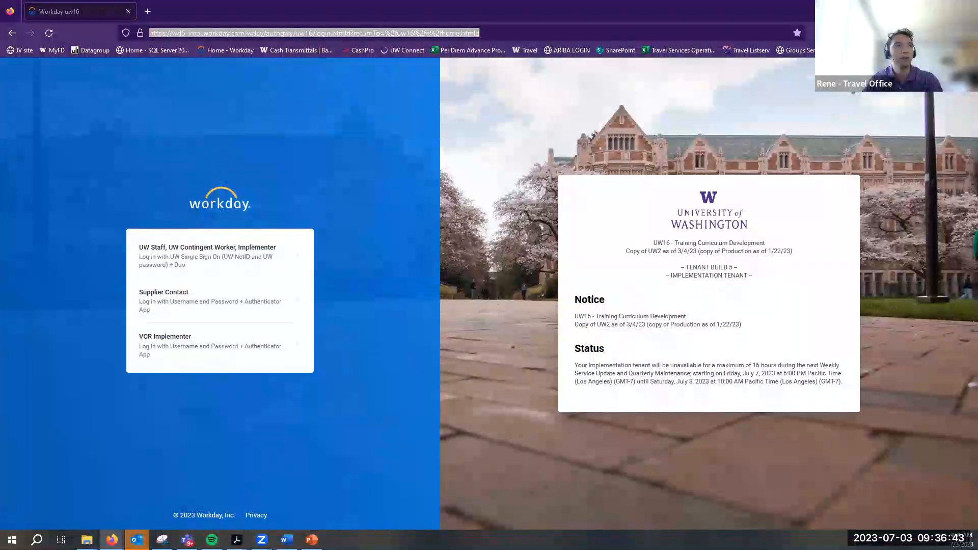
Show the training deck's title slide, then switch back to the login page
{"action": "left_click", "coordinate": [312, 539]}
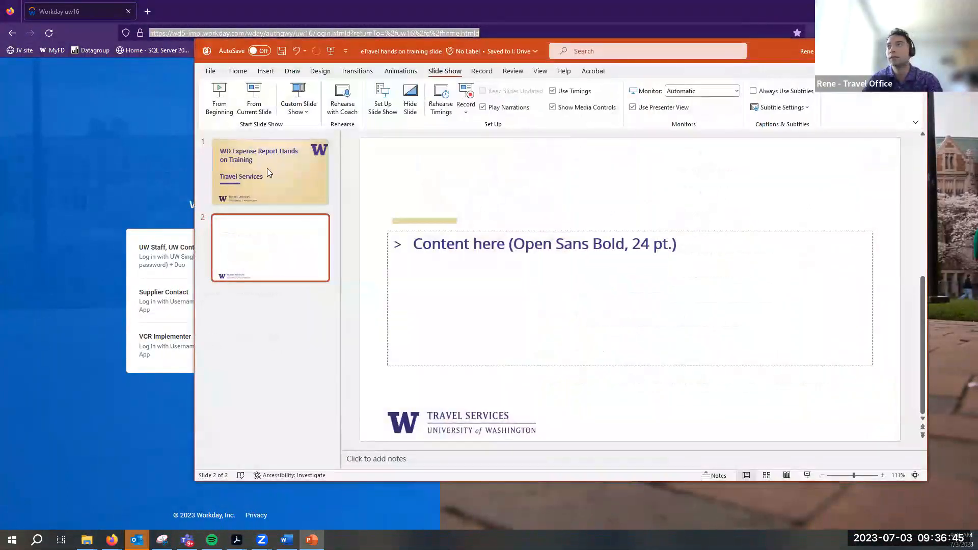
{"action": "left_click", "coordinate": [266, 168]}
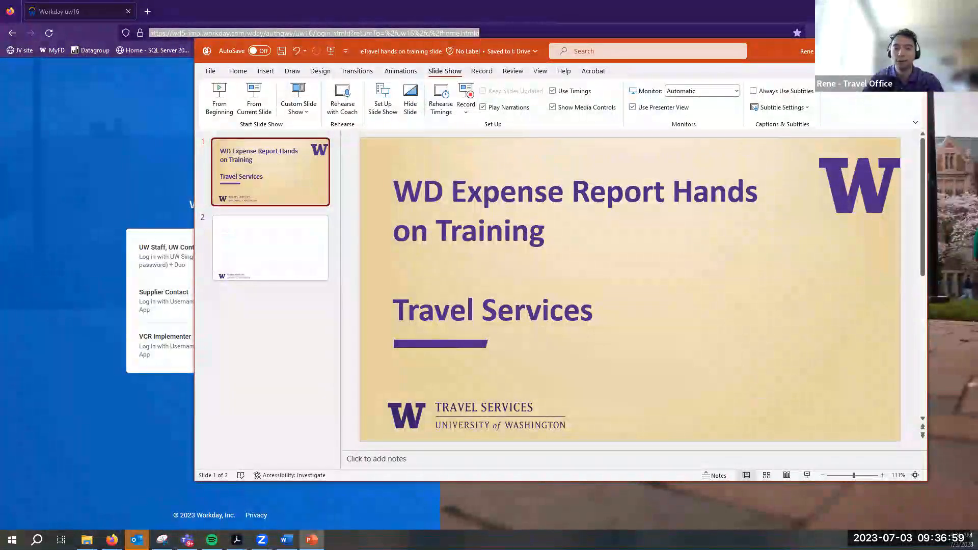
{"action": "key", "text": "alt+Tab"}
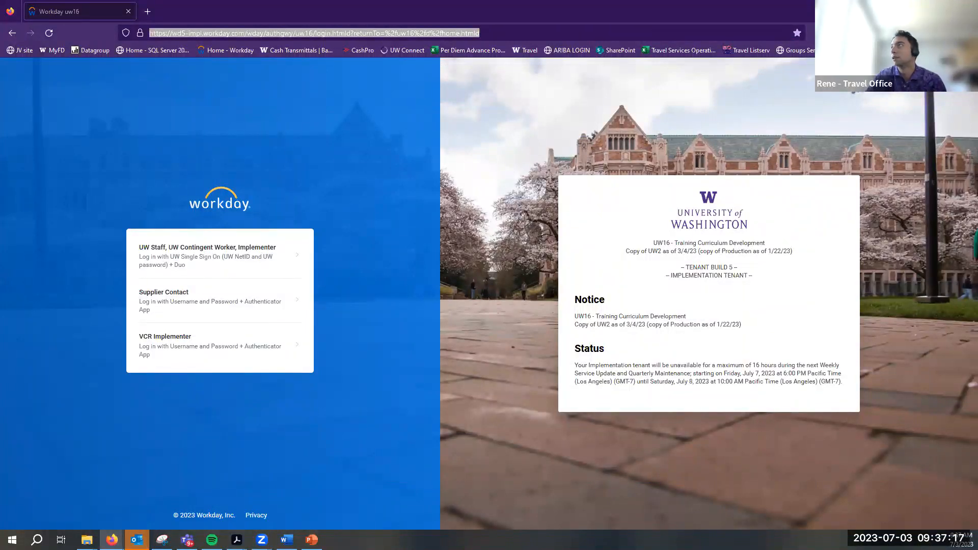
Sign in through UW NetID as staff and approve the two-factor push on the phone
{"action": "left_click", "coordinate": [825, 49]}
{"action": "left_click", "coordinate": [791, 114]}
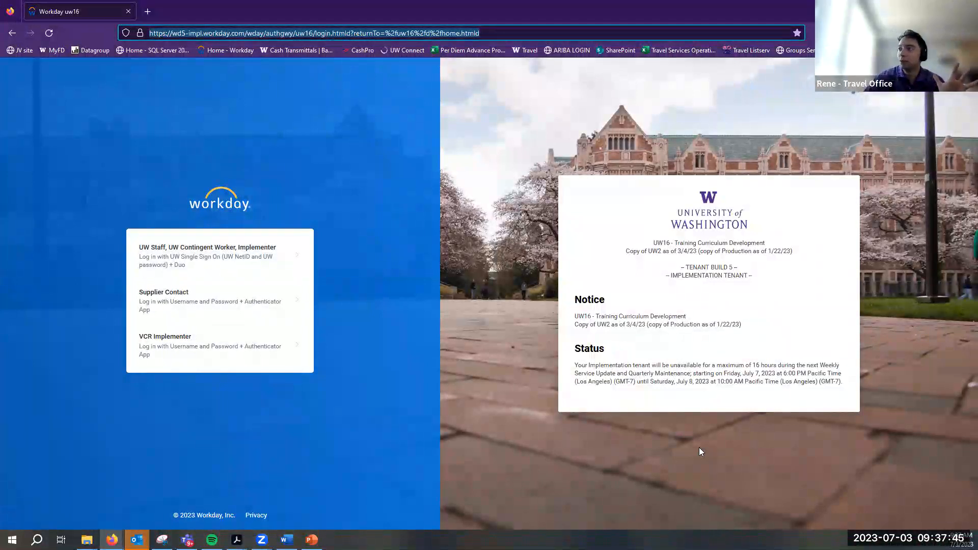
{"action": "left_click", "coordinate": [196, 261]}
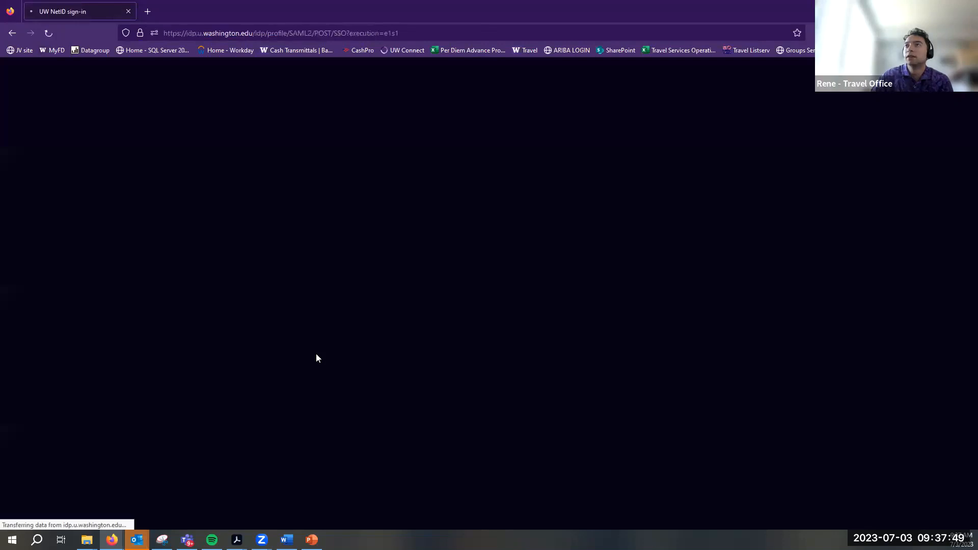
{"action": "left_click", "coordinate": [351, 235]}
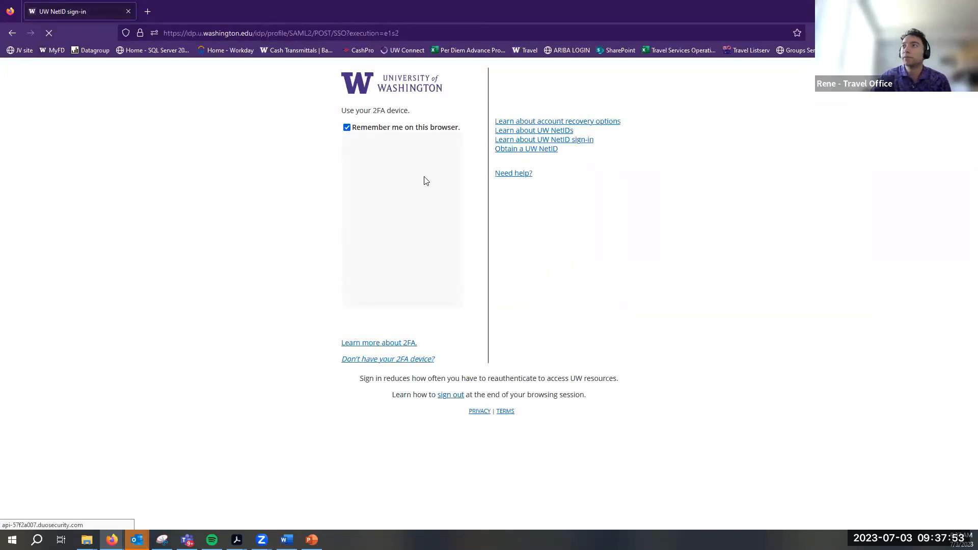
{"action": "left_click", "coordinate": [412, 179]}
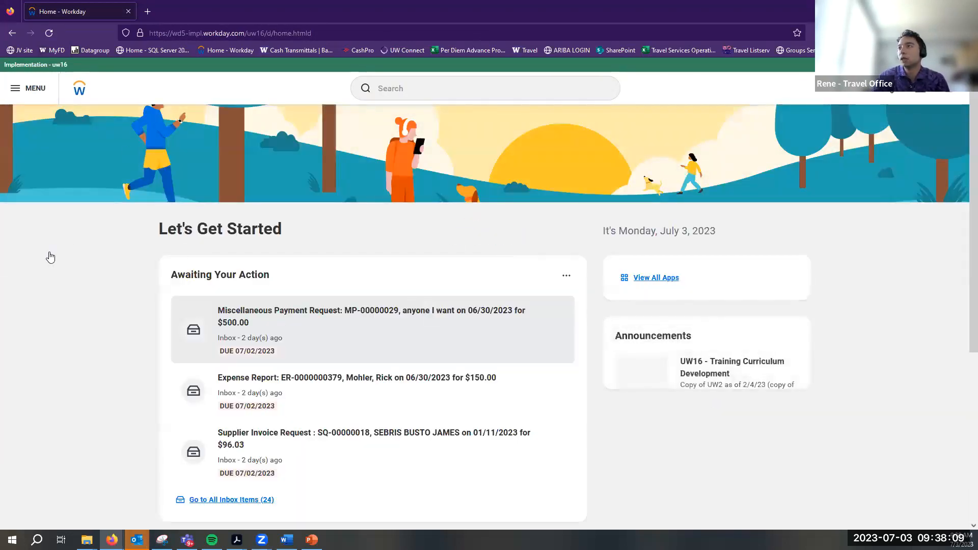
Remove the Expenses app from the menu, save the list, and review the saved shortcuts
{"action": "left_click", "coordinate": [29, 88]}
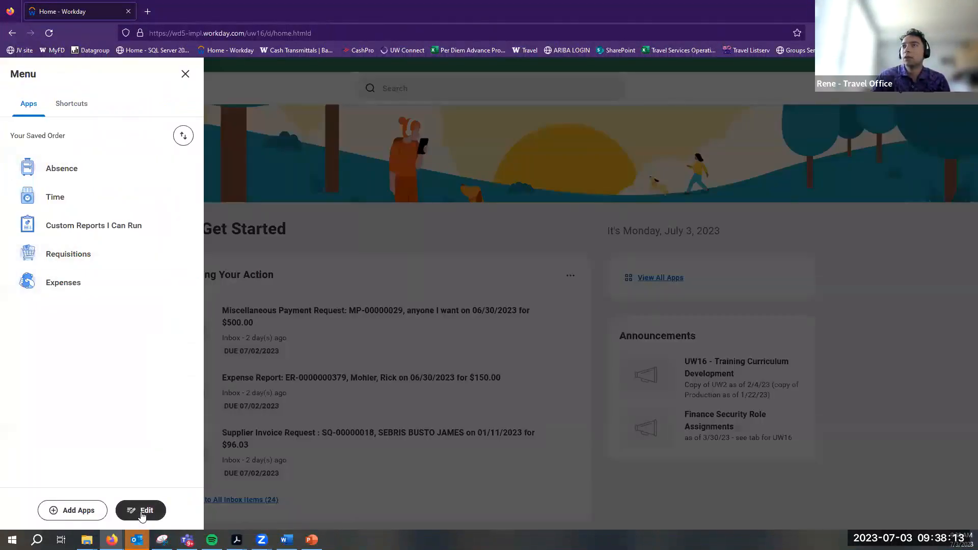
{"action": "left_click", "coordinate": [136, 510]}
{"action": "left_click", "coordinate": [181, 279]}
{"action": "left_click", "coordinate": [80, 503]}
{"action": "left_click", "coordinate": [186, 74]}
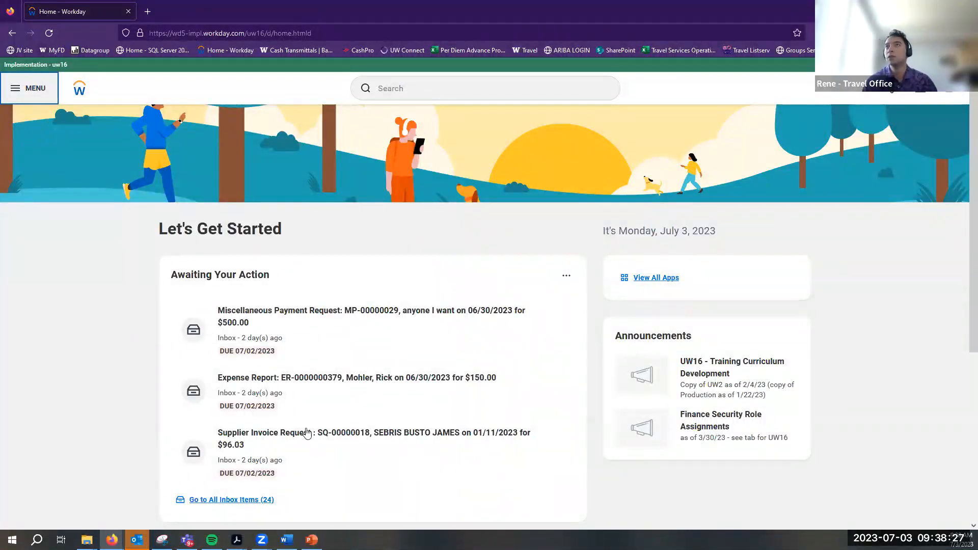
{"action": "left_click", "coordinate": [35, 93]}
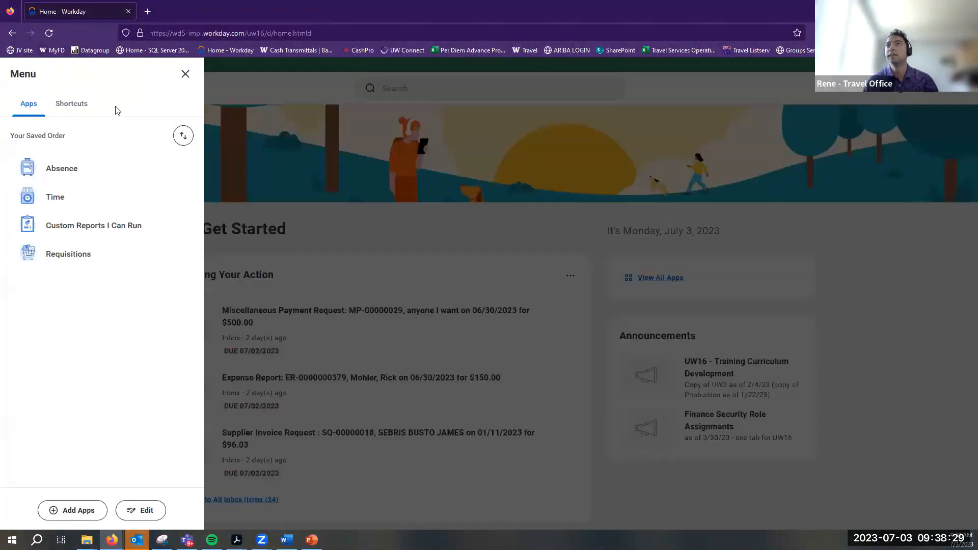
{"action": "left_click", "coordinate": [85, 105]}
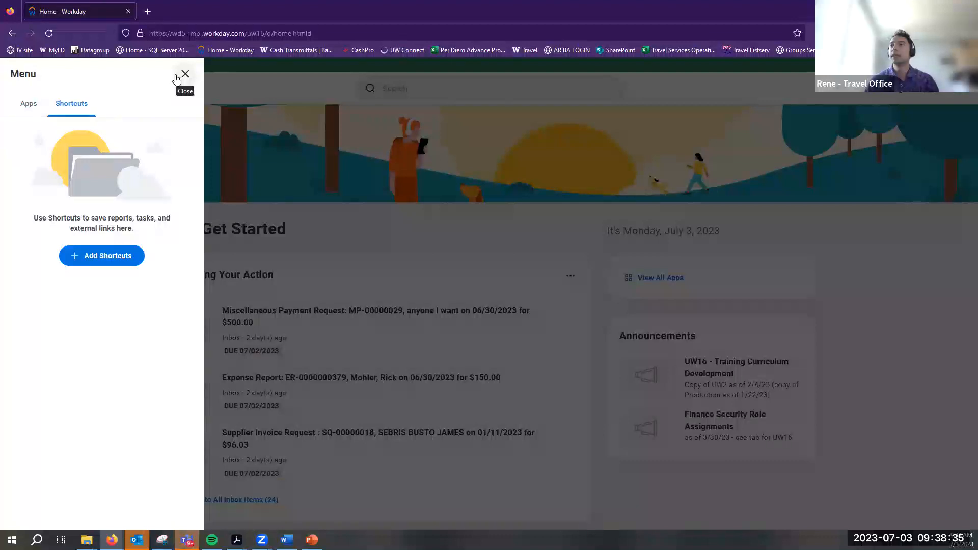
{"action": "left_click", "coordinate": [31, 105]}
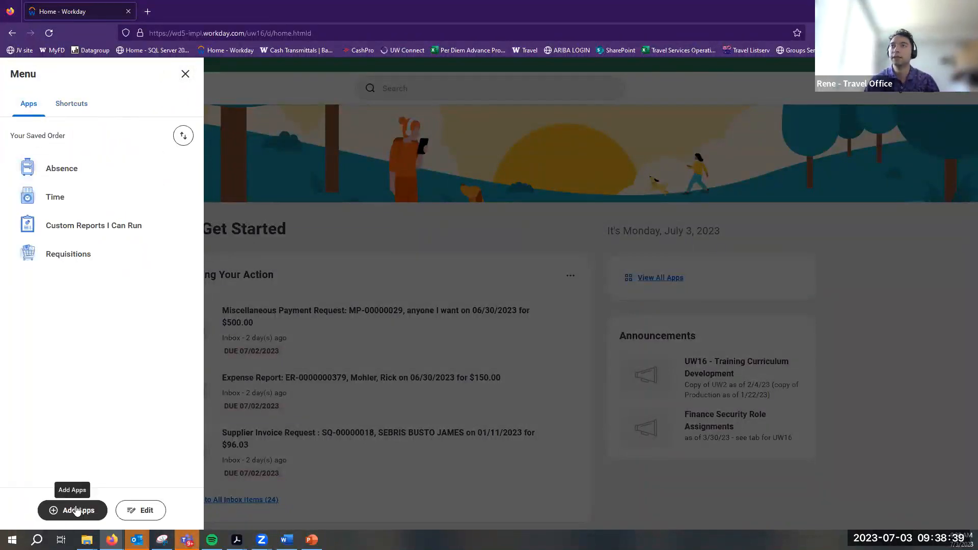
{"action": "left_click", "coordinate": [186, 74]}
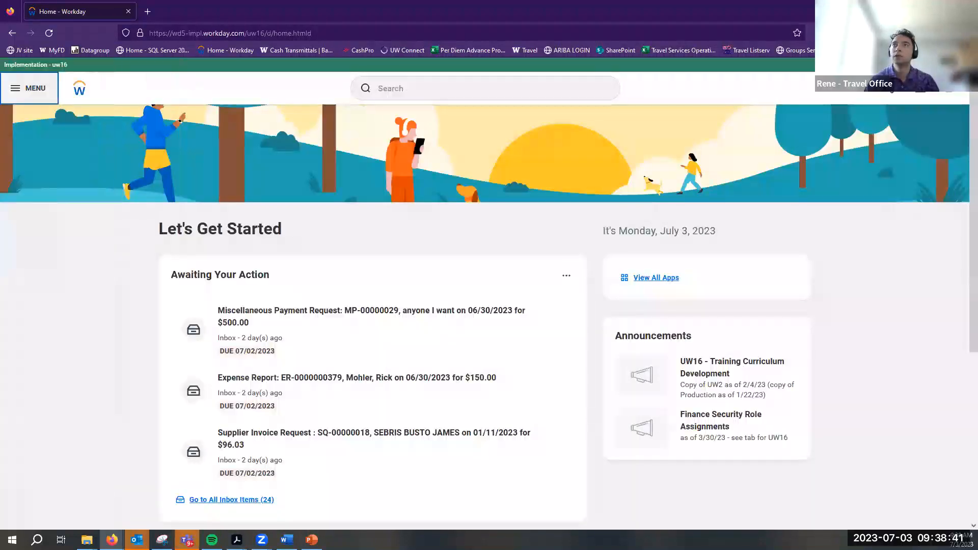
Add the Expenses app back through Add Apps and confirm it is listed in the menu
{"action": "left_click", "coordinate": [18, 91]}
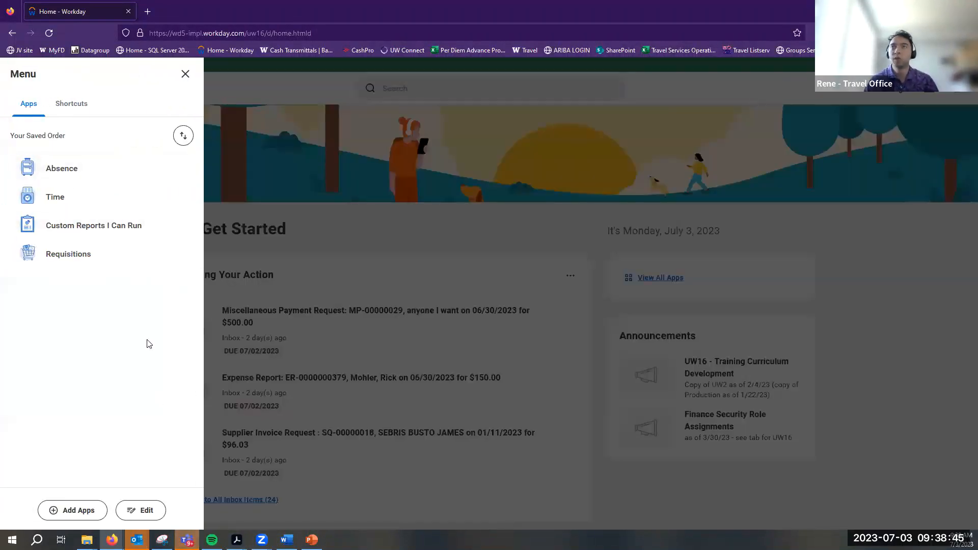
{"action": "left_click", "coordinate": [74, 510]}
{"action": "left_click", "coordinate": [76, 140]}
{"action": "type", "text": "Expenses"}
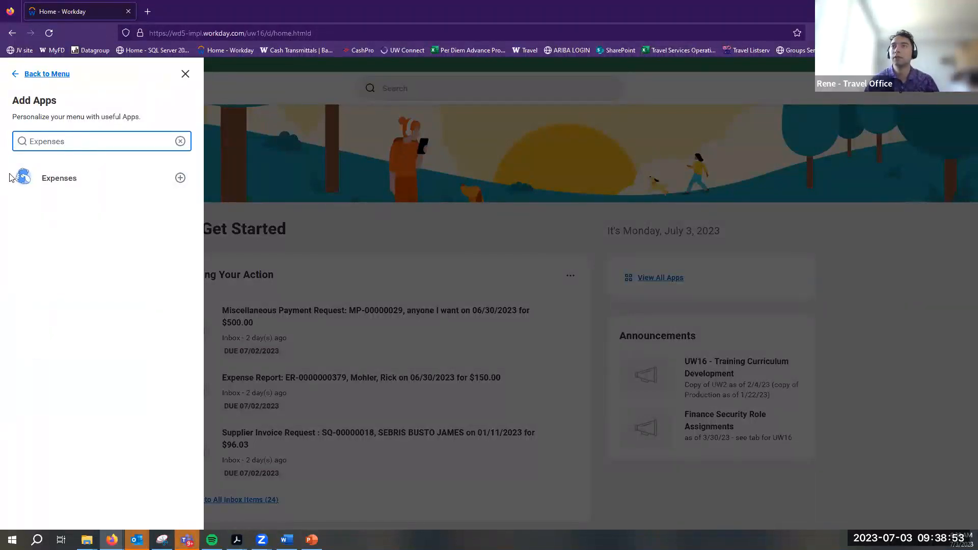
{"action": "left_click", "coordinate": [77, 183]}
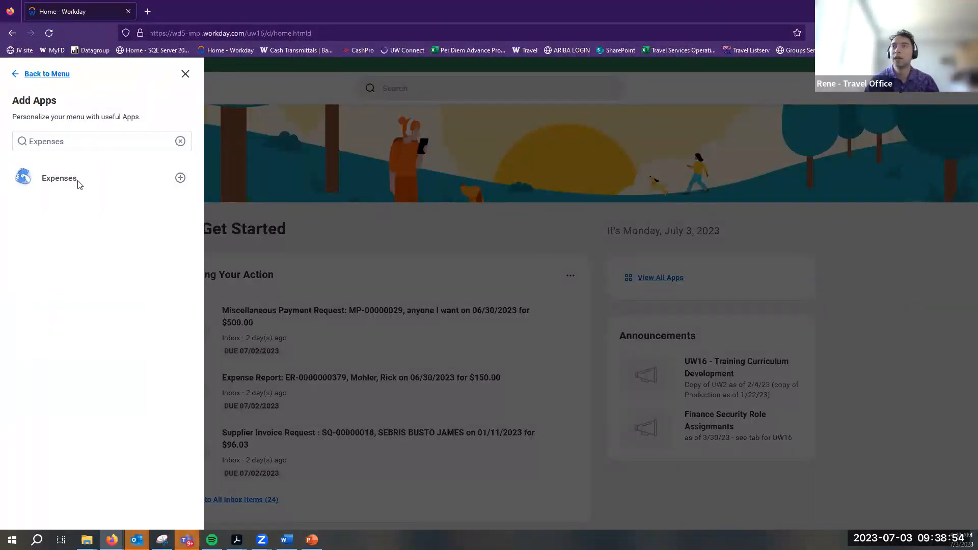
{"action": "left_click", "coordinate": [180, 177]}
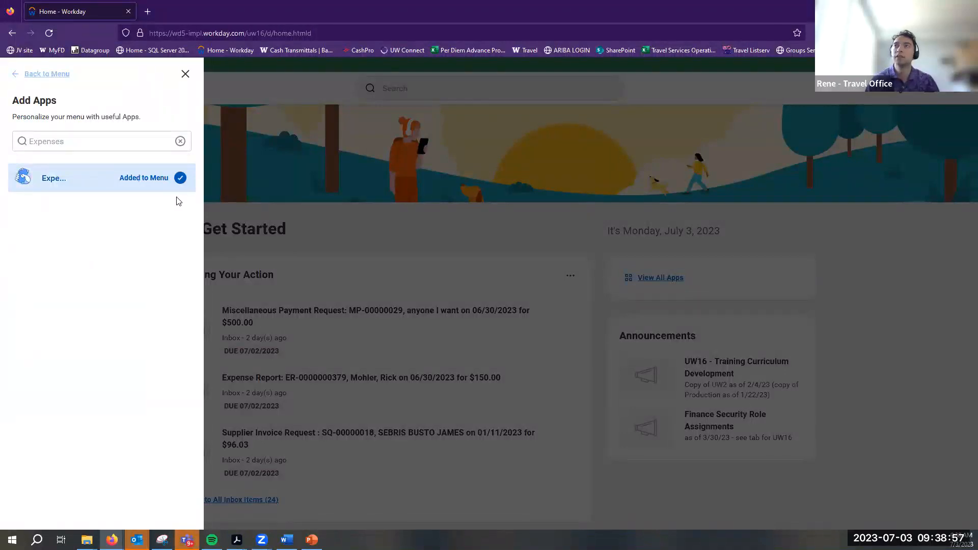
{"action": "left_click", "coordinate": [185, 73]}
{"action": "left_click", "coordinate": [16, 90]}
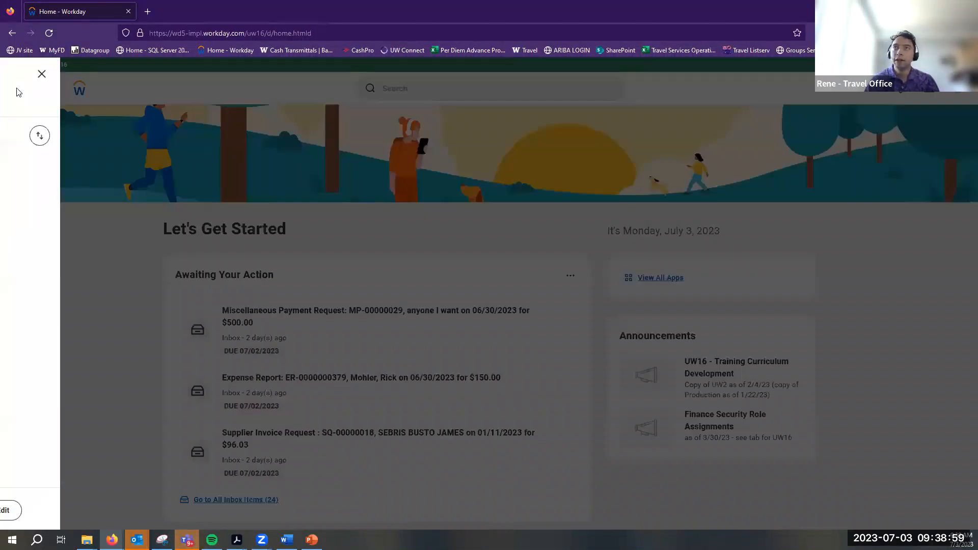
{"action": "left_click", "coordinate": [186, 74]}
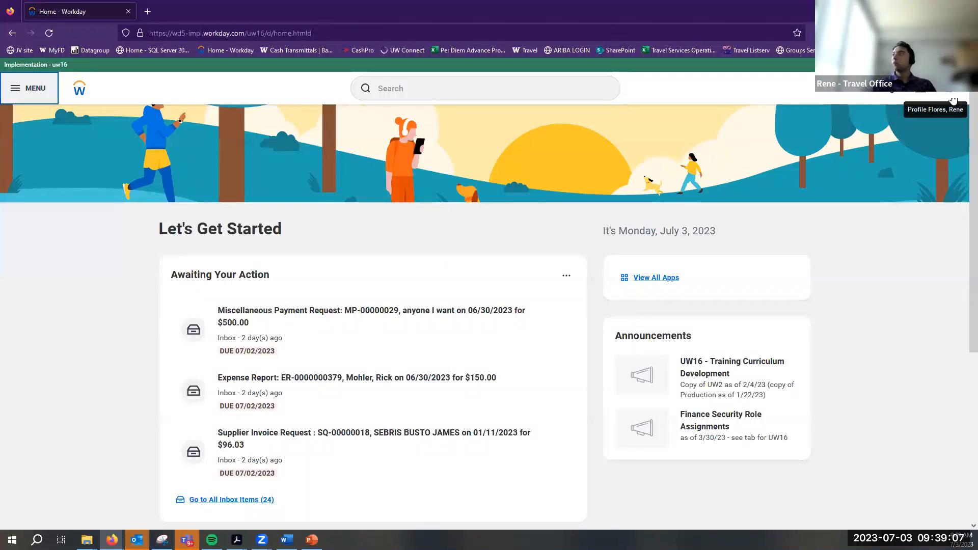
{"action": "left_click", "coordinate": [952, 101]}
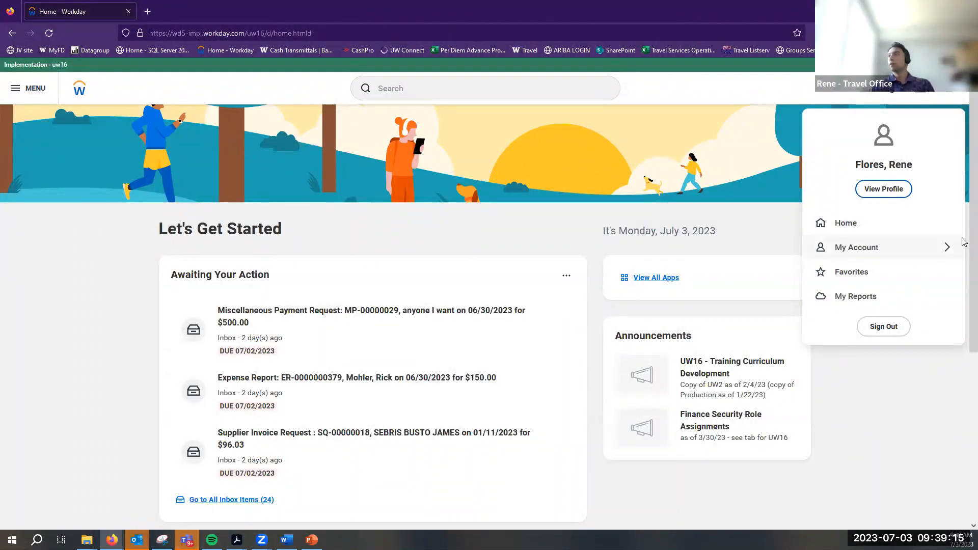
{"action": "left_click", "coordinate": [864, 252]}
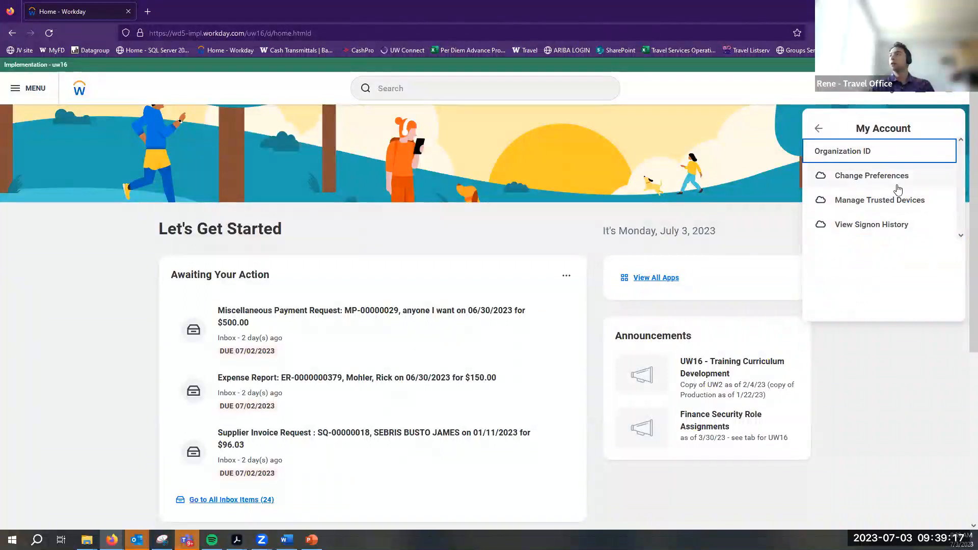
{"action": "left_click", "coordinate": [852, 124]}
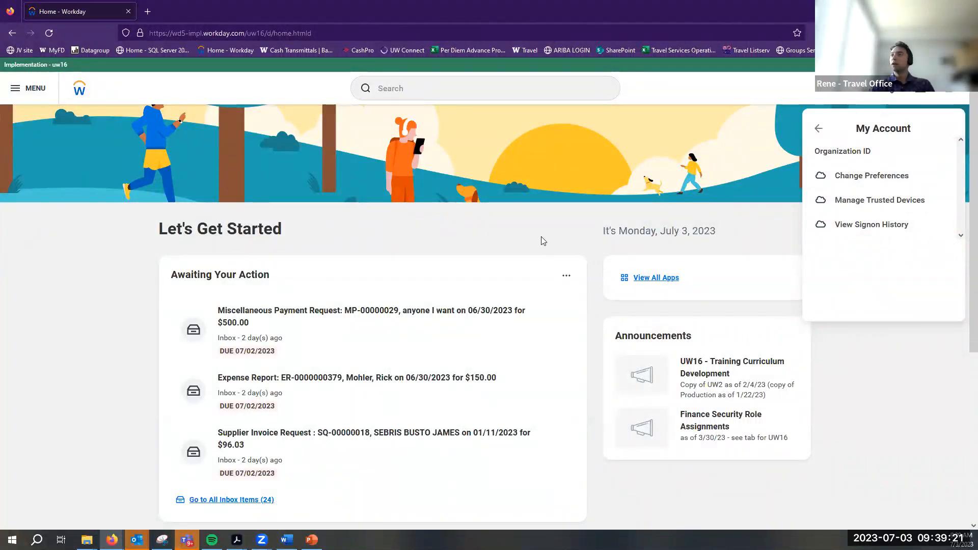
{"action": "left_click", "coordinate": [556, 238]}
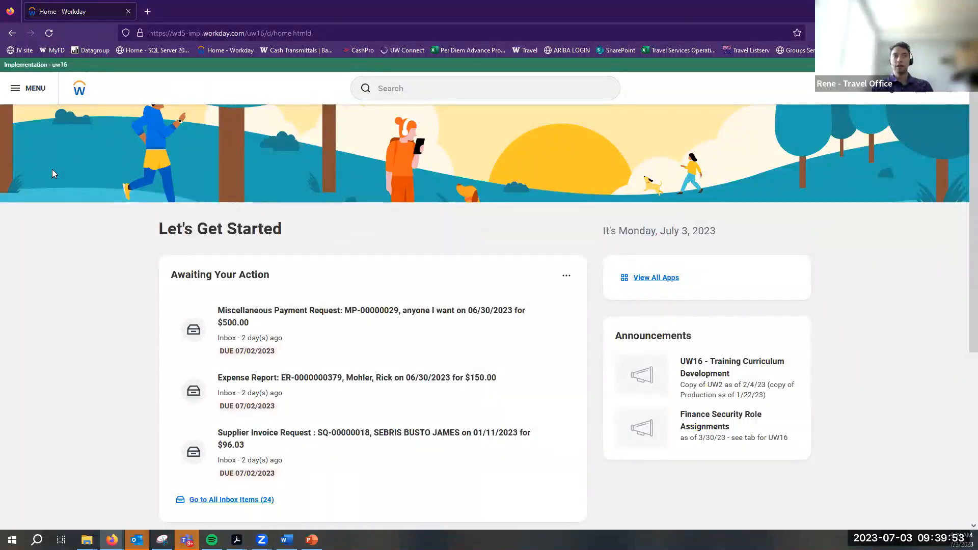
Search 'create expense', dismiss the suggestions, and open the Expenses app from the menu
{"action": "left_click", "coordinate": [568, 80]}
{"action": "type", "text": "c"}
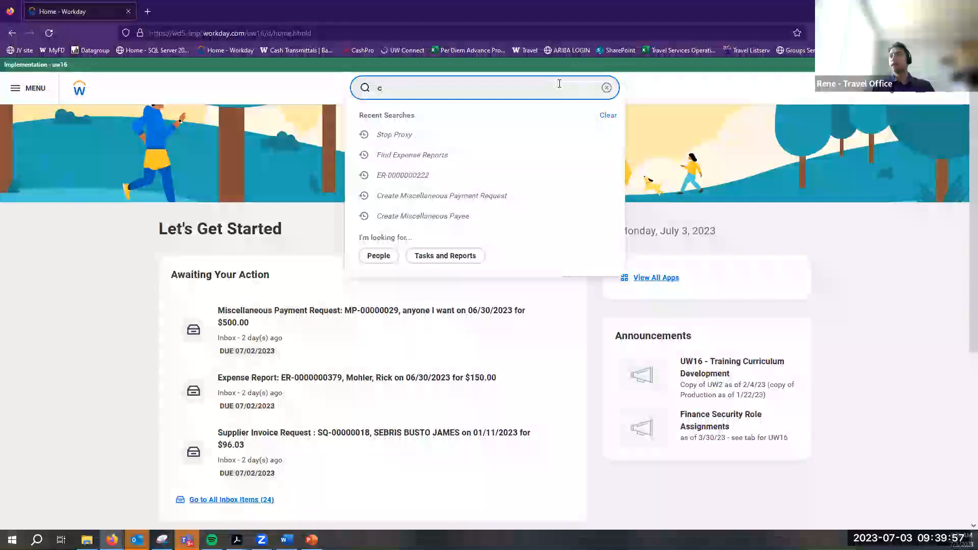
{"action": "type", "text": "reate expense"}
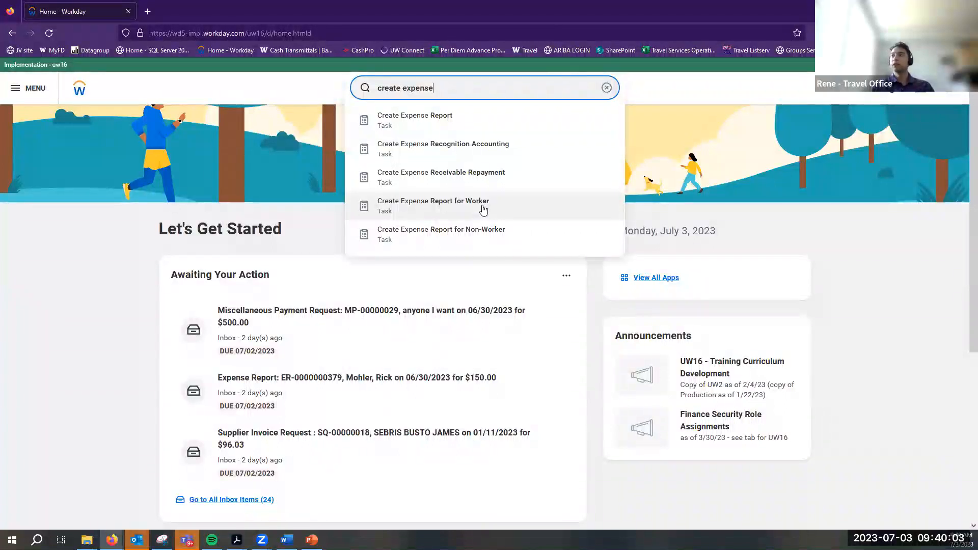
{"action": "left_click", "coordinate": [131, 275]}
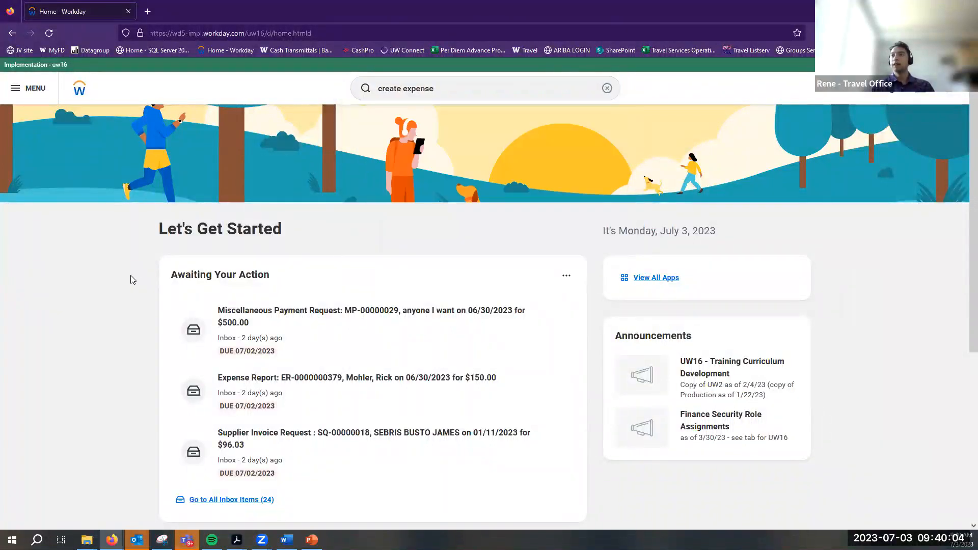
{"action": "left_click", "coordinate": [34, 83]}
{"action": "left_click", "coordinate": [60, 170]}
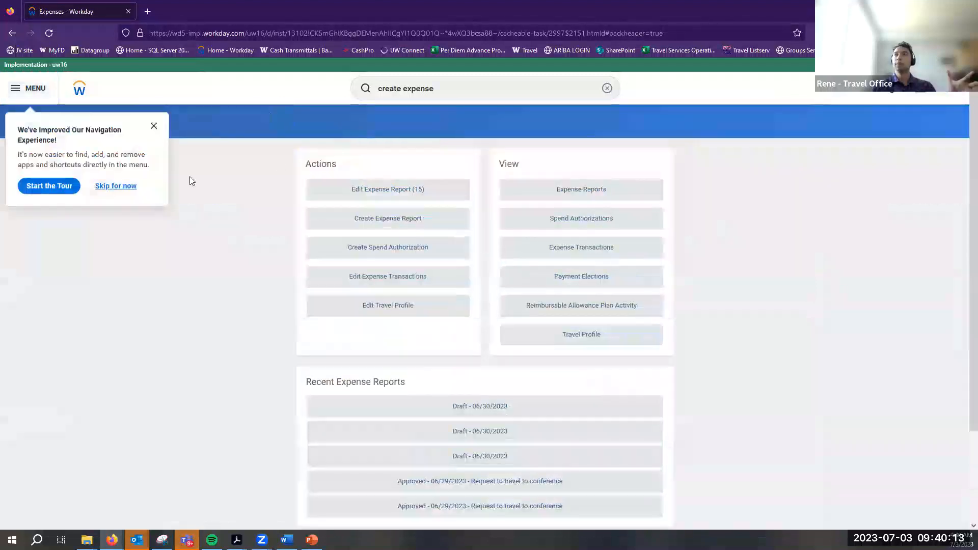
Dismiss the tour tip and start a new spend authorization defaulting to UW1861 and Direct Deposit
{"action": "left_click", "coordinate": [115, 186]}
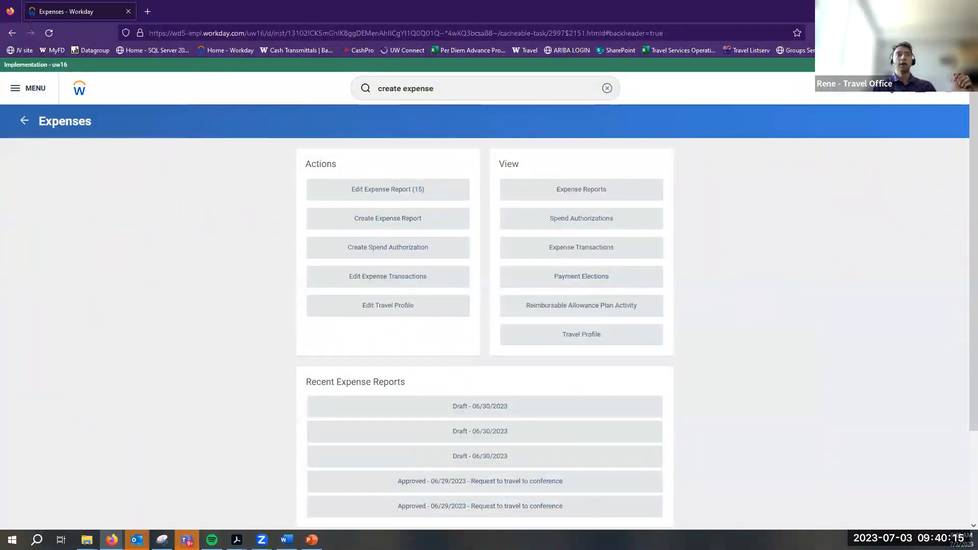
{"action": "left_click", "coordinate": [388, 250]}
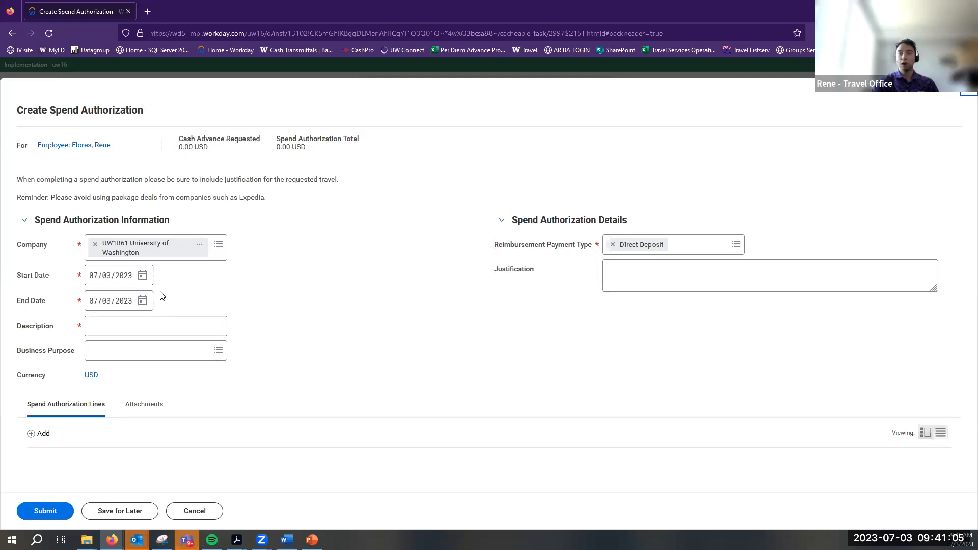
{"action": "left_click", "coordinate": [143, 301]}
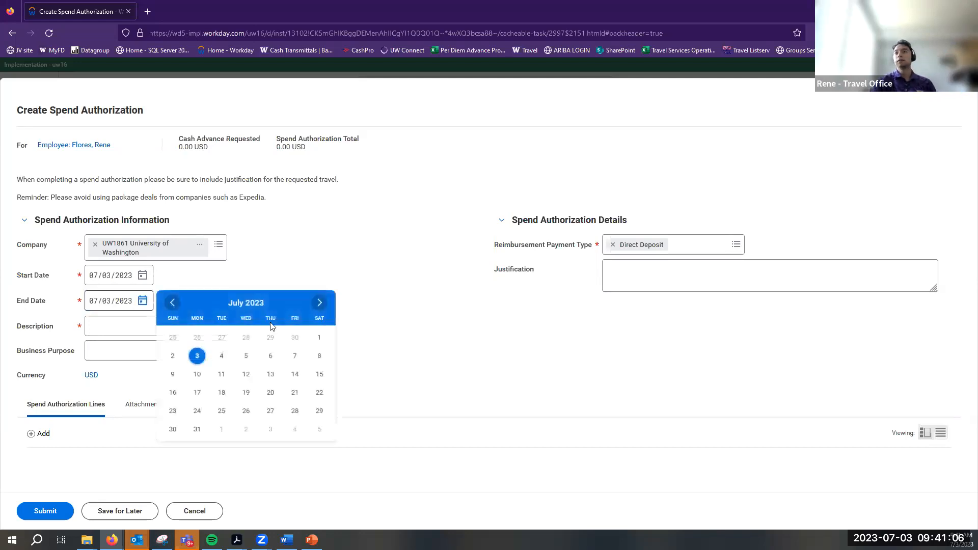
Set the trip start date to 07/10/2023 and the end date to 07/14/2023
{"action": "left_click", "coordinate": [319, 303]}
{"action": "left_click", "coordinate": [172, 303]}
{"action": "left_click", "coordinate": [141, 276]}
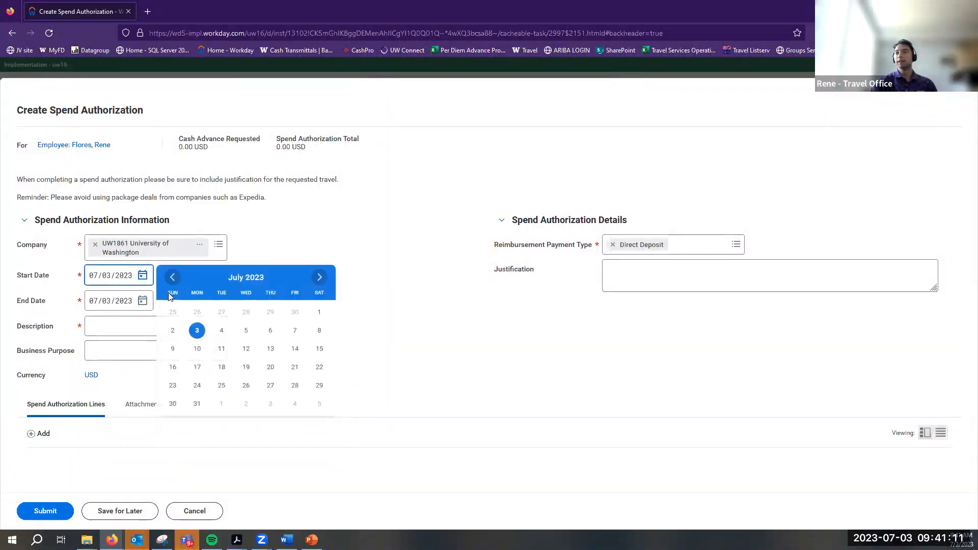
{"action": "left_click", "coordinate": [197, 349]}
{"action": "left_click", "coordinate": [141, 302]}
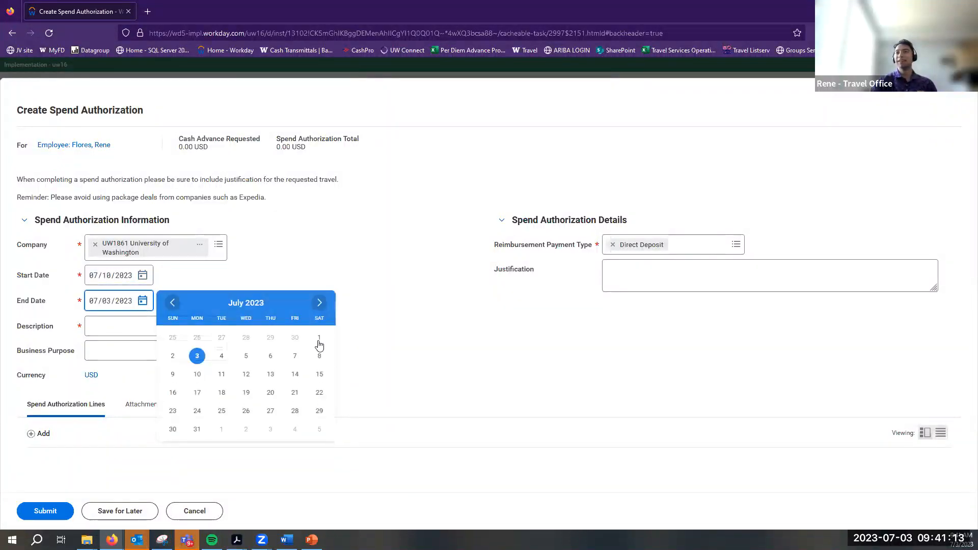
{"action": "left_click", "coordinate": [294, 356]}
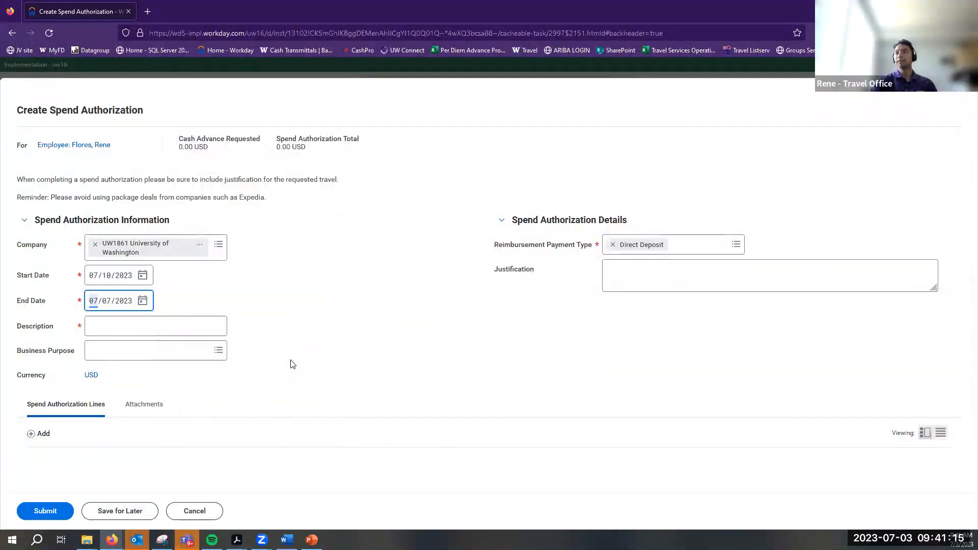
{"action": "left_click", "coordinate": [142, 300]}
{"action": "left_click", "coordinate": [142, 275]}
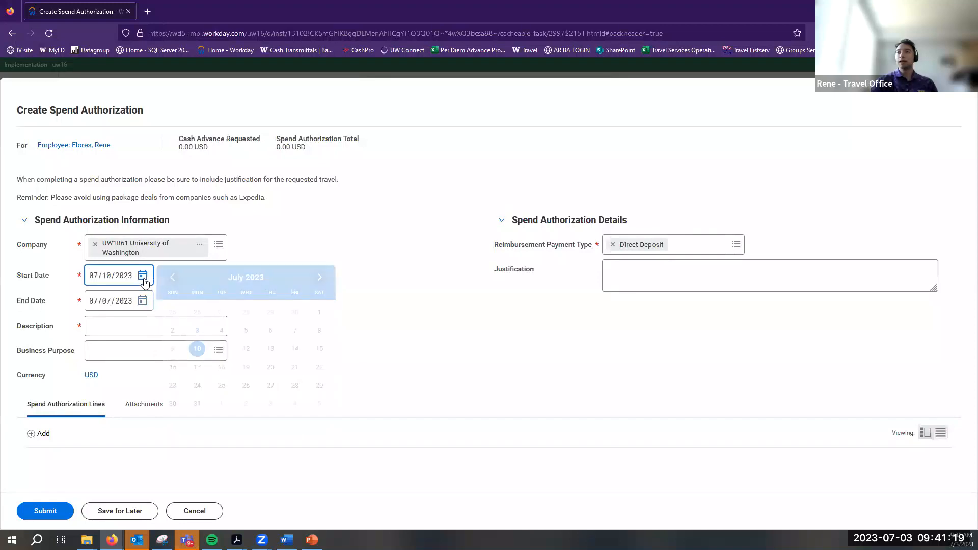
{"action": "left_click", "coordinate": [388, 239]}
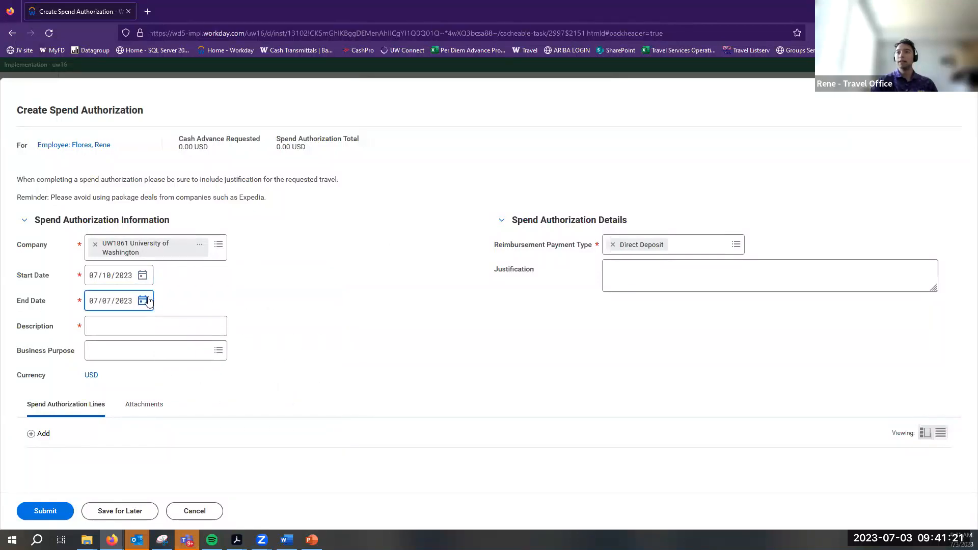
{"action": "left_click", "coordinate": [142, 301]}
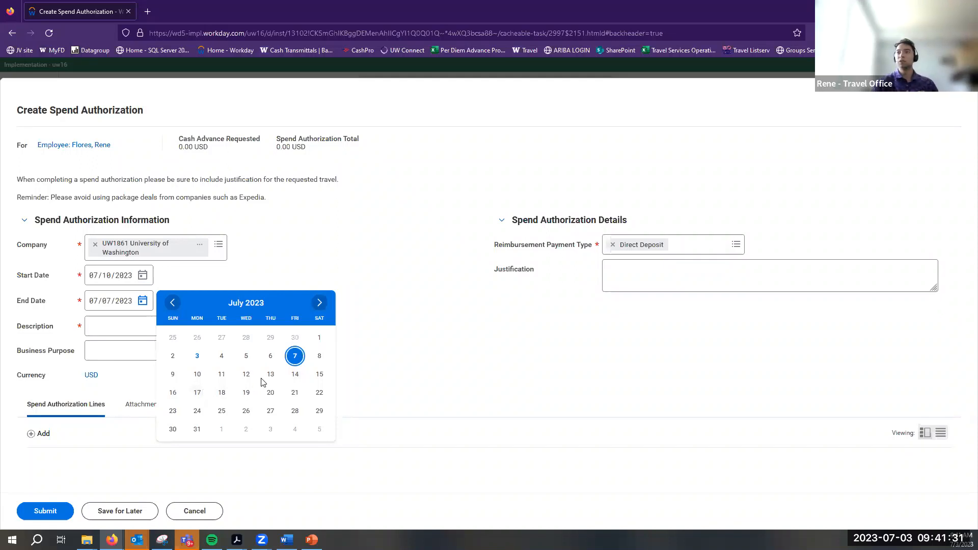
{"action": "left_click", "coordinate": [295, 374]}
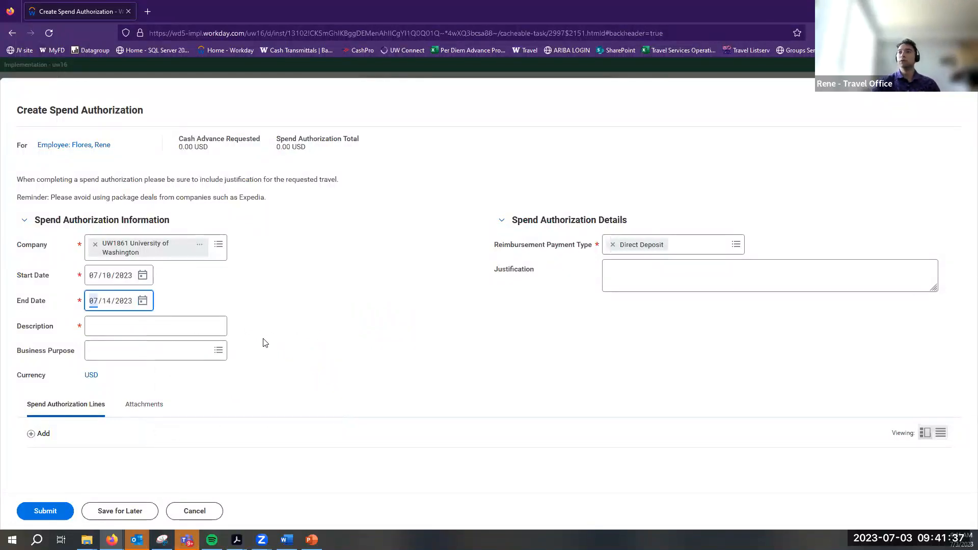
Describe the trip as 'Travel to London' with Business Travel Reimbursement as the purpose
{"action": "left_click", "coordinate": [216, 326]}
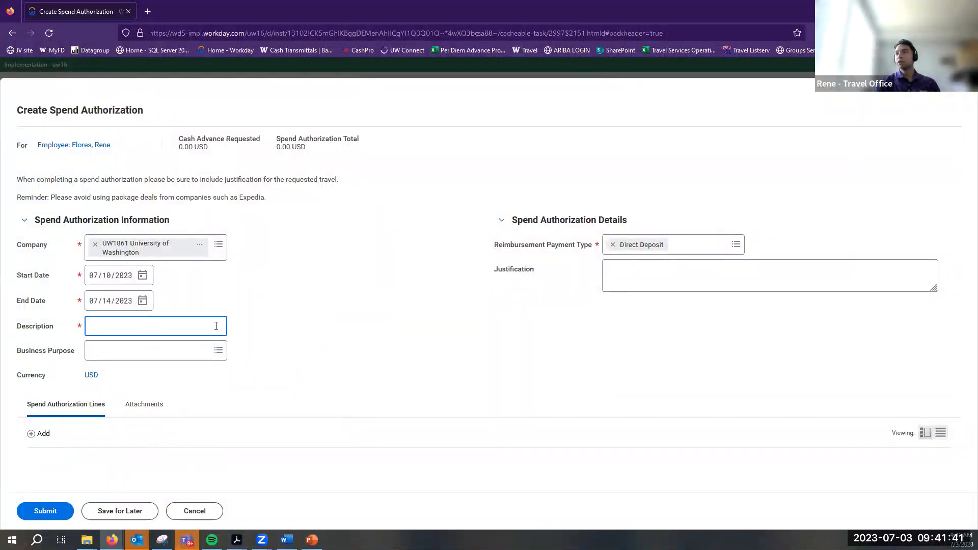
{"action": "type", "text": "R"}
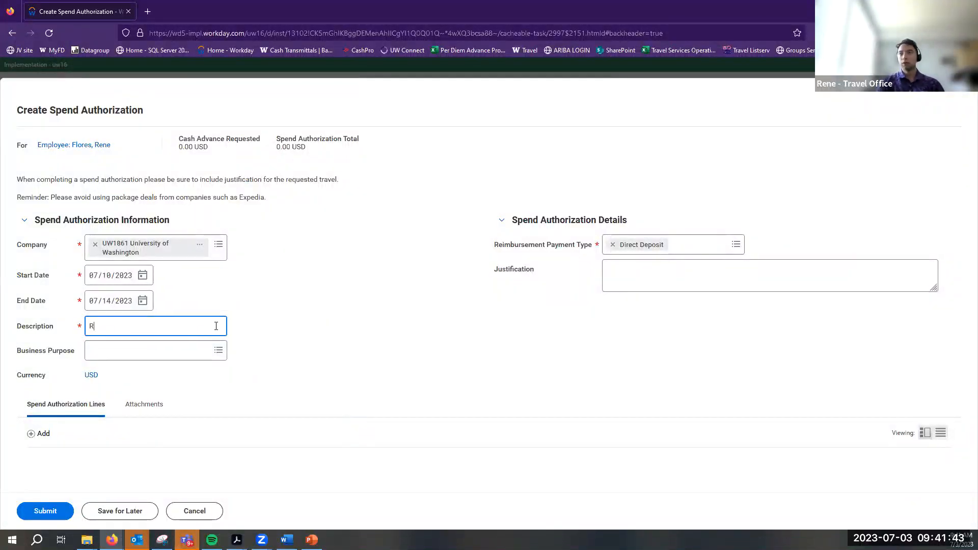
{"action": "type", "text": "Travel to L"}
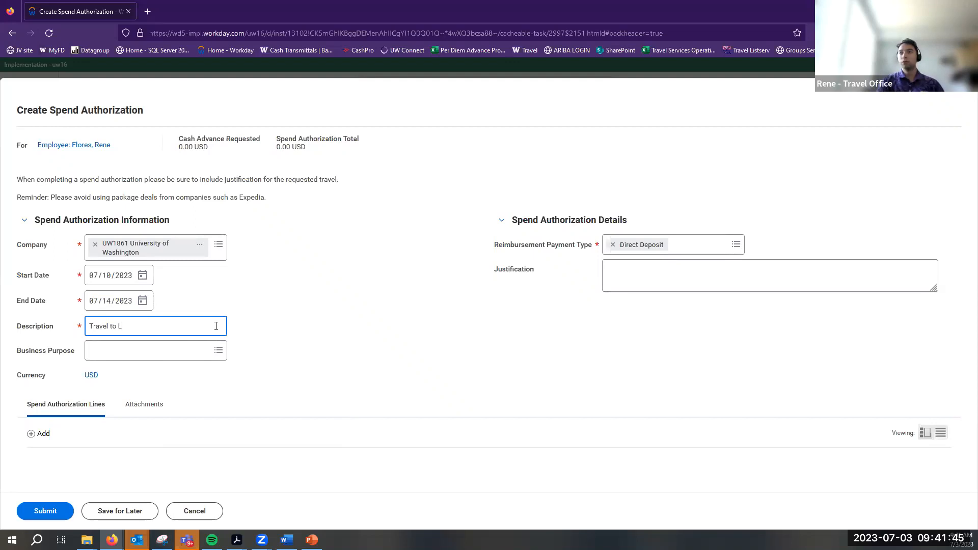
{"action": "type", "text": "ondon"}
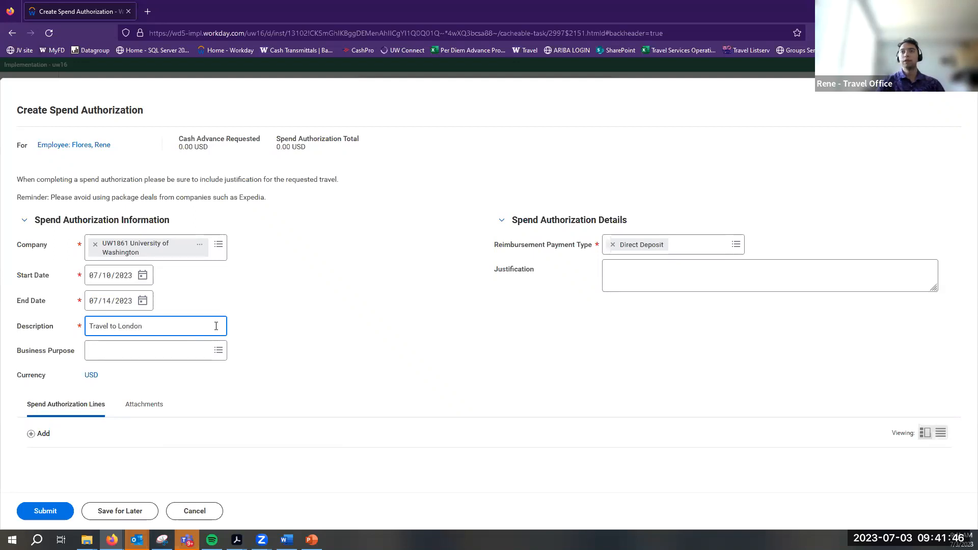
{"action": "left_click", "coordinate": [217, 356]}
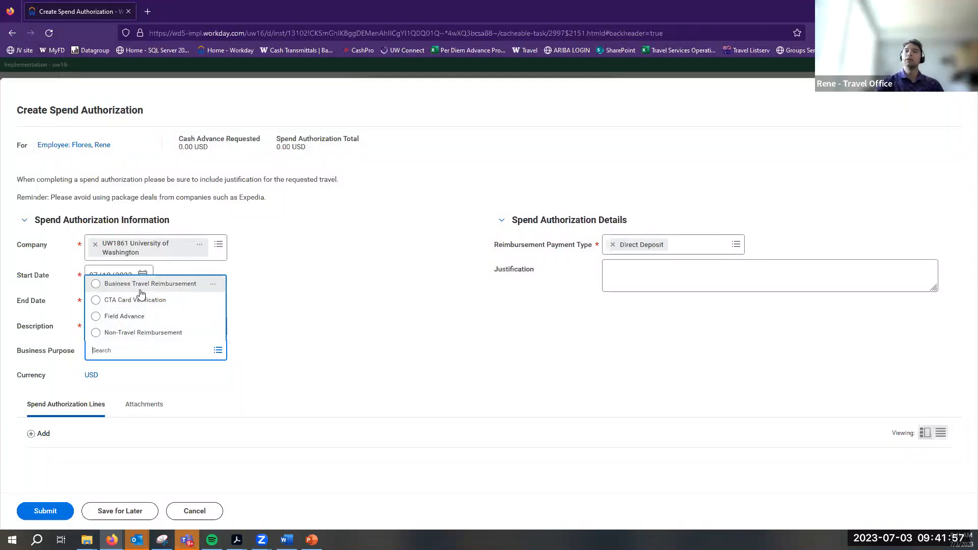
{"action": "left_click", "coordinate": [141, 294]}
{"action": "left_click", "coordinate": [142, 326]}
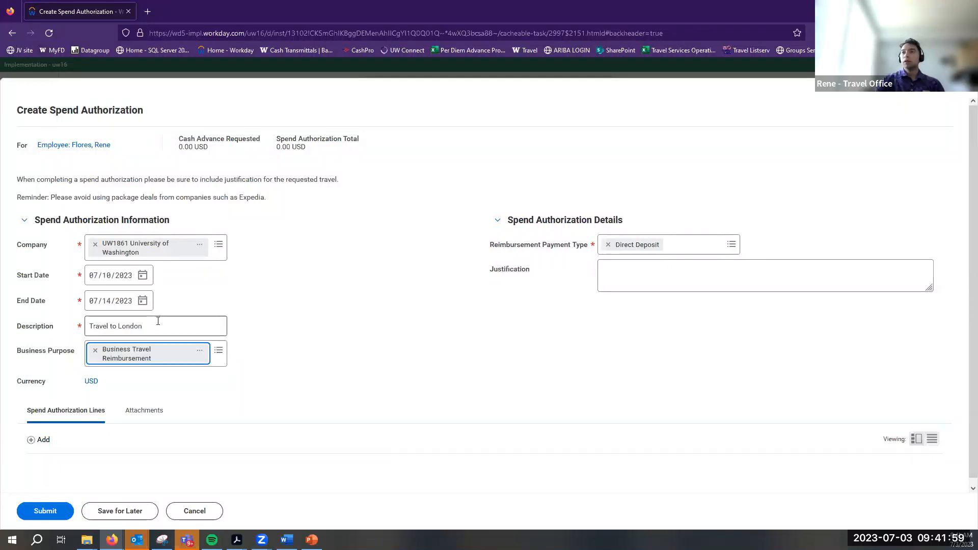
{"action": "double_click", "coordinate": [20, 328]}
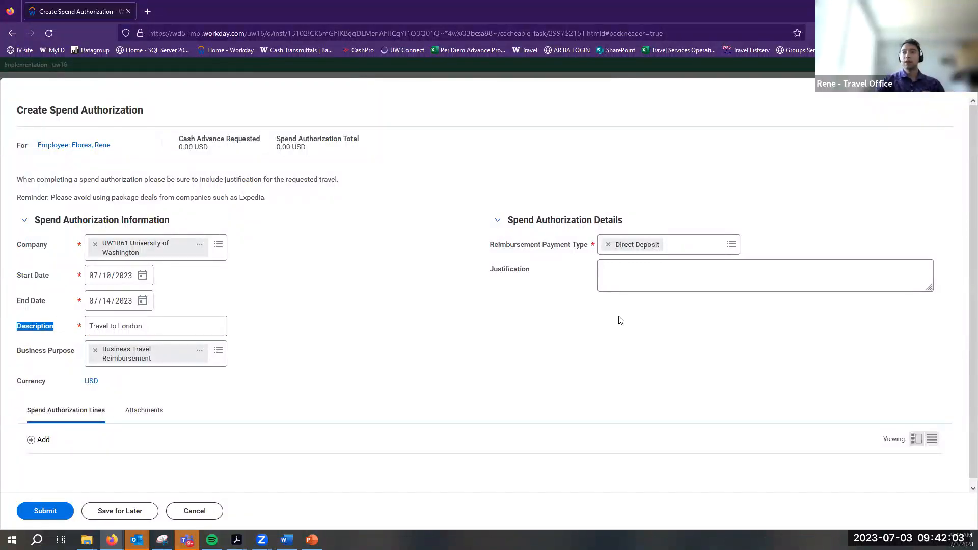
Replace the draft justification 'Professional' with 'Travel to London Conference for professional development.'
{"action": "left_click", "coordinate": [156, 330]}
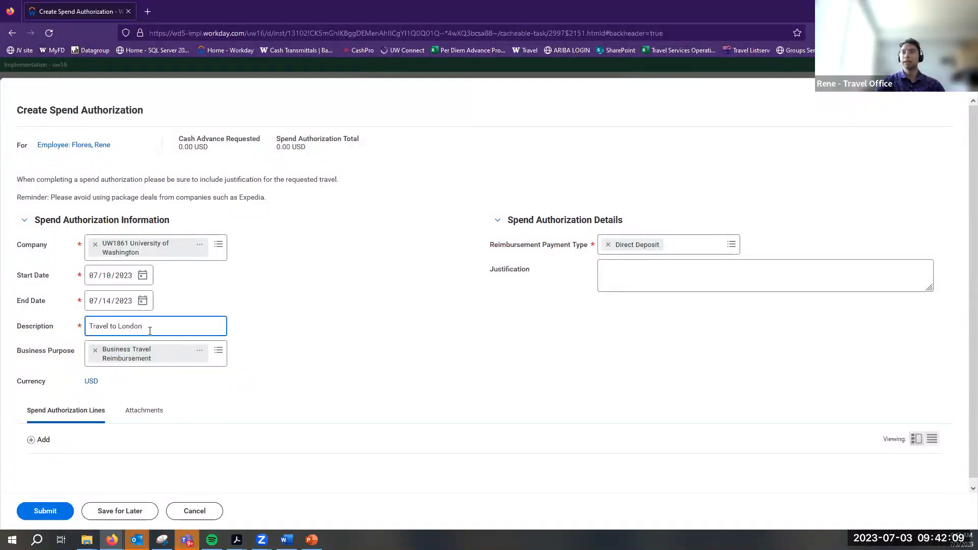
{"action": "left_click", "coordinate": [648, 283]}
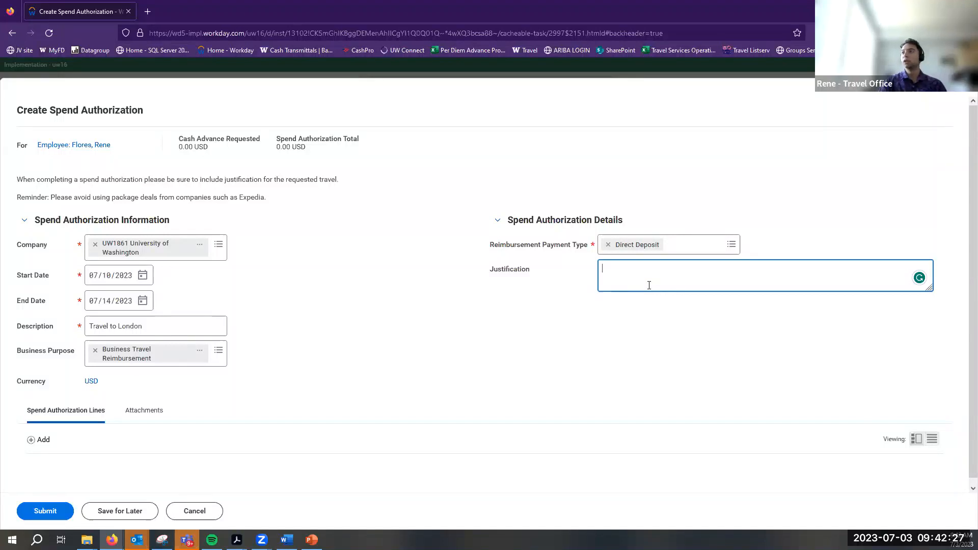
{"action": "type", "text": "Professional"}
{"action": "key", "text": "BackSpace"}
{"action": "key", "text": "BackSpace"}
{"action": "key", "text": "BackSpace"}
{"action": "key", "text": "BackSpace"}
{"action": "key", "text": "BackSpace"}
{"action": "key", "text": "BackSpace"}
{"action": "key", "text": "BackSpace"}
{"action": "key", "text": "BackSpace"}
{"action": "key", "text": "BackSpace"}
{"action": "key", "text": "BackSpace"}
{"action": "key", "text": "BackSpace"}
{"action": "key", "text": "BackSpace"}
{"action": "type", "text": "Travel t"}
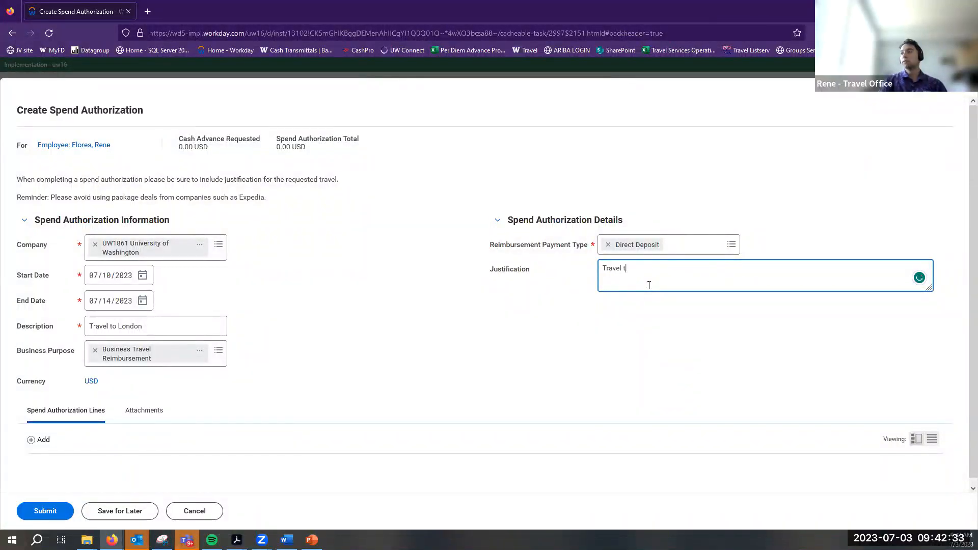
{"action": "type", "text": "o London Conference for profes"}
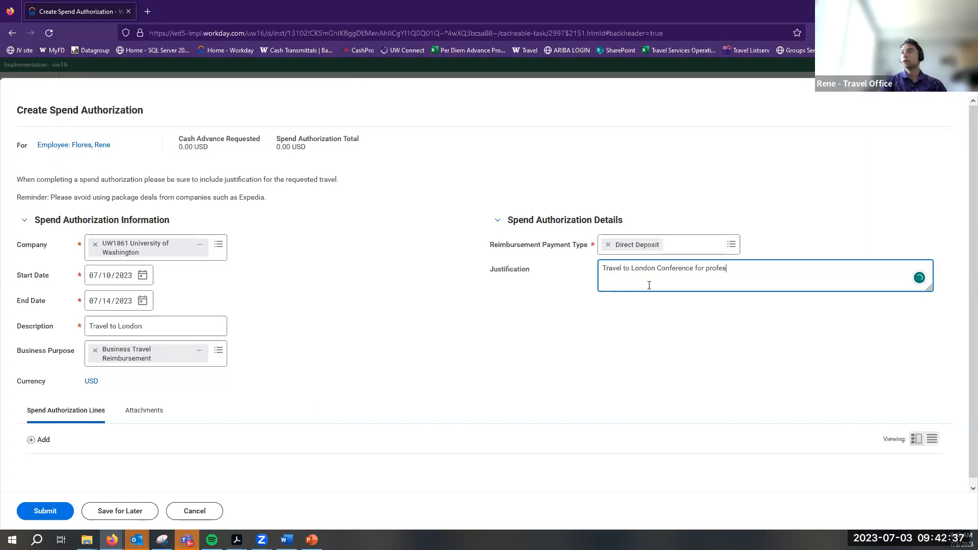
{"action": "type", "text": "sional development."}
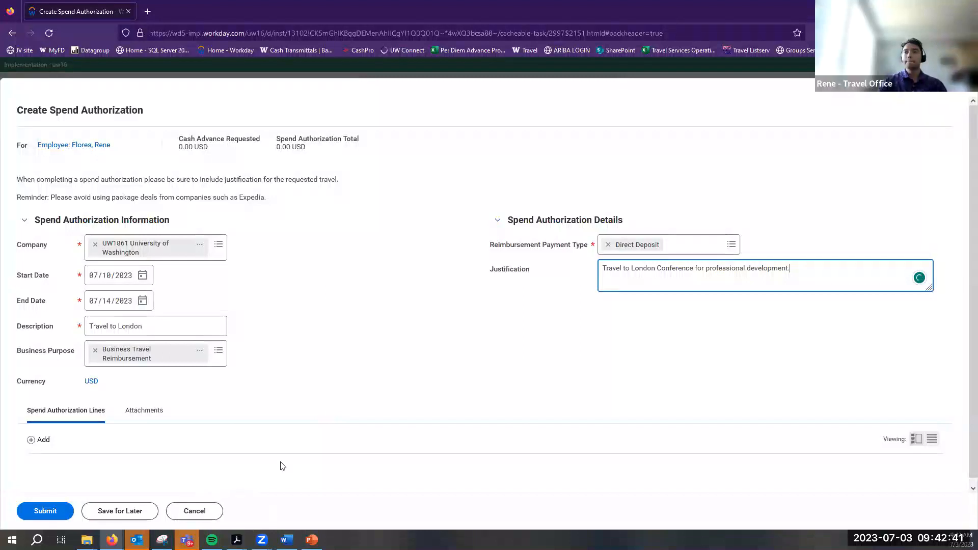
{"action": "left_click", "coordinate": [169, 401]}
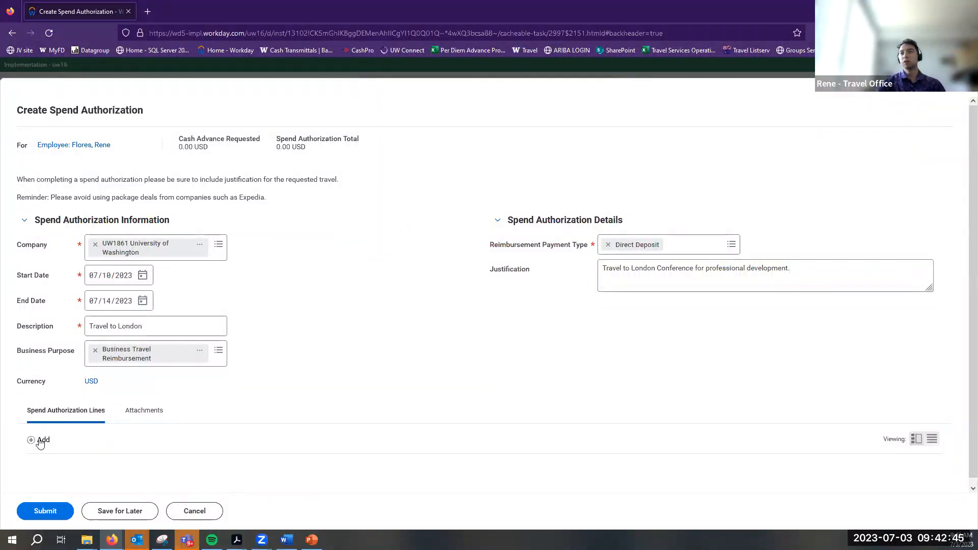
Search for and select Spend Authorization Estimate as the line's expense item
{"action": "scroll", "coordinate": [179, 408], "scroll_direction": "down", "scroll_amount": 4}
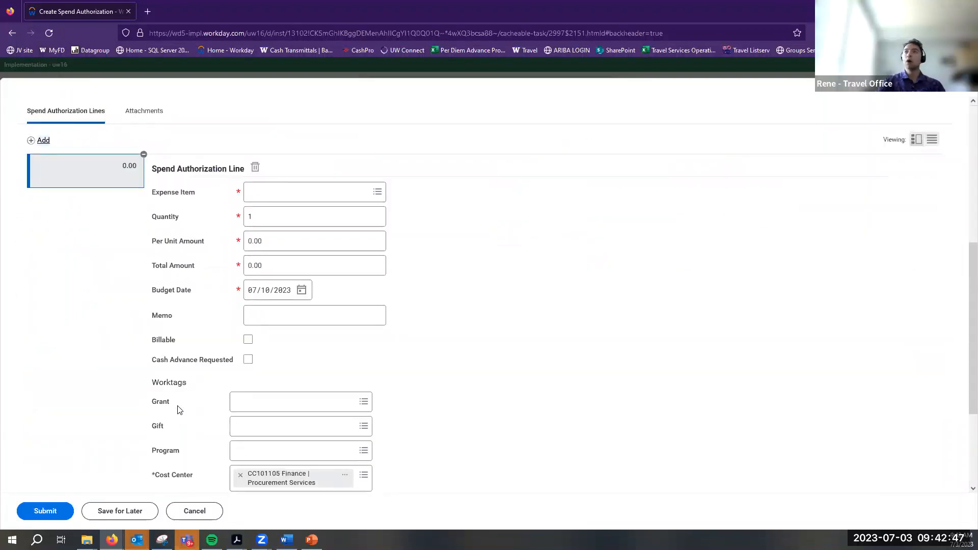
{"action": "scroll", "coordinate": [179, 410], "scroll_direction": "up", "scroll_amount": 6}
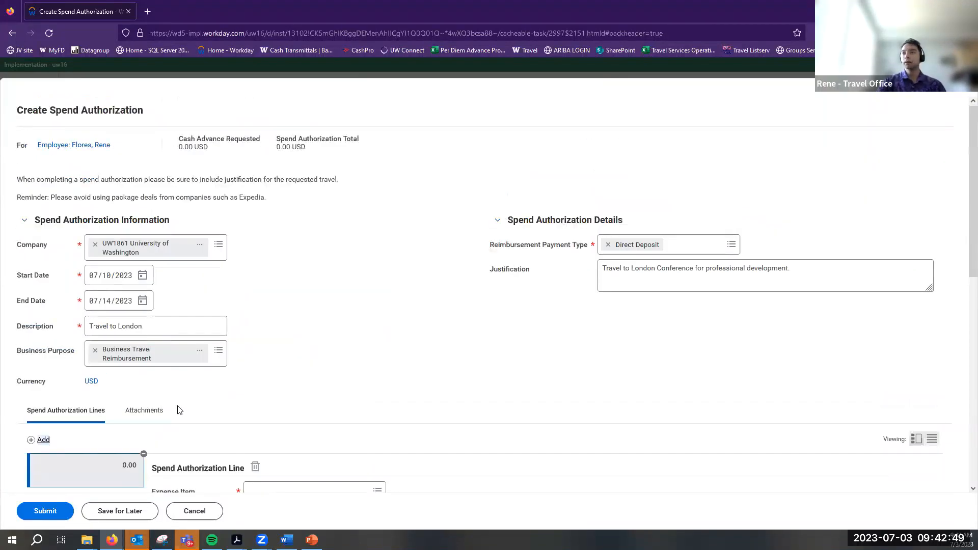
{"action": "scroll", "coordinate": [179, 410], "scroll_direction": "down", "scroll_amount": 4}
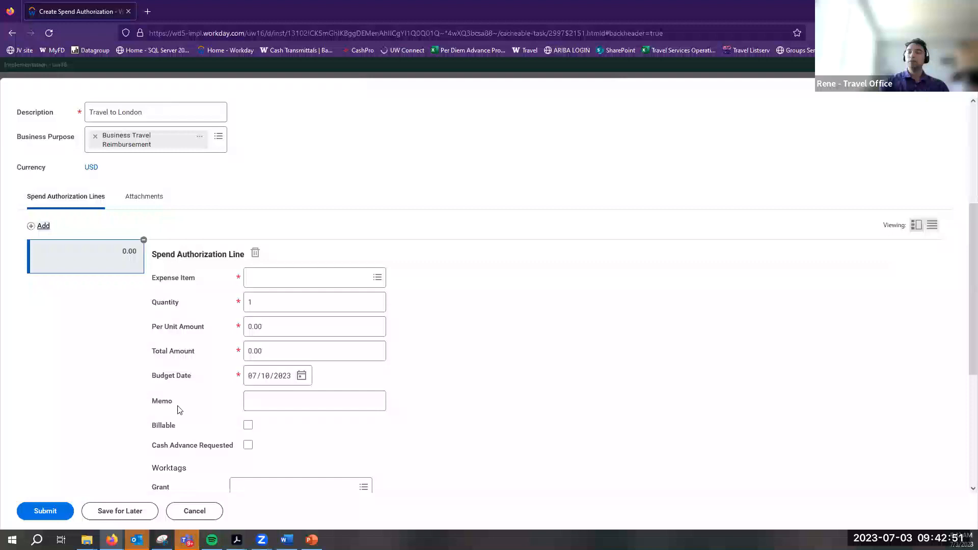
{"action": "scroll", "coordinate": [178, 410], "scroll_direction": "up", "scroll_amount": 1}
{"action": "scroll", "coordinate": [179, 410], "scroll_direction": "up", "scroll_amount": 2}
{"action": "scroll", "coordinate": [230, 338], "scroll_direction": "down", "scroll_amount": 1}
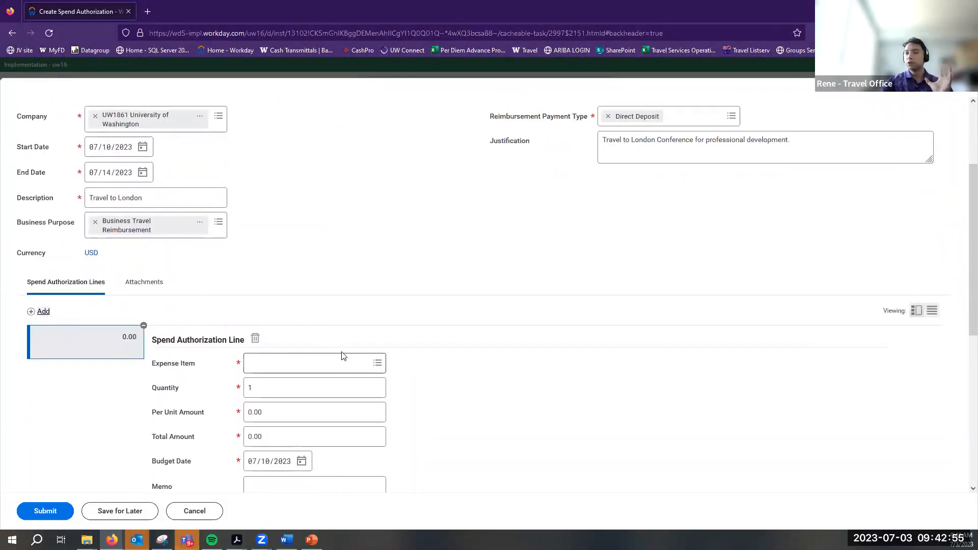
{"action": "left_click", "coordinate": [356, 362]}
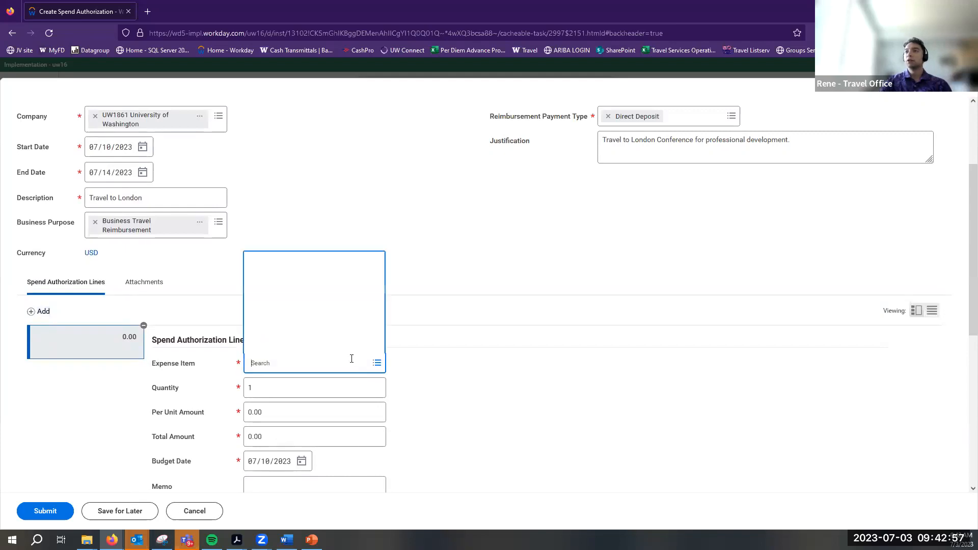
{"action": "left_click", "coordinate": [152, 378]}
{"action": "left_click", "coordinate": [255, 364]}
{"action": "type", "text": "Spend"}
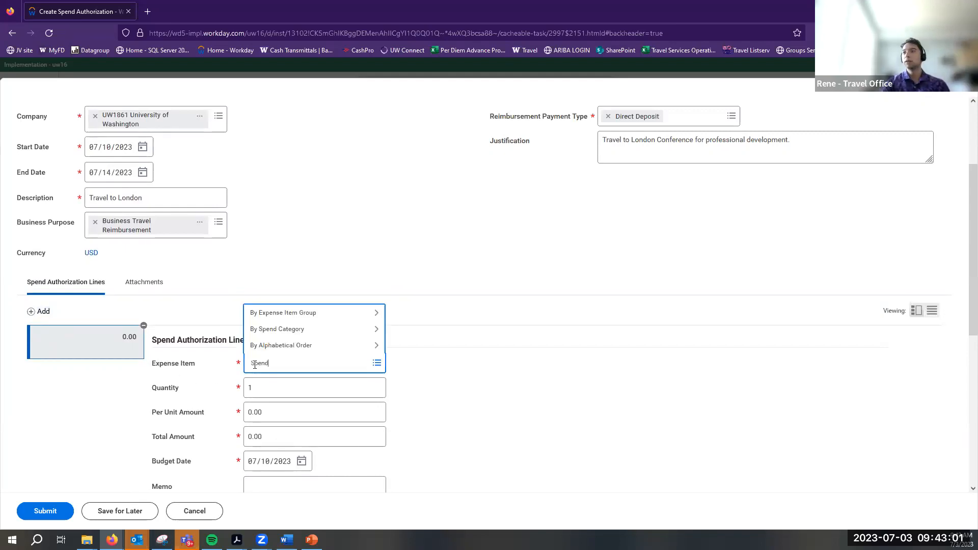
{"action": "type", "text": " authorization estimate"}
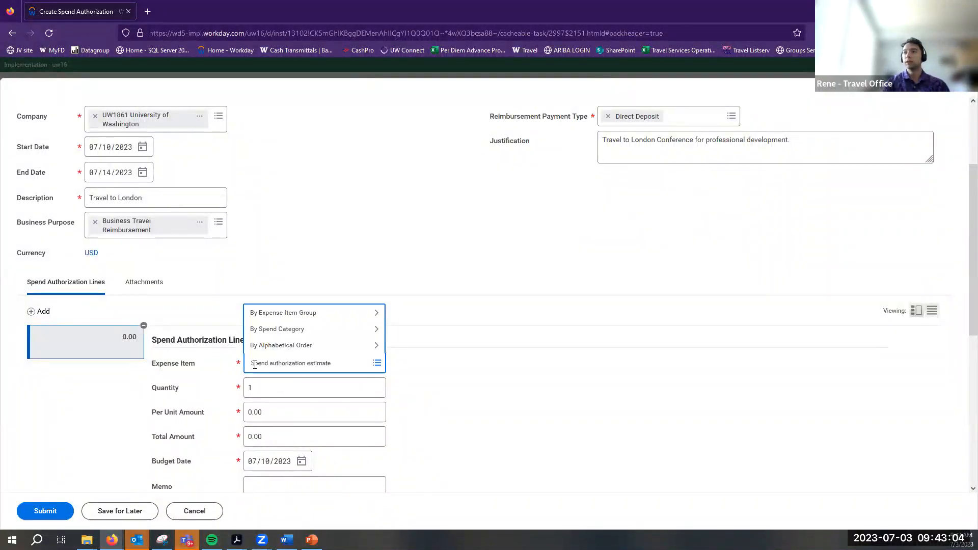
{"action": "key", "text": "Return"}
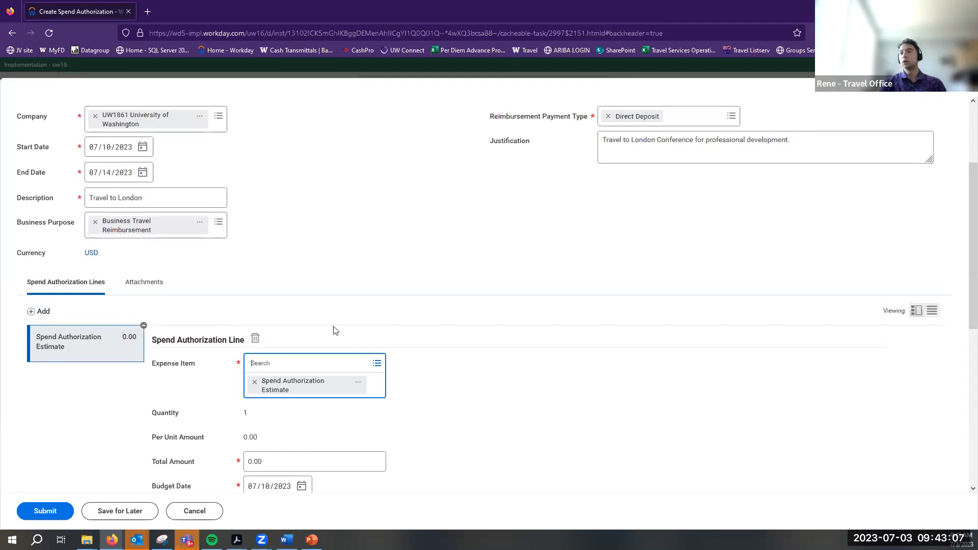
Check the business purpose choices, then search and select Travel Advance as the expense item
{"action": "left_click", "coordinate": [277, 365]}
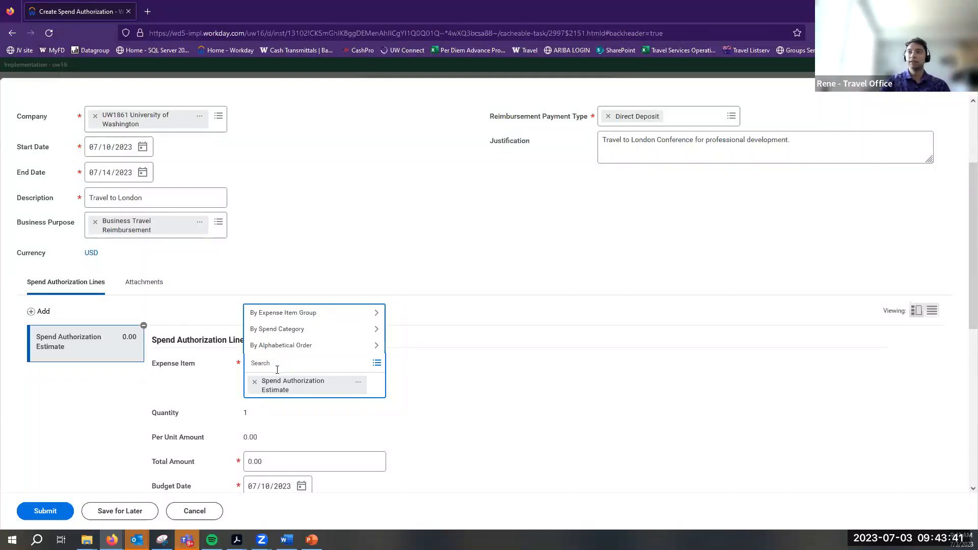
{"action": "left_click", "coordinate": [218, 223]}
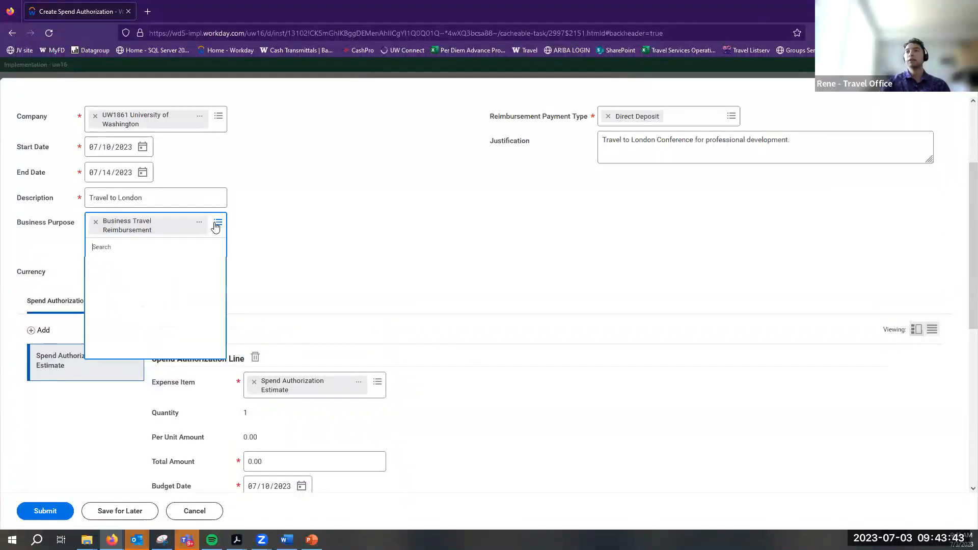
{"action": "left_click", "coordinate": [300, 247]}
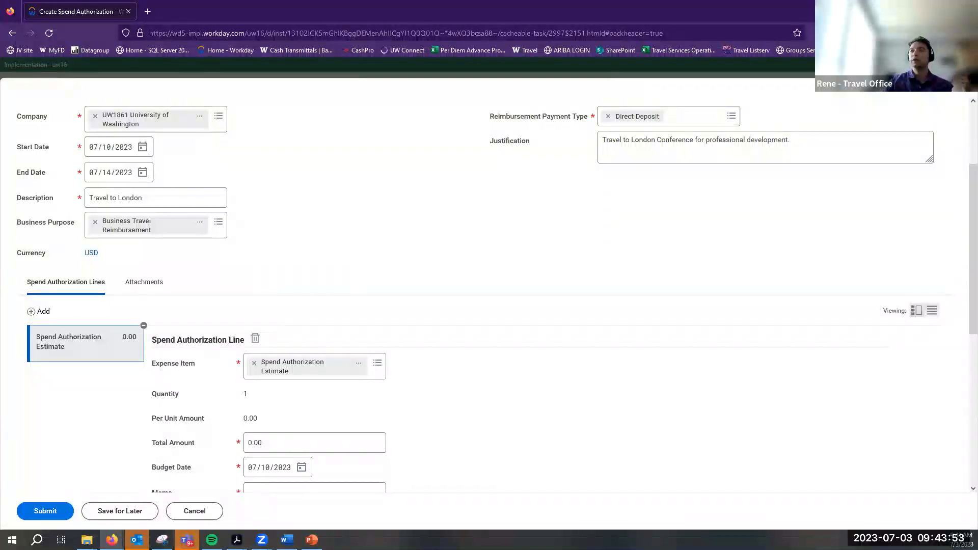
{"action": "left_click", "coordinate": [378, 365]}
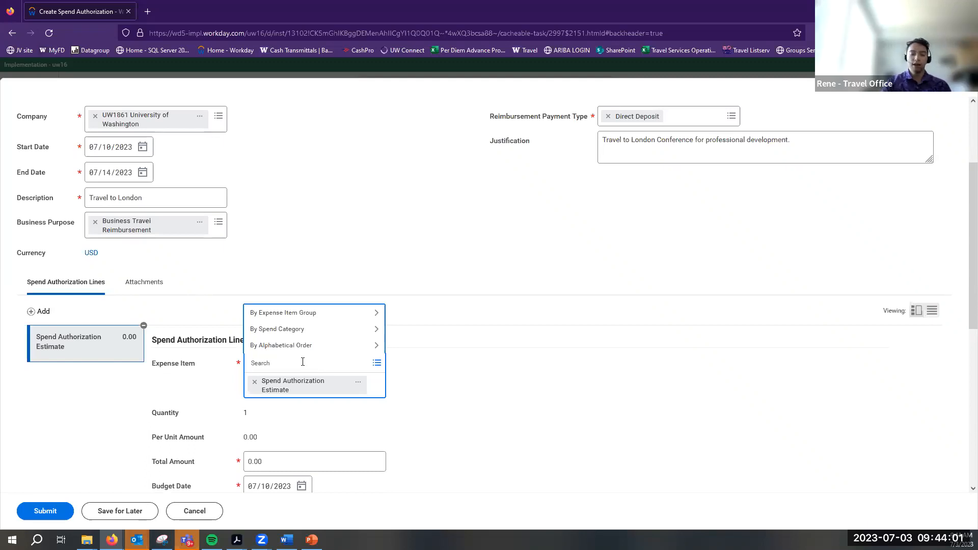
{"action": "type", "text": "Travel Advance"}
{"action": "key", "text": "Return"}
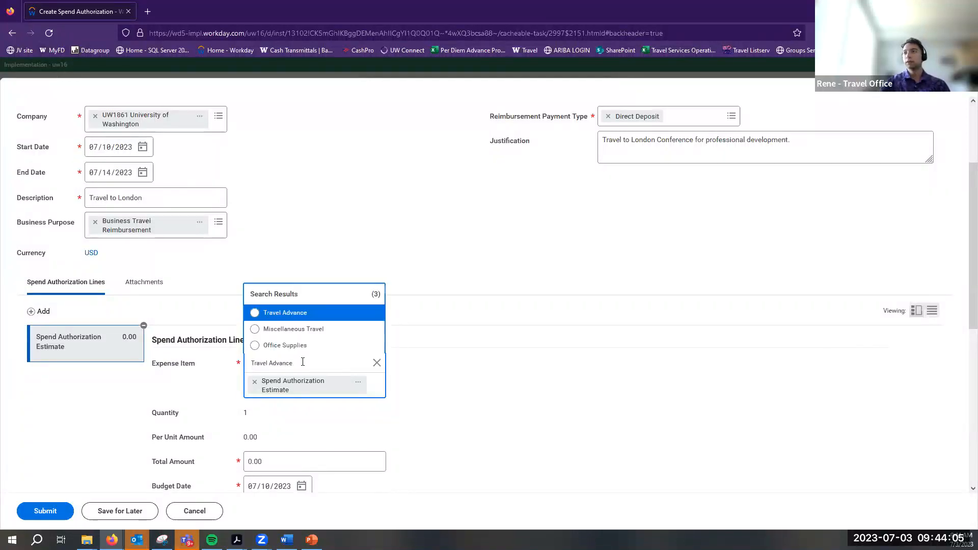
{"action": "left_click", "coordinate": [285, 312]}
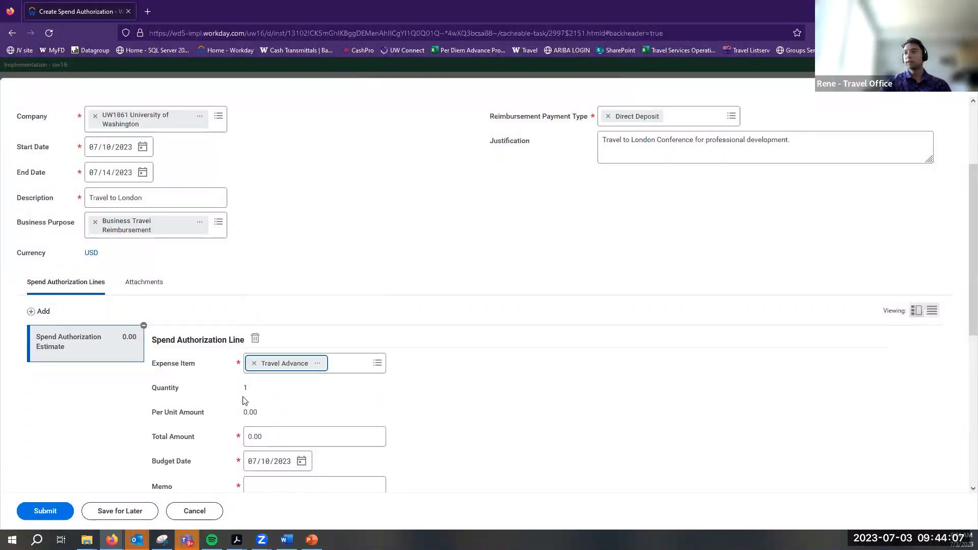
Tick Cash Advance Requested on the Travel Advance line
{"action": "scroll", "coordinate": [539, 279], "scroll_direction": "down", "scroll_amount": 3}
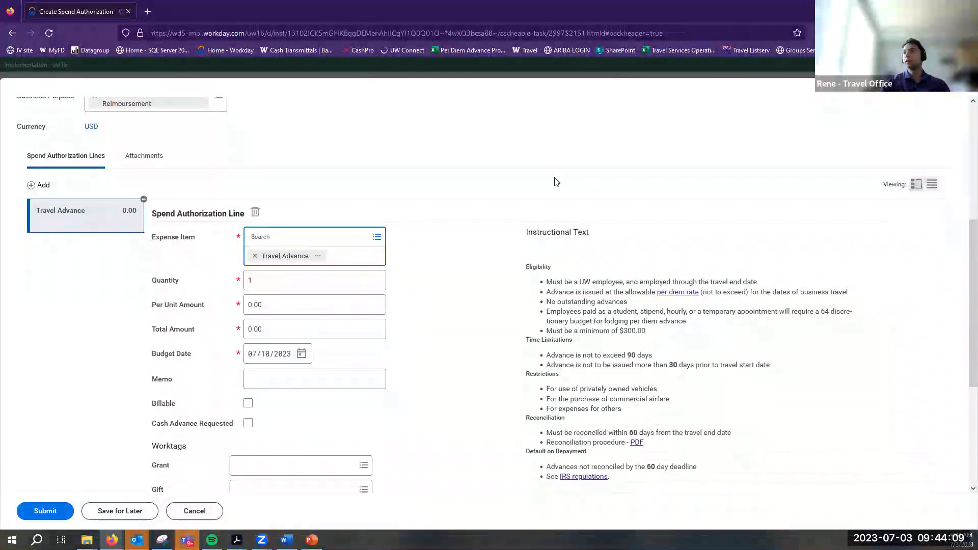
{"action": "left_click_drag", "start_coordinate": [540, 280], "coordinate": [654, 364]}
{"action": "left_click", "coordinate": [516, 331]}
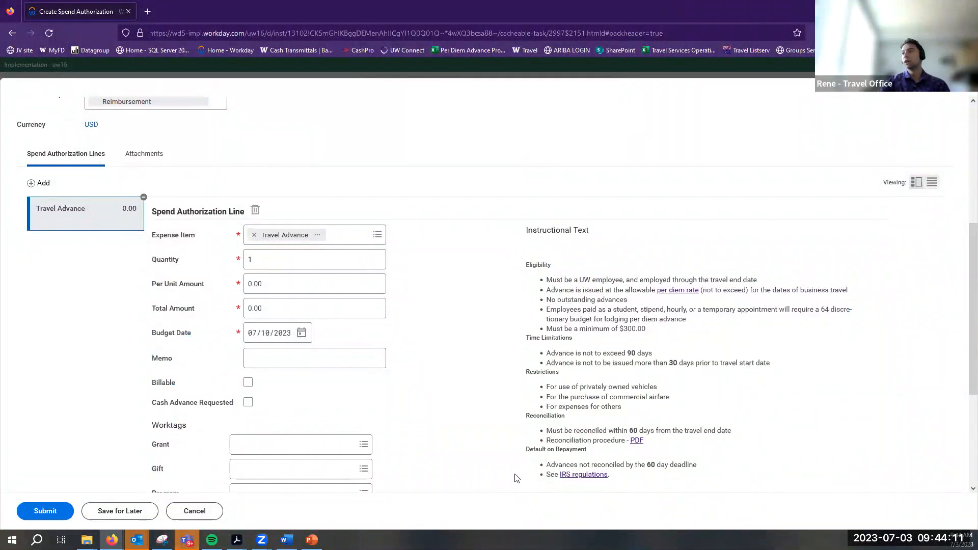
{"action": "scroll", "coordinate": [505, 462], "scroll_direction": "down", "scroll_amount": 1}
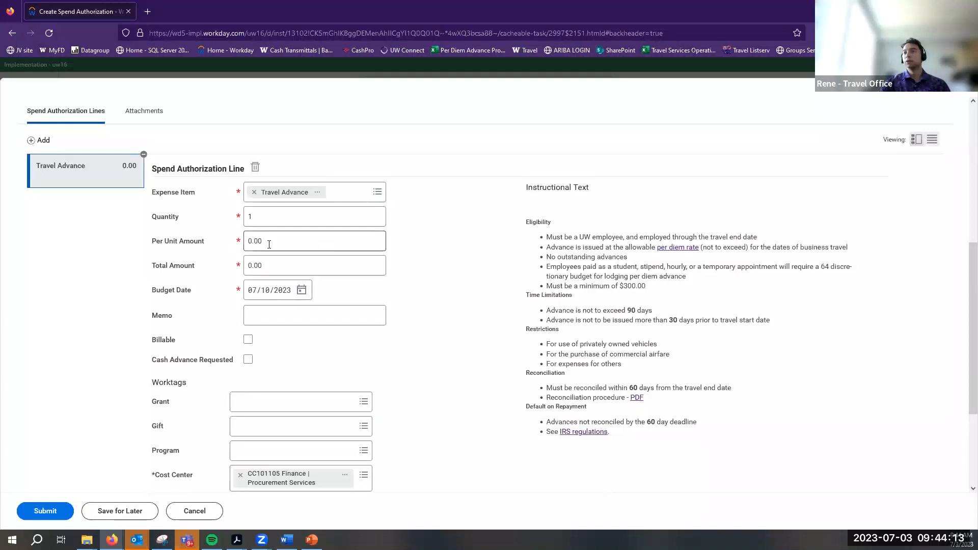
{"action": "left_click", "coordinate": [248, 360]}
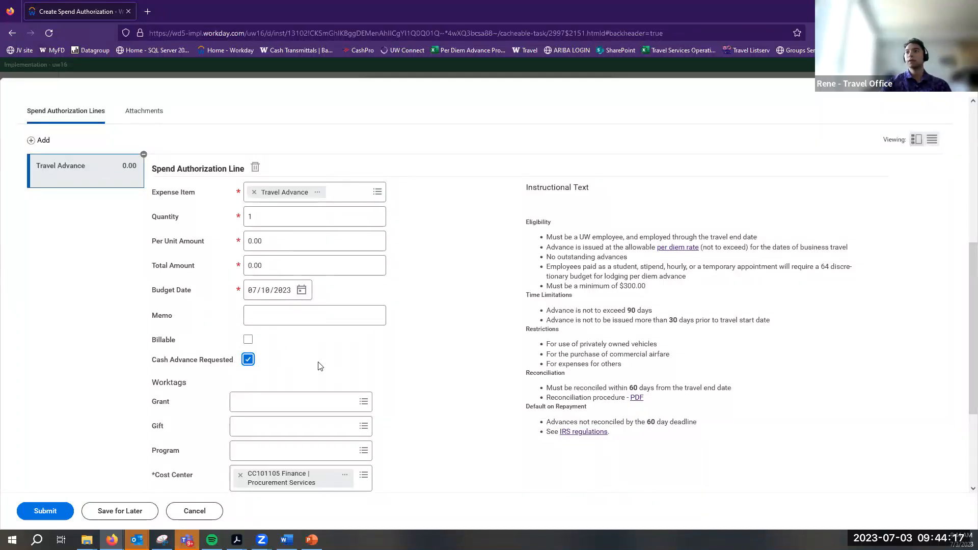
{"action": "left_click_drag", "start_coordinate": [152, 362], "coordinate": [197, 363]}
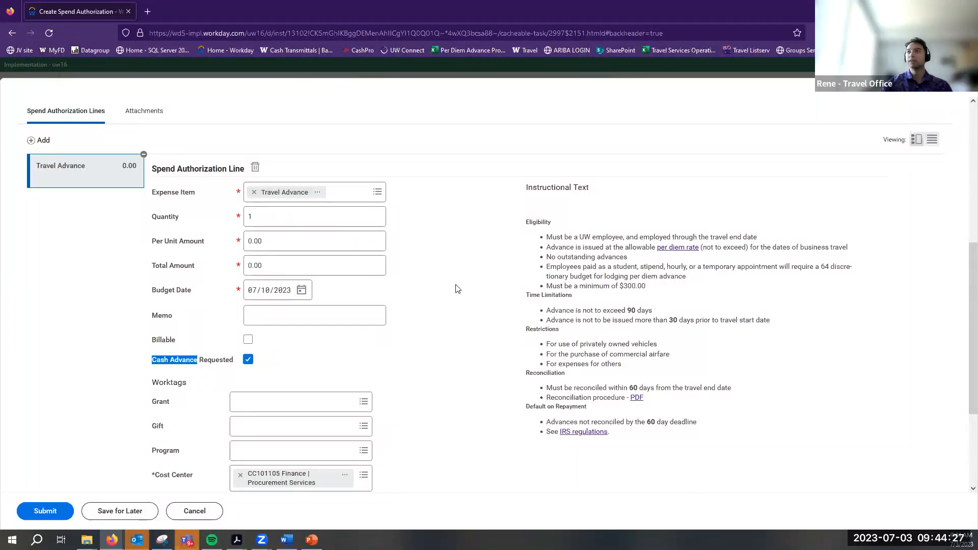
Swap the expense item back to Spend Authorization Estimate and untick Cash Advance Requested
{"action": "left_click", "coordinate": [253, 192]}
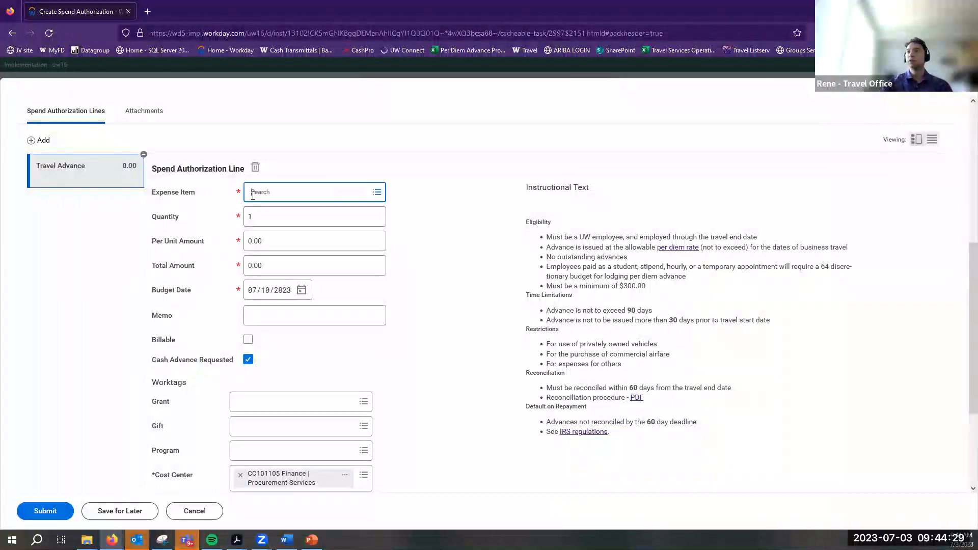
{"action": "left_click", "coordinate": [351, 193]}
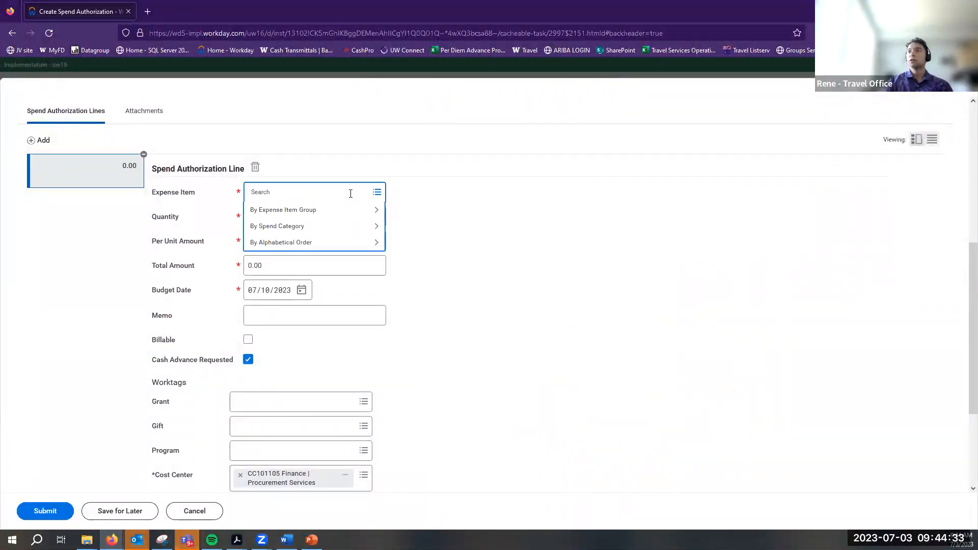
{"action": "type", "text": "Spend ua"}
{"action": "key", "text": "BackSpace"}
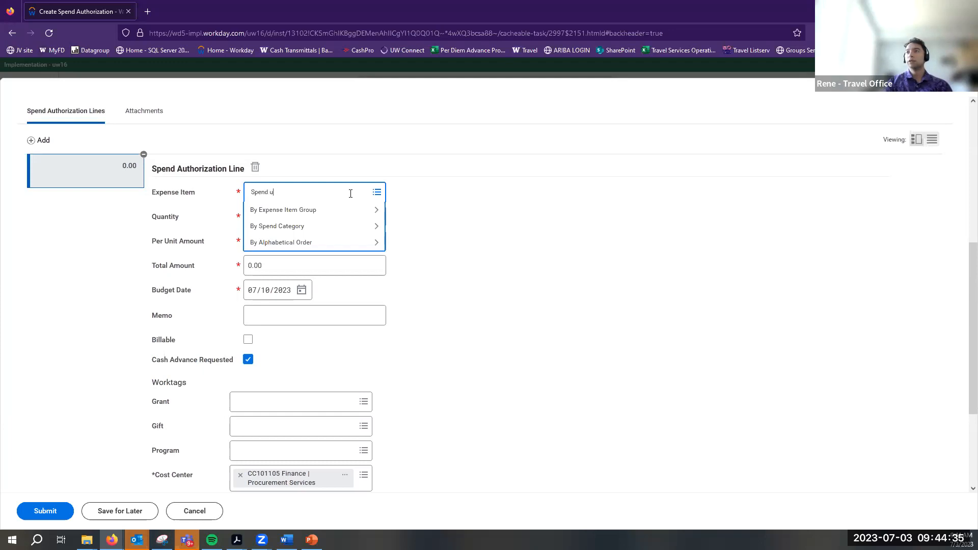
{"action": "type", "text": "uthorization estimate"}
{"action": "key", "text": "Return"}
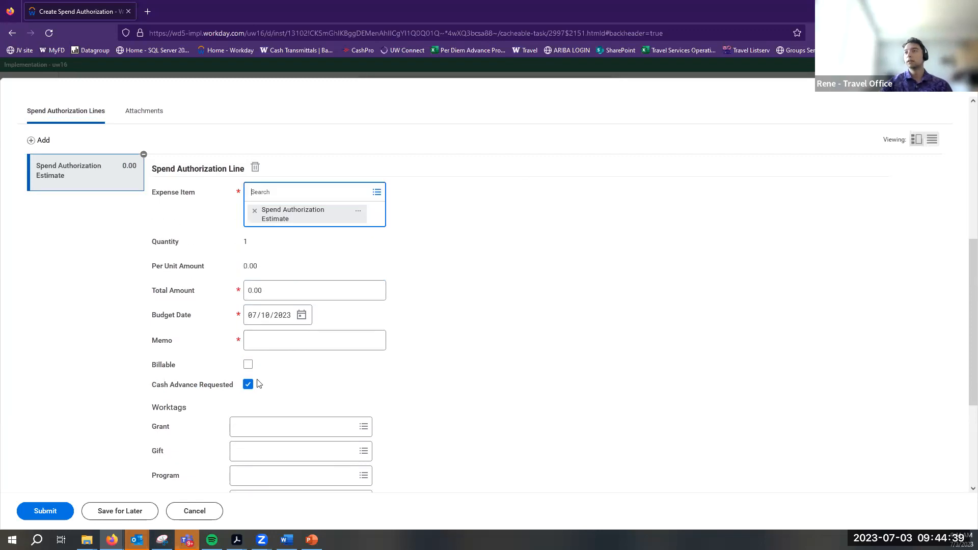
{"action": "left_click", "coordinate": [249, 367]}
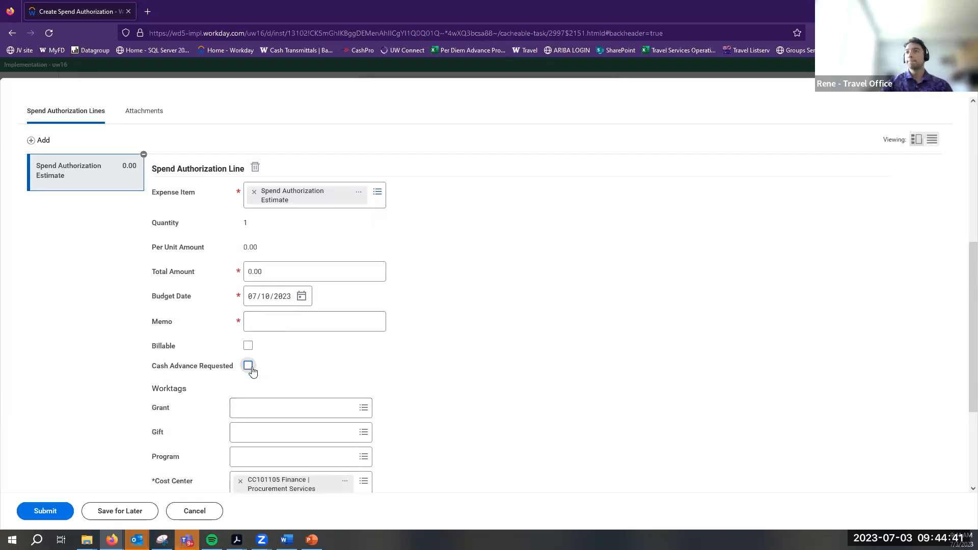
{"action": "left_click", "coordinate": [273, 271]}
{"action": "left_click", "coordinate": [33, 284]}
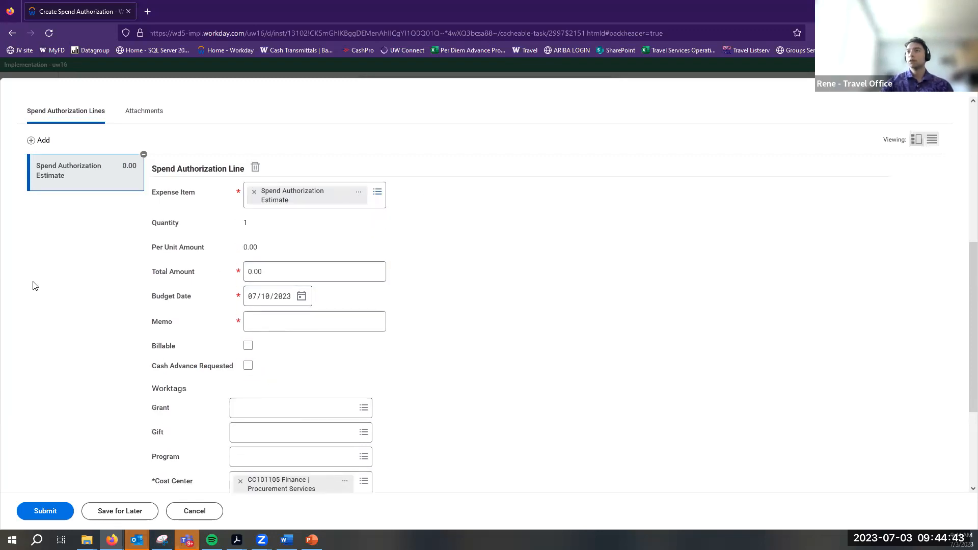
{"action": "left_click", "coordinate": [307, 275]}
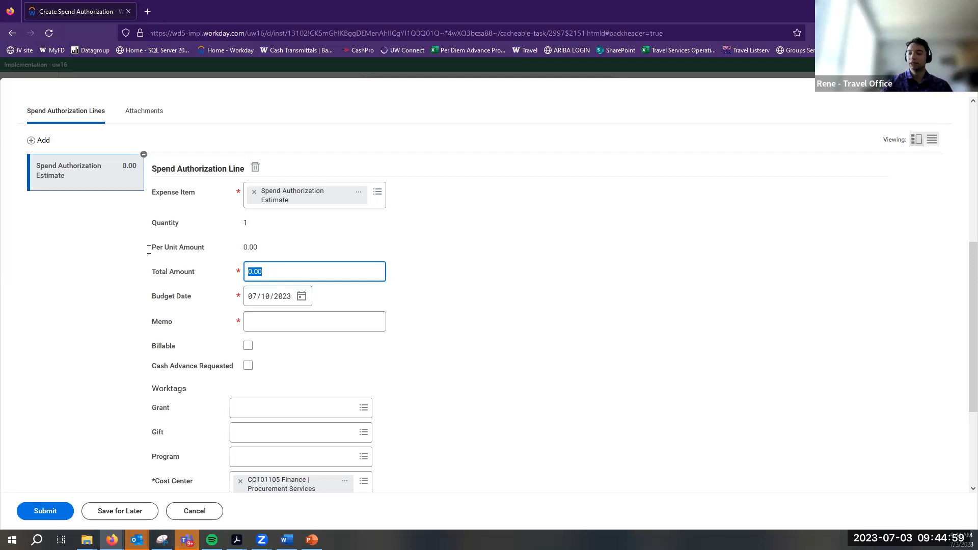
Enter 3,000 as the line total so the authorization totals 3,000.00 USD
{"action": "type", "text": "3,"}
{"action": "type", "text": "000"}
{"action": "left_click", "coordinate": [210, 250]}
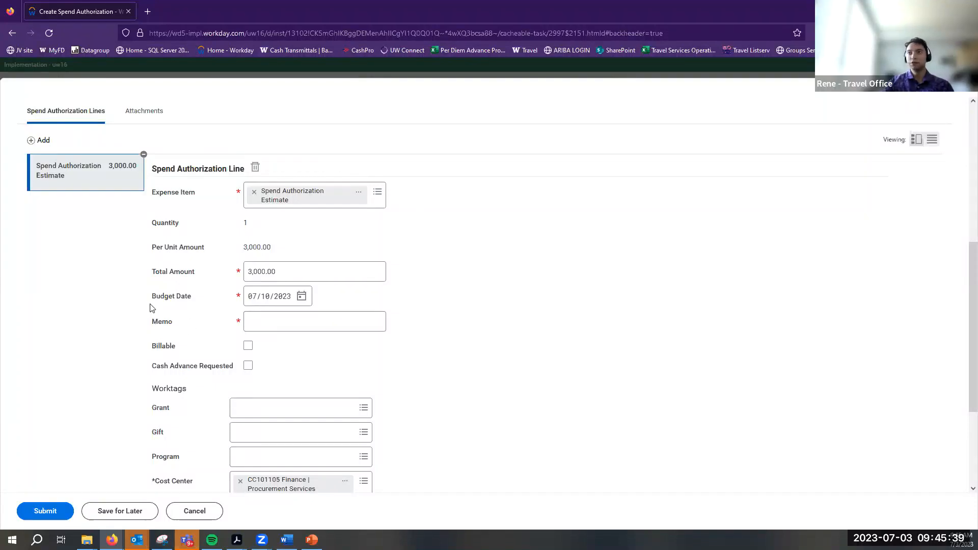
{"action": "scroll", "coordinate": [150, 308], "scroll_direction": "up", "scroll_amount": 5}
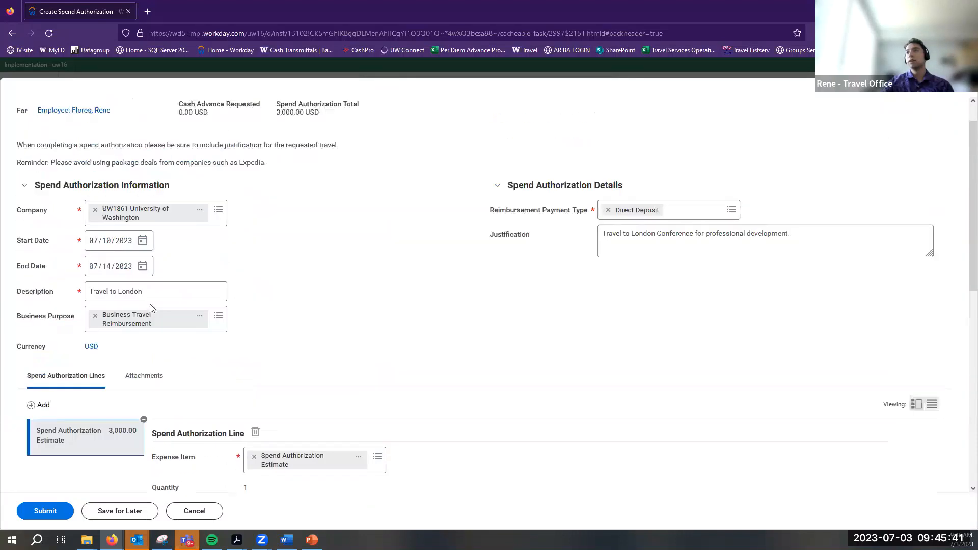
{"action": "scroll", "coordinate": [149, 307], "scroll_direction": "down", "scroll_amount": 6}
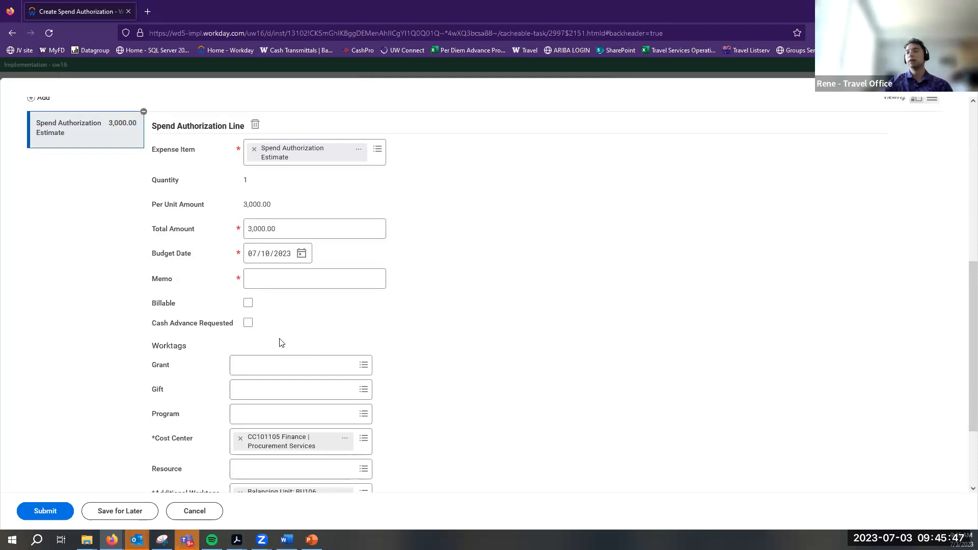
{"action": "left_click", "coordinate": [252, 279]}
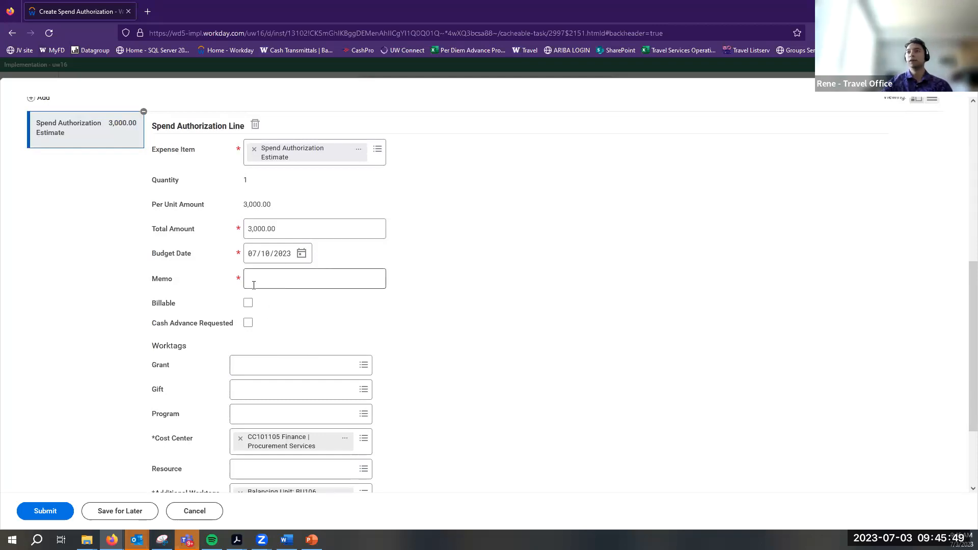
Write the memo 'Estimate for London travel' on the estimate line
{"action": "left_click", "coordinate": [105, 281]}
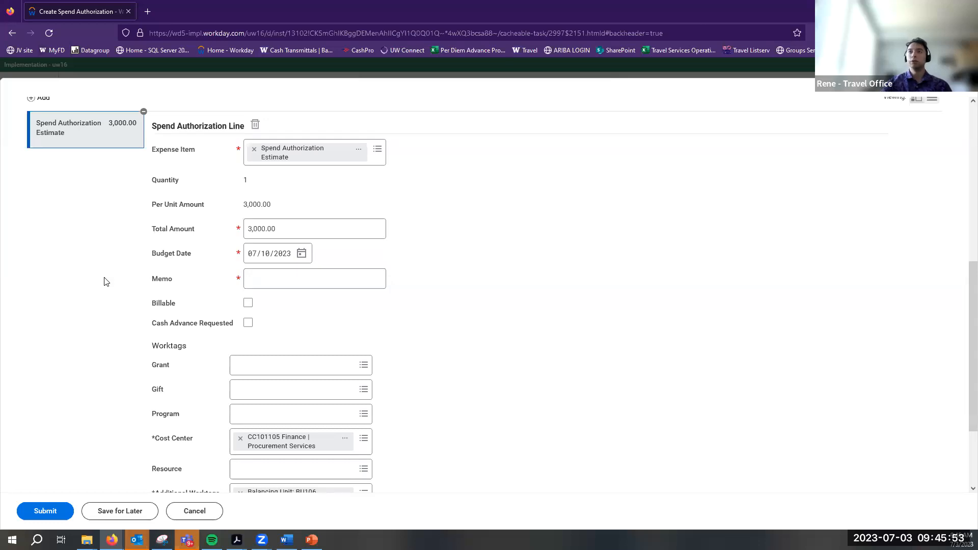
{"action": "left_click", "coordinate": [346, 281]}
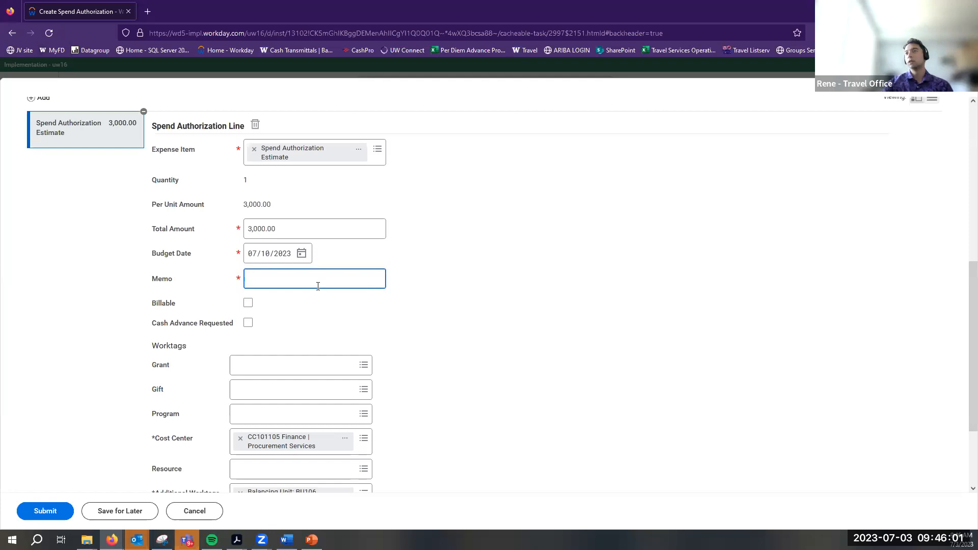
{"action": "left_click", "coordinate": [318, 314]}
{"action": "left_click", "coordinate": [281, 289]}
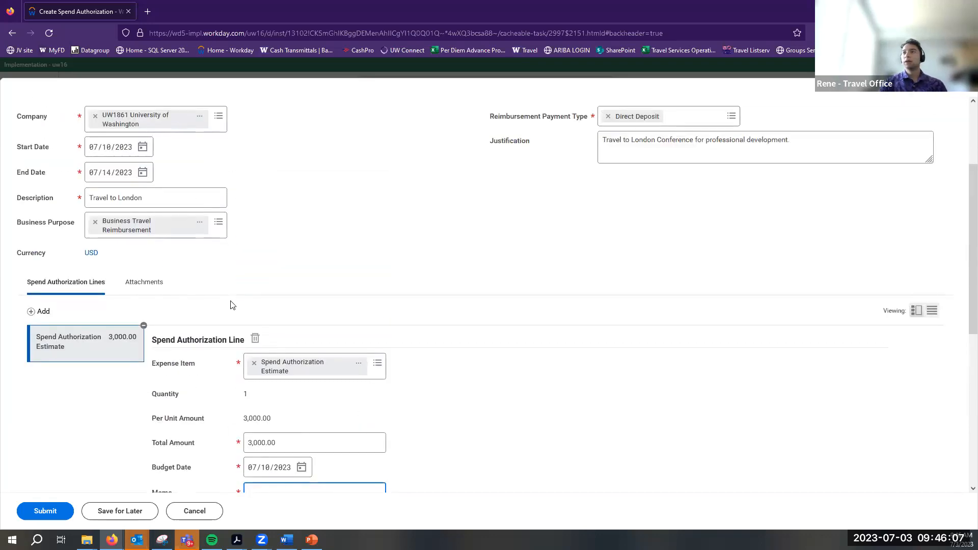
{"action": "scroll", "coordinate": [231, 305], "scroll_direction": "down", "scroll_amount": 4}
{"action": "type", "text": "Estimate for"}
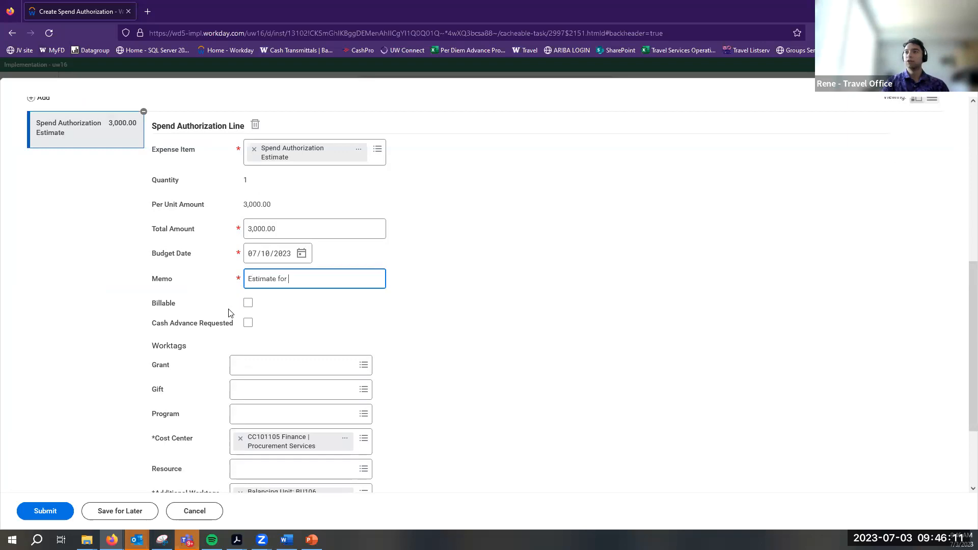
{"action": "type", "text": " London travel"}
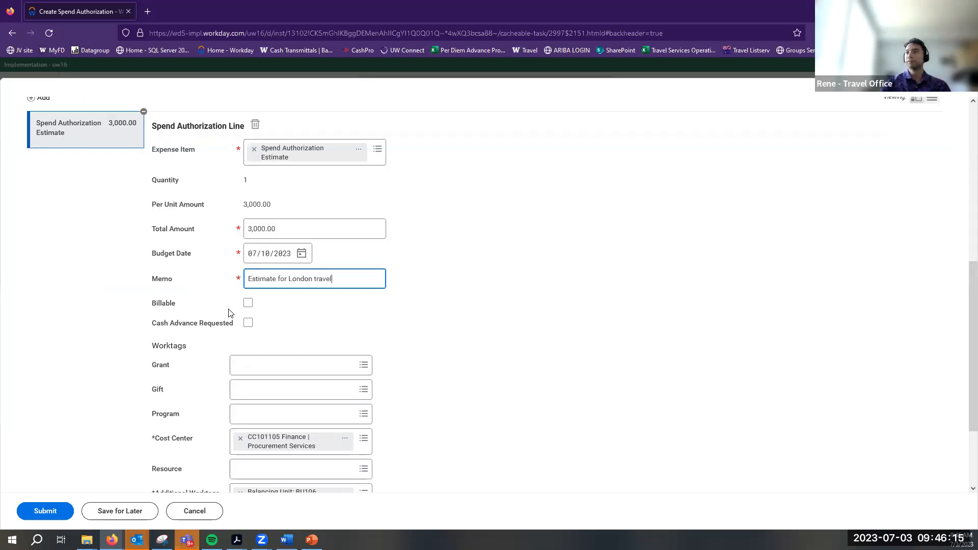
{"action": "left_click", "coordinate": [172, 377]}
{"action": "scroll", "coordinate": [171, 375], "scroll_direction": "down", "scroll_amount": 2}
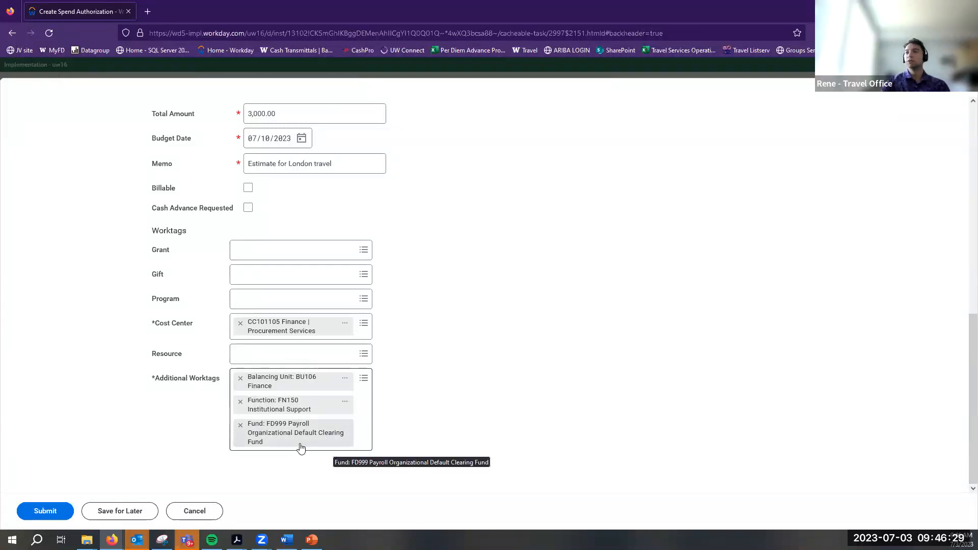
Set the Resource worktag to RS100000 General Operating Funding (GOF) Resource
{"action": "left_click", "coordinate": [272, 360]}
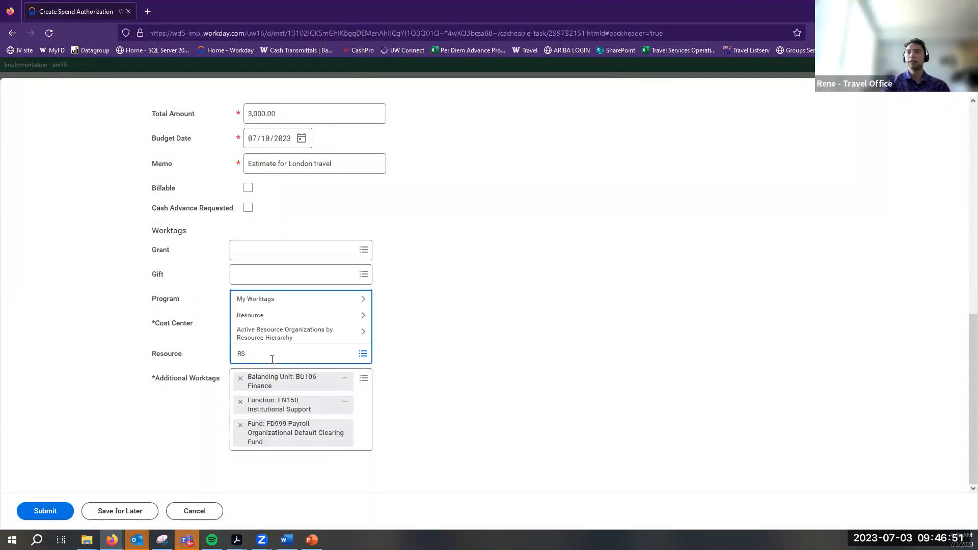
{"action": "type", "text": "RS"}
{"action": "key", "text": "Return"}
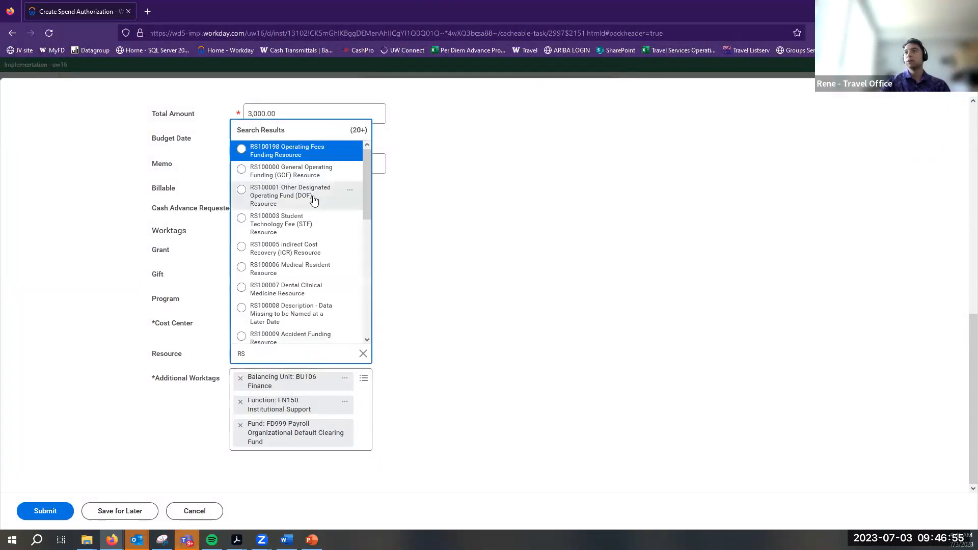
{"action": "left_click", "coordinate": [288, 173]}
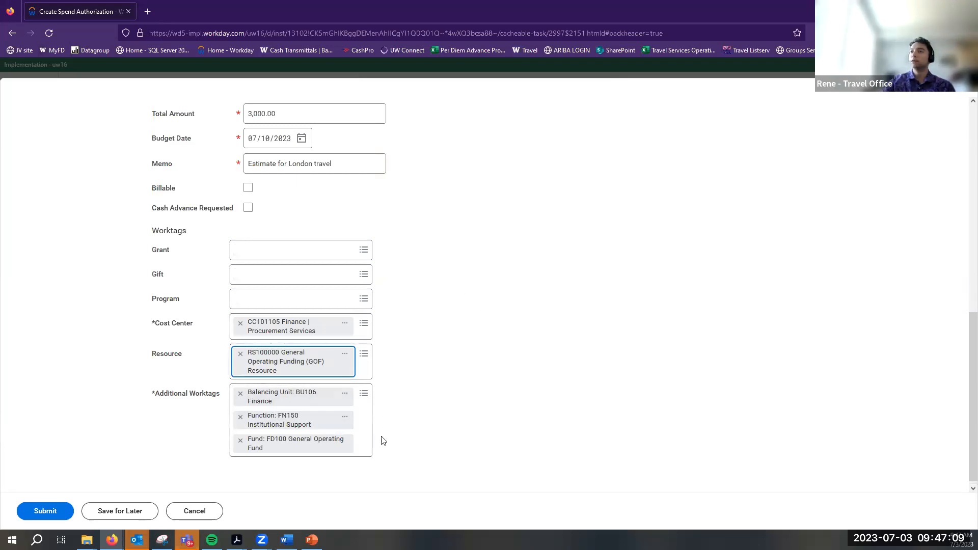
{"action": "scroll", "coordinate": [222, 349], "scroll_direction": "up", "scroll_amount": 10}
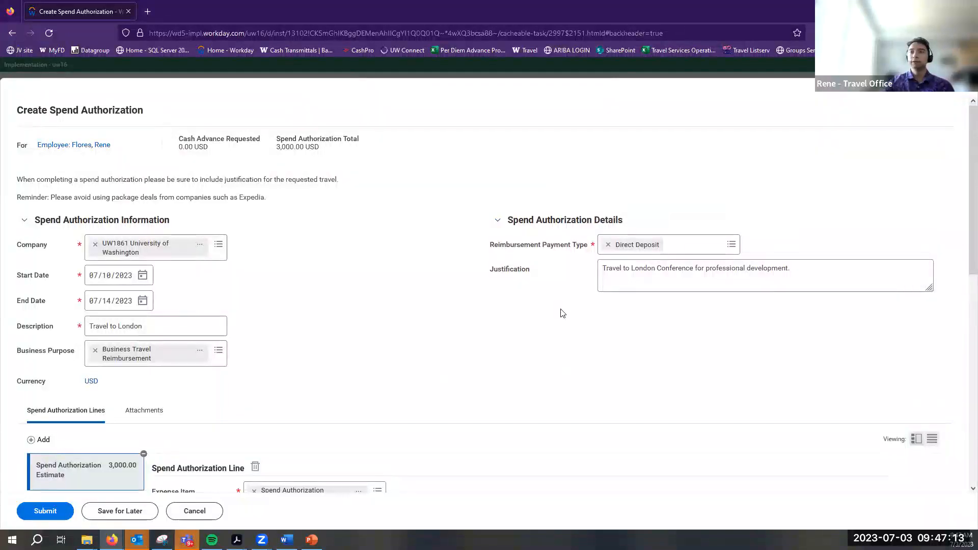
{"action": "scroll", "coordinate": [207, 290], "scroll_direction": "down", "scroll_amount": 2}
{"action": "scroll", "coordinate": [207, 291], "scroll_direction": "up", "scroll_amount": 2}
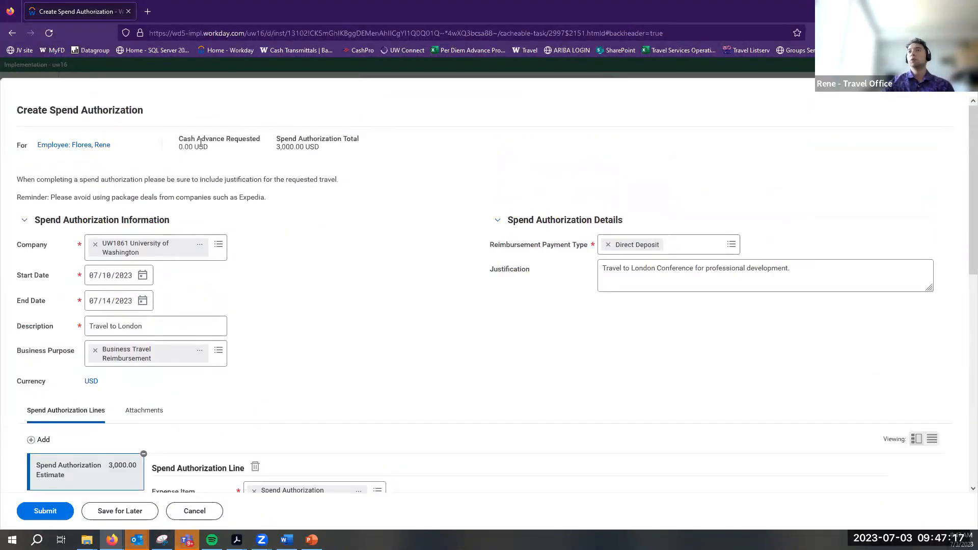
Confirm the zero cash advance and submit the spend authorization for approval
{"action": "left_click_drag", "start_coordinate": [209, 147], "coordinate": [171, 147]}
{"action": "left_click", "coordinate": [179, 153]}
{"action": "scroll", "coordinate": [281, 278], "scroll_direction": "down", "scroll_amount": 4}
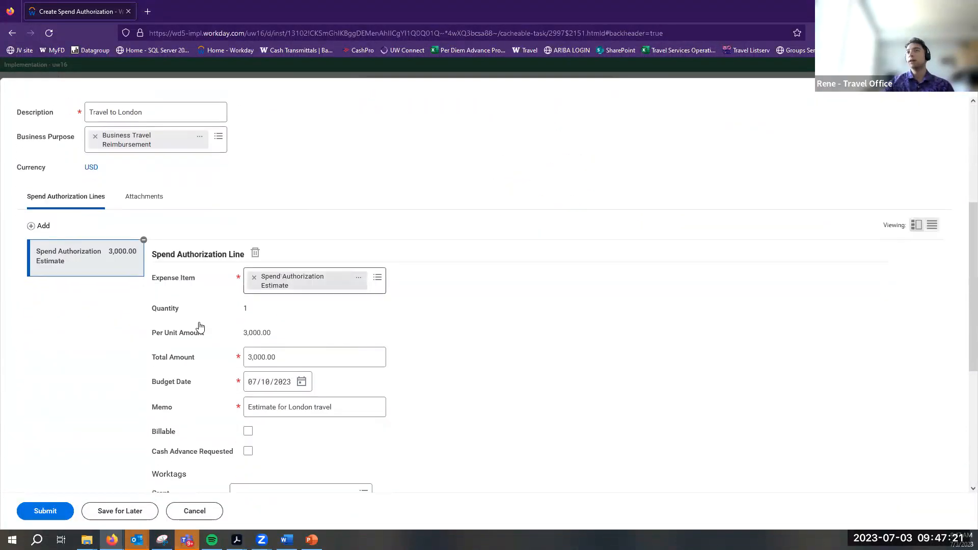
{"action": "left_click", "coordinate": [45, 511]}
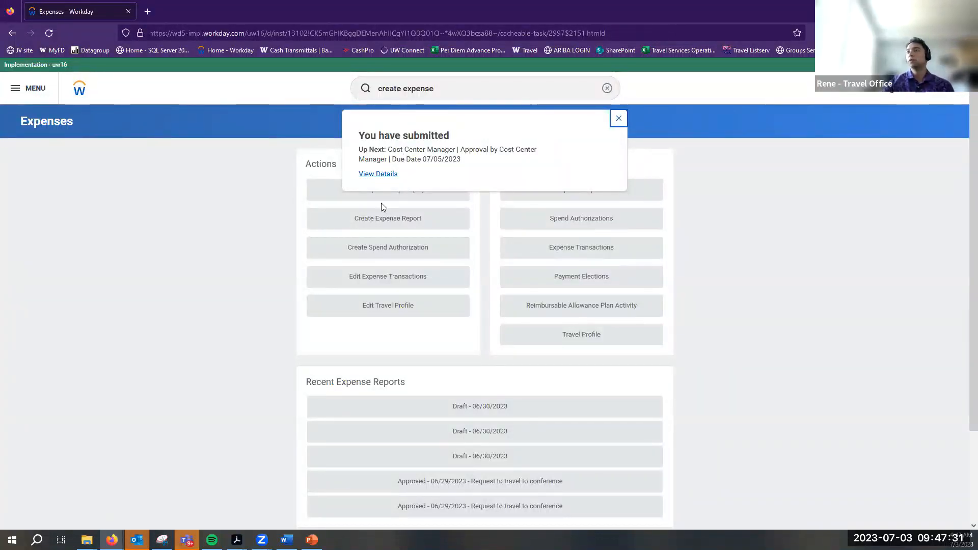
View the submitted request's process history, with Cost Center Manager approval awaiting action
{"action": "left_click", "coordinate": [365, 180]}
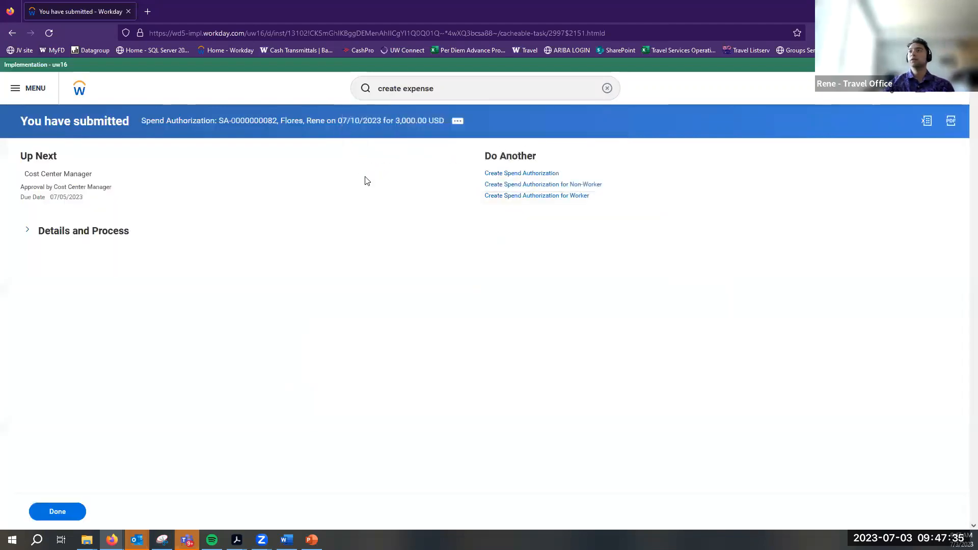
{"action": "left_click", "coordinate": [44, 235]}
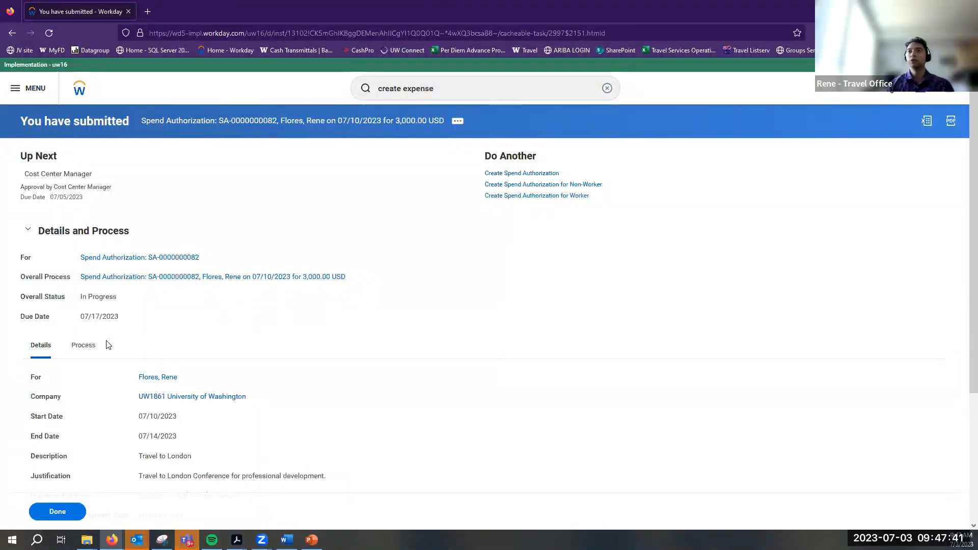
{"action": "left_click", "coordinate": [81, 346]}
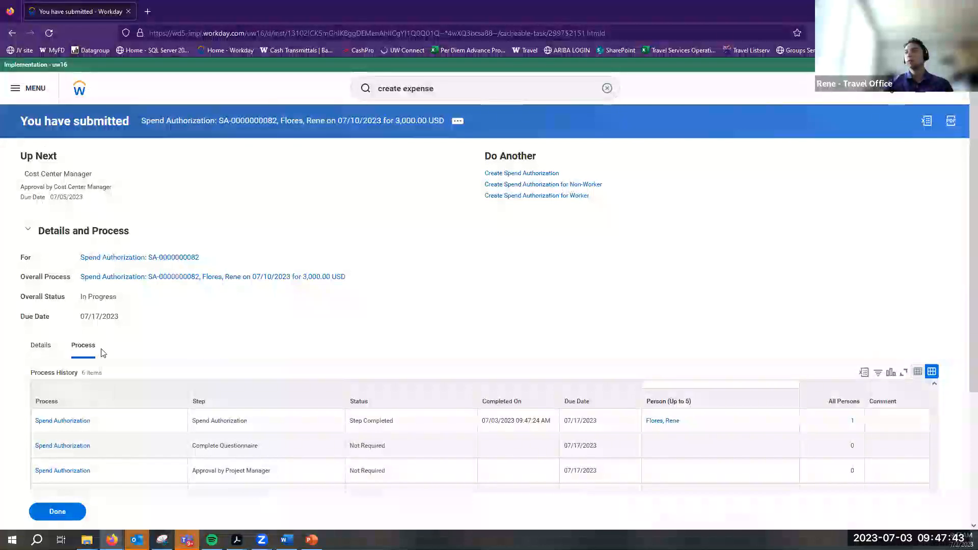
{"action": "scroll", "coordinate": [341, 331], "scroll_direction": "down", "scroll_amount": 3}
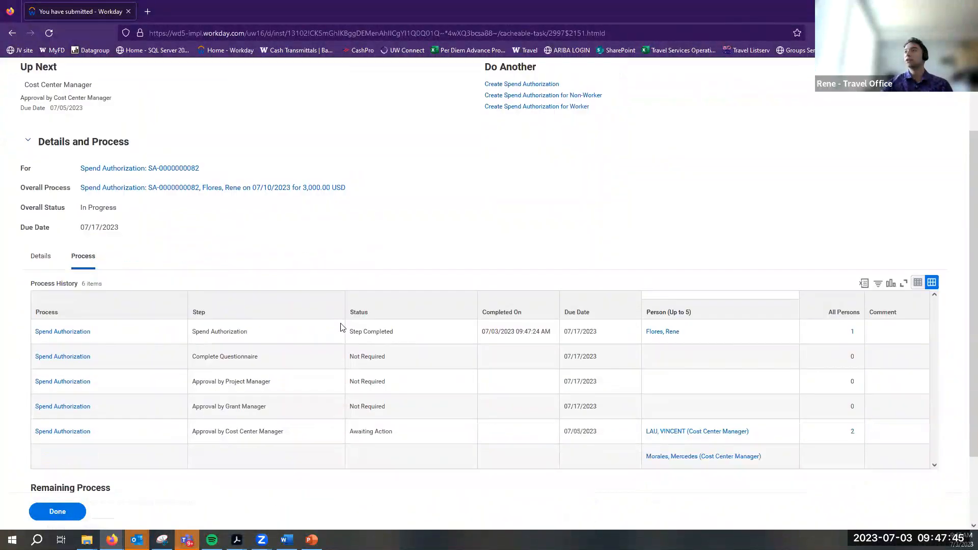
{"action": "mouse_move", "coordinate": [768, 373]}
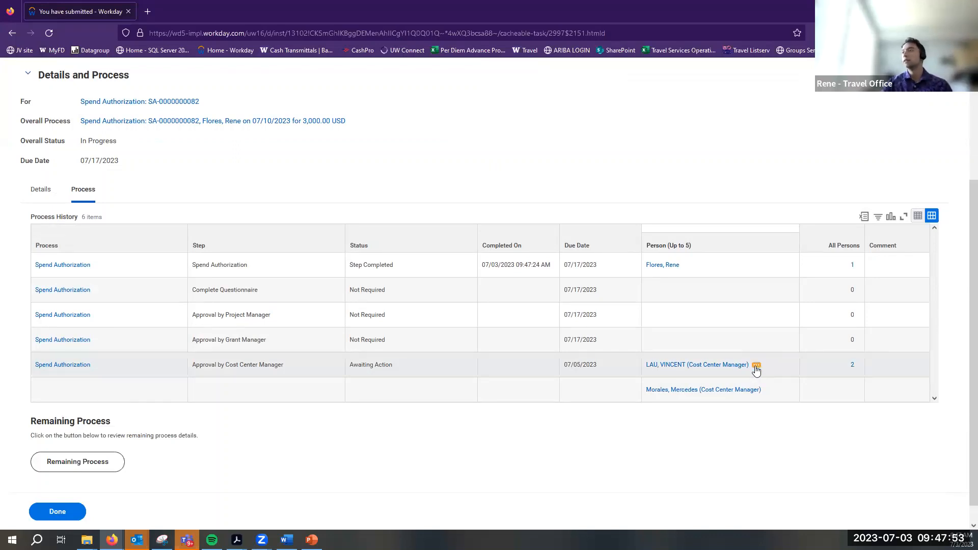
{"action": "left_click", "coordinate": [756, 366]}
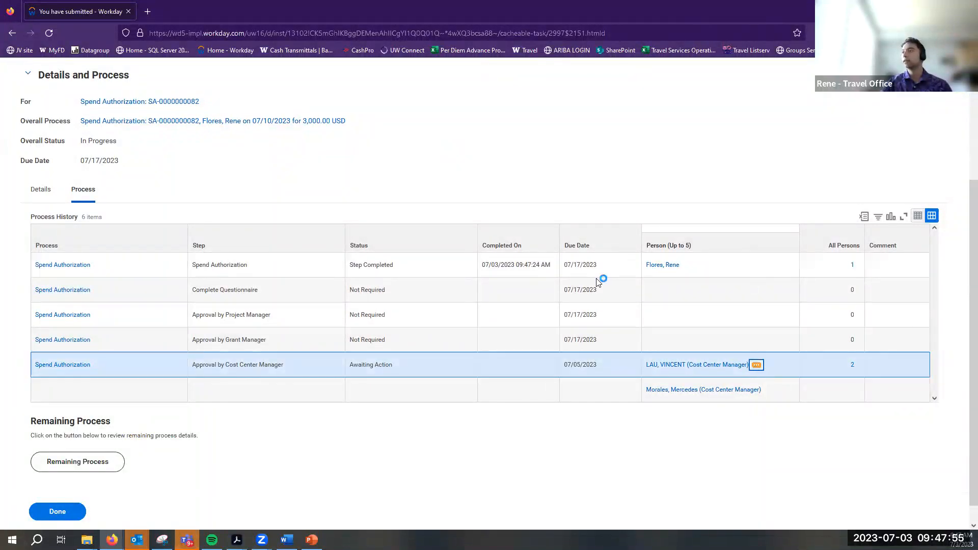
Start proxying as the cost center manager and open the $3,000 London spend authorization from their inbox
{"action": "mouse_move", "coordinate": [356, 320]}
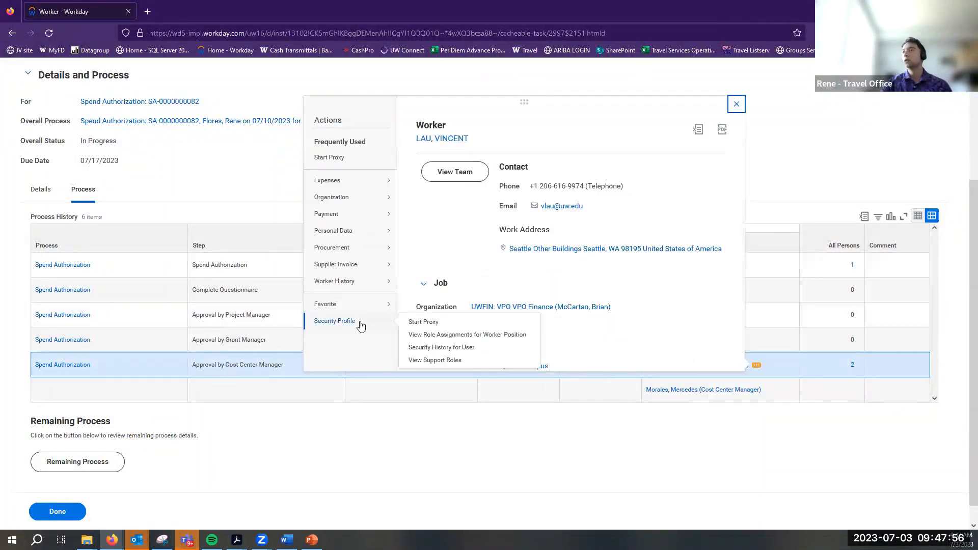
{"action": "left_click", "coordinate": [424, 322]}
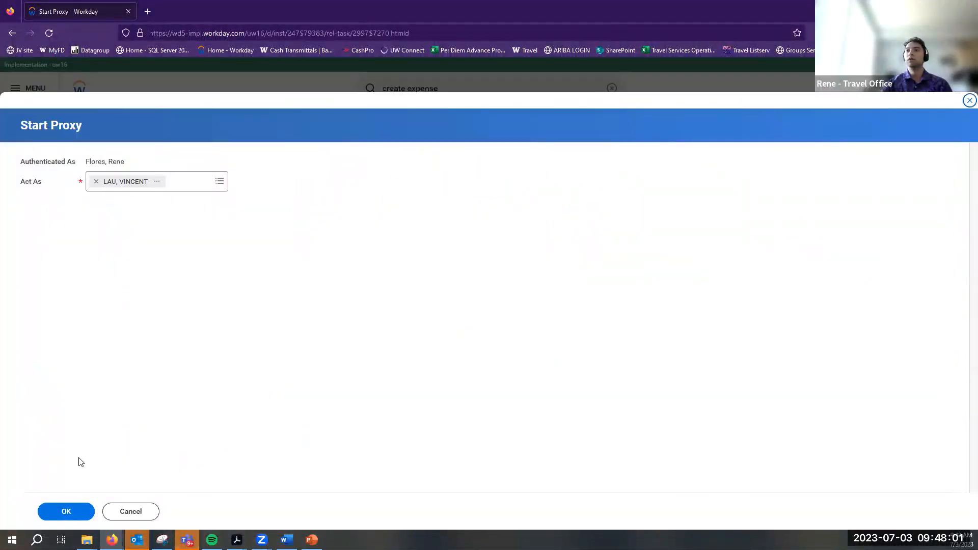
{"action": "left_click", "coordinate": [73, 510]}
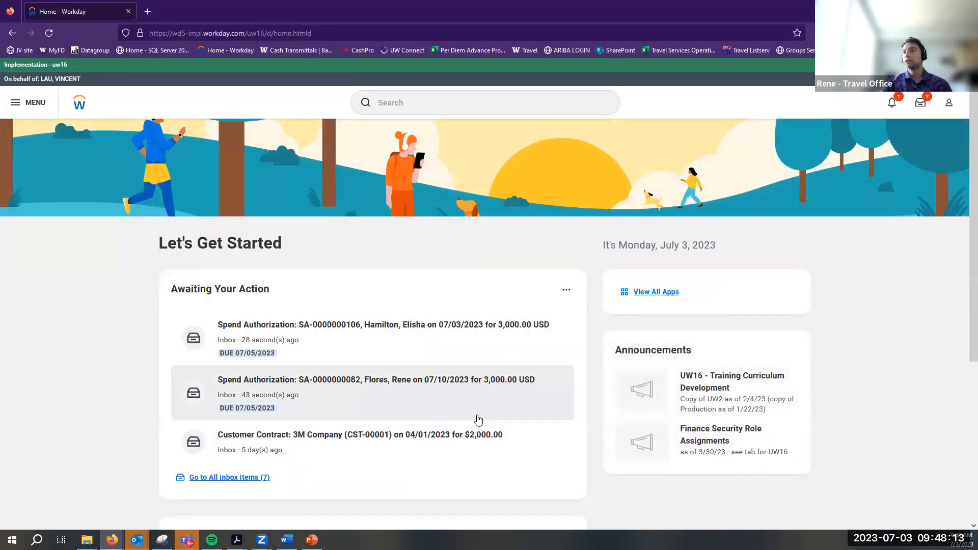
{"action": "left_click", "coordinate": [477, 418]}
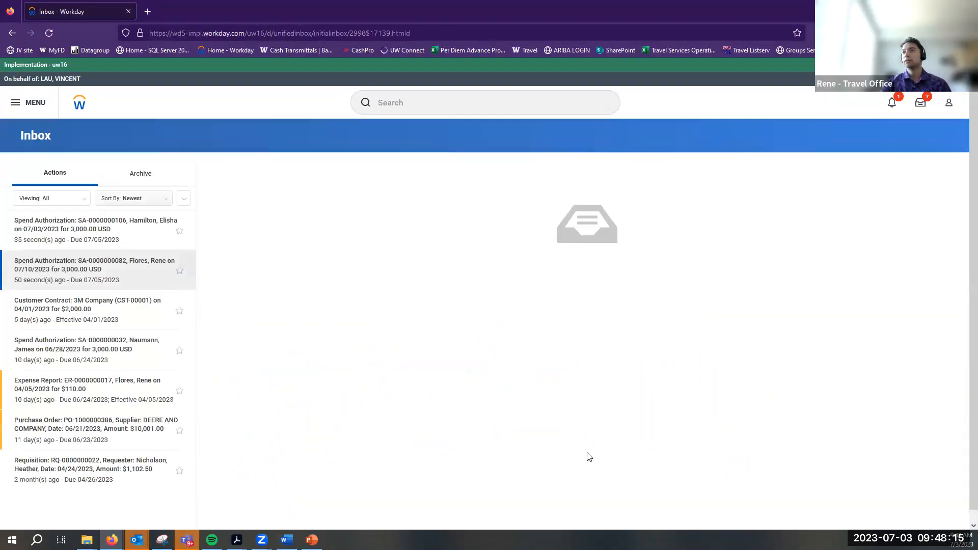
Review and approve the London travel spend authorization as the cost center manager
{"action": "scroll", "coordinate": [320, 314], "scroll_direction": "down", "scroll_amount": 3}
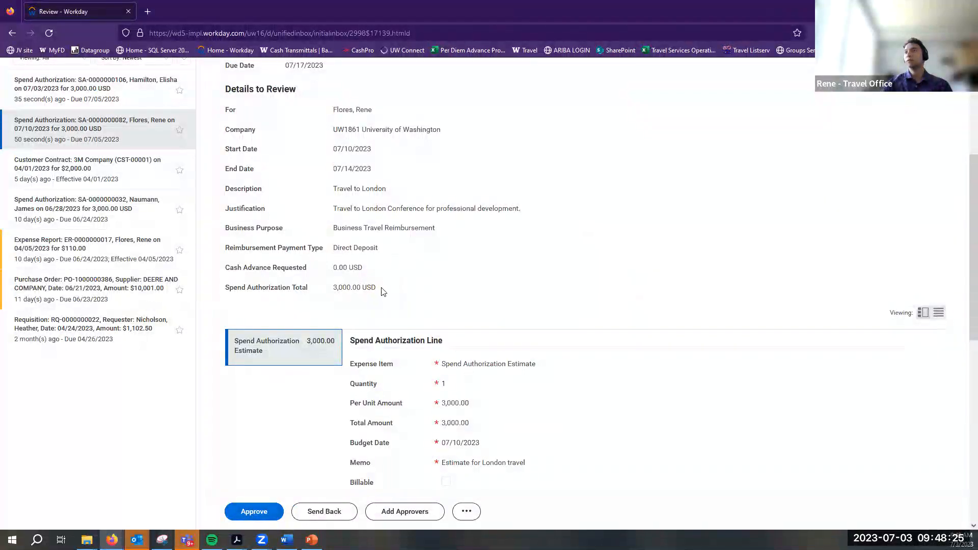
{"action": "scroll", "coordinate": [408, 275], "scroll_direction": "up", "scroll_amount": 4}
{"action": "scroll", "coordinate": [328, 327], "scroll_direction": "down", "scroll_amount": 15}
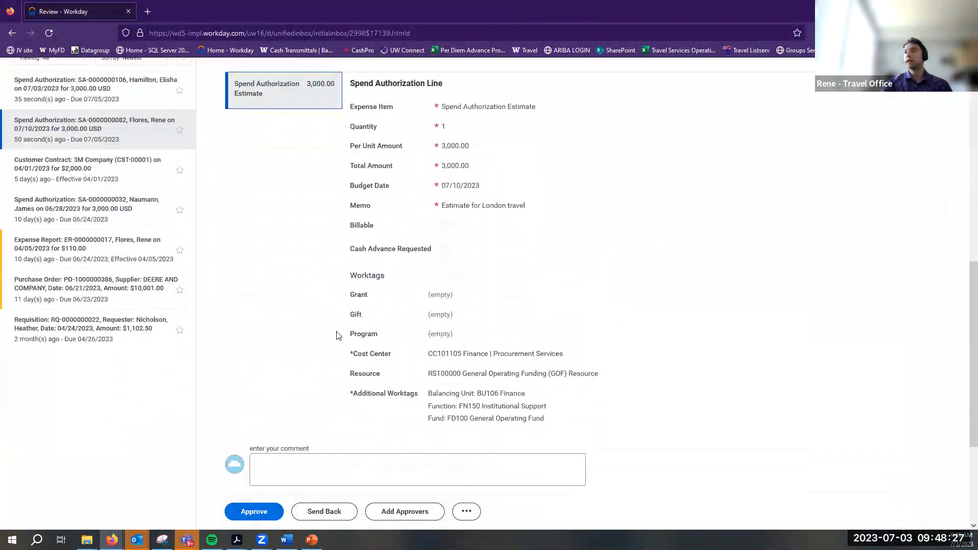
{"action": "scroll", "coordinate": [477, 350], "scroll_direction": "down", "scroll_amount": 3}
{"action": "scroll", "coordinate": [478, 352], "scroll_direction": "up", "scroll_amount": 3}
{"action": "scroll", "coordinate": [478, 352], "scroll_direction": "up", "scroll_amount": 5}
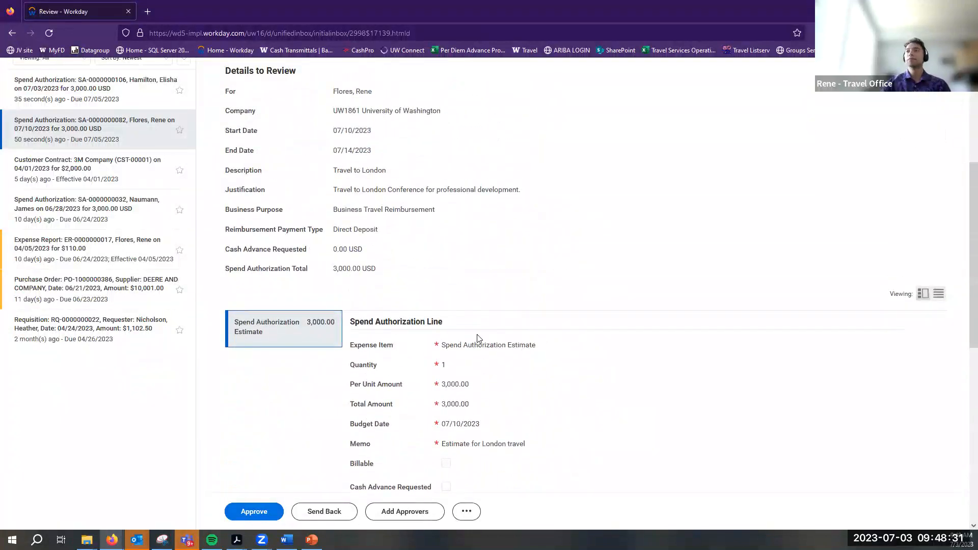
{"action": "left_click", "coordinate": [254, 511]}
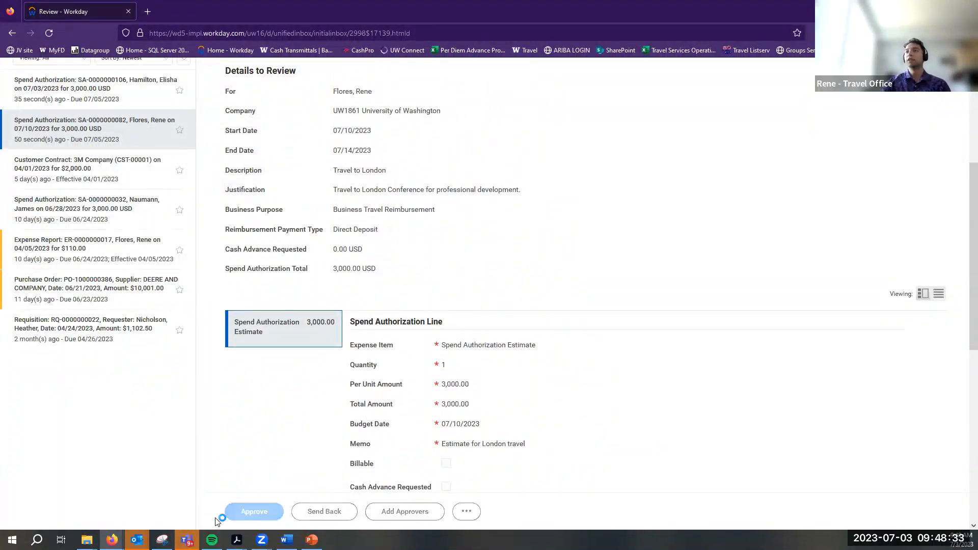
Approve the second pending $3,000 spend authorization and return to the home page
{"action": "left_click", "coordinate": [81, 229]}
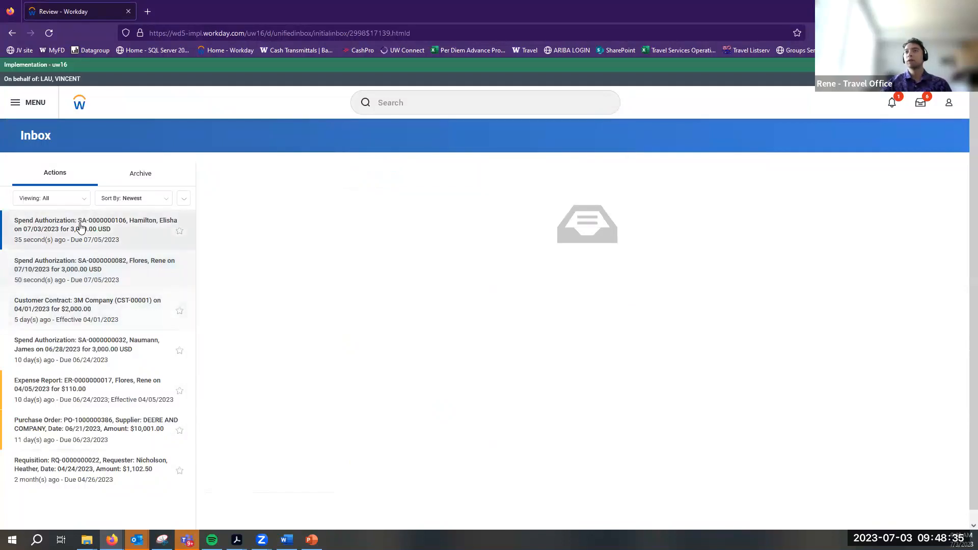
{"action": "scroll", "coordinate": [347, 397], "scroll_direction": "down", "scroll_amount": 2}
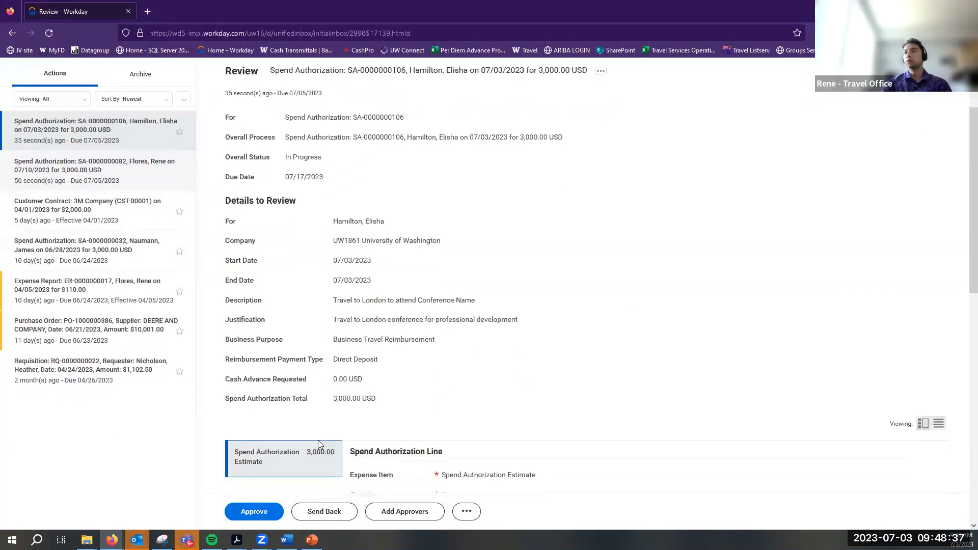
{"action": "left_click", "coordinate": [273, 507]}
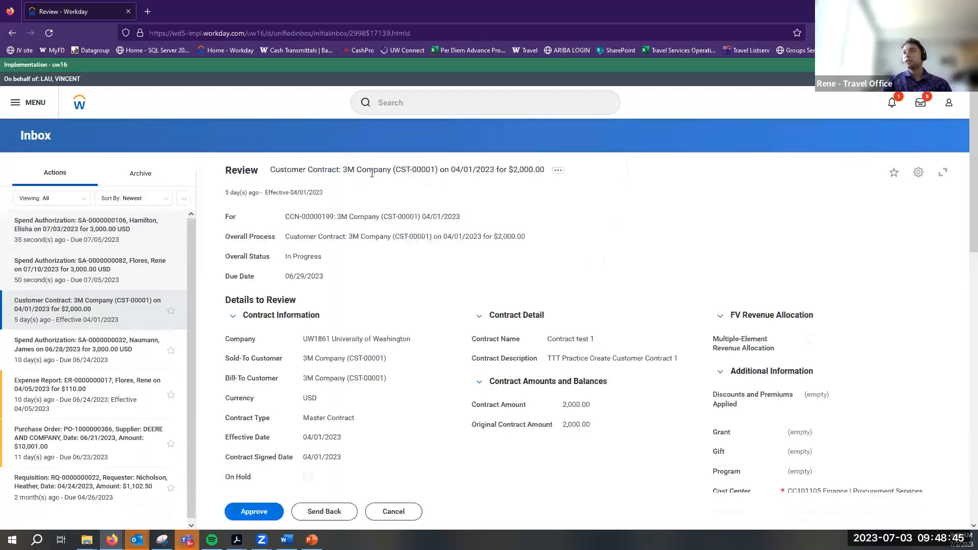
{"action": "left_click", "coordinate": [79, 104]}
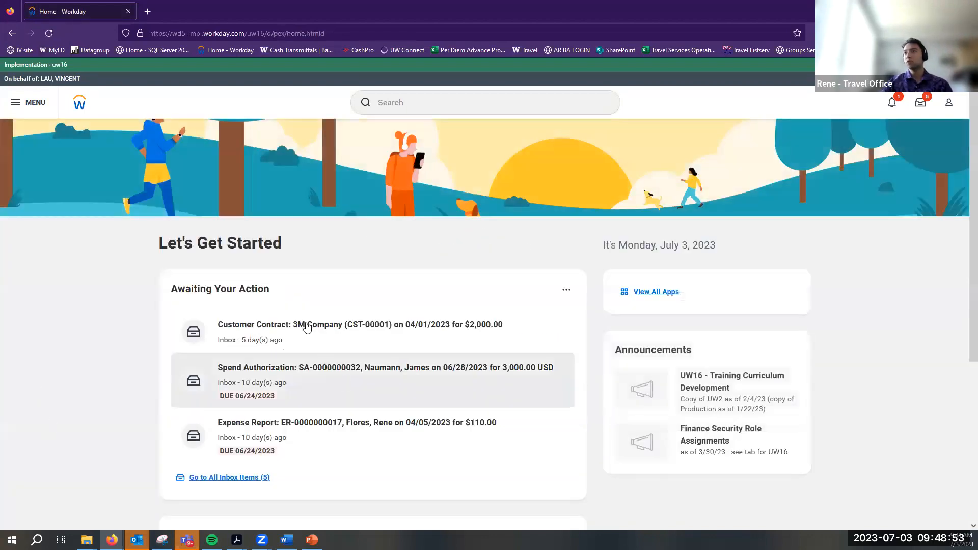
End the proxy session for the cost center manager with Stop Proxy
{"action": "left_click", "coordinate": [415, 105]}
{"action": "left_click", "coordinate": [409, 147]}
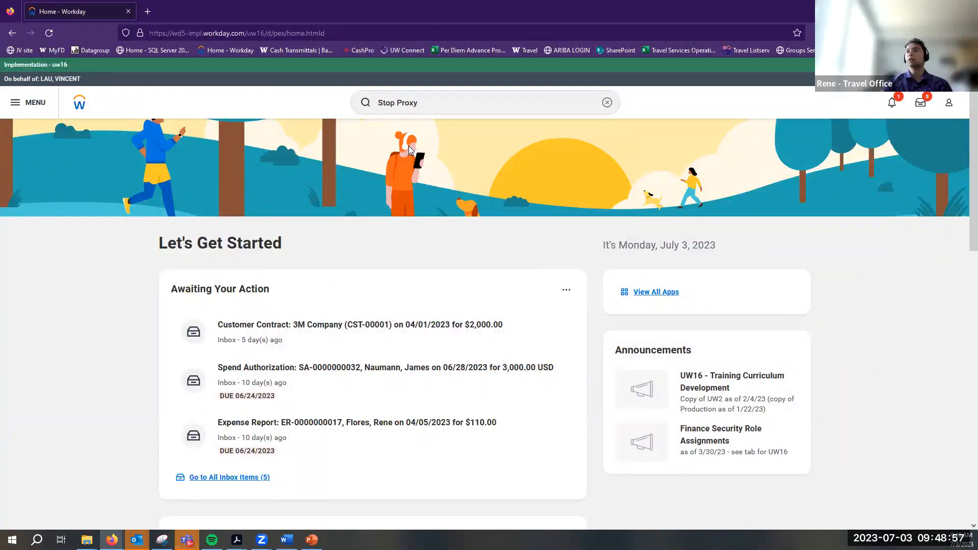
{"action": "left_click", "coordinate": [379, 266]}
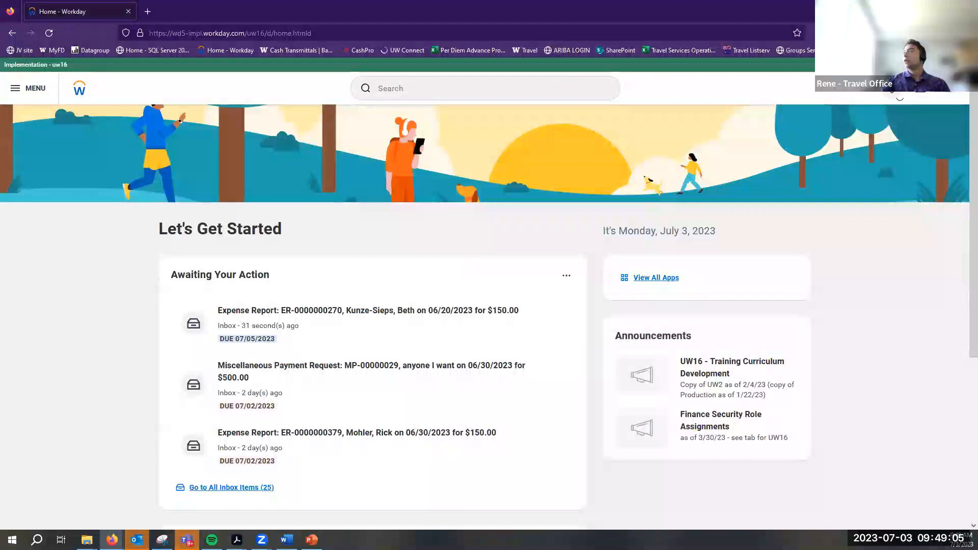
Go from the home page to the Expenses app through the Apps menu
{"action": "left_click", "coordinate": [856, 108]}
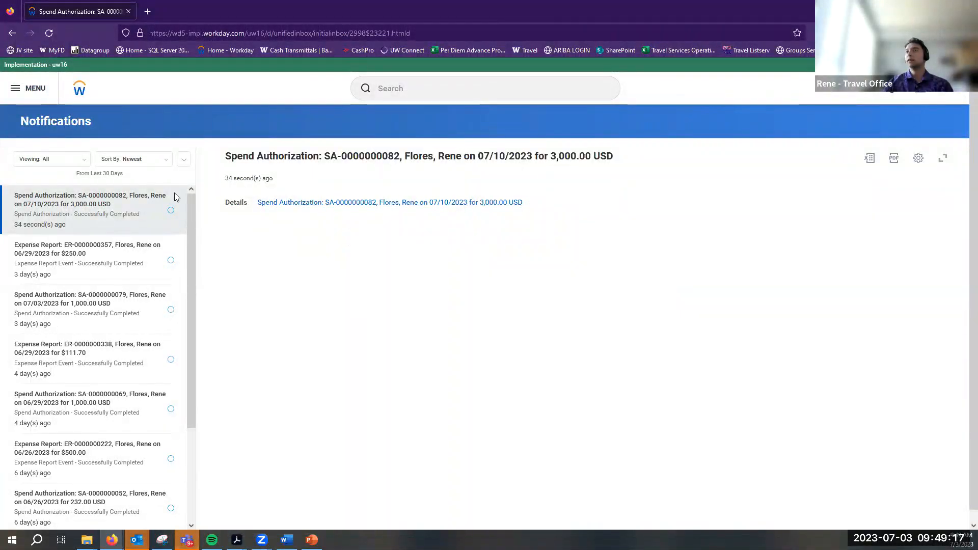
{"action": "left_click", "coordinate": [79, 88]}
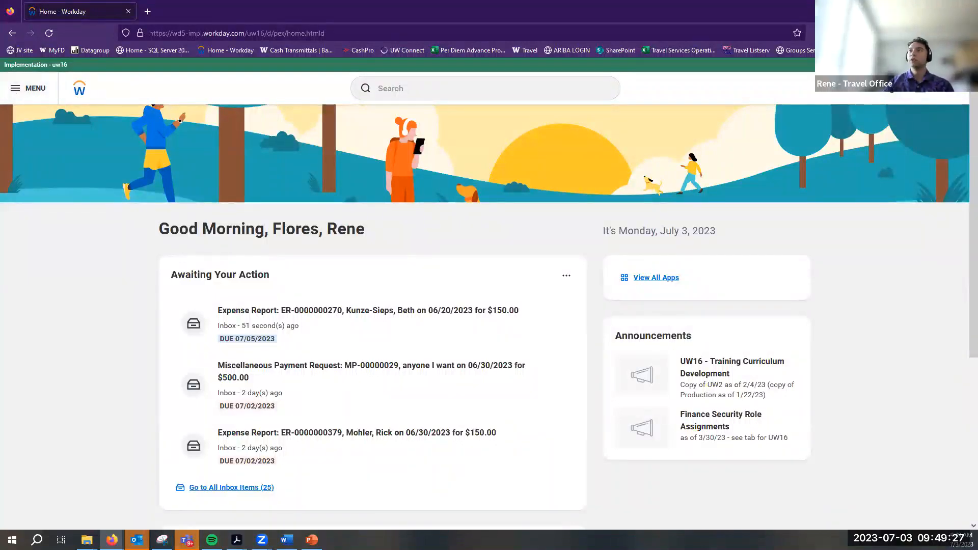
{"action": "left_click", "coordinate": [28, 88]}
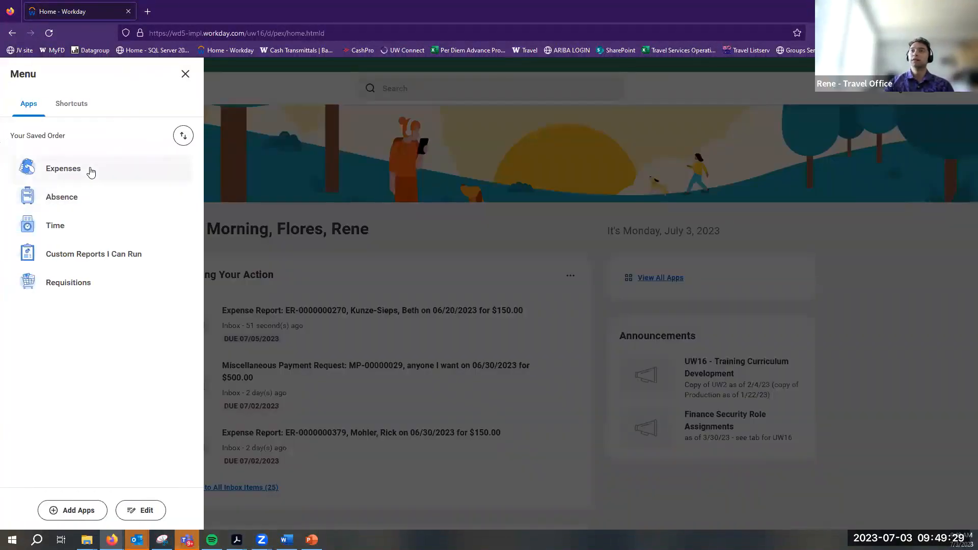
{"action": "left_click", "coordinate": [185, 74]}
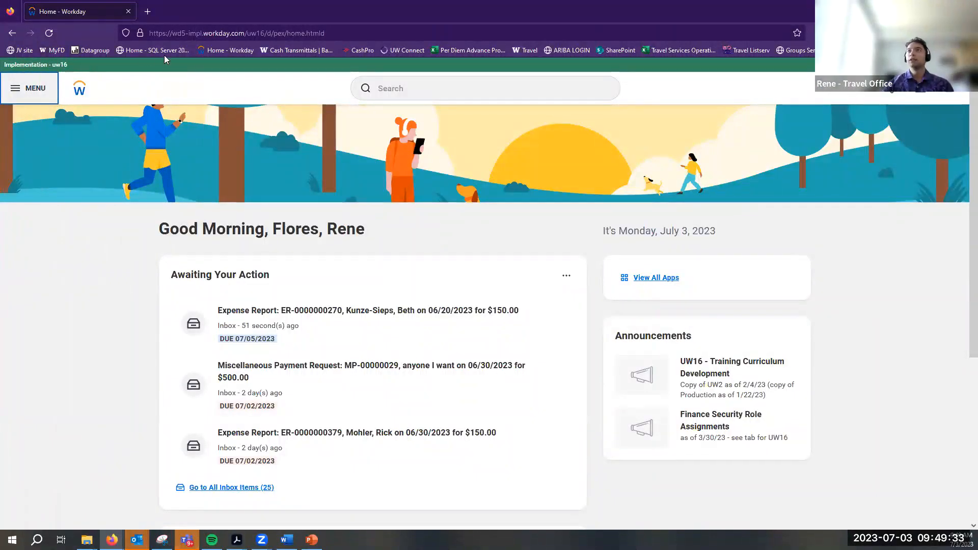
{"action": "left_click", "coordinate": [42, 93]}
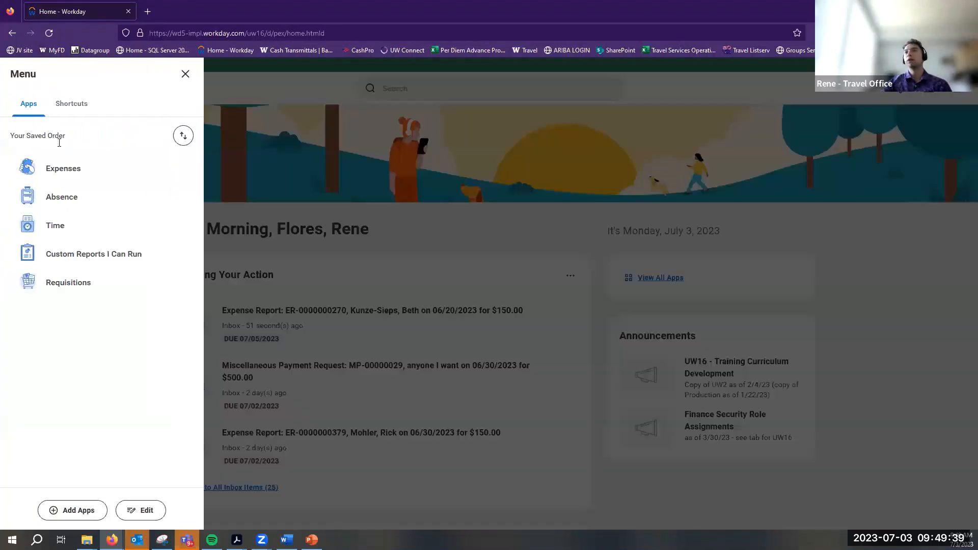
{"action": "left_click", "coordinate": [67, 169]}
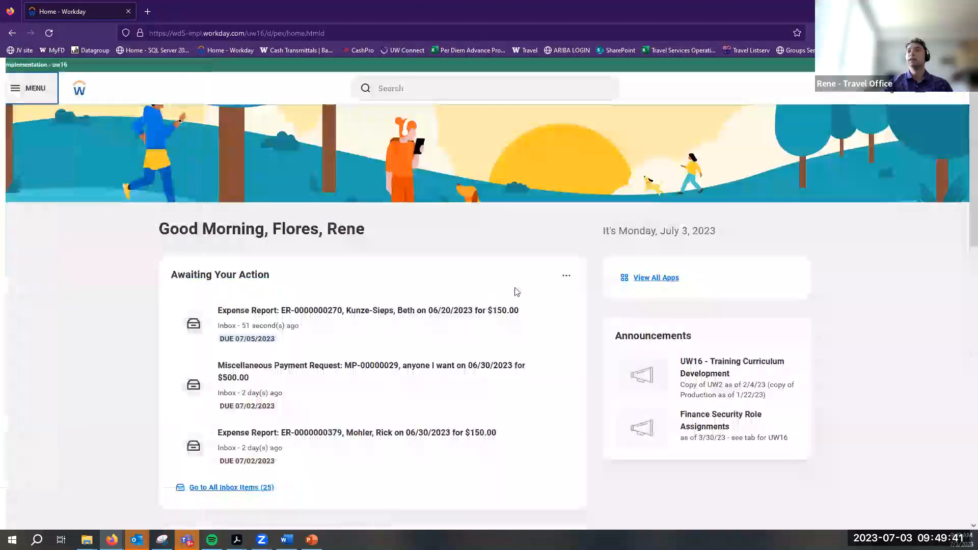
{"action": "left_click", "coordinate": [429, 212]}
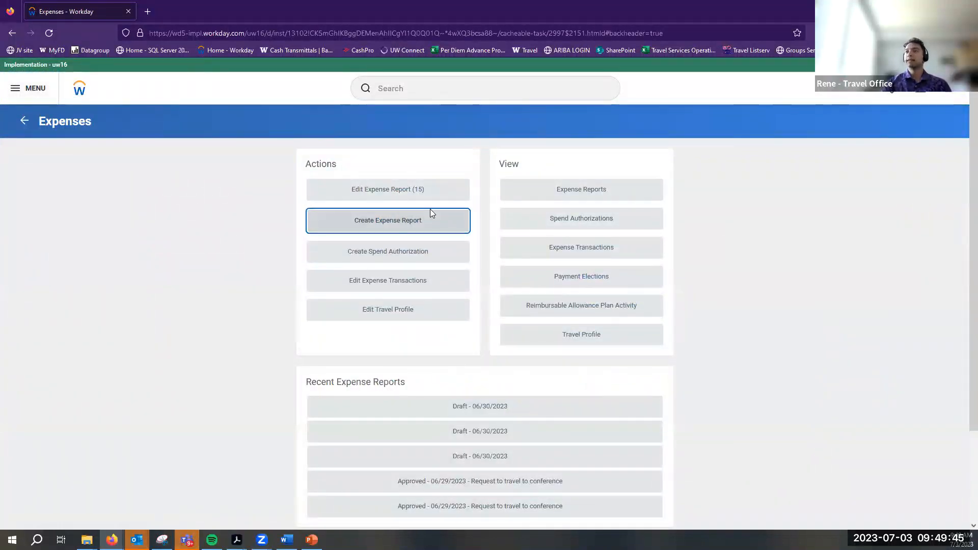
Base a new expense report on the 07/10/2023 Travel to London spend authorization
{"action": "left_click", "coordinate": [358, 229]}
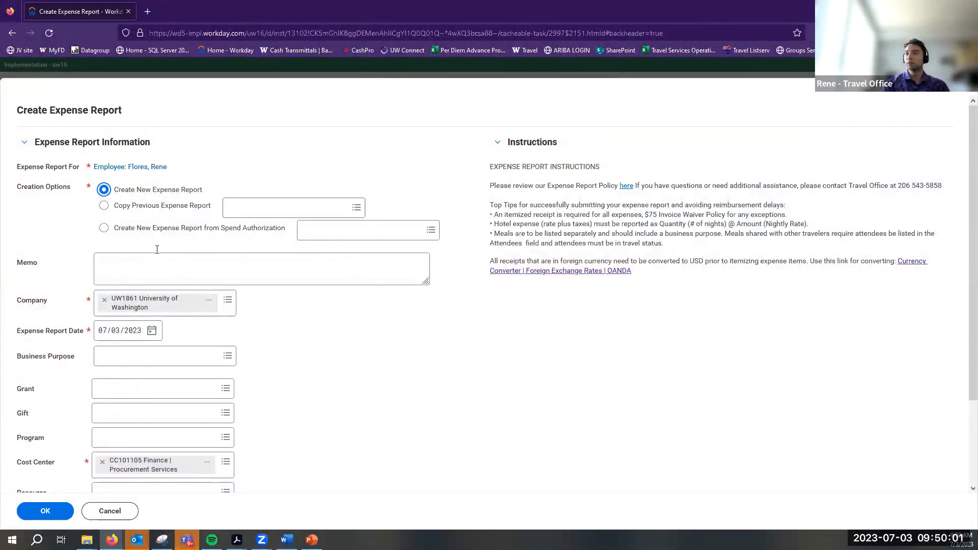
{"action": "left_click", "coordinate": [152, 210]}
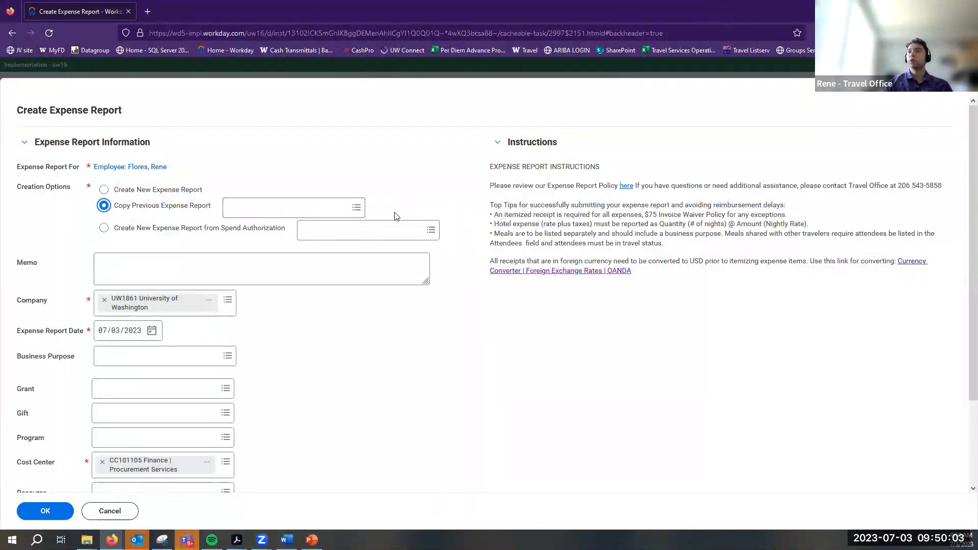
{"action": "left_click", "coordinate": [351, 207]}
{"action": "left_click", "coordinate": [334, 231]}
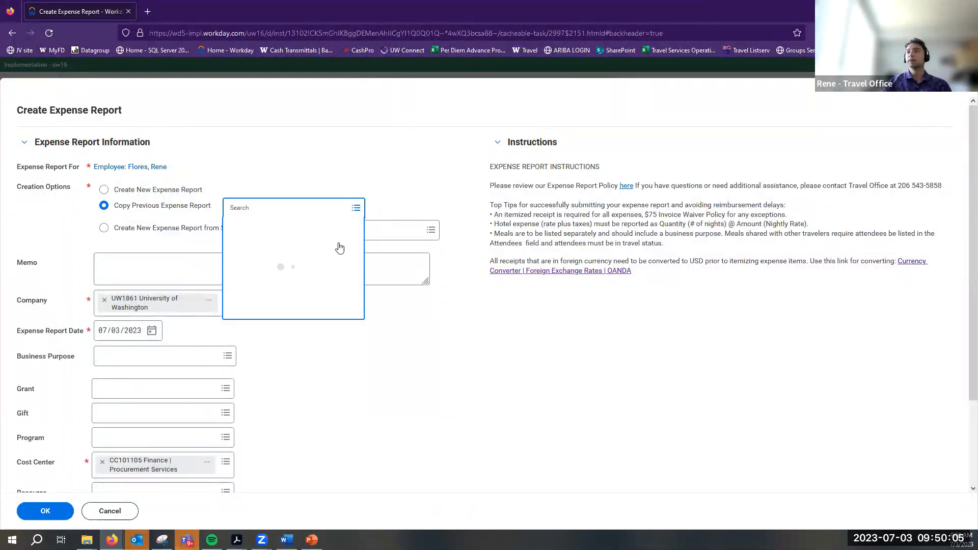
{"action": "scroll", "coordinate": [275, 385], "scroll_direction": "down", "scroll_amount": 5}
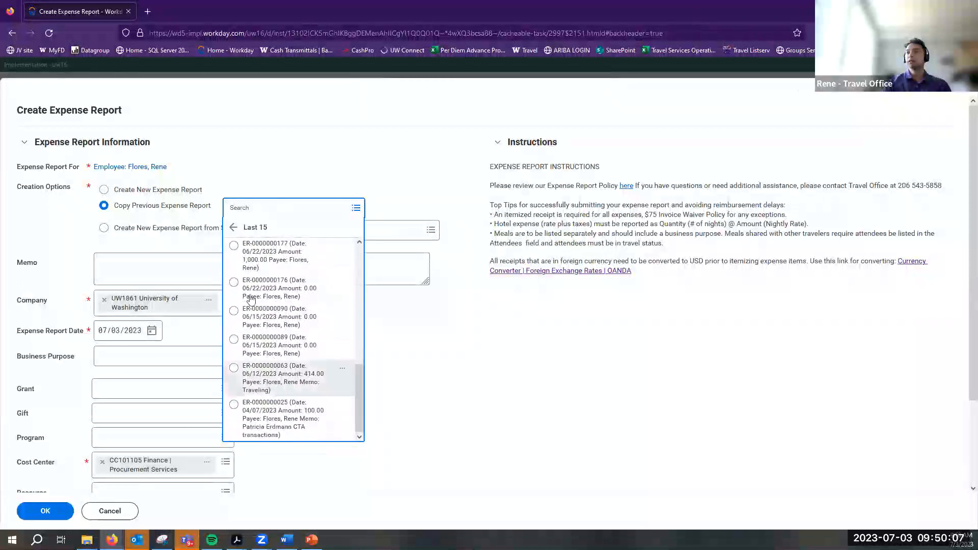
{"action": "left_click", "coordinate": [232, 226]}
{"action": "left_click", "coordinate": [106, 229]}
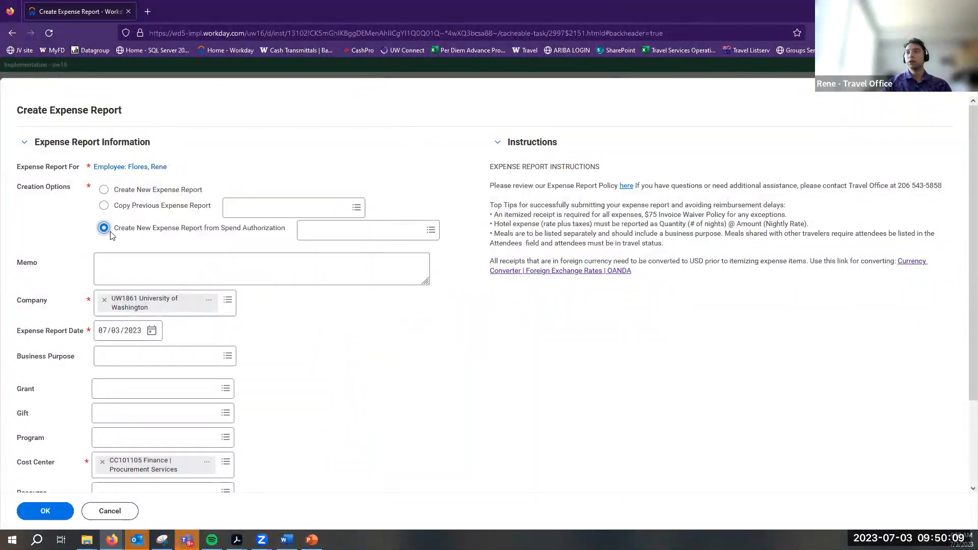
{"action": "left_click", "coordinate": [303, 237]}
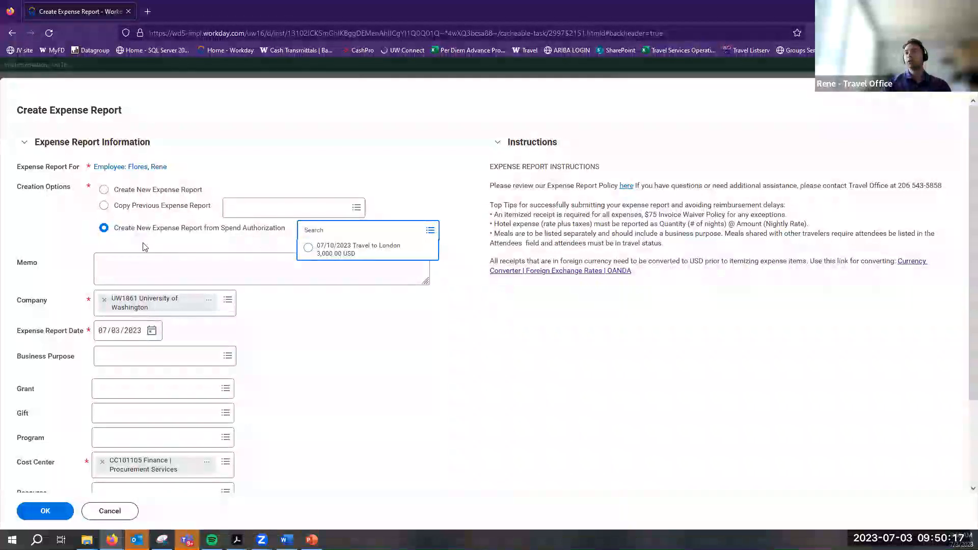
{"action": "left_click", "coordinate": [348, 251]}
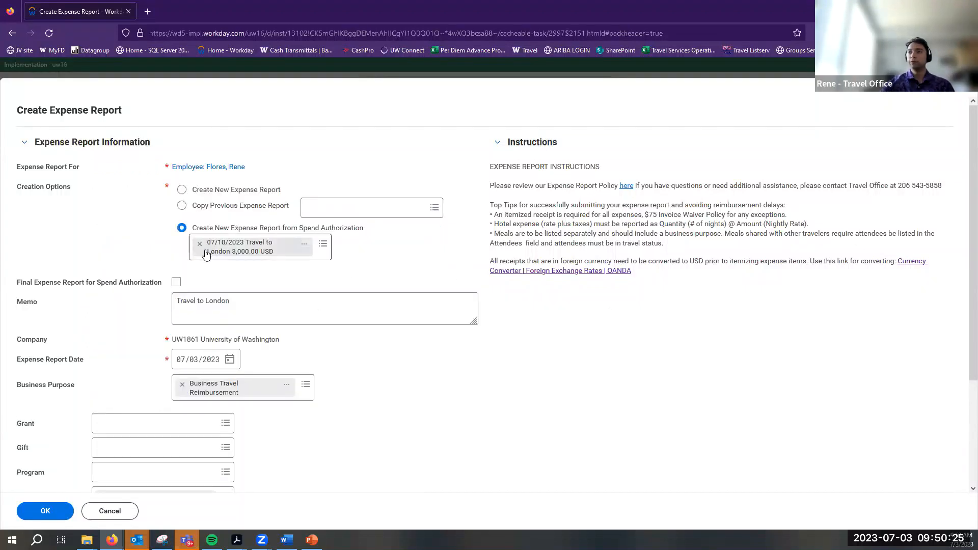
Review the prefilled memo 'Travel to London', leaving its text unchanged
{"action": "left_click_drag", "start_coordinate": [275, 312], "coordinate": [195, 301]}
{"action": "left_click", "coordinate": [166, 309]}
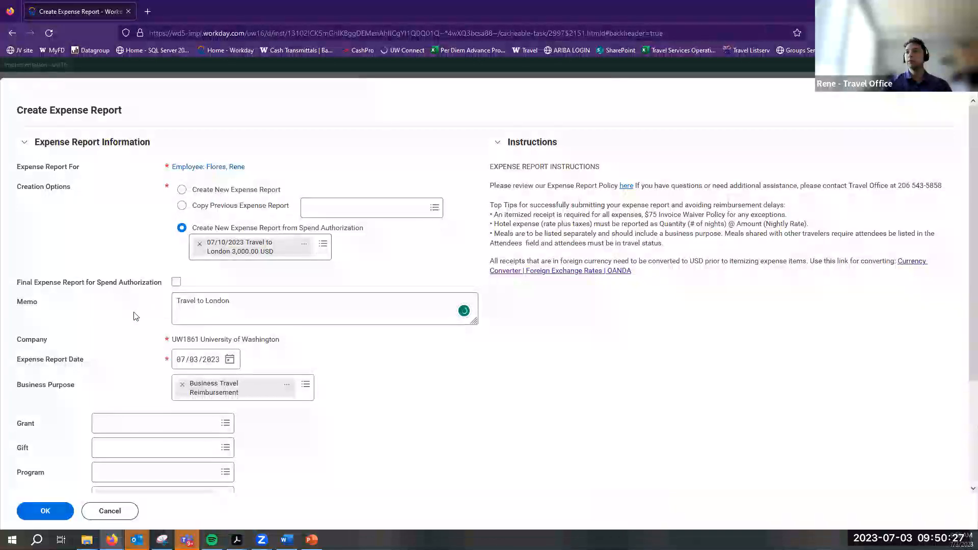
{"action": "scroll", "coordinate": [135, 316], "scroll_direction": "down", "scroll_amount": 3}
{"action": "scroll", "coordinate": [334, 399], "scroll_direction": "up", "scroll_amount": 3}
{"action": "scroll", "coordinate": [179, 378], "scroll_direction": "down", "scroll_amount": 3}
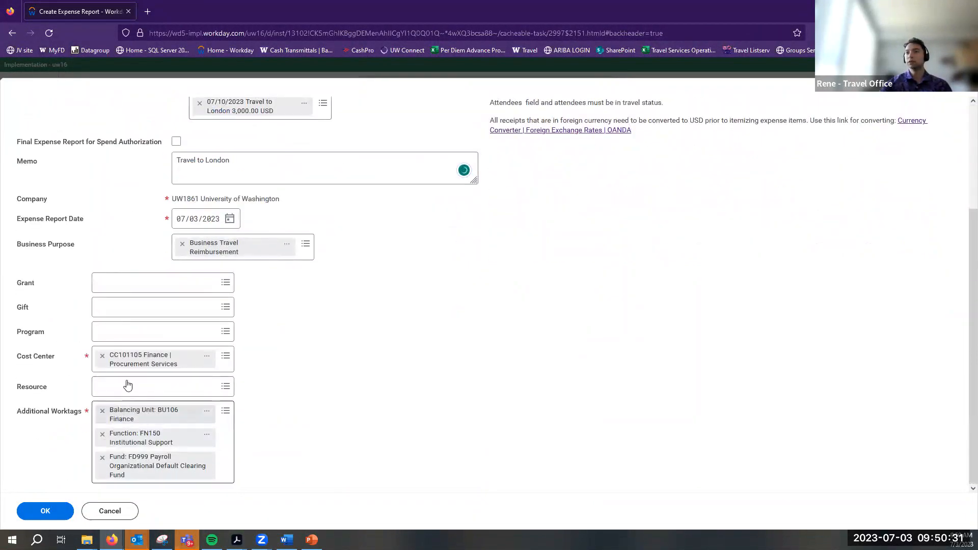
{"action": "scroll", "coordinate": [127, 385], "scroll_direction": "up", "scroll_amount": 3}
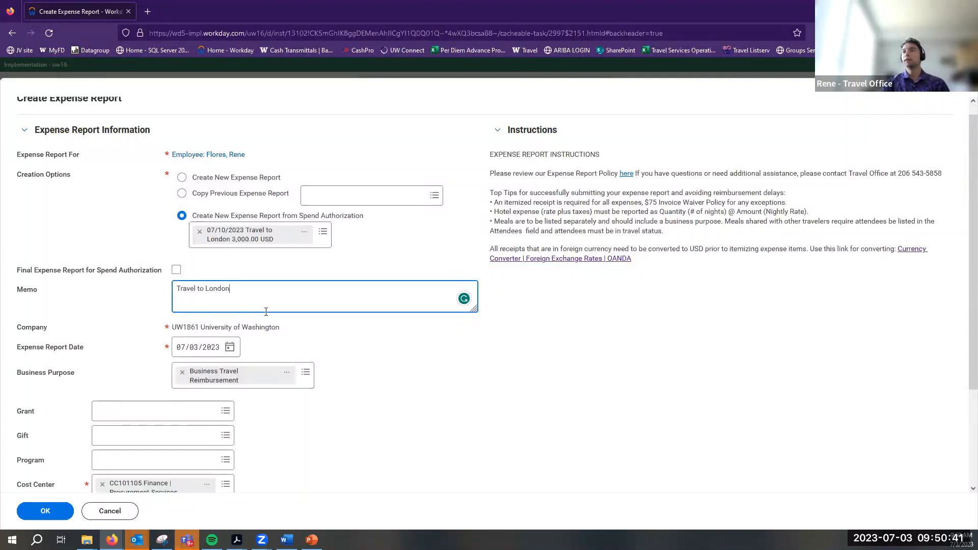
{"action": "key", "text": "ctrl+a"}
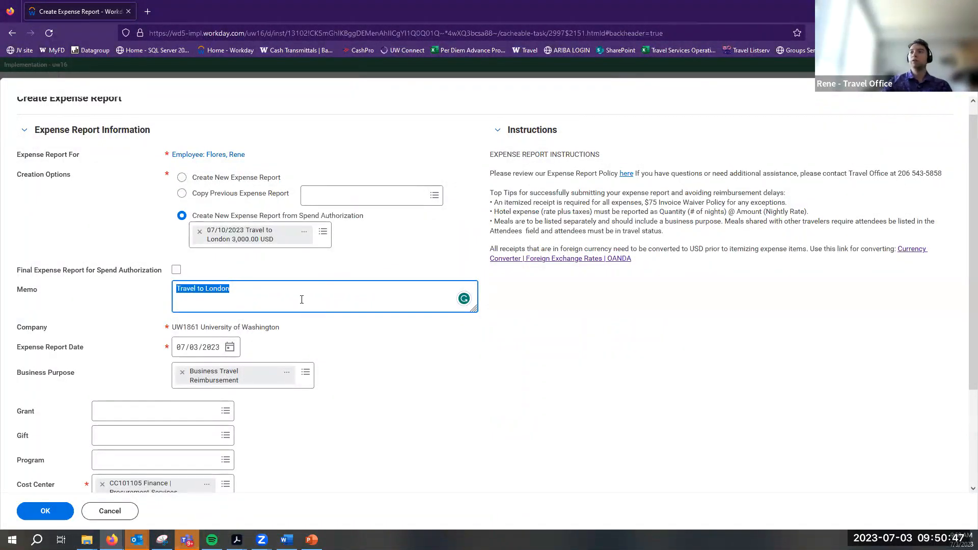
{"action": "left_click", "coordinate": [294, 296]}
{"action": "key", "text": "ctrl+shift+Left"}
{"action": "left_click", "coordinate": [294, 296]}
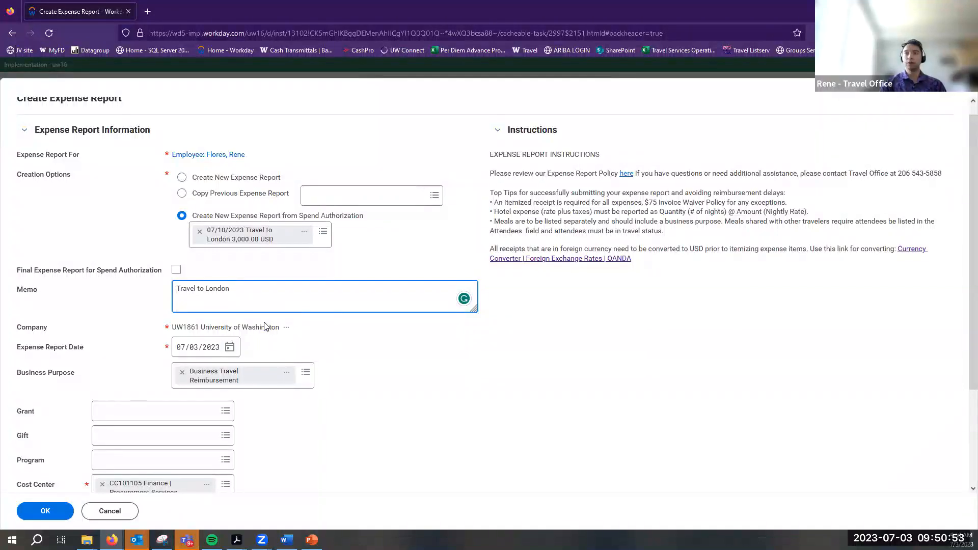
{"action": "left_click_drag", "start_coordinate": [44, 299], "coordinate": [21, 301]}
{"action": "left_click", "coordinate": [32, 300]}
{"action": "left_click_drag", "start_coordinate": [177, 290], "coordinate": [234, 290]}
{"action": "left_click", "coordinate": [292, 297]}
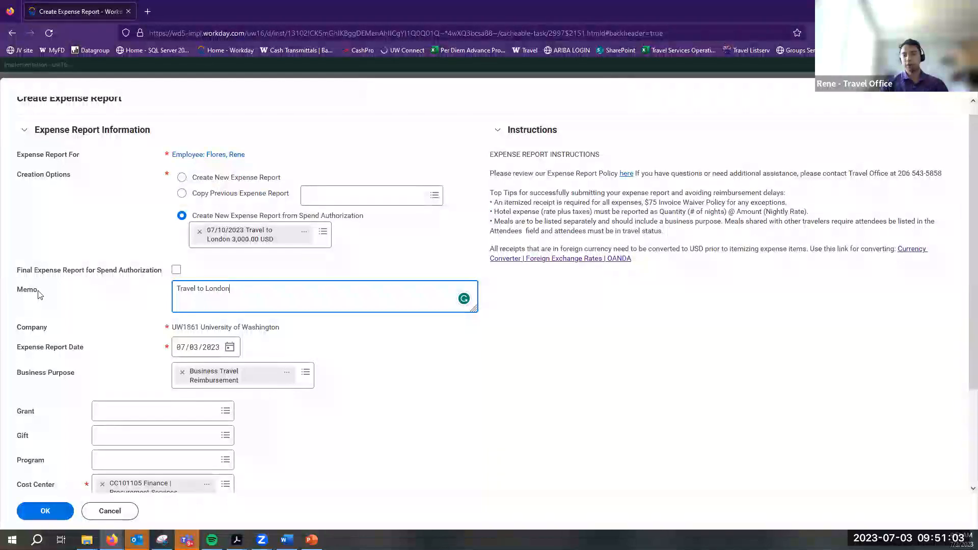
{"action": "triple_click", "coordinate": [214, 289]}
{"action": "left_click", "coordinate": [81, 294]}
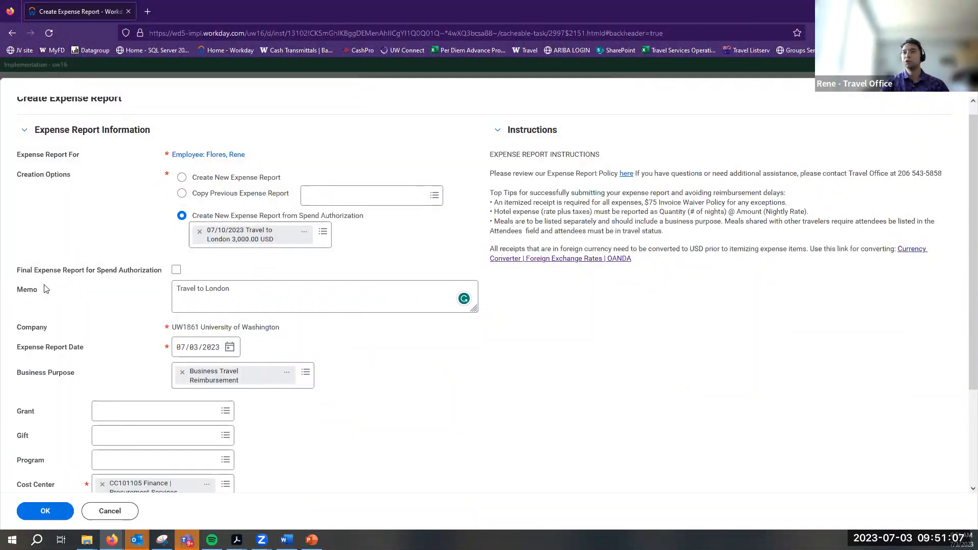
{"action": "left_click", "coordinate": [19, 290]}
{"action": "left_click", "coordinate": [100, 327]}
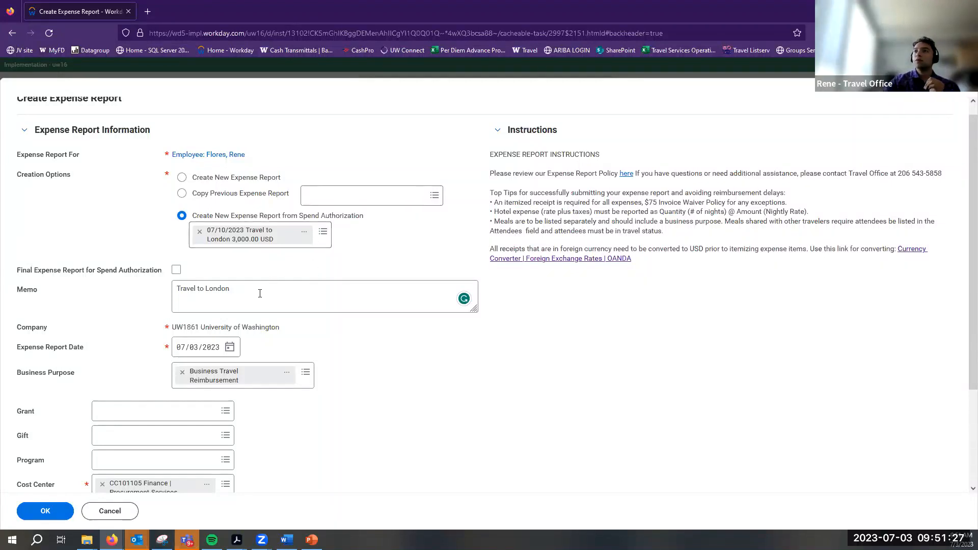
{"action": "scroll", "coordinate": [253, 295], "scroll_direction": "down", "scroll_amount": 1}
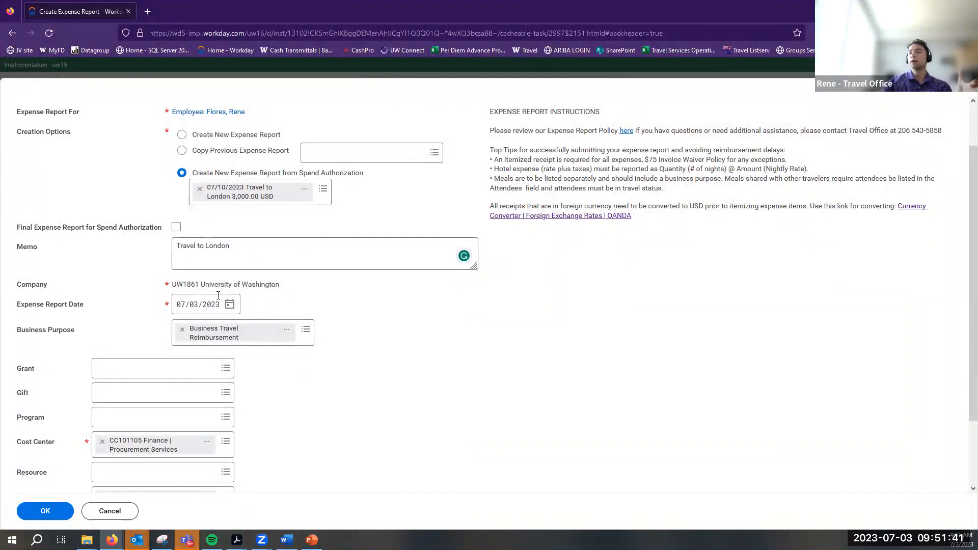
Set the Resource worktag to RS100000 General Operating Funding (GOF) Resource
{"action": "scroll", "coordinate": [176, 382], "scroll_direction": "down", "scroll_amount": 3}
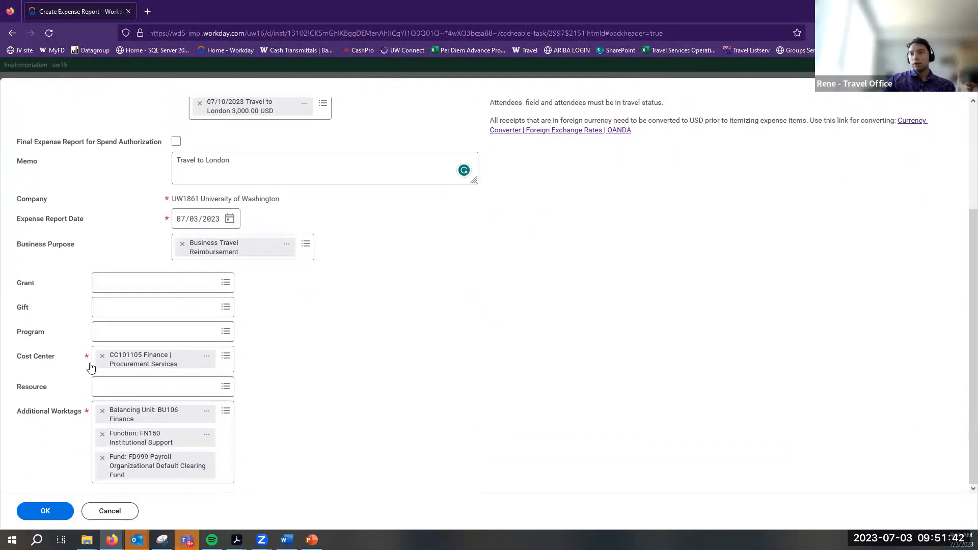
{"action": "left_click", "coordinate": [134, 390]}
{"action": "type", "text": "RS"}
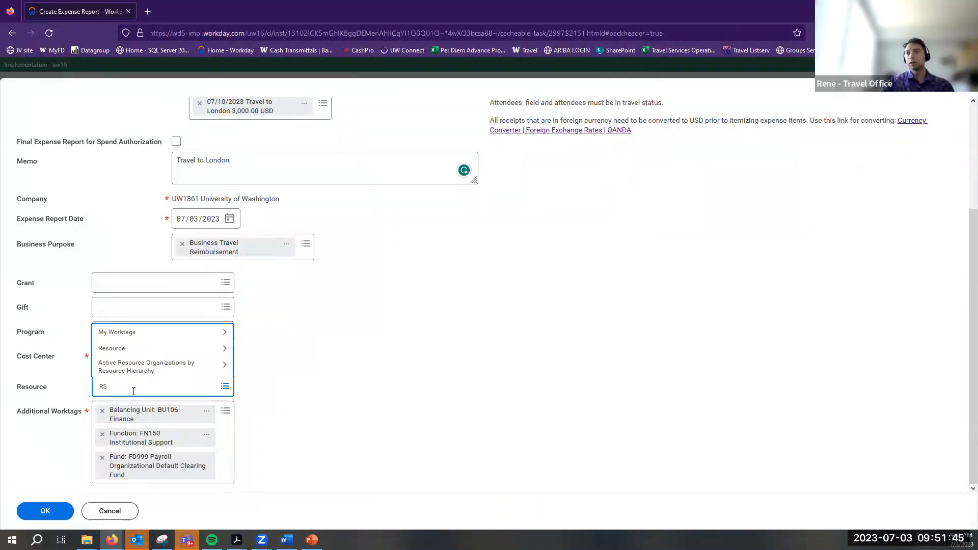
{"action": "key", "text": "Return"}
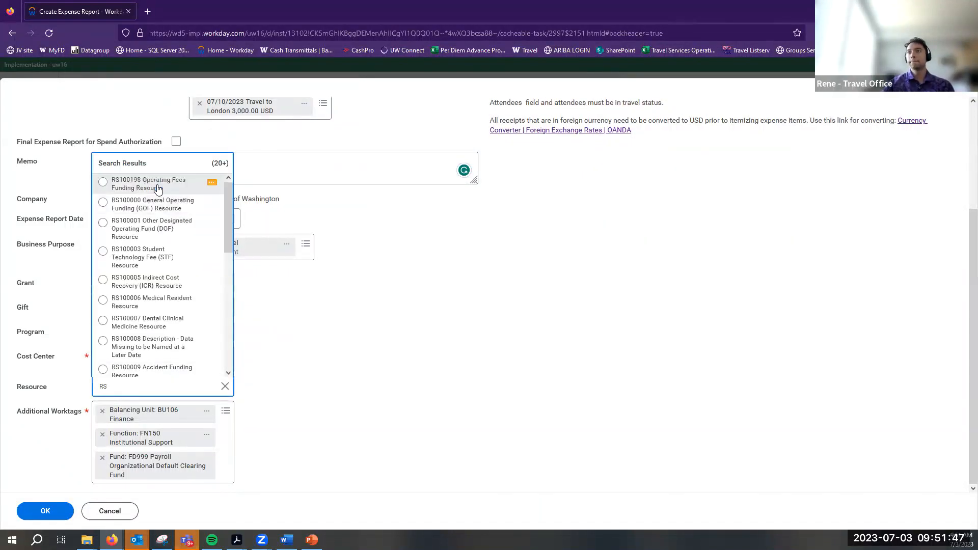
{"action": "left_click", "coordinate": [153, 204]}
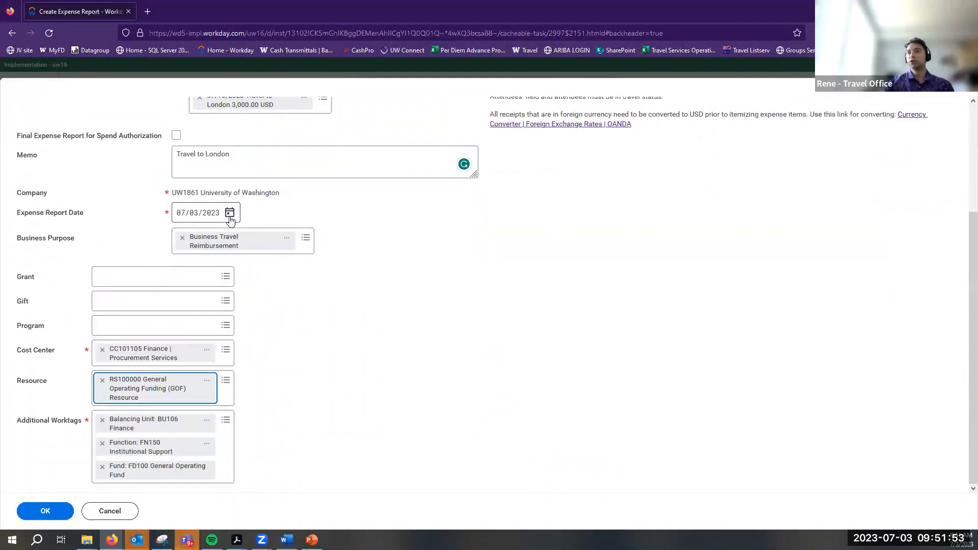
Keep the July 3 report date, leave Final Expense Report unchecked, and create the report
{"action": "left_click", "coordinate": [230, 213]}
{"action": "left_click", "coordinate": [284, 268]}
{"action": "scroll", "coordinate": [760, 262], "scroll_direction": "up", "scroll_amount": 3}
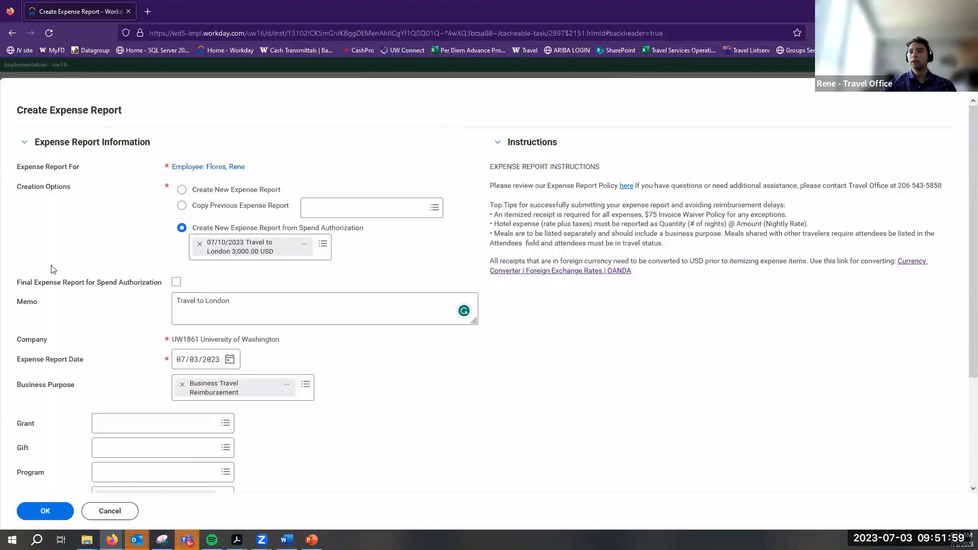
{"action": "left_click_drag", "start_coordinate": [18, 283], "coordinate": [163, 288]}
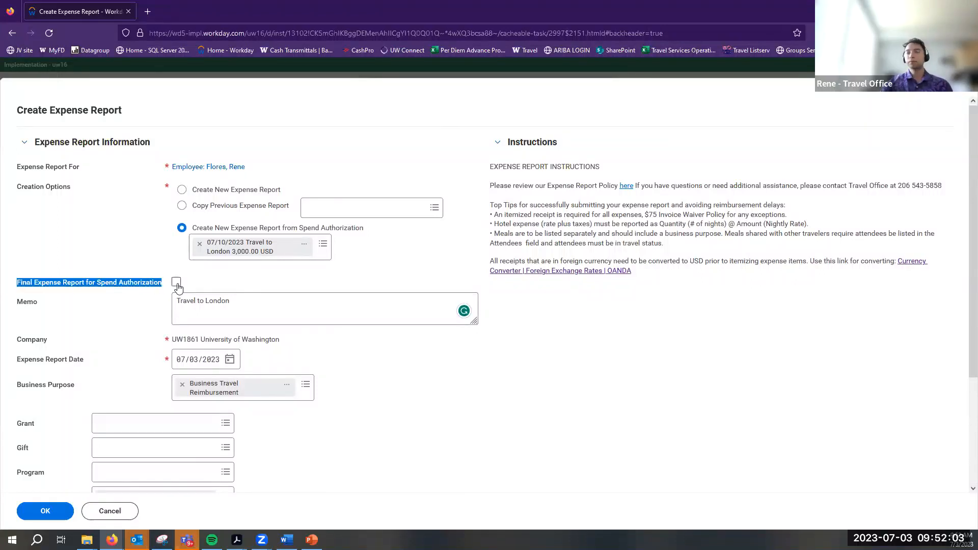
{"action": "left_click", "coordinate": [177, 283]}
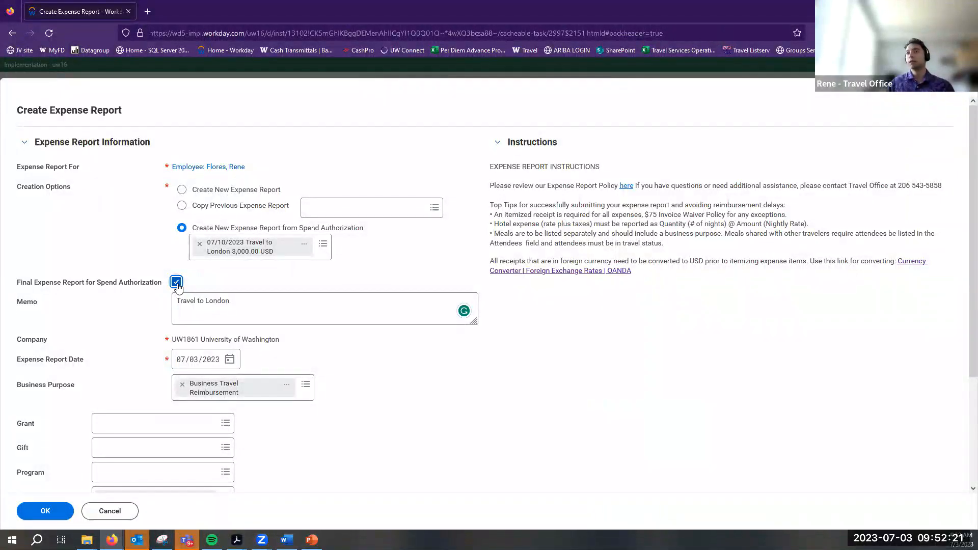
{"action": "left_click", "coordinate": [177, 283]}
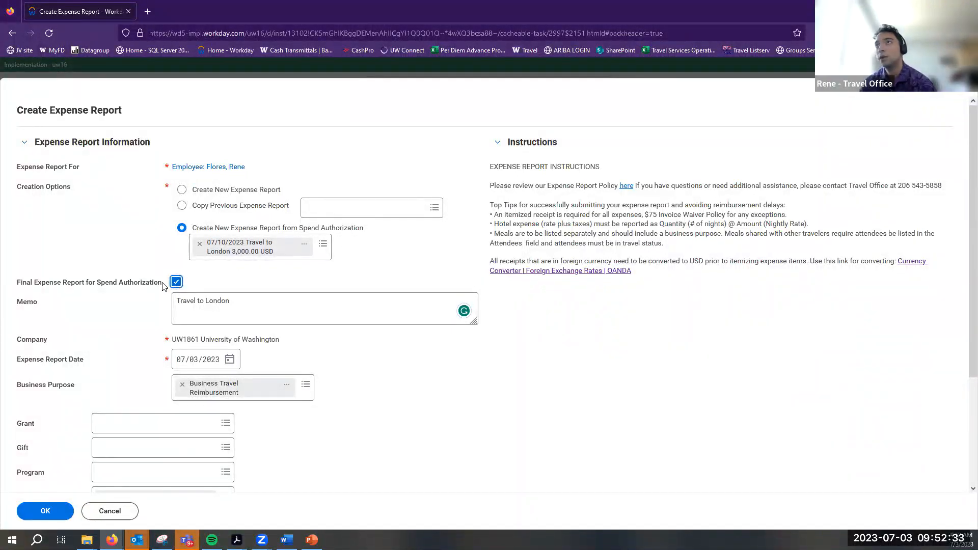
{"action": "scroll", "coordinate": [76, 289], "scroll_direction": "down", "scroll_amount": 3}
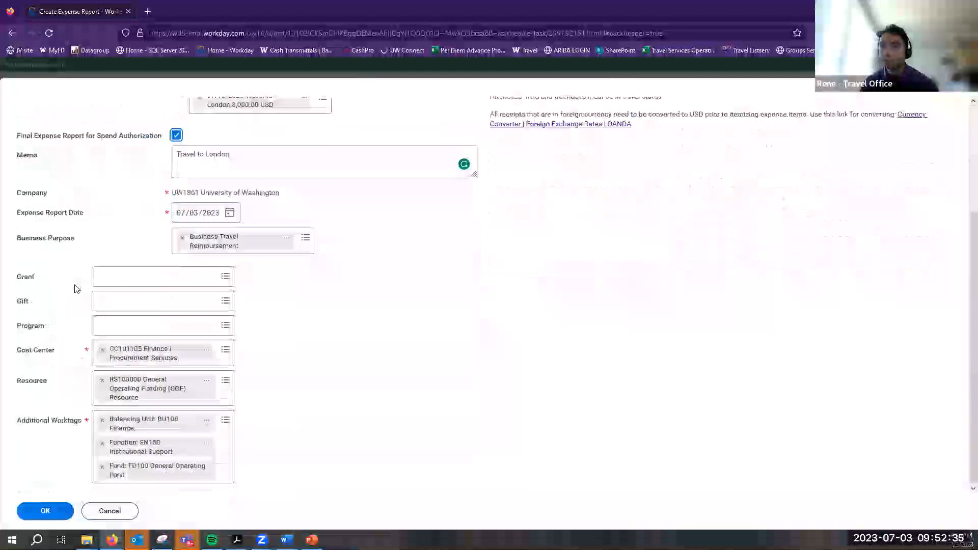
{"action": "left_click", "coordinate": [44, 511]}
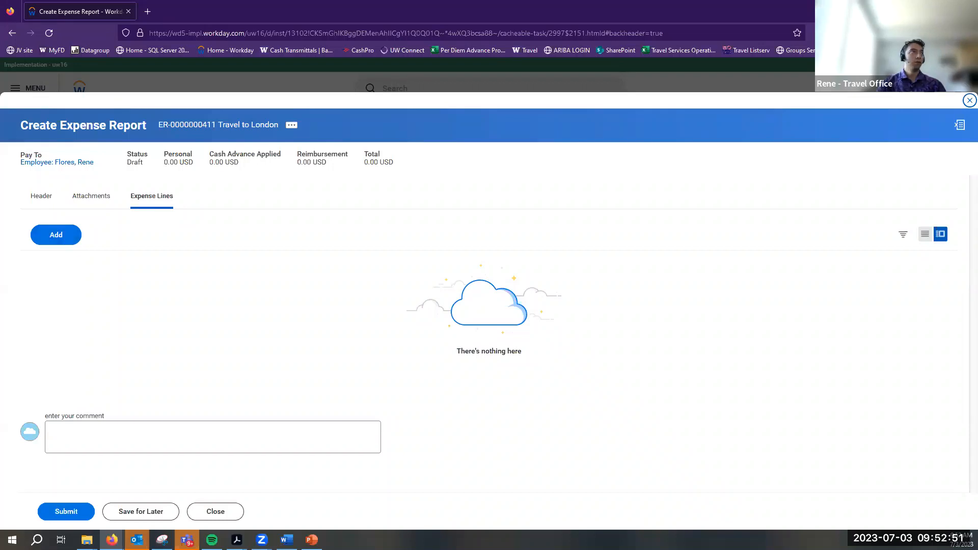
{"action": "key", "text": "alt+Tab"}
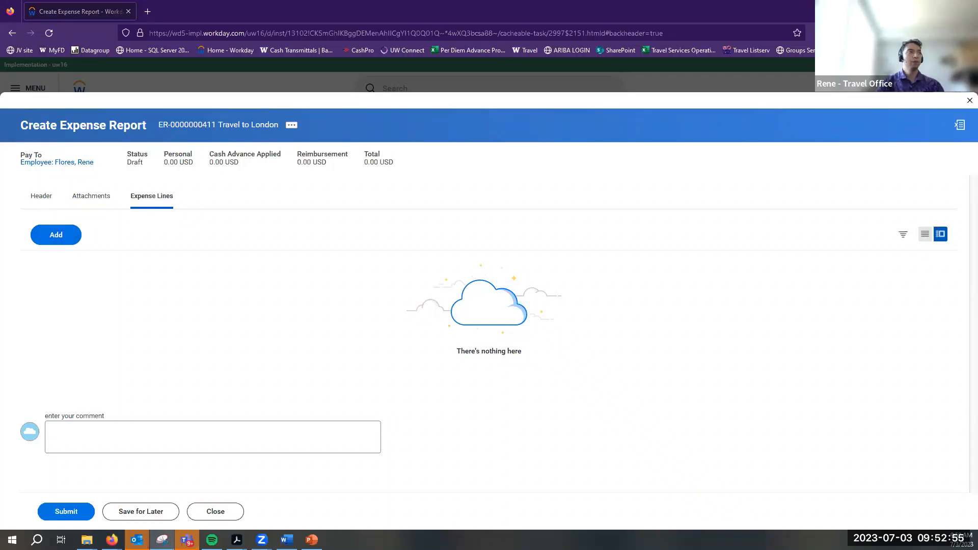
{"action": "left_click", "coordinate": [35, 241]}
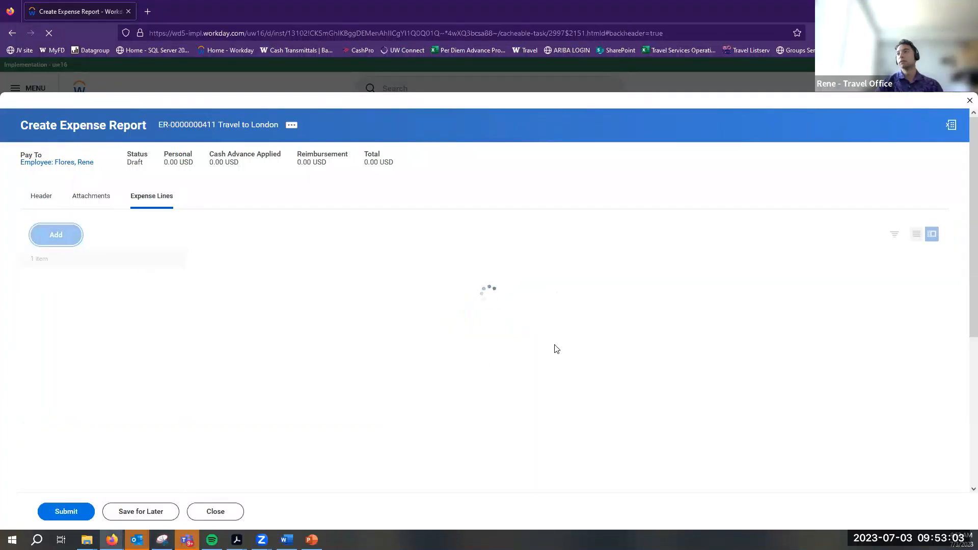
Browse the expense item groups to reach the Business Travel: Transportation items
{"action": "scroll", "coordinate": [429, 335], "scroll_direction": "down", "scroll_amount": 1}
{"action": "scroll", "coordinate": [429, 336], "scroll_direction": "down", "scroll_amount": 2}
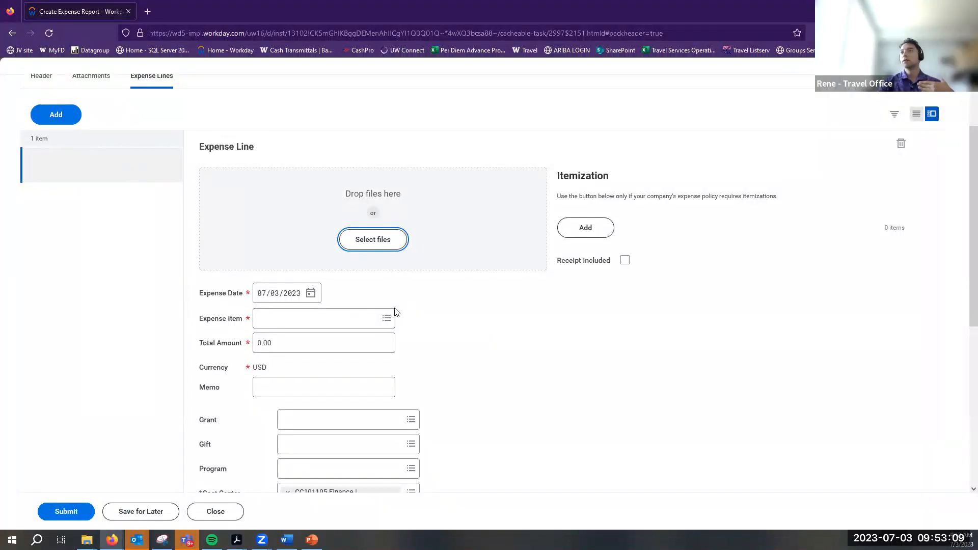
{"action": "scroll", "coordinate": [343, 301], "scroll_direction": "down", "scroll_amount": 3}
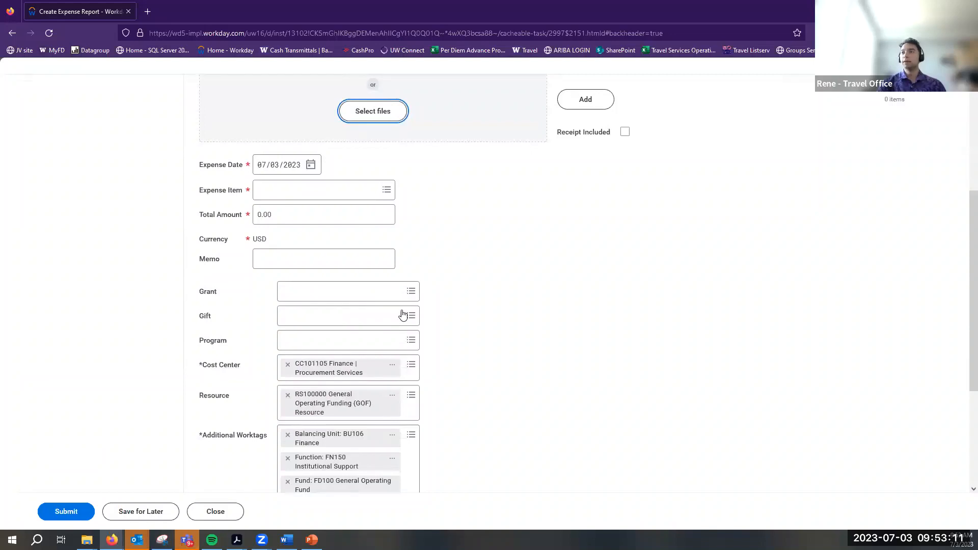
{"action": "scroll", "coordinate": [403, 317], "scroll_direction": "down", "scroll_amount": 2}
{"action": "scroll", "coordinate": [346, 234], "scroll_direction": "up", "scroll_amount": 2}
{"action": "scroll", "coordinate": [367, 229], "scroll_direction": "up", "scroll_amount": 3}
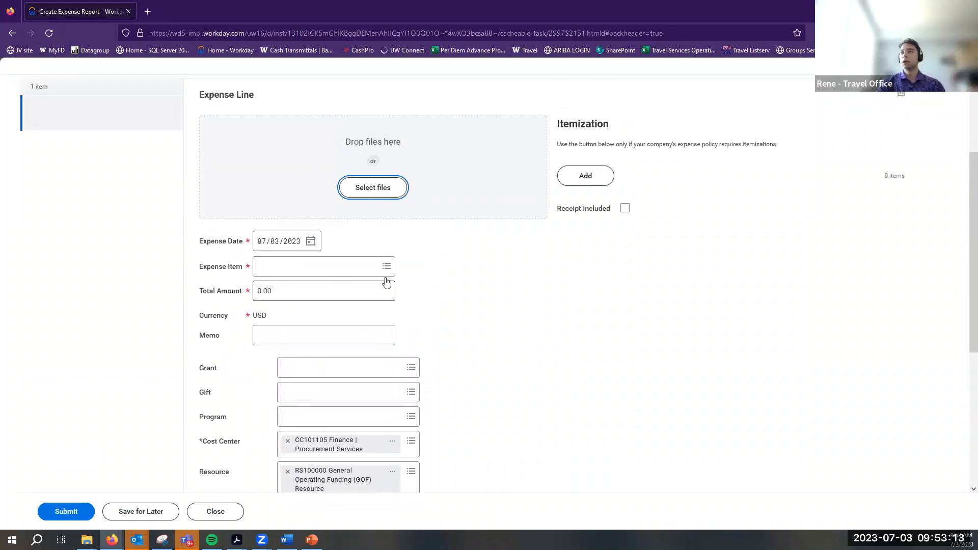
{"action": "left_click", "coordinate": [387, 318]}
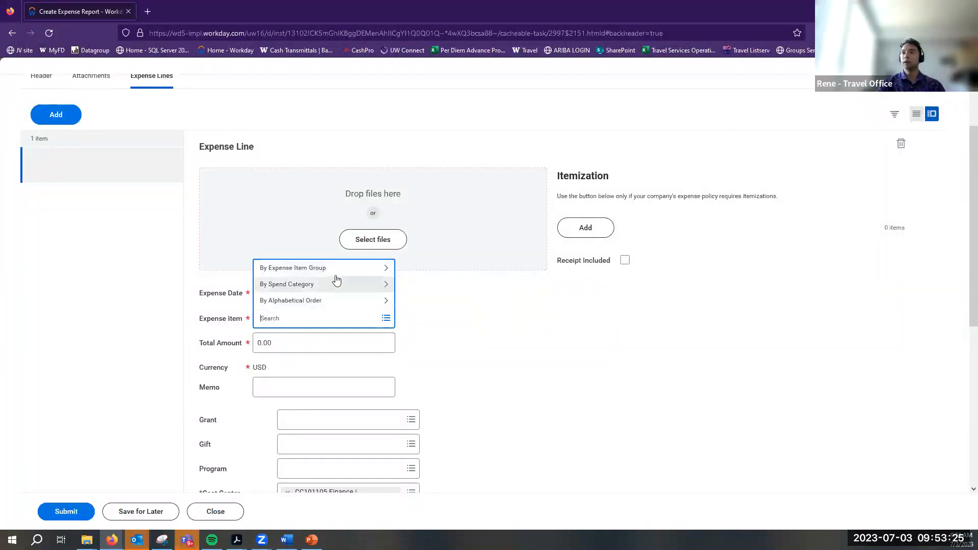
{"action": "left_click", "coordinate": [292, 276]}
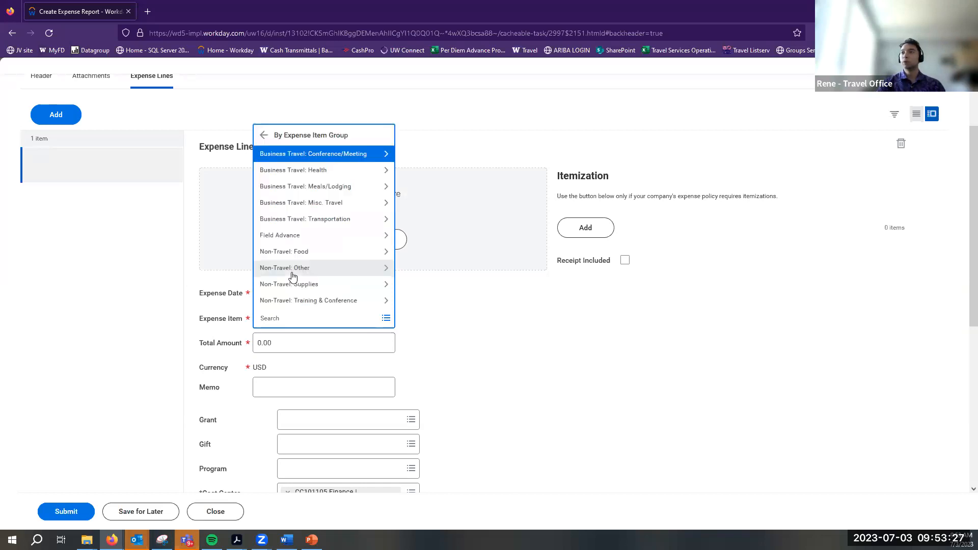
{"action": "left_click", "coordinate": [341, 220]}
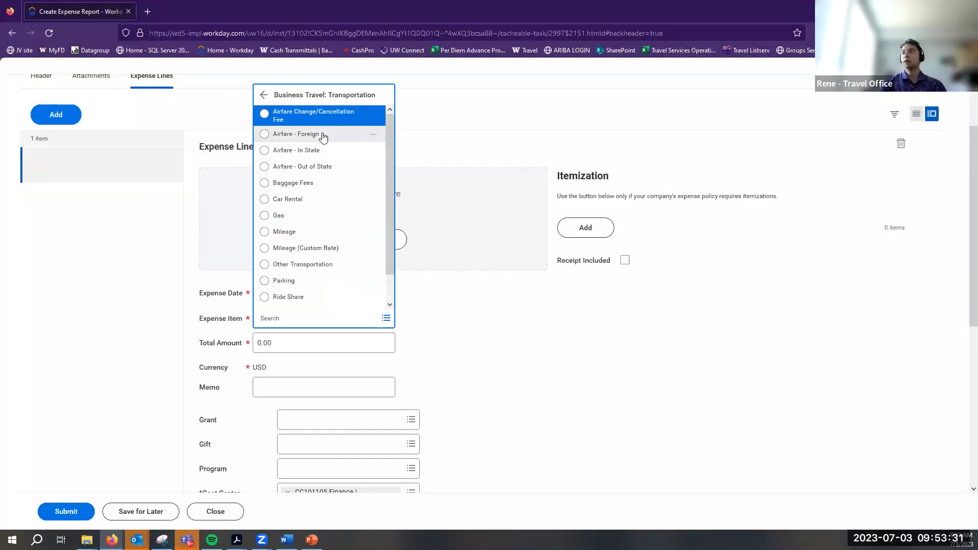
{"action": "left_click", "coordinate": [263, 95]}
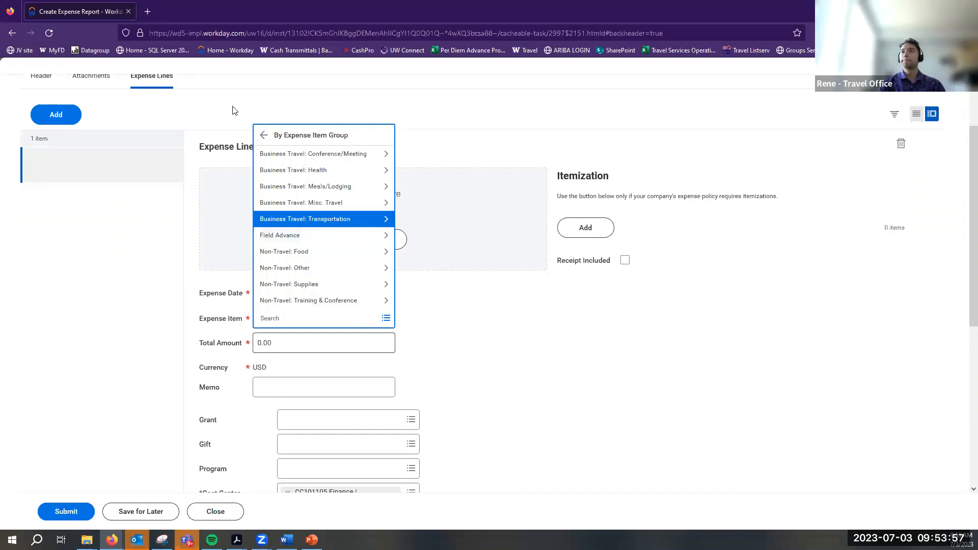
{"action": "left_click", "coordinate": [264, 135]}
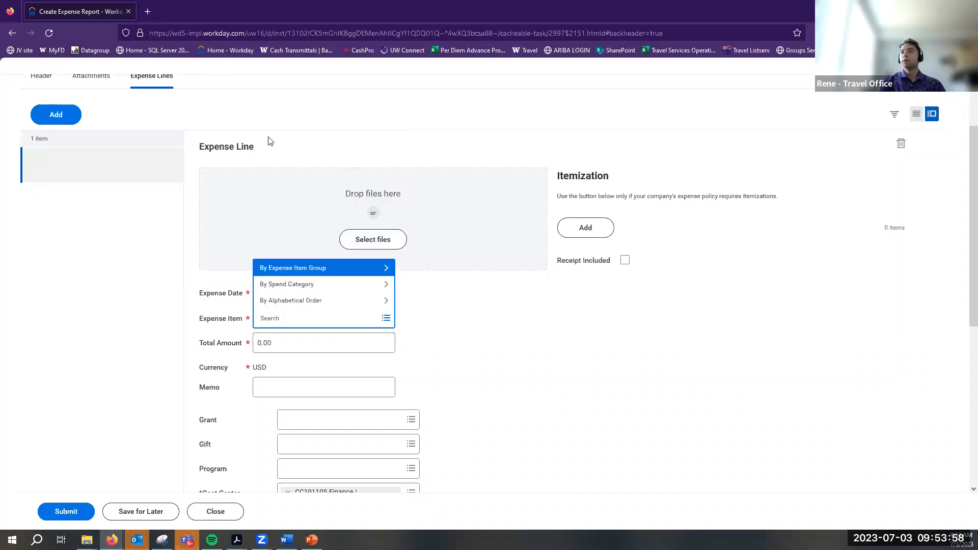
{"action": "left_click", "coordinate": [300, 268]}
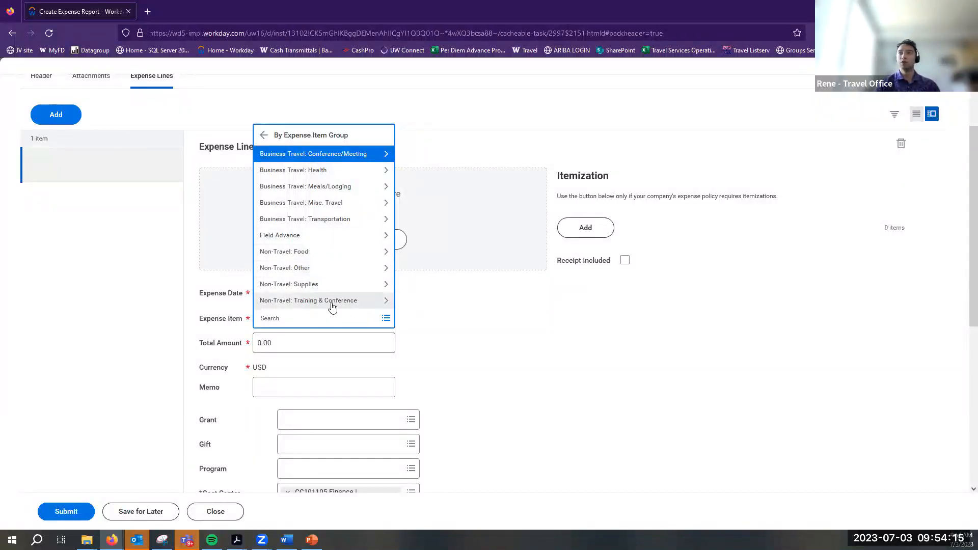
{"action": "left_click", "coordinate": [350, 219]}
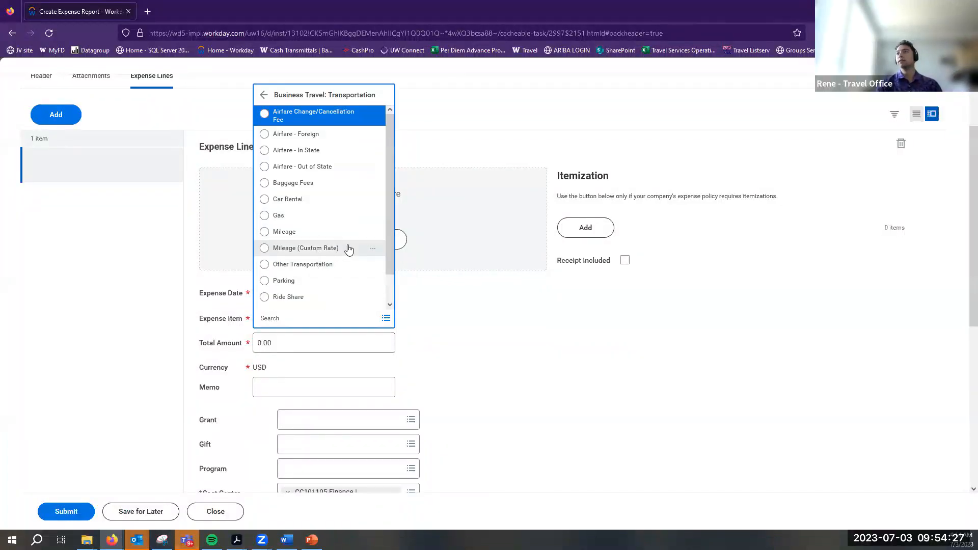
Choose Airfare - Foreign as the expense item and read its instructions
{"action": "left_click", "coordinate": [281, 137]}
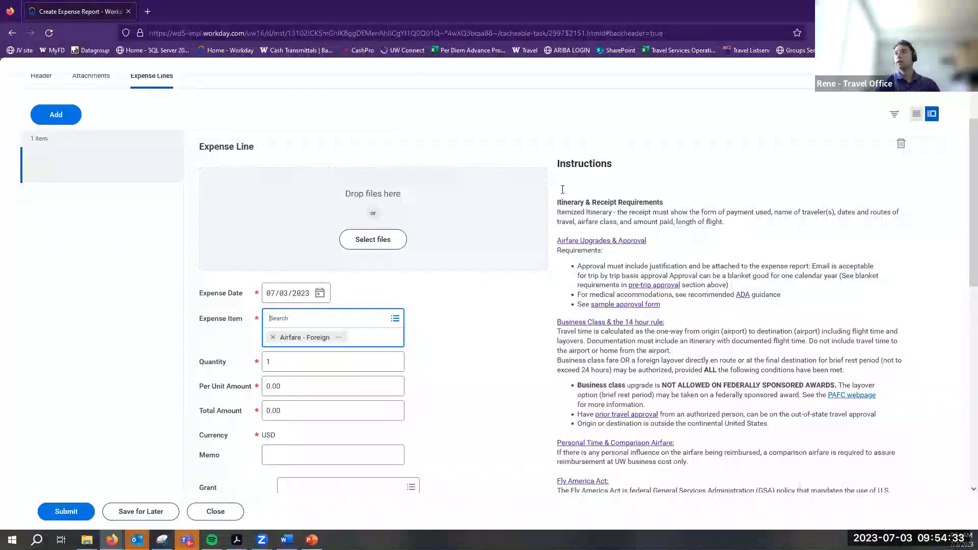
{"action": "left_click_drag", "start_coordinate": [562, 178], "coordinate": [778, 353]}
{"action": "left_click", "coordinate": [778, 352]}
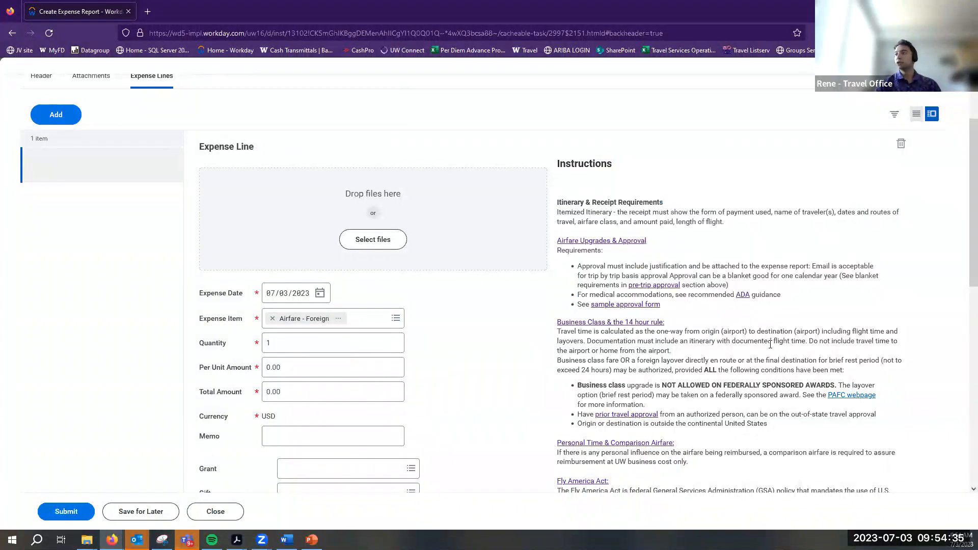
{"action": "scroll", "coordinate": [777, 352], "scroll_direction": "down", "scroll_amount": 3}
{"action": "scroll", "coordinate": [777, 353], "scroll_direction": "down", "scroll_amount": 1}
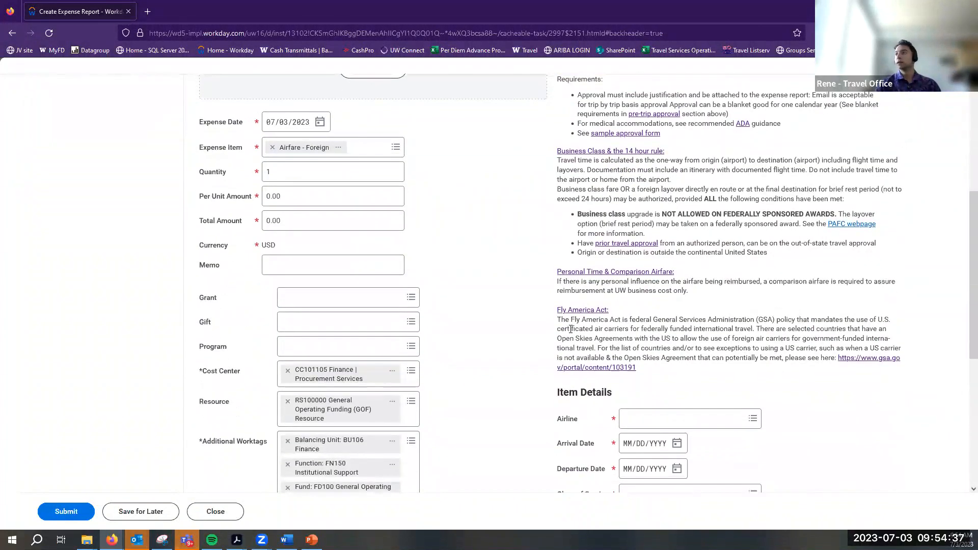
{"action": "left_click_drag", "start_coordinate": [560, 320], "coordinate": [719, 367]}
{"action": "left_click", "coordinate": [719, 367]}
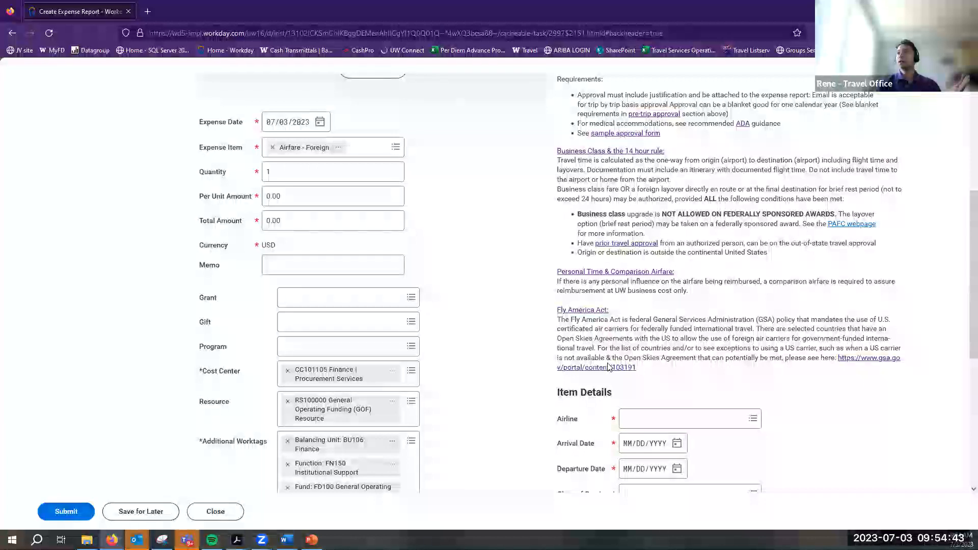
{"action": "scroll", "coordinate": [873, 249], "scroll_direction": "up", "scroll_amount": 1}
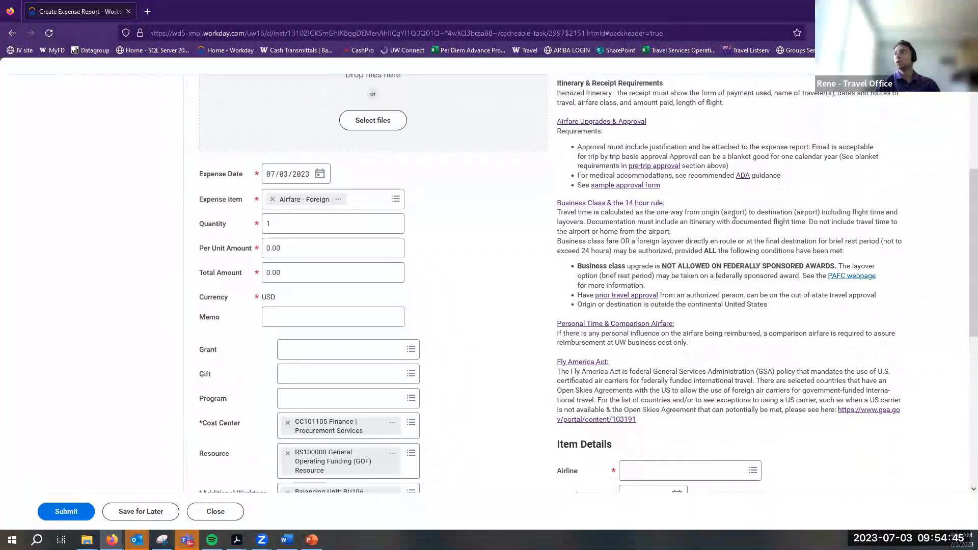
{"action": "scroll", "coordinate": [815, 214], "scroll_direction": "up", "scroll_amount": 2}
{"action": "scroll", "coordinate": [735, 180], "scroll_direction": "down", "scroll_amount": 2}
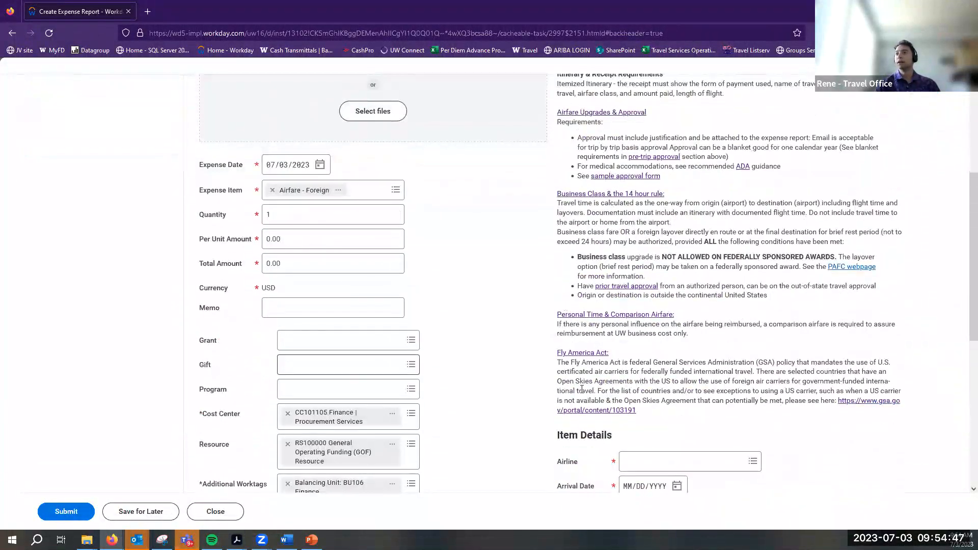
{"action": "scroll", "coordinate": [836, 398], "scroll_direction": "down", "scroll_amount": 3}
{"action": "scroll", "coordinate": [203, 296], "scroll_direction": "up", "scroll_amount": 1}
{"action": "scroll", "coordinate": [202, 295], "scroll_direction": "up", "scroll_amount": 2}
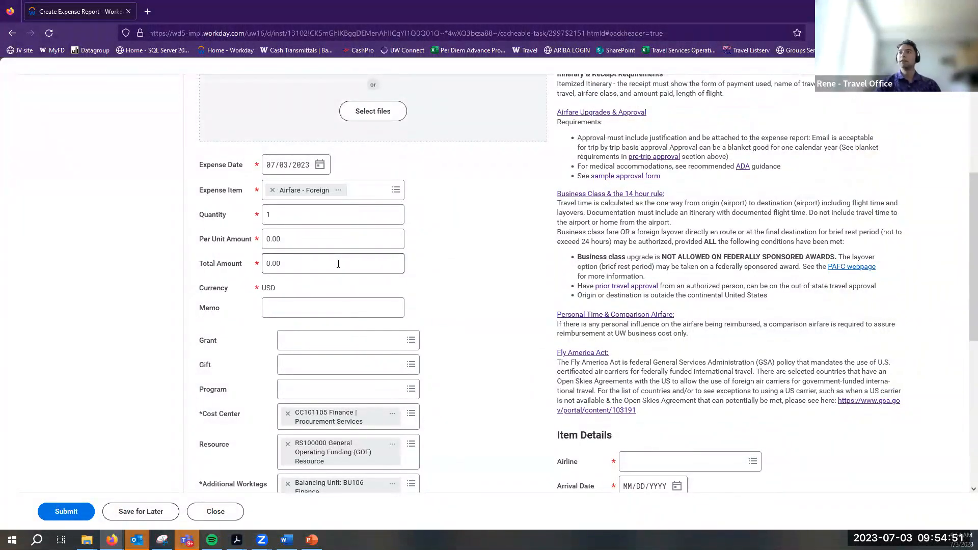
Set the airfare line's total amount to 1,000.00 USD
{"action": "left_click", "coordinate": [338, 263]}
{"action": "double_click", "coordinate": [338, 264]}
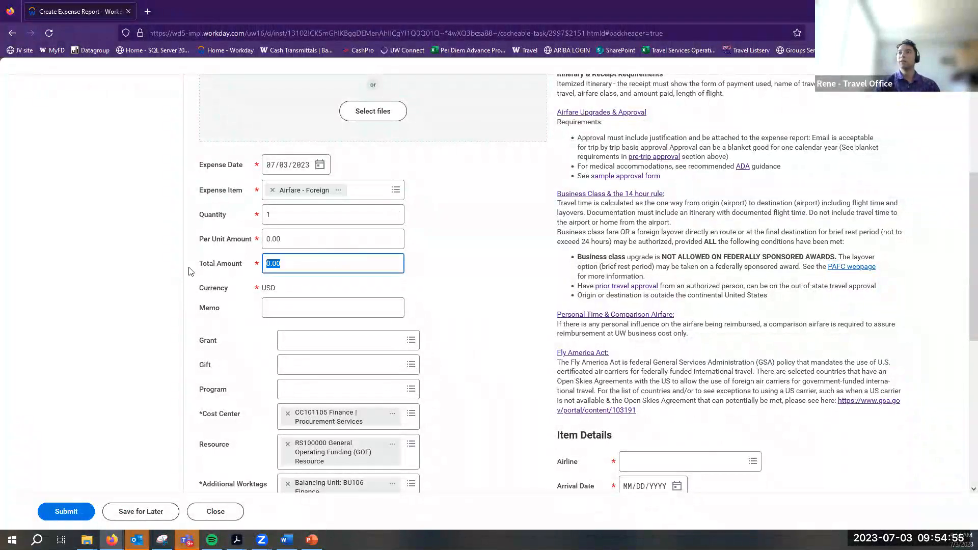
{"action": "double_click", "coordinate": [285, 216]}
{"action": "left_click", "coordinate": [290, 243]}
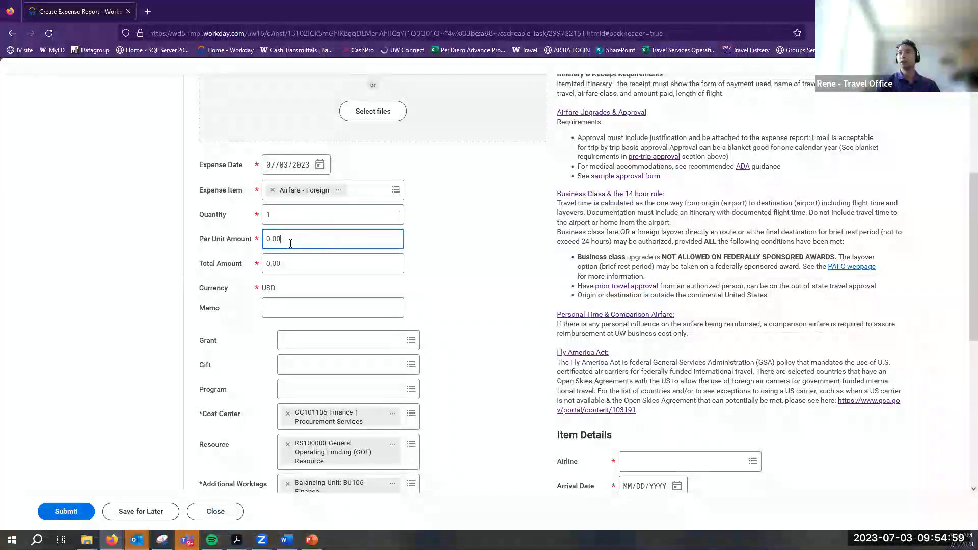
{"action": "left_click_drag", "start_coordinate": [198, 240], "coordinate": [252, 248]}
{"action": "left_click", "coordinate": [236, 243]}
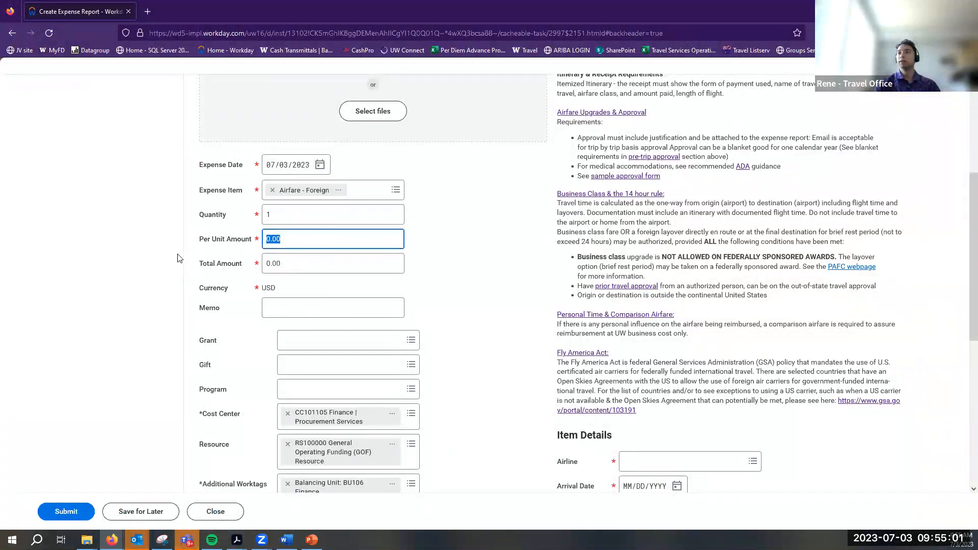
{"action": "key", "text": "Tab"}
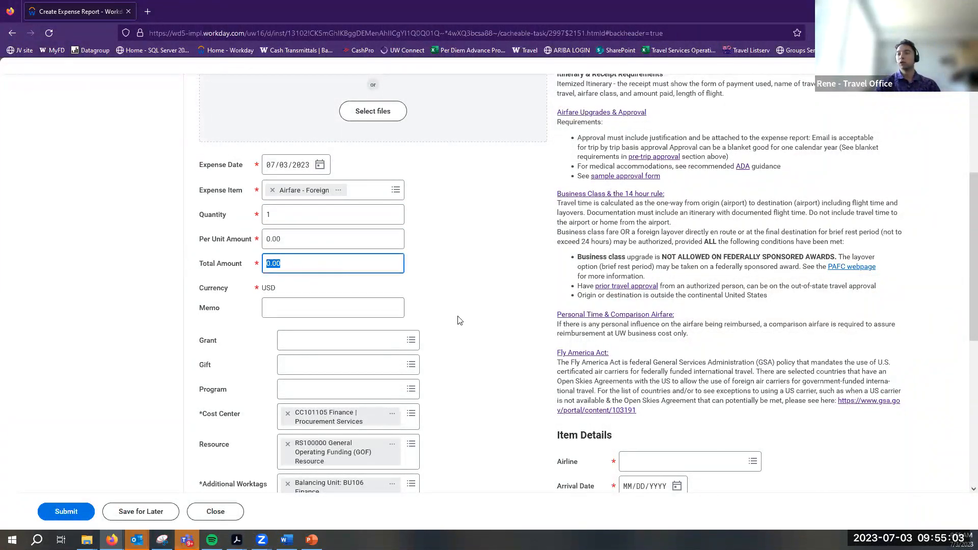
{"action": "type", "text": "1000"}
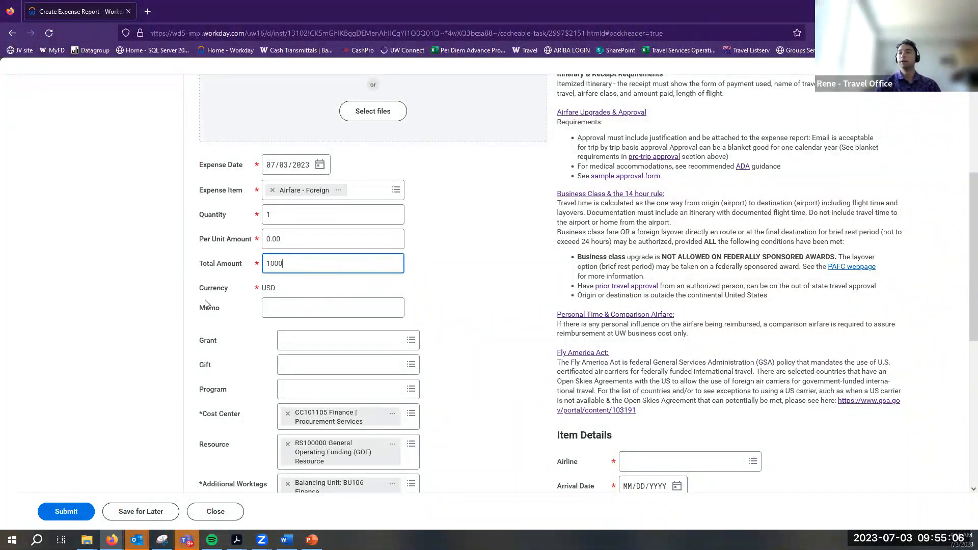
{"action": "left_click", "coordinate": [254, 316]}
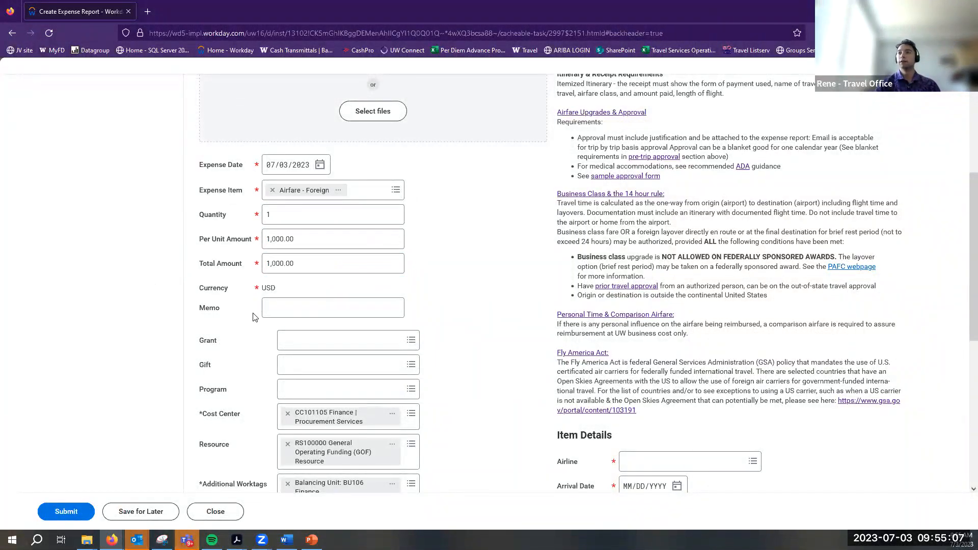
Enter the memo 'Roundtrip to London.' on the airfare line
{"action": "scroll", "coordinate": [618, 344], "scroll_direction": "down", "scroll_amount": 3}
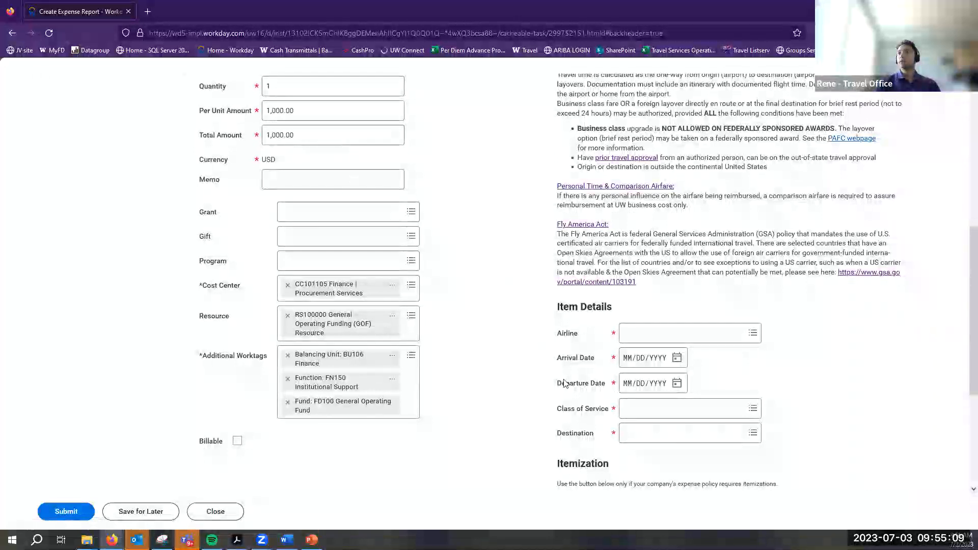
{"action": "left_click", "coordinate": [275, 179]}
{"action": "scroll", "coordinate": [181, 236], "scroll_direction": "up", "scroll_amount": 2}
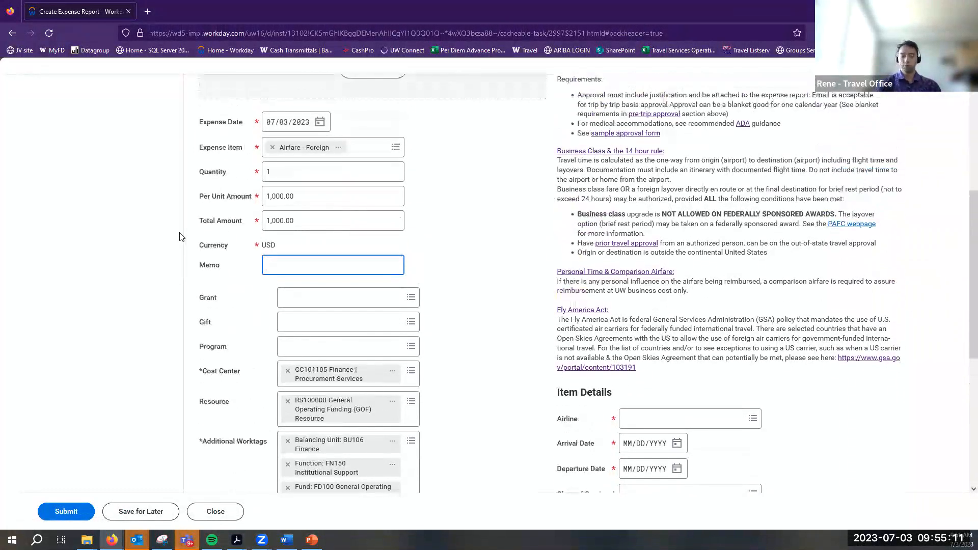
{"action": "type", "text": "Roundtrip"}
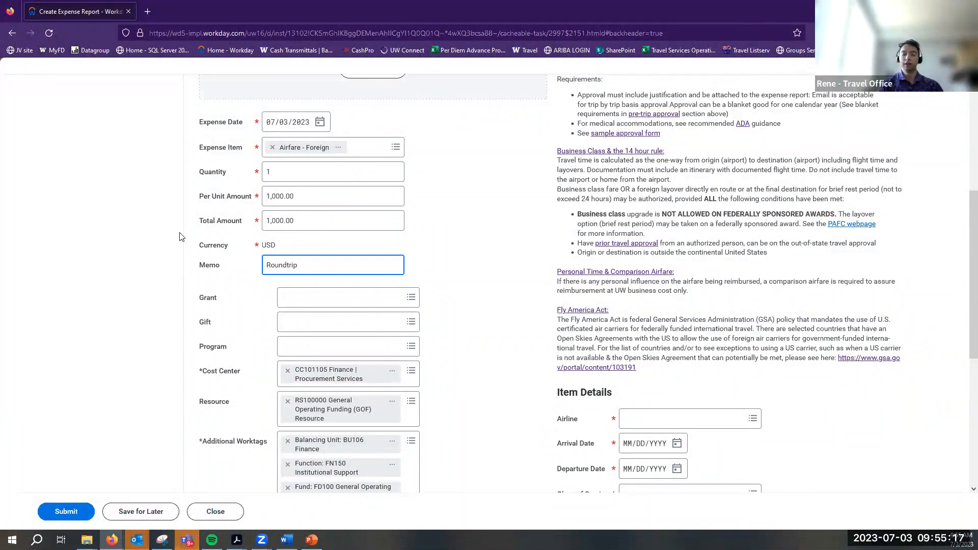
{"action": "type", "text": " to"}
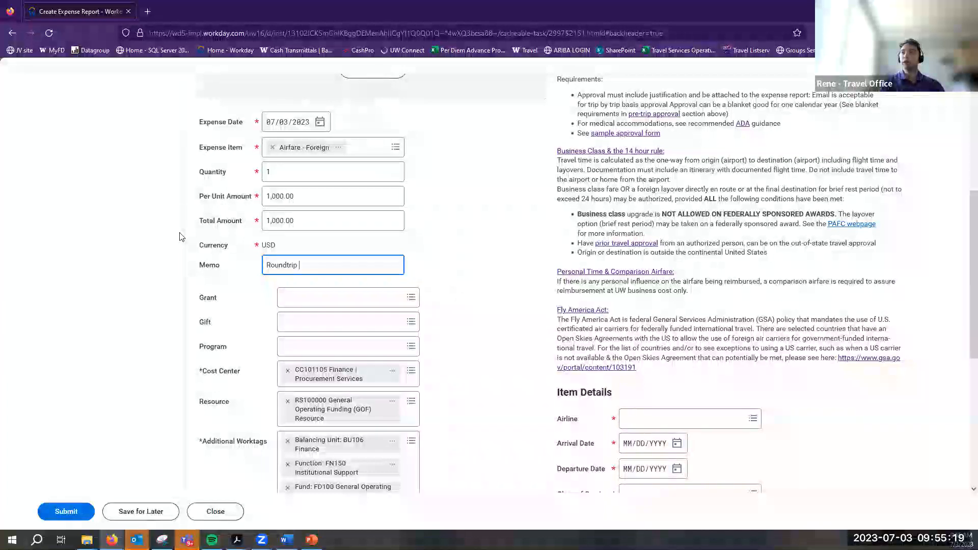
{"action": "type", "text": " London"}
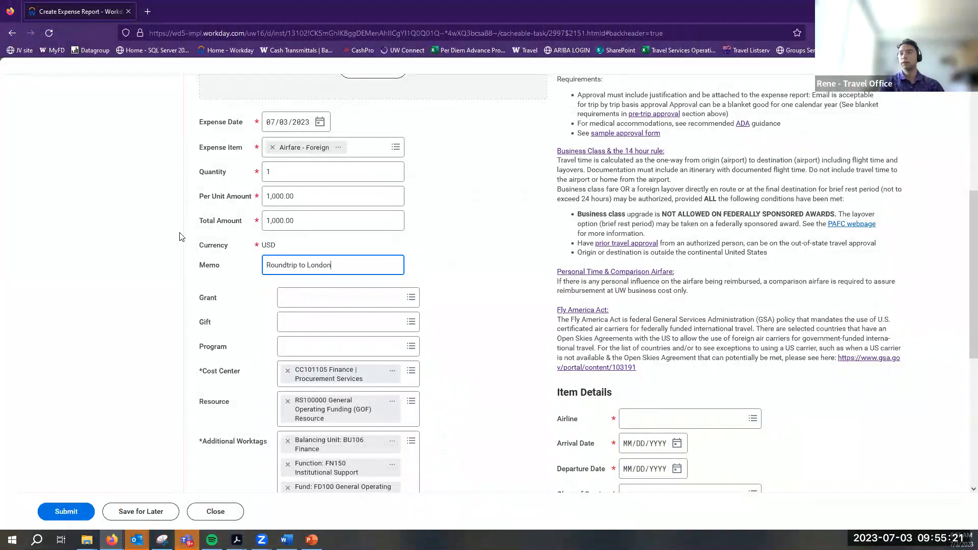
{"action": "type", "text": "."}
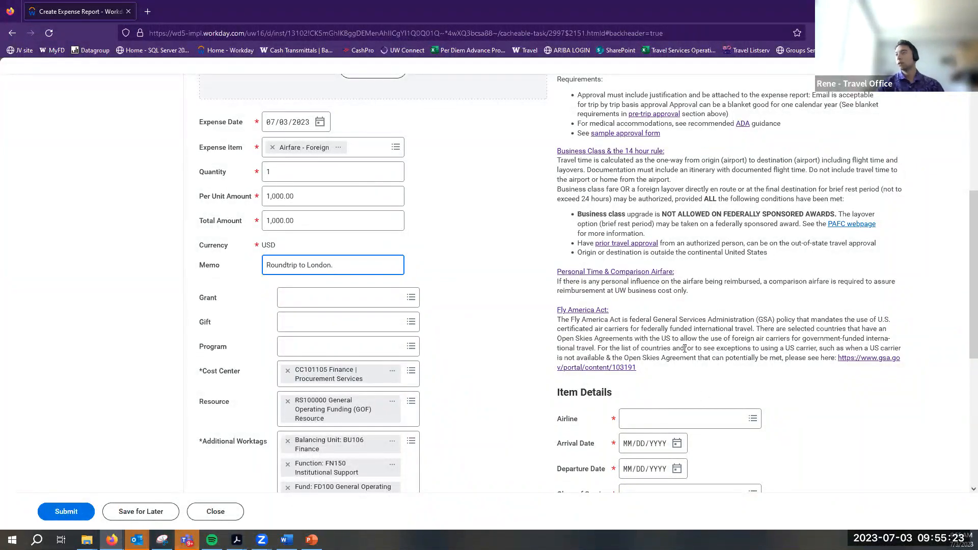
{"action": "scroll", "coordinate": [754, 351], "scroll_direction": "down", "scroll_amount": 3}
{"action": "left_click", "coordinate": [758, 294]}
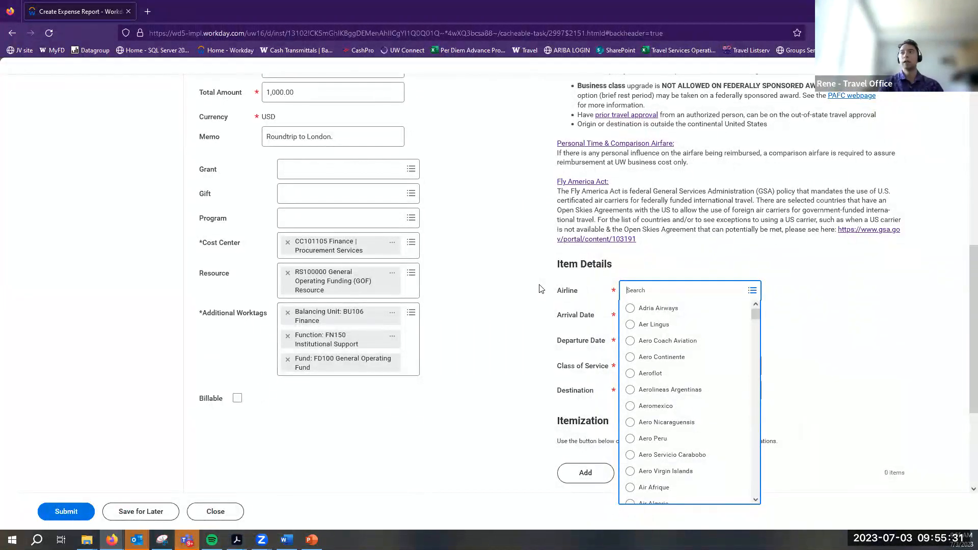
Set airline Delta, arrival 07/10/2023 and departure 07/14/2023
{"action": "type", "text": "Delta"}
{"action": "key", "text": "Return"}
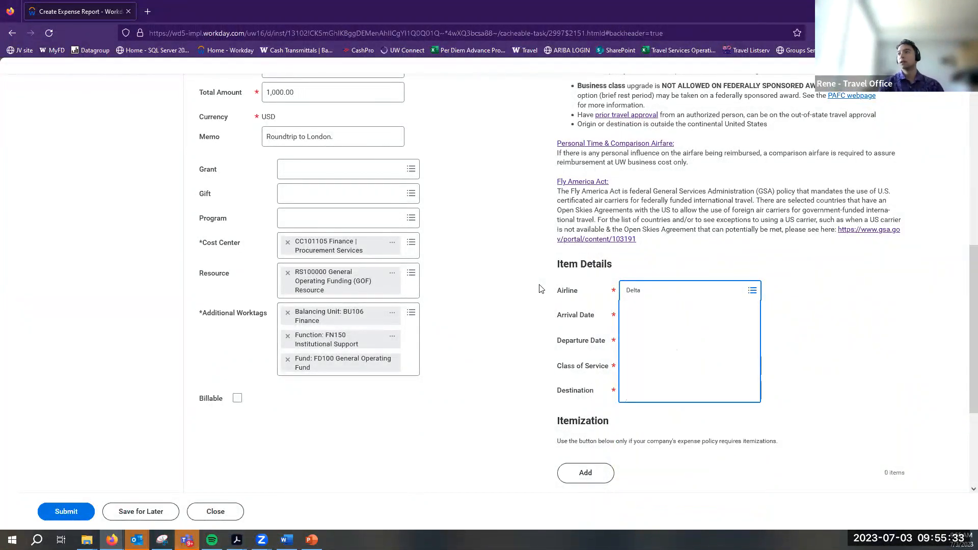
{"action": "left_click", "coordinate": [745, 289]}
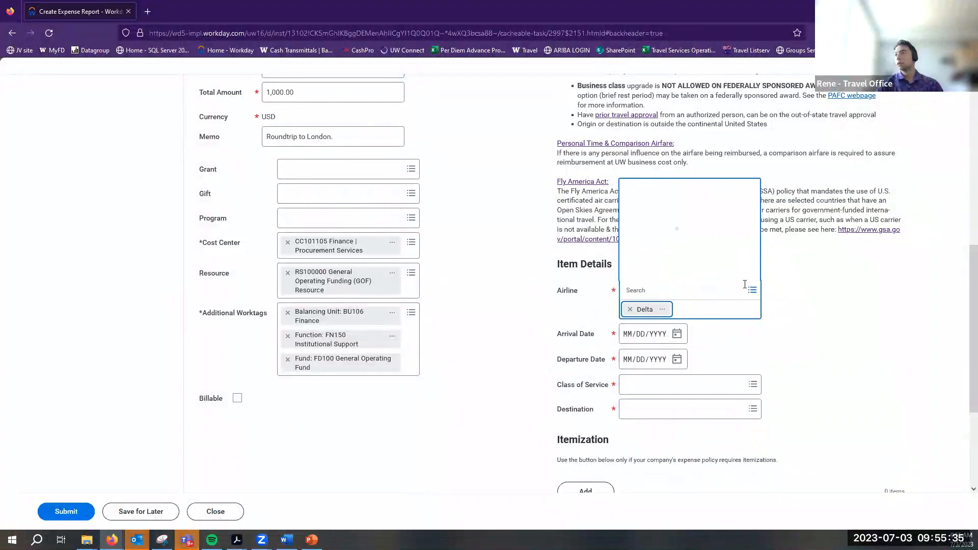
{"action": "left_click", "coordinate": [875, 295]}
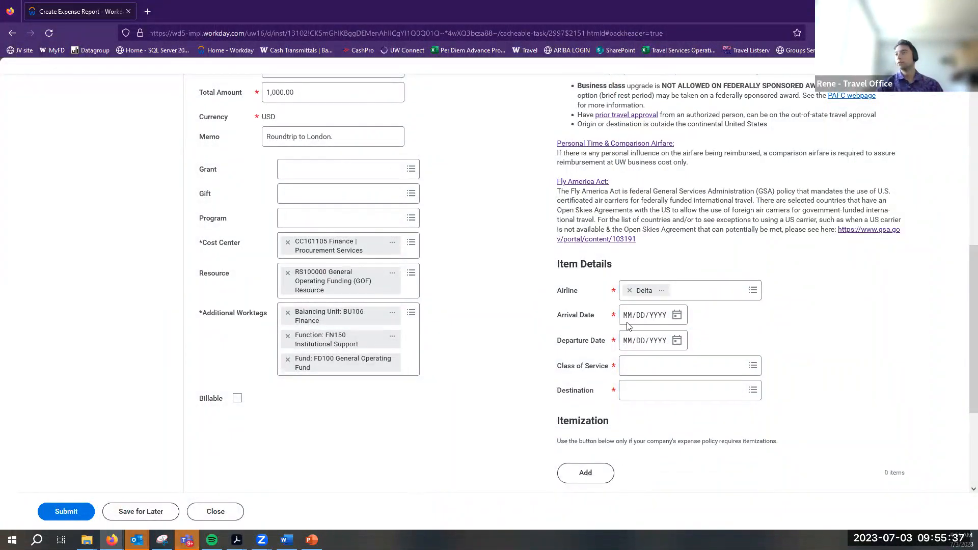
{"action": "left_click", "coordinate": [677, 315]}
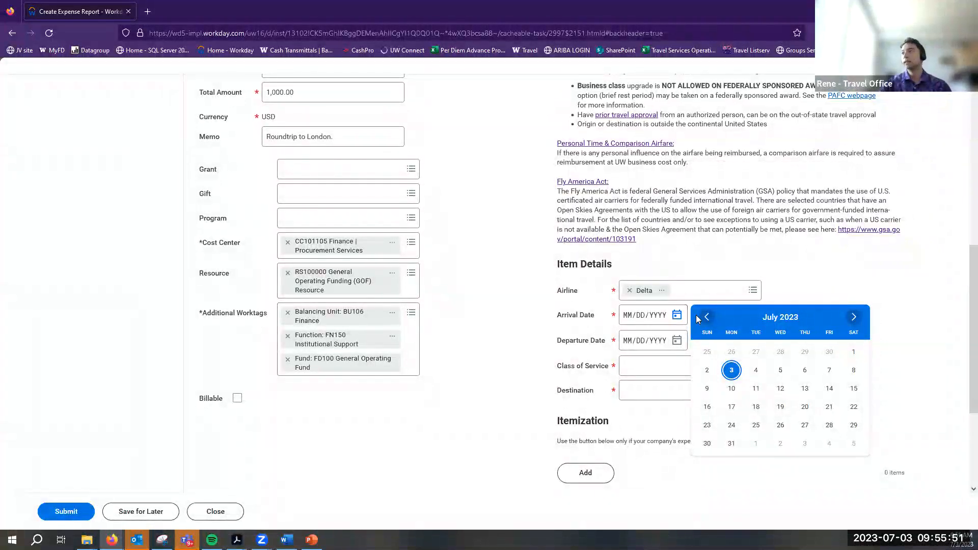
{"action": "scroll", "coordinate": [534, 305], "scroll_direction": "up", "scroll_amount": 8}
{"action": "scroll", "coordinate": [533, 305], "scroll_direction": "down", "scroll_amount": 1}
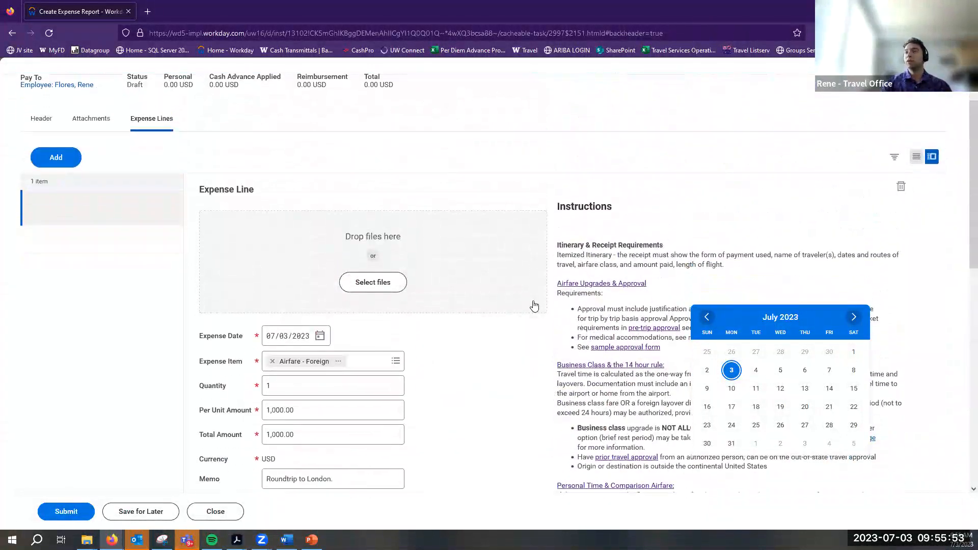
{"action": "left_click", "coordinate": [733, 387]}
{"action": "left_click", "coordinate": [676, 347]}
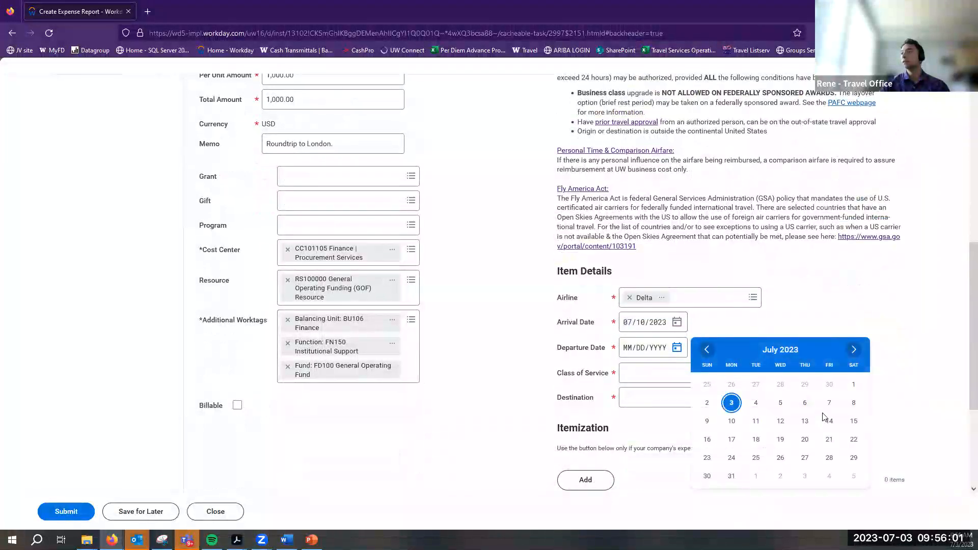
{"action": "left_click", "coordinate": [829, 422]}
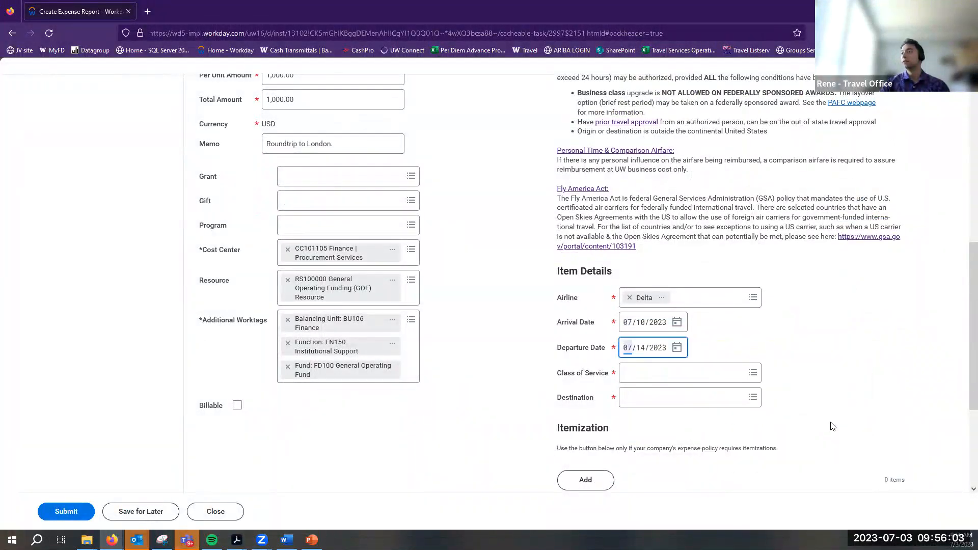
Set class of service to Economy Class and destination to LONDON, United Kingdom
{"action": "left_click", "coordinate": [652, 372]}
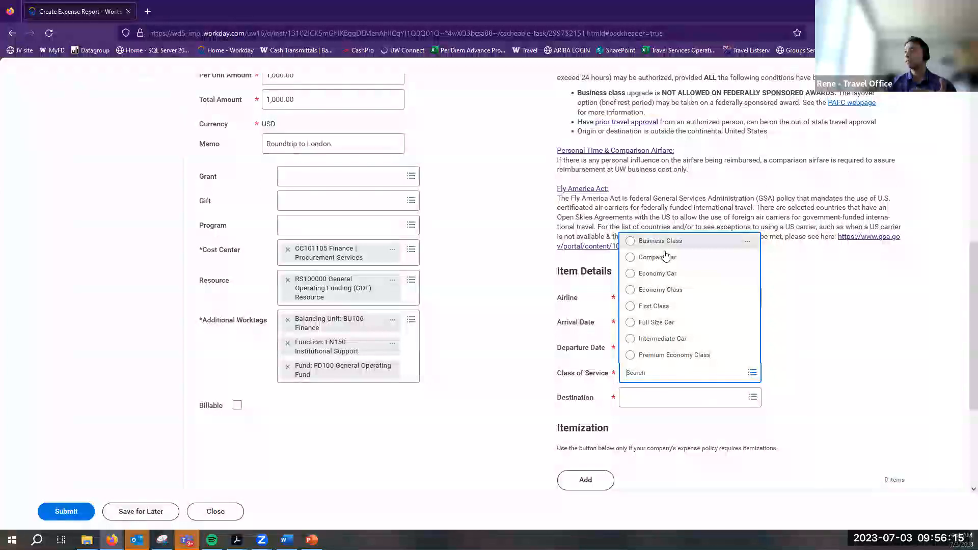
{"action": "left_click", "coordinate": [683, 292]}
{"action": "left_click", "coordinate": [688, 401]}
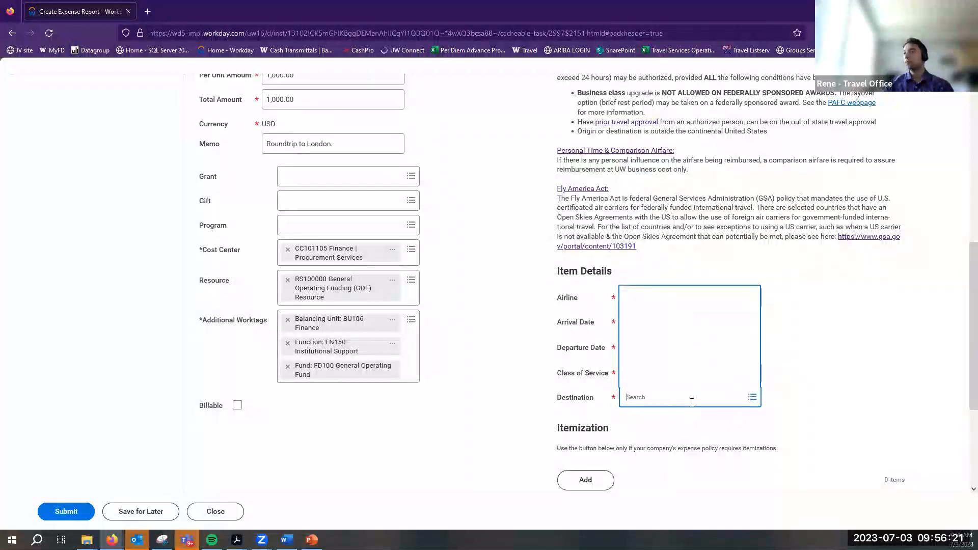
{"action": "type", "text": "London"}
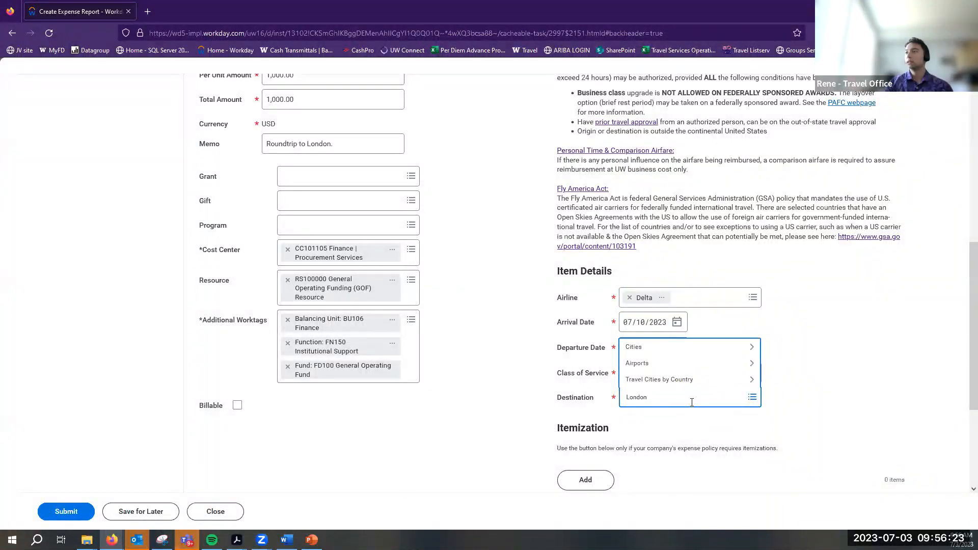
{"action": "key", "text": "Return"}
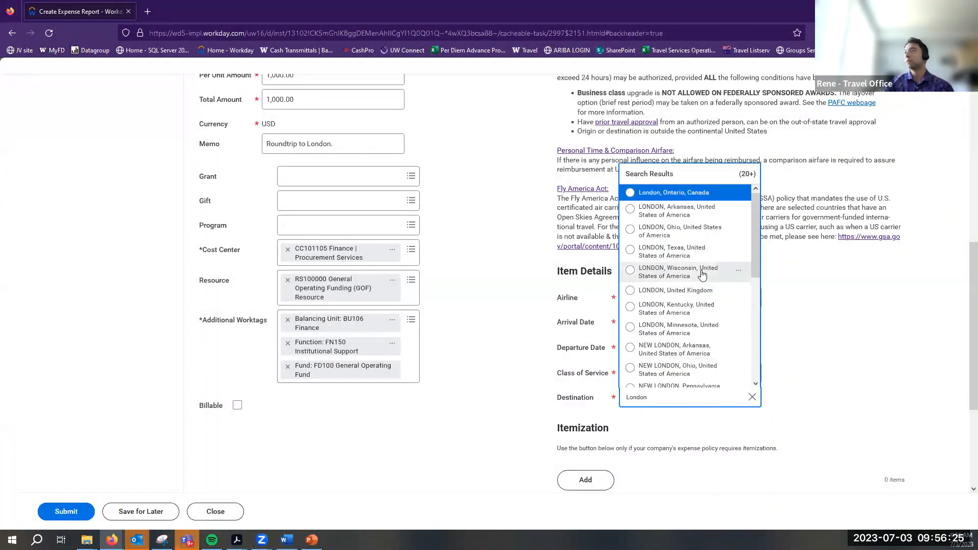
{"action": "left_click", "coordinate": [679, 291]}
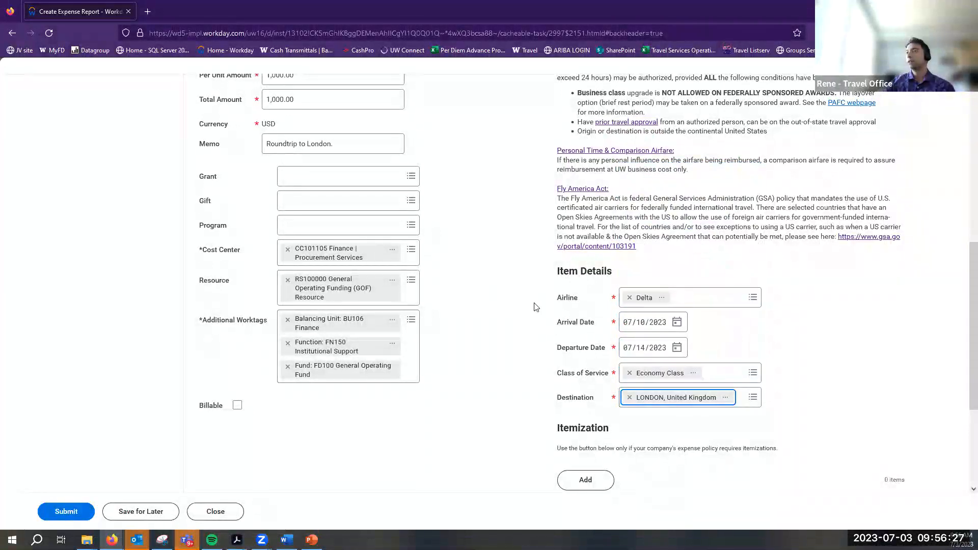
{"action": "left_click_drag", "start_coordinate": [559, 298], "coordinate": [583, 409]}
{"action": "left_click", "coordinate": [507, 423]}
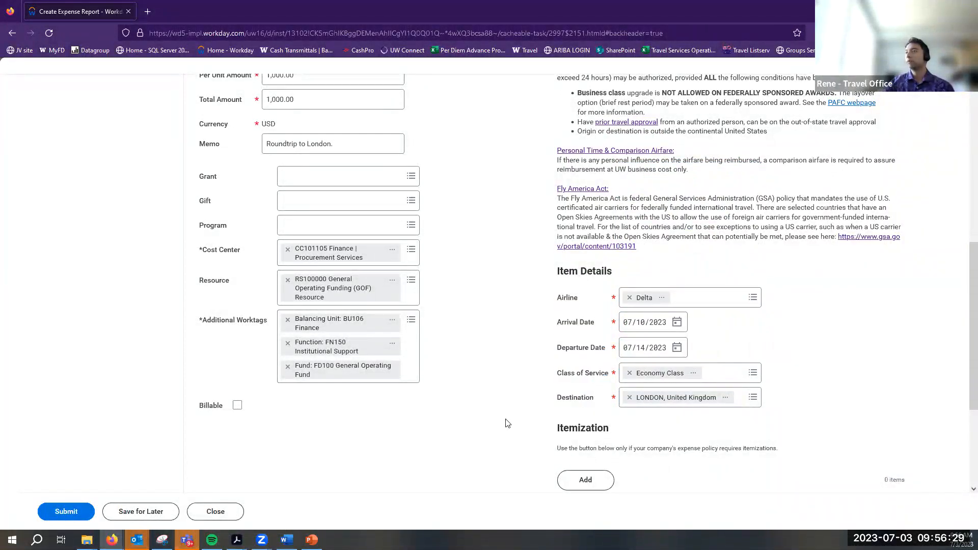
Check Receipt Included on the Airfare - Foreign expense line
{"action": "scroll", "coordinate": [637, 397], "scroll_direction": "down", "scroll_amount": 3}
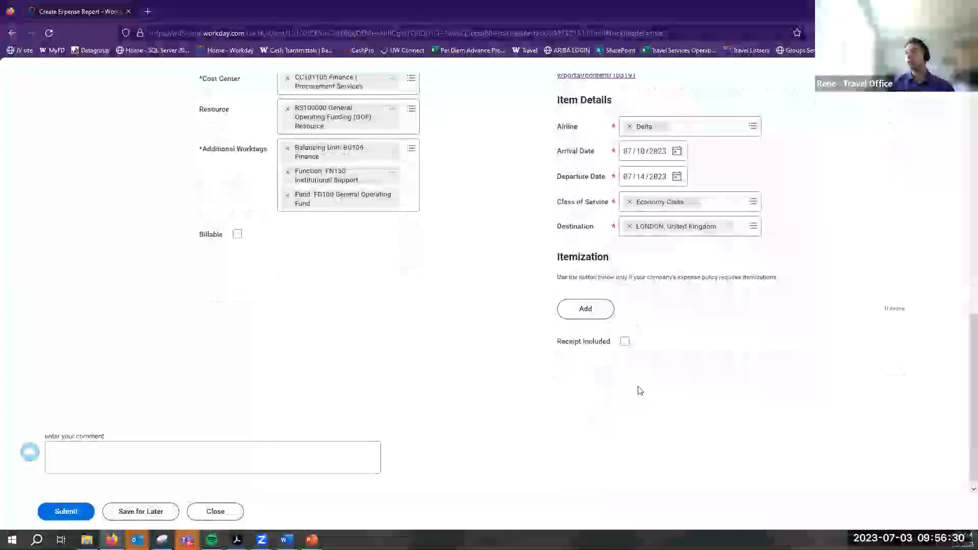
{"action": "left_click", "coordinate": [624, 342]}
{"action": "scroll", "coordinate": [575, 378], "scroll_direction": "up", "scroll_amount": 4}
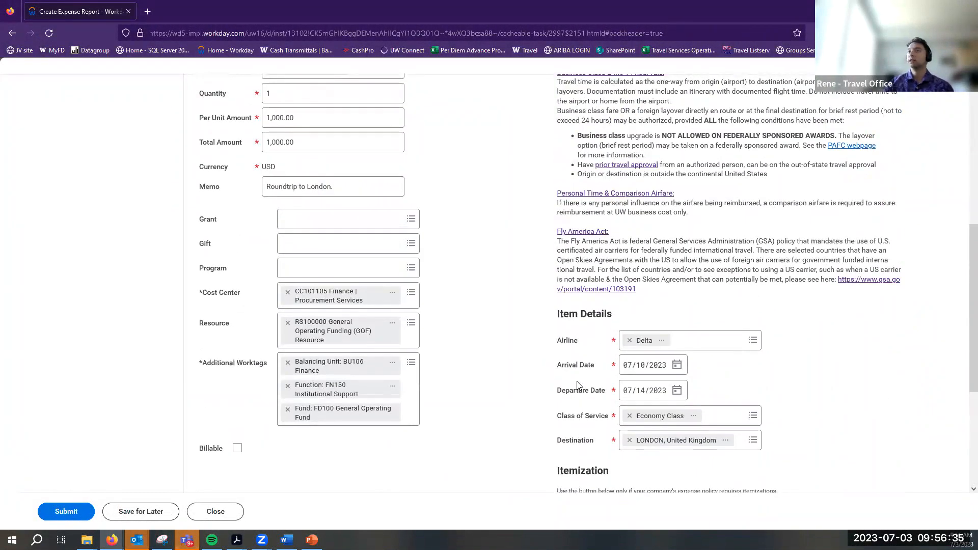
{"action": "scroll", "coordinate": [577, 385], "scroll_direction": "up", "scroll_amount": 2}
{"action": "scroll", "coordinate": [568, 383], "scroll_direction": "down", "scroll_amount": 5}
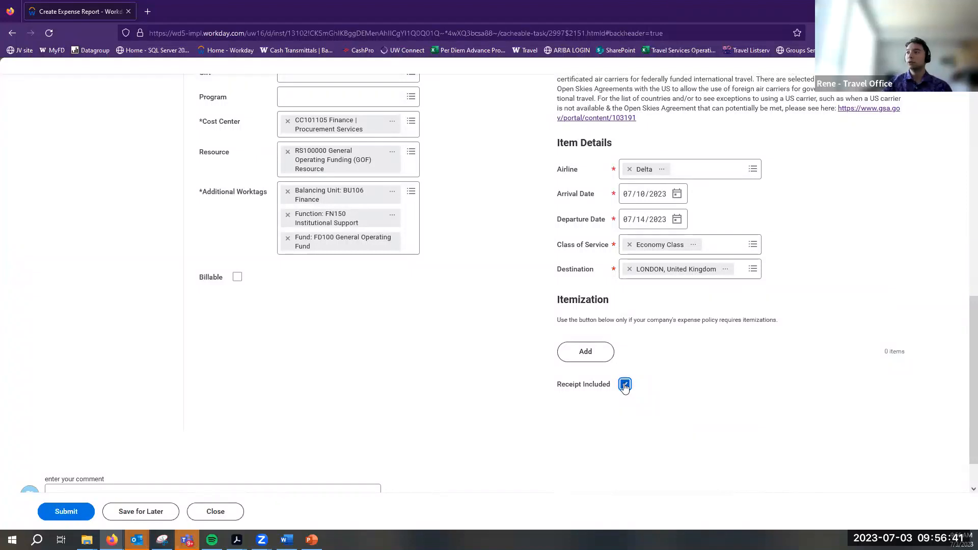
Toggle Billable on and back off, leaving the airfare line not billable
{"action": "triple_click", "coordinate": [513, 375]}
{"action": "left_click", "coordinate": [519, 381]}
{"action": "scroll", "coordinate": [518, 382], "scroll_direction": "up", "scroll_amount": 3}
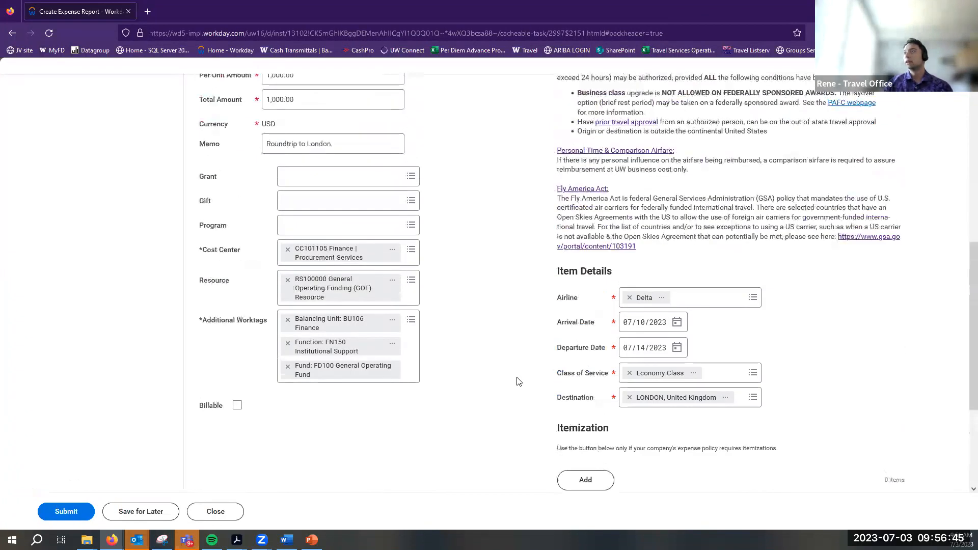
{"action": "scroll", "coordinate": [517, 382], "scroll_direction": "down", "scroll_amount": 3}
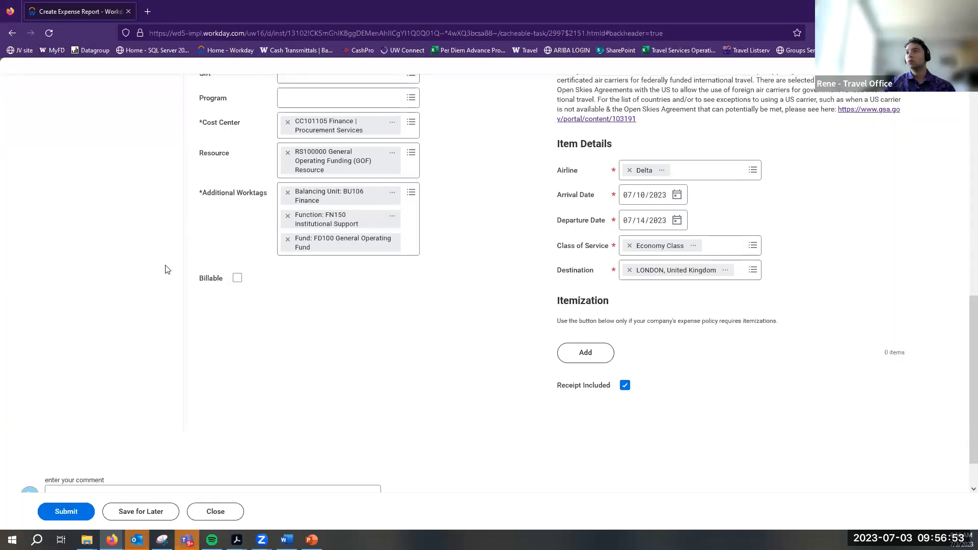
{"action": "scroll", "coordinate": [168, 275], "scroll_direction": "up", "scroll_amount": 2}
{"action": "left_click_drag", "start_coordinate": [192, 357], "coordinate": [223, 369]}
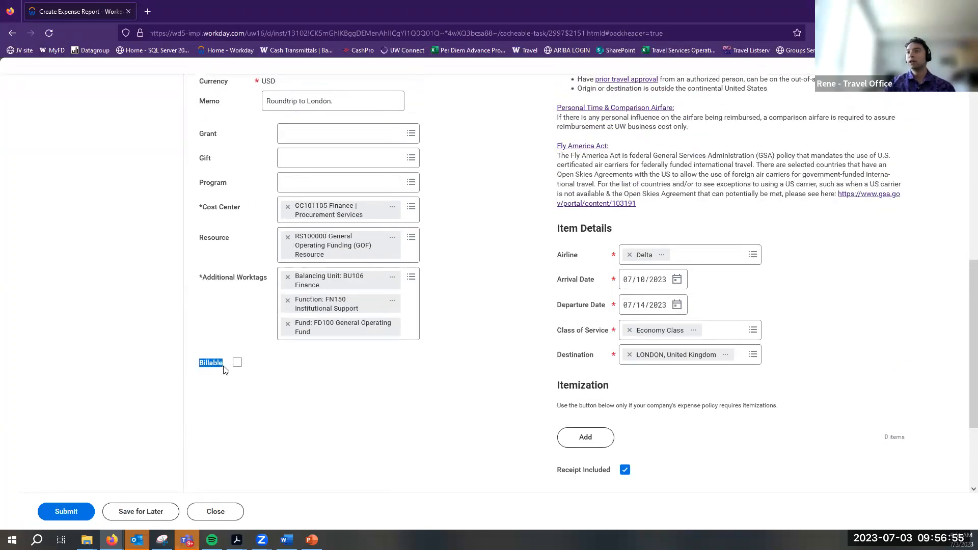
{"action": "left_click", "coordinate": [216, 373]}
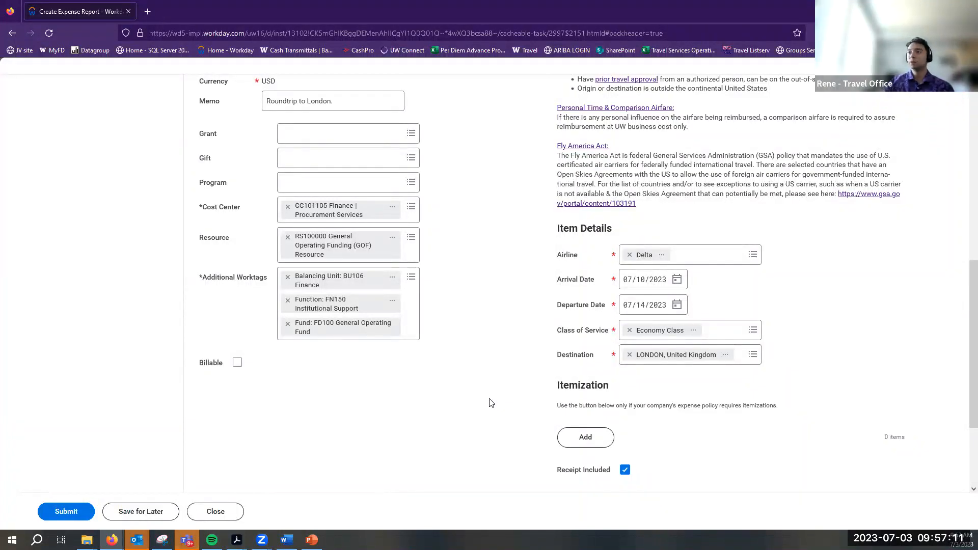
{"action": "left_click_drag", "start_coordinate": [200, 363], "coordinate": [227, 372]}
{"action": "left_click", "coordinate": [219, 364]}
{"action": "left_click", "coordinate": [238, 364]}
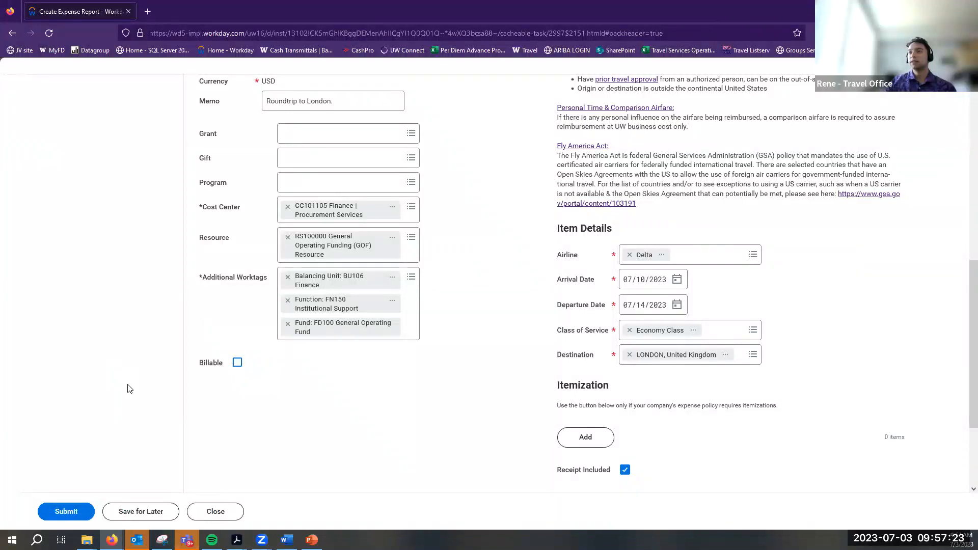
{"action": "scroll", "coordinate": [257, 433], "scroll_direction": "up", "scroll_amount": 3}
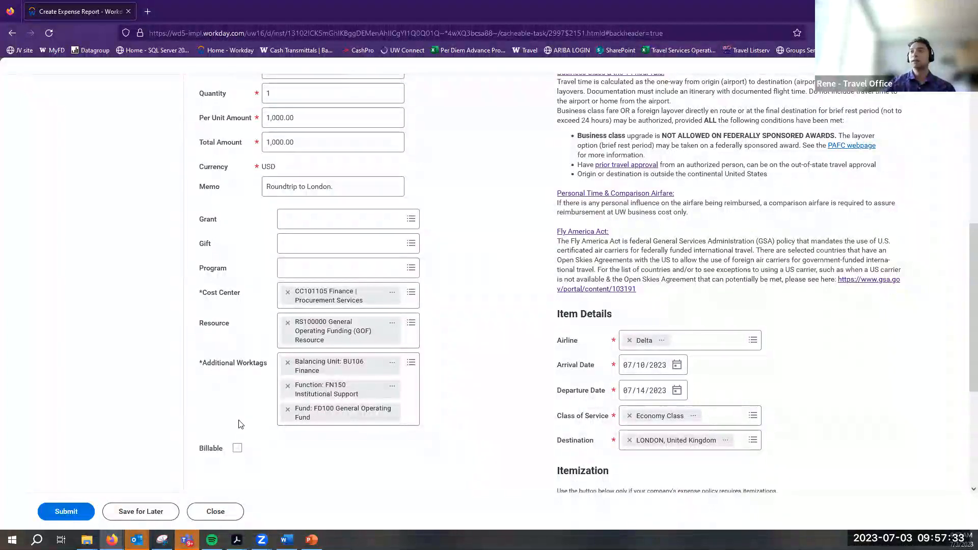
{"action": "scroll", "coordinate": [212, 356], "scroll_direction": "down", "scroll_amount": 3}
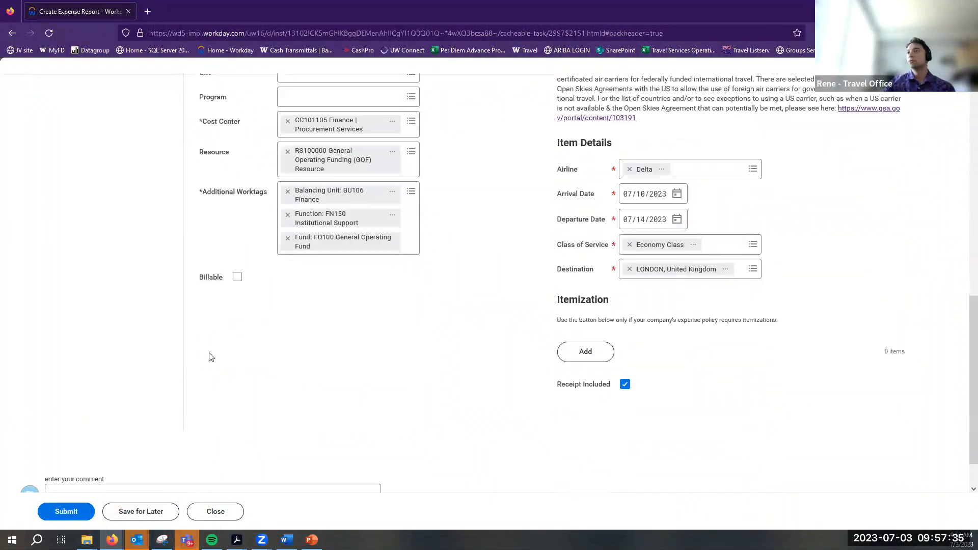
{"action": "scroll", "coordinate": [249, 363], "scroll_direction": "up", "scroll_amount": 10}
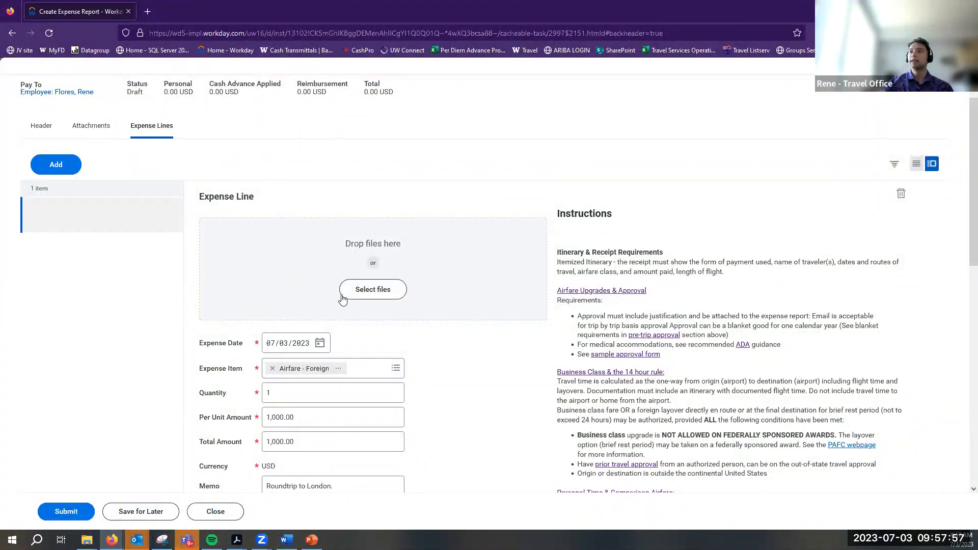
Add a second expense line to the Travel to London report
{"action": "scroll", "coordinate": [342, 299], "scroll_direction": "down", "scroll_amount": 10}
{"action": "scroll", "coordinate": [343, 300], "scroll_direction": "up", "scroll_amount": 8}
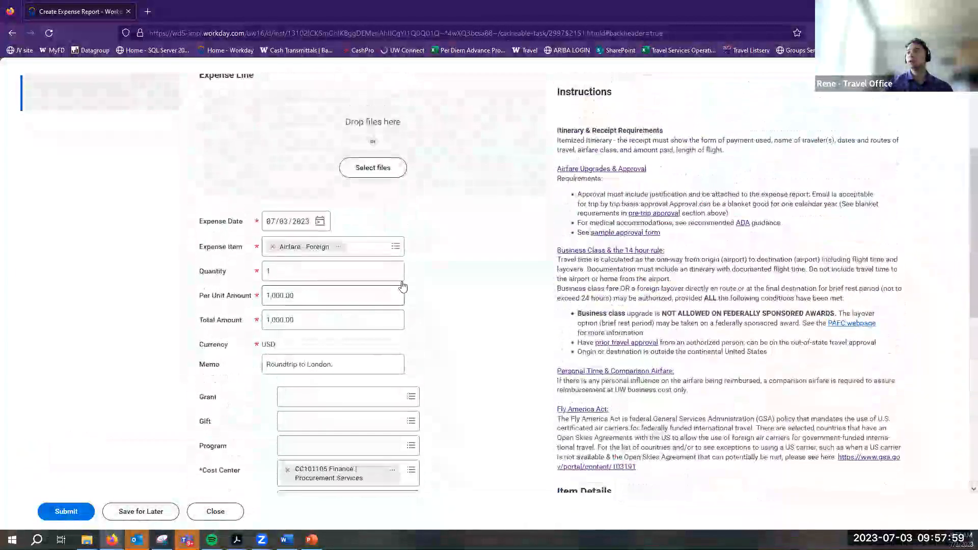
{"action": "scroll", "coordinate": [402, 287], "scroll_direction": "up", "scroll_amount": 3}
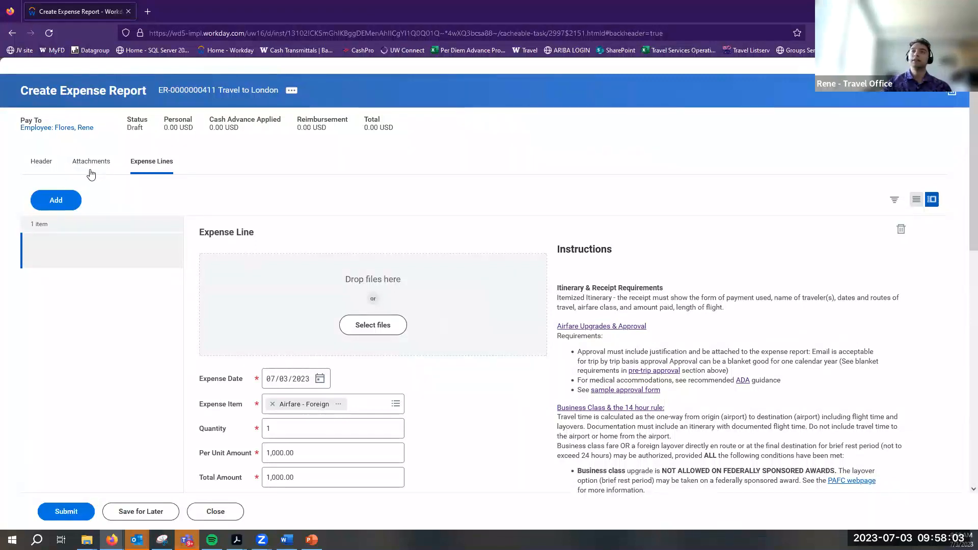
{"action": "left_click", "coordinate": [65, 200]}
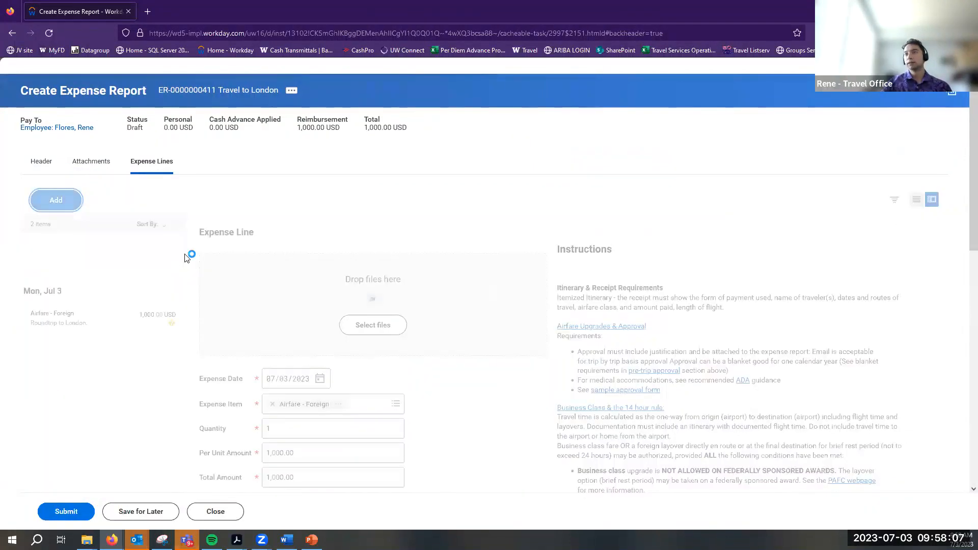
Set the expense item to Lodging Per Diem - Foreign under Business Travel: Meals/Lodging
{"action": "left_click", "coordinate": [388, 405]}
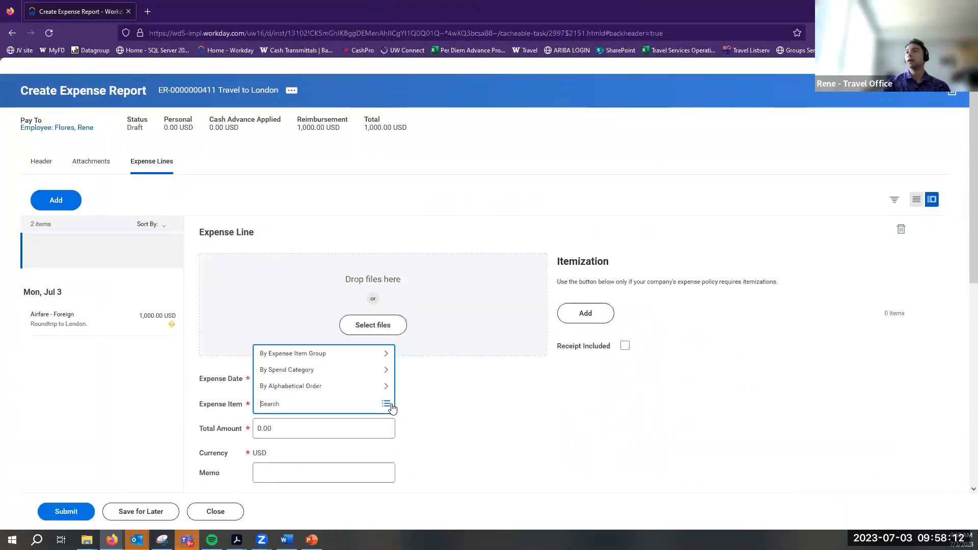
{"action": "left_click", "coordinate": [364, 359]}
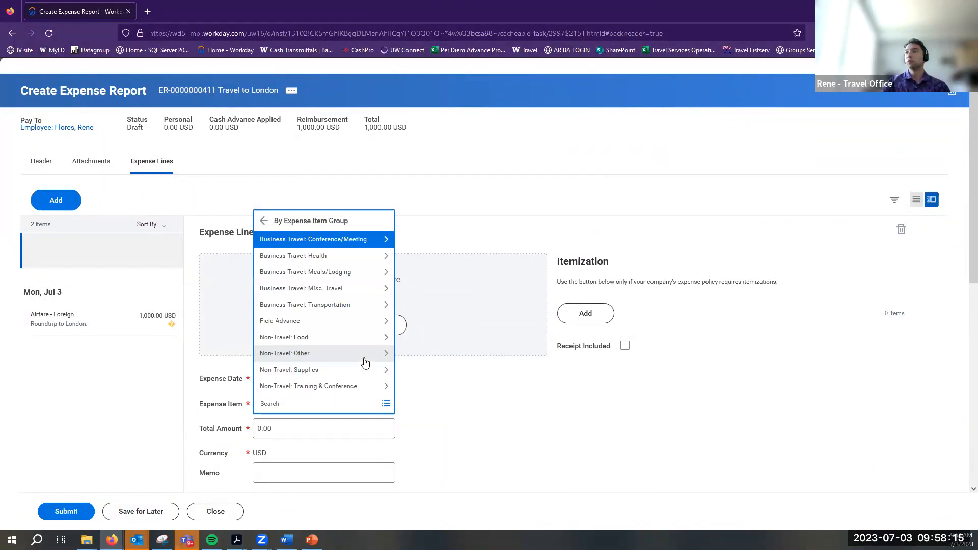
{"action": "left_click", "coordinate": [352, 280]}
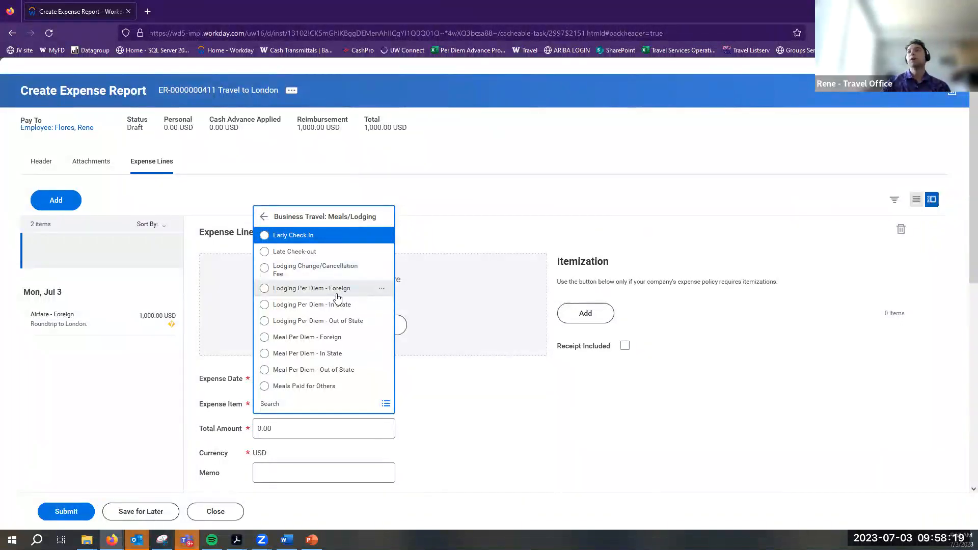
{"action": "left_click", "coordinate": [338, 295]}
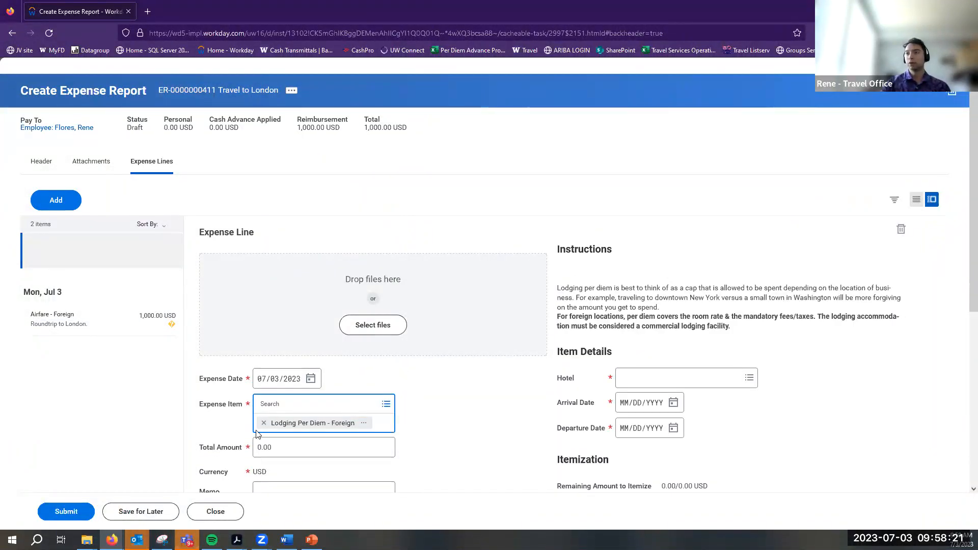
{"action": "double_click", "coordinate": [474, 436]}
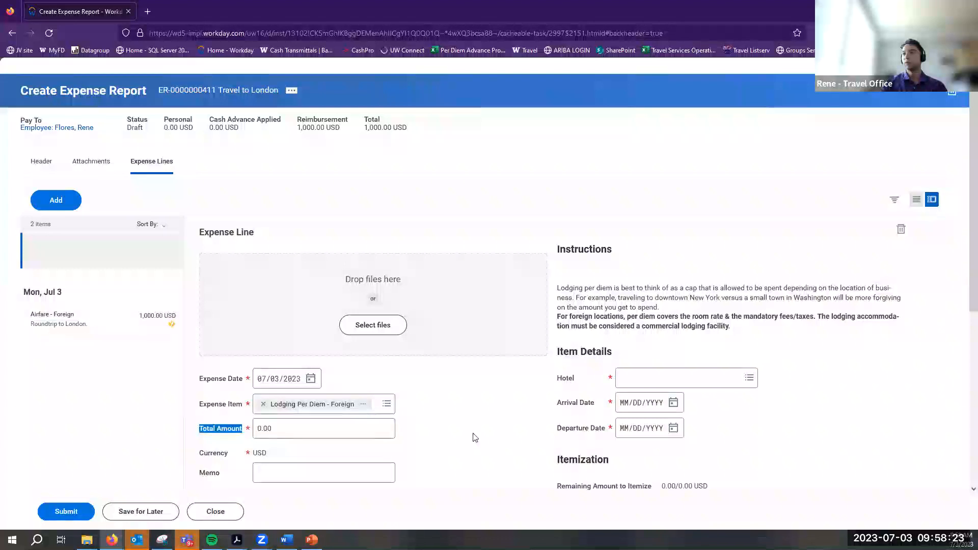
Leave the lodging line's total at 0.00 and its hotel and arrival date blank
{"action": "scroll", "coordinate": [474, 437], "scroll_direction": "down", "scroll_amount": 3}
{"action": "left_click", "coordinate": [333, 257]}
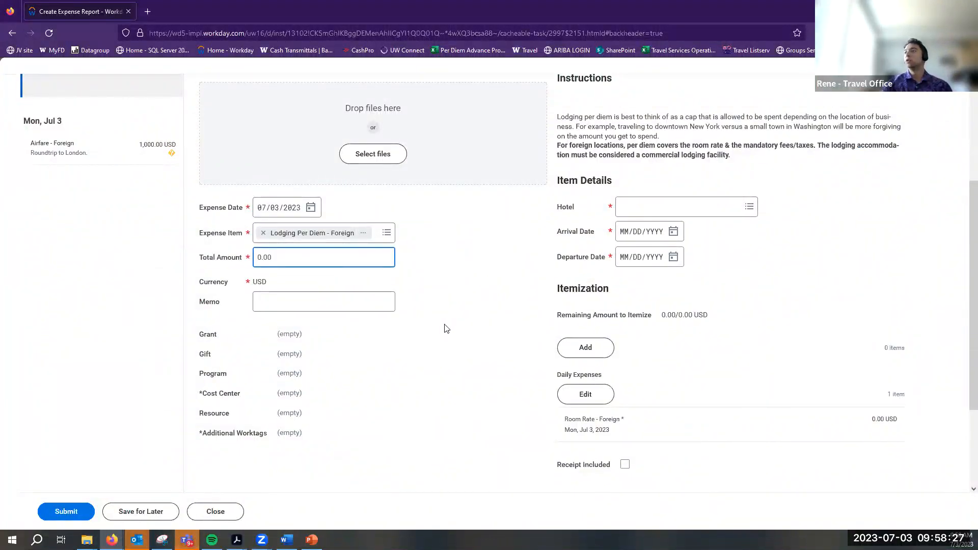
{"action": "left_click", "coordinate": [752, 228]}
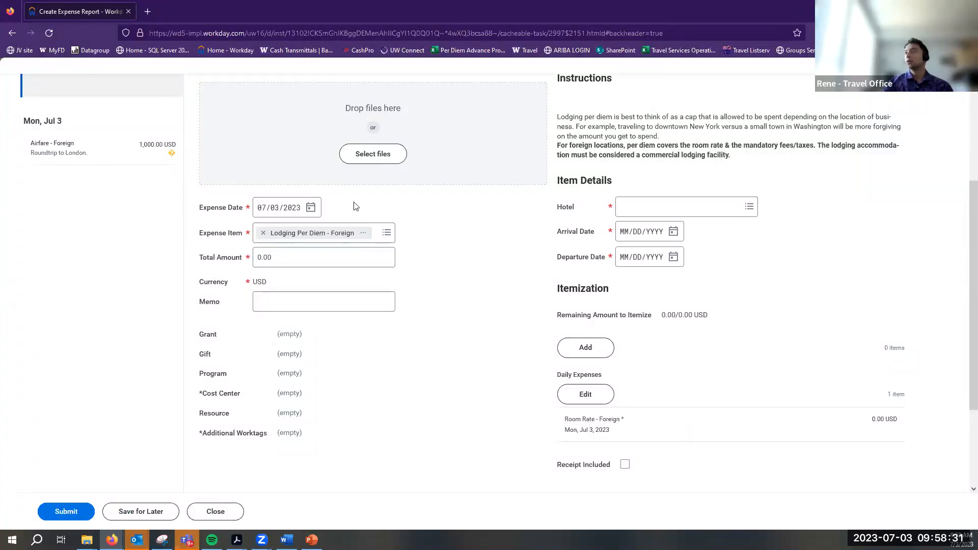
{"action": "scroll", "coordinate": [588, 251], "scroll_direction": "up", "scroll_amount": 2}
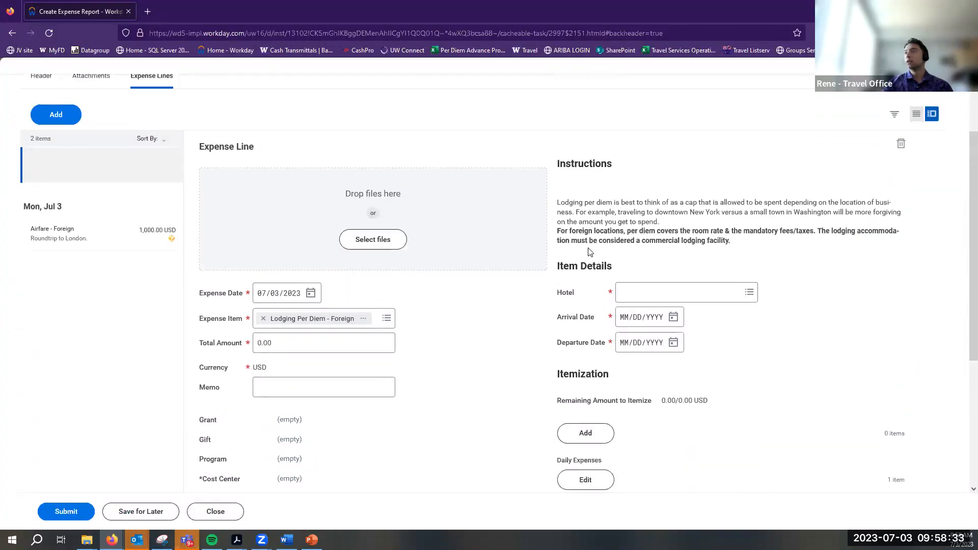
{"action": "left_click", "coordinate": [748, 301]}
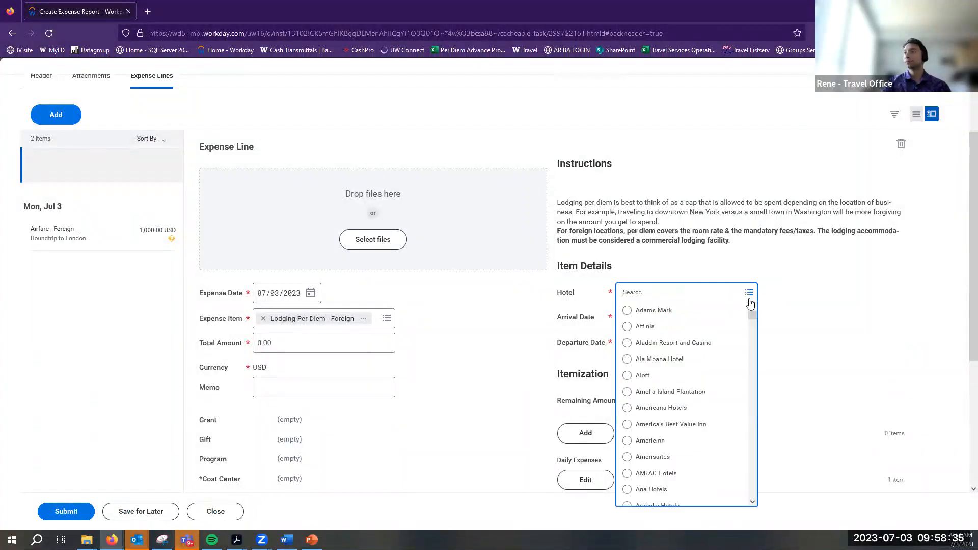
{"action": "left_click", "coordinate": [575, 317]}
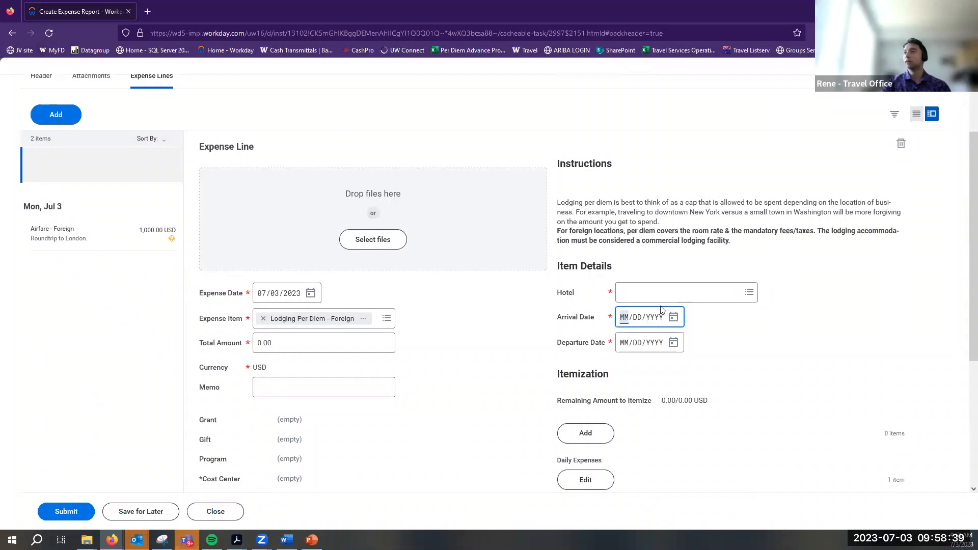
{"action": "left_click", "coordinate": [512, 358]}
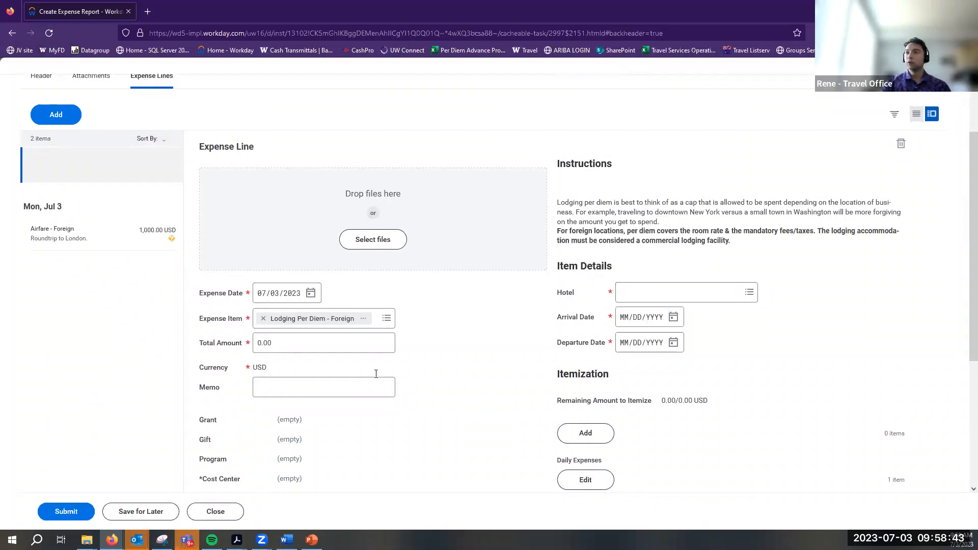
{"action": "left_click", "coordinate": [264, 389]}
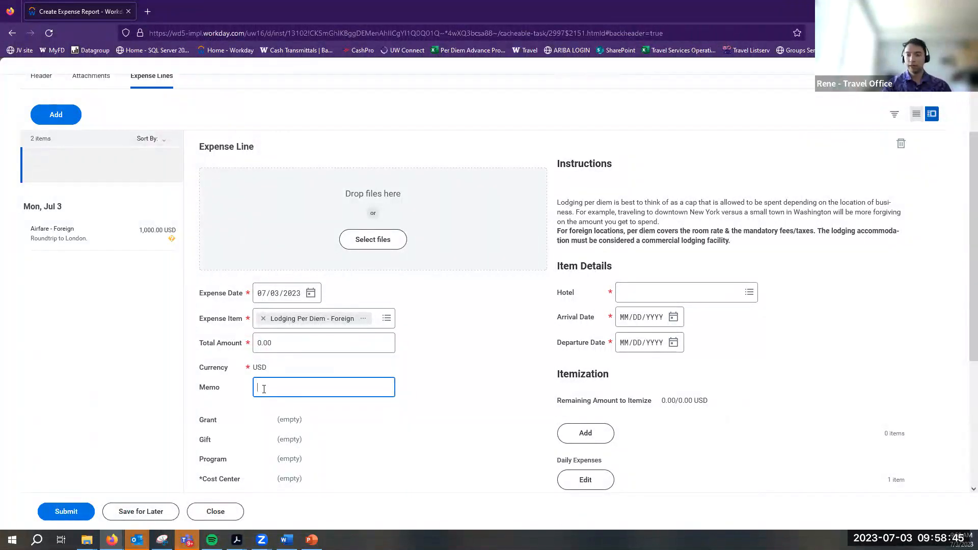
Enter the memo 'London Hotel' on the lodging line, keeping the total at 0.00
{"action": "type", "text": "London Hotel"}
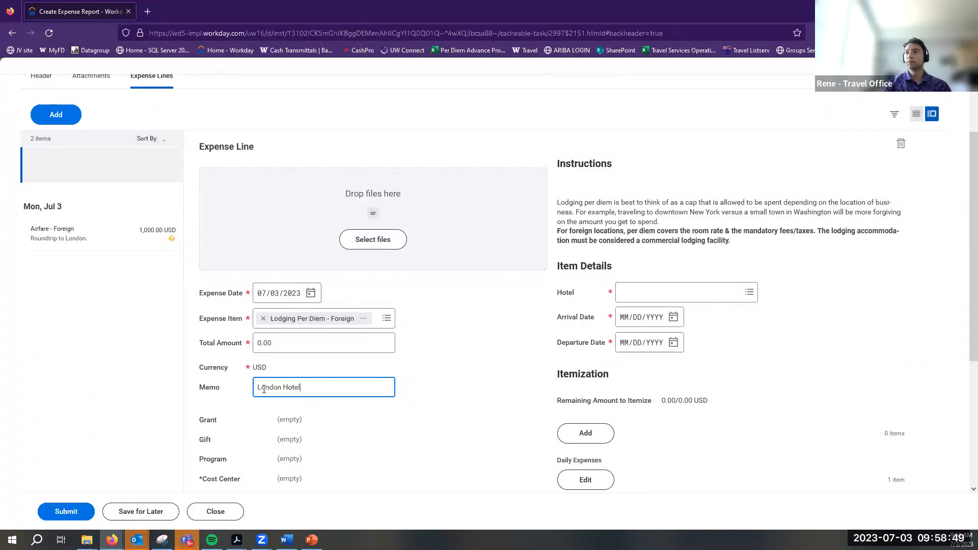
{"action": "left_click", "coordinate": [293, 344]}
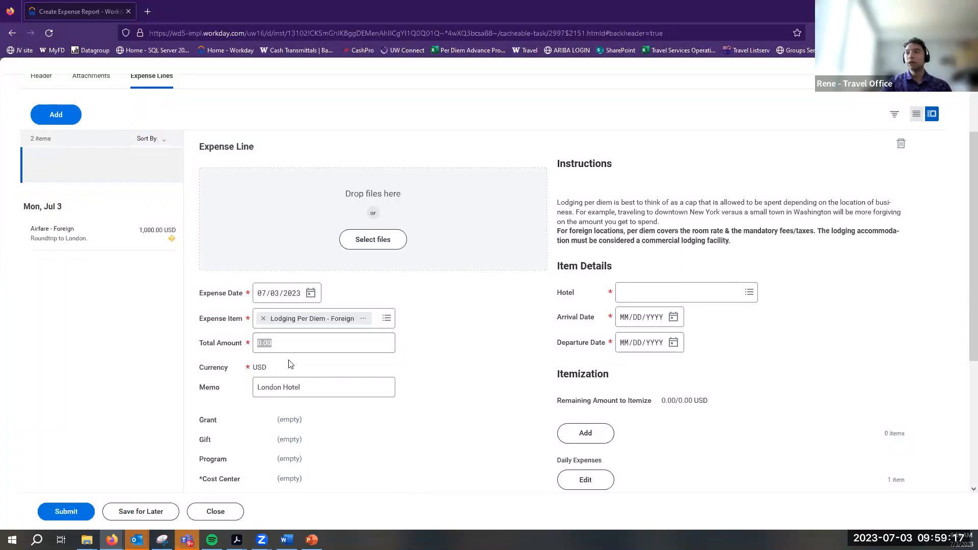
{"action": "left_click", "coordinate": [299, 342]}
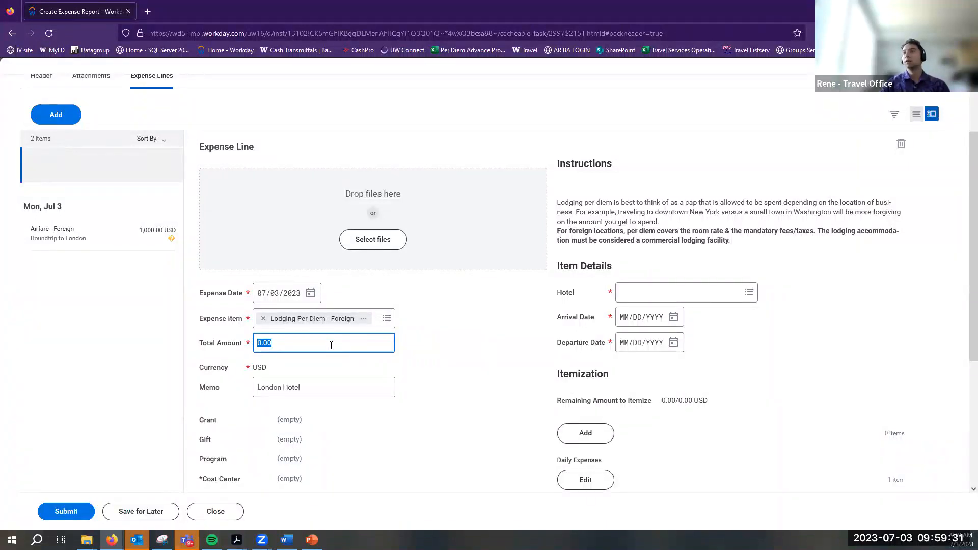
{"action": "left_click", "coordinate": [490, 350]}
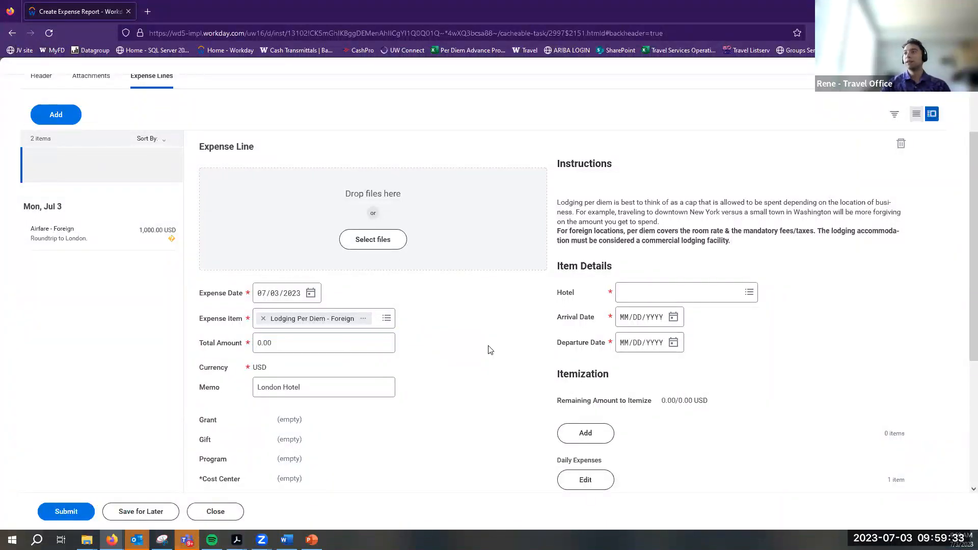
{"action": "scroll", "coordinate": [489, 349], "scroll_direction": "down", "scroll_amount": 3}
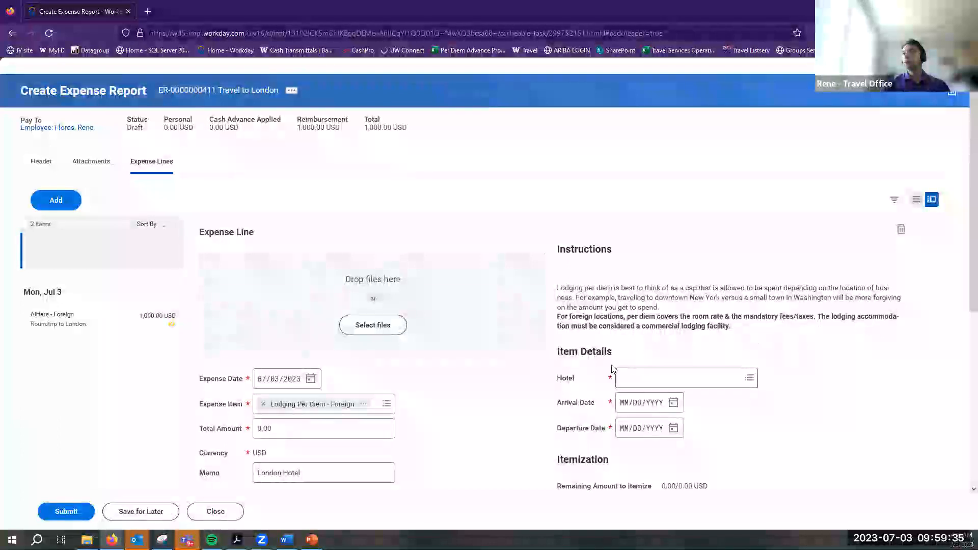
{"action": "scroll", "coordinate": [609, 387], "scroll_direction": "down", "scroll_amount": 2}
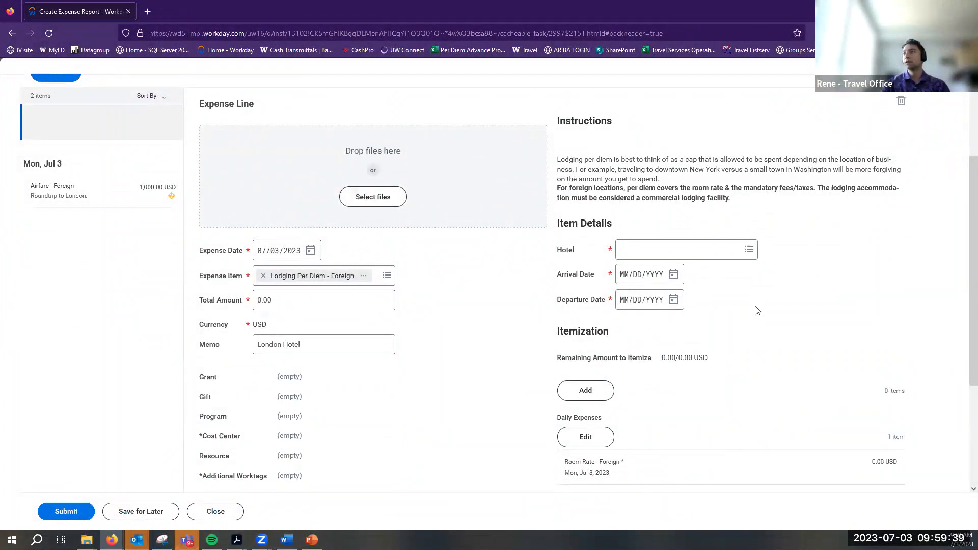
{"action": "left_click", "coordinate": [737, 249]}
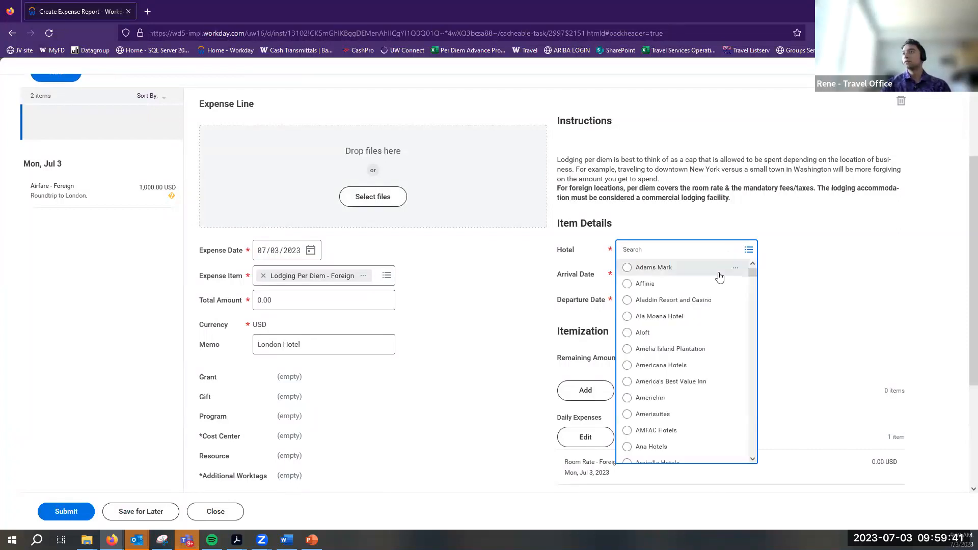
Browse the hotel list and enter Other as the hotel
{"action": "scroll", "coordinate": [697, 326], "scroll_direction": "down", "scroll_amount": 4}
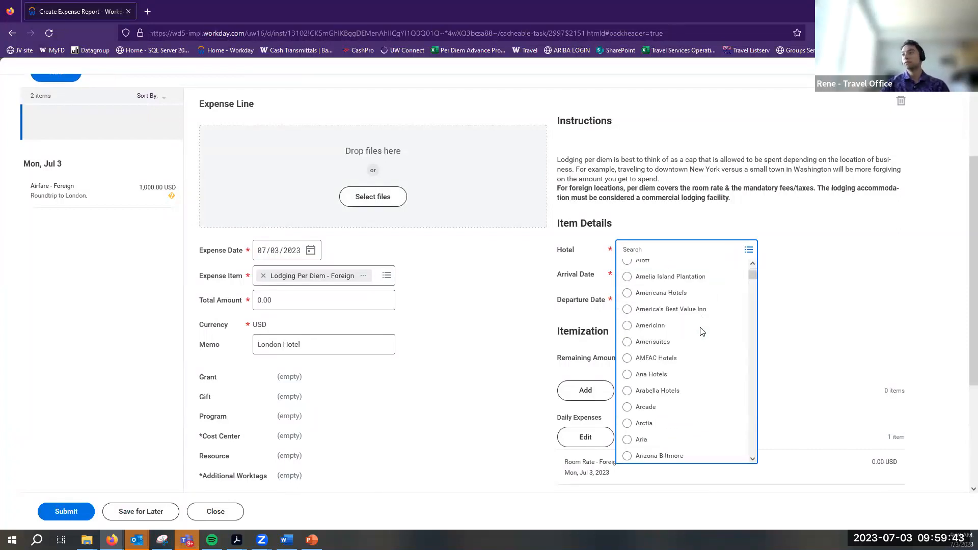
{"action": "scroll", "coordinate": [692, 334], "scroll_direction": "down", "scroll_amount": 3}
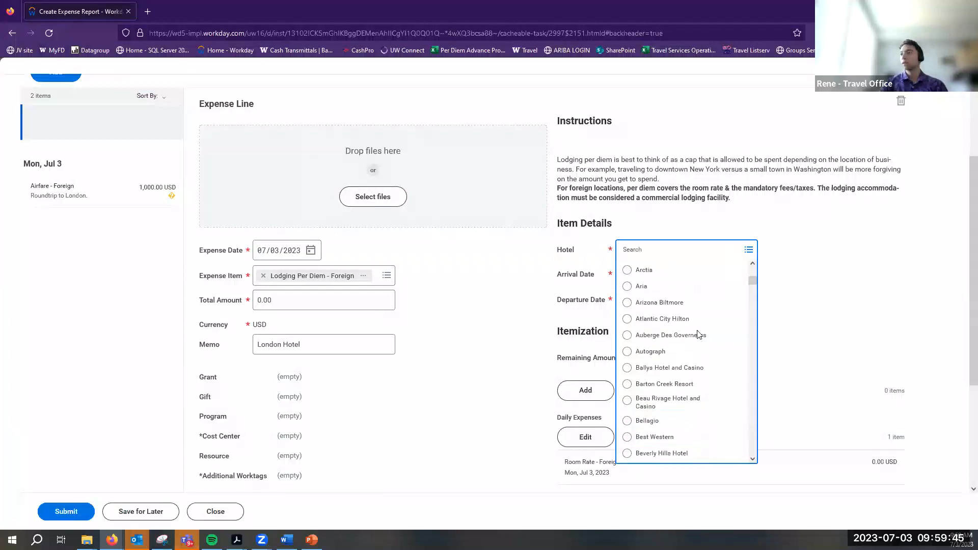
{"action": "scroll", "coordinate": [686, 362], "scroll_direction": "down", "scroll_amount": 3}
{"action": "scroll", "coordinate": [686, 365], "scroll_direction": "down", "scroll_amount": 3}
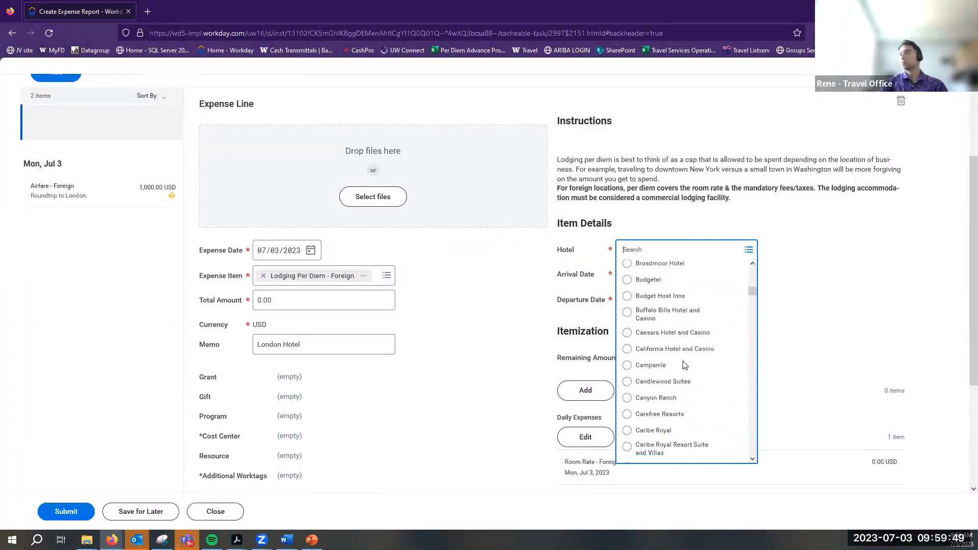
{"action": "scroll", "coordinate": [685, 361], "scroll_direction": "down", "scroll_amount": 2}
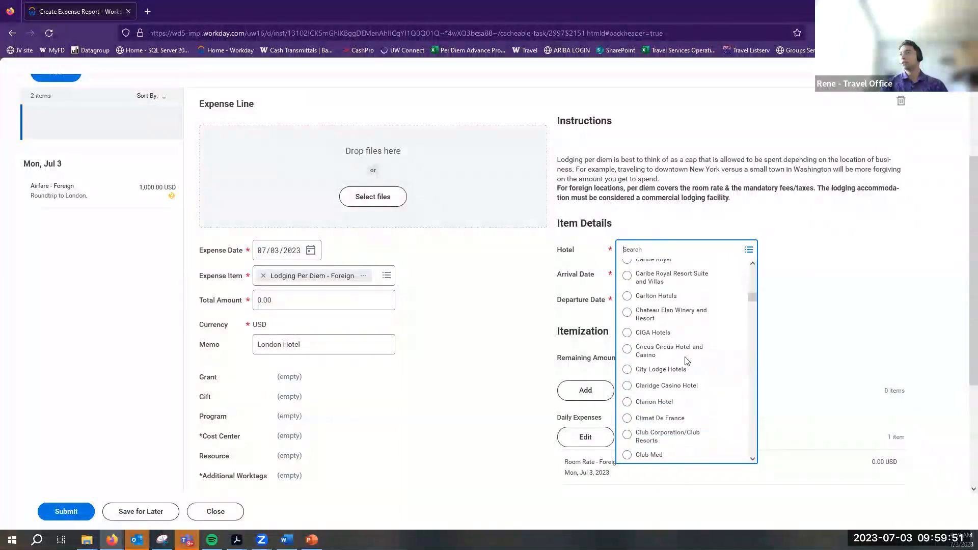
{"action": "scroll", "coordinate": [685, 360], "scroll_direction": "down", "scroll_amount": 1}
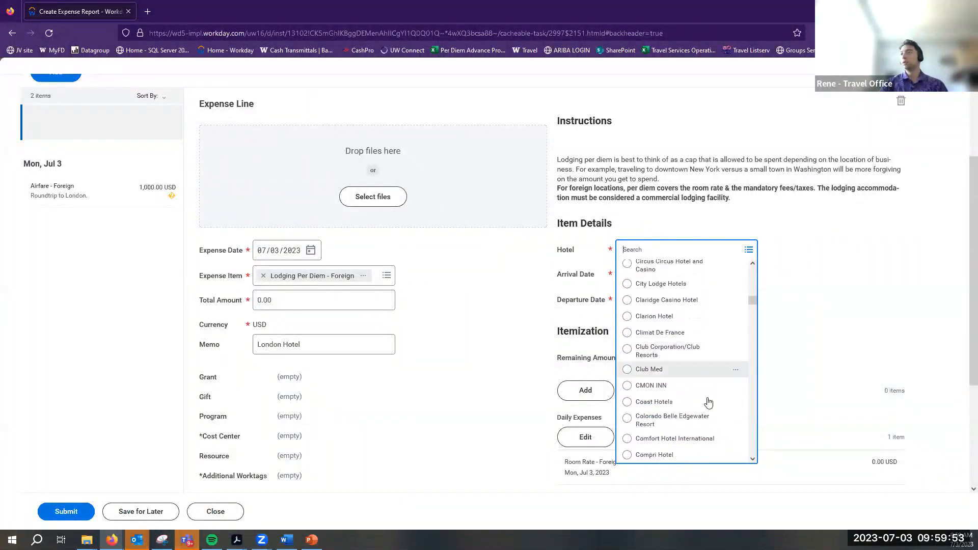
{"action": "scroll", "coordinate": [705, 400], "scroll_direction": "down", "scroll_amount": 3}
{"action": "scroll", "coordinate": [700, 381], "scroll_direction": "down", "scroll_amount": 5}
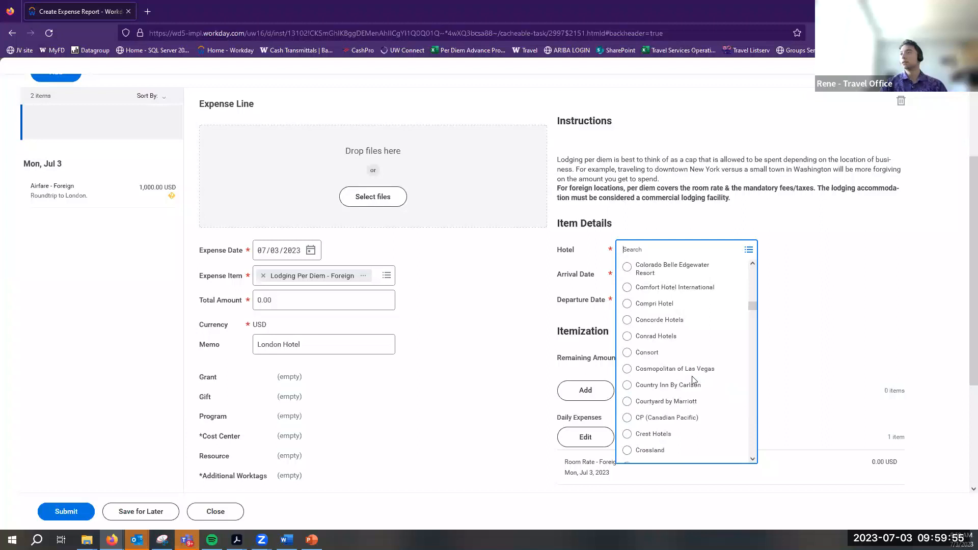
{"action": "scroll", "coordinate": [693, 380], "scroll_direction": "down", "scroll_amount": 6}
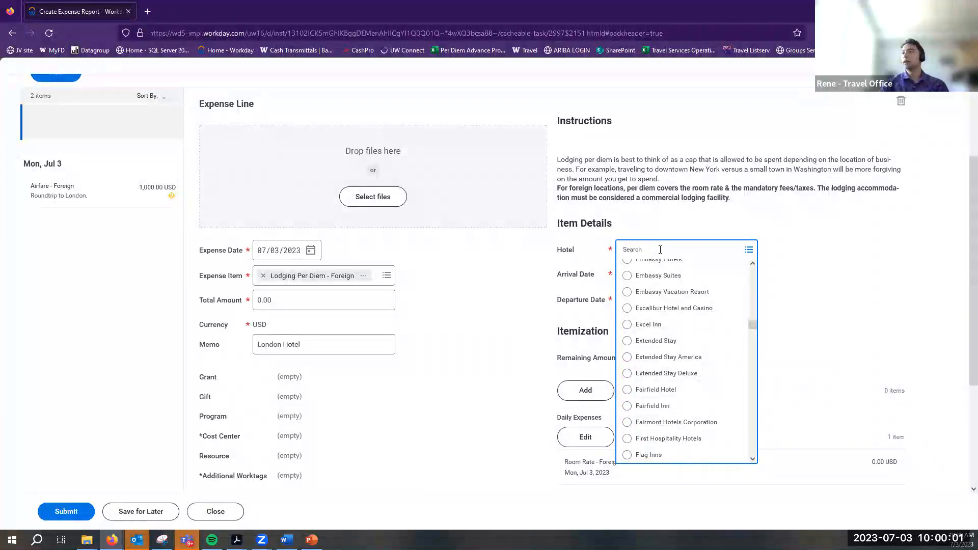
{"action": "type", "text": "Other"}
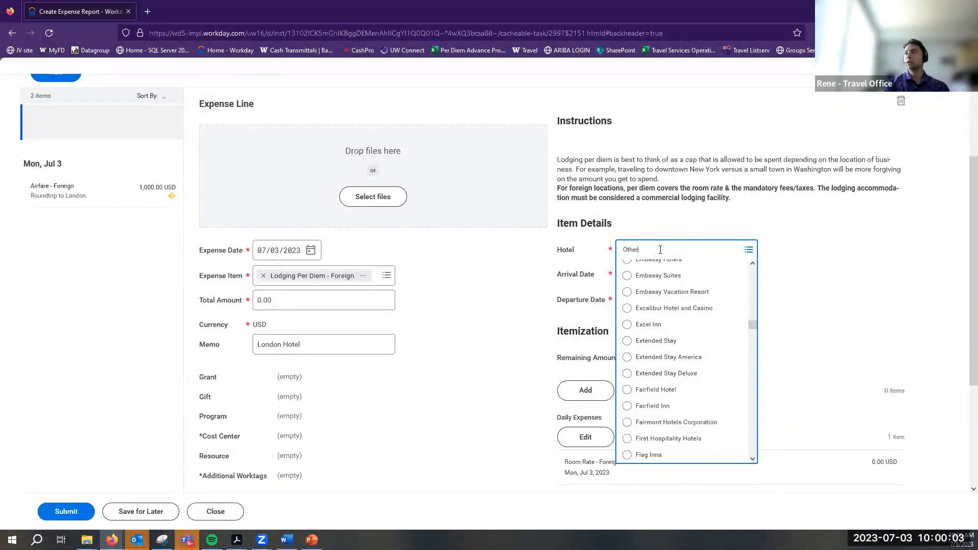
{"action": "key", "text": "Return"}
Replace the Other hotel with Four Seasons
{"action": "left_click", "coordinate": [626, 249]}
{"action": "left_click", "coordinate": [746, 249]}
{"action": "scroll", "coordinate": [713, 380], "scroll_direction": "down", "scroll_amount": 5}
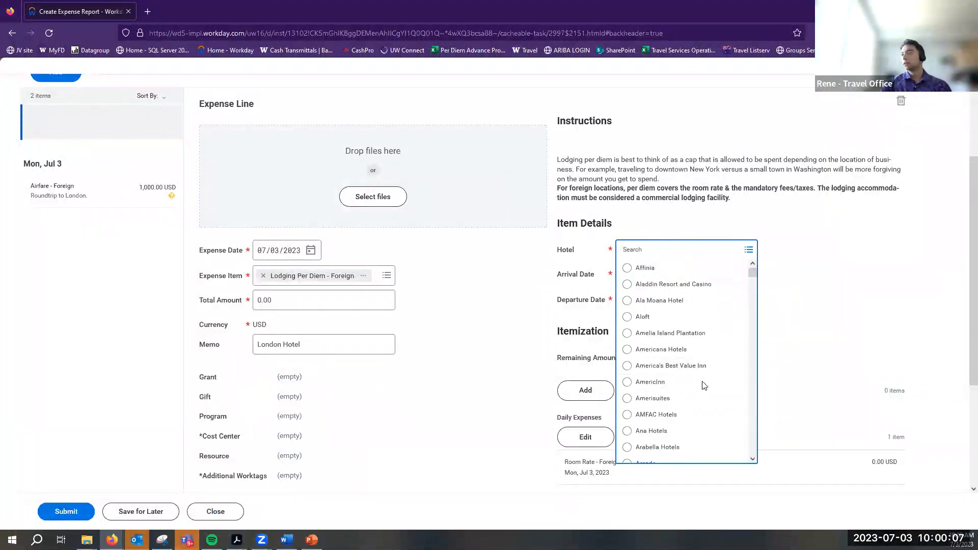
{"action": "scroll", "coordinate": [715, 375], "scroll_direction": "down", "scroll_amount": 10}
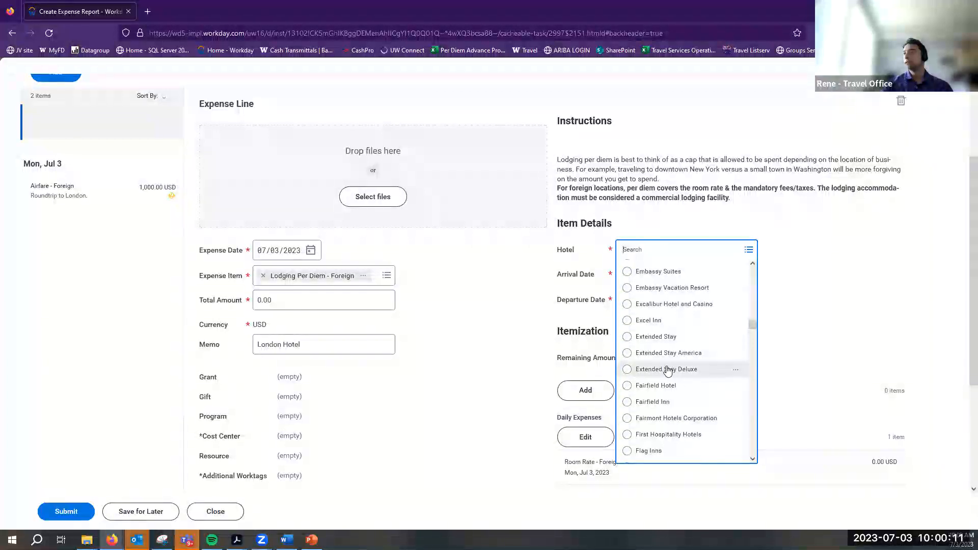
{"action": "scroll", "coordinate": [704, 421], "scroll_direction": "down", "scroll_amount": 3}
{"action": "scroll", "coordinate": [704, 419], "scroll_direction": "up", "scroll_amount": 2}
{"action": "scroll", "coordinate": [682, 422], "scroll_direction": "down", "scroll_amount": 4}
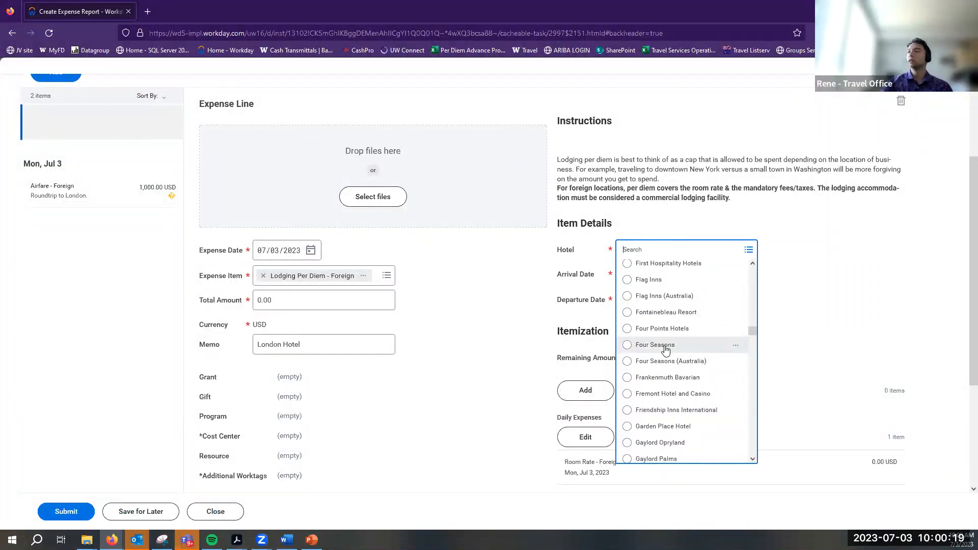
{"action": "left_click", "coordinate": [665, 349]}
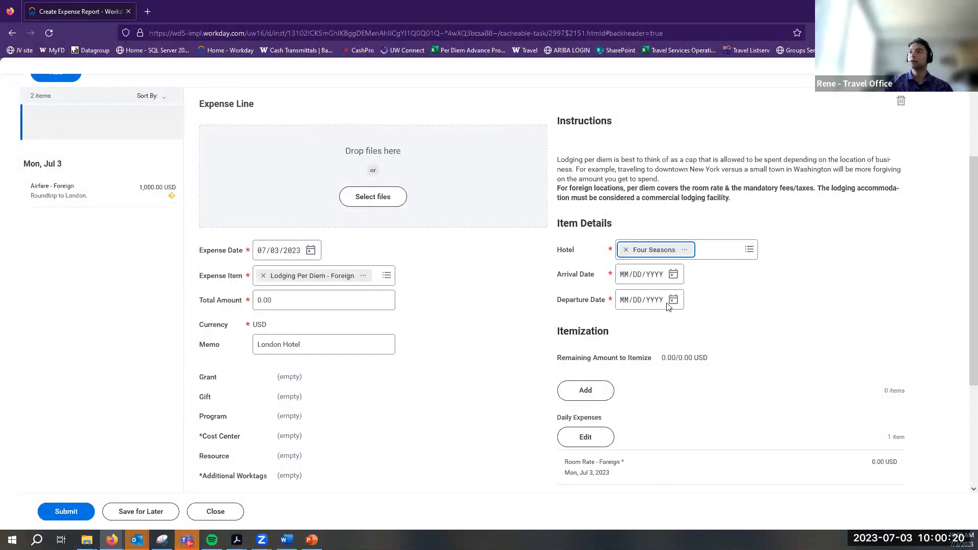
Pick an arrival date of July 10 and a departure date of July 14
{"action": "left_click", "coordinate": [677, 275]}
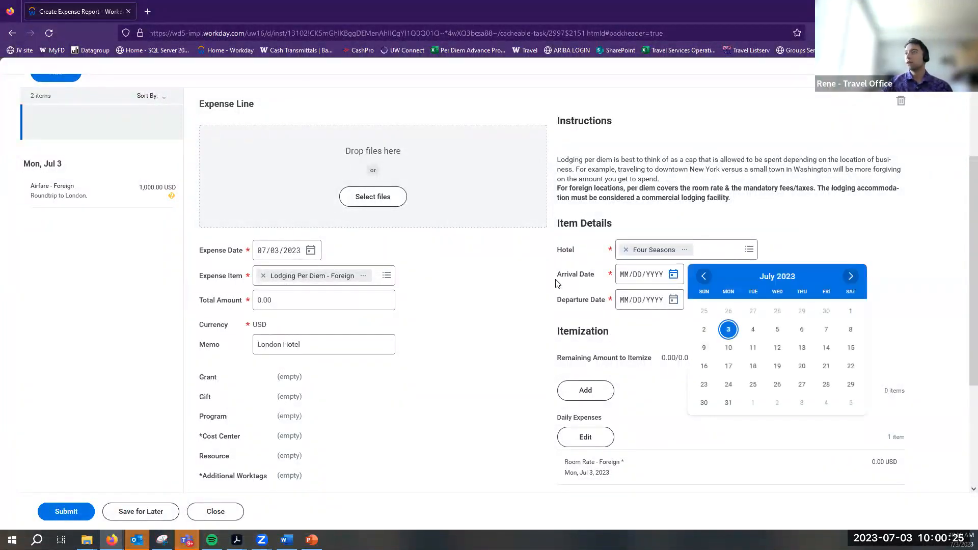
{"action": "left_click", "coordinate": [585, 285]}
{"action": "left_click_drag", "start_coordinate": [568, 319], "coordinate": [547, 283]}
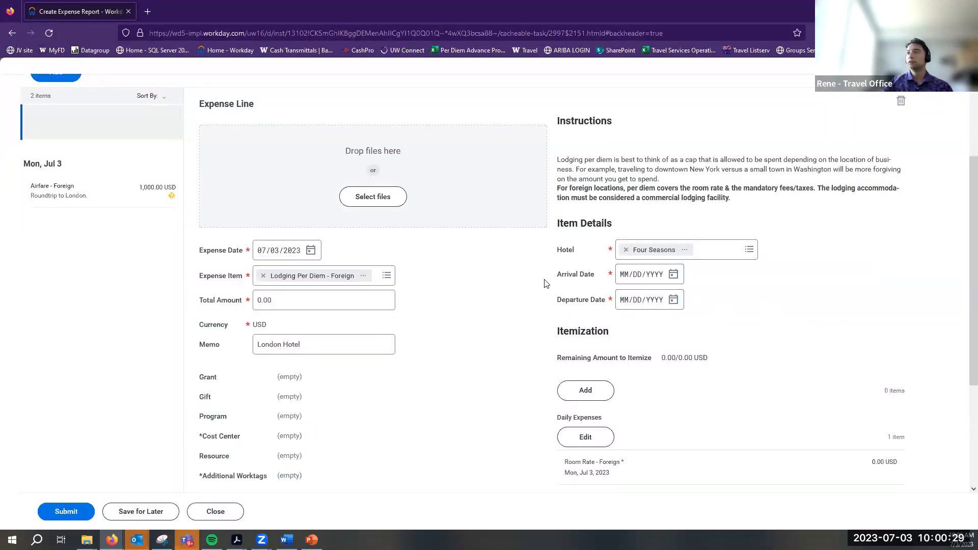
{"action": "left_click", "coordinate": [672, 275]}
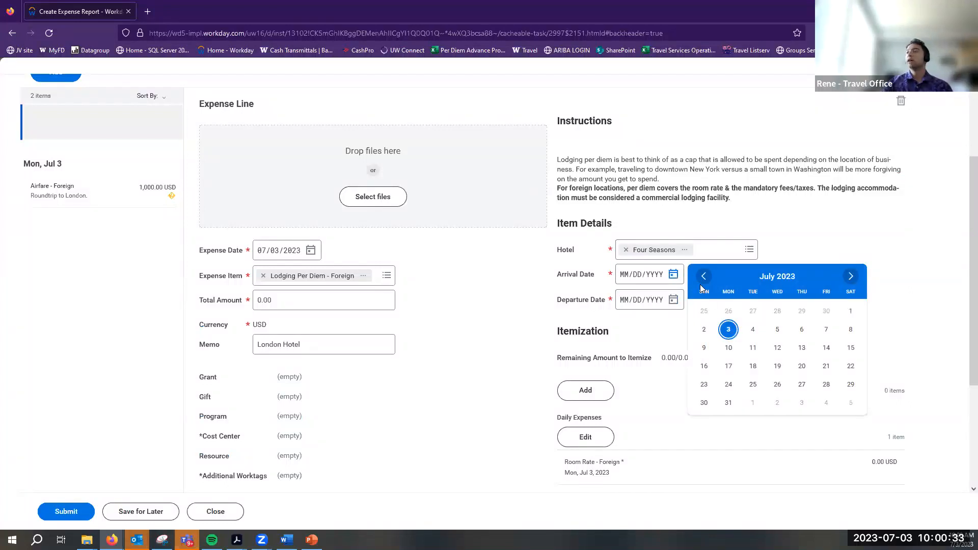
{"action": "left_click", "coordinate": [728, 347]}
{"action": "left_click", "coordinate": [673, 300]}
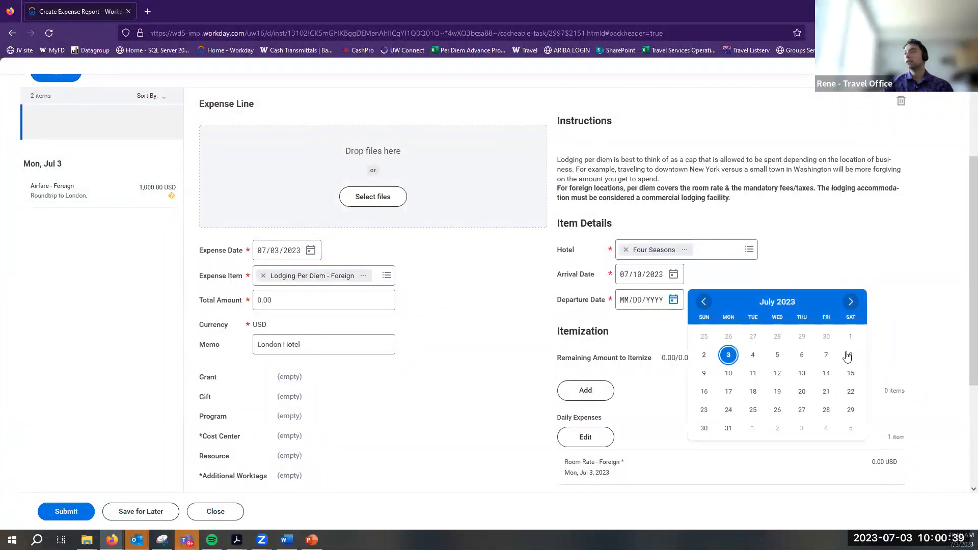
{"action": "left_click", "coordinate": [825, 375]}
Change the stay to arrive July 3 and depart July 7
{"action": "scroll", "coordinate": [646, 405], "scroll_direction": "down", "scroll_amount": 1}
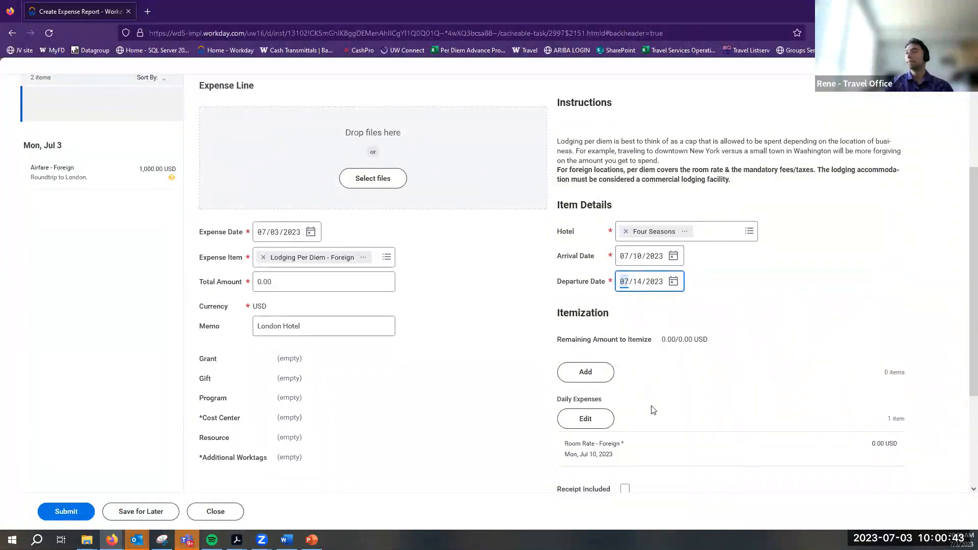
{"action": "scroll", "coordinate": [654, 410], "scroll_direction": "down", "scroll_amount": 1}
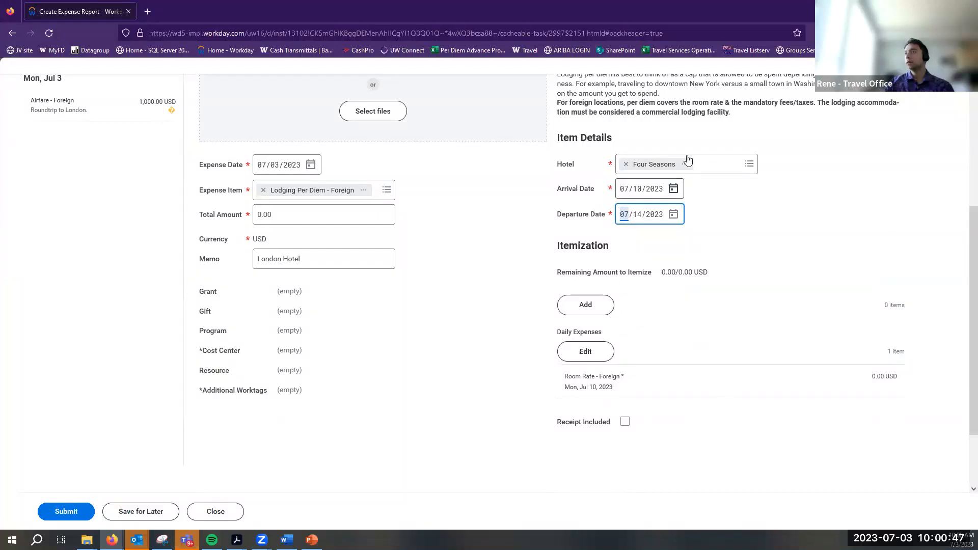
{"action": "left_click", "coordinate": [673, 189]}
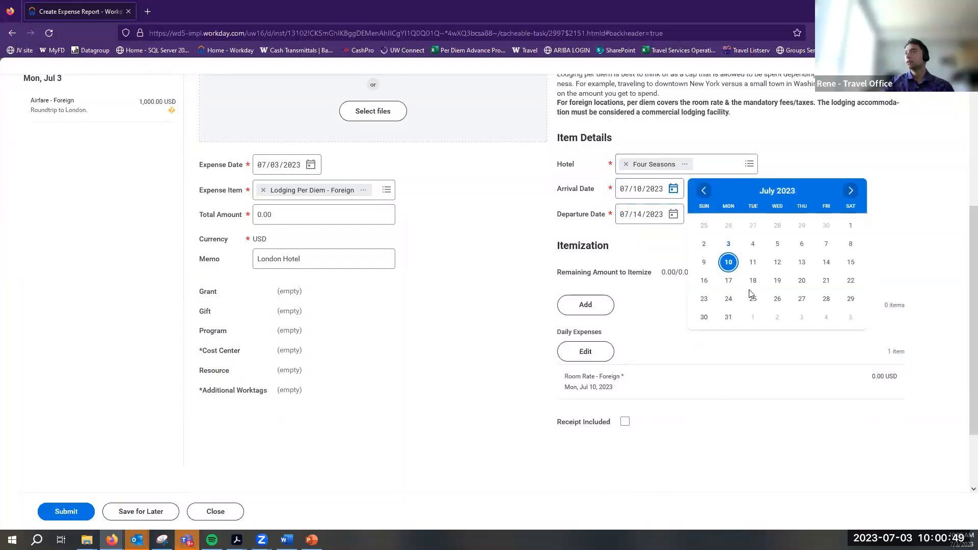
{"action": "left_click", "coordinate": [728, 244]}
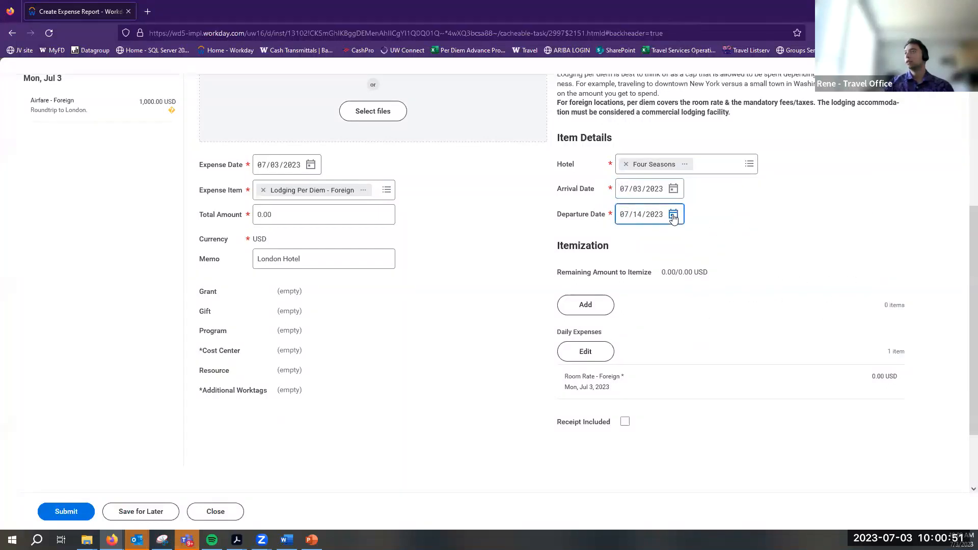
{"action": "left_click", "coordinate": [673, 214]}
{"action": "left_click", "coordinate": [826, 273]}
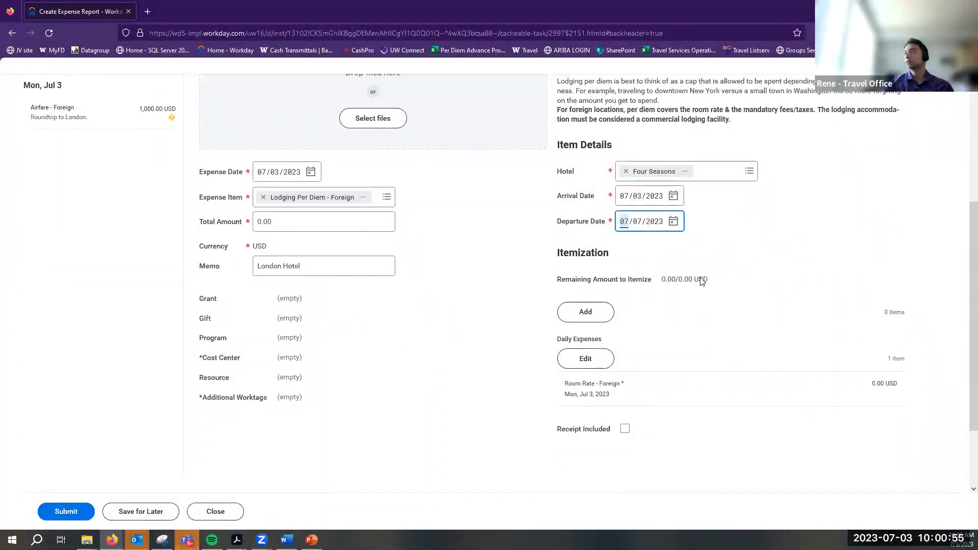
Set arrival to 06/26/2023 and departure to 06/30/2023 from the June 2023 calendars
{"action": "scroll", "coordinate": [700, 279], "scroll_direction": "up", "scroll_amount": 1}
{"action": "left_click", "coordinate": [672, 231]}
{"action": "left_click", "coordinate": [704, 234]}
{"action": "left_click", "coordinate": [728, 341]}
{"action": "left_click", "coordinate": [673, 257]}
{"action": "left_click", "coordinate": [701, 259]}
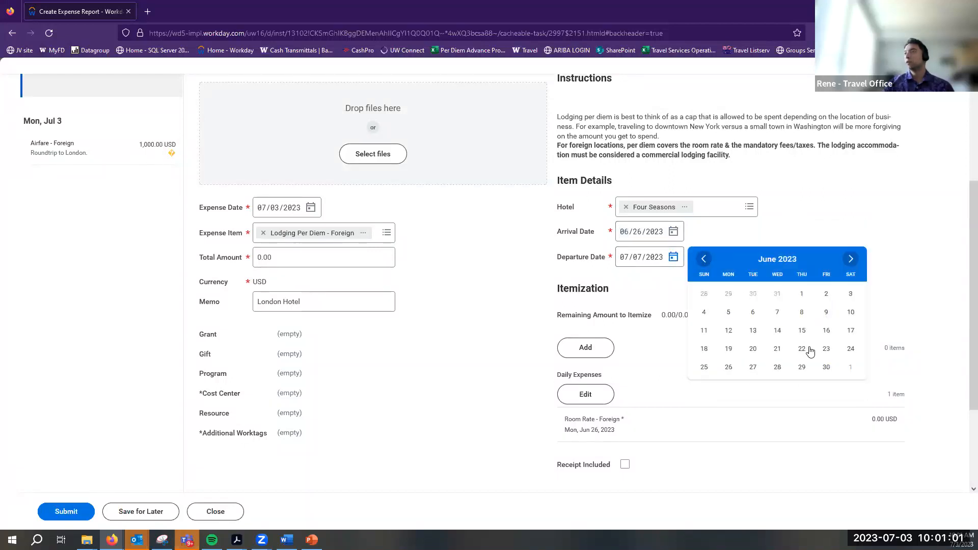
{"action": "left_click", "coordinate": [825, 367]}
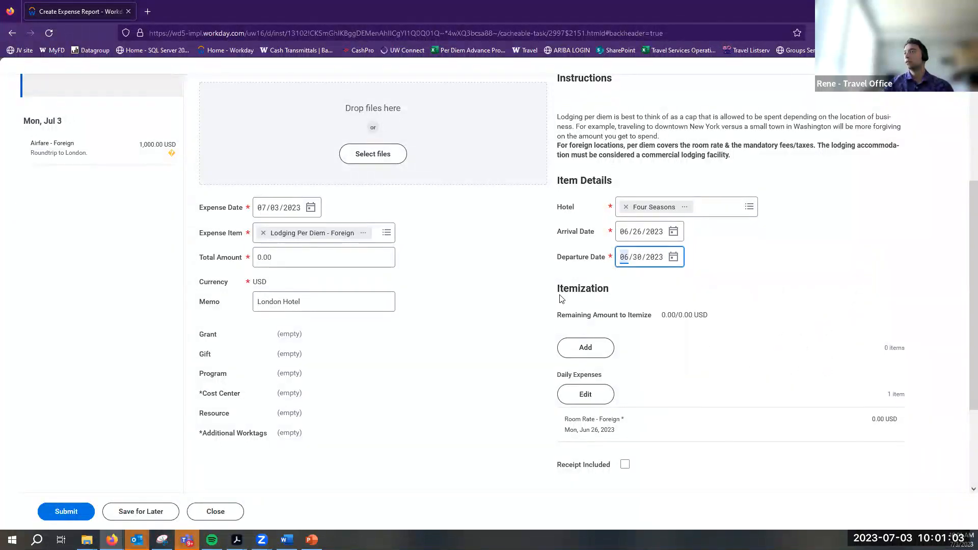
{"action": "scroll", "coordinate": [561, 299], "scroll_direction": "up", "scroll_amount": 3}
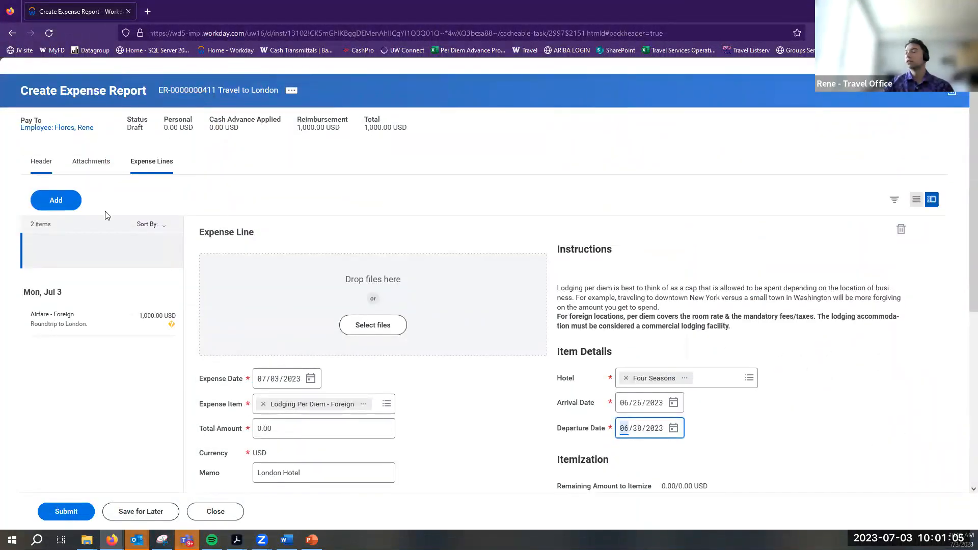
{"action": "left_click", "coordinate": [701, 348]}
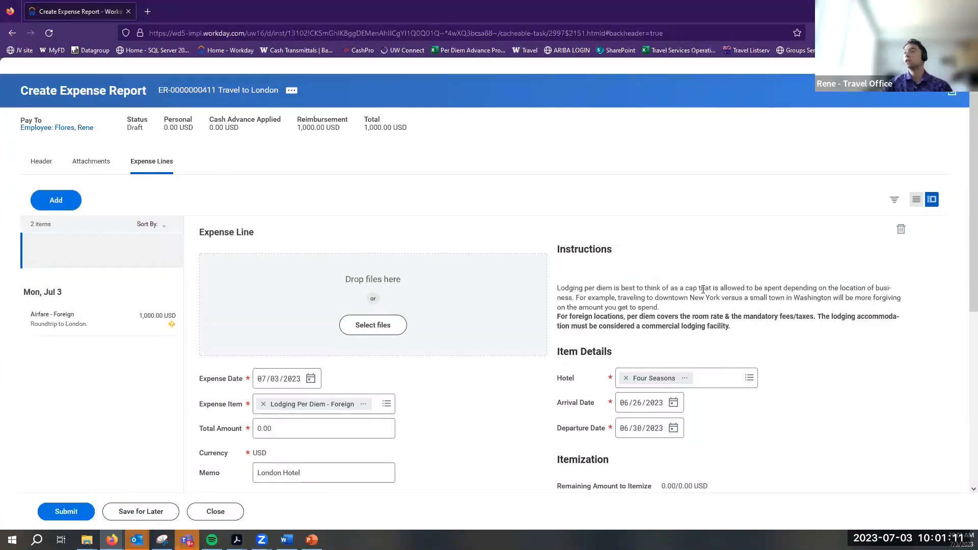
{"action": "scroll", "coordinate": [703, 289], "scroll_direction": "down", "scroll_amount": 6}
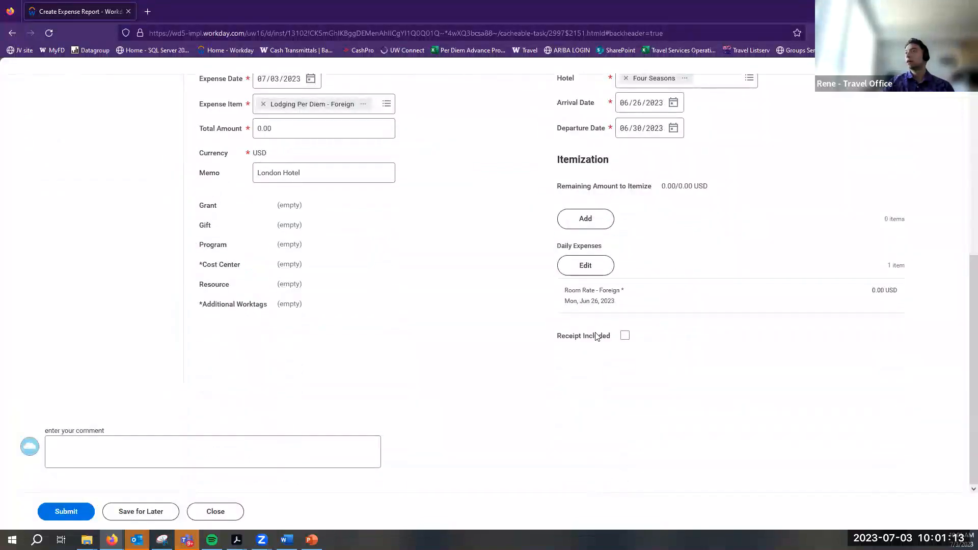
{"action": "scroll", "coordinate": [593, 333], "scroll_direction": "up", "scroll_amount": 1}
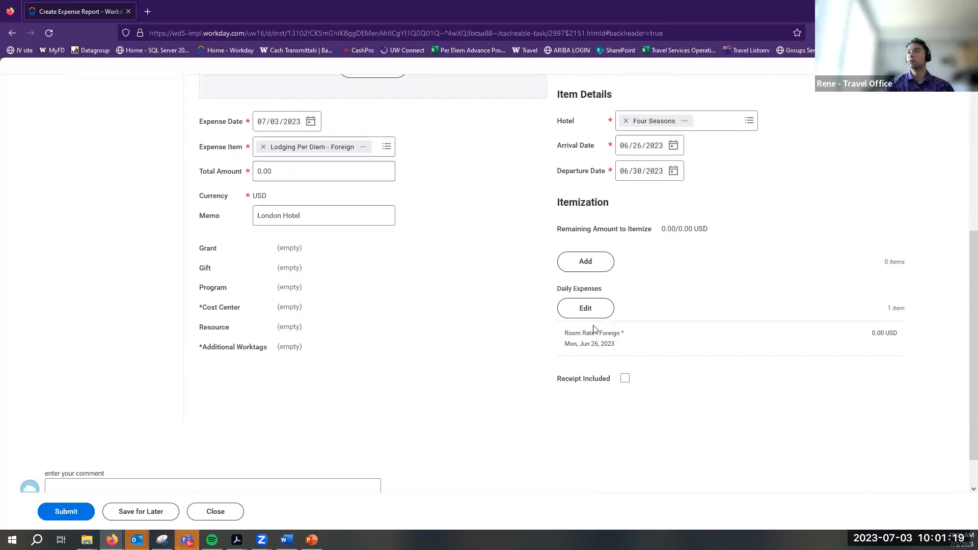
{"action": "left_click", "coordinate": [587, 309]}
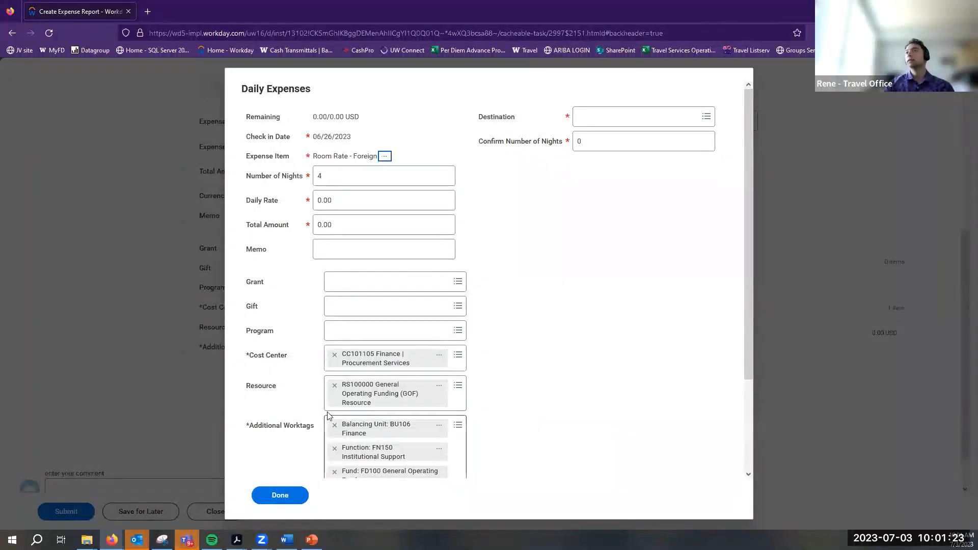
Set the room-rate destination to LONDON, United Kingdom and confirm 4 nights
{"action": "left_click", "coordinate": [606, 219]}
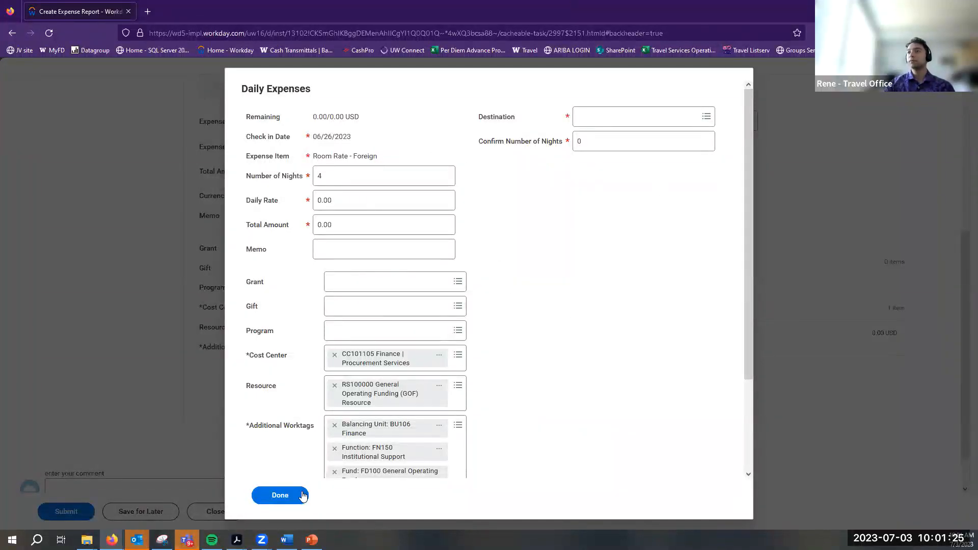
{"action": "scroll", "coordinate": [611, 278], "scroll_direction": "down", "scroll_amount": 3}
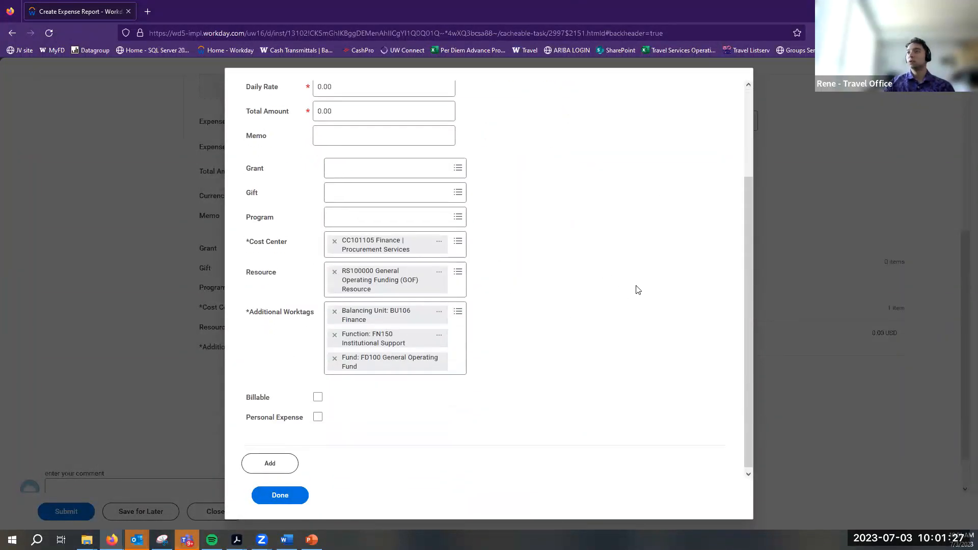
{"action": "scroll", "coordinate": [638, 288], "scroll_direction": "up", "scroll_amount": 3}
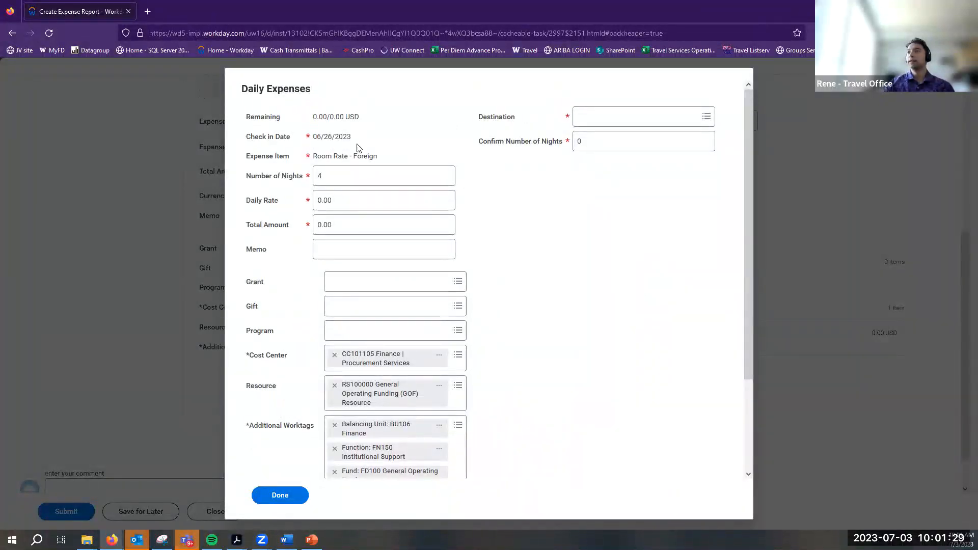
{"action": "left_click", "coordinate": [656, 112]}
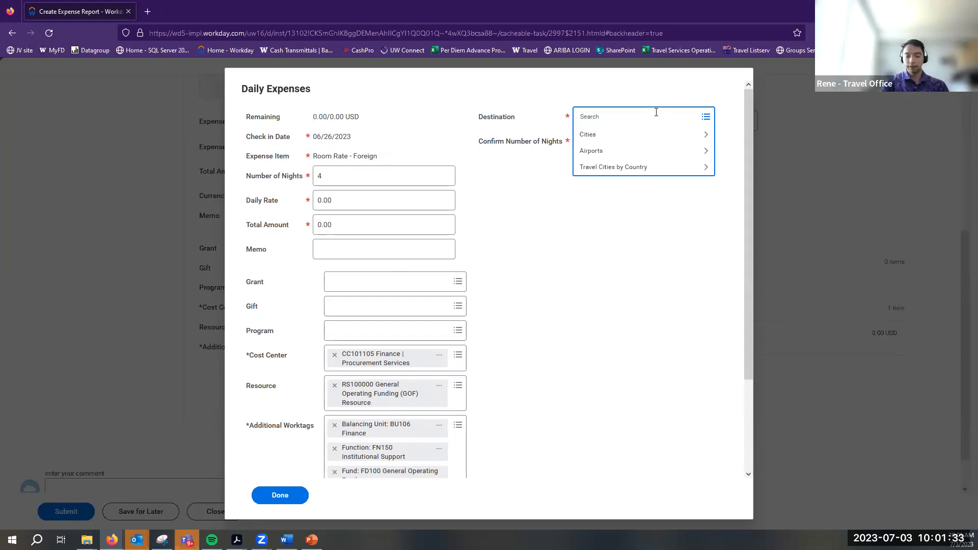
{"action": "key", "text": "Return"}
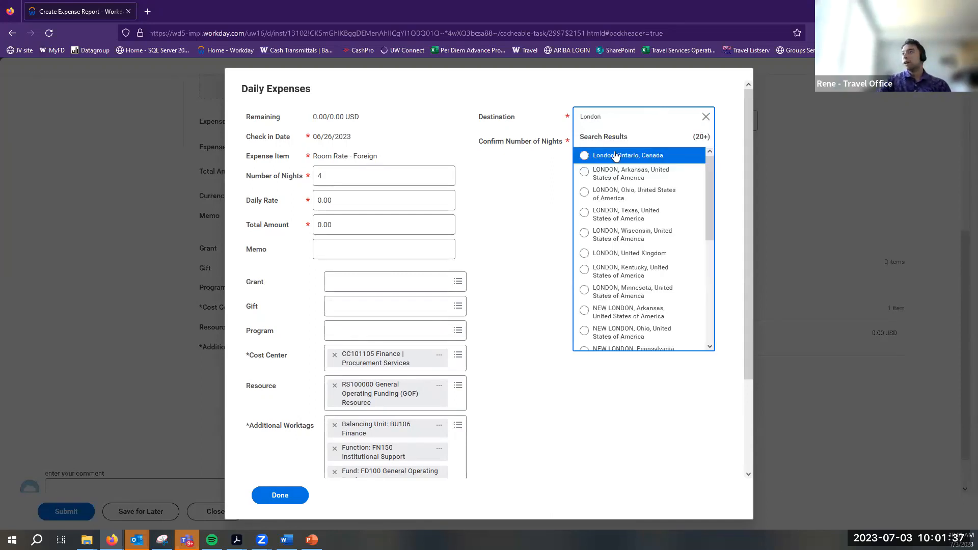
{"action": "left_click", "coordinate": [638, 253]}
{"action": "key", "text": "Tab"}
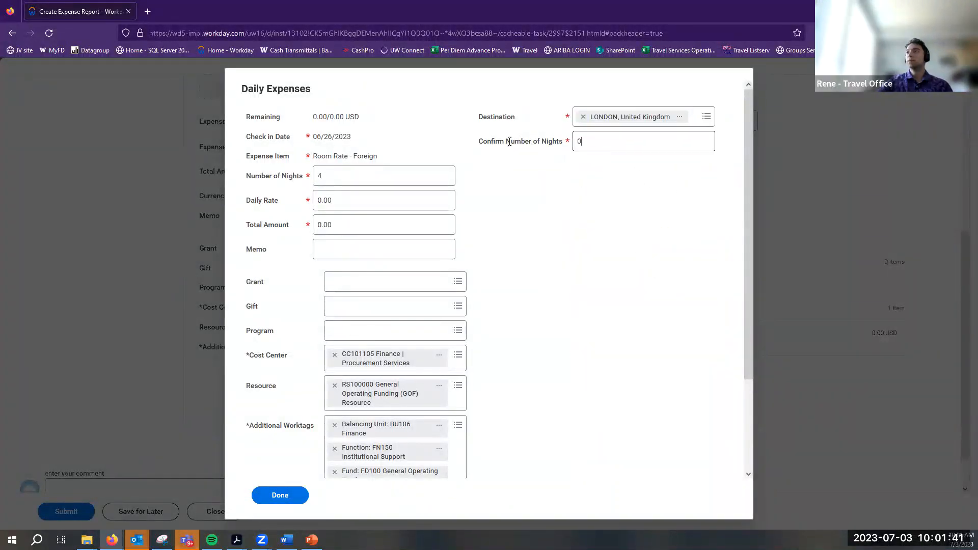
{"action": "type", "text": "4"}
{"action": "left_click", "coordinate": [350, 201]}
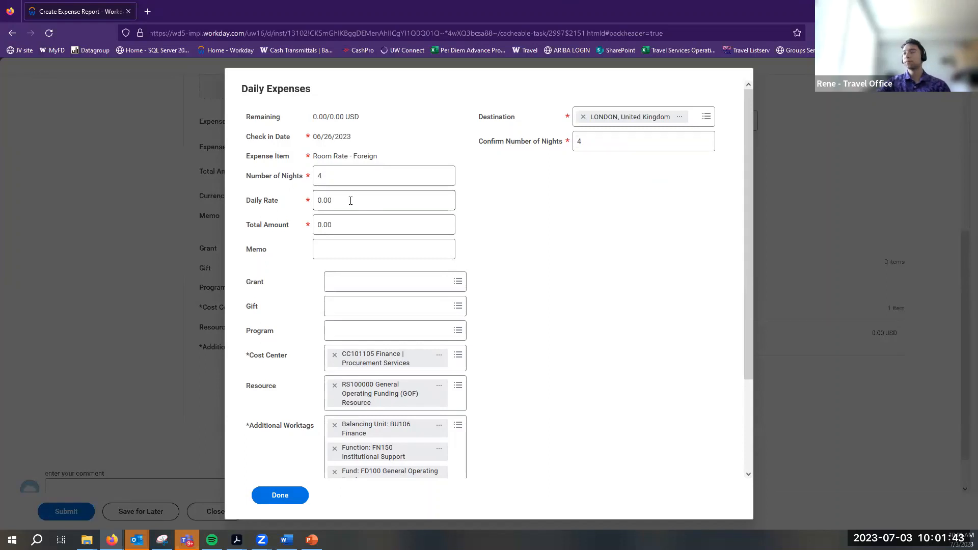
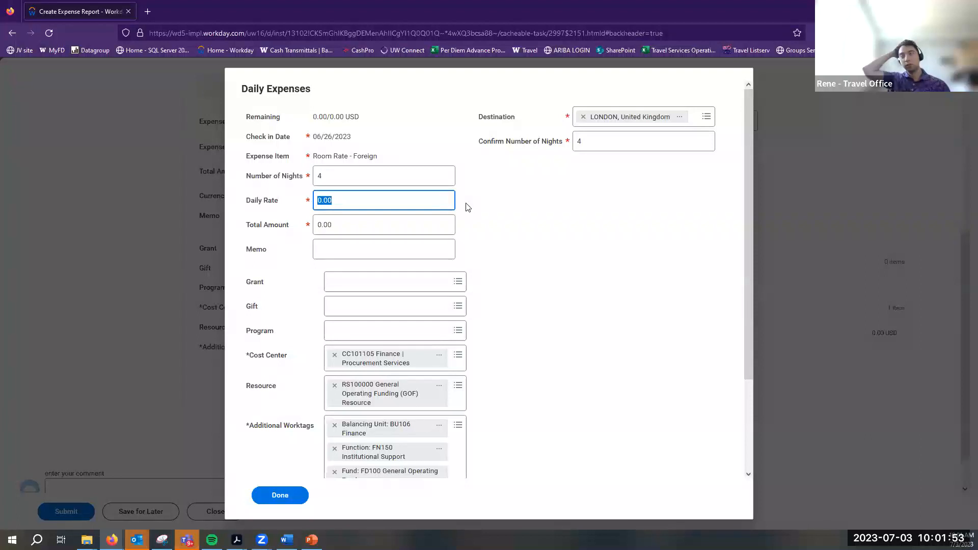
Add a trial daily expense line with Room Tax as the expense item
{"action": "left_click", "coordinate": [481, 211]}
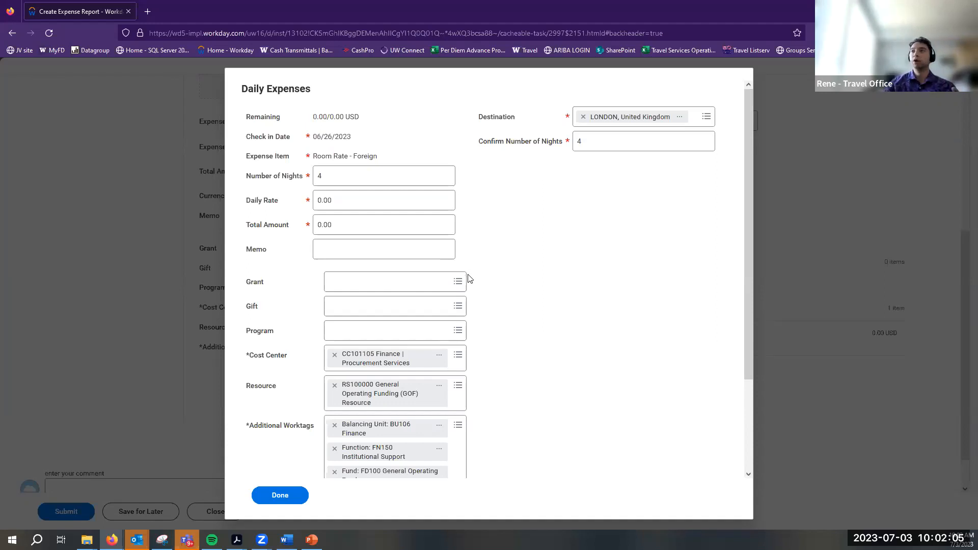
{"action": "scroll", "coordinate": [460, 300], "scroll_direction": "down", "scroll_amount": 3}
{"action": "scroll", "coordinate": [405, 397], "scroll_direction": "up", "scroll_amount": 3}
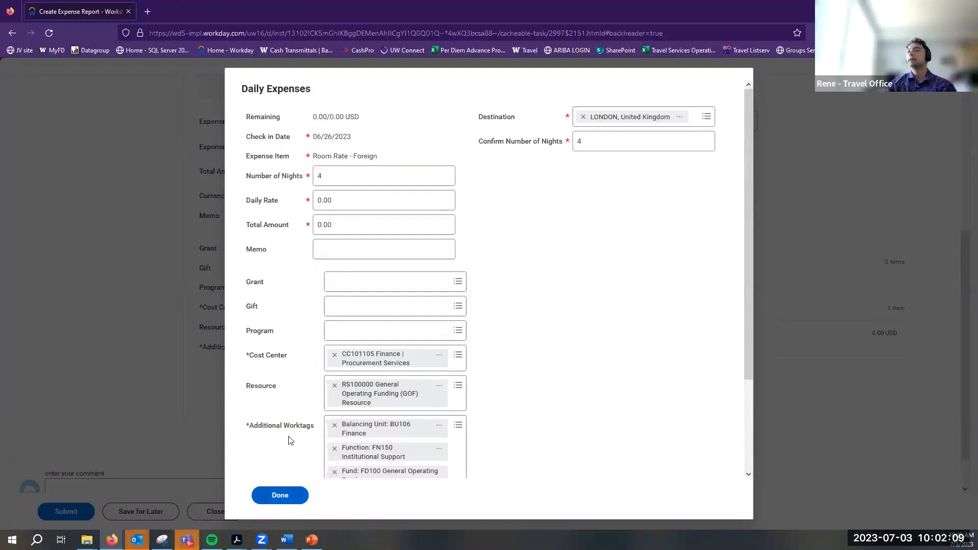
{"action": "scroll", "coordinate": [290, 440], "scroll_direction": "down", "scroll_amount": 3}
{"action": "left_click", "coordinate": [271, 463]}
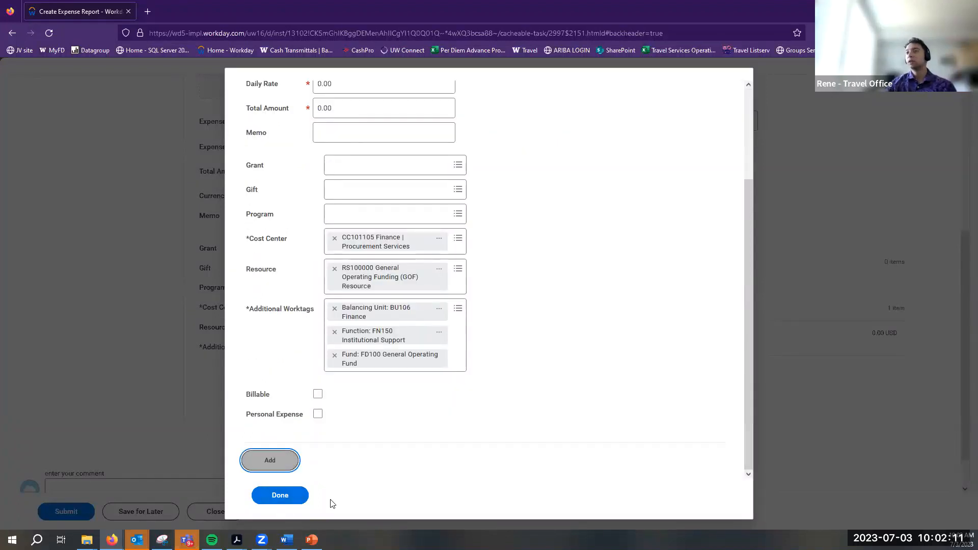
{"action": "scroll", "coordinate": [559, 394], "scroll_direction": "up", "scroll_amount": 8}
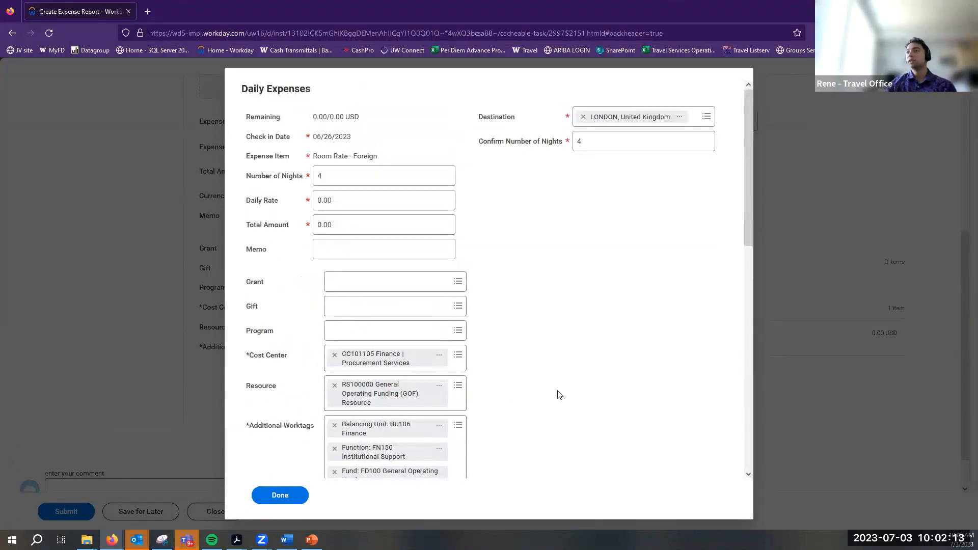
{"action": "scroll", "coordinate": [559, 394], "scroll_direction": "down", "scroll_amount": 5}
{"action": "left_click", "coordinate": [355, 370]}
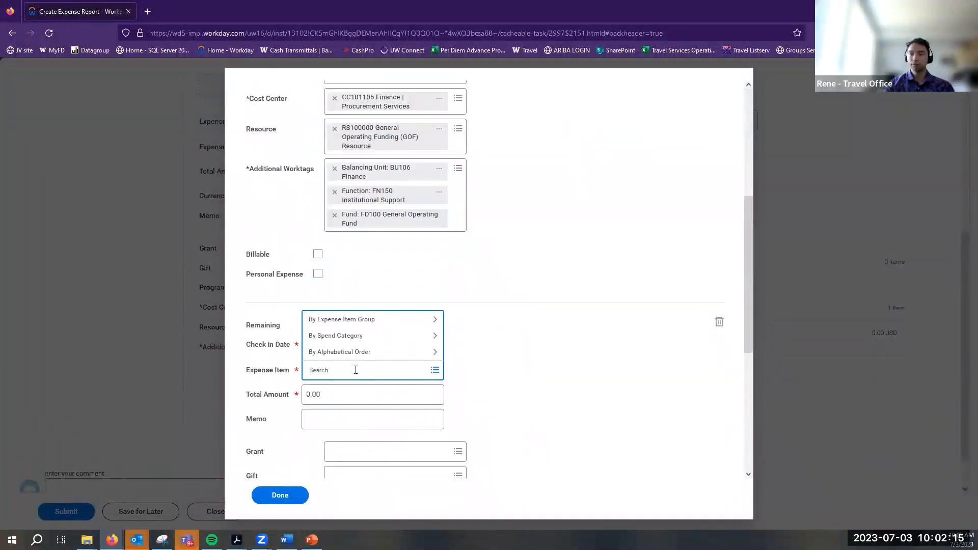
{"action": "type", "text": "Room ta"}
{"action": "key", "text": "Return"}
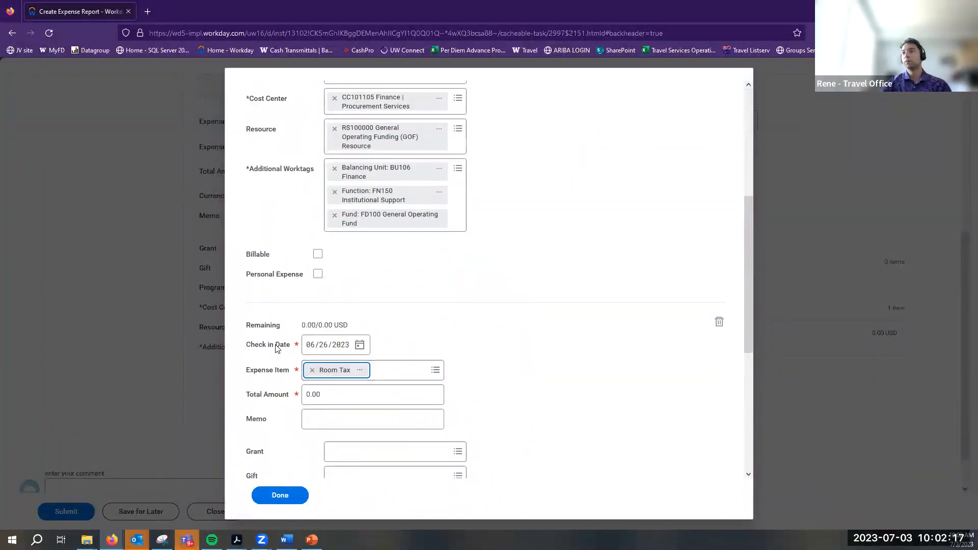
{"action": "left_click", "coordinate": [625, 367]}
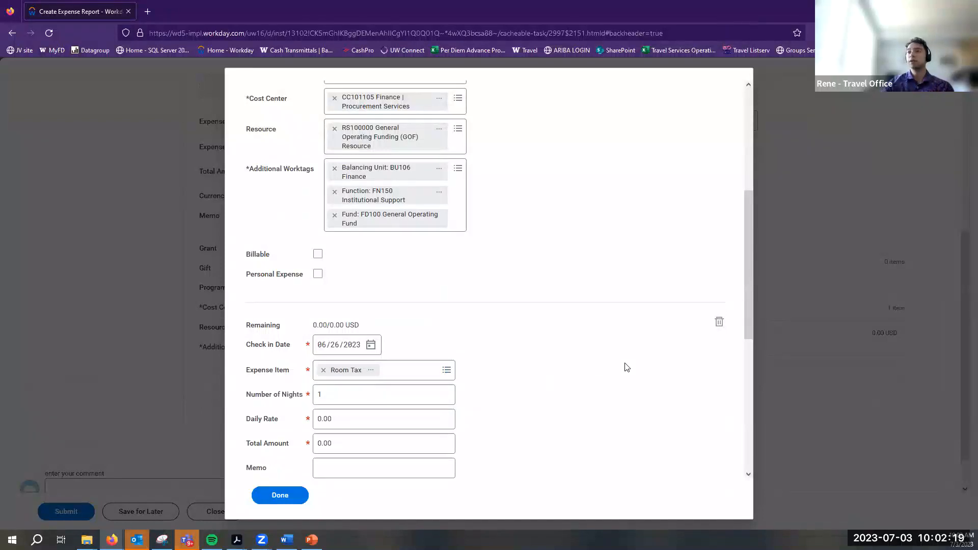
Delete the trial Room Tax line from the itemization
{"action": "scroll", "coordinate": [408, 400], "scroll_direction": "down", "scroll_amount": 1}
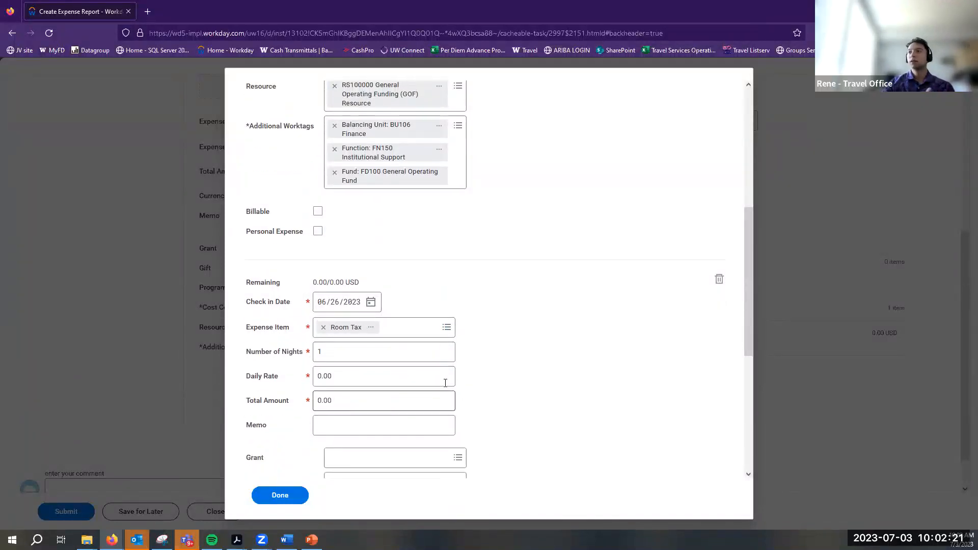
{"action": "left_click", "coordinate": [387, 384]}
{"action": "scroll", "coordinate": [611, 357], "scroll_direction": "down", "scroll_amount": 6}
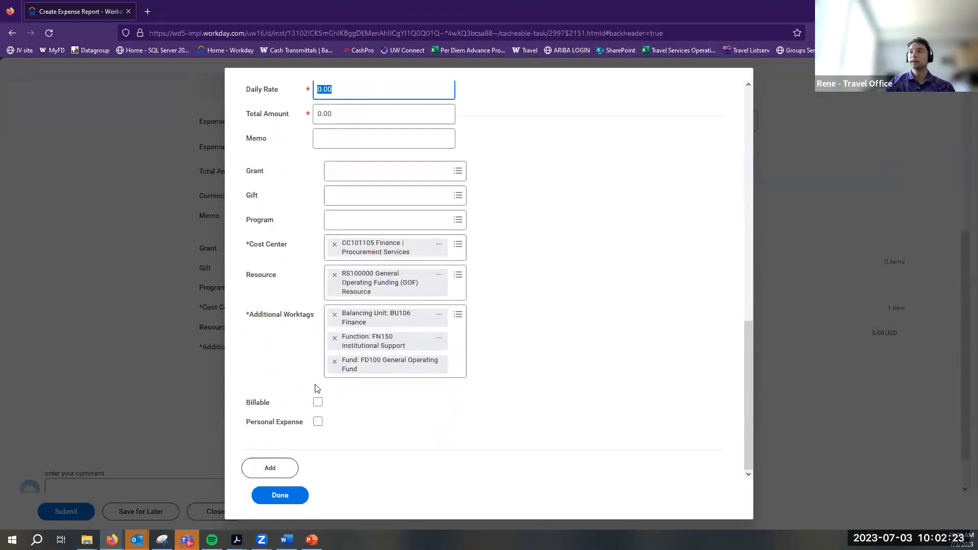
{"action": "scroll", "coordinate": [611, 357], "scroll_direction": "up", "scroll_amount": 8}
{"action": "left_click", "coordinate": [719, 378]}
{"action": "scroll", "coordinate": [430, 373], "scroll_direction": "up", "scroll_amount": 3}
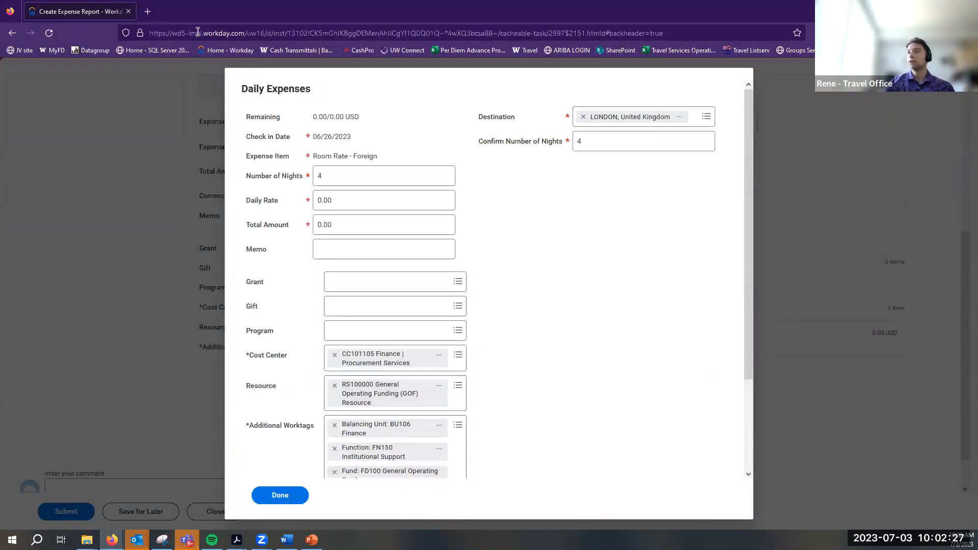
{"action": "scroll", "coordinate": [403, 250], "scroll_direction": "down", "scroll_amount": 3}
Add and remove a trial Laundry line, then set the room rate's daily rate to 600
{"action": "left_click", "coordinate": [271, 460]}
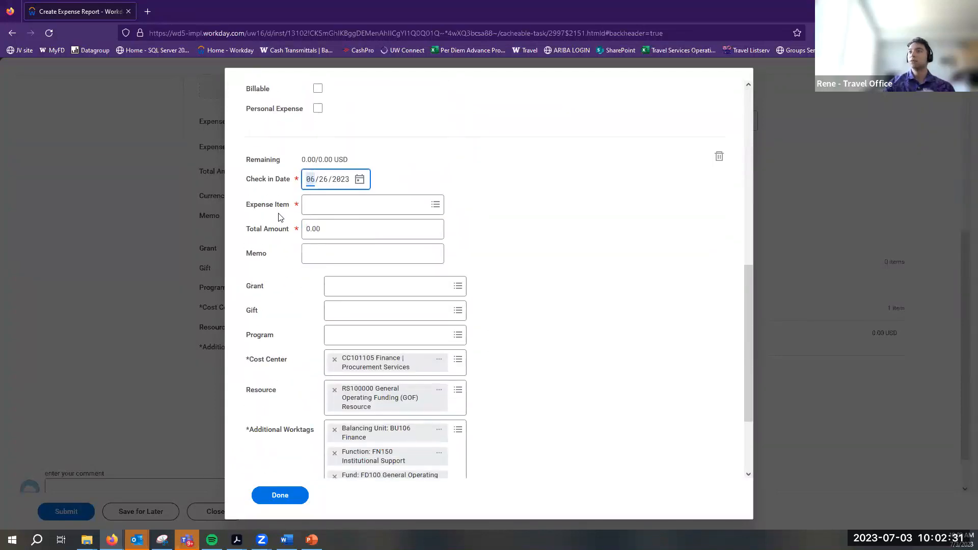
{"action": "left_click", "coordinate": [320, 202]}
{"action": "type", "text": "Laundry"}
{"action": "key", "text": "Return"}
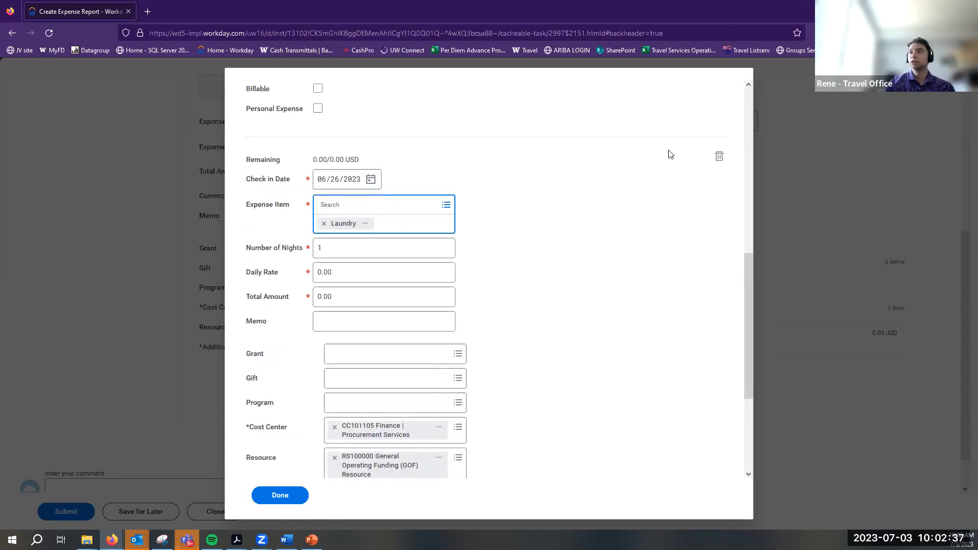
{"action": "left_click", "coordinate": [717, 156]}
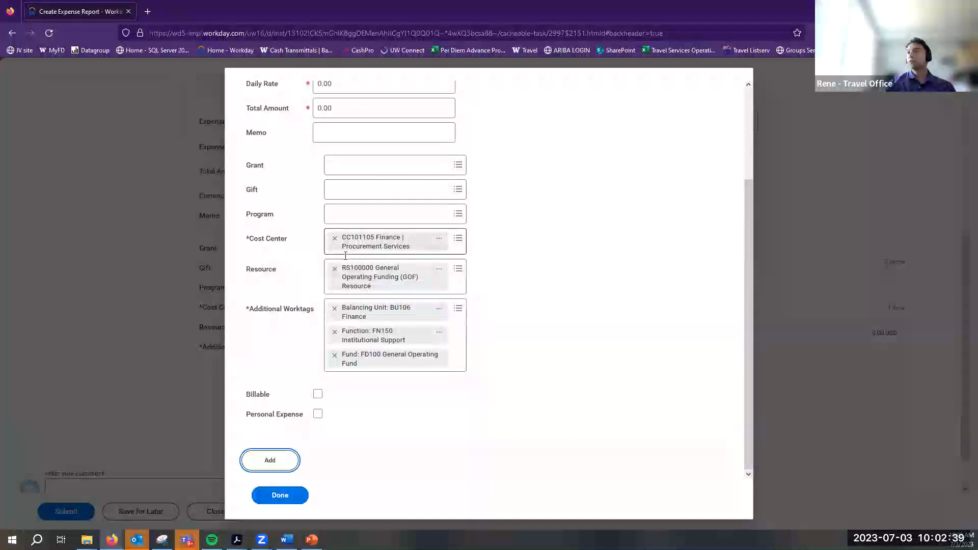
{"action": "left_click", "coordinate": [384, 201]}
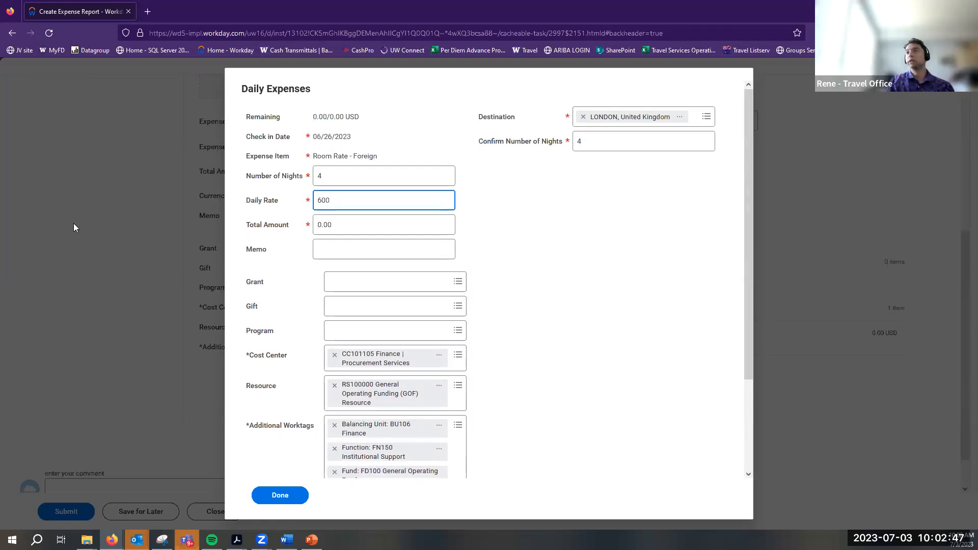
Commit the 600.00 daily rate for a 2,400.00 total and finish the itemization
{"action": "left_click", "coordinate": [318, 247]}
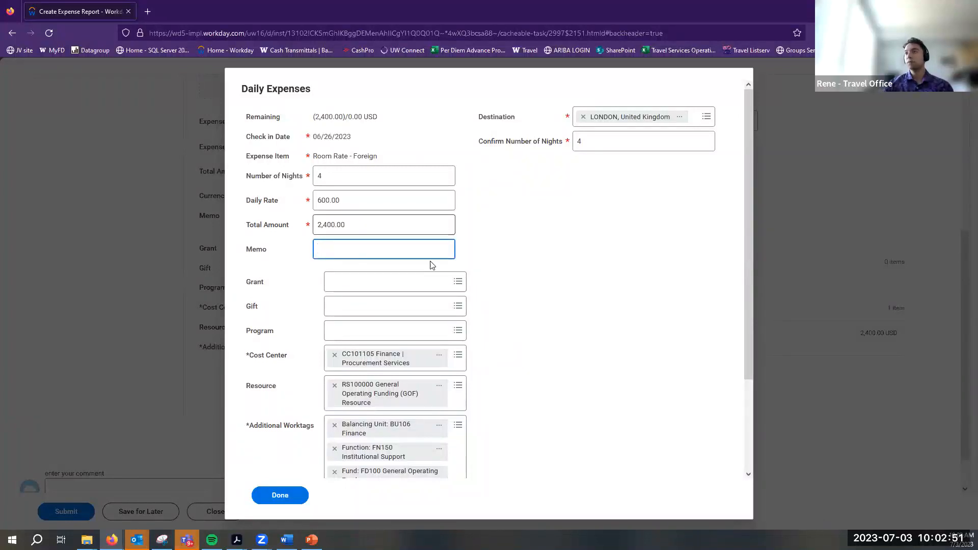
{"action": "scroll", "coordinate": [460, 281], "scroll_direction": "down", "scroll_amount": 3}
{"action": "left_click", "coordinate": [276, 503]}
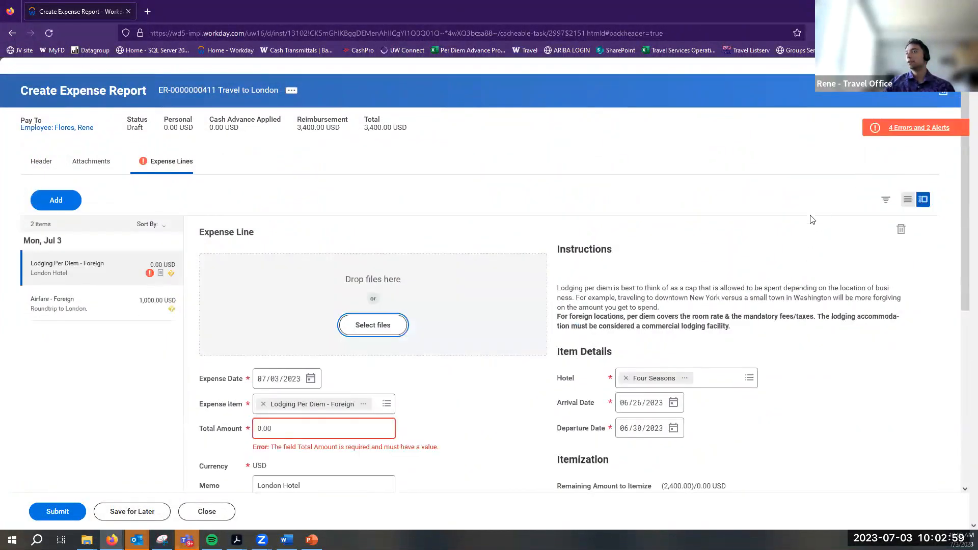
{"action": "scroll", "coordinate": [810, 218], "scroll_direction": "down", "scroll_amount": 5}
Review error 4: the nightly rate exceeds the 353.00 USD maximum by 247
{"action": "left_click", "coordinate": [916, 128]}
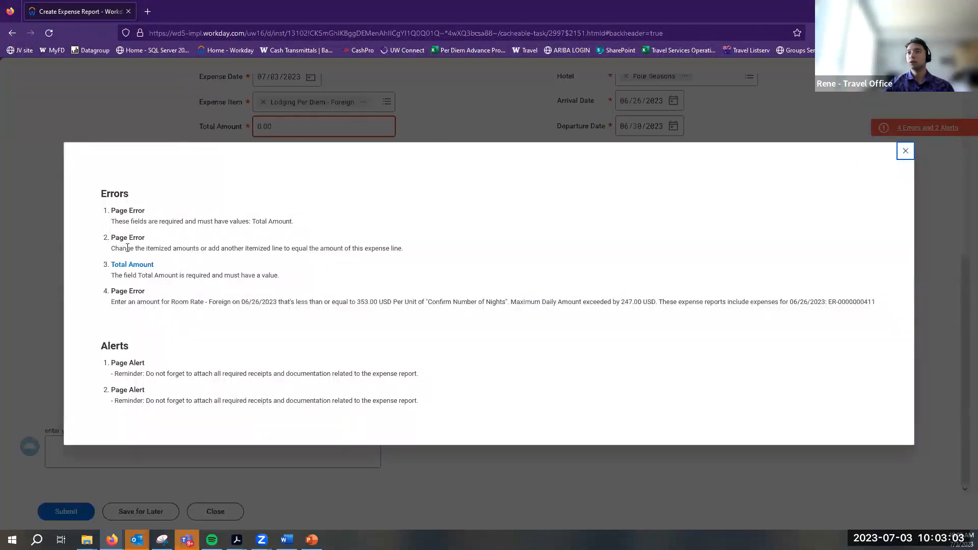
{"action": "left_click_drag", "start_coordinate": [115, 303], "coordinate": [886, 312]}
{"action": "left_click", "coordinate": [307, 299]}
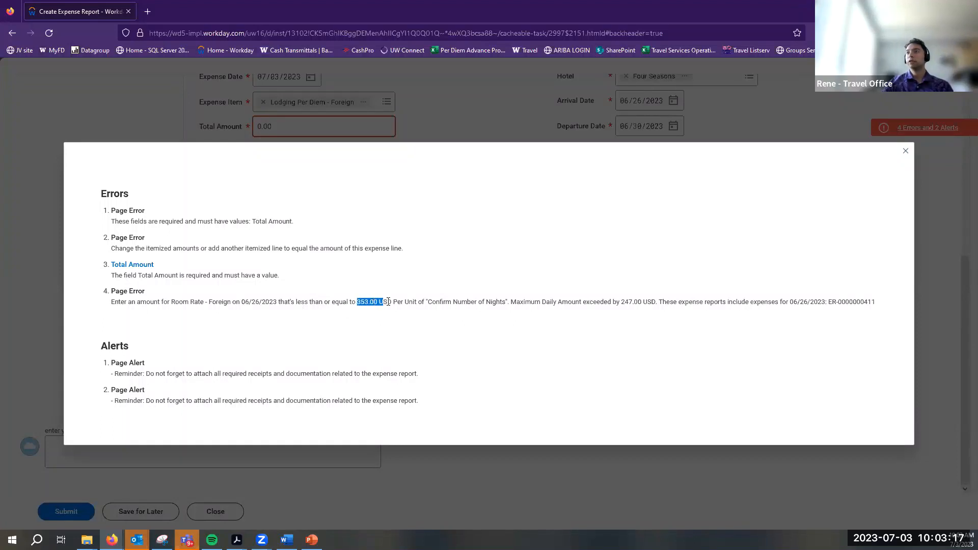
{"action": "left_click_drag", "start_coordinate": [395, 302], "coordinate": [453, 319]}
{"action": "left_click", "coordinate": [455, 318]}
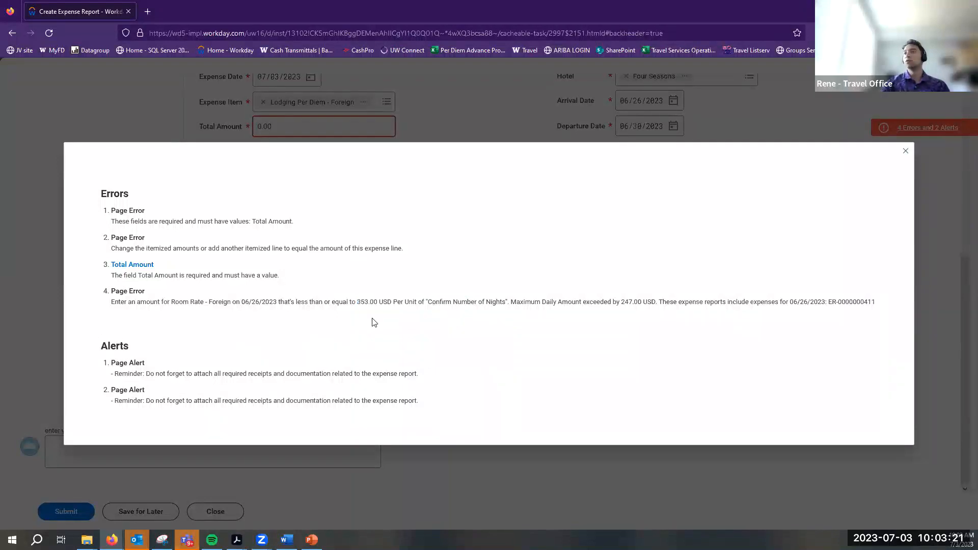
{"action": "triple_click", "coordinate": [364, 305]}
{"action": "double_click", "coordinate": [363, 305]}
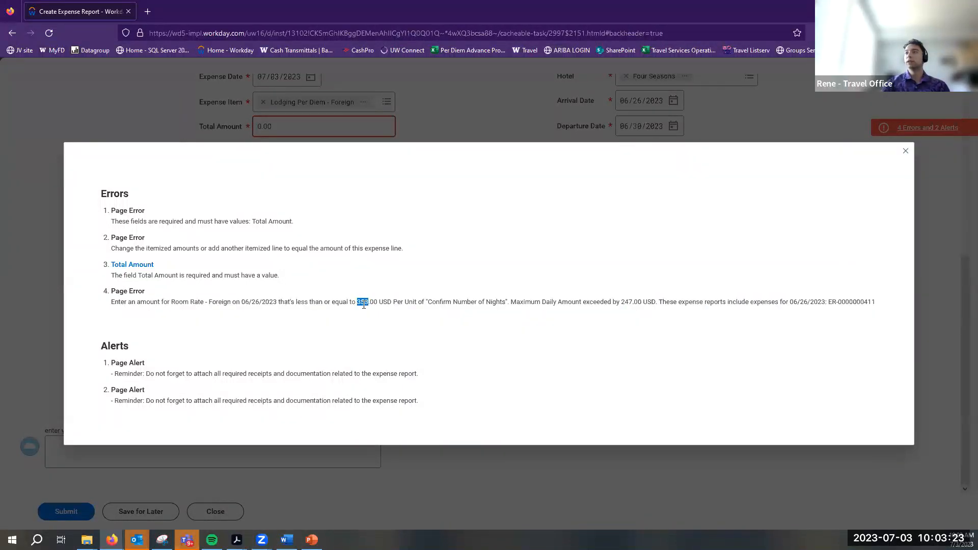
{"action": "double_click", "coordinate": [626, 303]}
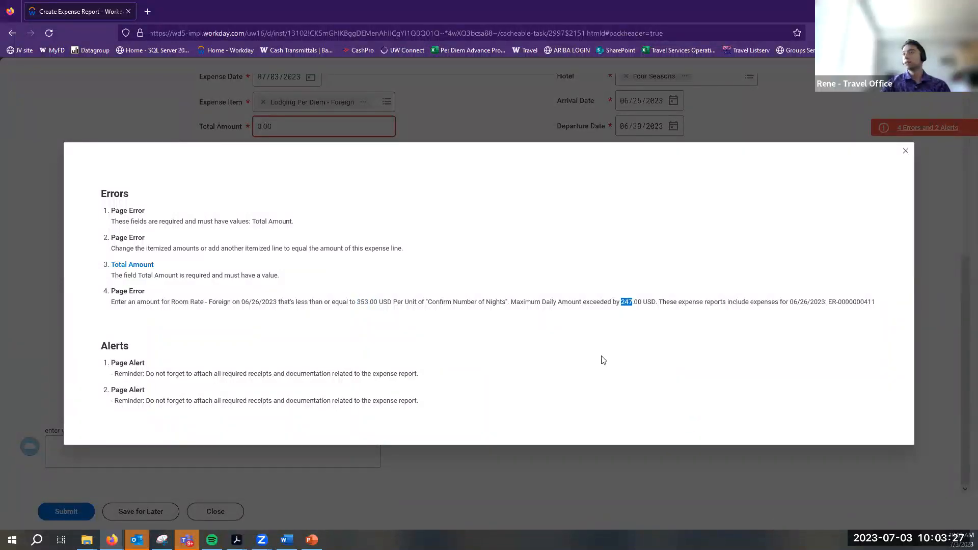
{"action": "left_click", "coordinate": [370, 484]}
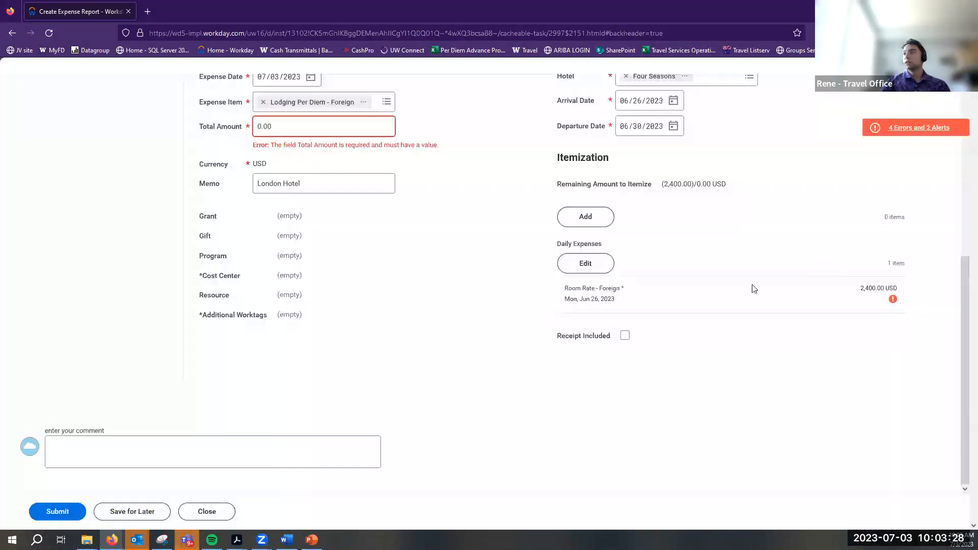
{"action": "left_click", "coordinate": [589, 276]}
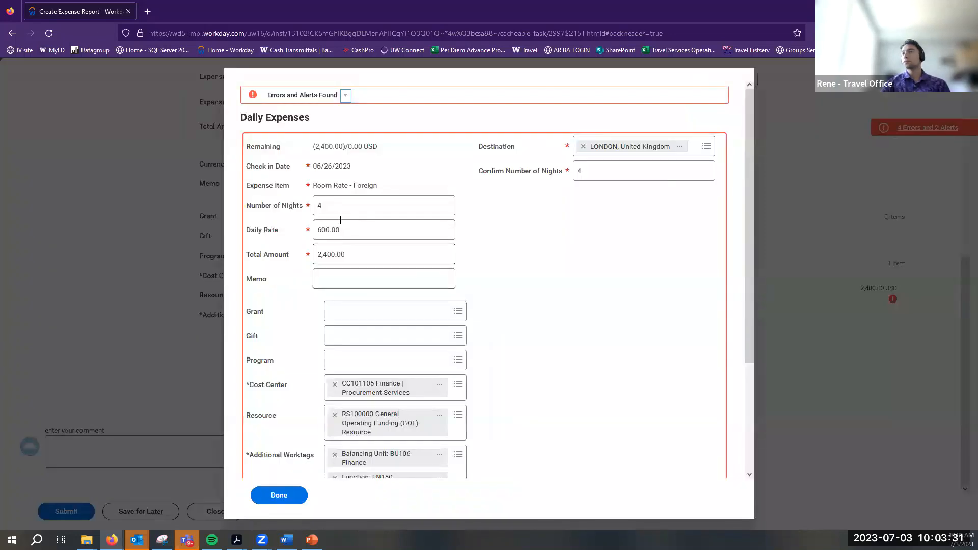
Lower the room rate's daily rate from 600.00 to 353
{"action": "left_click", "coordinate": [347, 95]}
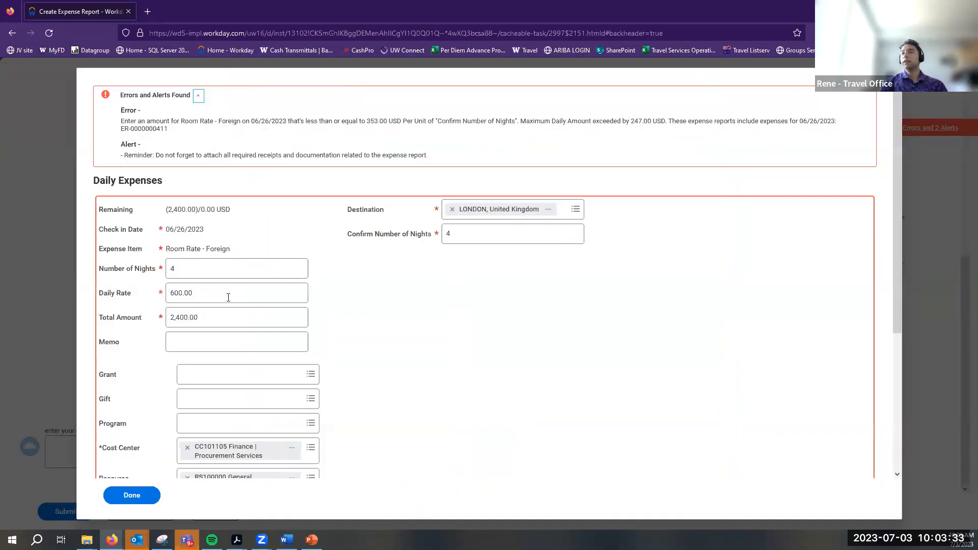
{"action": "key", "text": "ctrl+a"}
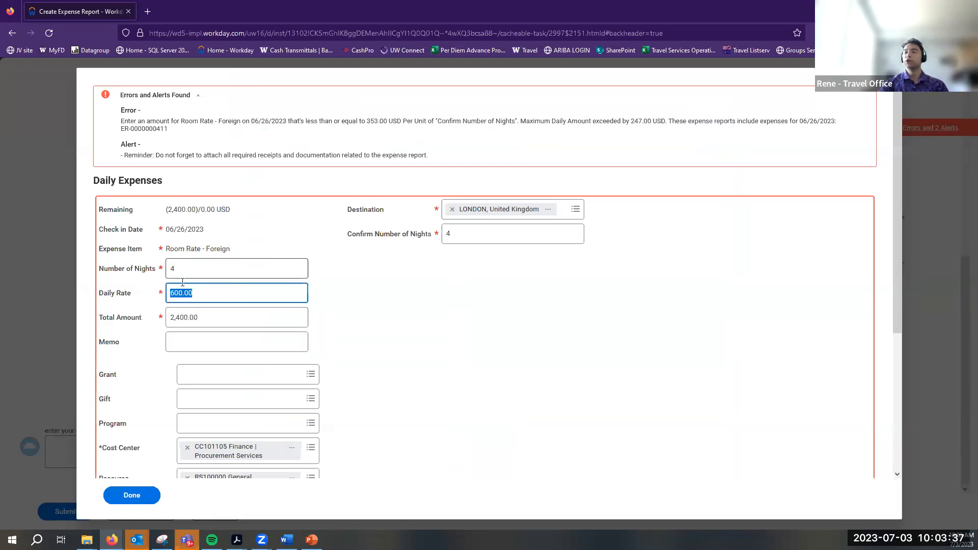
{"action": "type", "text": "353"}
{"action": "left_click", "coordinate": [206, 344]}
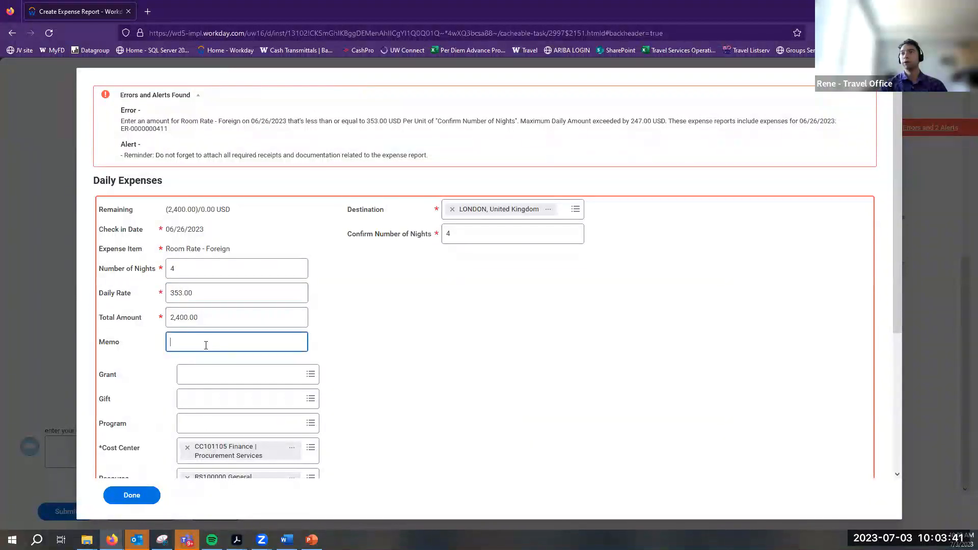
Add a new line with Lodging Per Diem Overage as the expense item
{"action": "scroll", "coordinate": [108, 366], "scroll_direction": "down", "scroll_amount": 5}
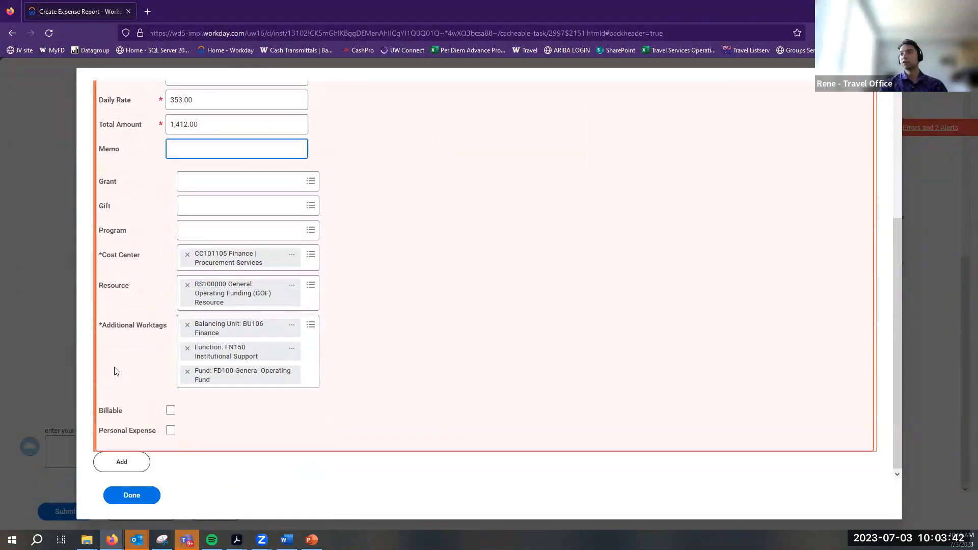
{"action": "left_click", "coordinate": [112, 470]}
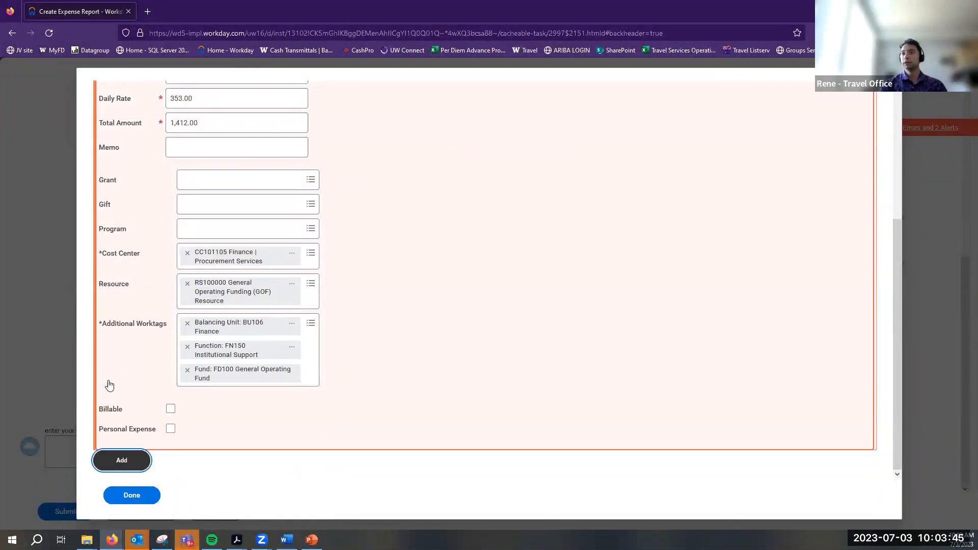
{"action": "scroll", "coordinate": [261, 366], "scroll_direction": "down", "scroll_amount": 3}
{"action": "left_click", "coordinate": [325, 285]}
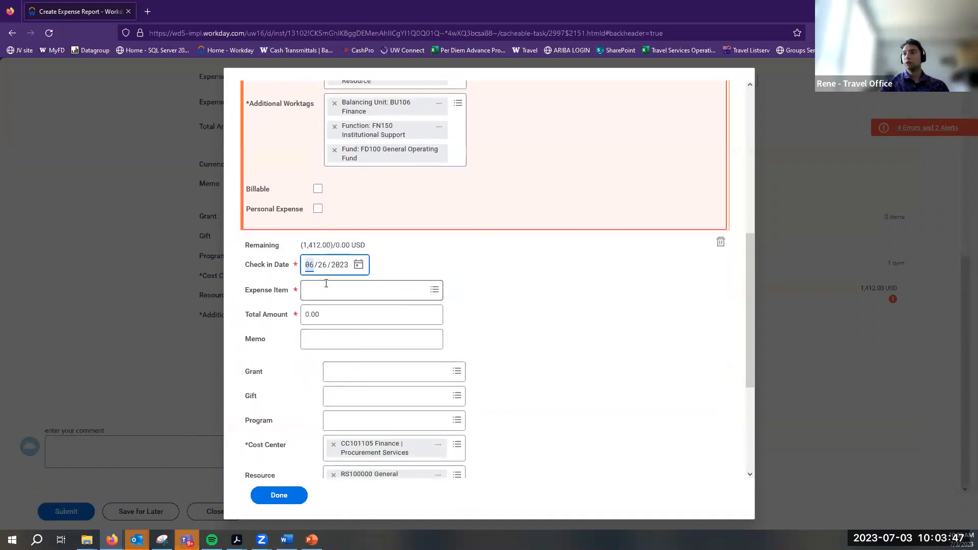
{"action": "type", "text": "Per diem overage"}
{"action": "key", "text": "Return"}
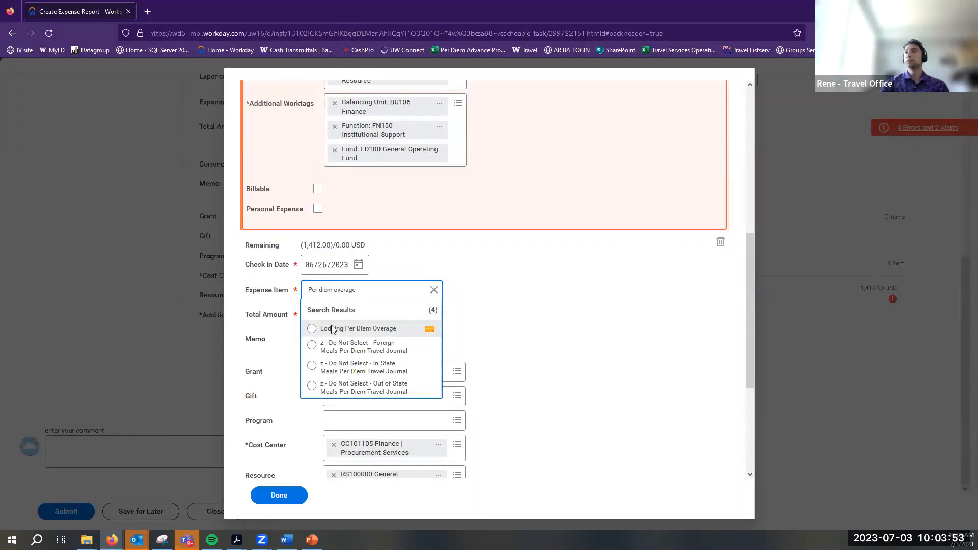
{"action": "left_click", "coordinate": [332, 328]}
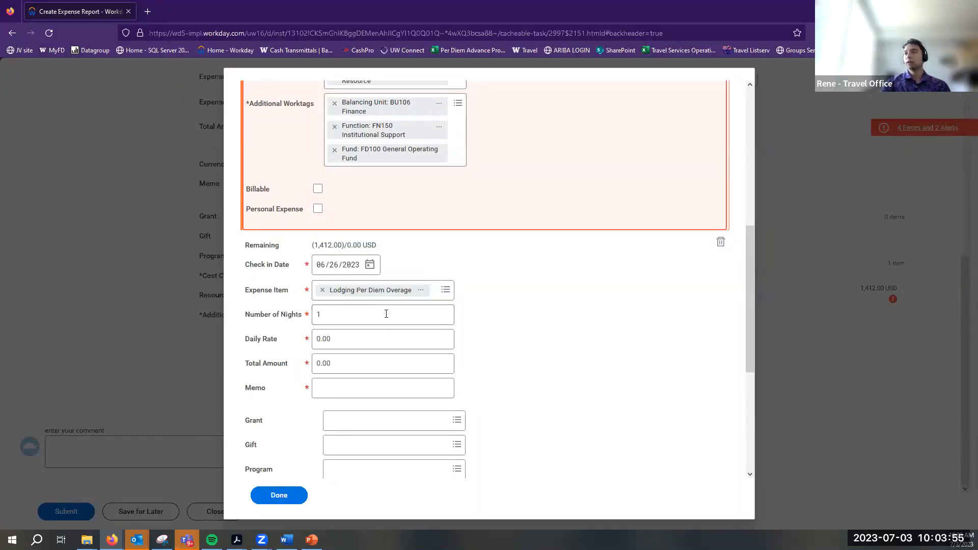
Give the overage line a 247 daily rate and 4 nights, totalling 988.00
{"action": "left_click", "coordinate": [314, 345]}
{"action": "scroll", "coordinate": [631, 316], "scroll_direction": "up", "scroll_amount": 10}
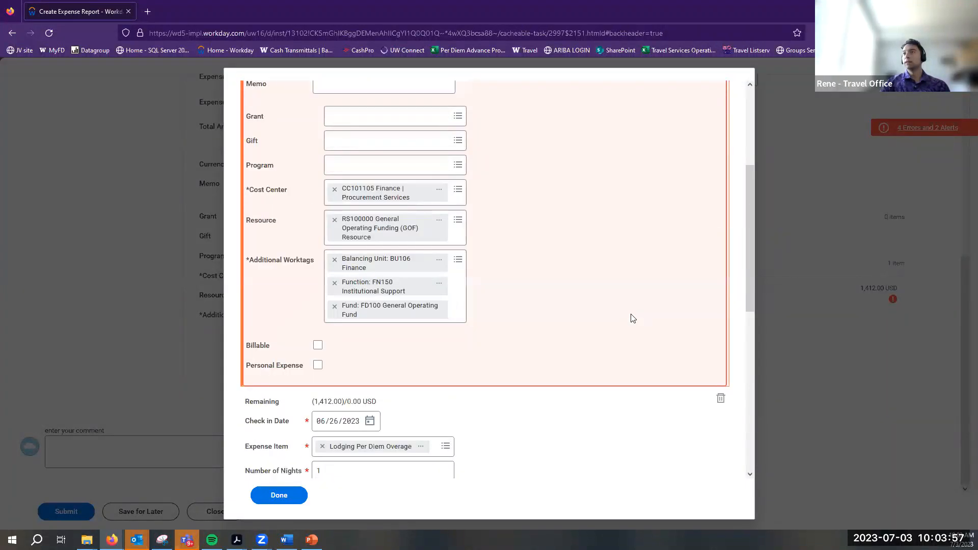
{"action": "left_click", "coordinate": [340, 94]}
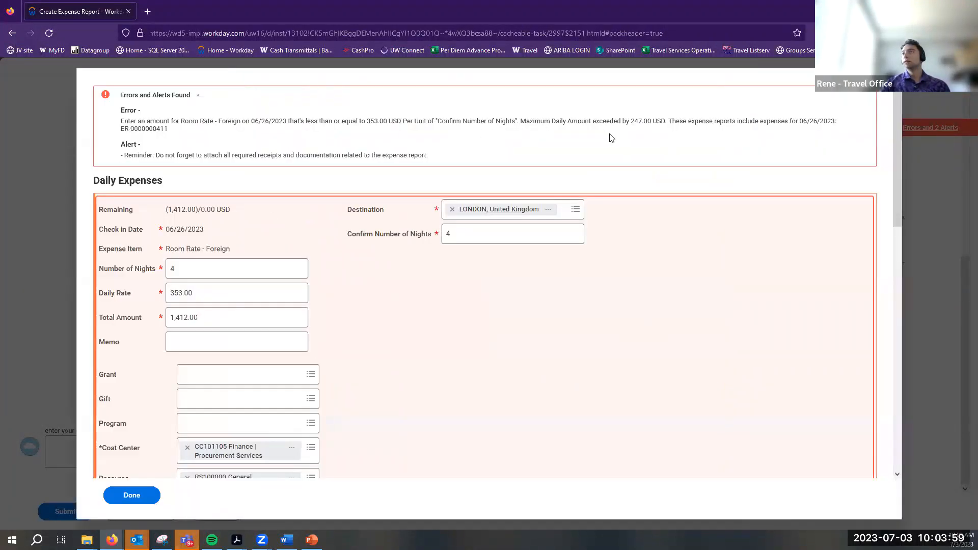
{"action": "scroll", "coordinate": [464, 322], "scroll_direction": "down", "scroll_amount": 12}
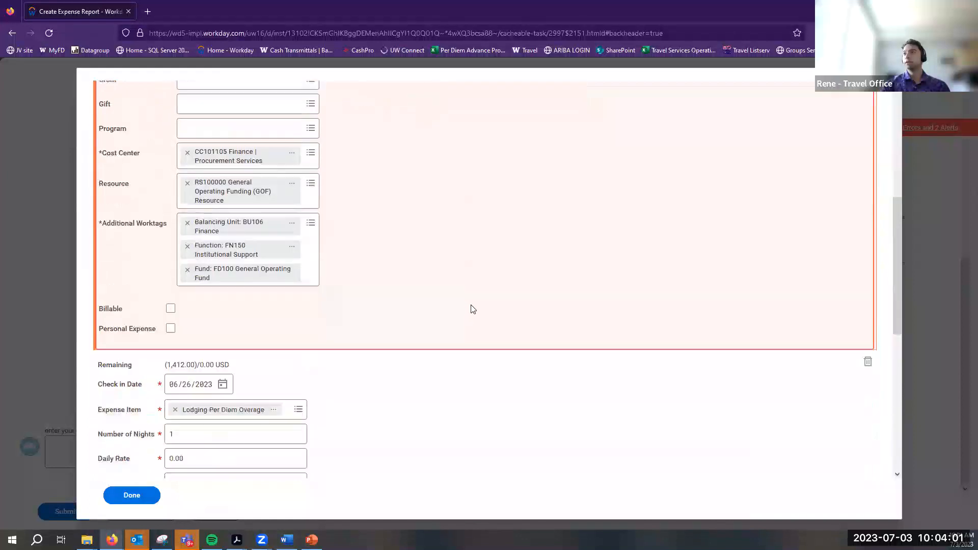
{"action": "scroll", "coordinate": [264, 305], "scroll_direction": "up", "scroll_amount": 3}
{"action": "left_click", "coordinate": [170, 282]}
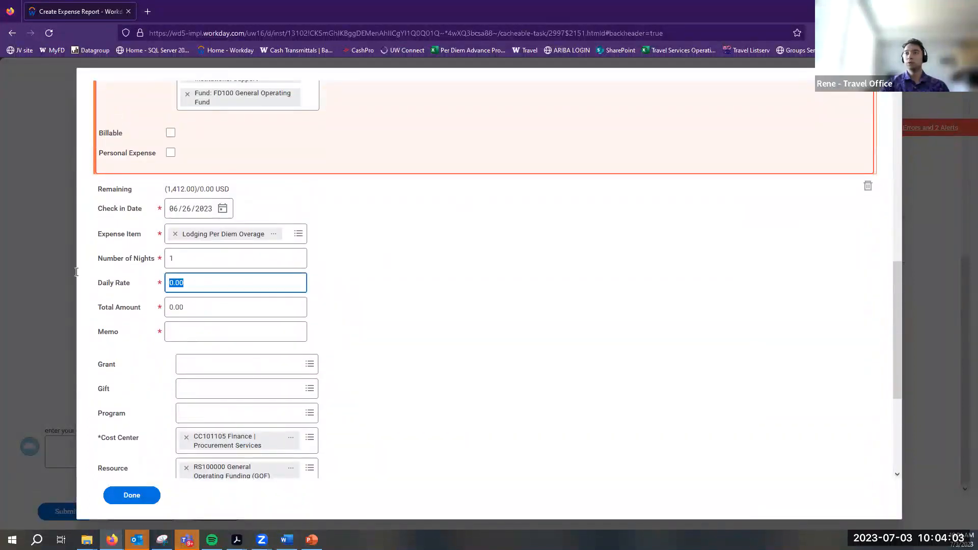
{"action": "type", "text": "247"}
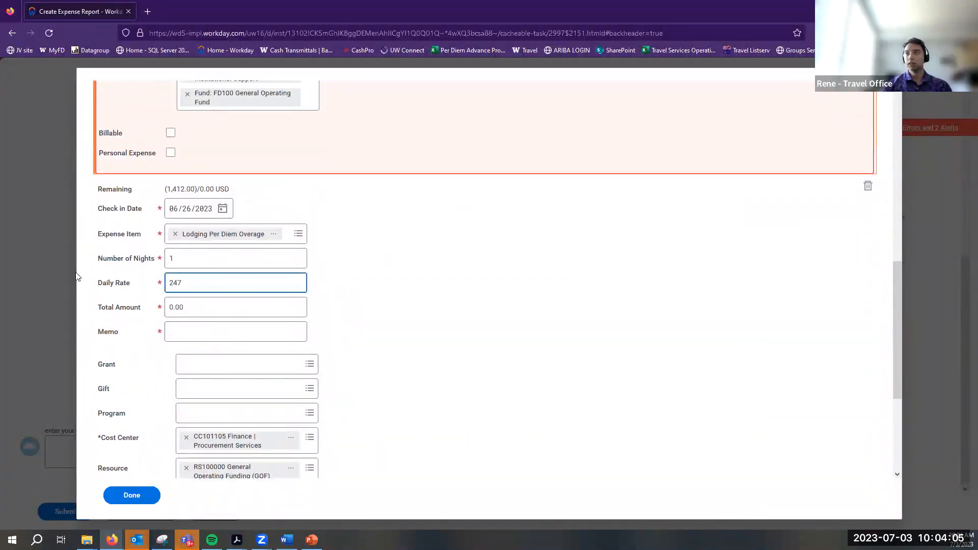
{"action": "key", "text": "shift+Tab"}
{"action": "type", "text": "4"}
{"action": "left_click", "coordinate": [192, 330]}
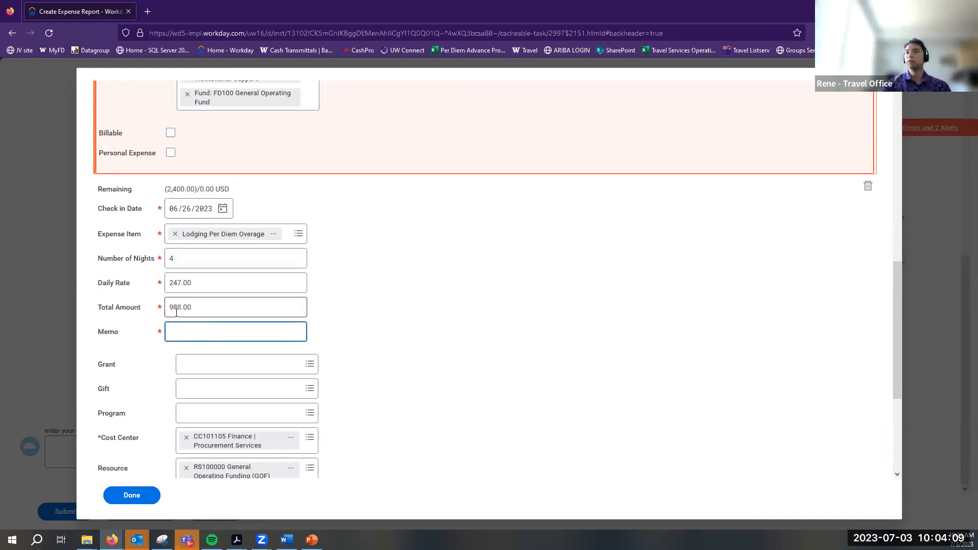
{"action": "scroll", "coordinate": [257, 280], "scroll_direction": "up", "scroll_amount": 10}
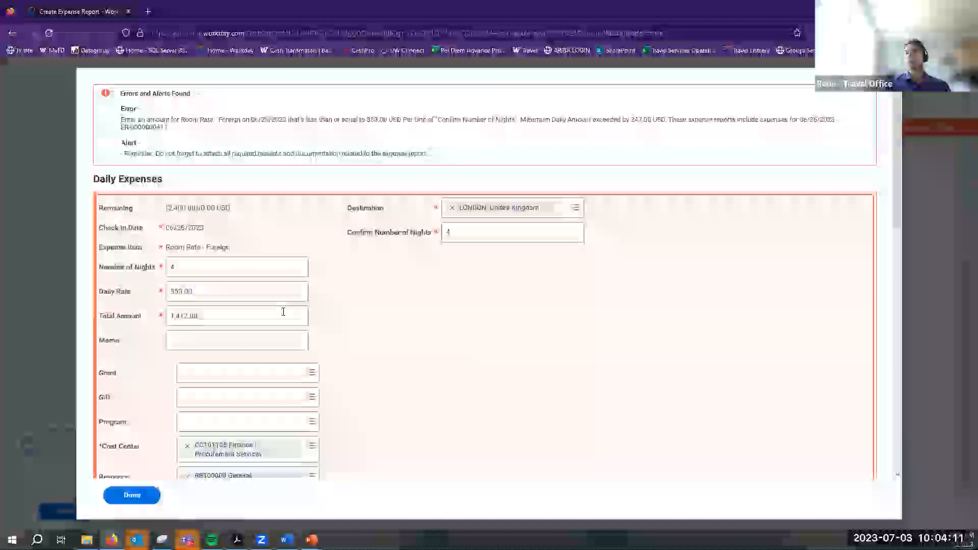
{"action": "scroll", "coordinate": [397, 306], "scroll_direction": "down", "scroll_amount": 10}
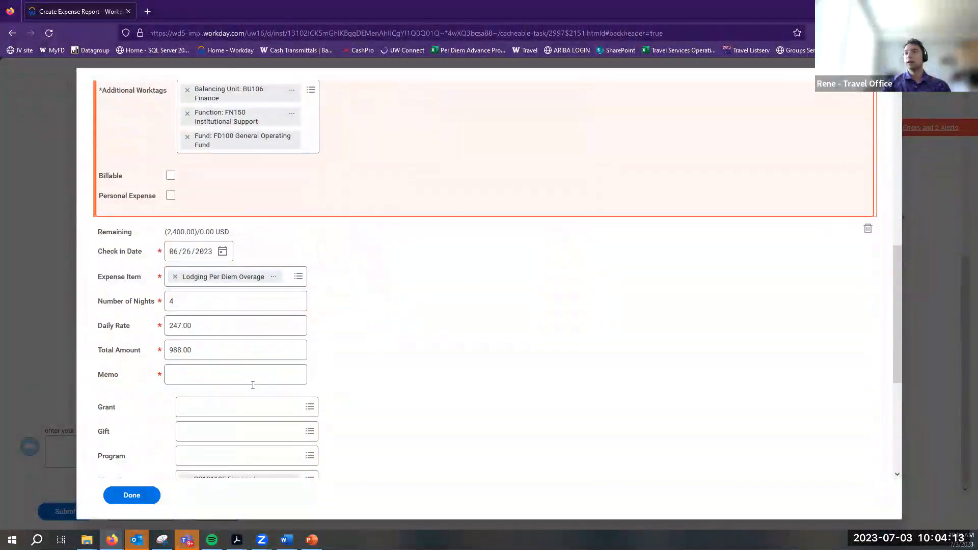
{"action": "left_click", "coordinate": [209, 372]}
{"action": "scroll", "coordinate": [153, 285], "scroll_direction": "down", "scroll_amount": 3}
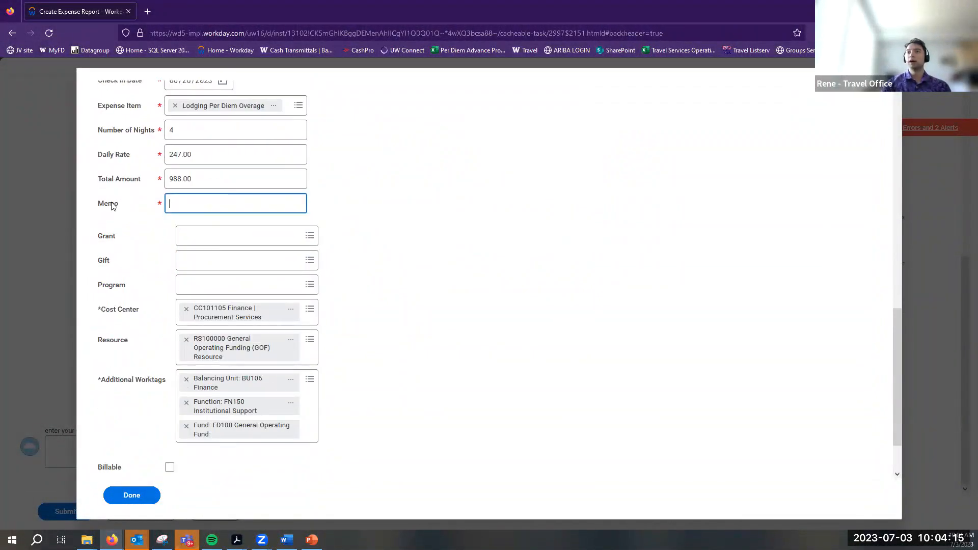
{"action": "scroll", "coordinate": [152, 255], "scroll_direction": "up", "scroll_amount": 1}
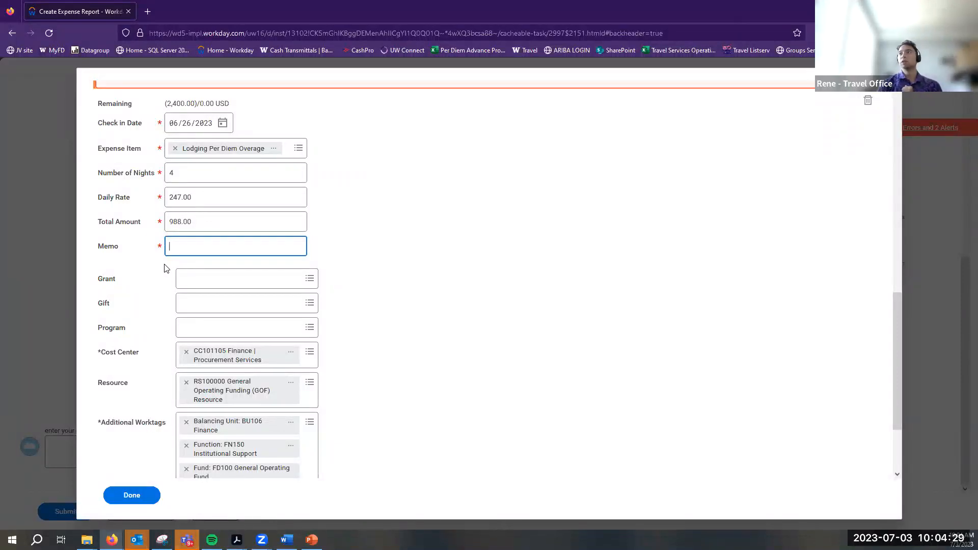
{"action": "right_click", "coordinate": [535, 50]}
Open the Travel Services Per Diem policy in a new tab at Exceptions to Per Diem
{"action": "left_click", "coordinate": [551, 57]}
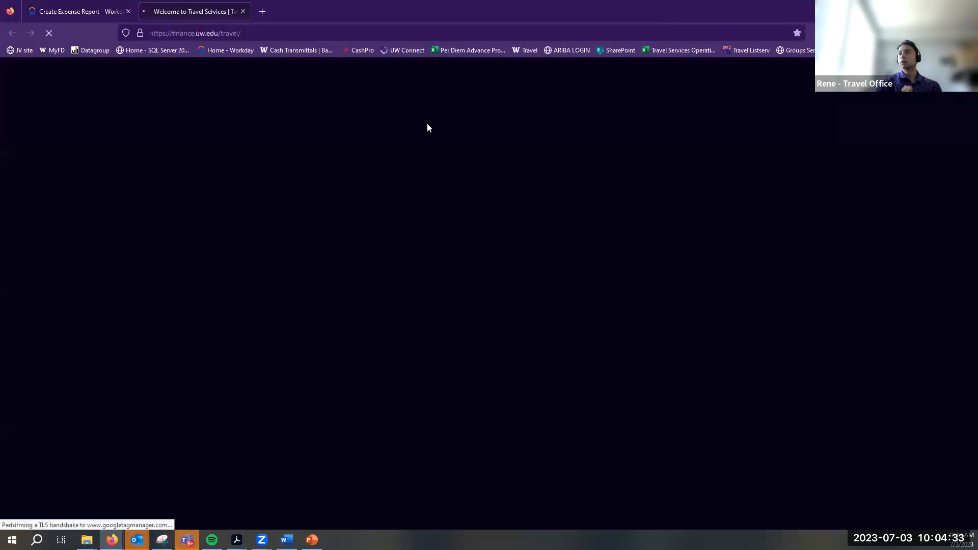
{"action": "mouse_move", "coordinate": [408, 142]}
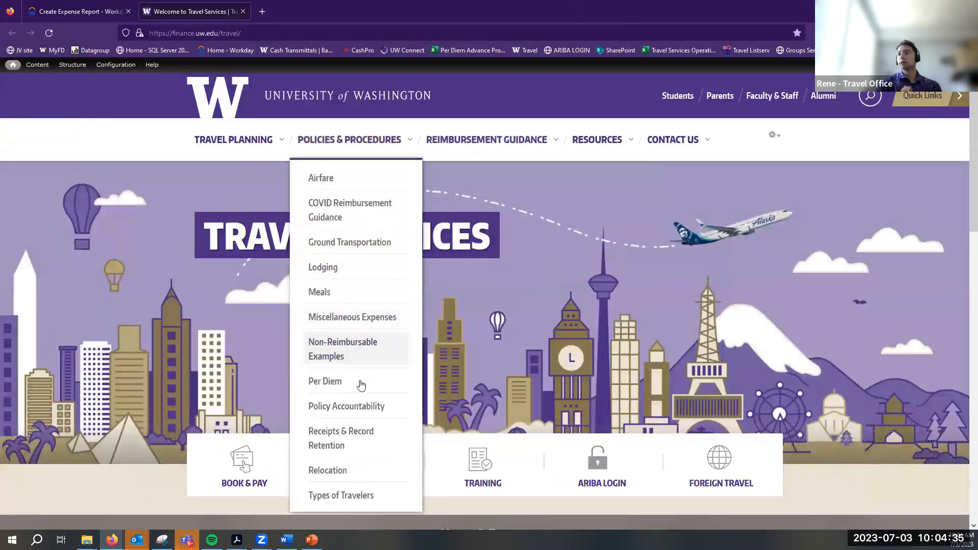
{"action": "left_click", "coordinate": [356, 383]}
{"action": "scroll", "coordinate": [255, 323], "scroll_direction": "down", "scroll_amount": 15}
{"action": "scroll", "coordinate": [256, 323], "scroll_direction": "up", "scroll_amount": 15}
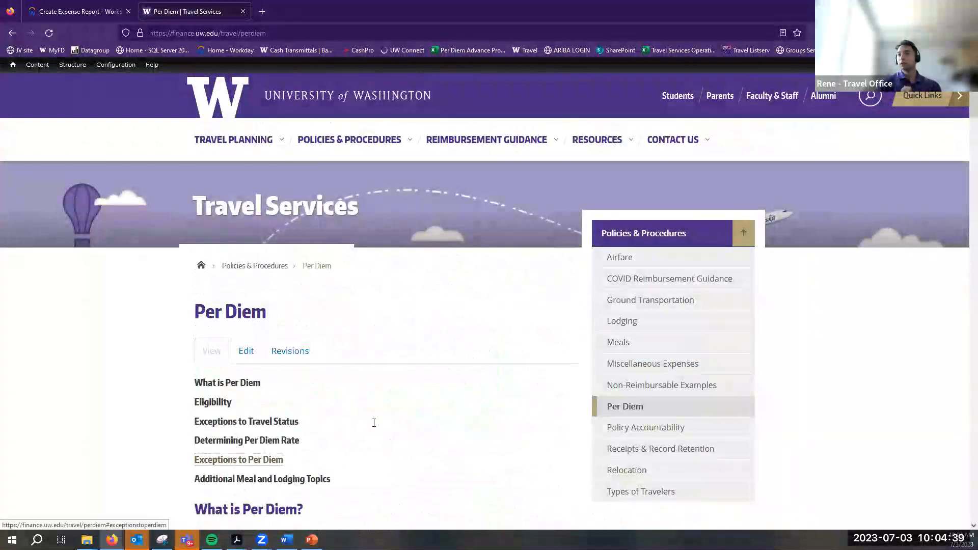
{"action": "left_click", "coordinate": [238, 459]}
Review the Comparative Advantage and Suite Required through ADA exception requirements
{"action": "scroll", "coordinate": [262, 229], "scroll_direction": "down", "scroll_amount": 3}
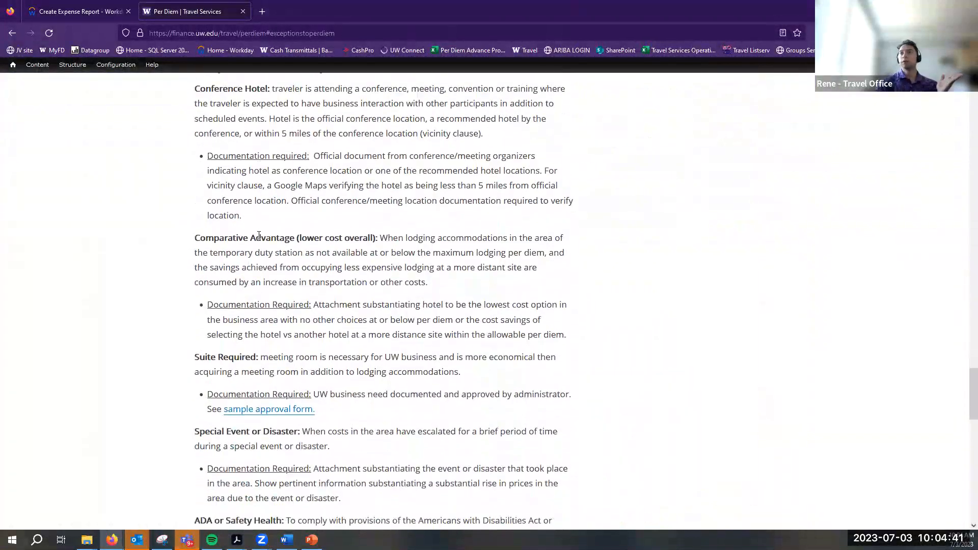
{"action": "scroll", "coordinate": [258, 235], "scroll_direction": "down", "scroll_amount": 2}
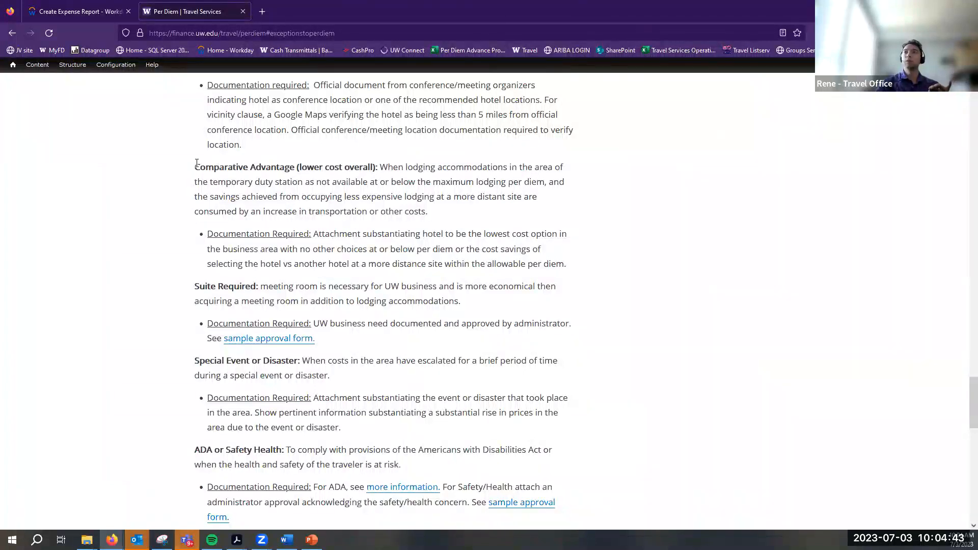
{"action": "left_click_drag", "start_coordinate": [195, 167], "coordinate": [323, 197]}
{"action": "left_click_drag", "start_coordinate": [242, 286], "coordinate": [193, 364]}
{"action": "left_click", "coordinate": [262, 440]}
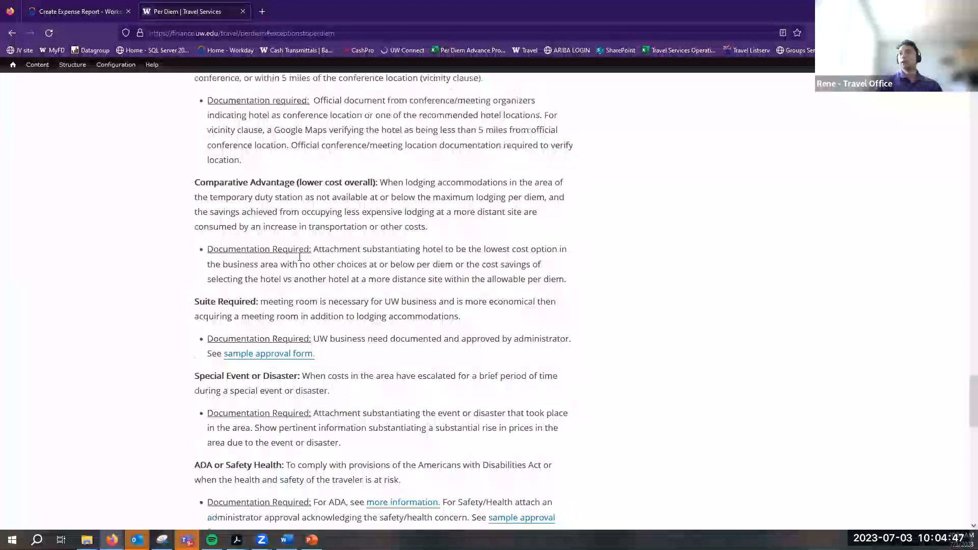
{"action": "scroll", "coordinate": [171, 286], "scroll_direction": "up", "scroll_amount": 6}
Enter the memo 'Conference hotel' and check the policy's conference hotel documentation requirement
{"action": "left_click", "coordinate": [115, 13]}
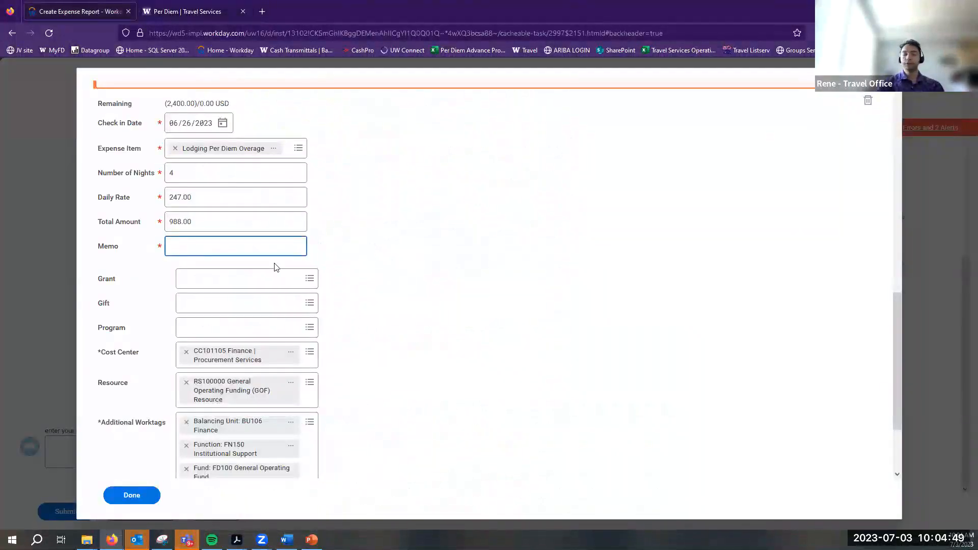
{"action": "type", "text": "Conference hotel"}
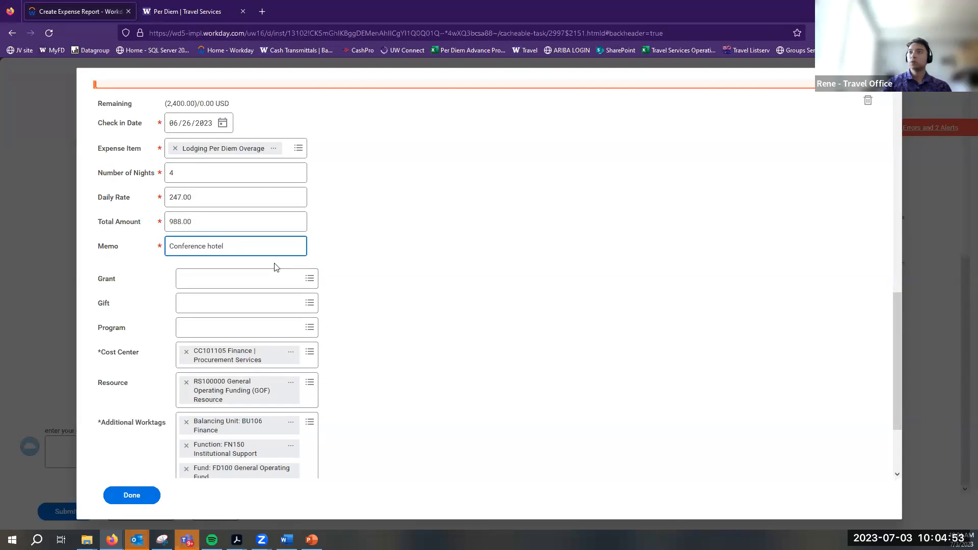
{"action": "left_click", "coordinate": [230, 221]}
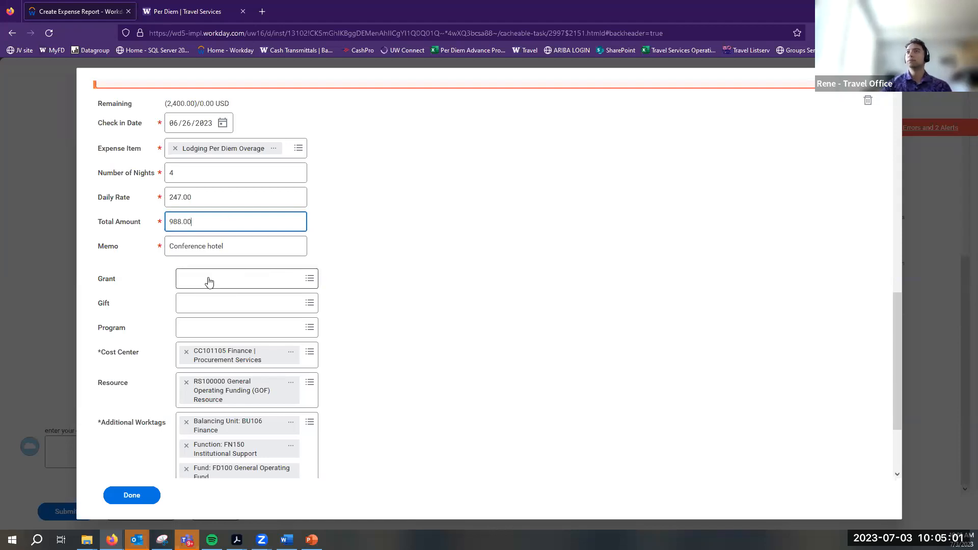
{"action": "key", "text": "ctrl+Tab"}
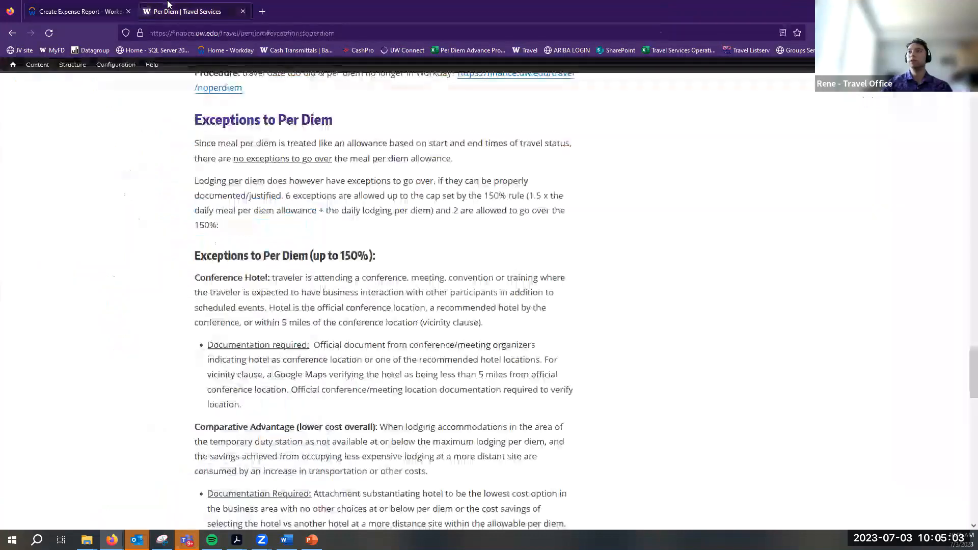
{"action": "left_click_drag", "start_coordinate": [314, 345], "coordinate": [362, 380]}
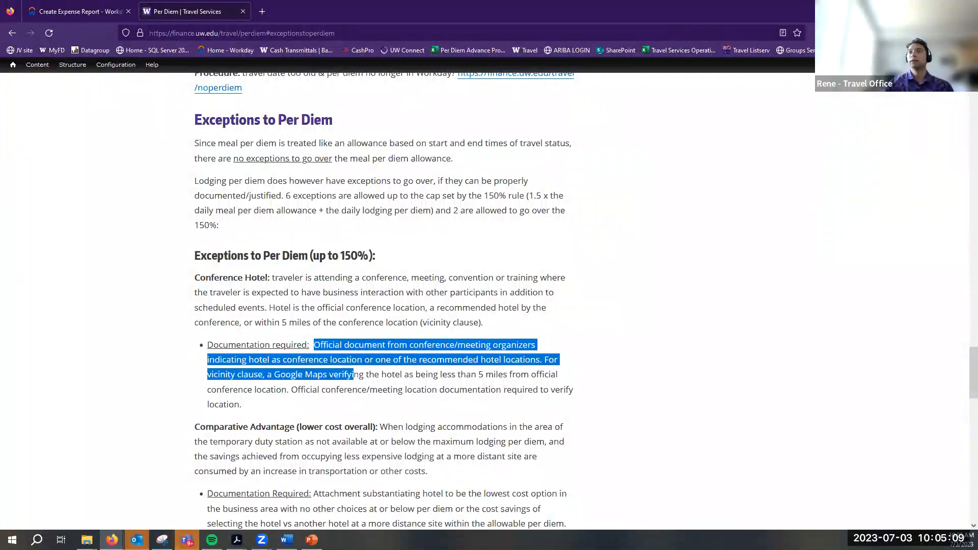
{"action": "left_click", "coordinate": [96, 14]}
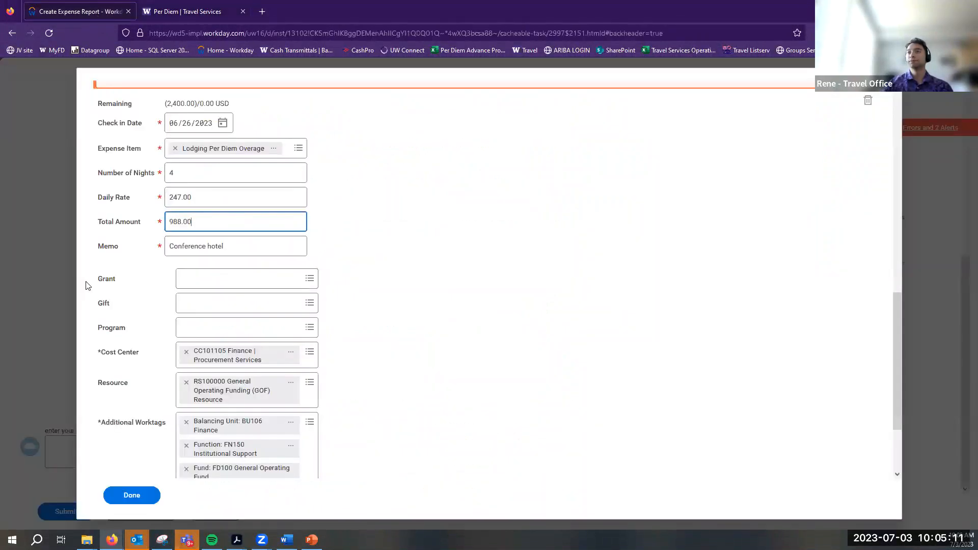
Confirm the Conference hotel memo and add a blank 06/26/2023 expense line
{"action": "scroll", "coordinate": [143, 328], "scroll_direction": "down", "scroll_amount": 2}
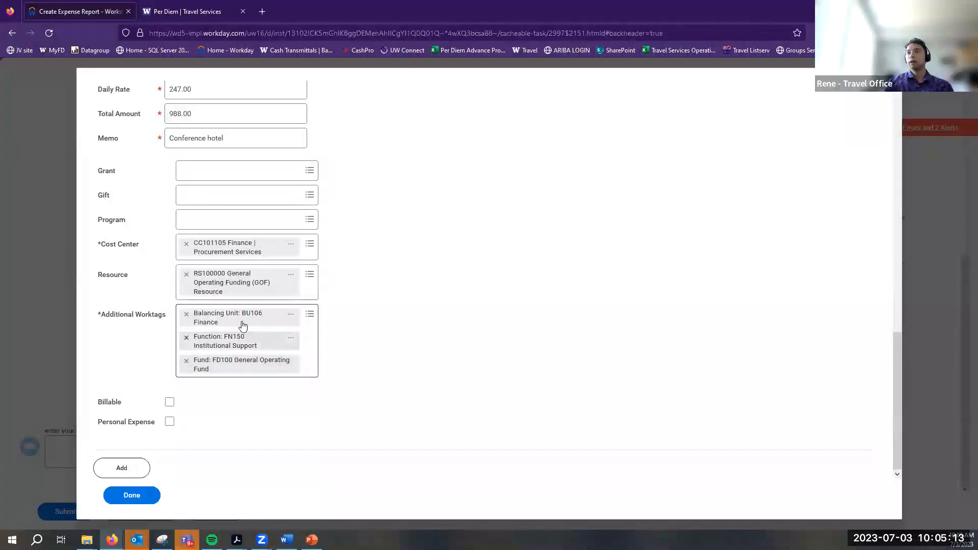
{"action": "scroll", "coordinate": [197, 313], "scroll_direction": "up", "scroll_amount": 2}
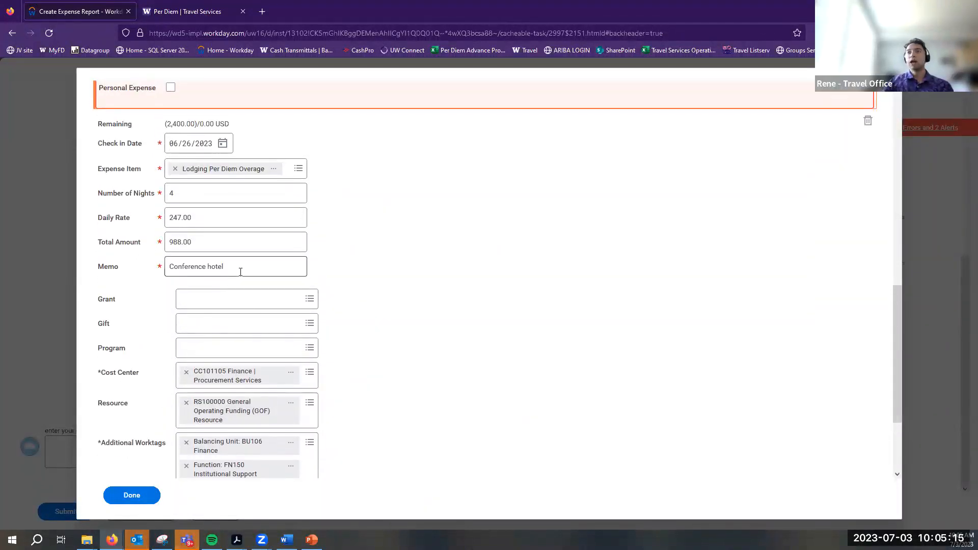
{"action": "left_click_drag", "start_coordinate": [239, 266], "coordinate": [52, 273]}
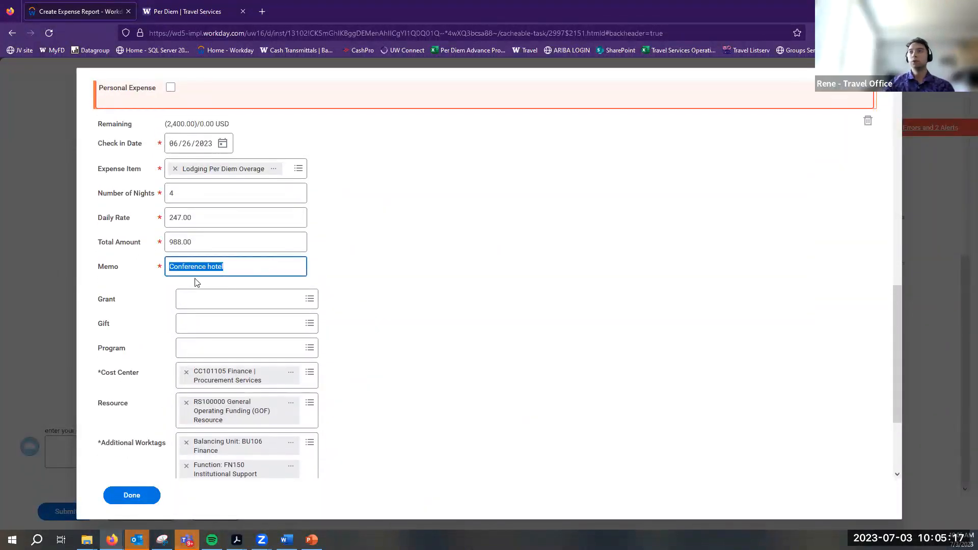
{"action": "scroll", "coordinate": [163, 342], "scroll_direction": "down", "scroll_amount": 2}
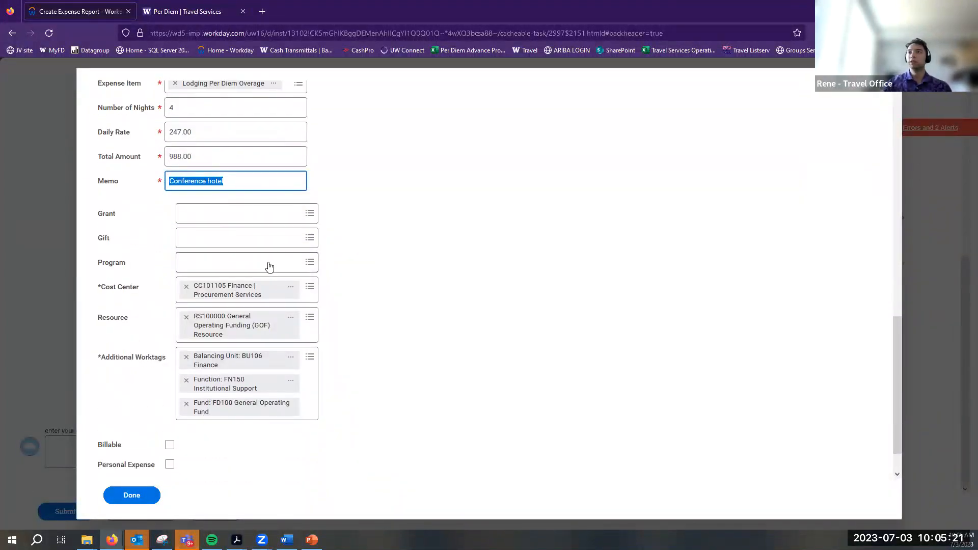
{"action": "scroll", "coordinate": [269, 266], "scroll_direction": "up", "scroll_amount": 1}
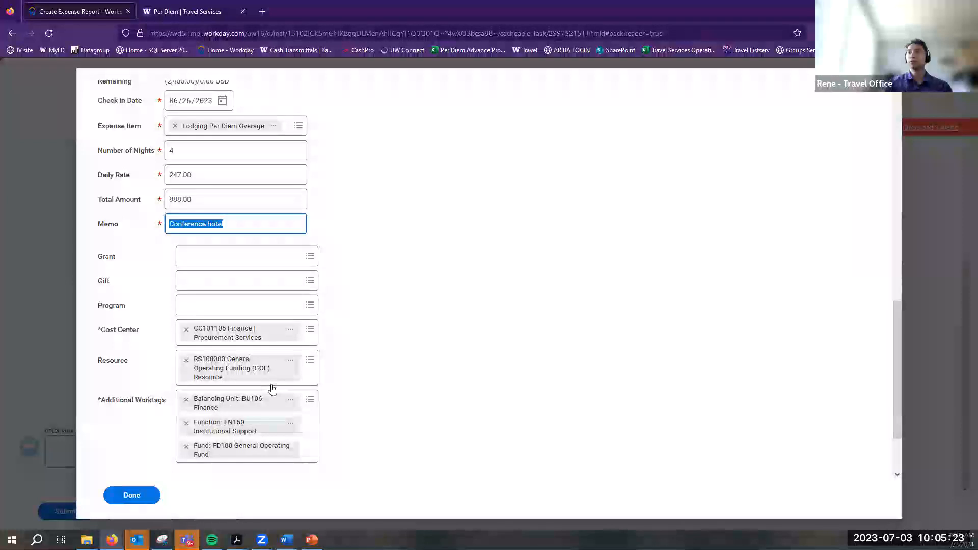
{"action": "scroll", "coordinate": [272, 389], "scroll_direction": "down", "scroll_amount": 2}
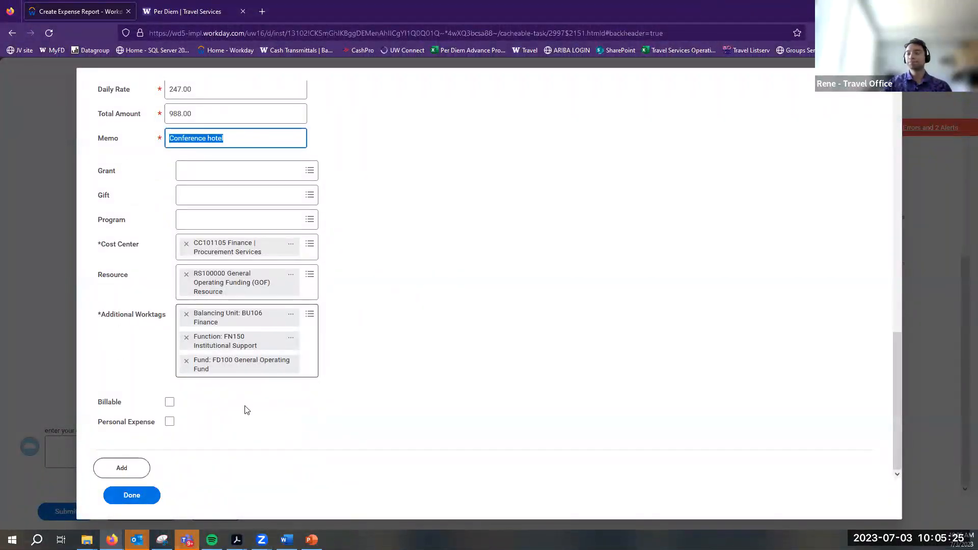
{"action": "scroll", "coordinate": [240, 408], "scroll_direction": "up", "scroll_amount": 7}
{"action": "left_click", "coordinate": [427, 397]}
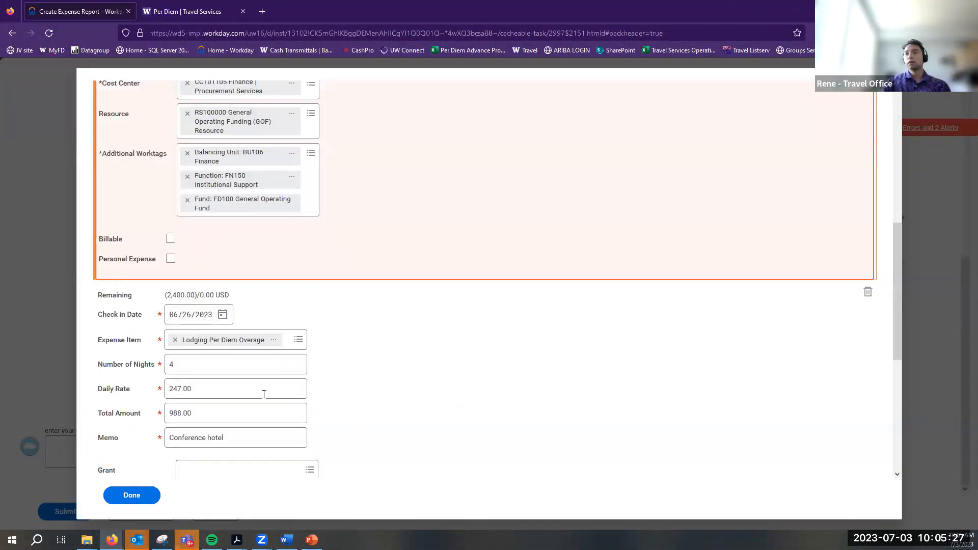
{"action": "scroll", "coordinate": [426, 402], "scroll_direction": "up", "scroll_amount": 1}
{"action": "scroll", "coordinate": [423, 395], "scroll_direction": "down", "scroll_amount": 8}
{"action": "left_click", "coordinate": [117, 467]}
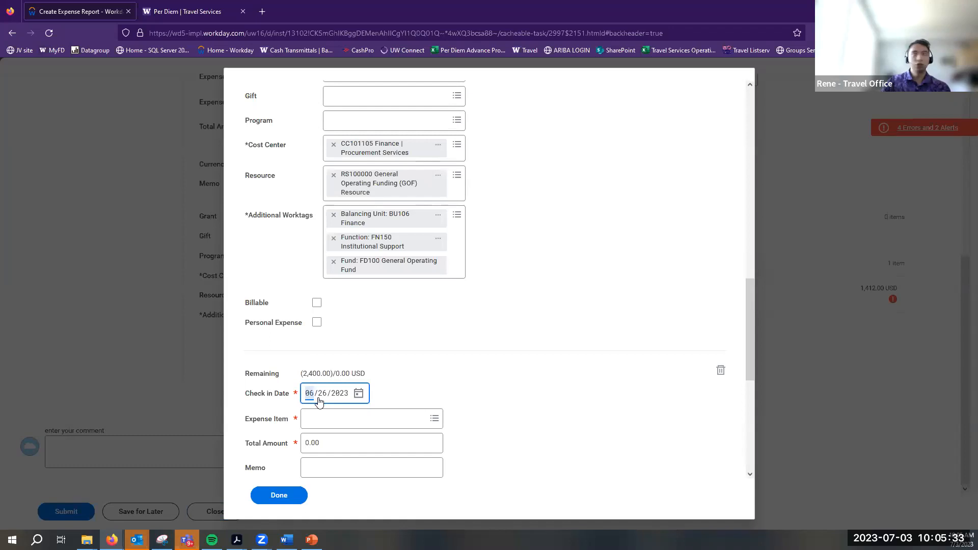
Make the new line a Parking item covering 4 nights
{"action": "left_click", "coordinate": [333, 420]}
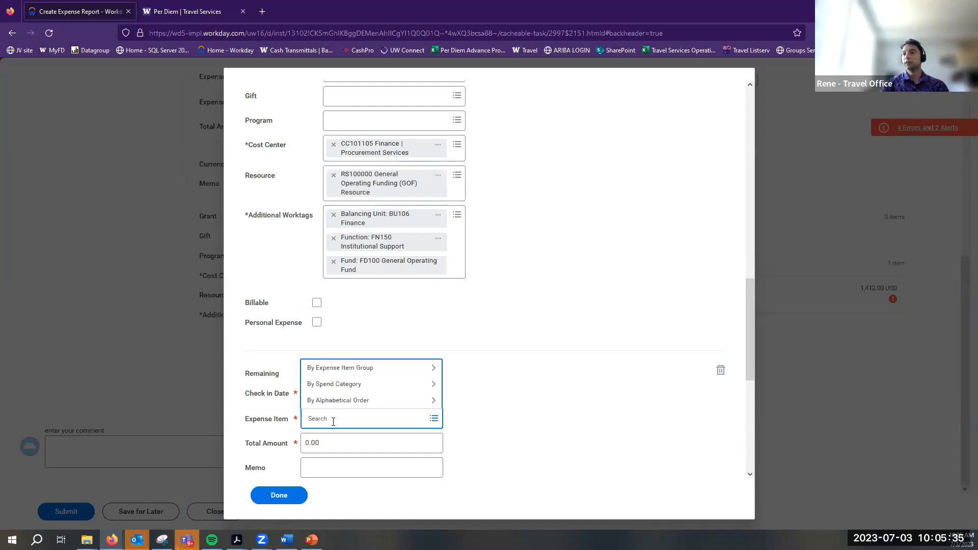
{"action": "type", "text": "Parking"}
{"action": "key", "text": "Return"}
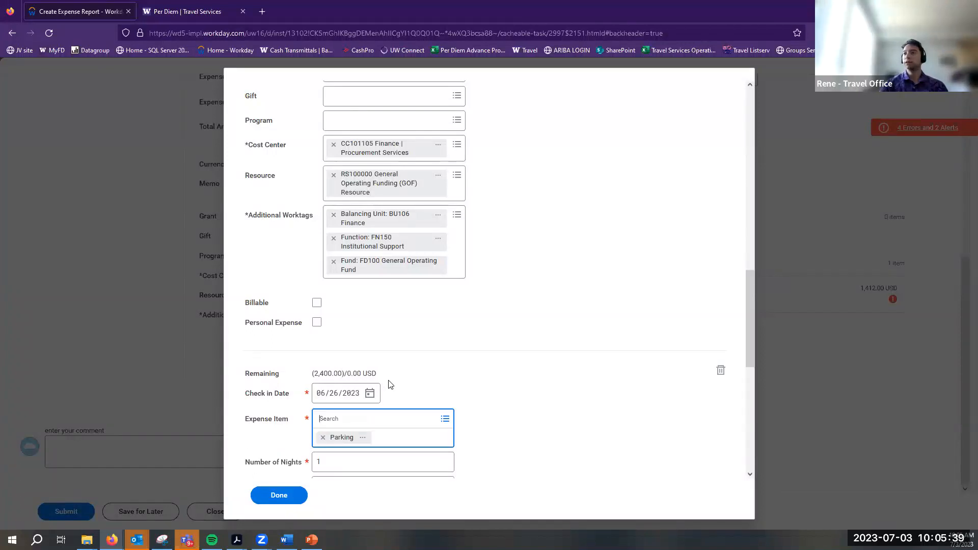
{"action": "scroll", "coordinate": [392, 355], "scroll_direction": "down", "scroll_amount": 3}
{"action": "key", "text": "Tab"}
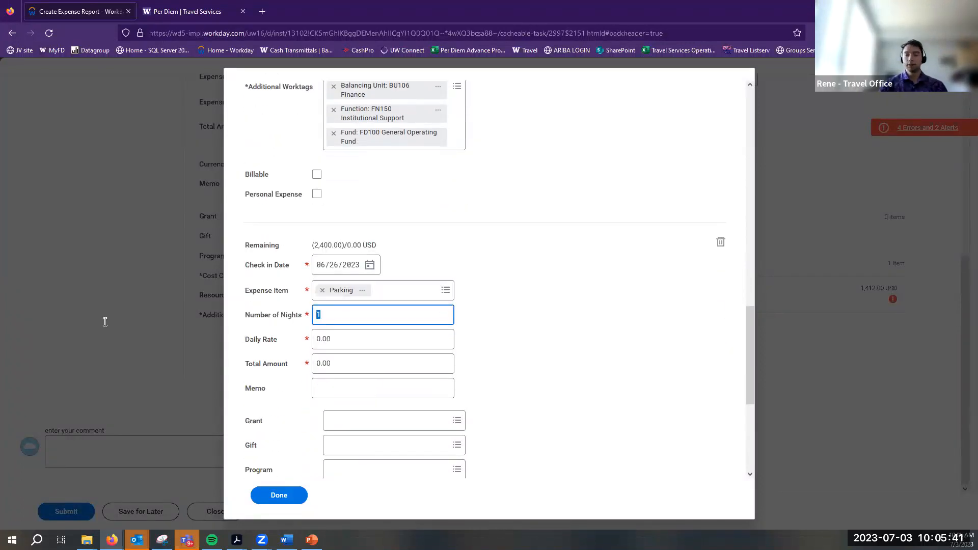
{"action": "type", "text": "4"}
{"action": "key", "text": "Tab"}
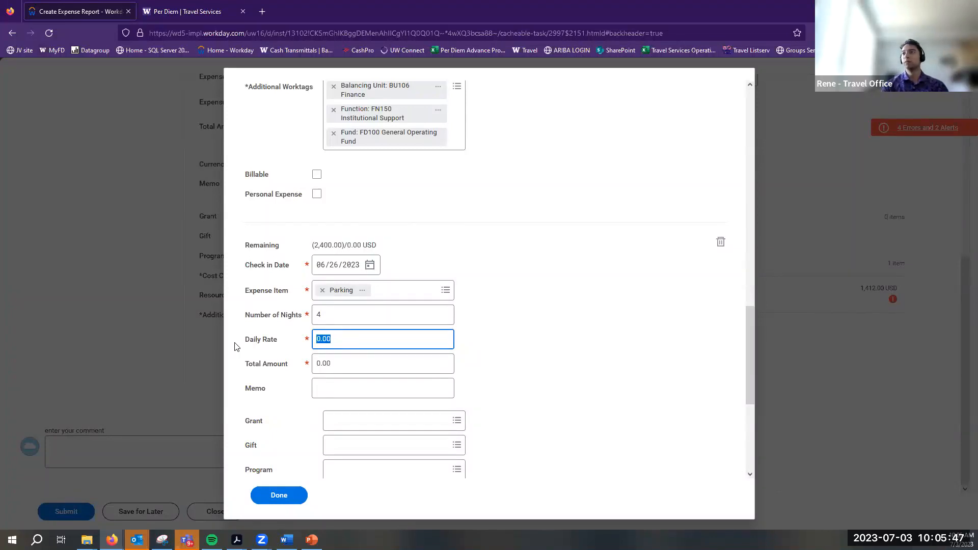
Set the Parking daily rate to 10.00 for a 40.00 total and finish itemizing
{"action": "left_click", "coordinate": [352, 295]}
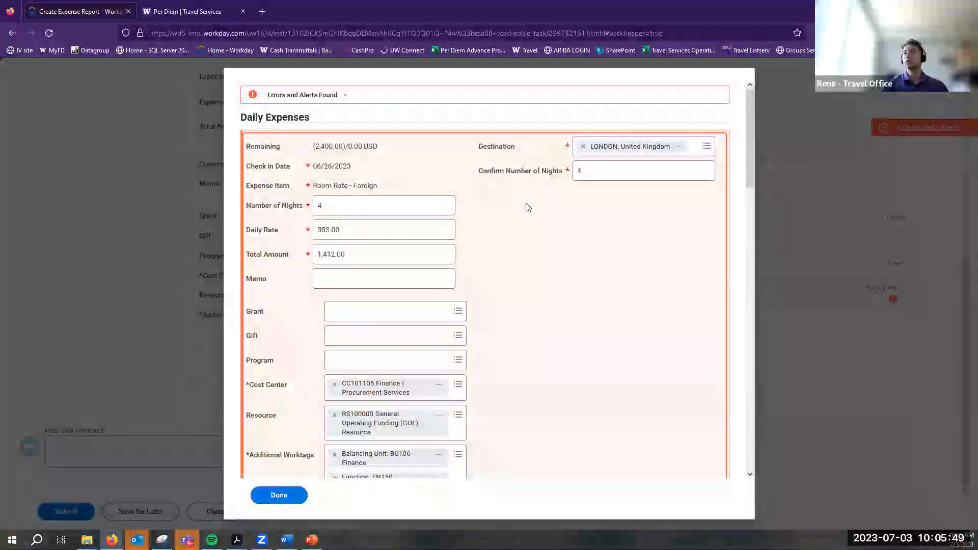
{"action": "scroll", "coordinate": [491, 227], "scroll_direction": "down", "scroll_amount": 10}
{"action": "scroll", "coordinate": [443, 311], "scroll_direction": "up", "scroll_amount": 5}
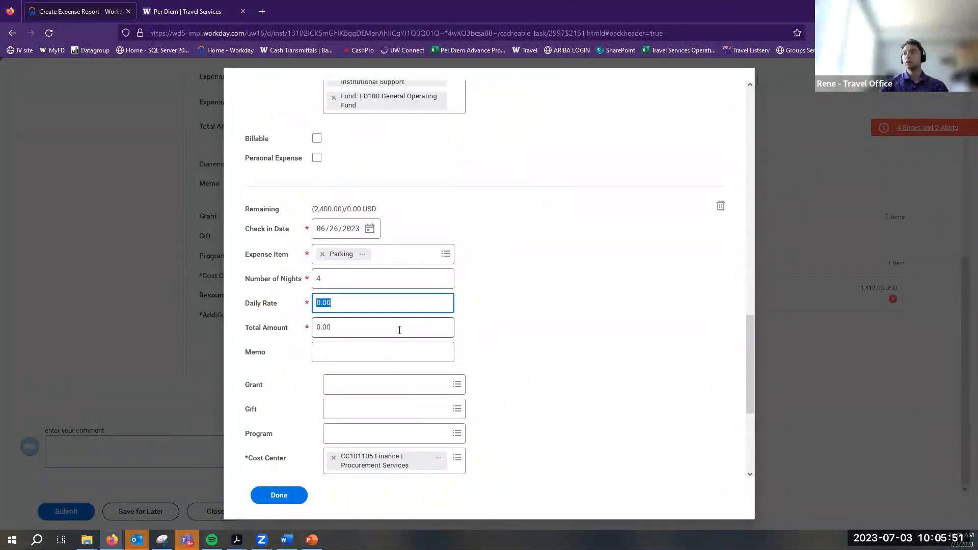
{"action": "type", "text": "10"}
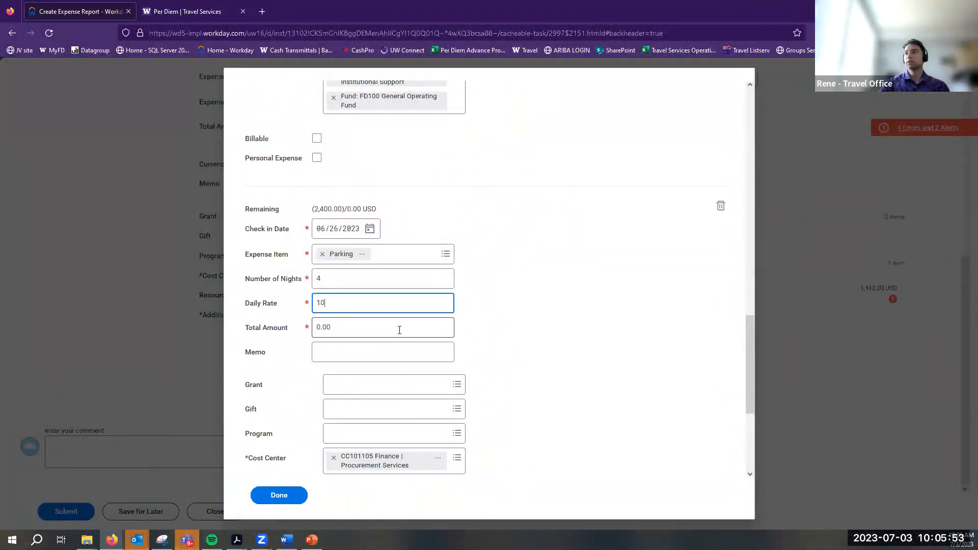
{"action": "left_click", "coordinate": [363, 345]}
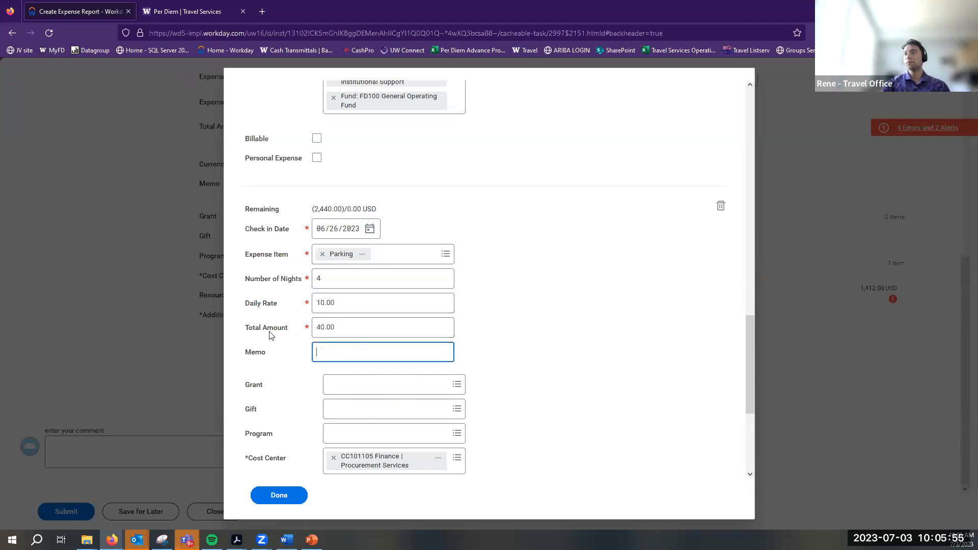
{"action": "scroll", "coordinate": [282, 301], "scroll_direction": "down", "scroll_amount": 3}
{"action": "scroll", "coordinate": [316, 366], "scroll_direction": "up", "scroll_amount": 3}
{"action": "left_click", "coordinate": [277, 495]}
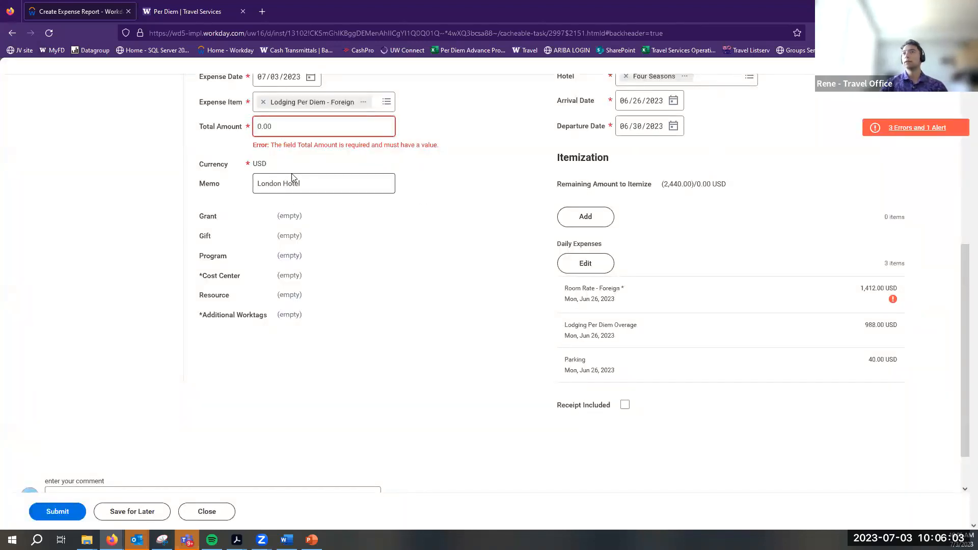
Enter 2,440.00 as the London Hotel lodging total, bringing the report to 3,440.00
{"action": "scroll", "coordinate": [290, 179], "scroll_direction": "up", "scroll_amount": 3}
{"action": "left_click", "coordinate": [308, 255]}
{"action": "type", "text": "24"}
{"action": "left_click", "coordinate": [351, 305]}
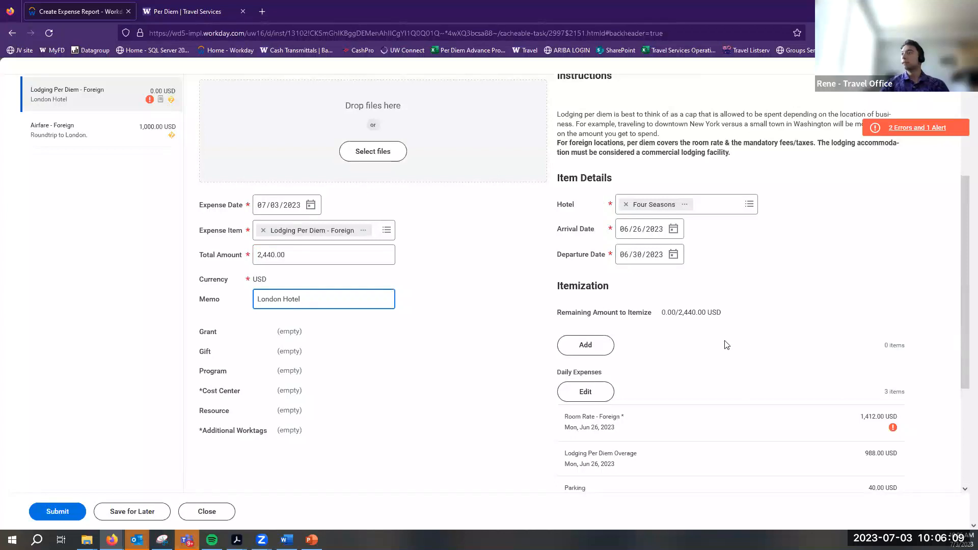
{"action": "mouse_move", "coordinate": [732, 319]}
{"action": "left_mouse_down"}
{"action": "mouse_move", "coordinate": [640, 327]}
{"action": "mouse_move", "coordinate": [721, 314]}
{"action": "left_mouse_up"}
{"action": "left_click", "coordinate": [669, 317]}
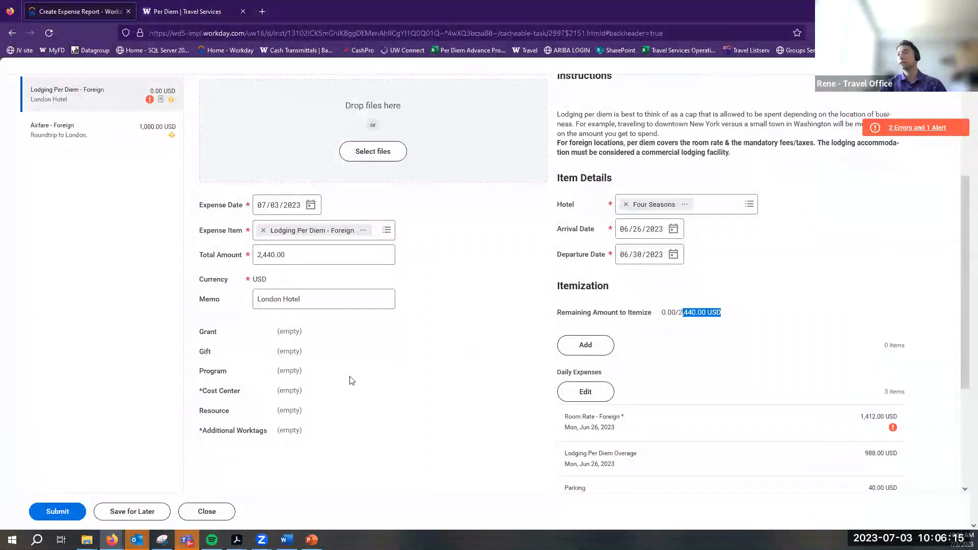
{"action": "left_click", "coordinate": [301, 253]}
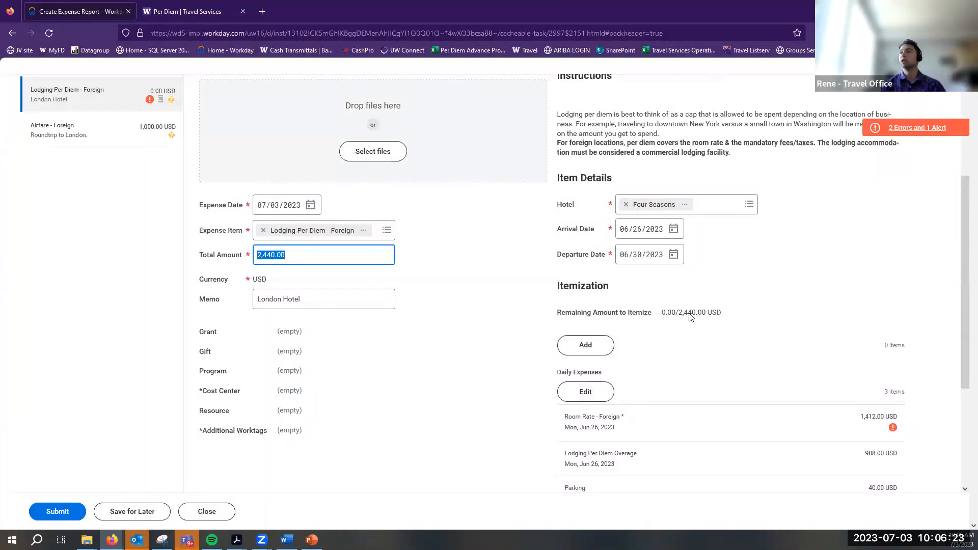
{"action": "scroll", "coordinate": [677, 454], "scroll_direction": "down", "scroll_amount": 3}
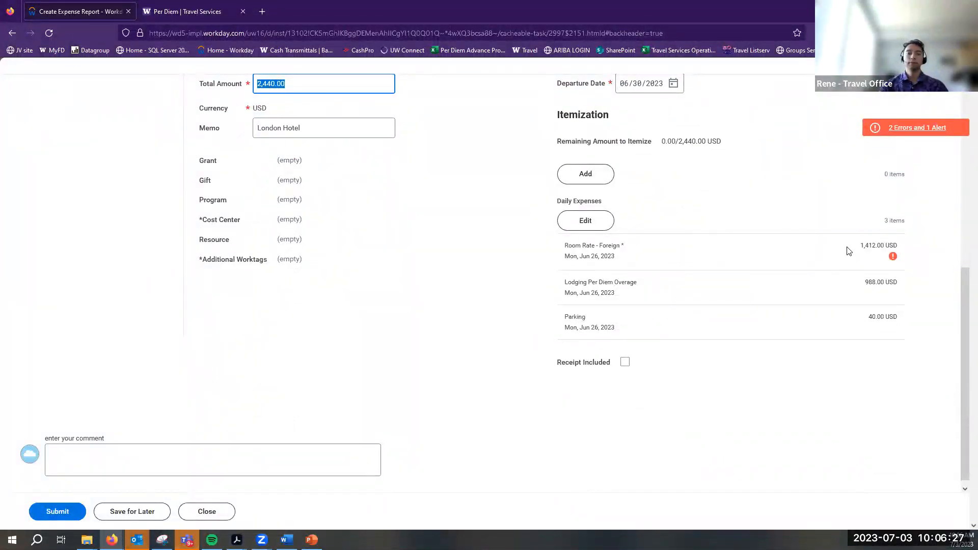
{"action": "scroll", "coordinate": [764, 255], "scroll_direction": "up", "scroll_amount": 5}
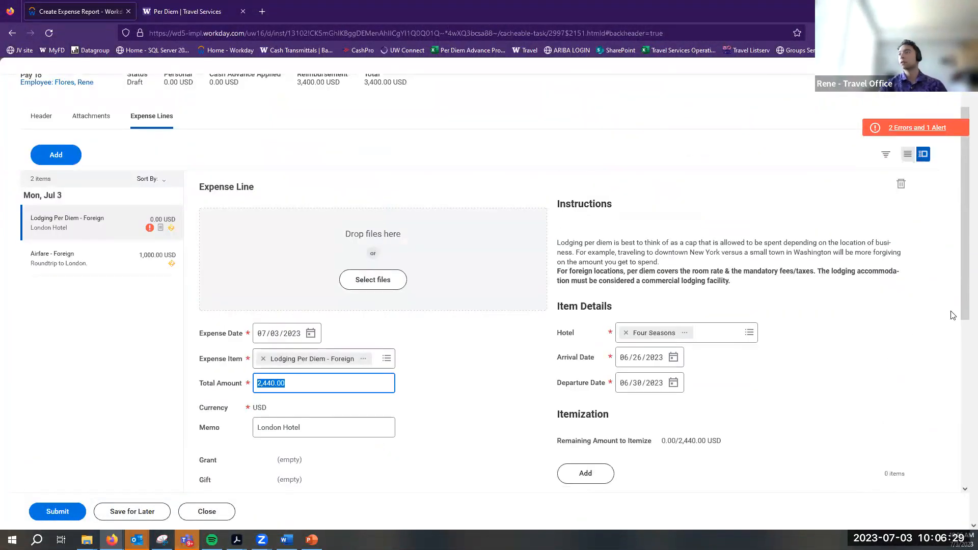
{"action": "left_click", "coordinate": [72, 156]}
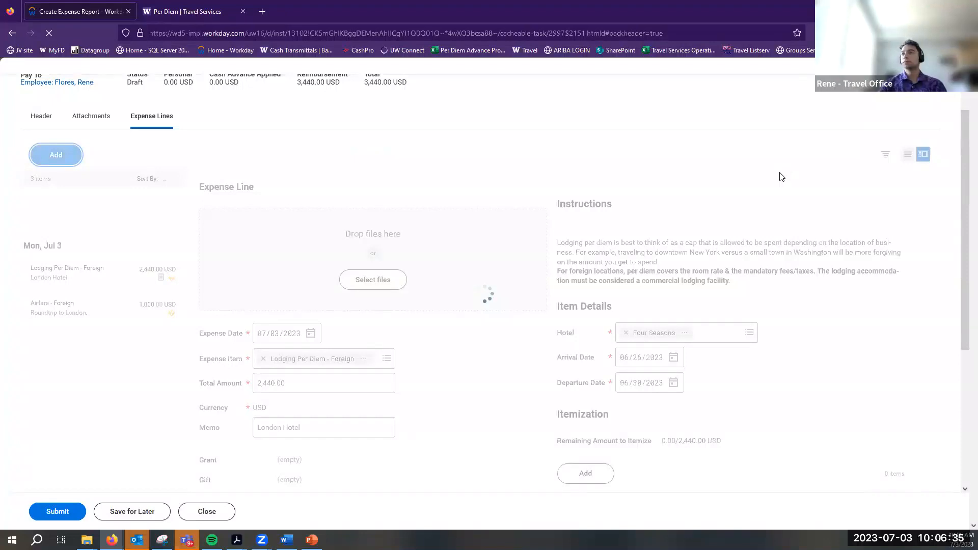
Choose Meal Per Diem - Foreign from the Business Travel: Meals/Lodging group
{"action": "left_click", "coordinate": [386, 359]}
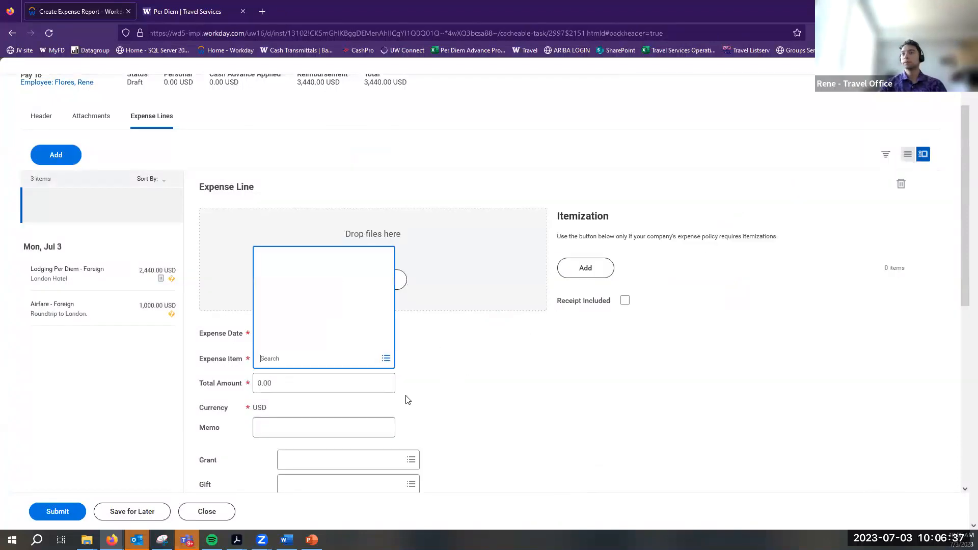
{"action": "left_click", "coordinate": [331, 308]}
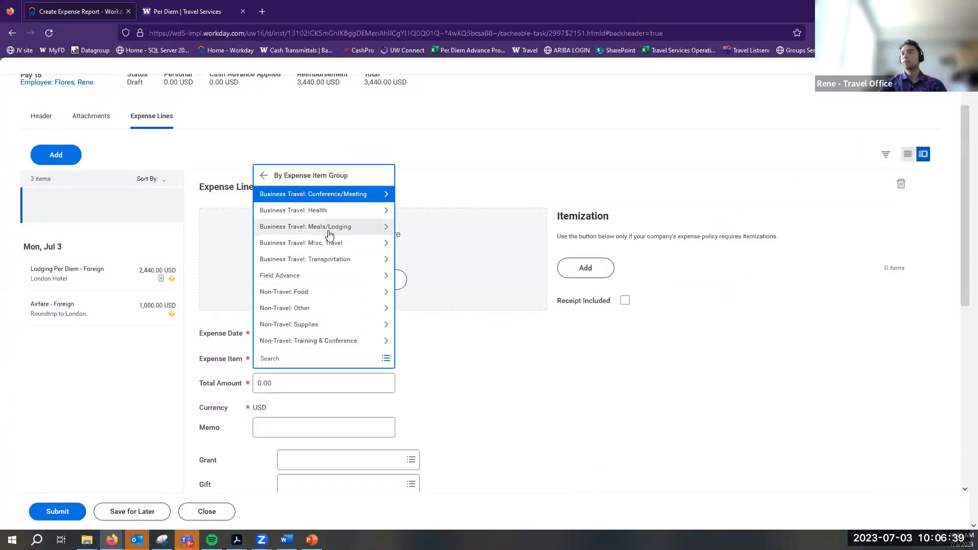
{"action": "left_click", "coordinate": [343, 226]}
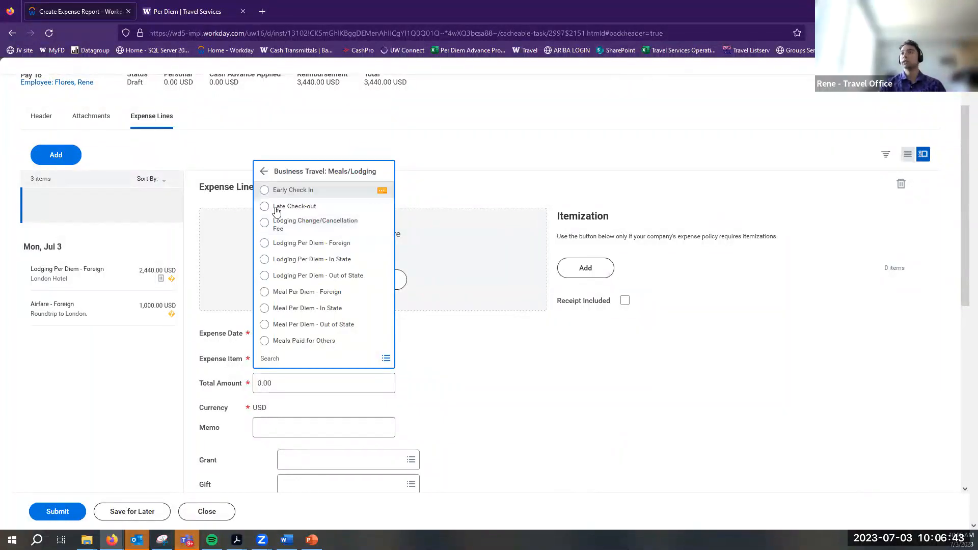
{"action": "left_click", "coordinate": [313, 292]}
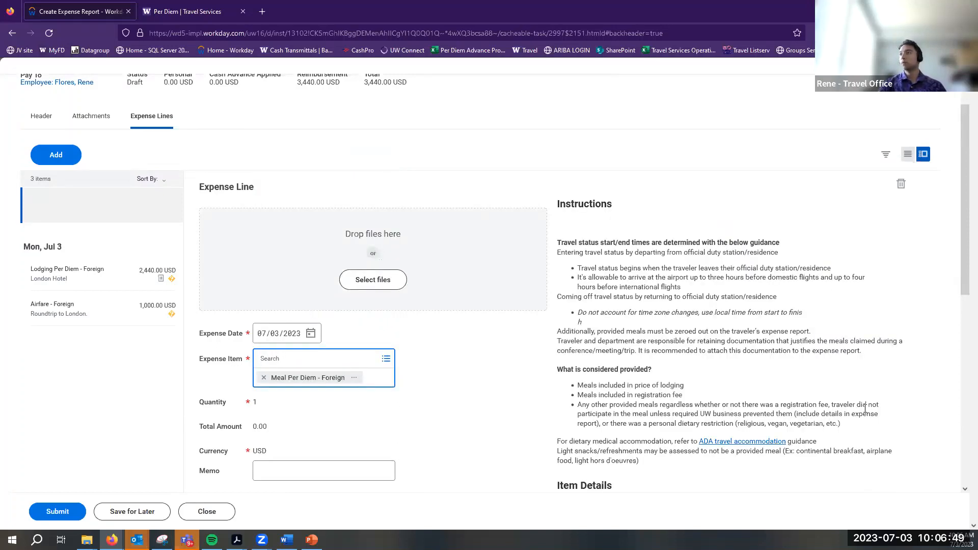
{"action": "triple_click", "coordinate": [714, 264]}
{"action": "left_click", "coordinate": [606, 285]}
Write the memo 'London meal per diem' on the new line
{"action": "scroll", "coordinate": [419, 286], "scroll_direction": "down", "scroll_amount": 3}
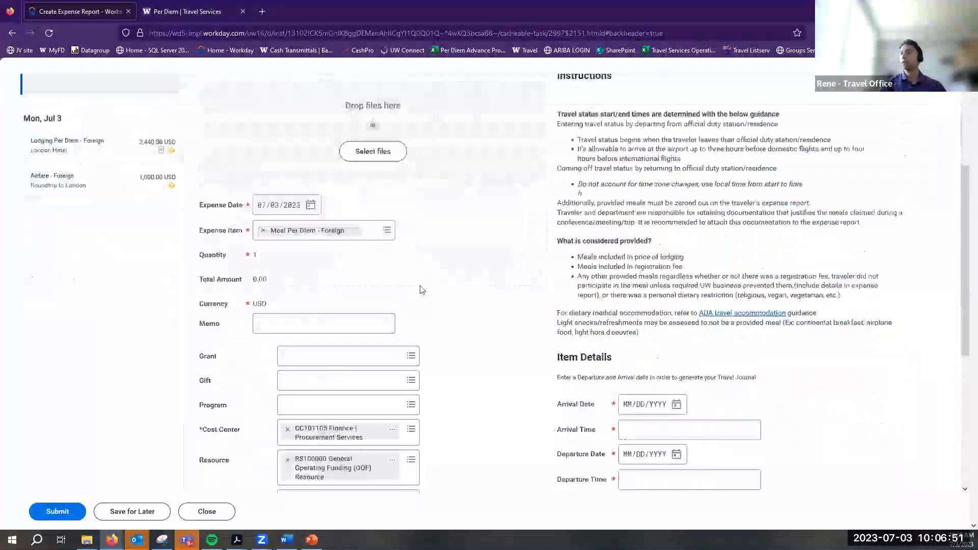
{"action": "left_click", "coordinate": [341, 318]}
{"action": "type", "text": "London per diem"}
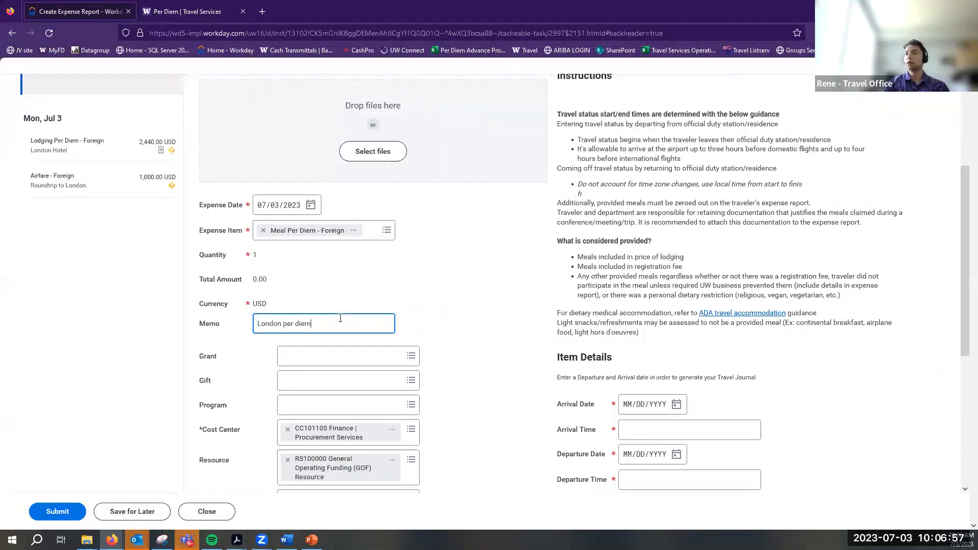
{"action": "left_click", "coordinate": [284, 328]}
{"action": "type", "text": "mea"}
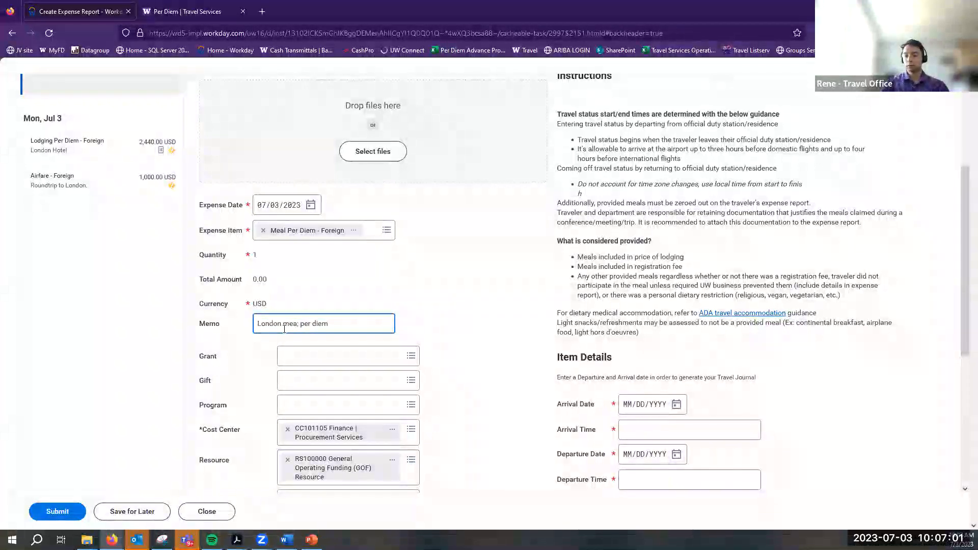
{"action": "type", "text": "l"}
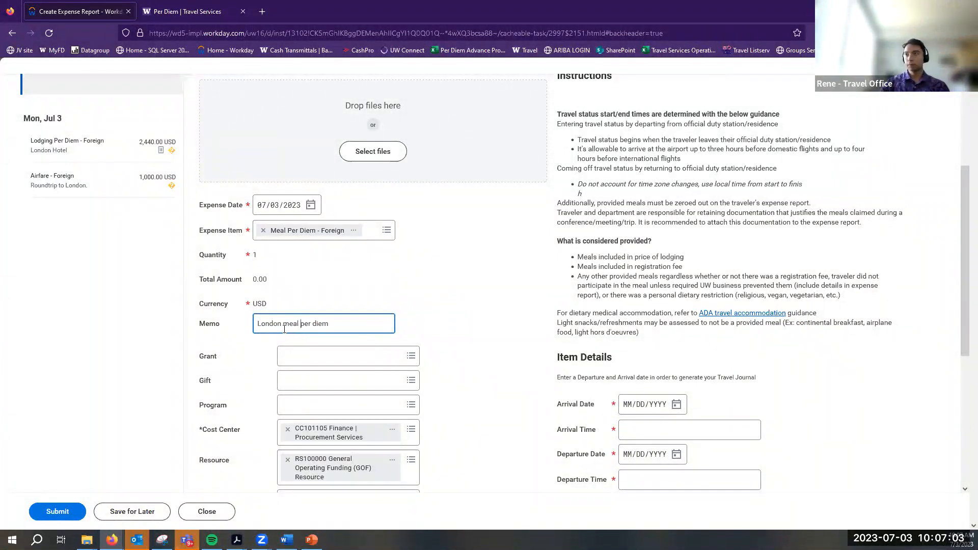
{"action": "left_click", "coordinate": [547, 362]}
Review the required Arrival Date, Departure Date and Departure Time fields in the Instructions panel
{"action": "scroll", "coordinate": [616, 348], "scroll_direction": "down", "scroll_amount": 2}
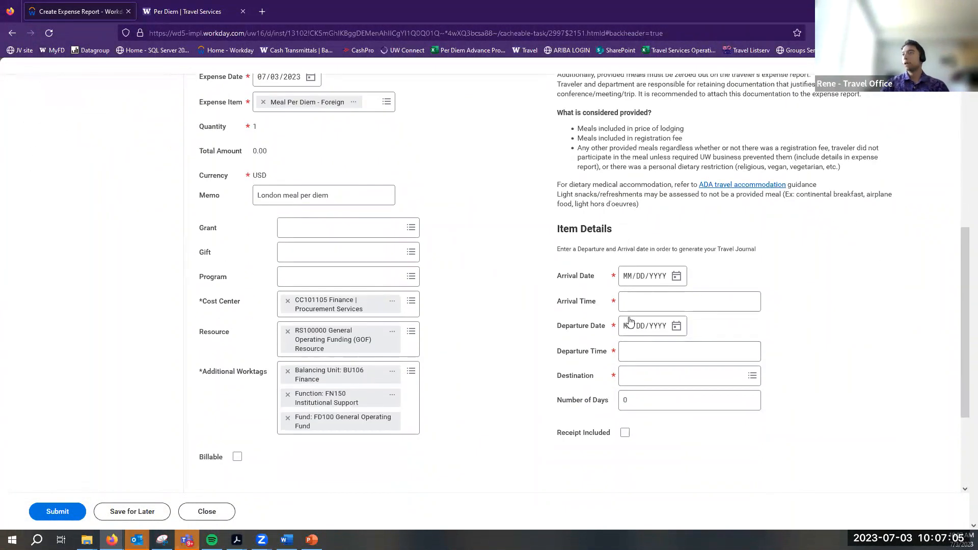
{"action": "left_click_drag", "start_coordinate": [556, 277], "coordinate": [594, 276]}
{"action": "left_click_drag", "start_coordinate": [558, 329], "coordinate": [605, 328]}
{"action": "left_click", "coordinate": [594, 334]}
{"action": "left_click_drag", "start_coordinate": [561, 276], "coordinate": [616, 370]}
{"action": "left_click", "coordinate": [611, 364]}
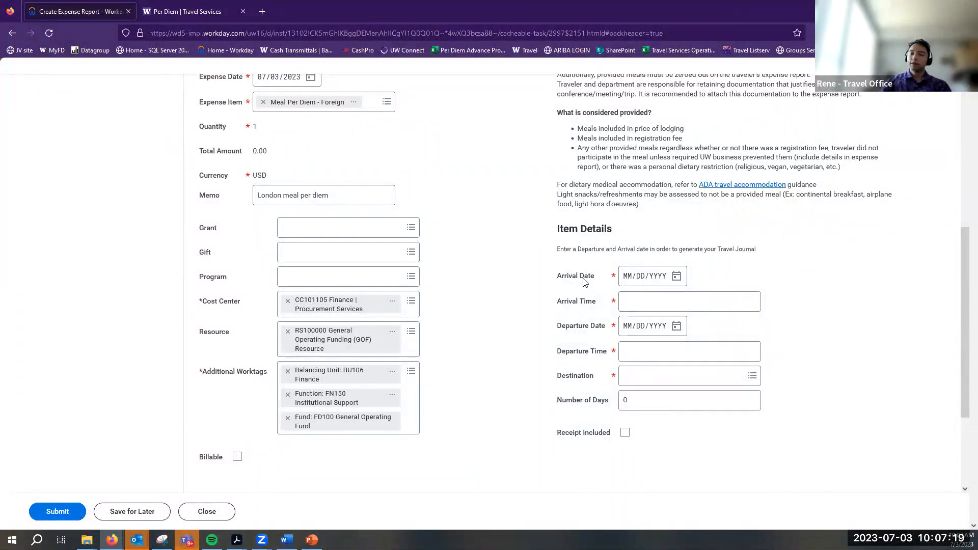
{"action": "left_click_drag", "start_coordinate": [583, 280], "coordinate": [562, 263]}
{"action": "left_click", "coordinate": [603, 282]}
{"action": "triple_click", "coordinate": [602, 283]}
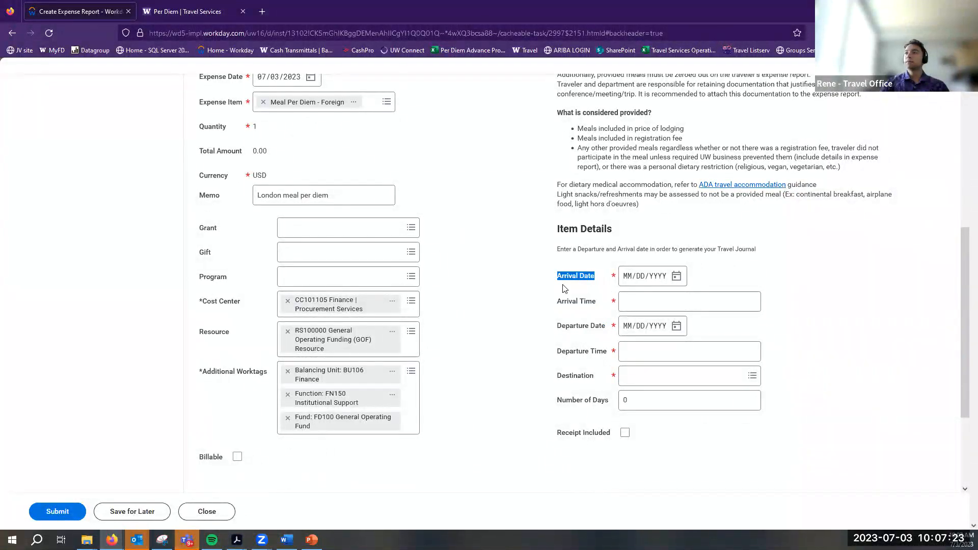
{"action": "left_click", "coordinate": [614, 312]}
{"action": "left_click_drag", "start_coordinate": [558, 325], "coordinate": [605, 326]}
{"action": "mouse_move", "coordinate": [556, 352]}
{"action": "left_mouse_down"}
{"action": "mouse_move", "coordinate": [609, 362]}
{"action": "mouse_move", "coordinate": [574, 358]}
{"action": "left_mouse_up"}
{"action": "left_click", "coordinate": [574, 358]}
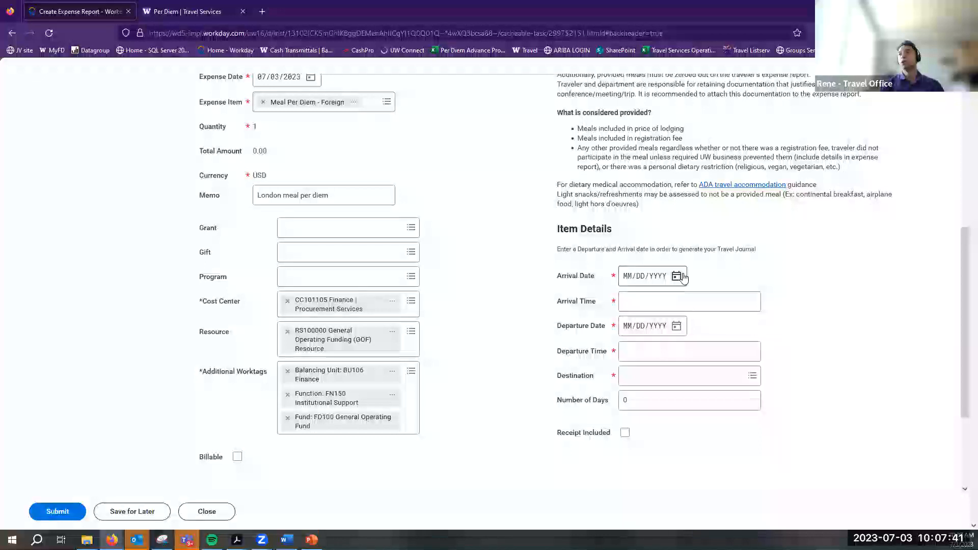
Read the travel-status guidance bullets, then move down to the Item Details section
{"action": "scroll", "coordinate": [684, 276], "scroll_direction": "up", "scroll_amount": 1}
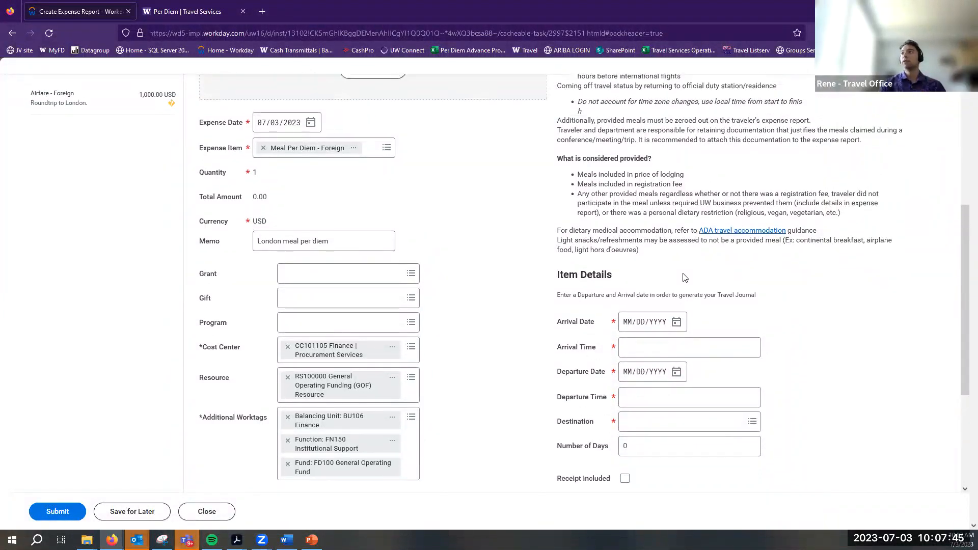
{"action": "scroll", "coordinate": [684, 276], "scroll_direction": "up", "scroll_amount": 2}
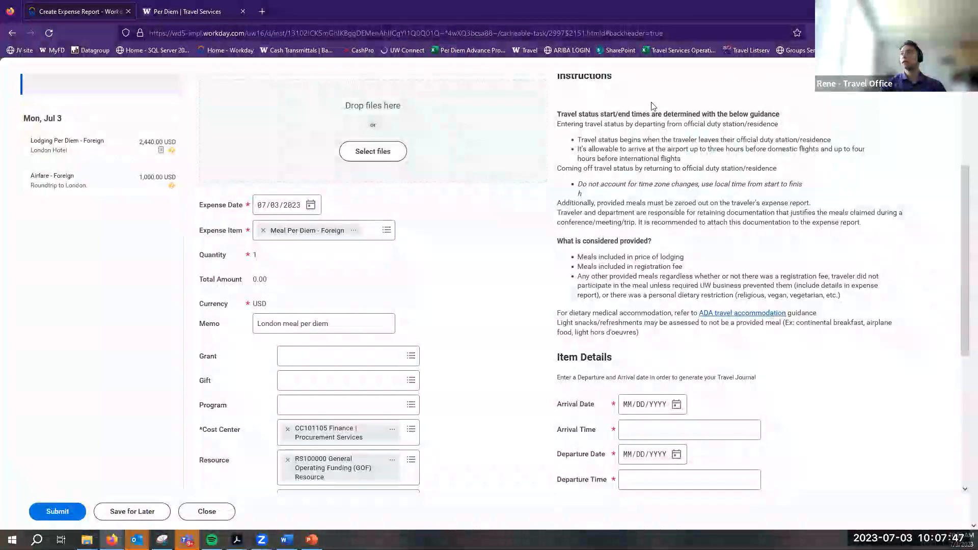
{"action": "left_click_drag", "start_coordinate": [578, 141], "coordinate": [871, 146]}
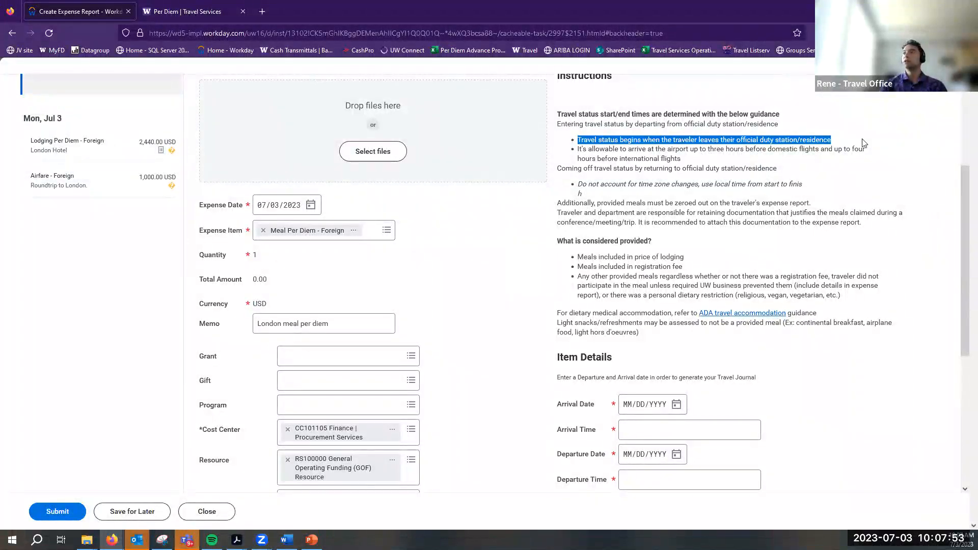
{"action": "left_click_drag", "start_coordinate": [843, 222], "coordinate": [558, 113]}
{"action": "left_click", "coordinate": [718, 252]}
{"action": "scroll", "coordinate": [718, 251], "scroll_direction": "down", "scroll_amount": 3}
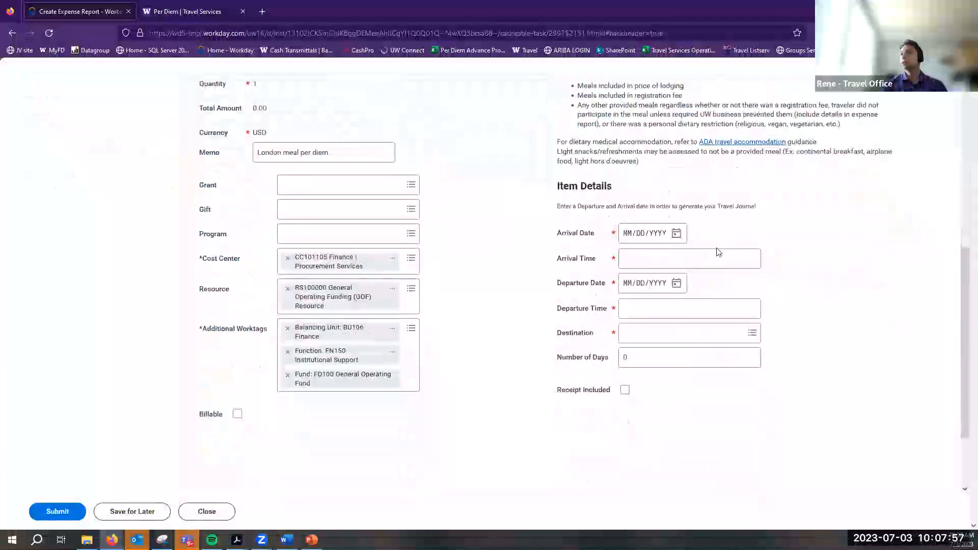
Set the Arrival Date to 06/26/2023 and the Departure Date to 06/30/2023
{"action": "left_click", "coordinate": [676, 232]}
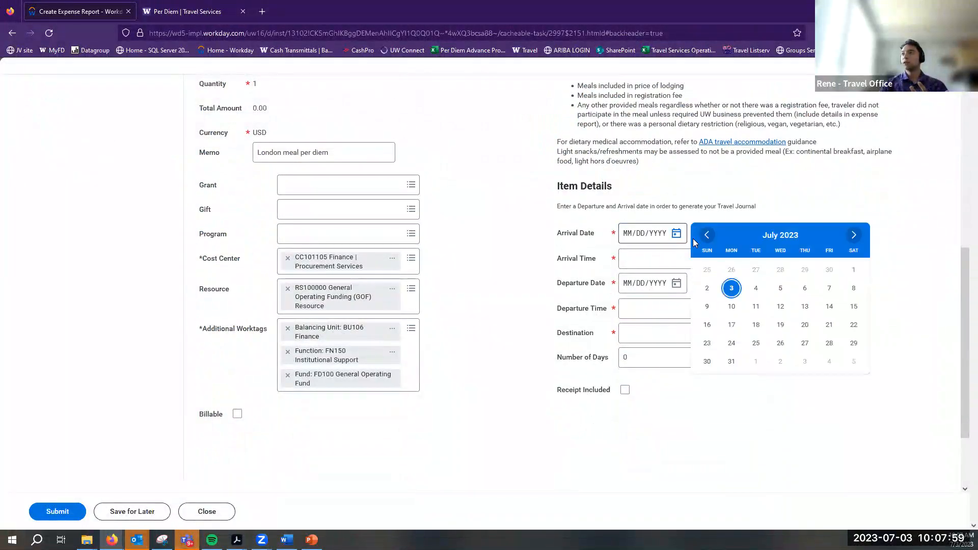
{"action": "left_click", "coordinate": [707, 235]}
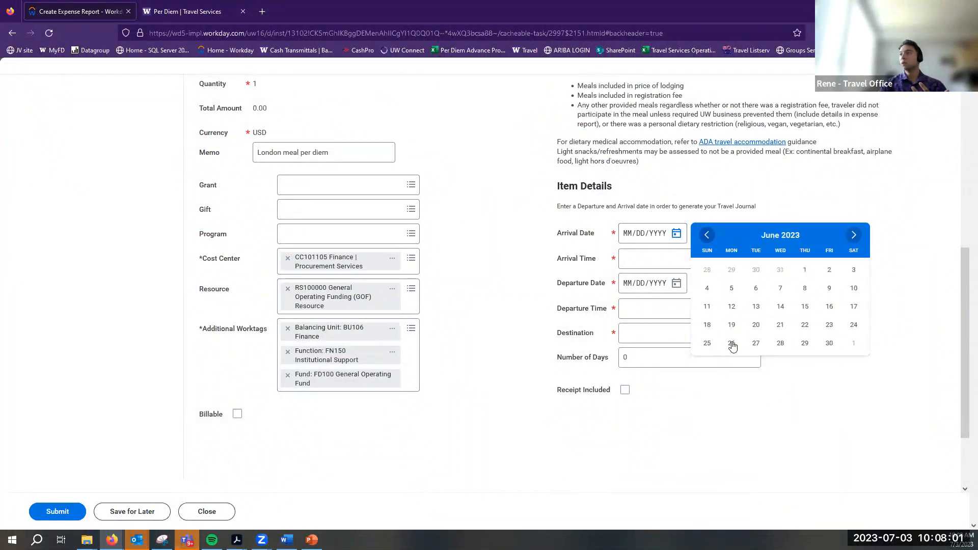
{"action": "left_click", "coordinate": [732, 343]}
{"action": "left_click", "coordinate": [677, 283]}
{"action": "left_click", "coordinate": [706, 284]}
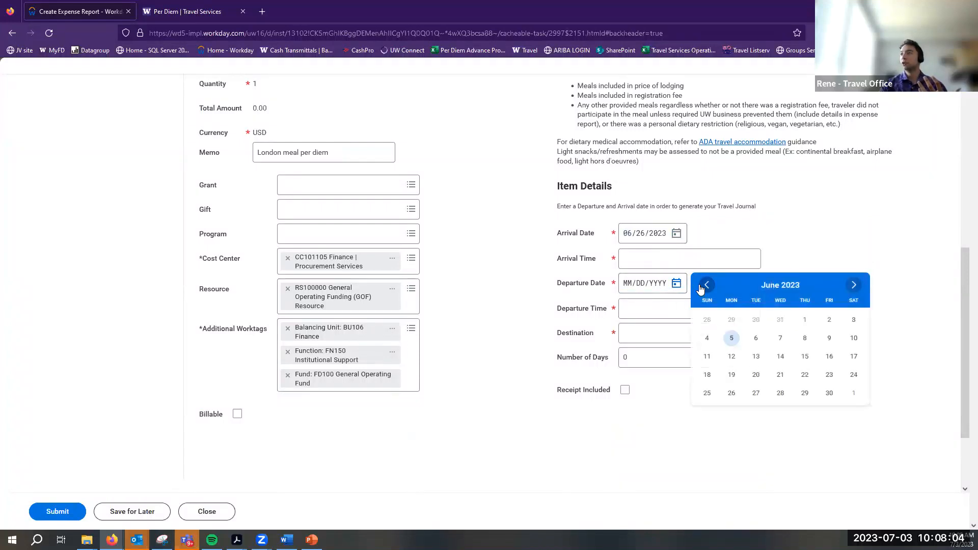
{"action": "left_click", "coordinate": [829, 393]}
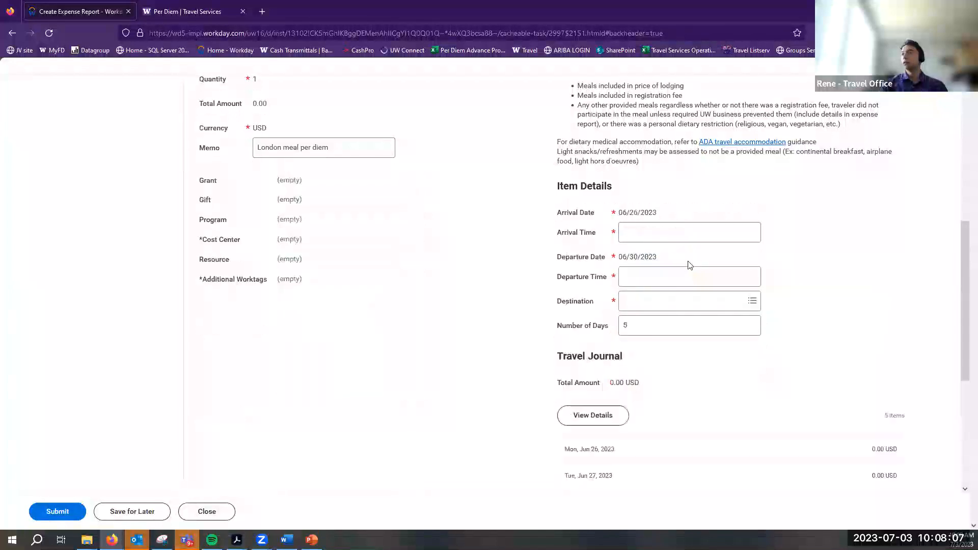
Enter a 7:00 AM arrival time and a 9:00 PM departure time
{"action": "left_click", "coordinate": [672, 238]}
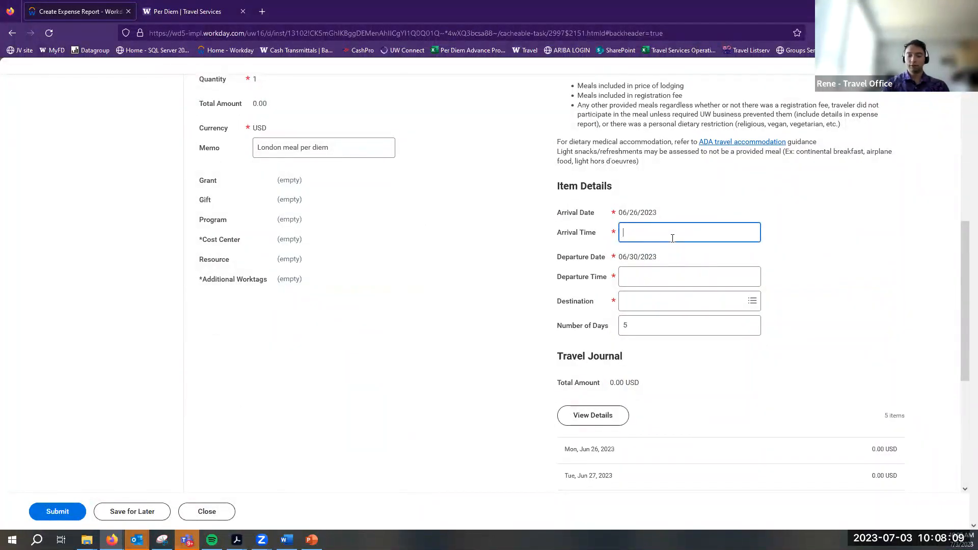
{"action": "type", "text": "7am"}
{"action": "left_click", "coordinate": [679, 278]}
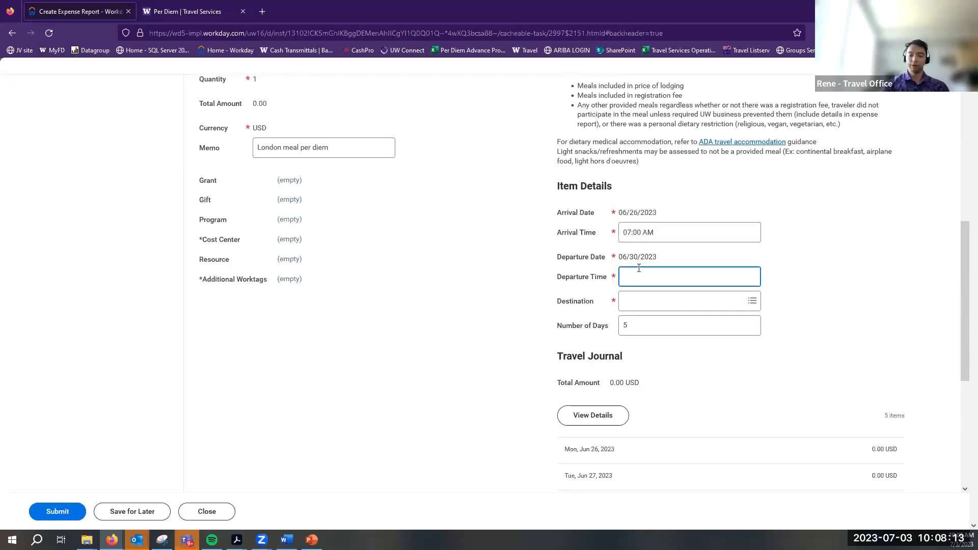
{"action": "type", "text": "9m"}
{"action": "key", "text": "BackSpace"}
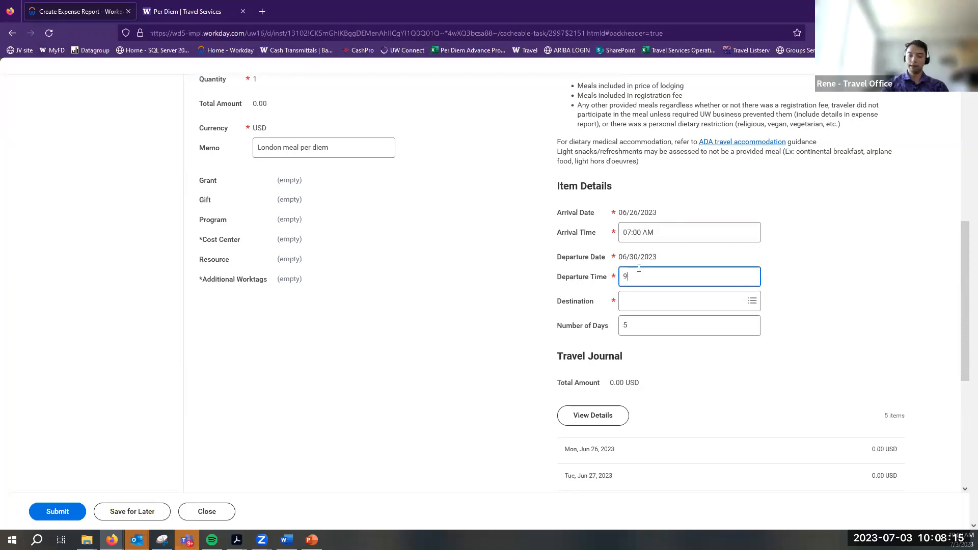
{"action": "type", "text": "pm"}
{"action": "left_click", "coordinate": [517, 273]}
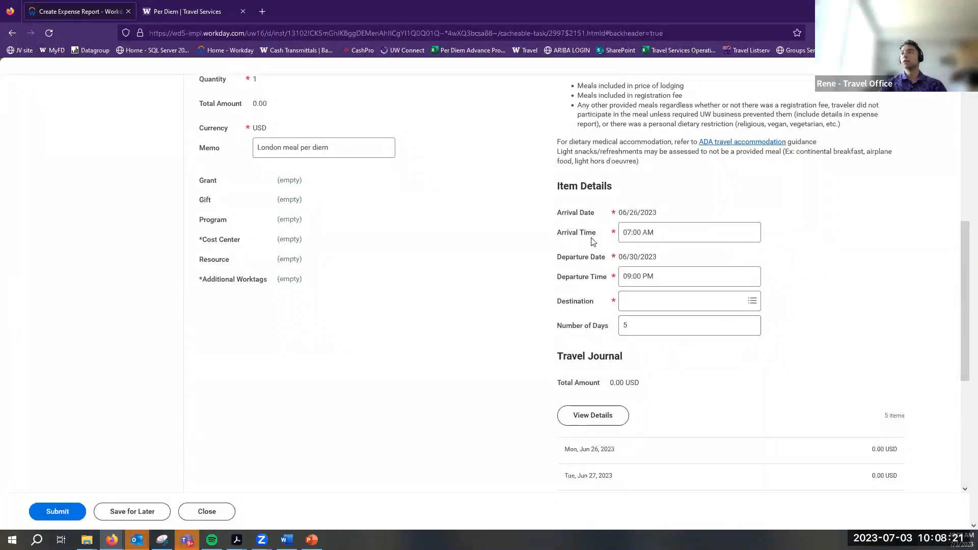
{"action": "left_click", "coordinate": [665, 234]}
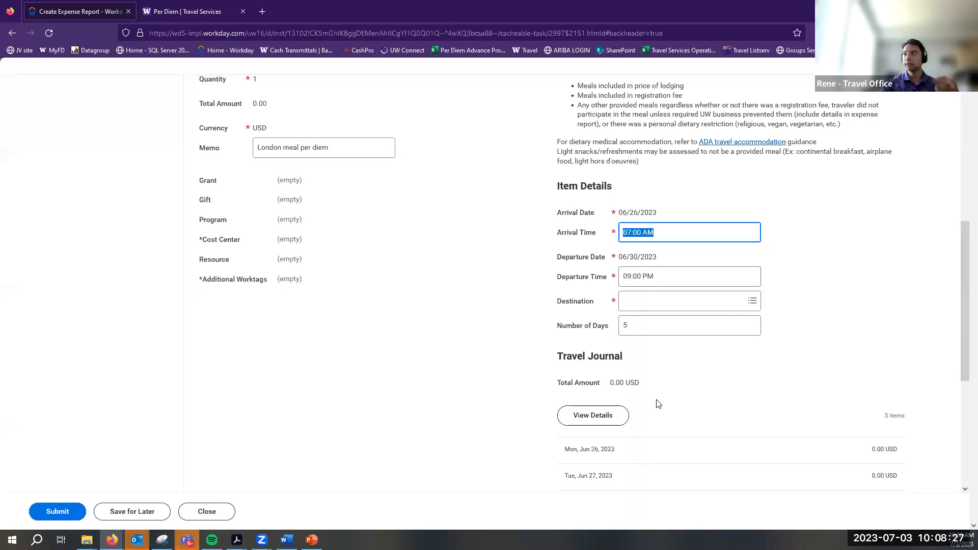
Set the destination to LONDON, United Kingdom and check the 821.75 USD daily per diem amounts
{"action": "left_click", "coordinate": [633, 306]}
{"action": "type", "text": "London"}
{"action": "key", "text": "Return"}
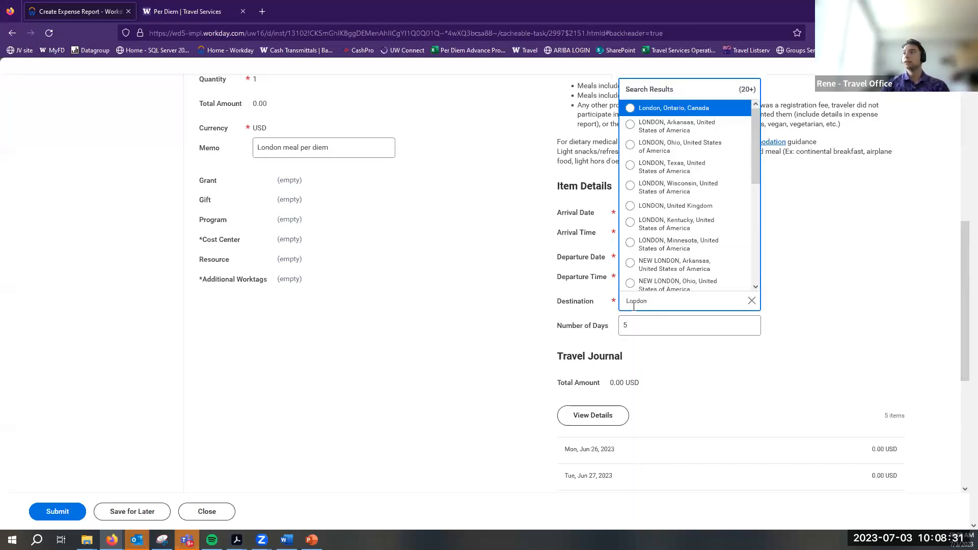
{"action": "left_click", "coordinate": [663, 205]}
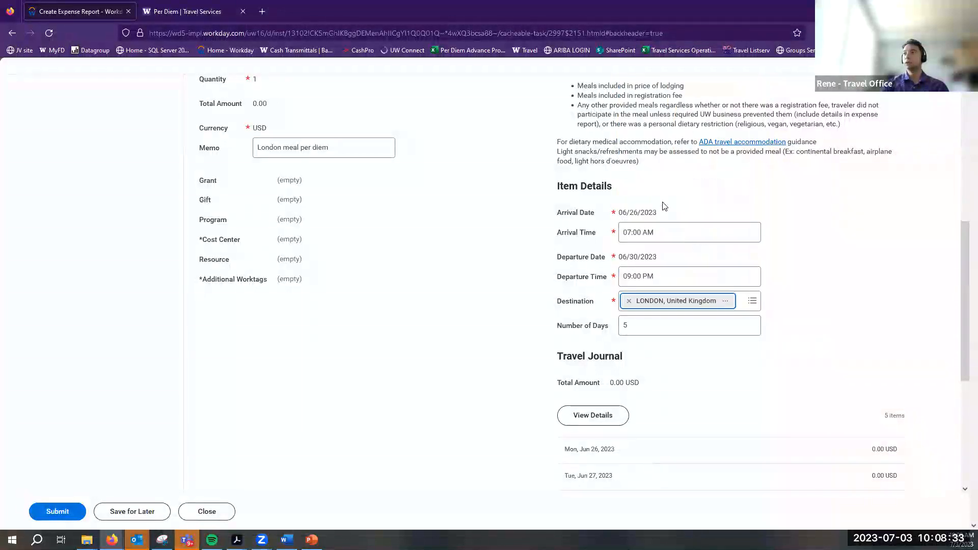
{"action": "scroll", "coordinate": [616, 392], "scroll_direction": "down", "scroll_amount": 3}
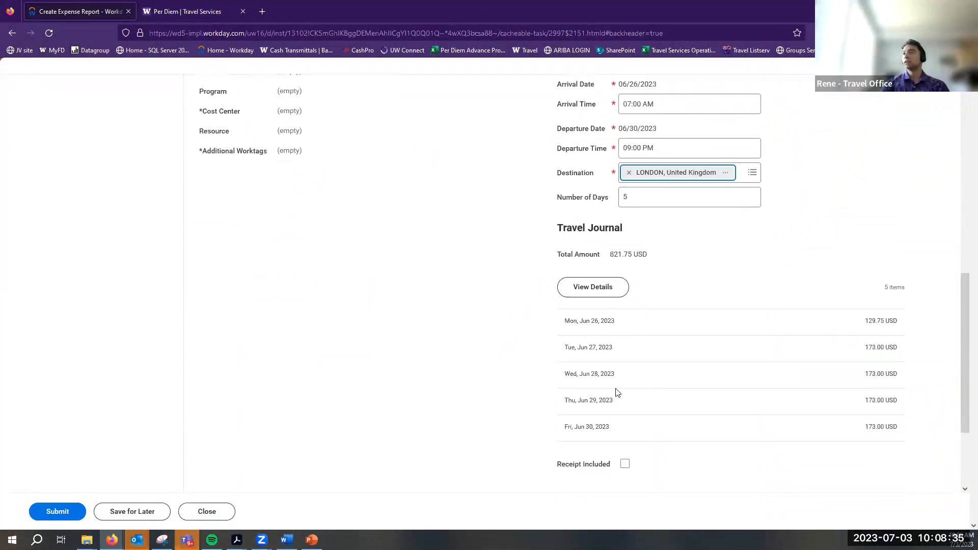
{"action": "left_click_drag", "start_coordinate": [871, 321], "coordinate": [905, 436]}
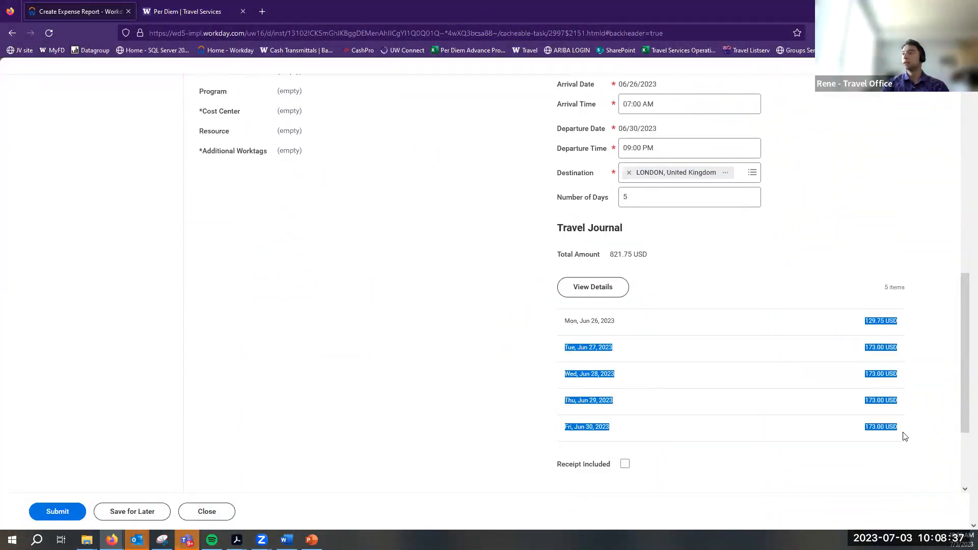
{"action": "left_click", "coordinate": [903, 440]}
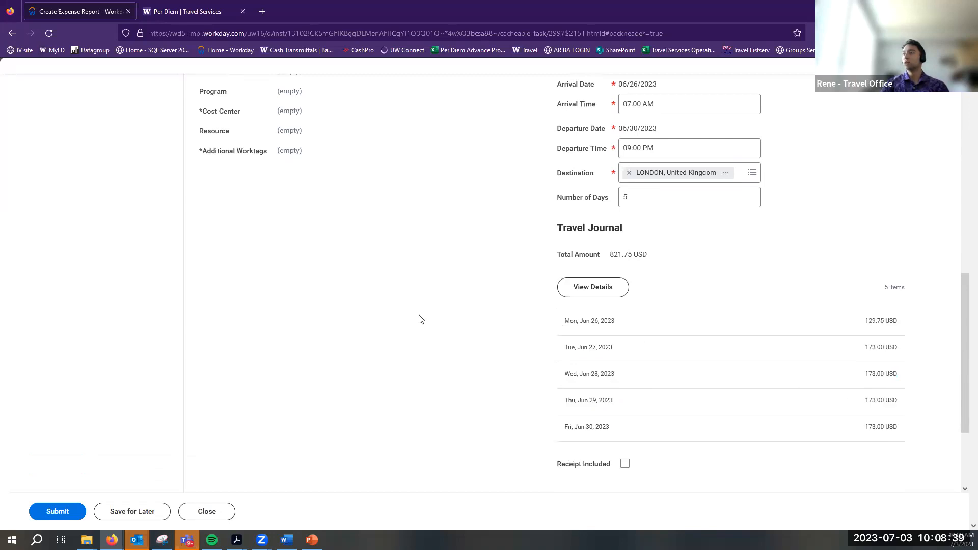
{"action": "left_click", "coordinate": [591, 287]}
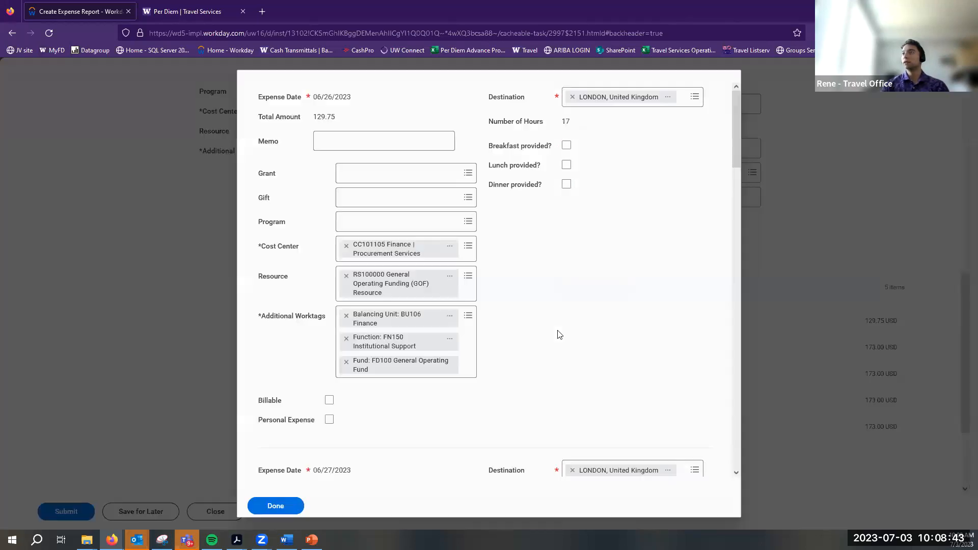
Compare meal-provided options for 06/28/2023, leaving only Dinner provided checked
{"action": "scroll", "coordinate": [509, 265], "scroll_direction": "down", "scroll_amount": 2}
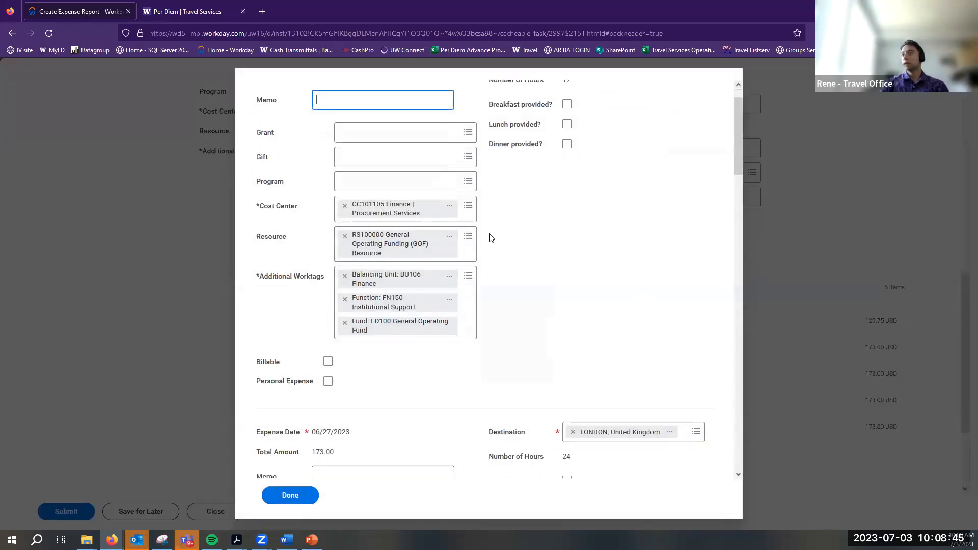
{"action": "scroll", "coordinate": [513, 285], "scroll_direction": "down", "scroll_amount": 5}
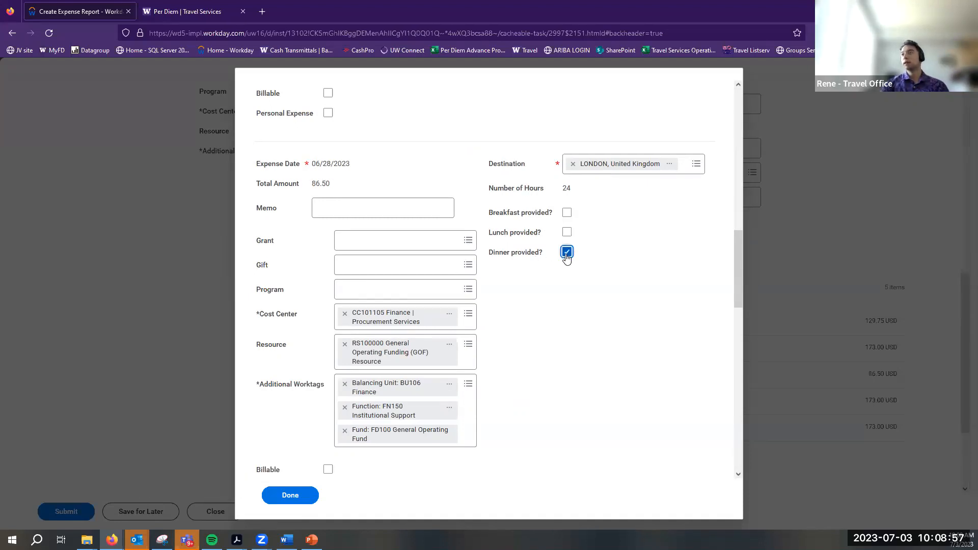
{"action": "left_click_drag", "start_coordinate": [312, 183], "coordinate": [331, 187]}
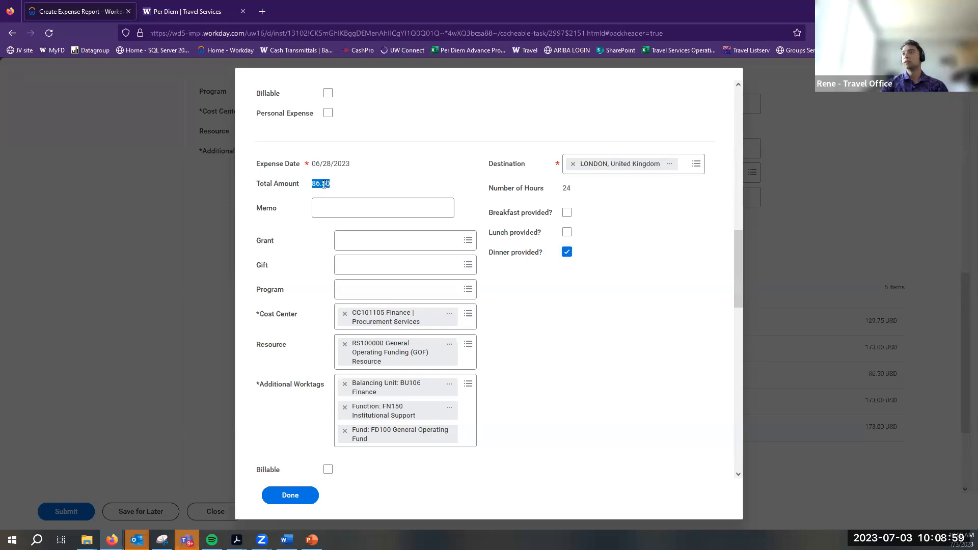
{"action": "left_click", "coordinate": [566, 252]}
{"action": "left_click", "coordinate": [567, 232]}
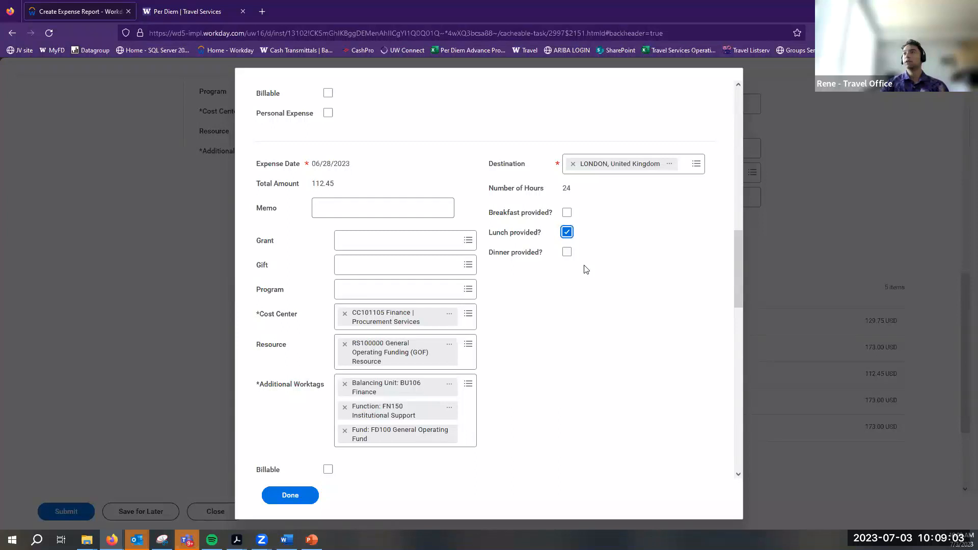
{"action": "left_click", "coordinate": [567, 232]}
{"action": "left_click", "coordinate": [566, 213]}
{"action": "left_click", "coordinate": [566, 212]}
{"action": "left_click", "coordinate": [567, 212]}
{"action": "left_click", "coordinate": [567, 232]}
{"action": "left_click", "coordinate": [566, 251]}
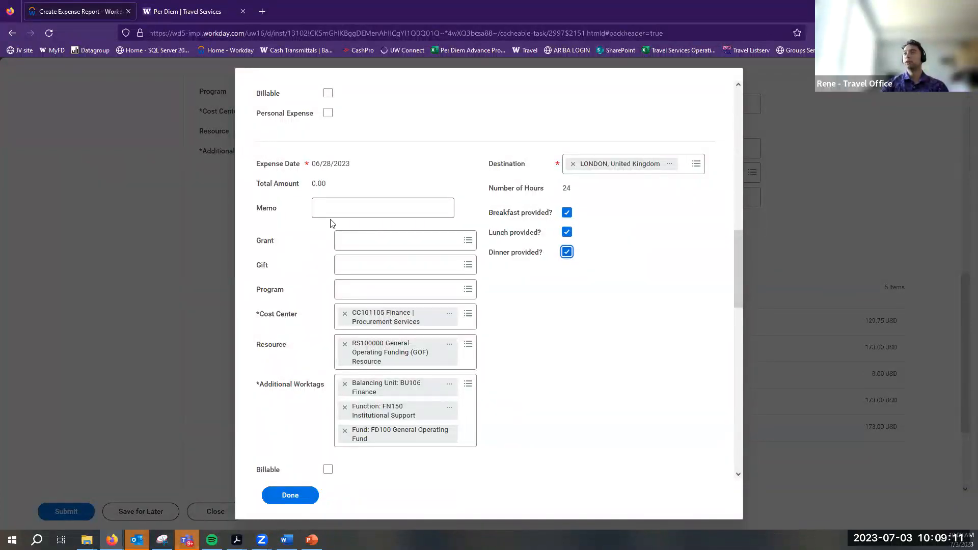
{"action": "left_click", "coordinate": [567, 233]}
{"action": "left_click", "coordinate": [567, 212]}
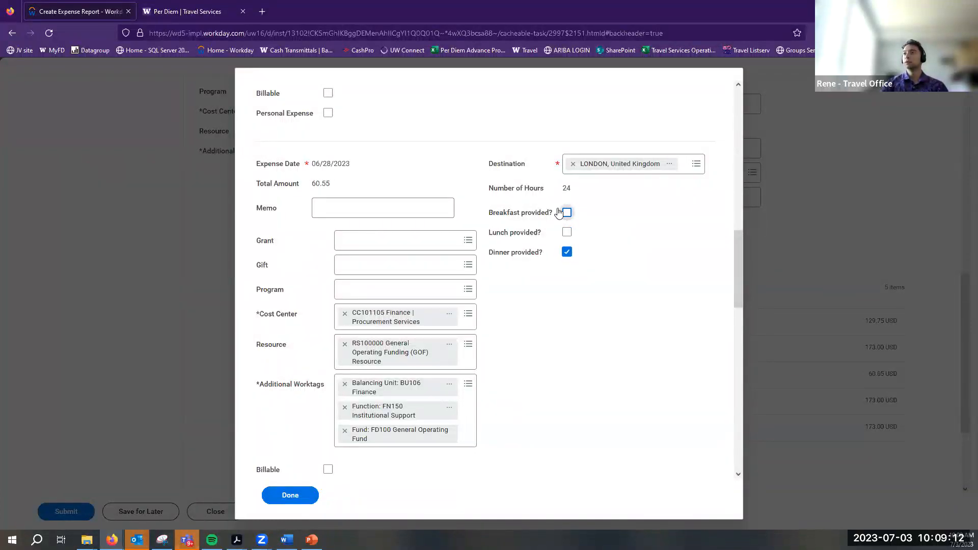
Add memo 'Dinner provided by conference' for 06/28 and save, giving a 735.25 USD total
{"action": "left_click", "coordinate": [414, 214]}
{"action": "type", "text": "Dinner provided by conference"}
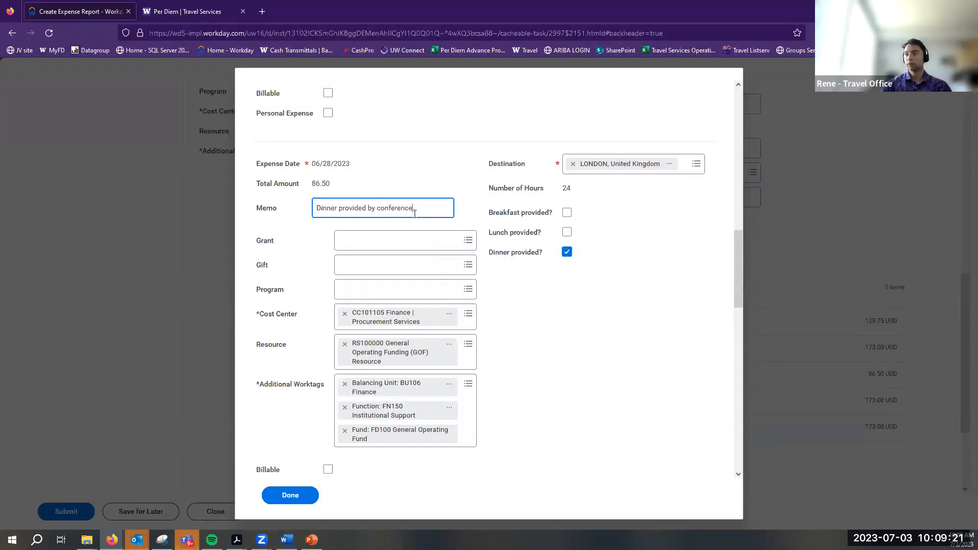
{"action": "left_click", "coordinate": [581, 379]}
{"action": "scroll", "coordinate": [581, 379], "scroll_direction": "down", "scroll_amount": 6}
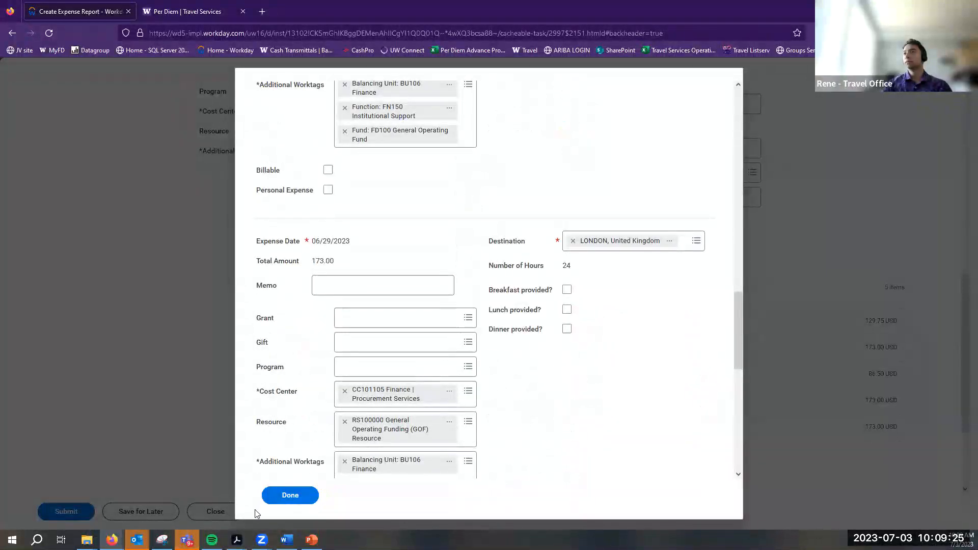
{"action": "left_click", "coordinate": [285, 492]}
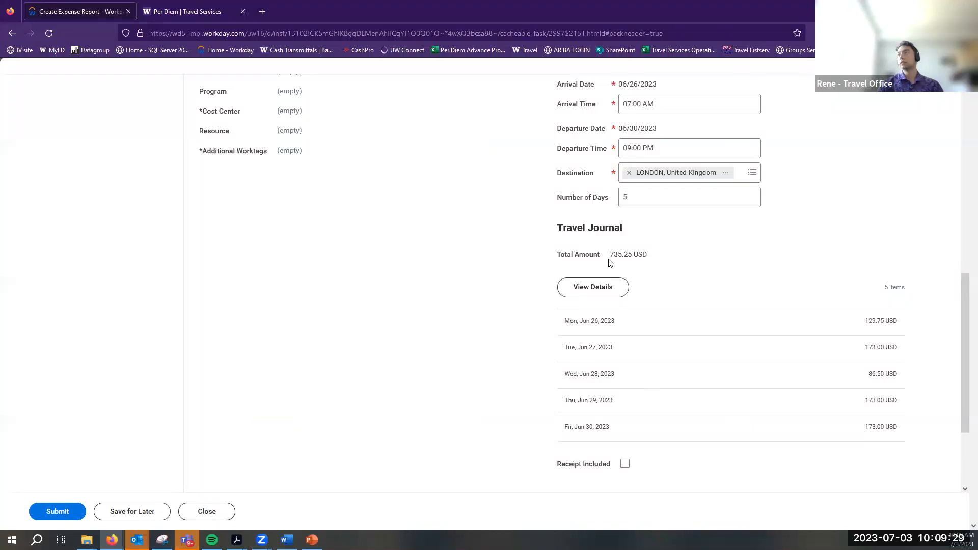
{"action": "left_click_drag", "start_coordinate": [609, 261], "coordinate": [700, 274]}
Save the meal per diem line and start a new Car Rental expense line
{"action": "left_click", "coordinate": [543, 246]}
{"action": "scroll", "coordinate": [542, 242], "scroll_direction": "up", "scroll_amount": 6}
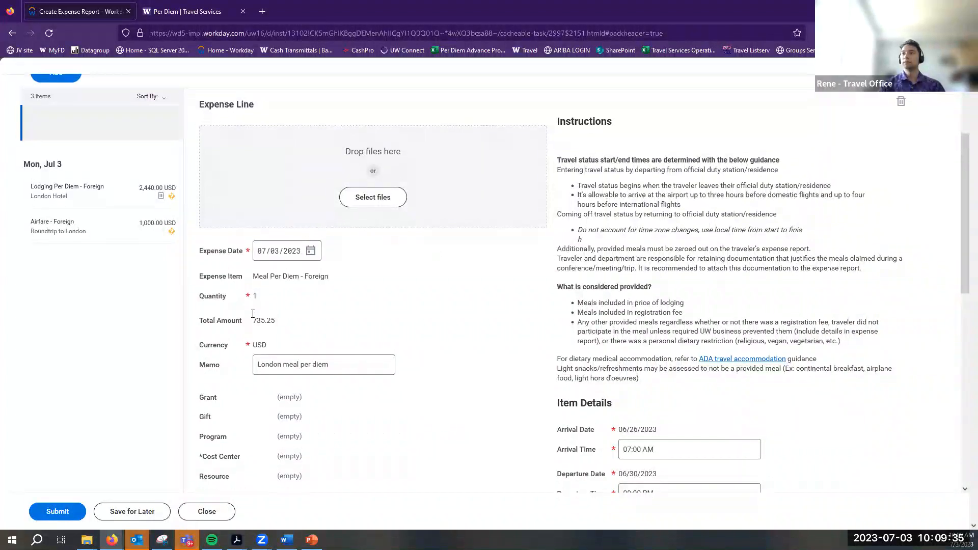
{"action": "scroll", "coordinate": [302, 233], "scroll_direction": "up", "scroll_amount": 2}
{"action": "left_click", "coordinate": [65, 201]}
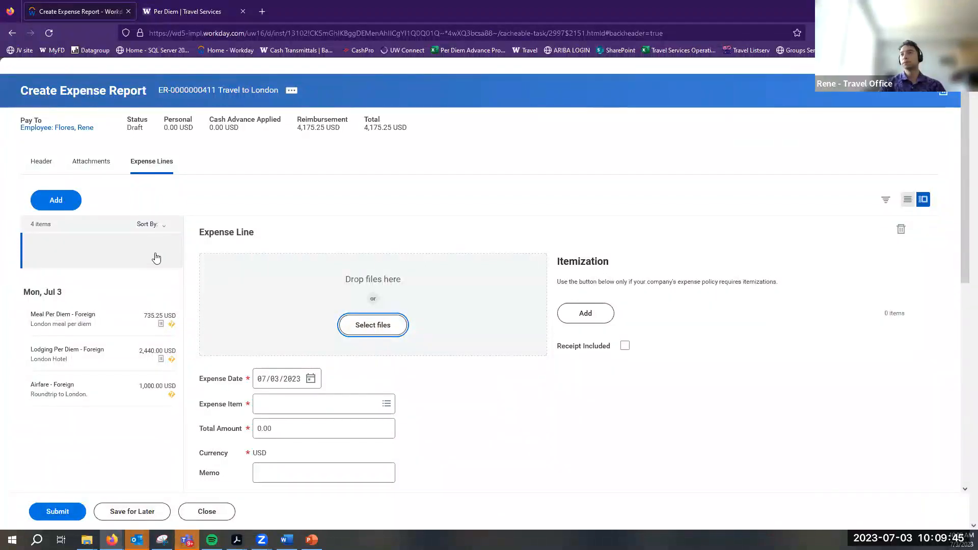
{"action": "left_click", "coordinate": [383, 404]}
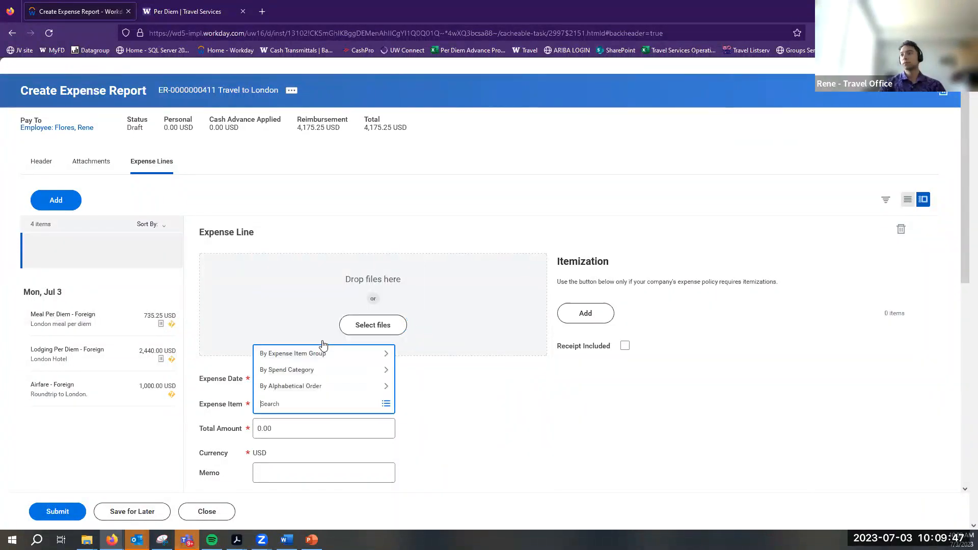
{"action": "left_click", "coordinate": [324, 366]}
{"action": "left_click", "coordinate": [320, 303]}
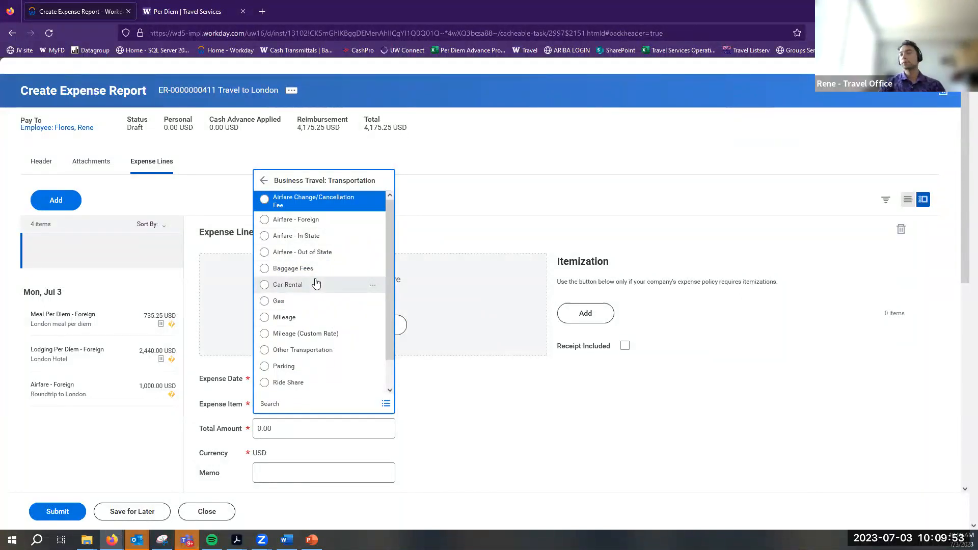
{"action": "left_click", "coordinate": [315, 284]}
Set the car rental per-unit amount to 200.00 USD, leaving the memo blank
{"action": "scroll", "coordinate": [308, 281], "scroll_direction": "down", "scroll_amount": 3}
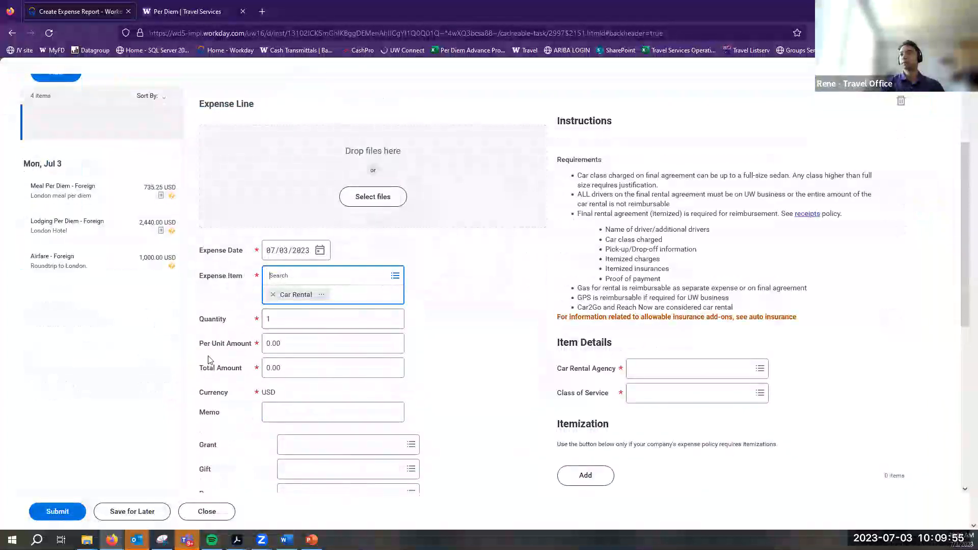
{"action": "scroll", "coordinate": [367, 341], "scroll_direction": "down", "scroll_amount": 3}
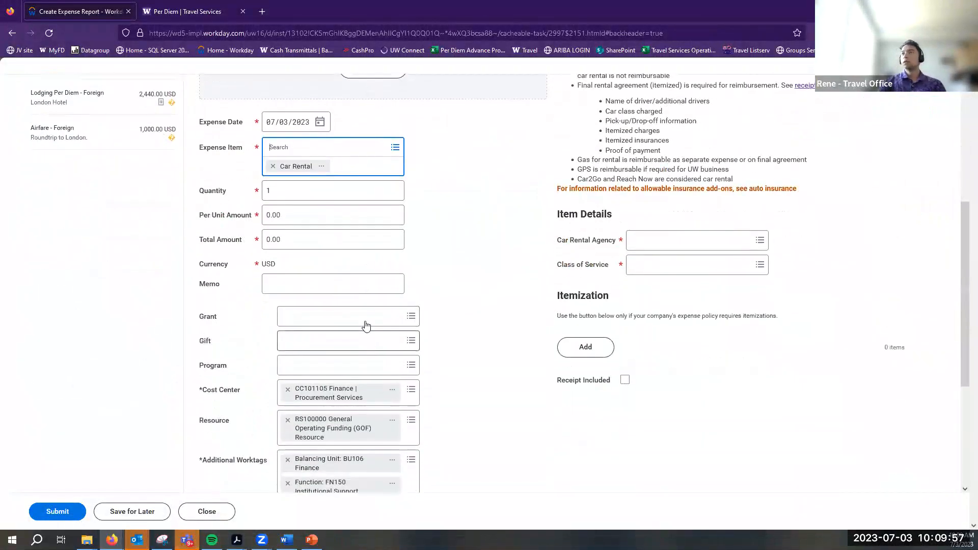
{"action": "left_click", "coordinate": [289, 192]}
{"action": "left_click", "coordinate": [290, 198]}
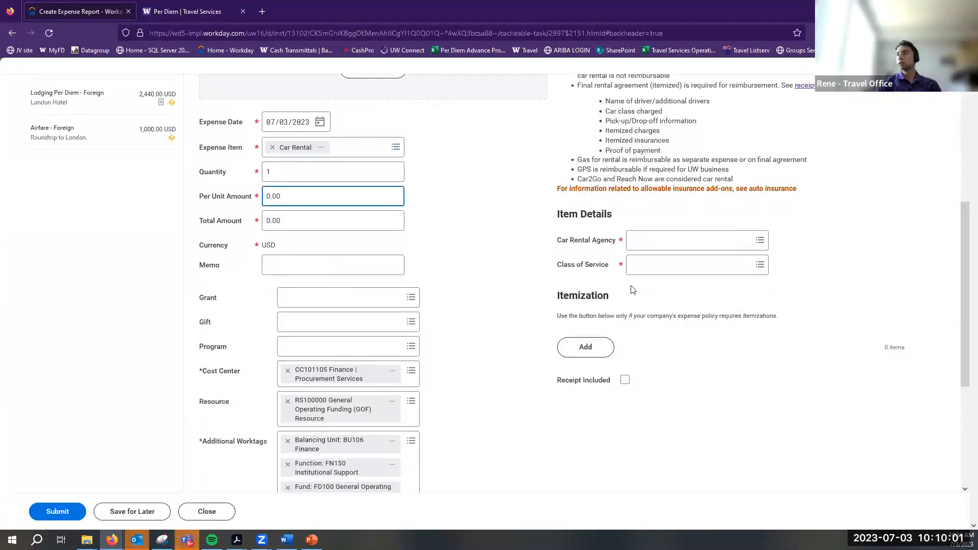
{"action": "double_click", "coordinate": [305, 197]}
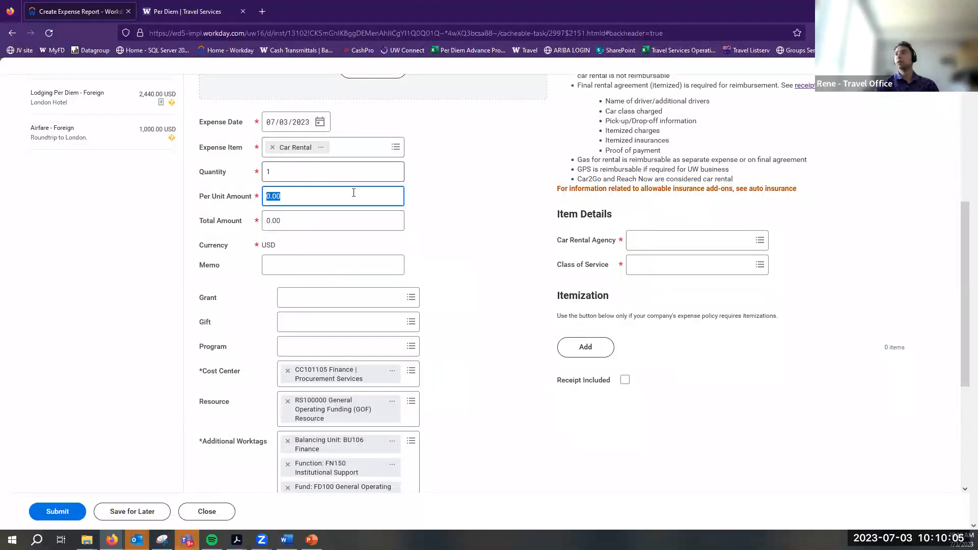
{"action": "scroll", "coordinate": [416, 247], "scroll_direction": "up", "scroll_amount": 3}
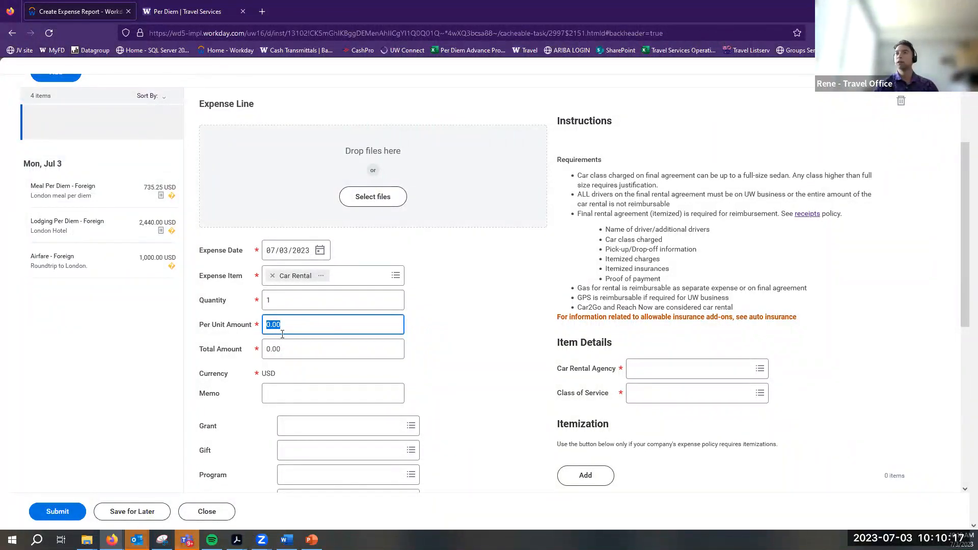
{"action": "type", "text": "200"}
{"action": "left_click", "coordinate": [350, 390]}
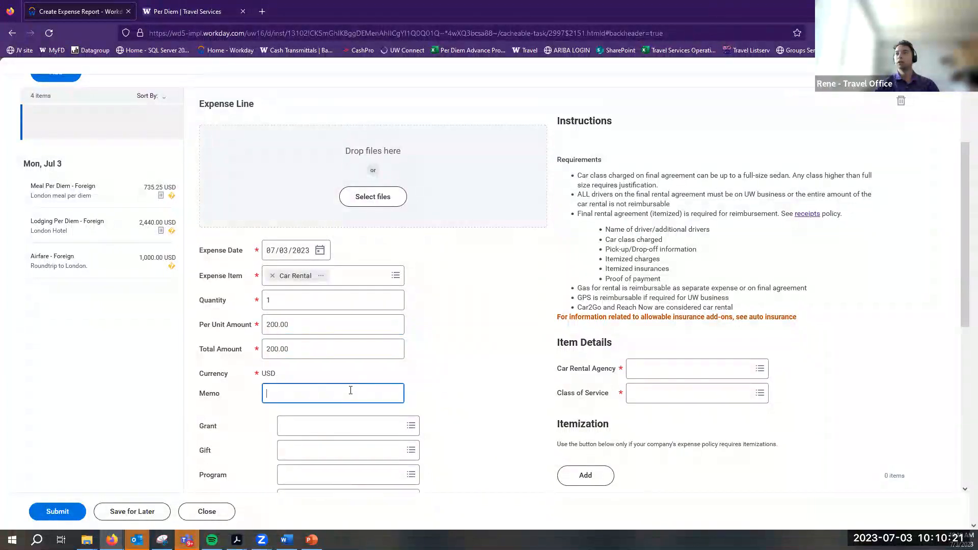
{"action": "left_click", "coordinate": [327, 337]}
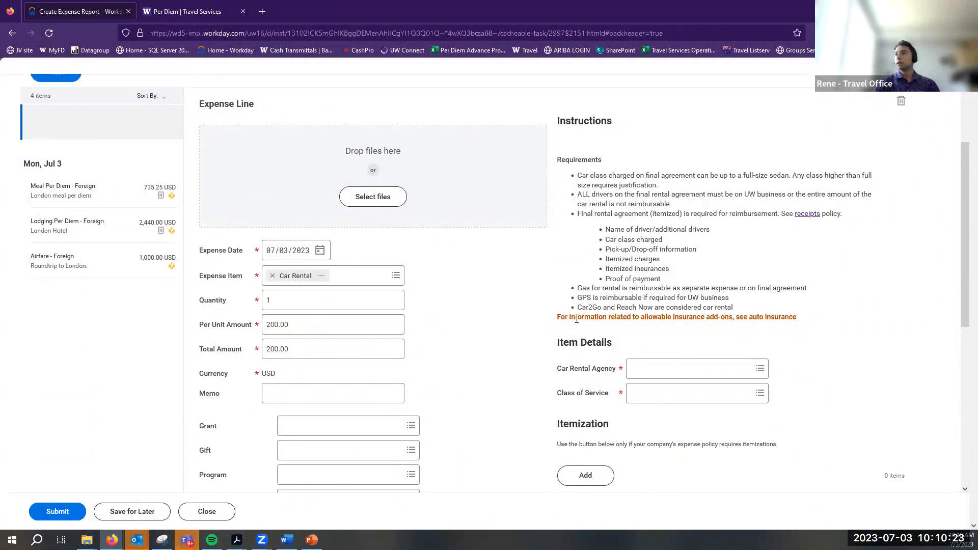
Choose Avis Rent-A-Car and Full Size Car, include the receipt, and add the line
{"action": "left_click", "coordinate": [763, 369]}
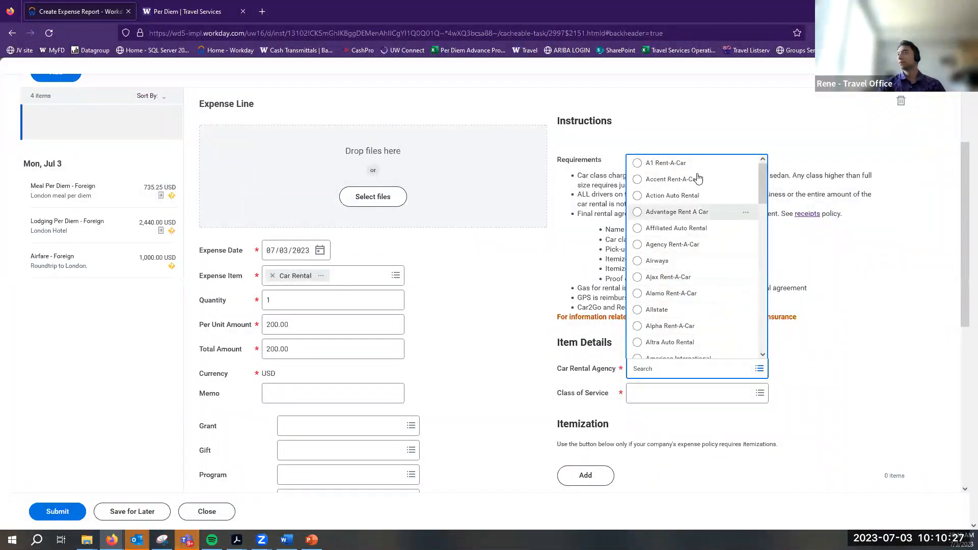
{"action": "scroll", "coordinate": [702, 228], "scroll_direction": "down", "scroll_amount": 1}
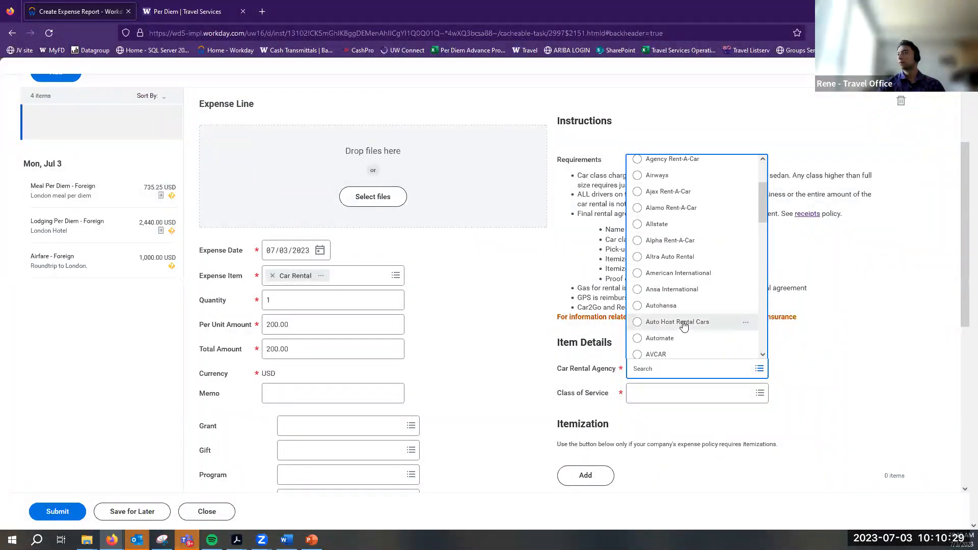
{"action": "scroll", "coordinate": [685, 326], "scroll_direction": "down", "scroll_amount": 3}
{"action": "left_click", "coordinate": [698, 284]}
{"action": "left_click", "coordinate": [758, 393]}
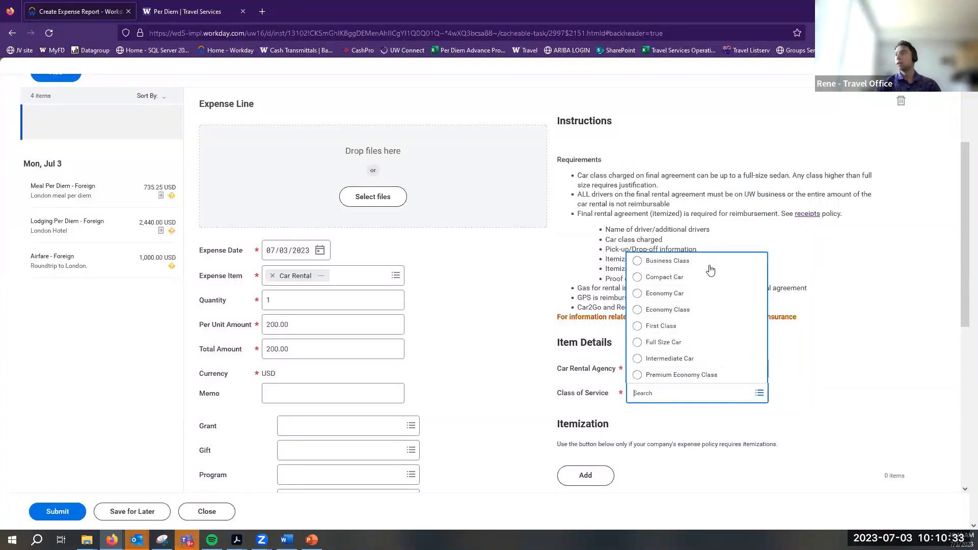
{"action": "left_click", "coordinate": [684, 343]}
{"action": "scroll", "coordinate": [545, 363], "scroll_direction": "down", "scroll_amount": 3}
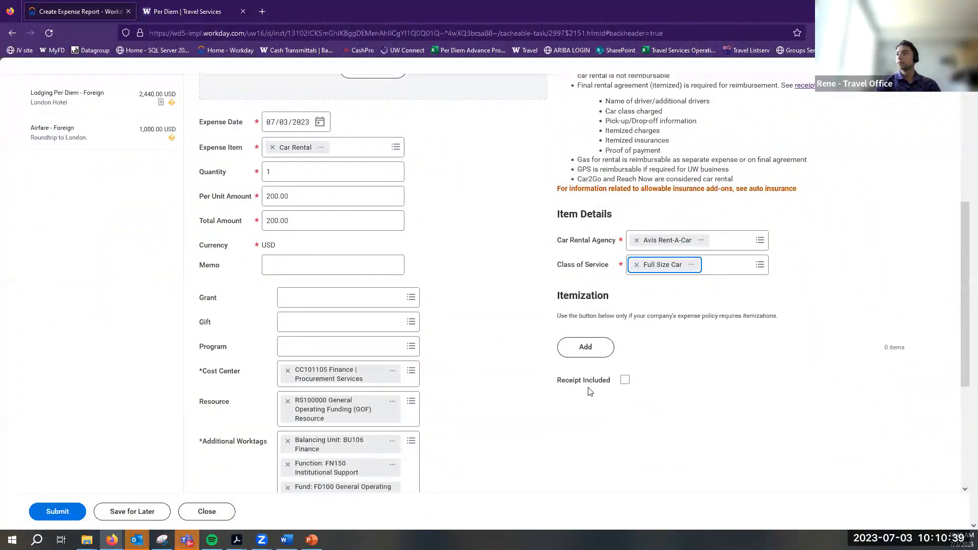
{"action": "left_click", "coordinate": [625, 382]}
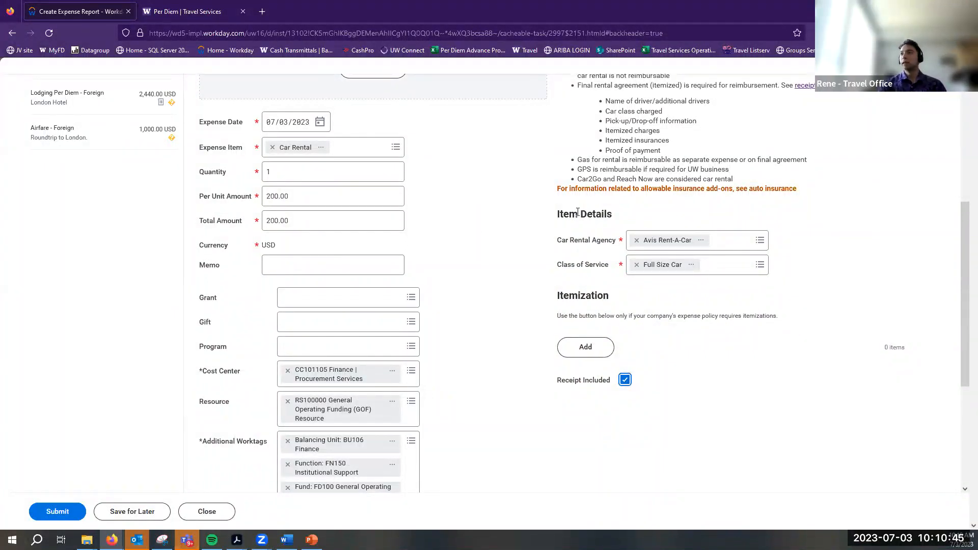
{"action": "scroll", "coordinate": [889, 242], "scroll_direction": "up", "scroll_amount": 2}
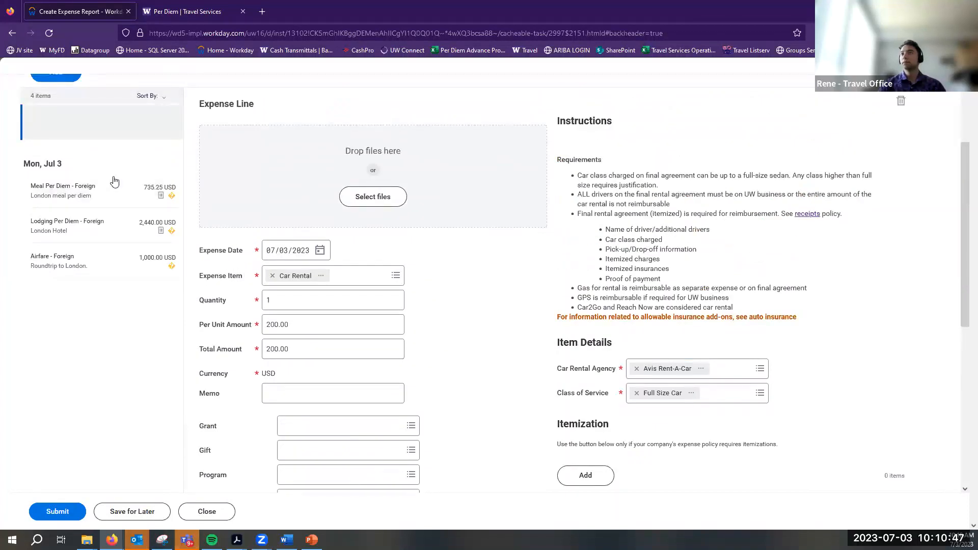
{"action": "scroll", "coordinate": [114, 182], "scroll_direction": "up", "scroll_amount": 2}
{"action": "left_click", "coordinate": [56, 158]}
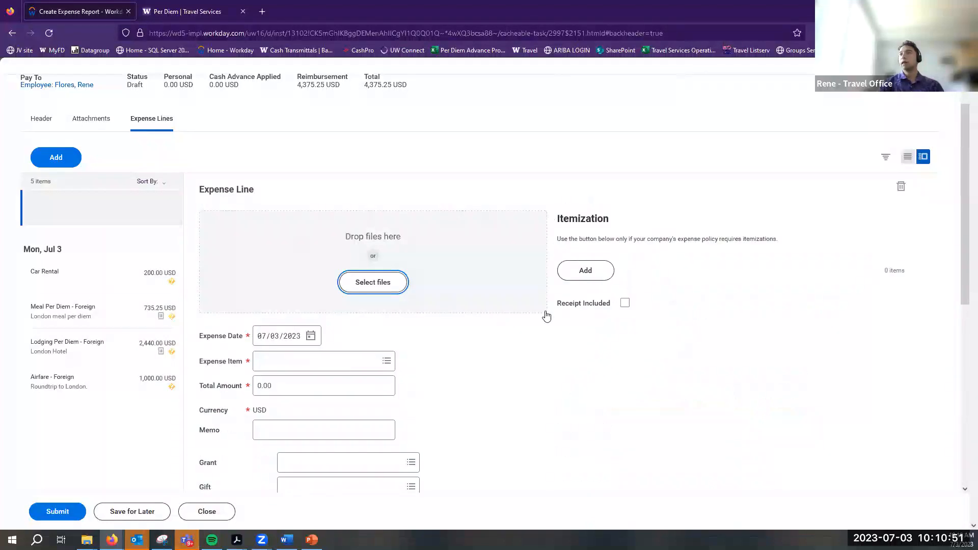
Create a Business Travel: Transportation > Mileage line for 20 miles
{"action": "left_click", "coordinate": [387, 361]}
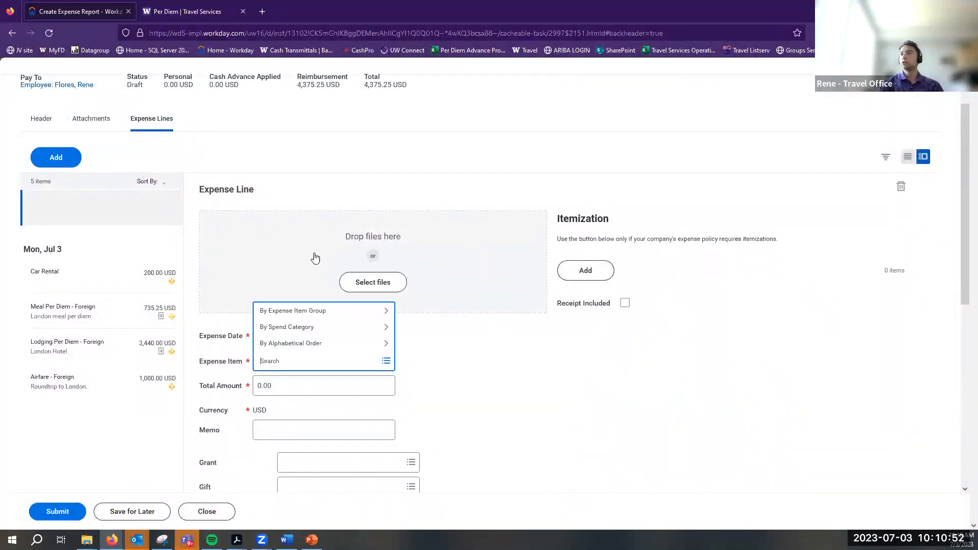
{"action": "left_click", "coordinate": [299, 310]}
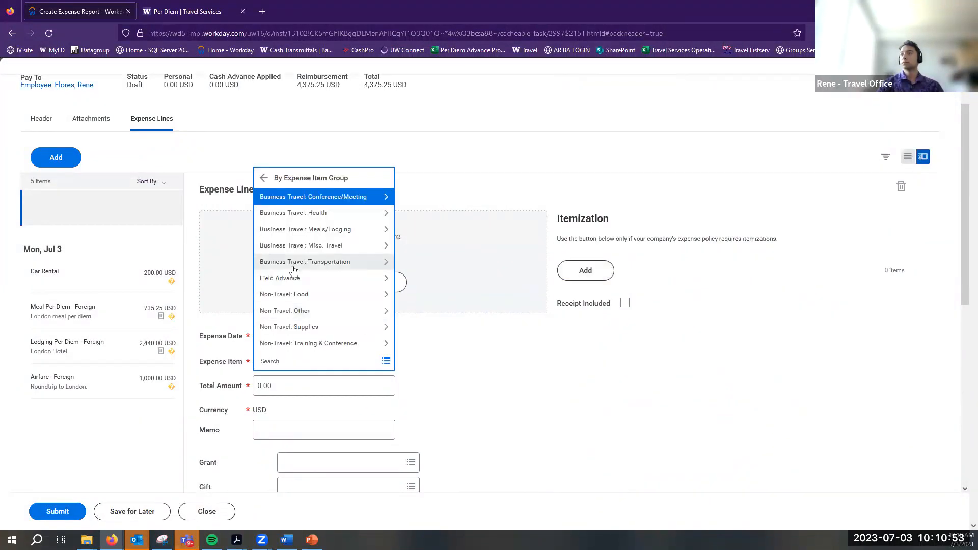
{"action": "left_click", "coordinate": [339, 262]}
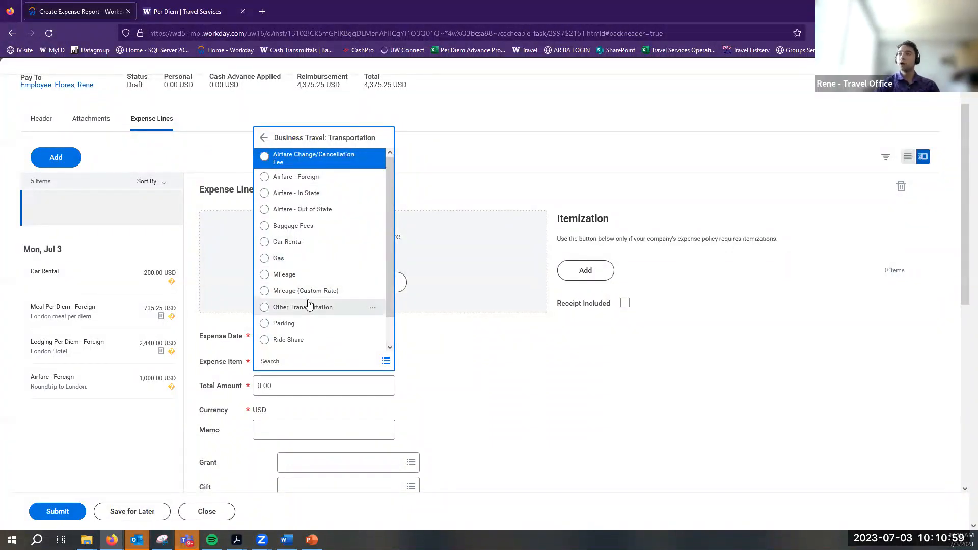
{"action": "left_click", "coordinate": [308, 280]}
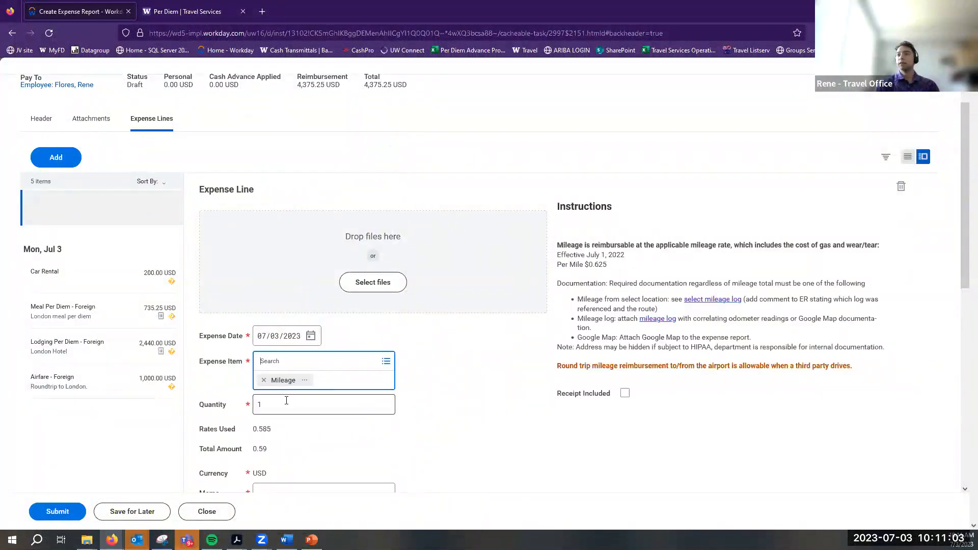
{"action": "scroll", "coordinate": [228, 423], "scroll_direction": "down", "scroll_amount": 3}
{"action": "mouse_move", "coordinate": [220, 277]}
{"action": "left_mouse_down"}
{"action": "mouse_move", "coordinate": [234, 283]}
{"action": "mouse_move", "coordinate": [402, 108]}
{"action": "mouse_move", "coordinate": [226, 263]}
{"action": "left_mouse_up"}
{"action": "left_click", "coordinate": [285, 259]}
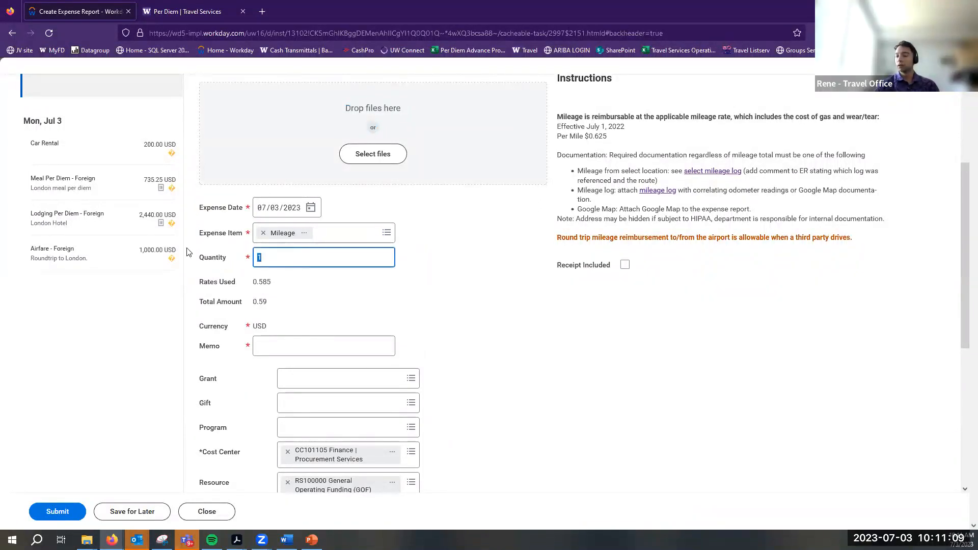
{"action": "type", "text": "20"}
{"action": "left_click", "coordinate": [277, 345]}
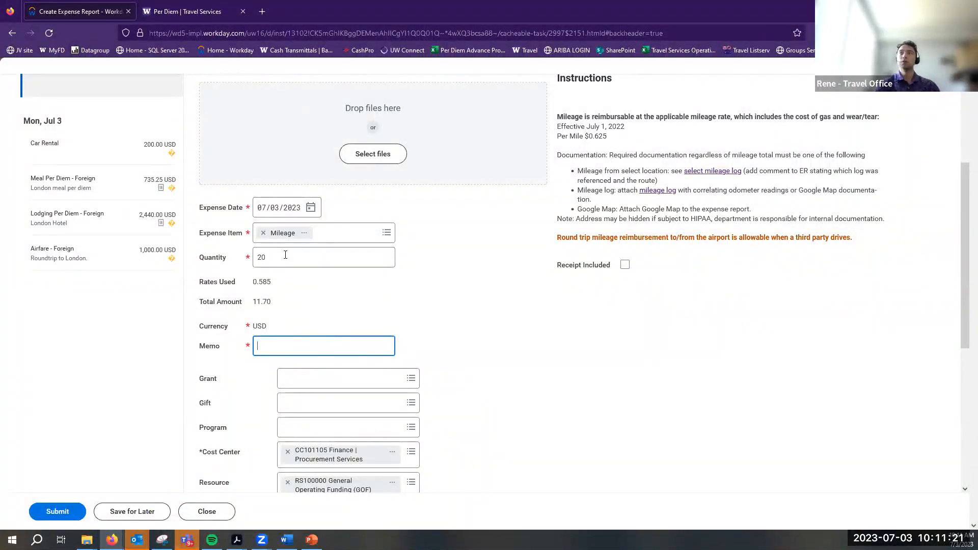
Add memo 'Back and forth SeaTac - Home', include the receipt, and add the 11.70 USD line
{"action": "scroll", "coordinate": [566, 363], "scroll_direction": "up", "scroll_amount": 2}
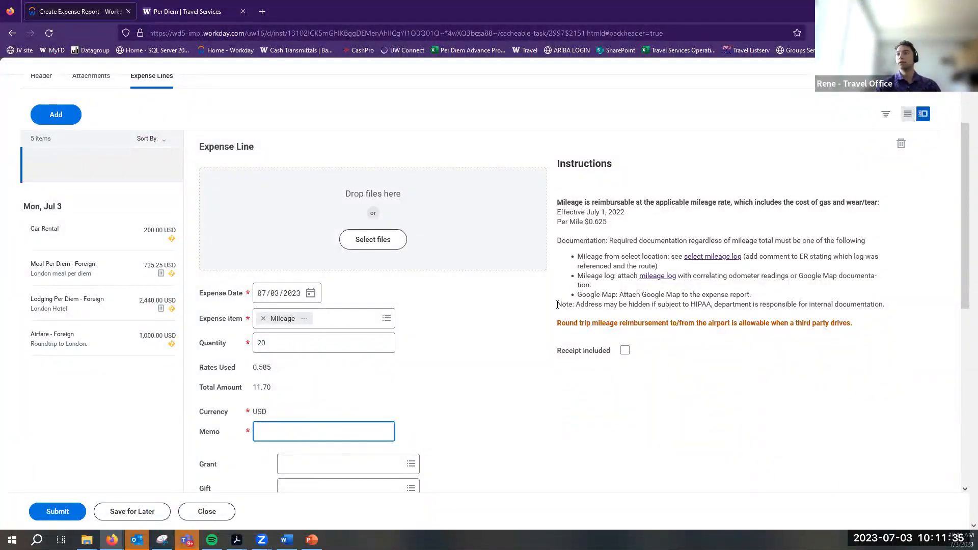
{"action": "left_click", "coordinate": [282, 403]}
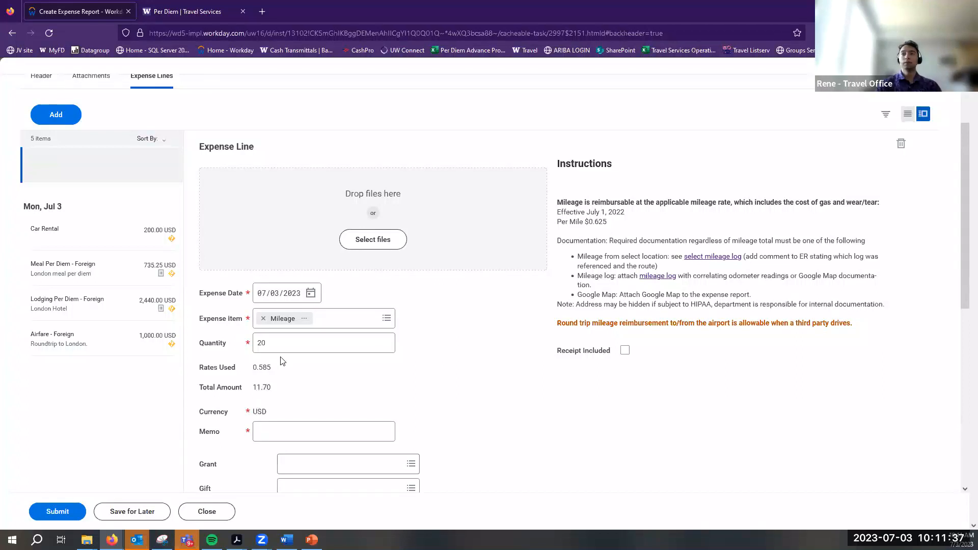
{"action": "left_click_drag", "start_coordinate": [256, 386], "coordinate": [312, 385]}
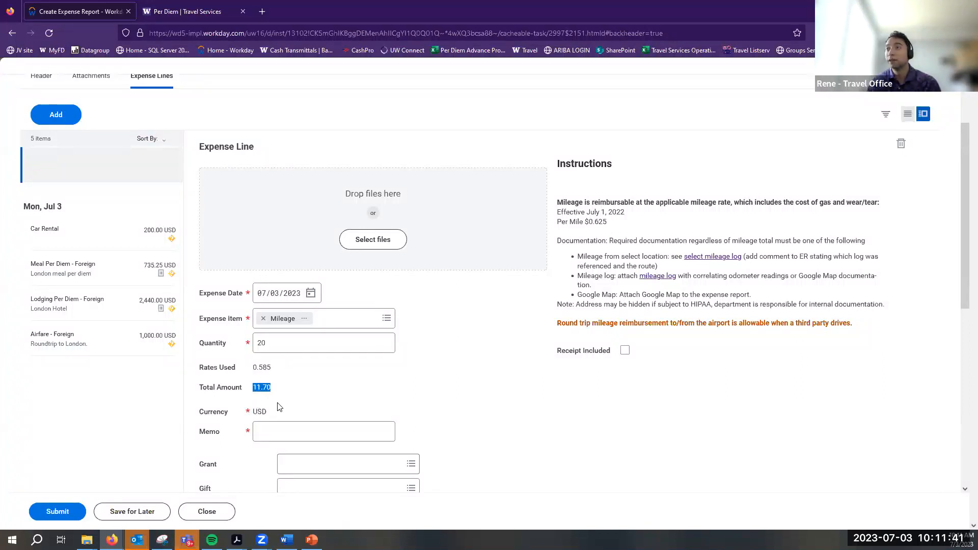
{"action": "left_click", "coordinate": [286, 426]}
{"action": "type", "text": "Rou"}
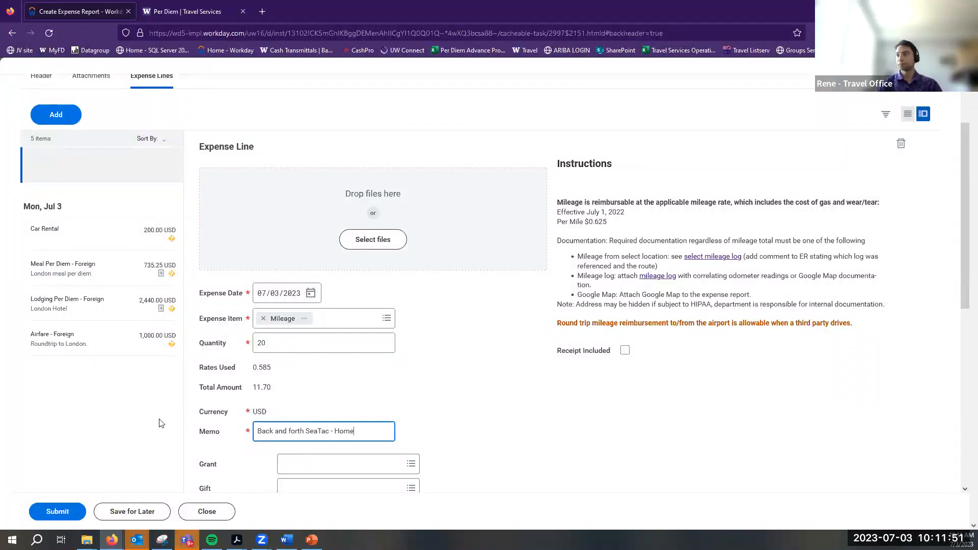
{"action": "left_click", "coordinate": [624, 350]}
{"action": "scroll", "coordinate": [526, 339], "scroll_direction": "down", "scroll_amount": 2}
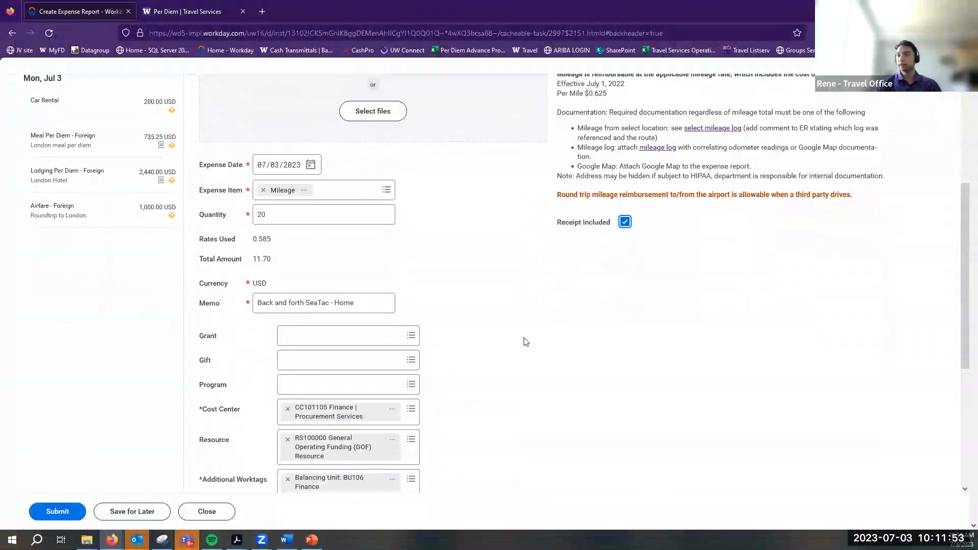
{"action": "scroll", "coordinate": [526, 342], "scroll_direction": "down", "scroll_amount": 3}
{"action": "scroll", "coordinate": [558, 360], "scroll_direction": "up", "scroll_amount": 7}
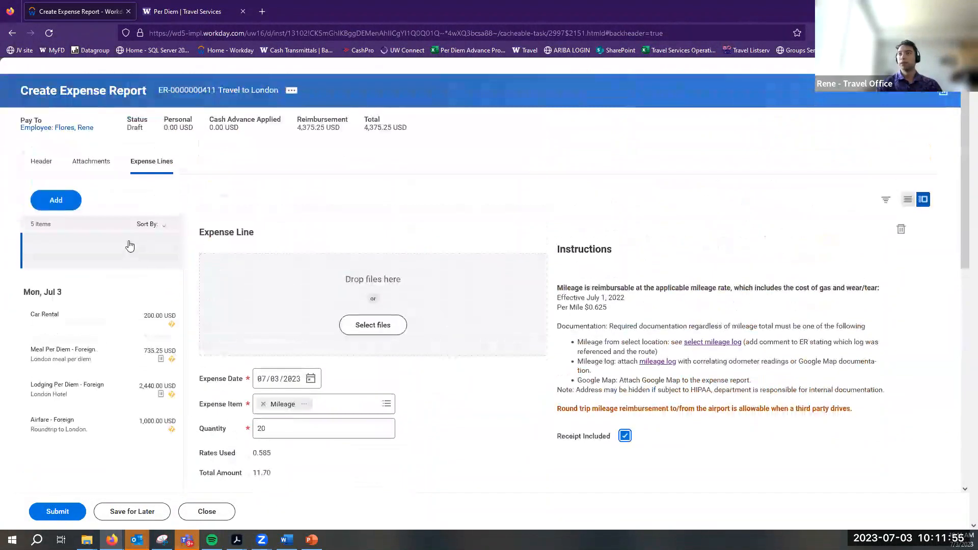
{"action": "left_click", "coordinate": [76, 206]}
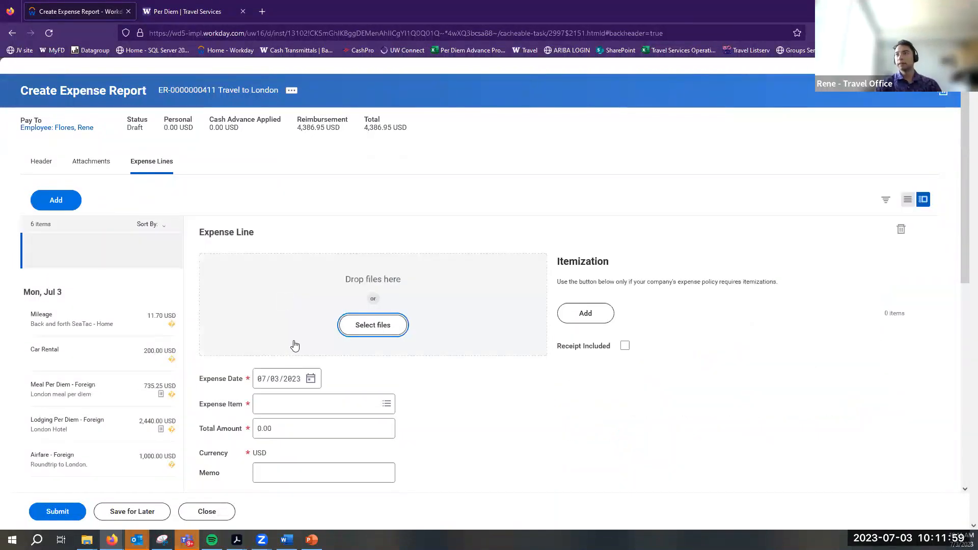
{"action": "left_click", "coordinate": [387, 404]}
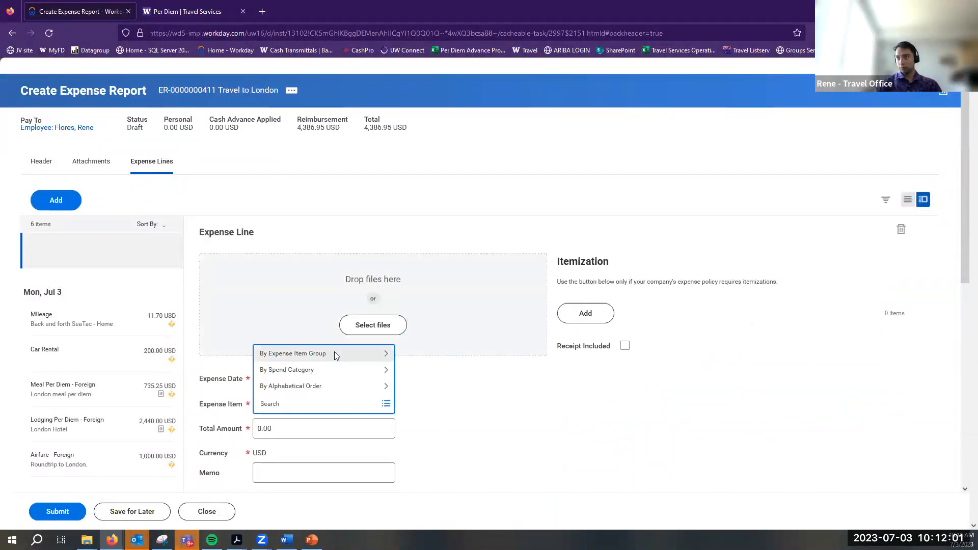
Choose Ride Share from the Business Travel: Transportation expense items
{"action": "left_click", "coordinate": [335, 354]}
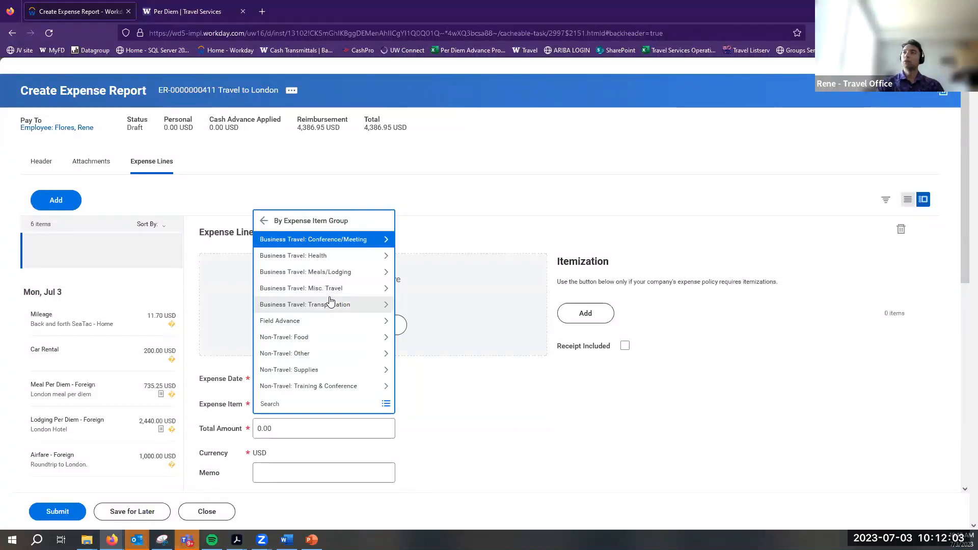
{"action": "left_click", "coordinate": [333, 305]}
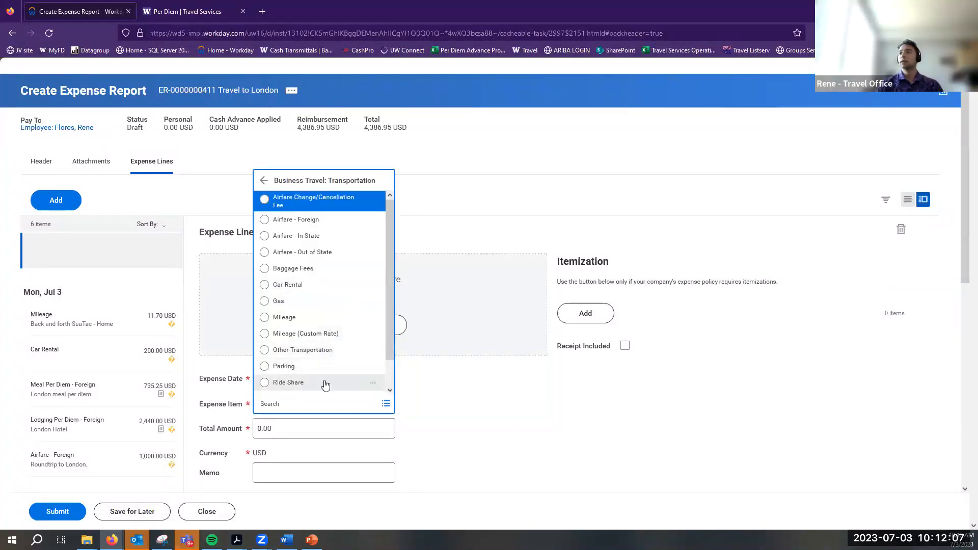
{"action": "scroll", "coordinate": [325, 384], "scroll_direction": "down", "scroll_amount": 1}
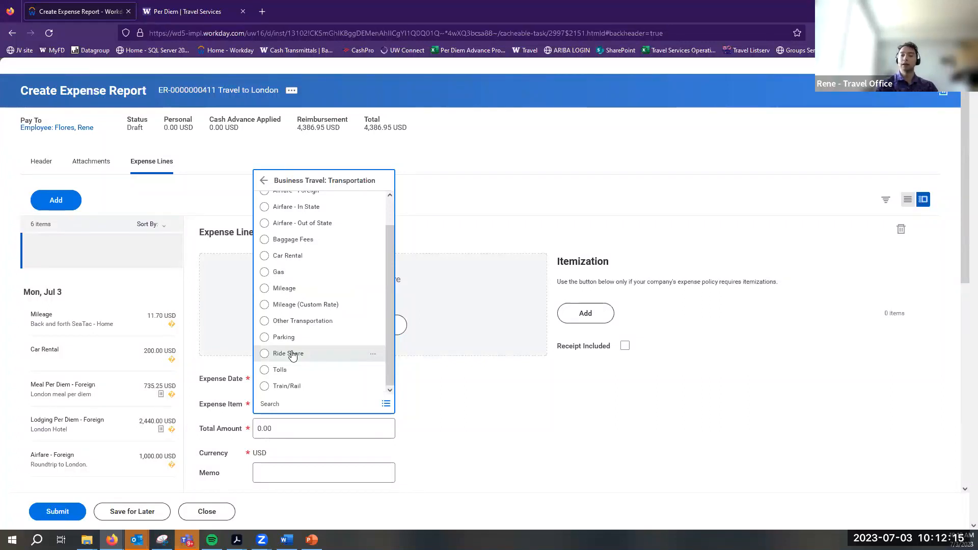
{"action": "left_click", "coordinate": [270, 354]}
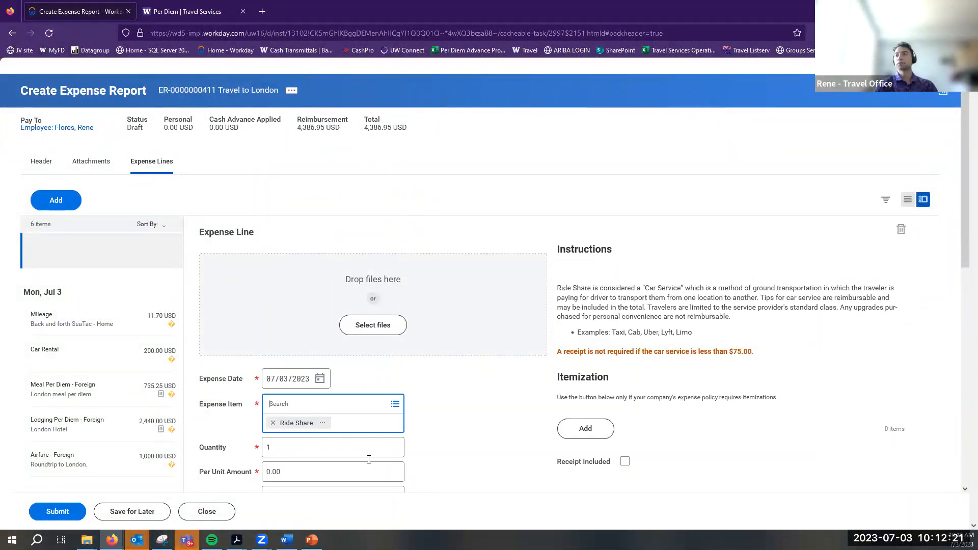
Set the Ride Share amount to 15.00 USD with receipt included and return to the expense lines
{"action": "scroll", "coordinate": [285, 447], "scroll_direction": "down", "scroll_amount": 3}
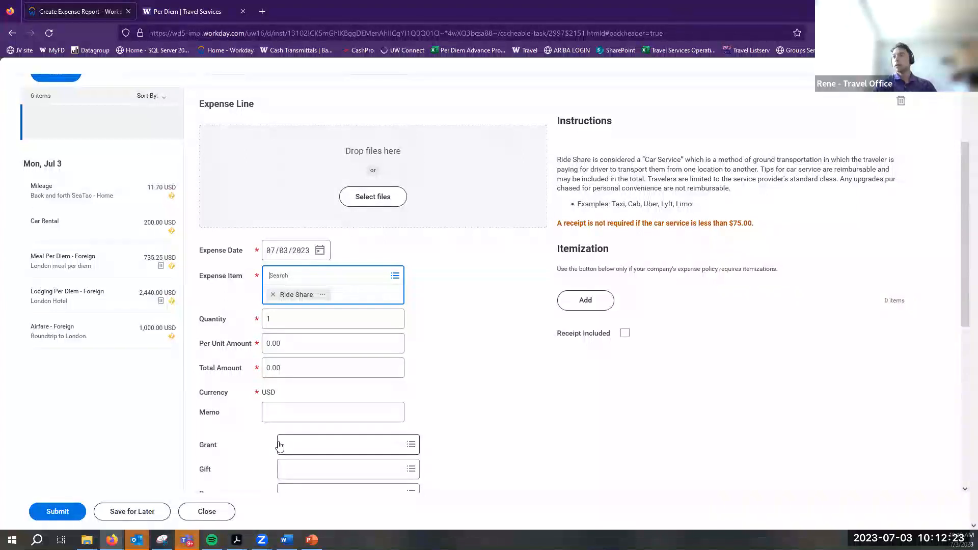
{"action": "left_click", "coordinate": [306, 343]}
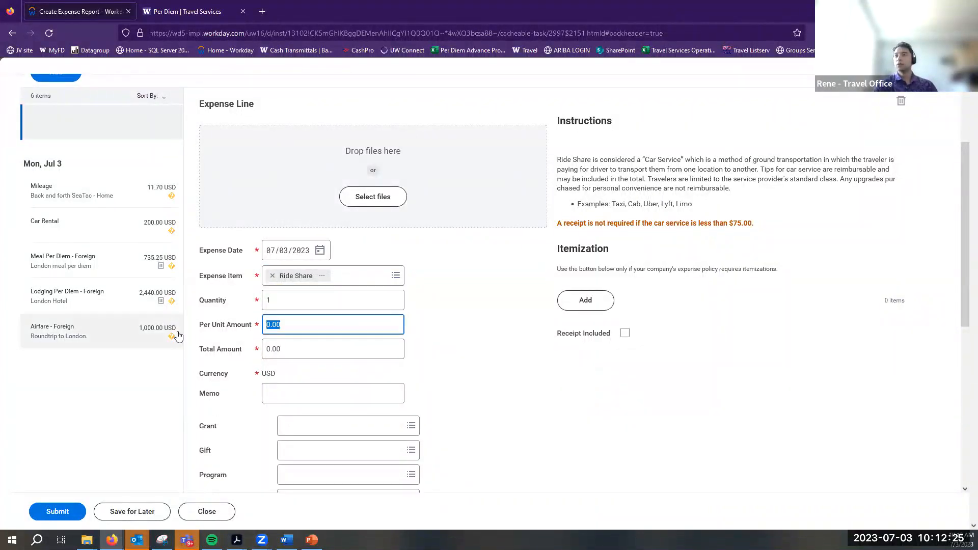
{"action": "scroll", "coordinate": [328, 406], "scroll_direction": "up", "scroll_amount": 1}
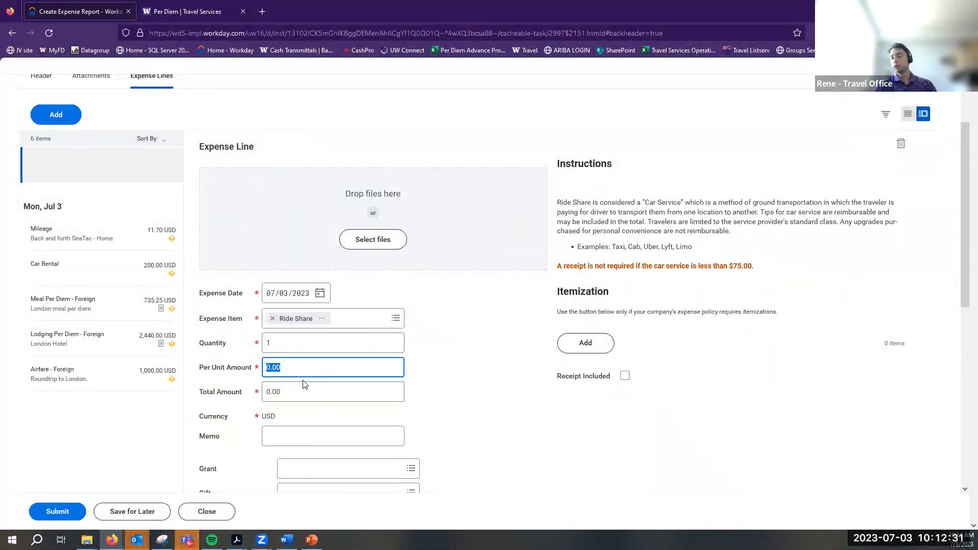
{"action": "type", "text": "2"}
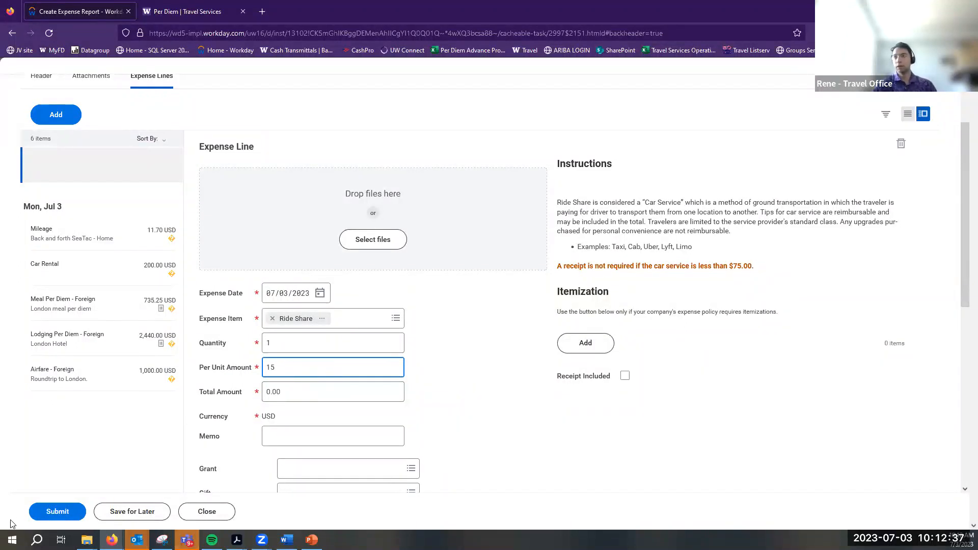
{"action": "left_click", "coordinate": [305, 437]}
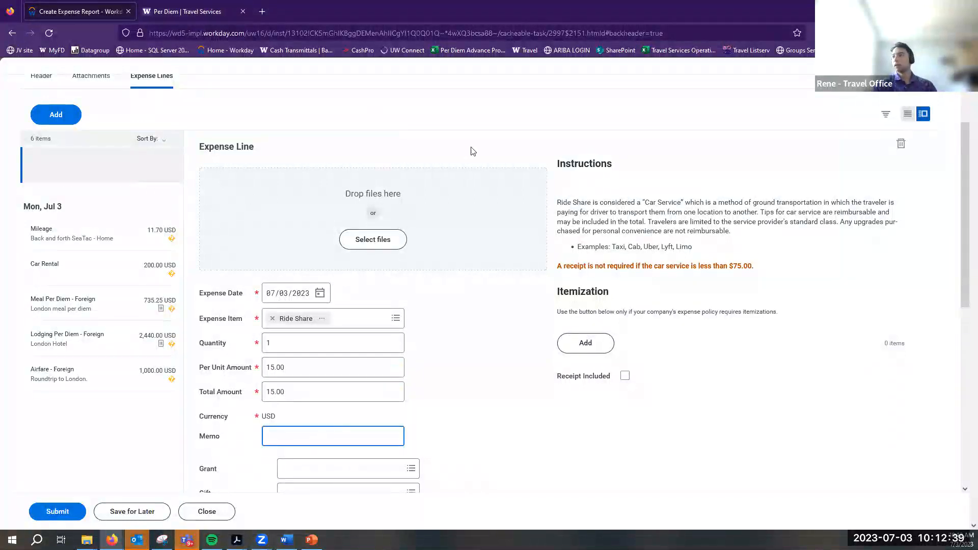
{"action": "left_click", "coordinate": [625, 376]}
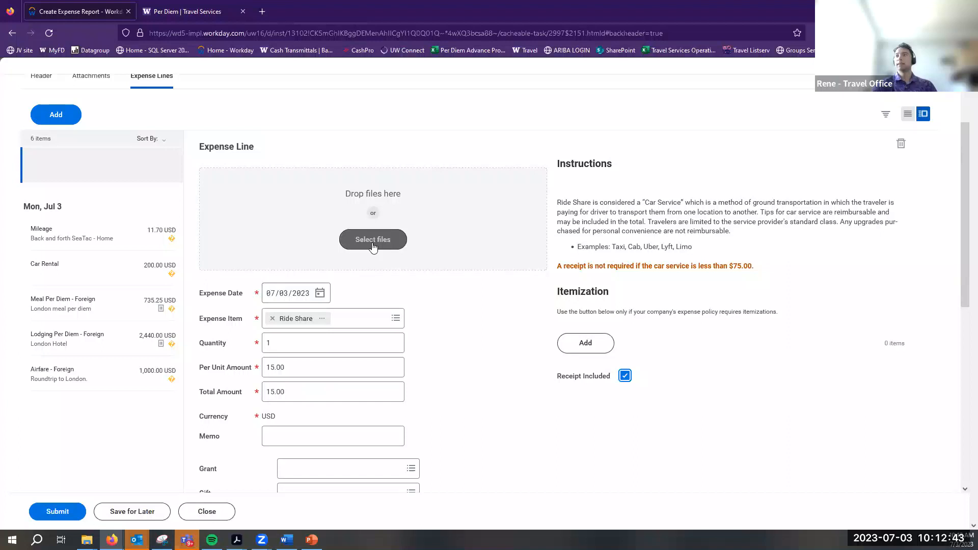
{"action": "scroll", "coordinate": [247, 228], "scroll_direction": "up", "scroll_amount": 1}
{"action": "scroll", "coordinate": [247, 228], "scroll_direction": "up", "scroll_amount": 2}
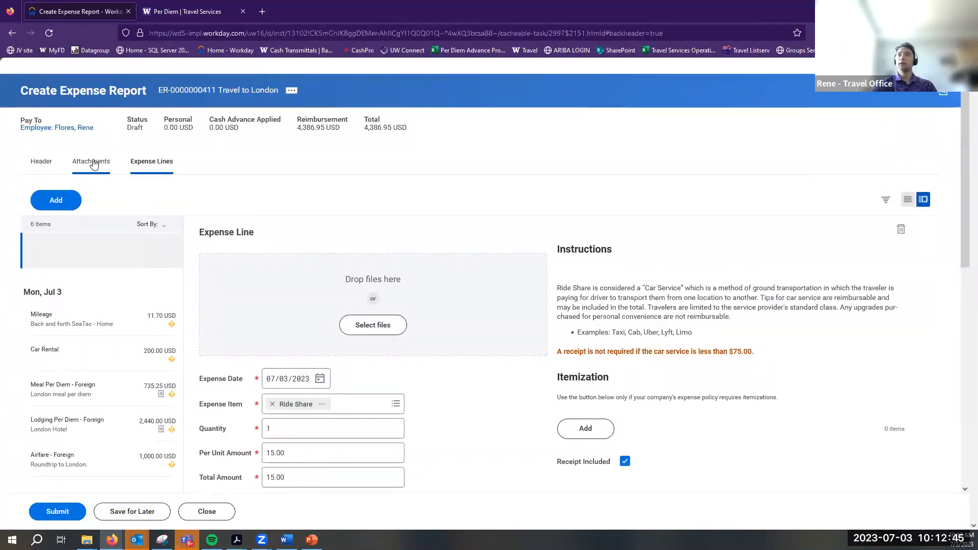
{"action": "left_click", "coordinate": [156, 161]}
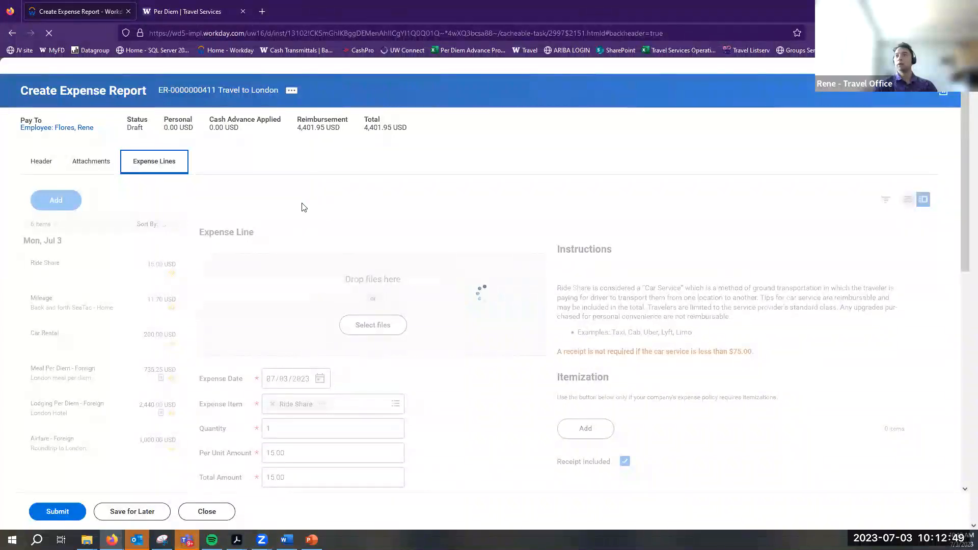
Check the 4,401.95 USD total, submit the Travel to London report, and expand its 14 alerts
{"action": "left_click_drag", "start_coordinate": [299, 131], "coordinate": [346, 132]}
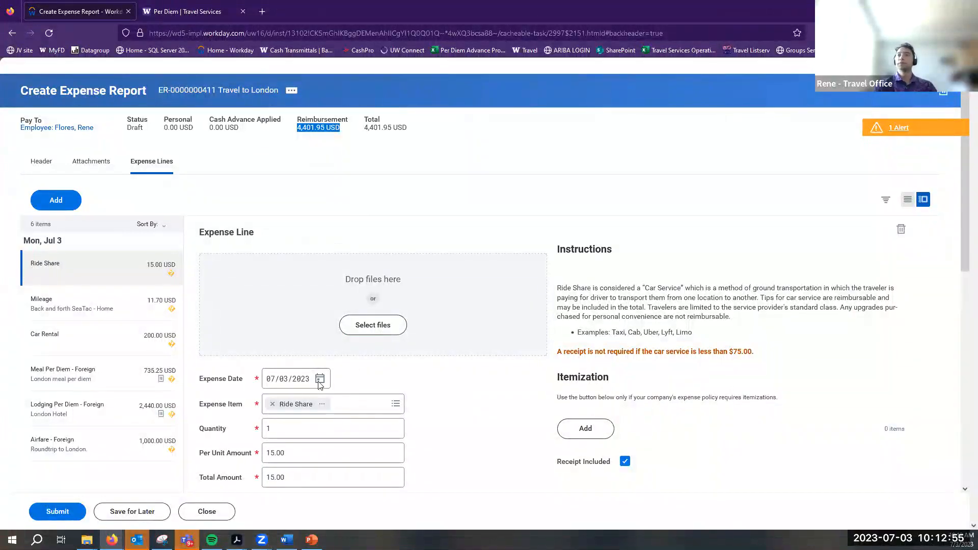
{"action": "scroll", "coordinate": [442, 418], "scroll_direction": "down", "scroll_amount": 8}
{"action": "scroll", "coordinate": [575, 356], "scroll_direction": "up", "scroll_amount": 6}
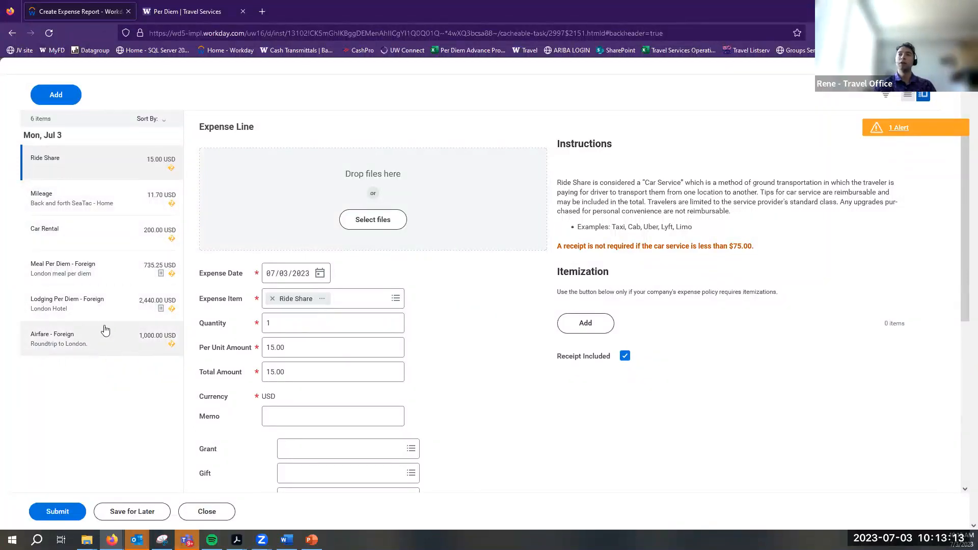
{"action": "scroll", "coordinate": [109, 274], "scroll_direction": "up", "scroll_amount": 1}
{"action": "scroll", "coordinate": [109, 273], "scroll_direction": "up", "scroll_amount": 1}
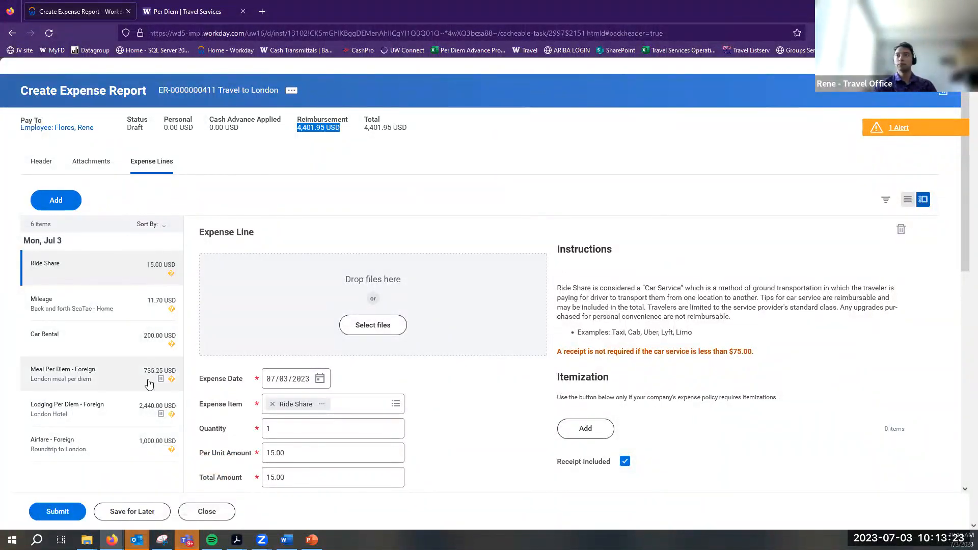
{"action": "left_click", "coordinate": [59, 511]}
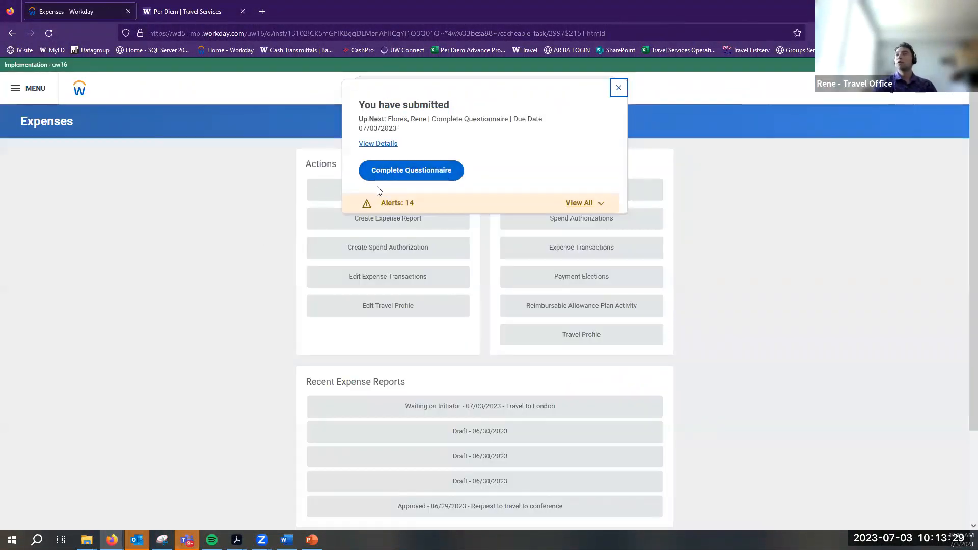
{"action": "left_click", "coordinate": [399, 210]}
Open the expense report questionnaire and enter London as the business travel destination
{"action": "left_click", "coordinate": [400, 208]}
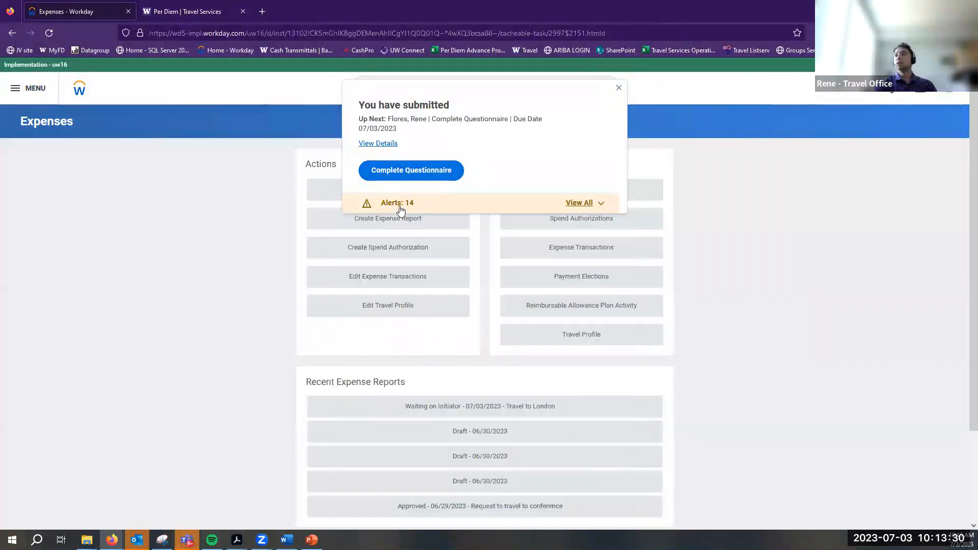
{"action": "left_click", "coordinate": [403, 169]}
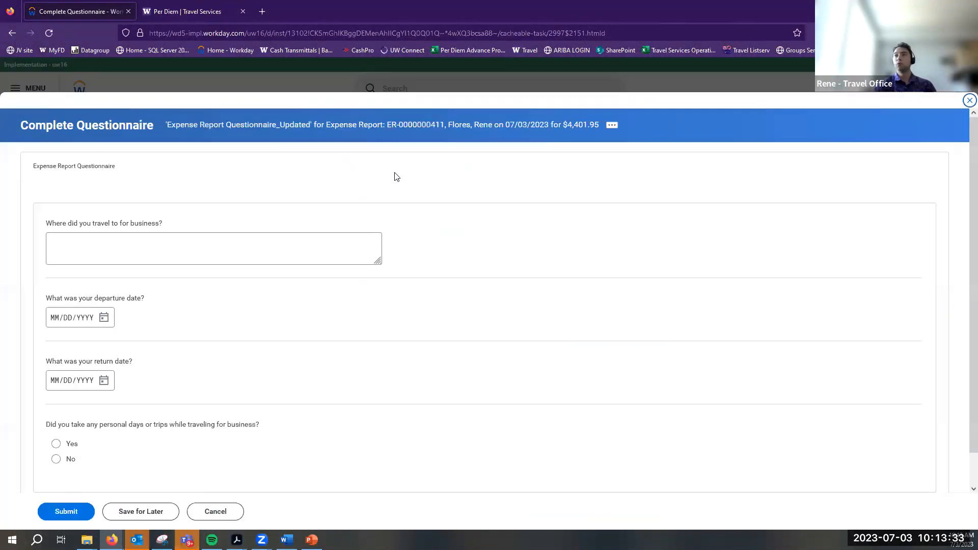
{"action": "left_click", "coordinate": [258, 246]}
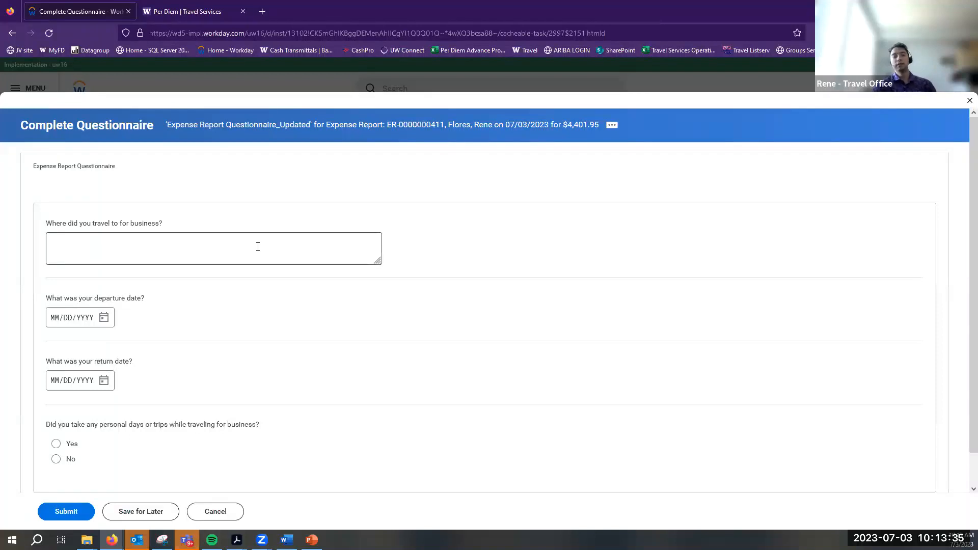
{"action": "left_click", "coordinate": [257, 246]}
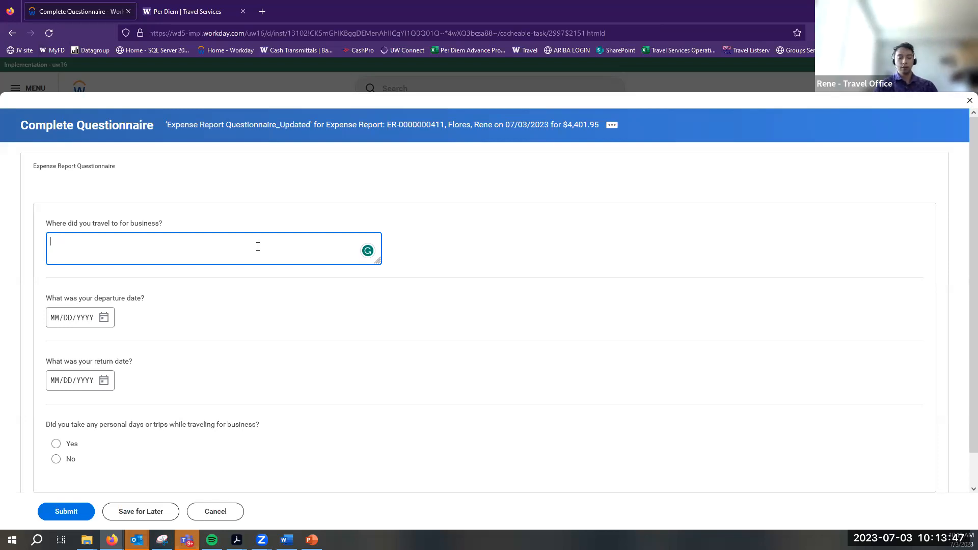
{"action": "type", "text": "London, UK"}
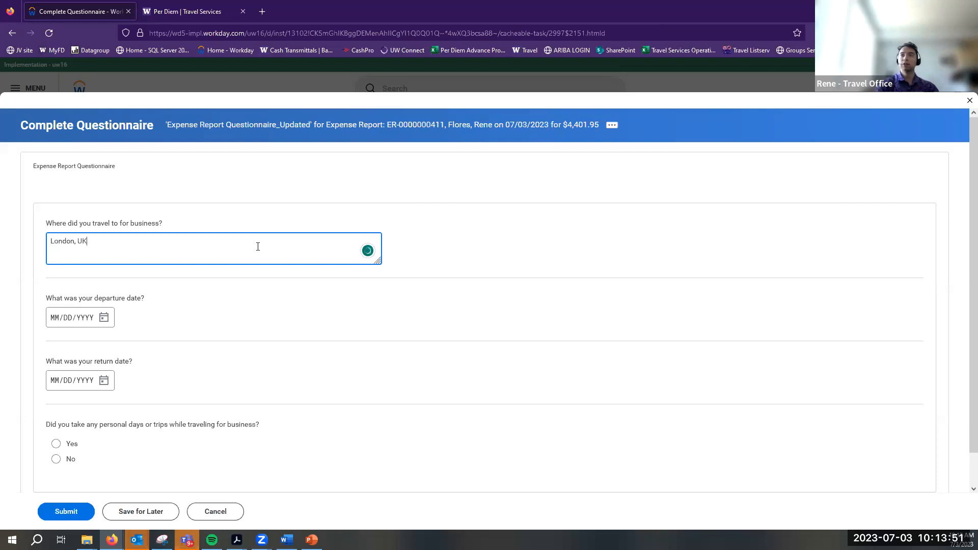
{"action": "left_click", "coordinate": [249, 294]}
Review the departure date and return date questions on the questionnaire
{"action": "left_click_drag", "start_coordinate": [47, 296], "coordinate": [194, 308]}
{"action": "triple_click", "coordinate": [118, 360]}
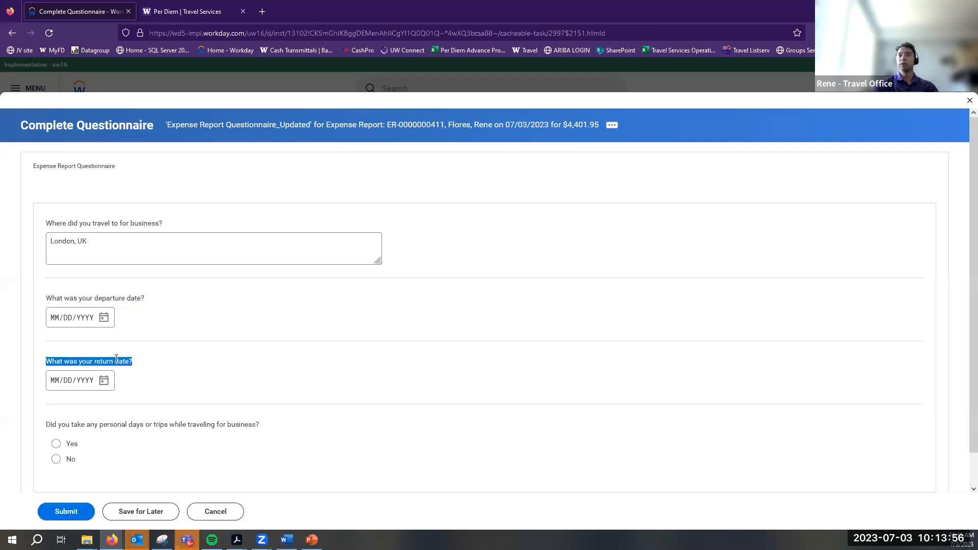
{"action": "left_click", "coordinate": [146, 306]}
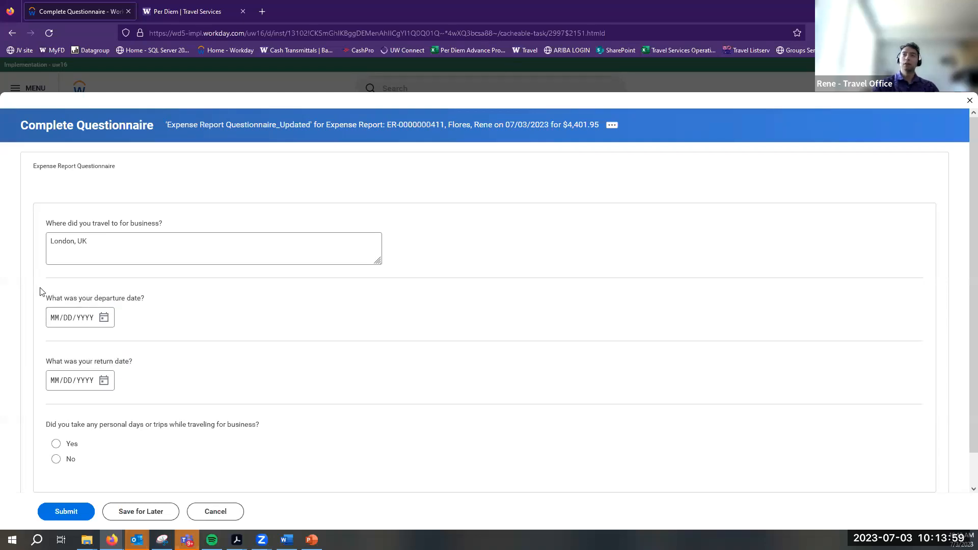
{"action": "left_click_drag", "start_coordinate": [51, 296], "coordinate": [155, 309]}
{"action": "left_click_drag", "start_coordinate": [53, 361], "coordinate": [179, 367]}
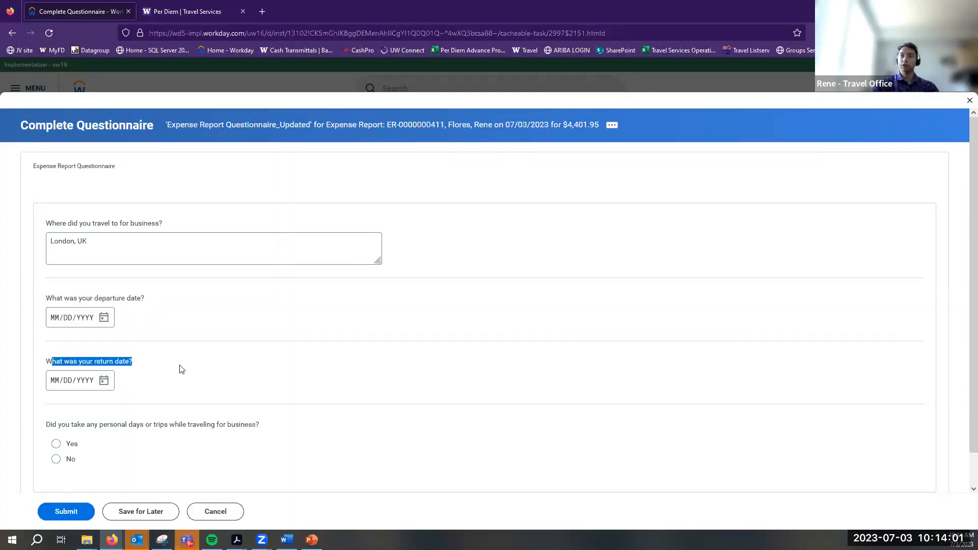
{"action": "left_click", "coordinate": [146, 303]}
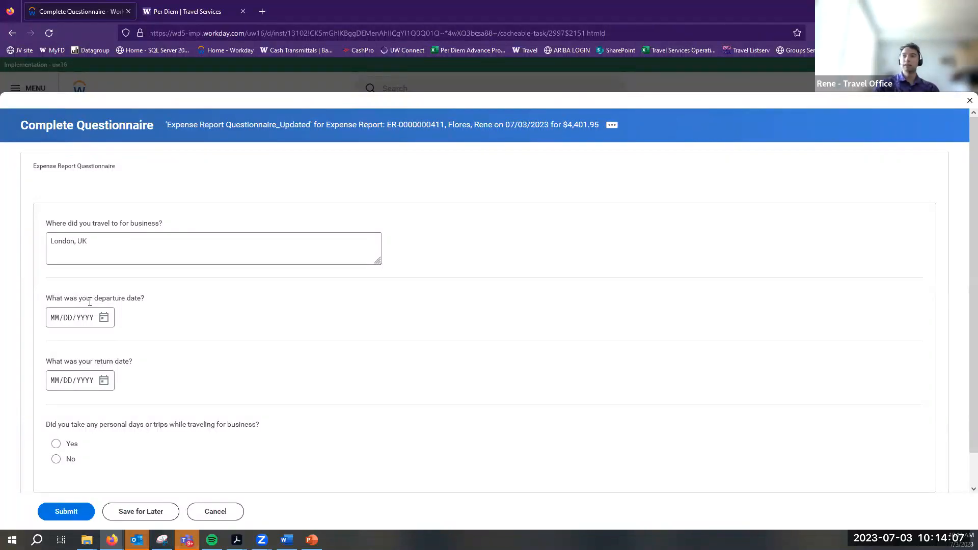
{"action": "left_click_drag", "start_coordinate": [64, 298], "coordinate": [132, 352]}
{"action": "left_click", "coordinate": [136, 363]}
{"action": "scroll", "coordinate": [61, 407], "scroll_direction": "down", "scroll_amount": 1}
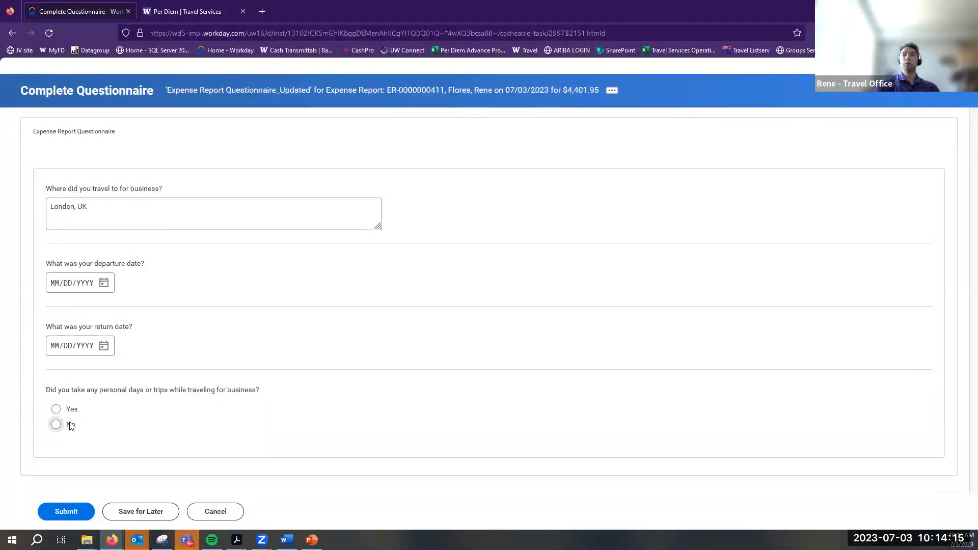
Set the departure date to June 26, 2023 and the return date to June 30, 2023
{"action": "left_click", "coordinate": [109, 284]}
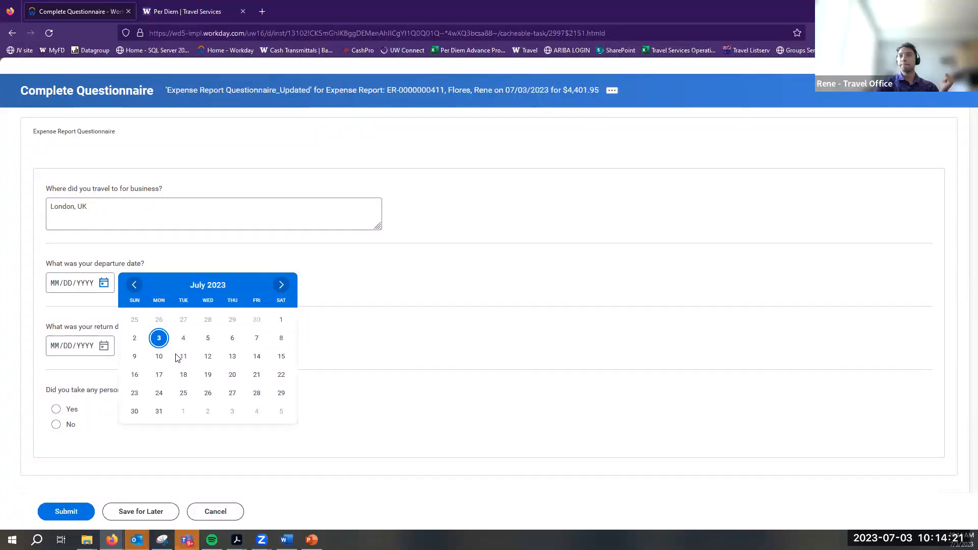
{"action": "left_click", "coordinate": [134, 284]}
{"action": "left_click", "coordinate": [159, 393]}
{"action": "left_click", "coordinate": [106, 346]}
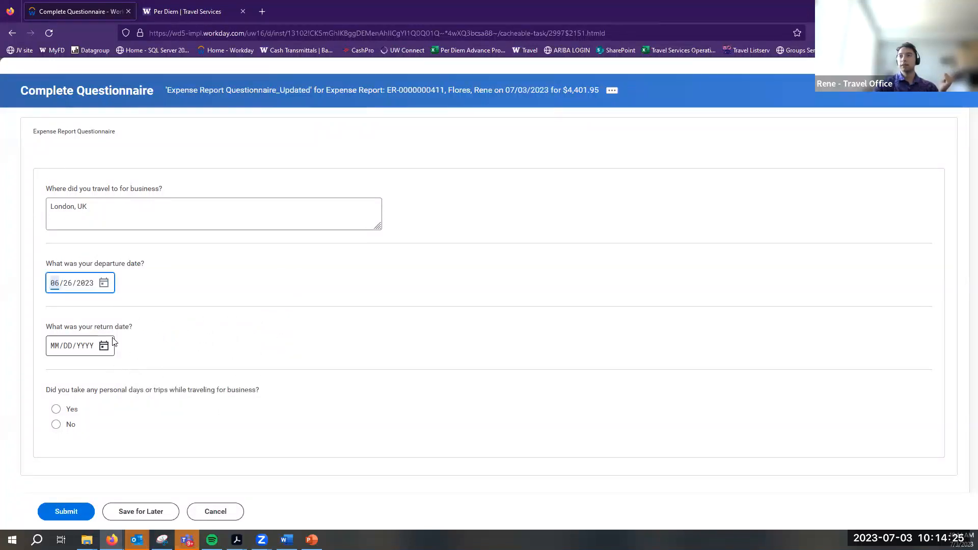
{"action": "left_click", "coordinate": [134, 348]}
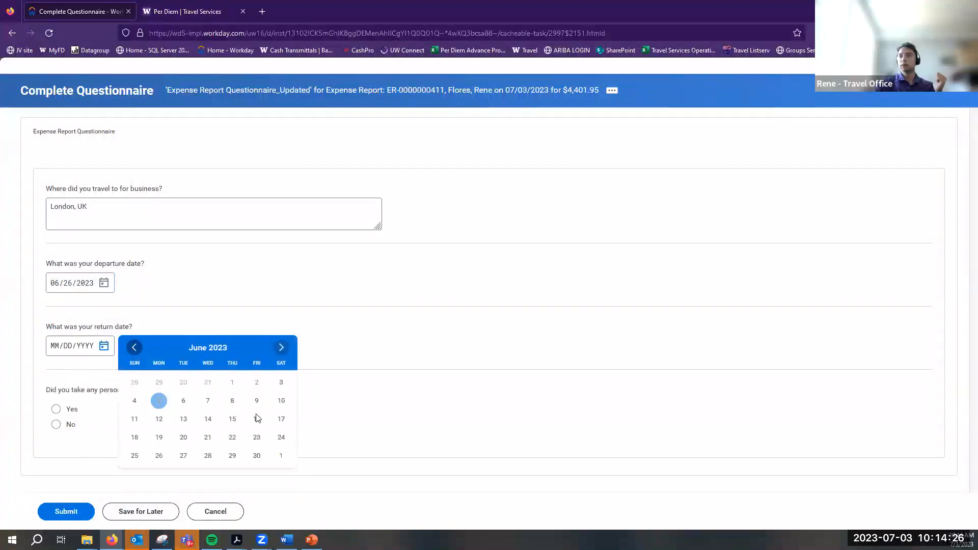
{"action": "left_click", "coordinate": [256, 456]}
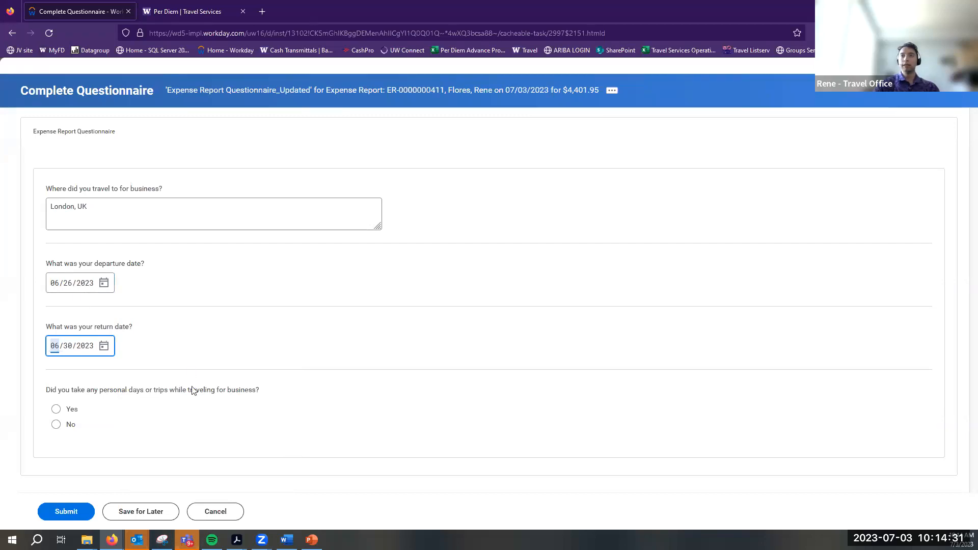
Answer Yes to personal days and enter '7/1 -' as the personal travel dates
{"action": "left_click", "coordinate": [57, 409]}
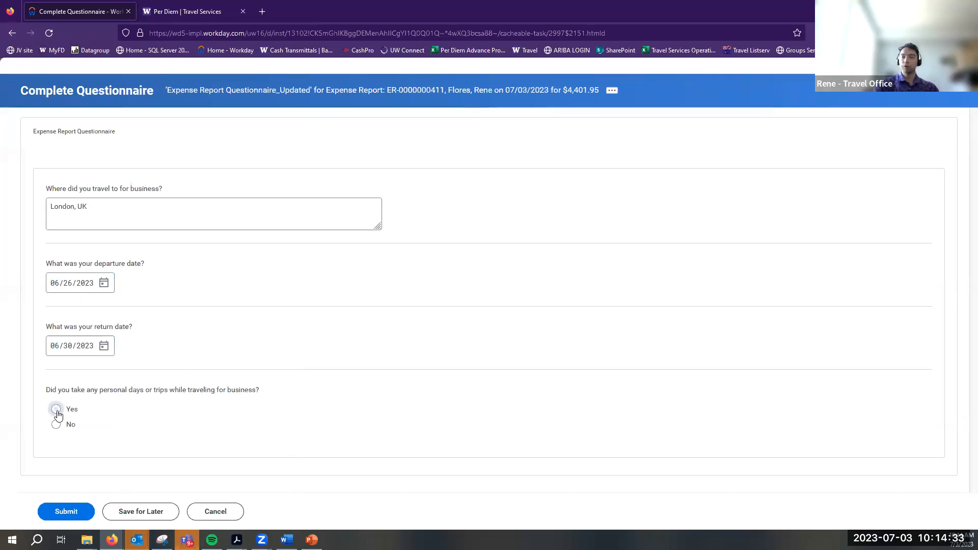
{"action": "scroll", "coordinate": [76, 402], "scroll_direction": "down", "scroll_amount": 2}
{"action": "left_click", "coordinate": [102, 401]}
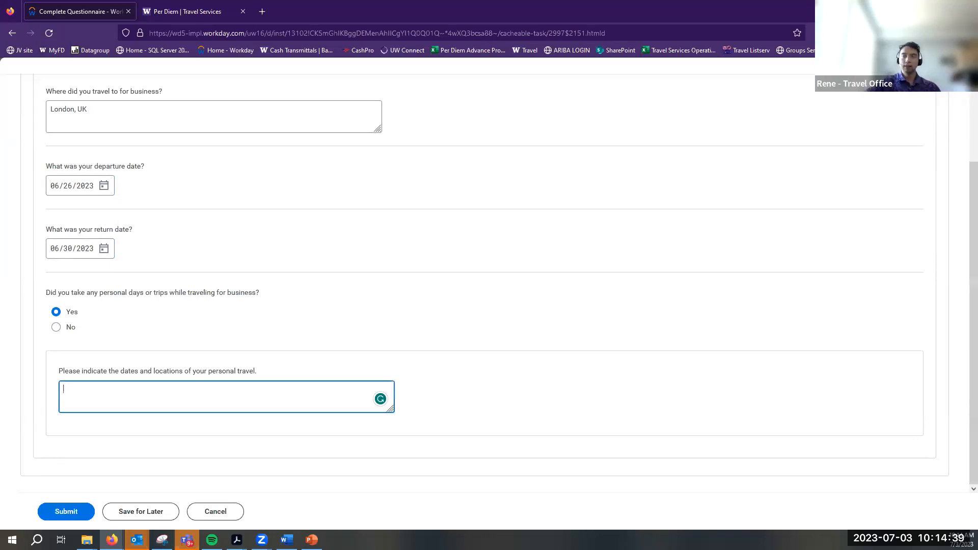
{"action": "left_click_drag", "start_coordinate": [109, 167], "coordinate": [209, 242]}
{"action": "left_click", "coordinate": [186, 252]}
{"action": "left_click", "coordinate": [106, 407]}
{"action": "left_click_drag", "start_coordinate": [47, 229], "coordinate": [126, 252]}
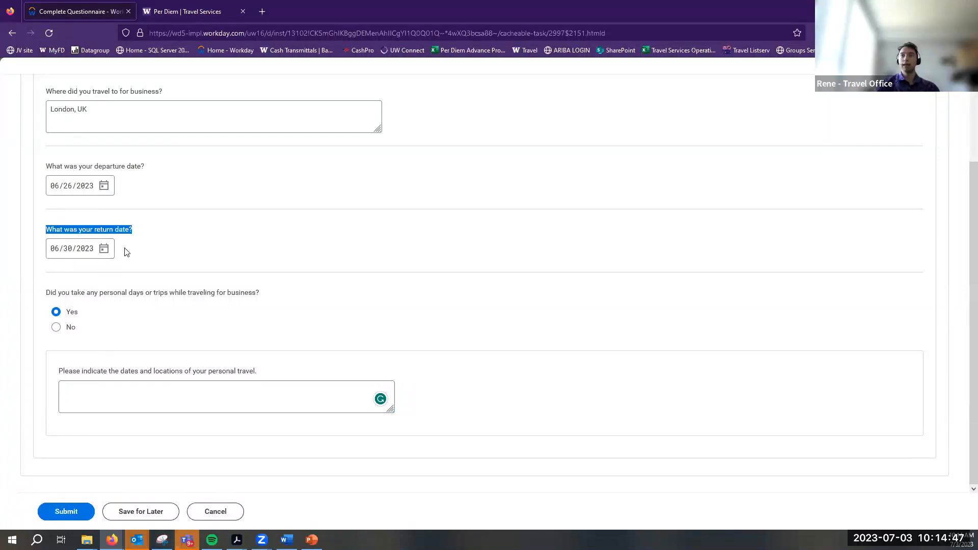
{"action": "left_click", "coordinate": [122, 390]}
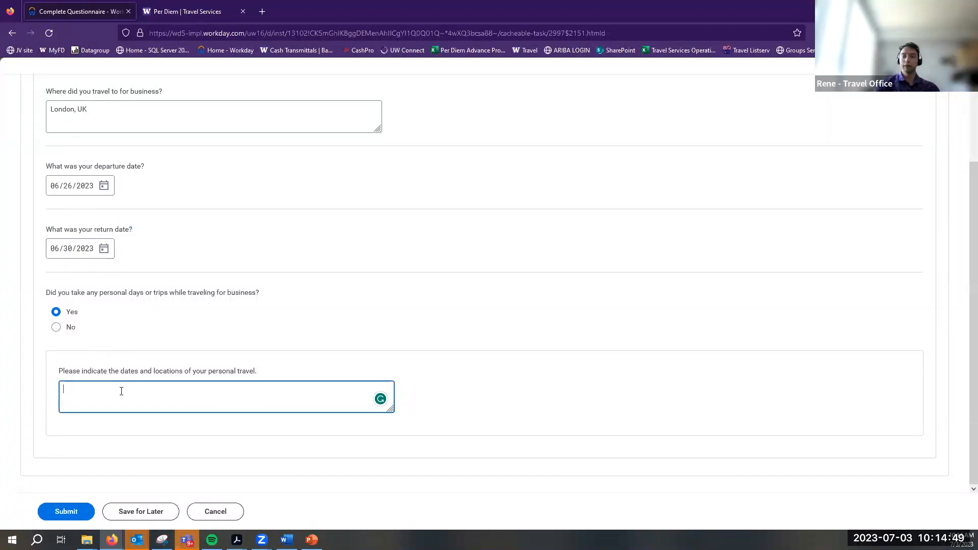
{"action": "type", "text": "7/1"}
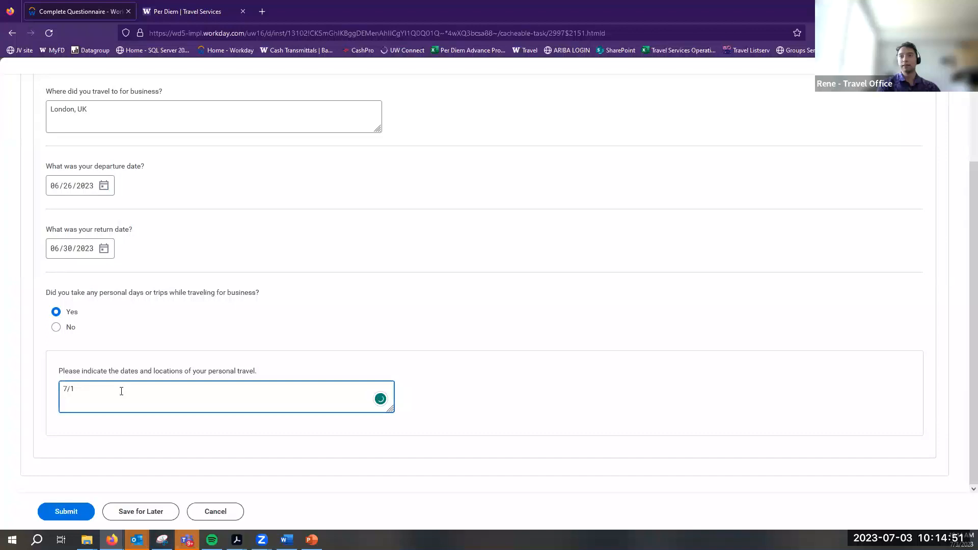
{"action": "type", "text": " - 7/11 London"}
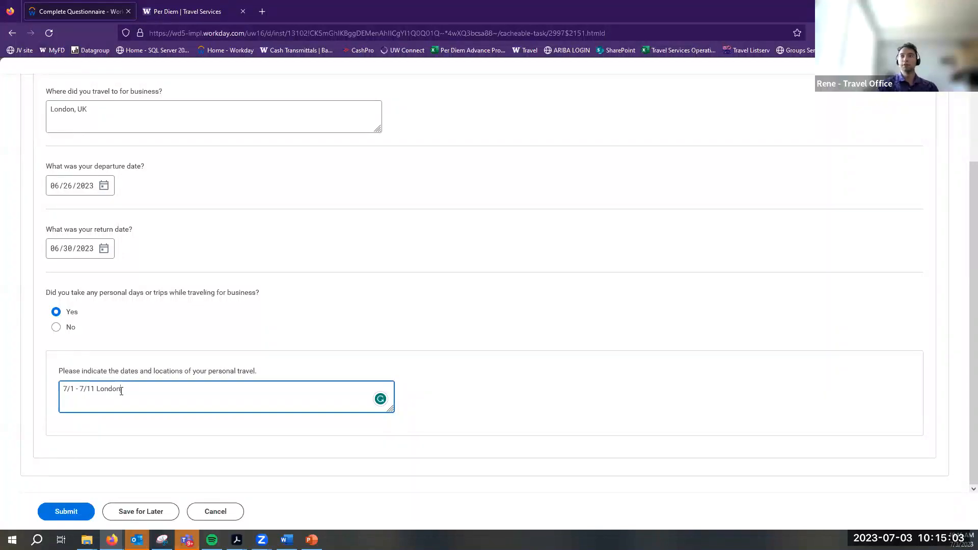
{"action": "left_click", "coordinate": [281, 332]}
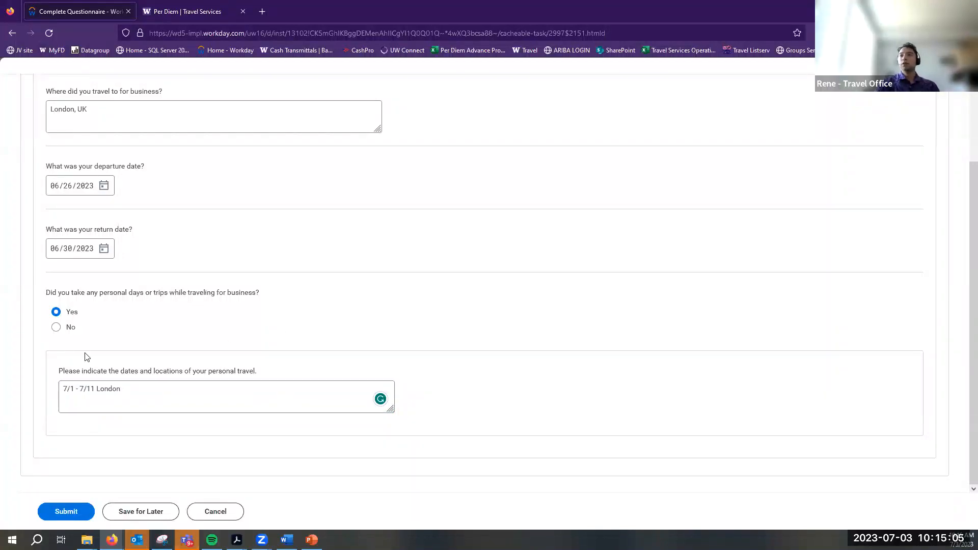
Change the personal days answer to No and submit the questionnaire
{"action": "left_click_drag", "start_coordinate": [47, 163], "coordinate": [148, 173]}
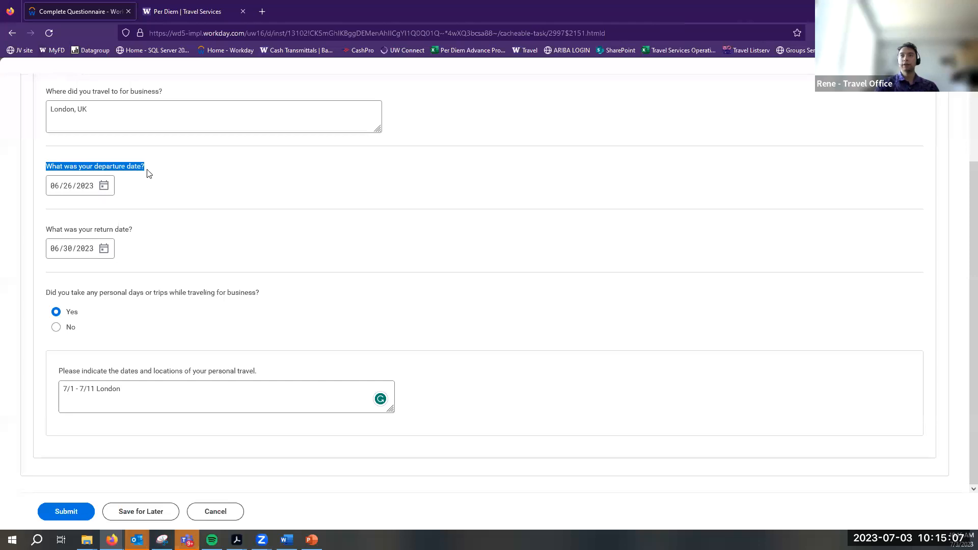
{"action": "scroll", "coordinate": [48, 227], "scroll_direction": "up", "scroll_amount": 2}
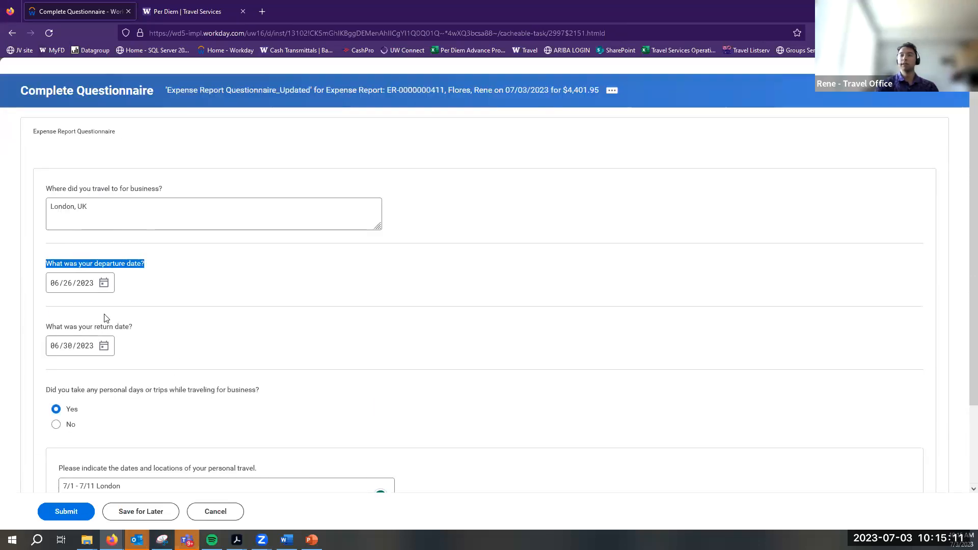
{"action": "left_click", "coordinate": [39, 270]}
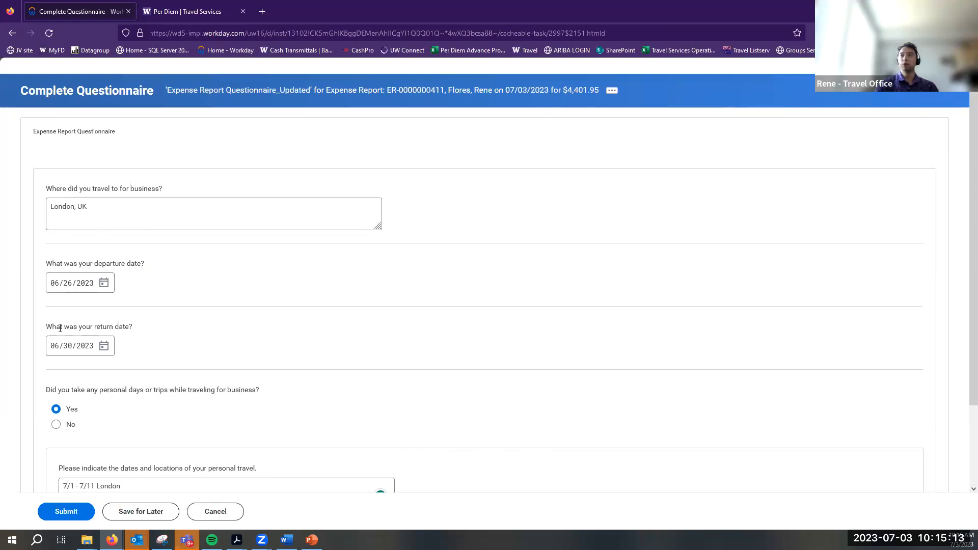
{"action": "left_click_drag", "start_coordinate": [45, 264], "coordinate": [143, 275]}
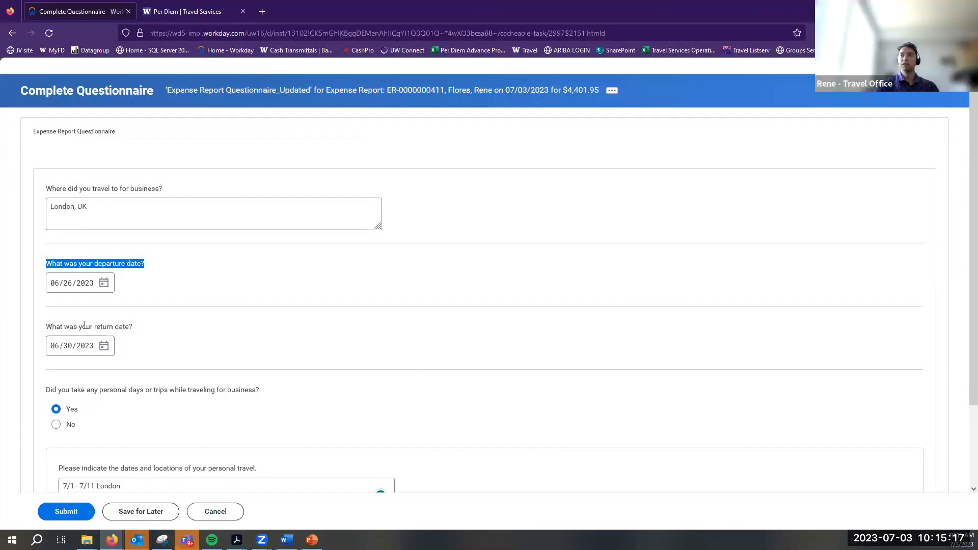
{"action": "left_click_drag", "start_coordinate": [45, 327], "coordinate": [130, 326]}
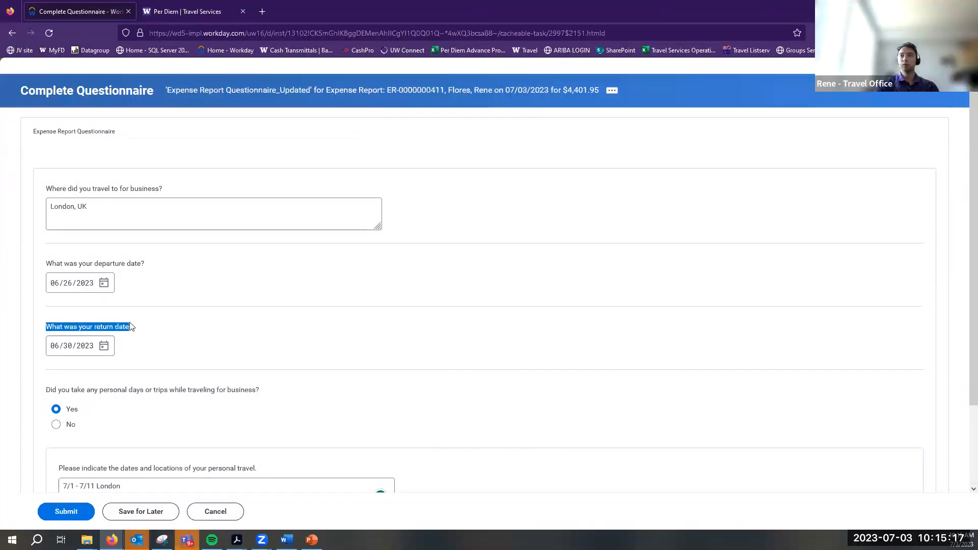
{"action": "left_click", "coordinate": [56, 424]}
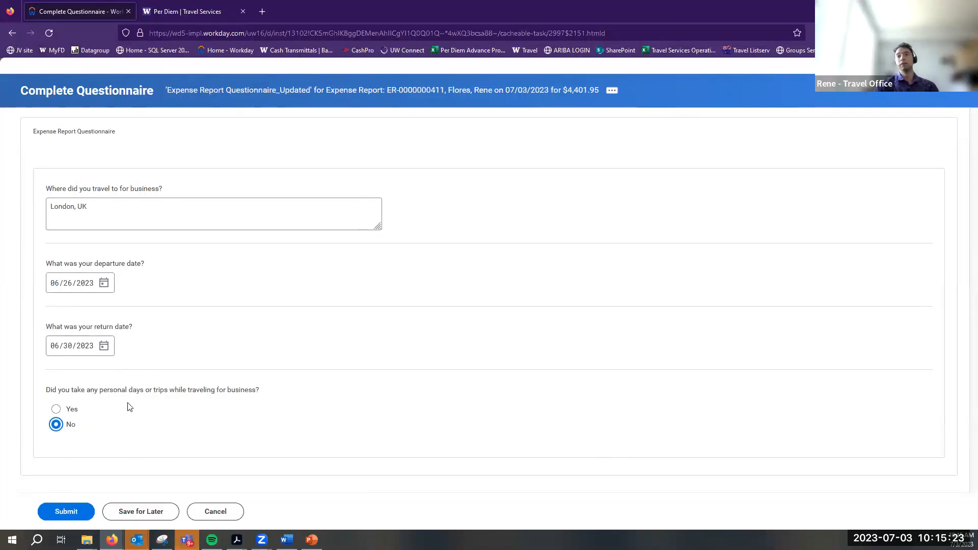
{"action": "left_click", "coordinate": [78, 511]}
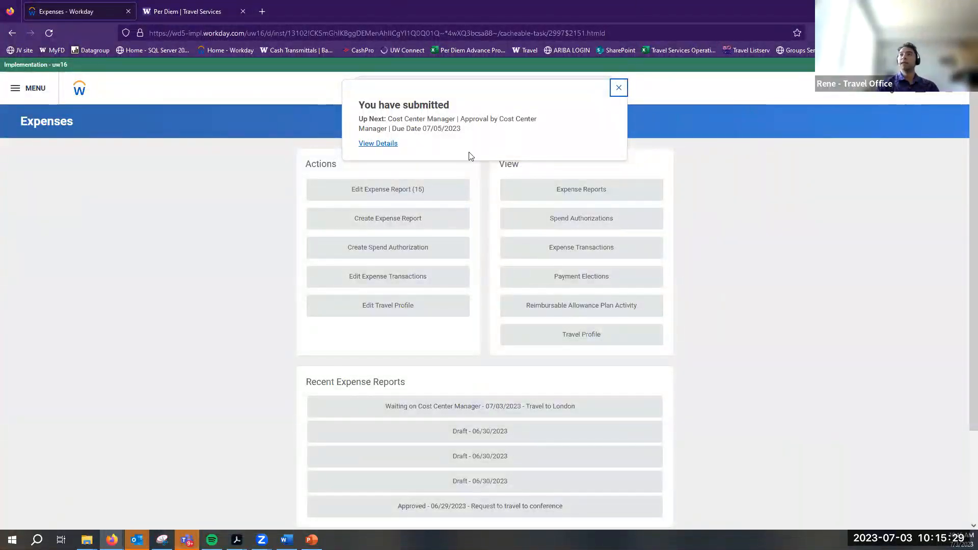
Confirm in the process history that the report awaits Cost Center Manager approval, then view notifications
{"action": "left_click", "coordinate": [378, 144]}
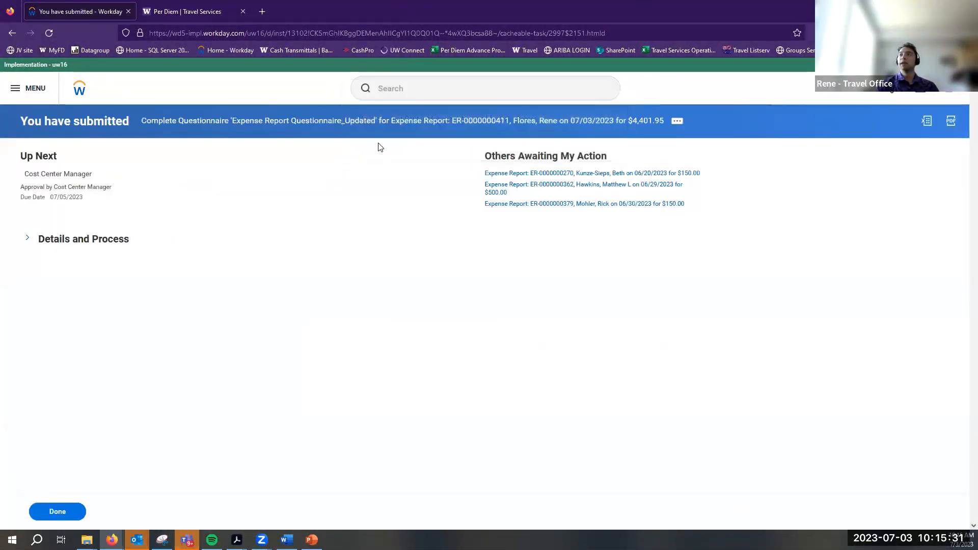
{"action": "left_click", "coordinate": [99, 240]}
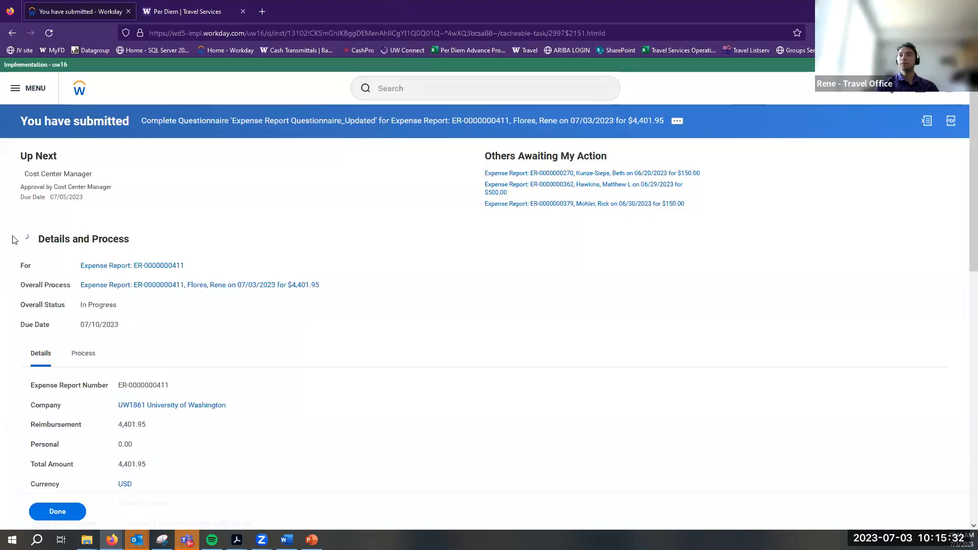
{"action": "left_click", "coordinate": [77, 355]}
{"action": "scroll", "coordinate": [129, 360], "scroll_direction": "down", "scroll_amount": 1}
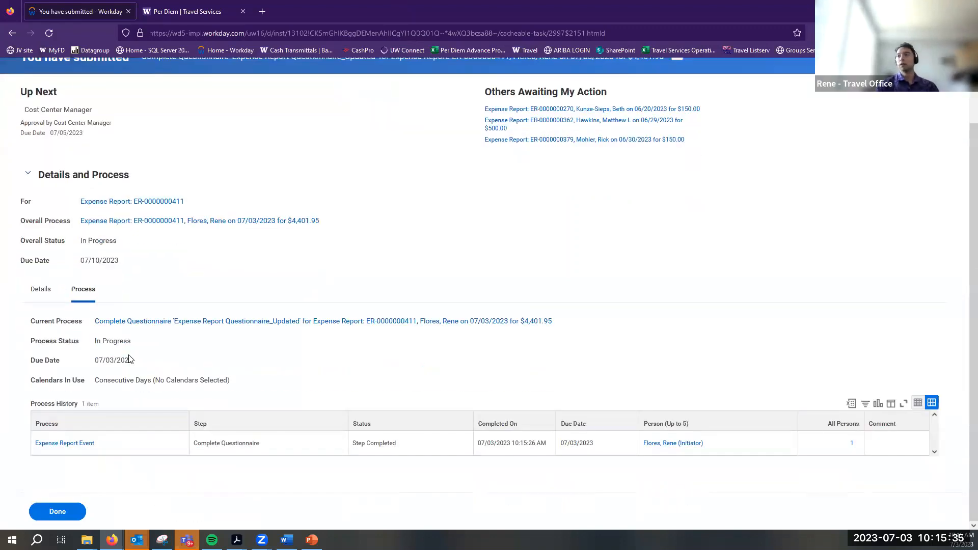
{"action": "scroll", "coordinate": [176, 336], "scroll_direction": "up", "scroll_amount": 1}
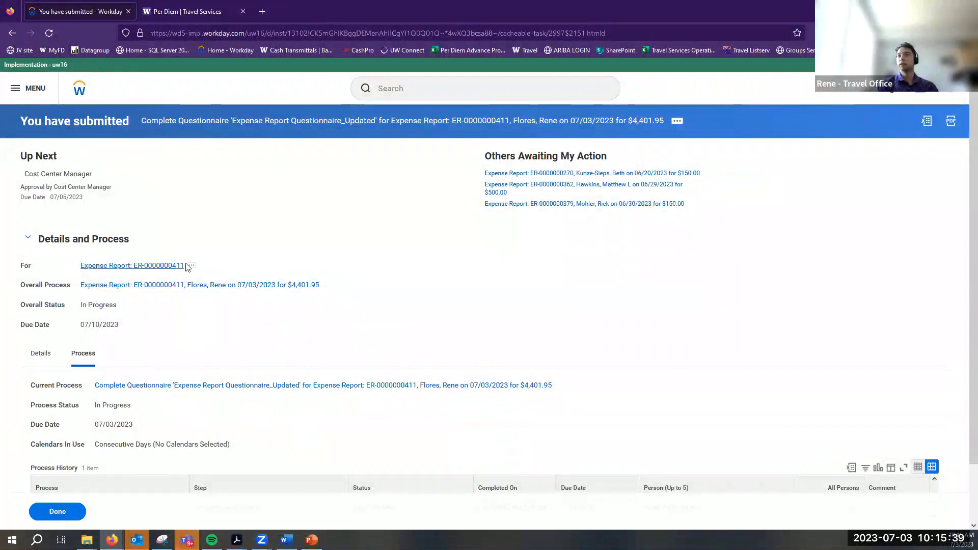
{"action": "left_click", "coordinate": [168, 273]}
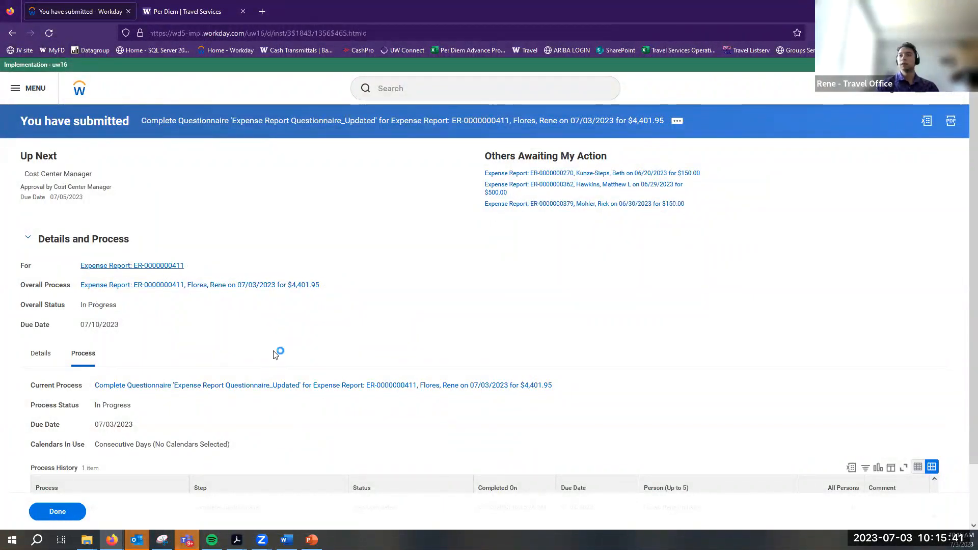
{"action": "left_click", "coordinate": [83, 90]}
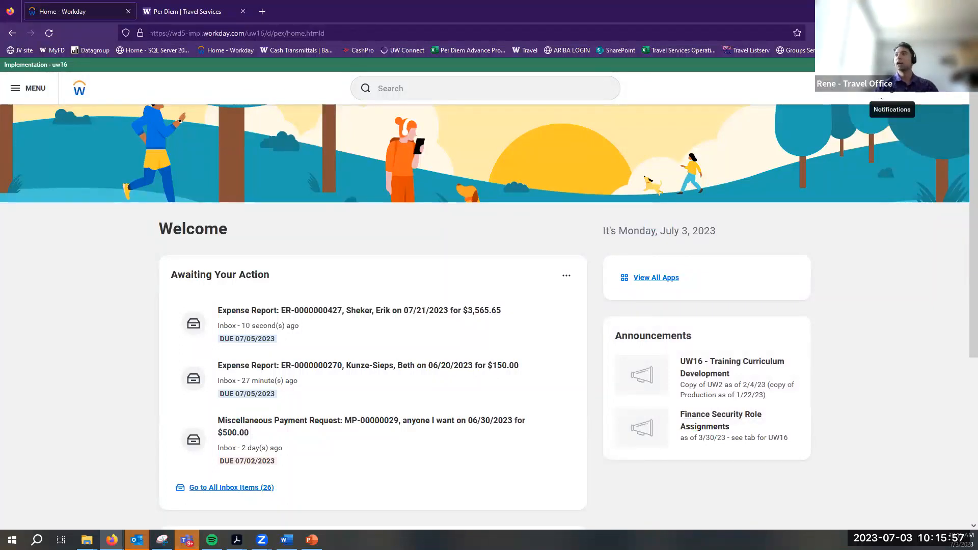
{"action": "left_click", "coordinate": [891, 94]}
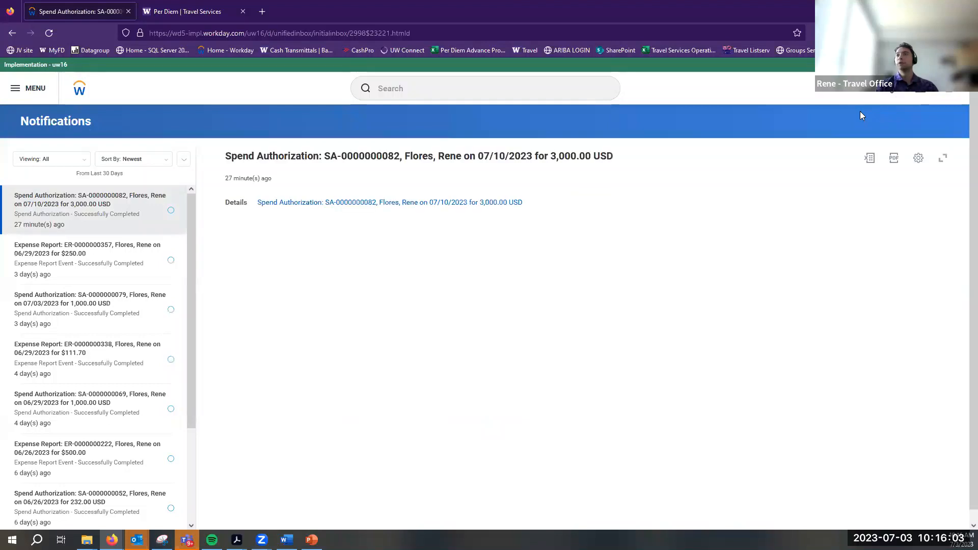
Review the London expense report's lines and approval steps in the Inbox
{"action": "left_click", "coordinate": [921, 92]}
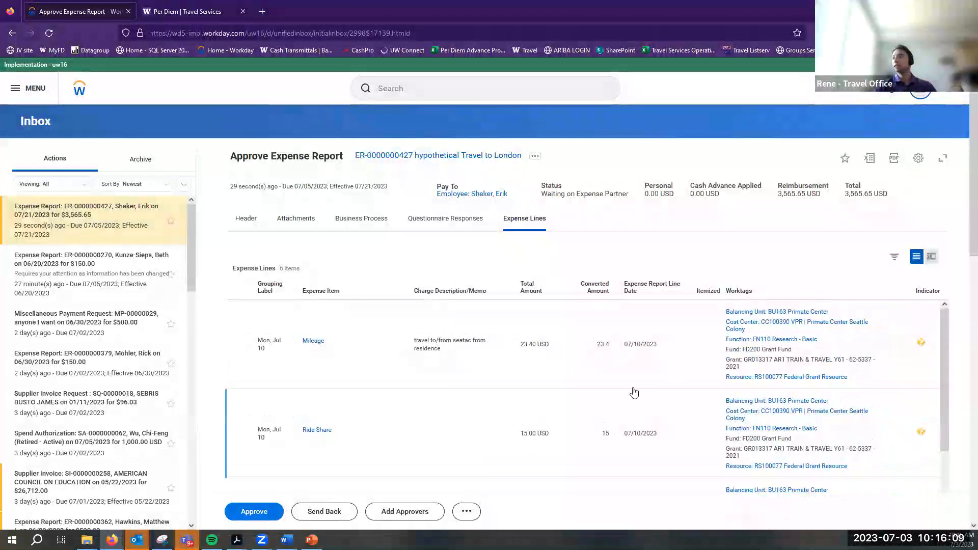
{"action": "scroll", "coordinate": [633, 392], "scroll_direction": "down", "scroll_amount": 5}
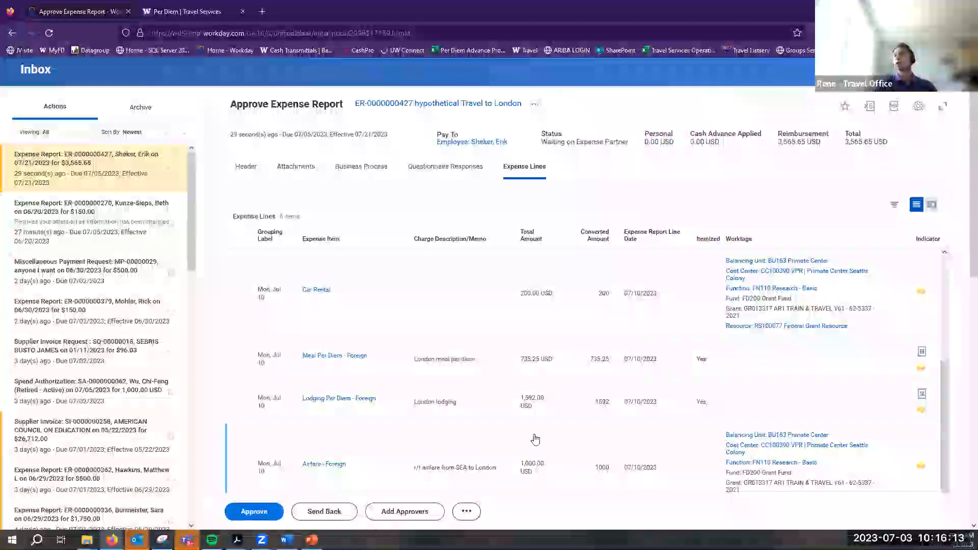
{"action": "scroll", "coordinate": [535, 438], "scroll_direction": "up", "scroll_amount": 3}
{"action": "scroll", "coordinate": [255, 168], "scroll_direction": "up", "scroll_amount": 2}
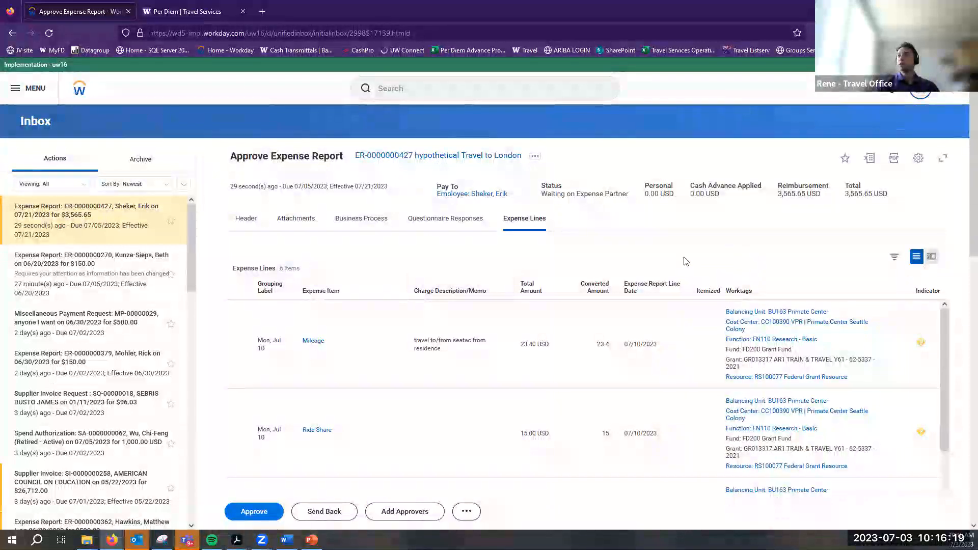
{"action": "scroll", "coordinate": [360, 236], "scroll_direction": "down", "scroll_amount": 3}
{"action": "scroll", "coordinate": [360, 237], "scroll_direction": "down", "scroll_amount": 8}
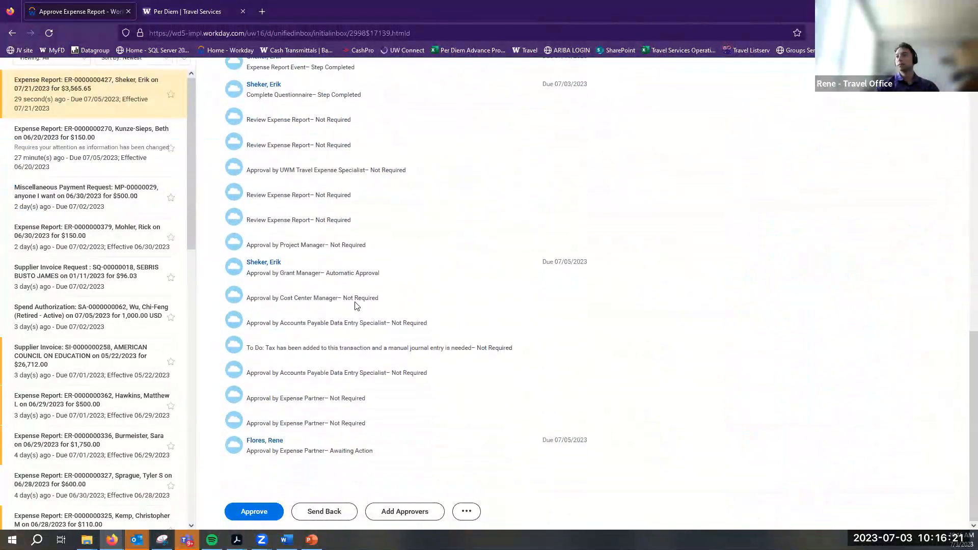
{"action": "left_click_drag", "start_coordinate": [249, 275], "coordinate": [348, 280]}
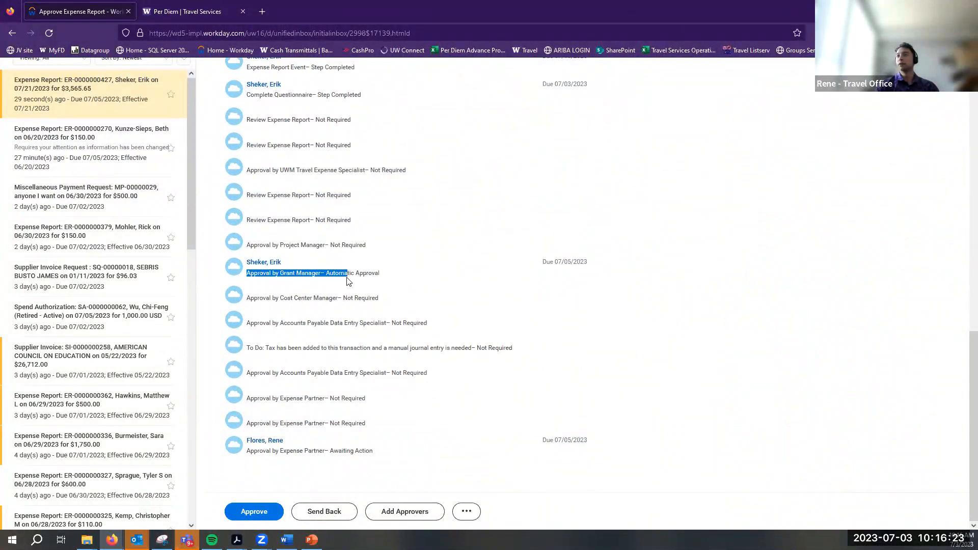
{"action": "left_click", "coordinate": [348, 280]}
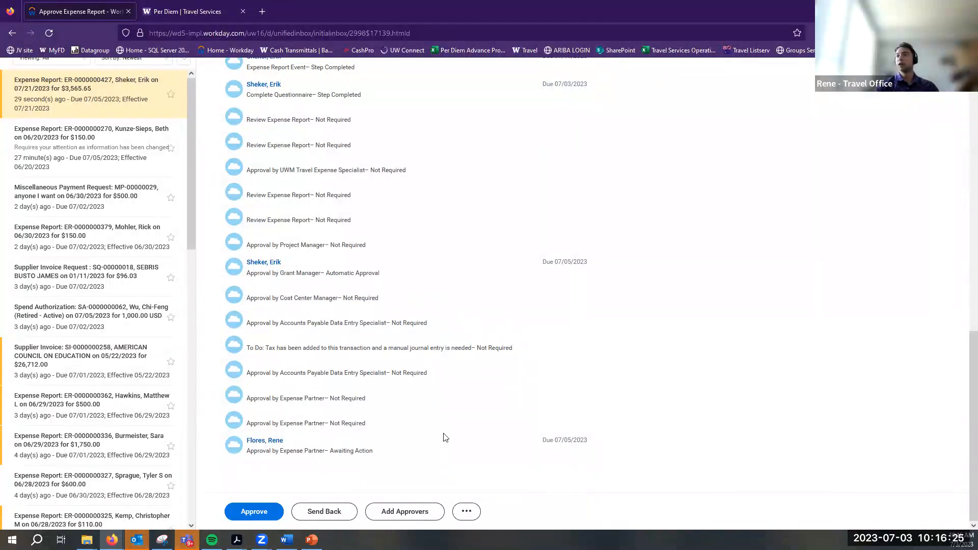
{"action": "scroll", "coordinate": [441, 437], "scroll_direction": "up", "scroll_amount": 11}
{"action": "scroll", "coordinate": [790, 452], "scroll_direction": "down", "scroll_amount": 6}
Approve the London travel expense report and return to the home page
{"action": "left_click", "coordinate": [265, 512]}
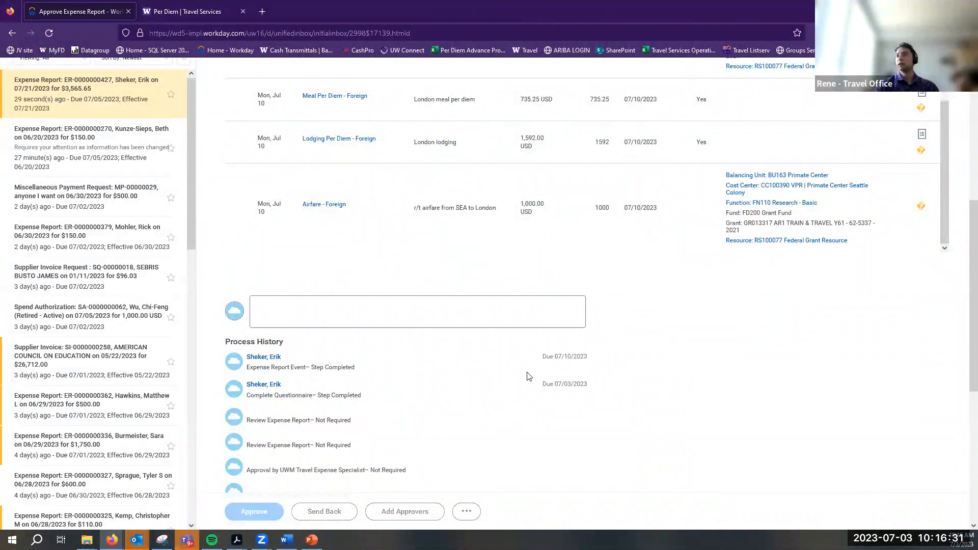
{"action": "left_click", "coordinate": [622, 118]}
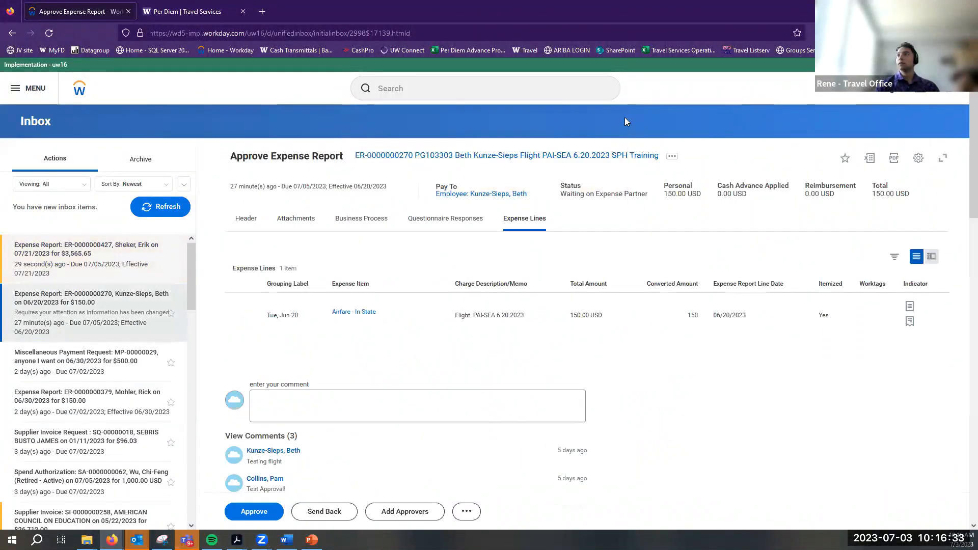
{"action": "left_click", "coordinate": [79, 89]}
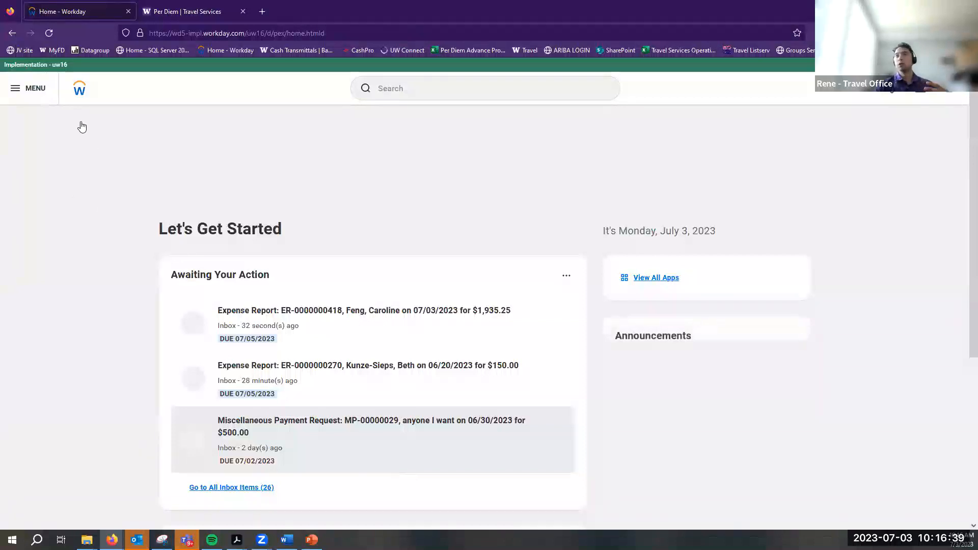
{"action": "left_click", "coordinate": [32, 90]}
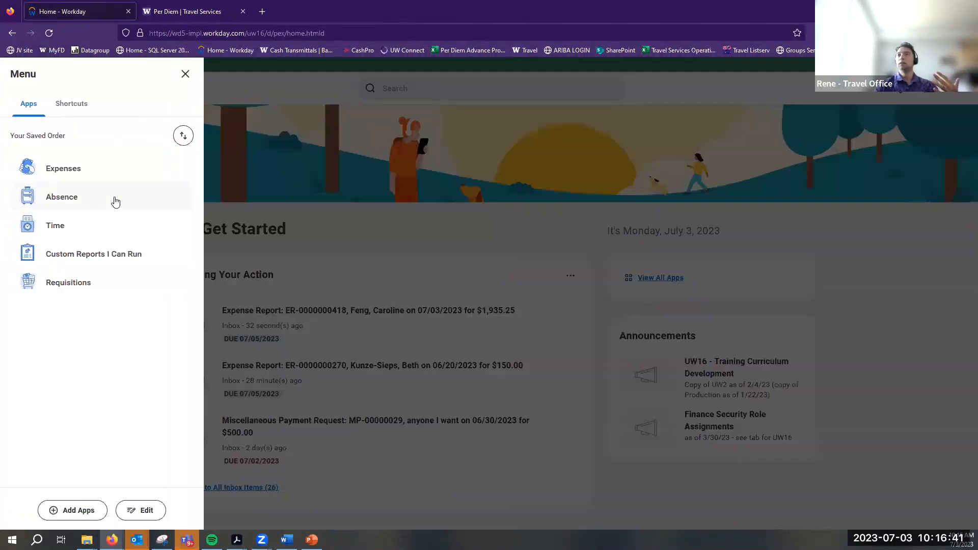
{"action": "left_click", "coordinate": [97, 173]}
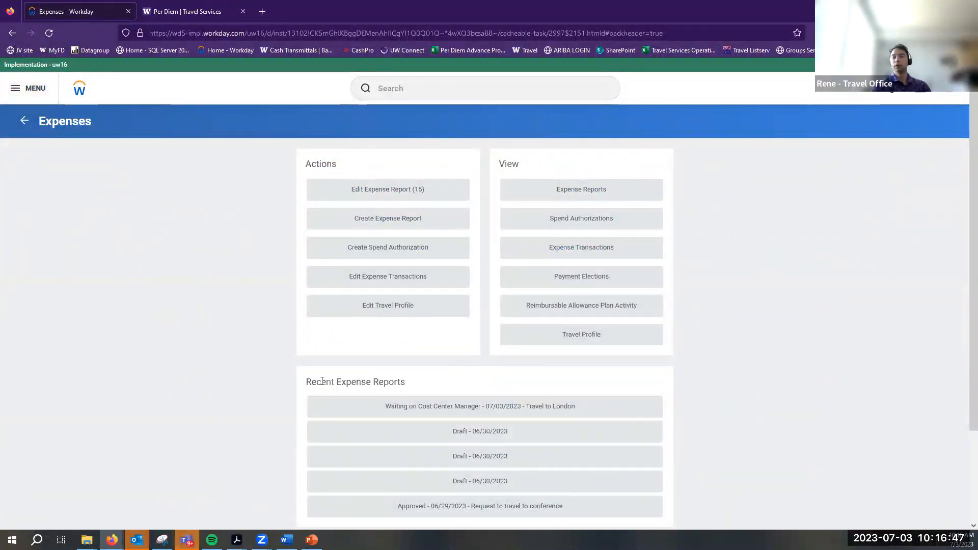
{"action": "left_click_drag", "start_coordinate": [381, 406], "coordinate": [450, 406]}
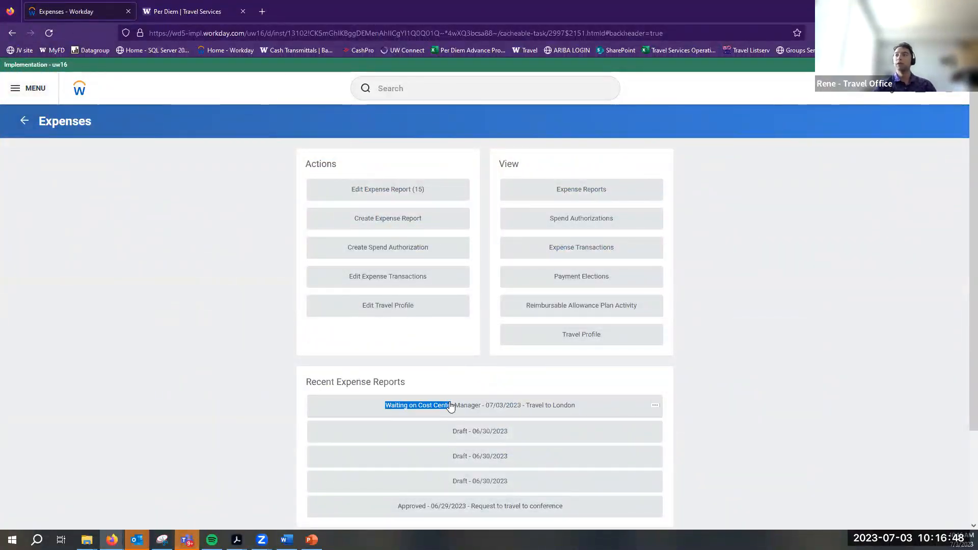
{"action": "left_click", "coordinate": [568, 385]}
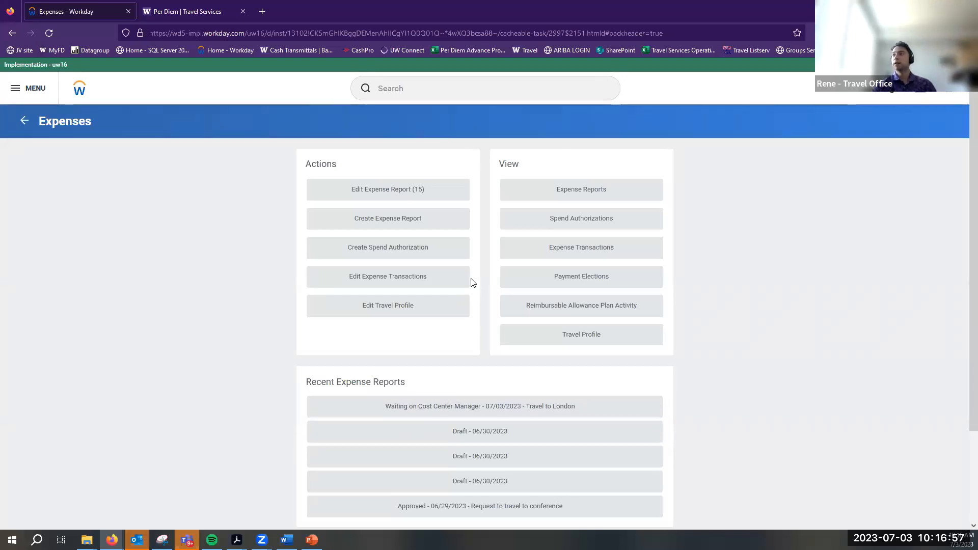
Search my expense reports with In Progress, Draft, Approved and Canceled statuses included
{"action": "left_click", "coordinate": [588, 196]}
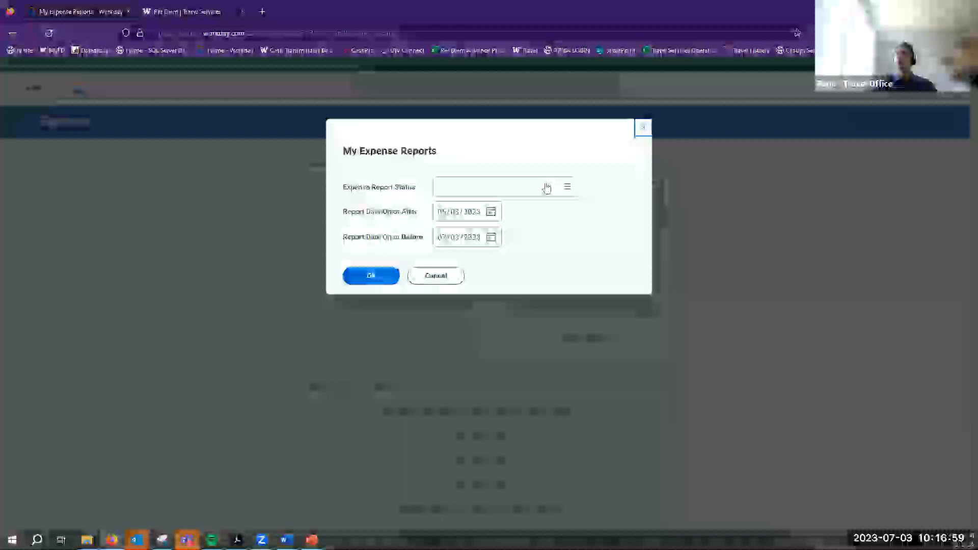
{"action": "left_click", "coordinate": [558, 187]}
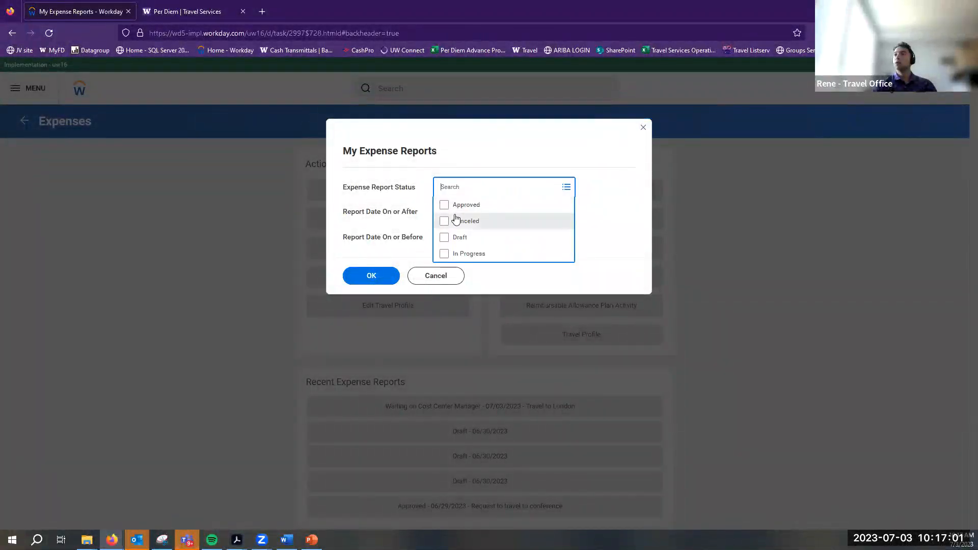
{"action": "left_click", "coordinate": [454, 254]}
{"action": "left_click", "coordinate": [445, 255]}
{"action": "left_click", "coordinate": [445, 242]}
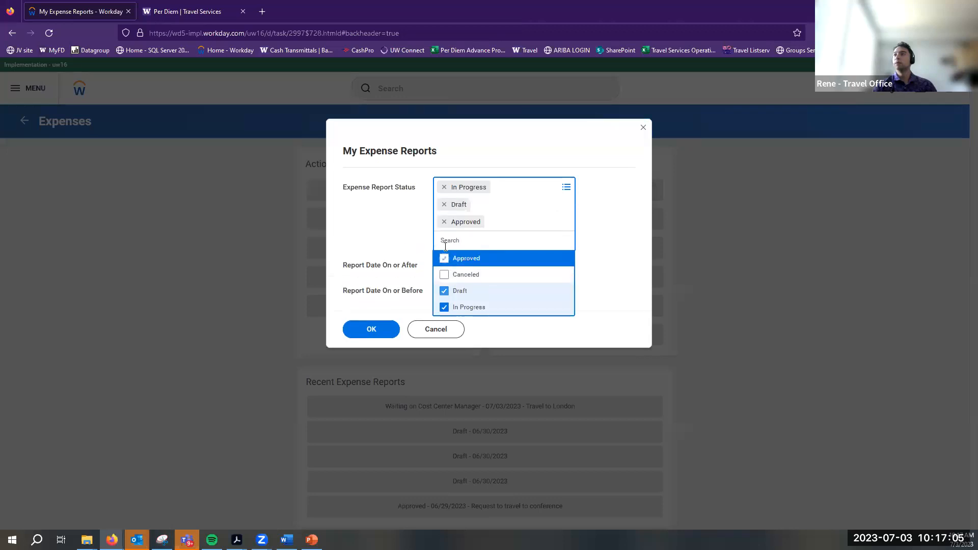
{"action": "left_click", "coordinate": [443, 274]}
{"action": "left_click", "coordinate": [349, 350]}
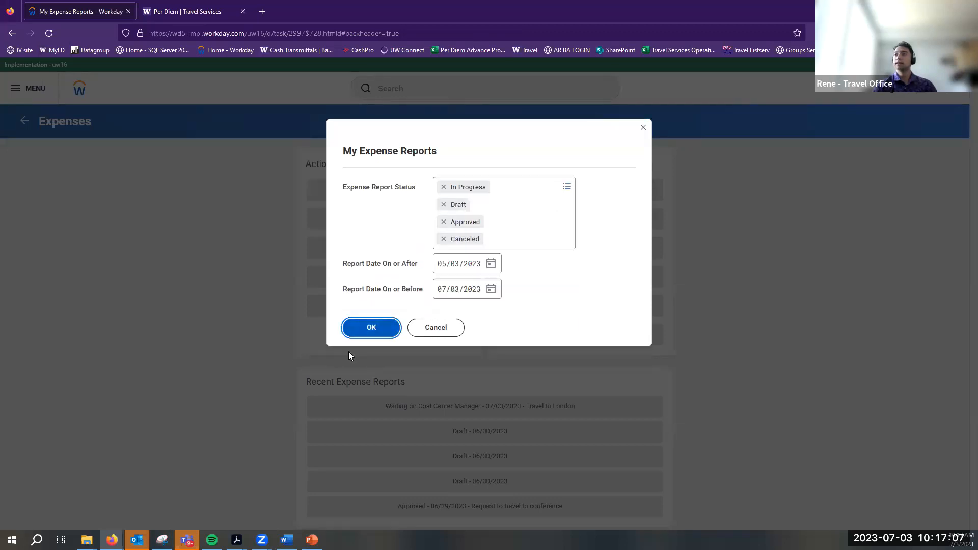
{"action": "left_click", "coordinate": [371, 328]}
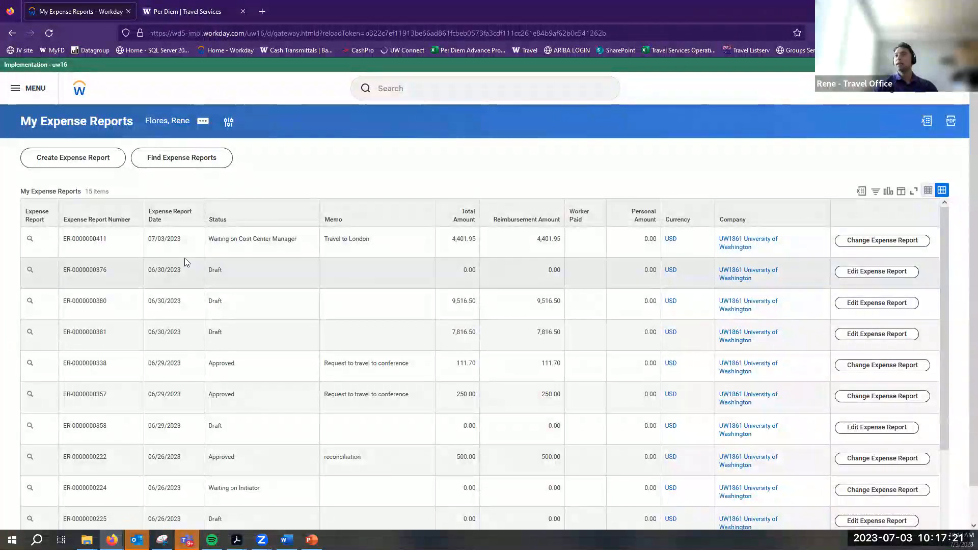
Check the London report's status in the results and open the Travel to London report
{"action": "left_click_drag", "start_coordinate": [232, 236], "coordinate": [298, 241]}
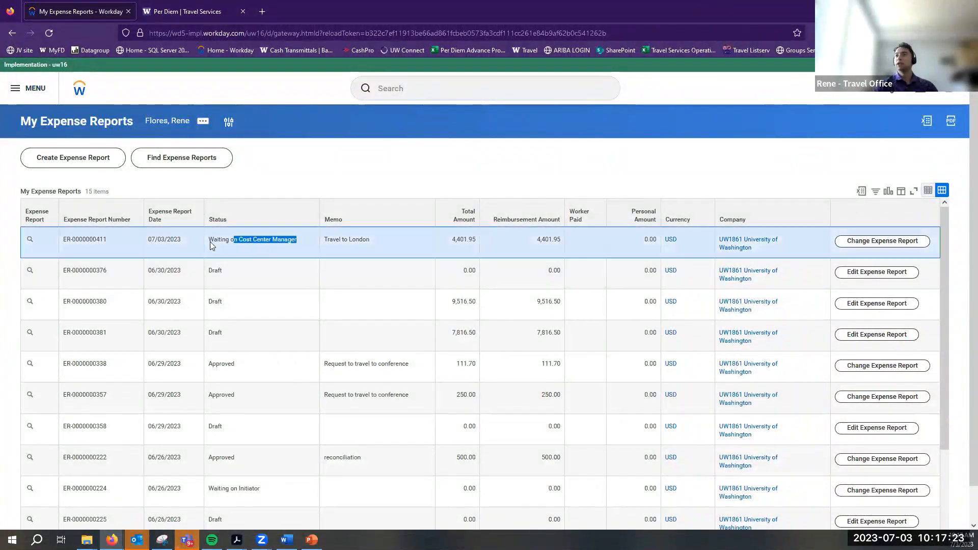
{"action": "scroll", "coordinate": [511, 377], "scroll_direction": "down", "scroll_amount": 3}
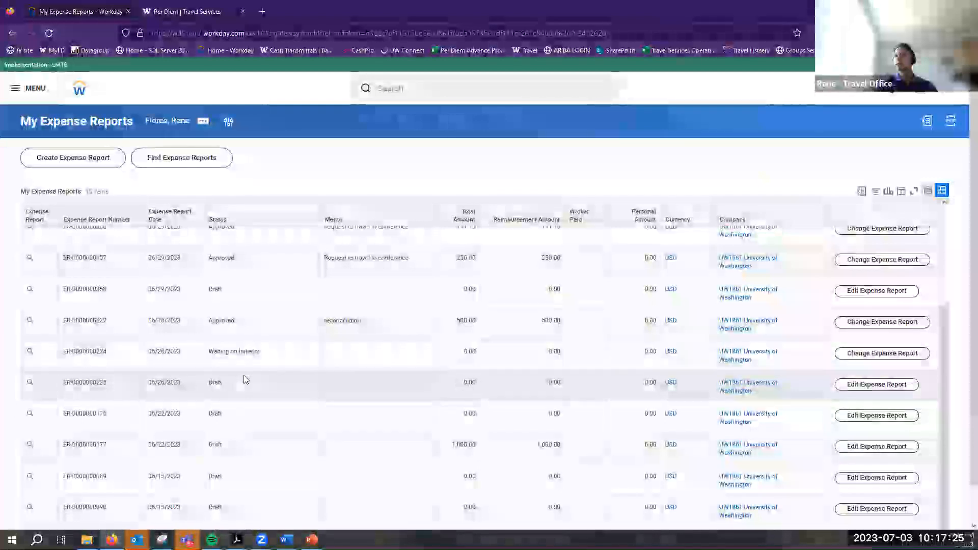
{"action": "scroll", "coordinate": [244, 377], "scroll_direction": "up", "scroll_amount": 3}
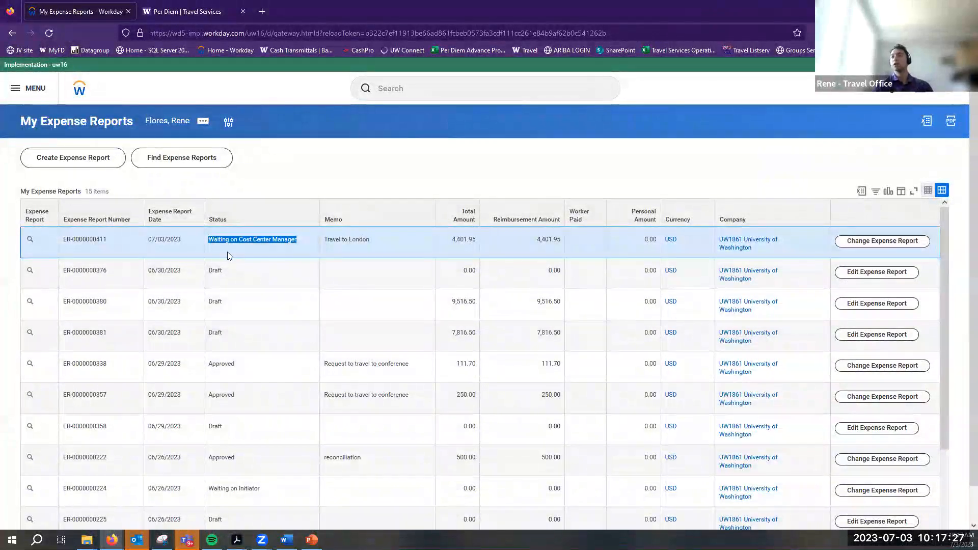
{"action": "left_click", "coordinate": [215, 243]}
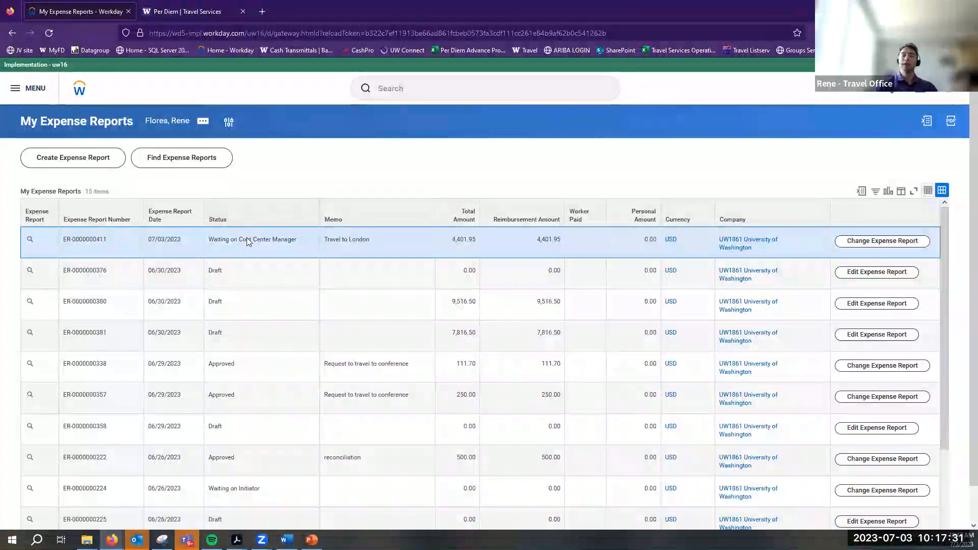
{"action": "left_click", "coordinate": [870, 275]}
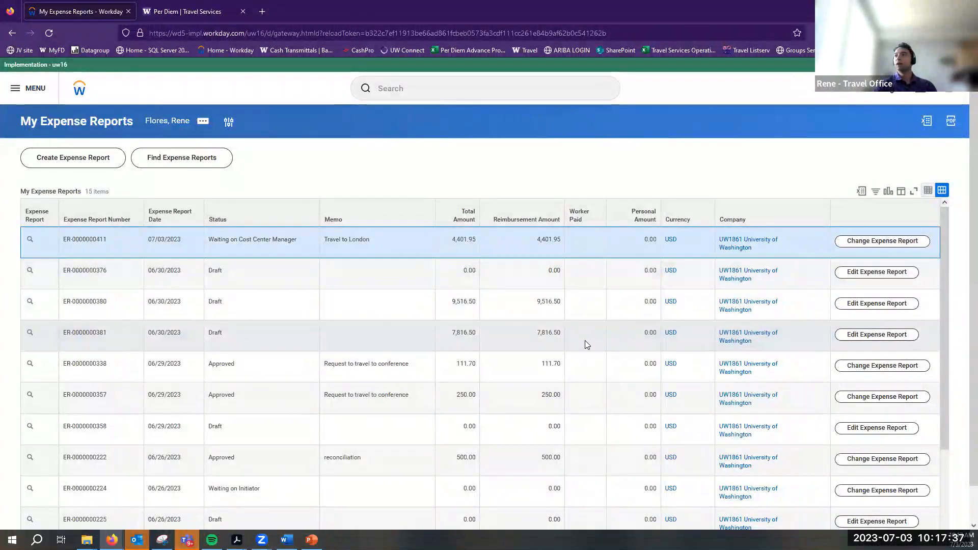
{"action": "mouse_move", "coordinate": [34, 247]}
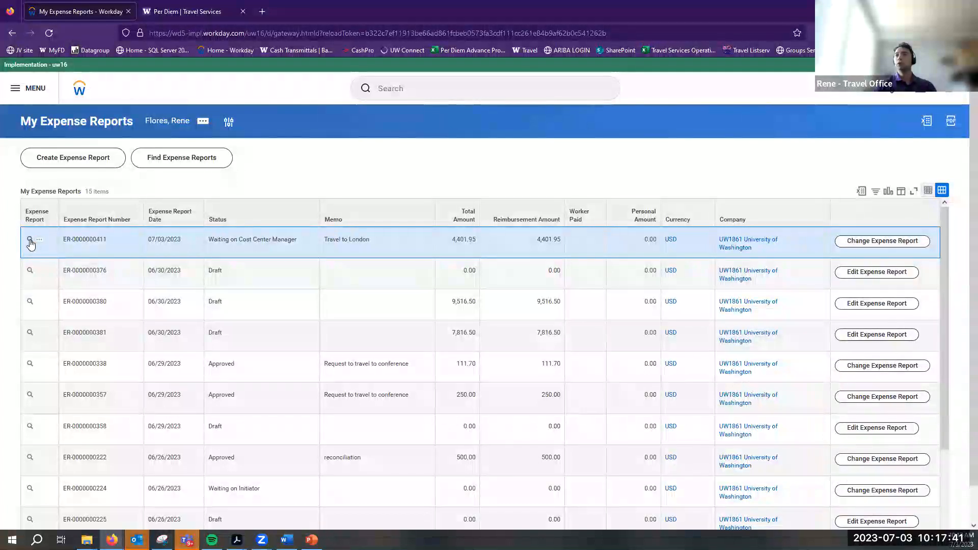
{"action": "left_click", "coordinate": [30, 242]}
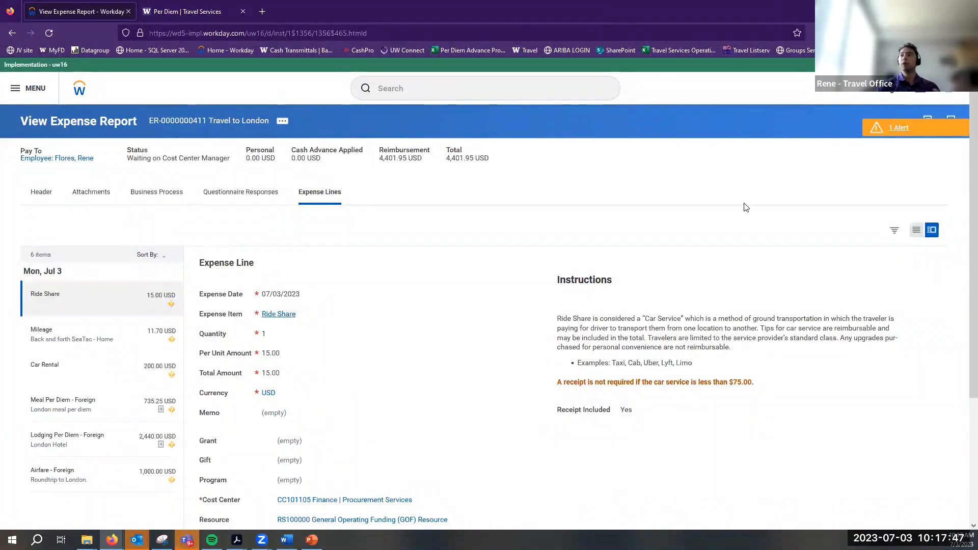
{"action": "scroll", "coordinate": [310, 289], "scroll_direction": "down", "scroll_amount": 2}
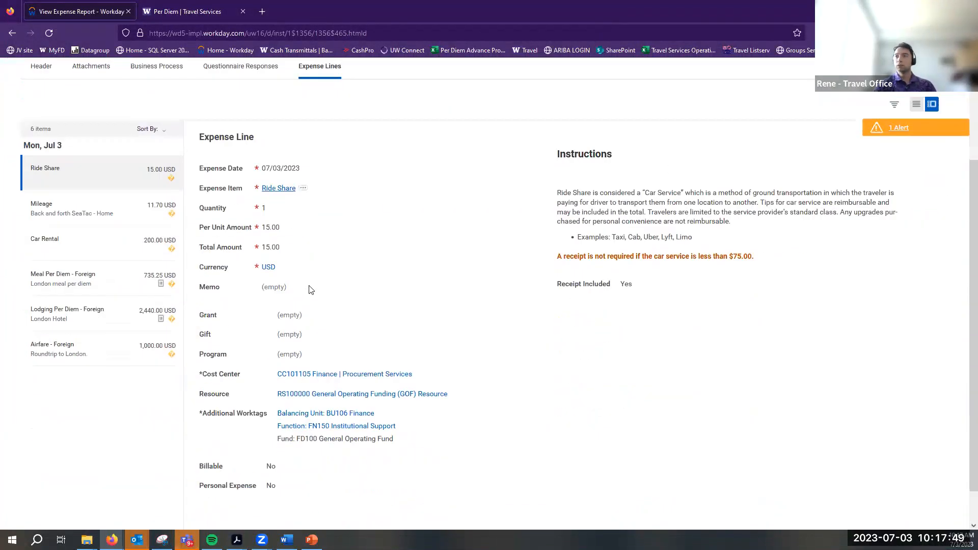
{"action": "scroll", "coordinate": [308, 289], "scroll_direction": "up", "scroll_amount": 2}
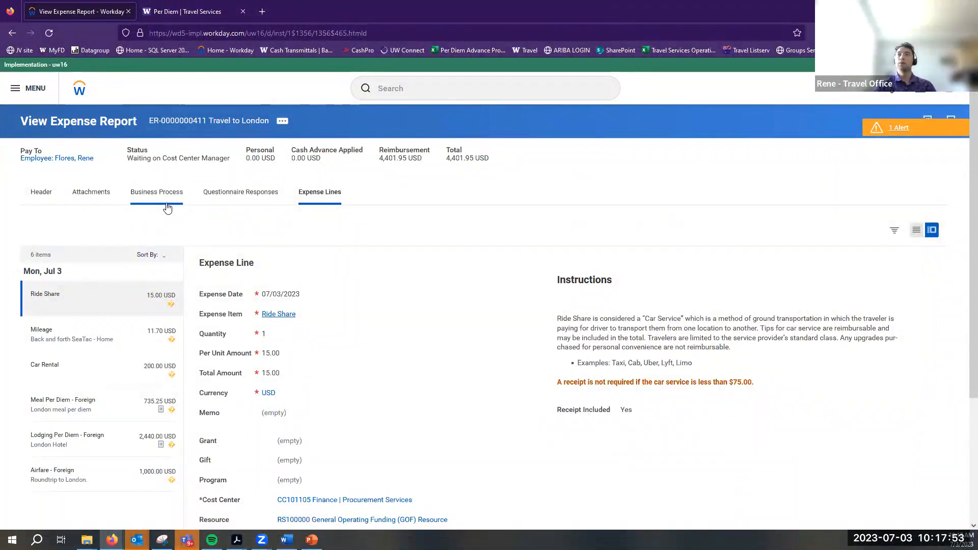
{"action": "left_click_drag", "start_coordinate": [127, 159], "coordinate": [227, 163]}
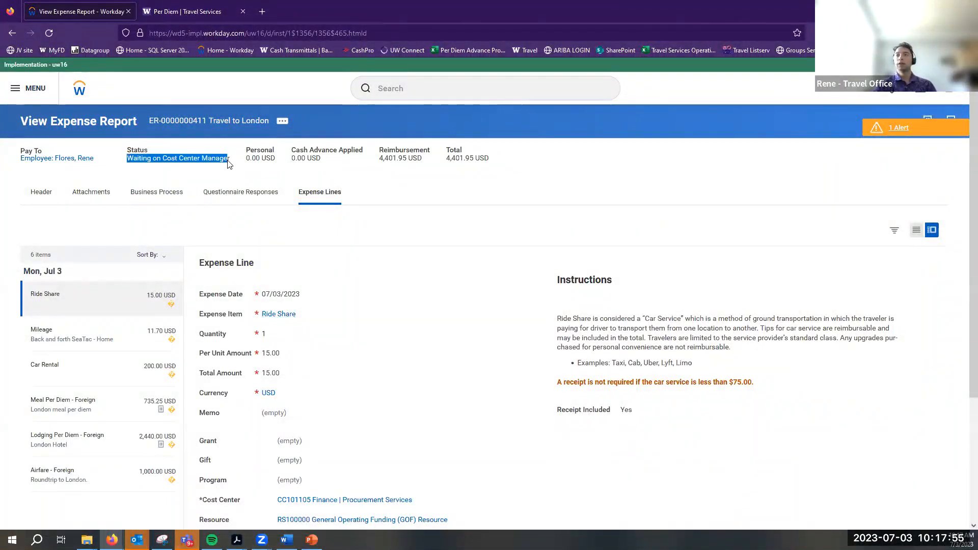
{"action": "triple_click", "coordinate": [109, 169]}
{"action": "triple_click", "coordinate": [144, 168]}
{"action": "left_click", "coordinate": [145, 168]}
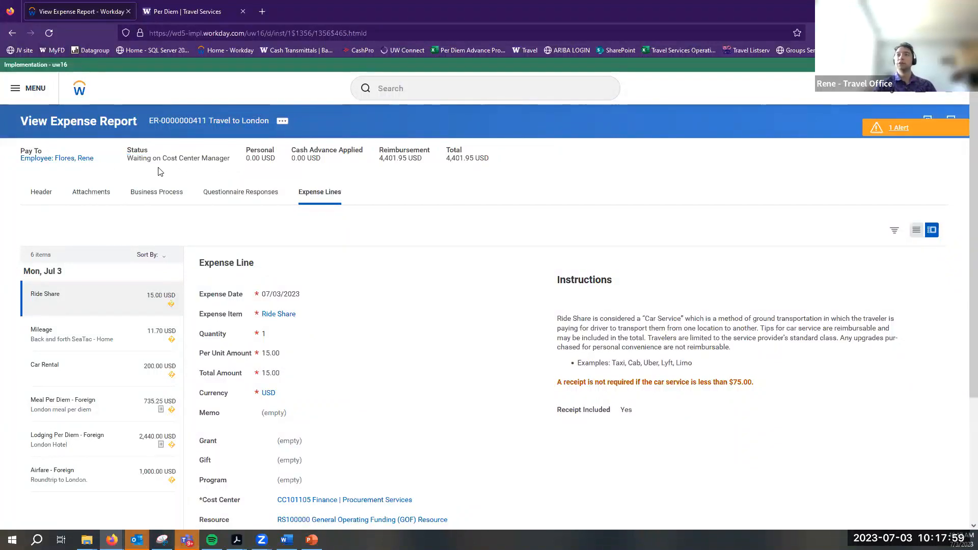
{"action": "left_click", "coordinate": [159, 200]}
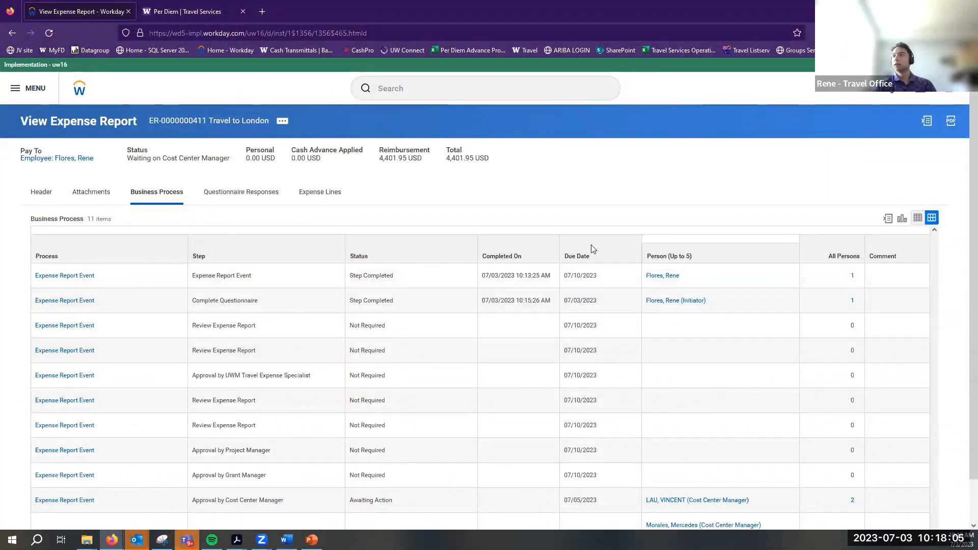
{"action": "scroll", "coordinate": [589, 251], "scroll_direction": "down", "scroll_amount": 1}
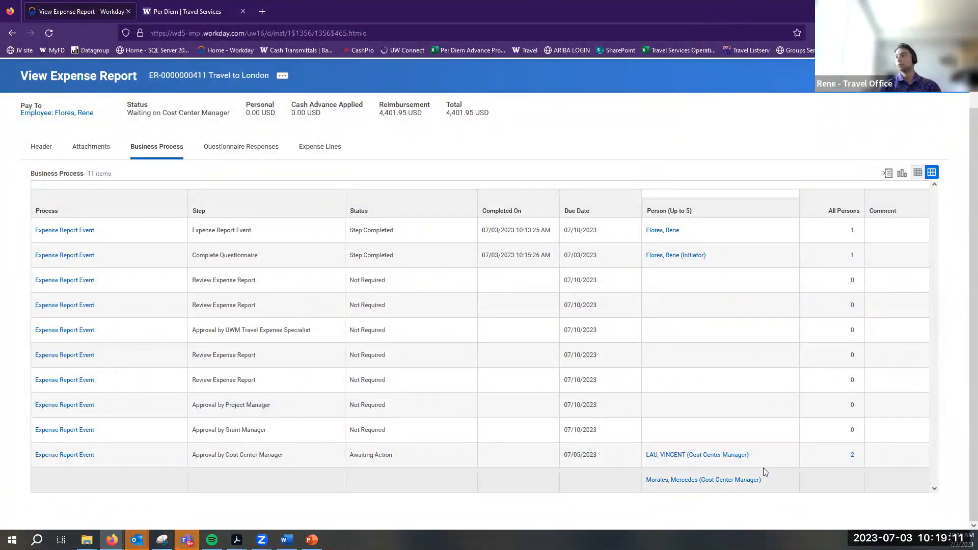
Start proxying as the Cost Center Manager via Security Profile > Start Proxy
{"action": "left_click", "coordinate": [757, 454]}
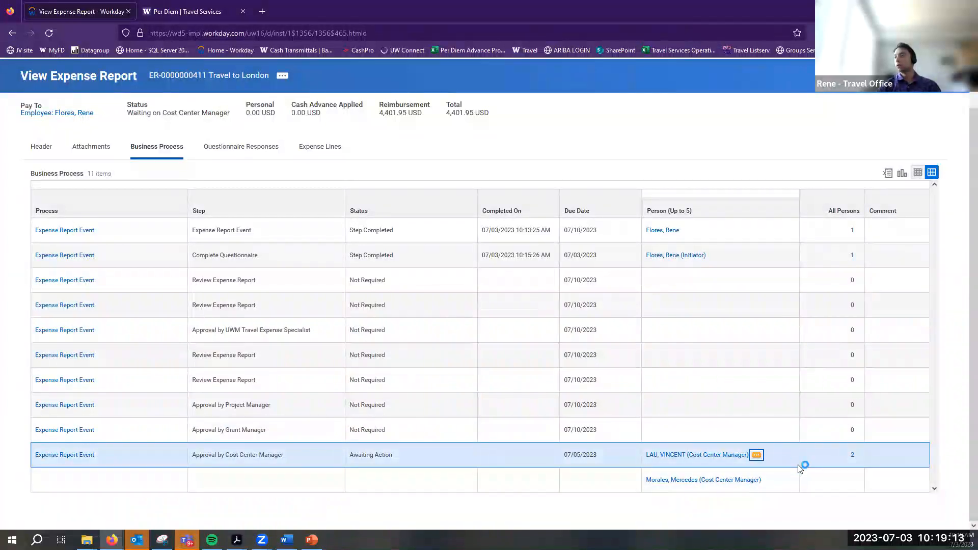
{"action": "mouse_move", "coordinate": [359, 412]}
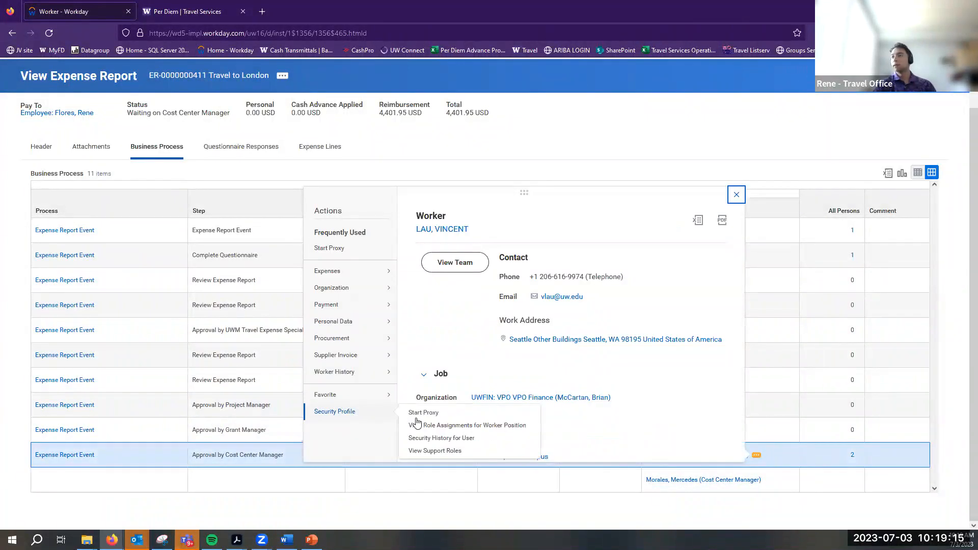
{"action": "left_click", "coordinate": [426, 413]}
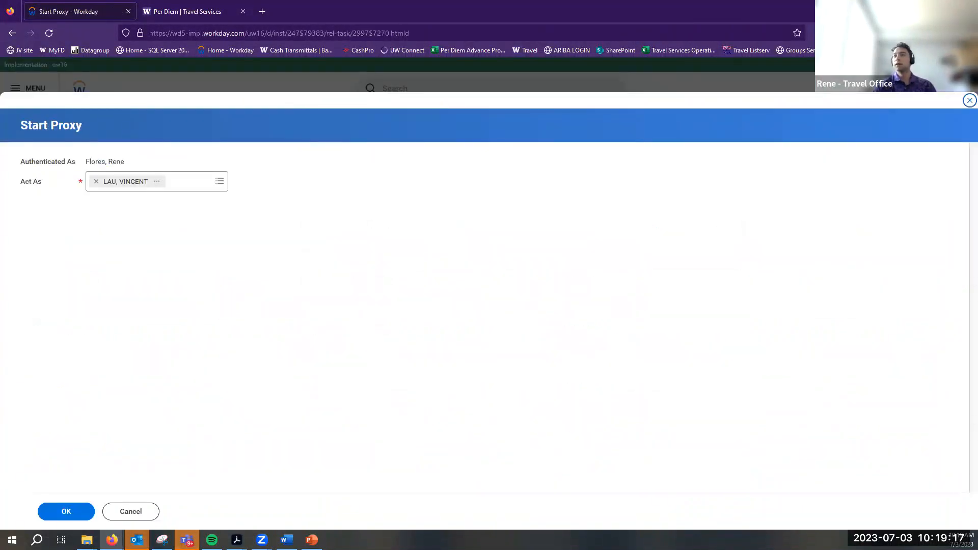
{"action": "left_click", "coordinate": [46, 518]}
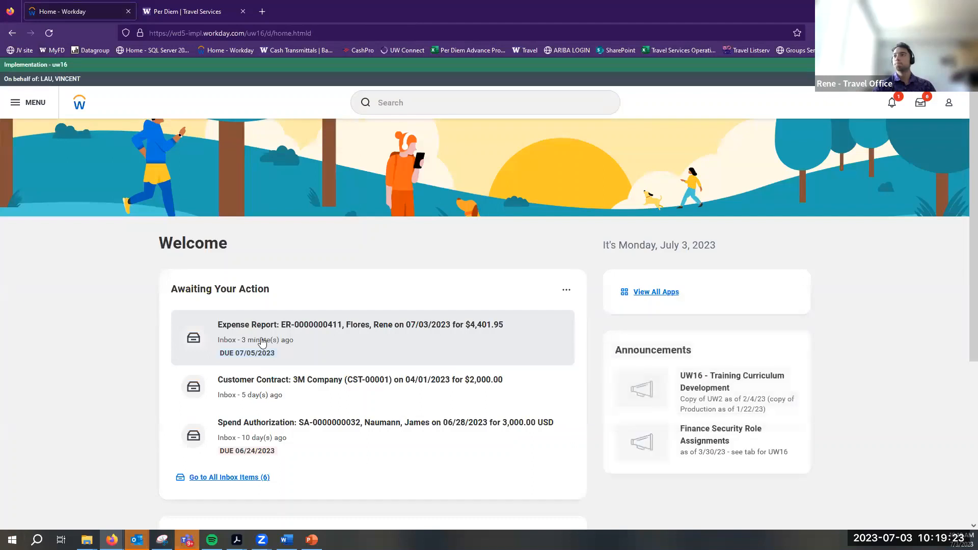
Open the $4,401.95 London expense report, approve it, and view the approval details
{"action": "left_click", "coordinate": [263, 342]}
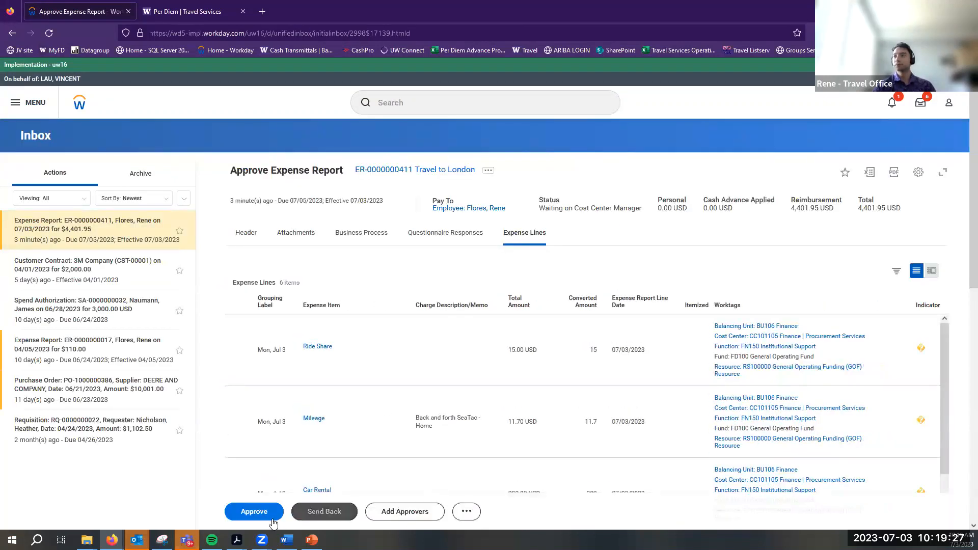
{"action": "scroll", "coordinate": [703, 425], "scroll_direction": "down", "scroll_amount": 3}
{"action": "scroll", "coordinate": [868, 425], "scroll_direction": "down", "scroll_amount": 5}
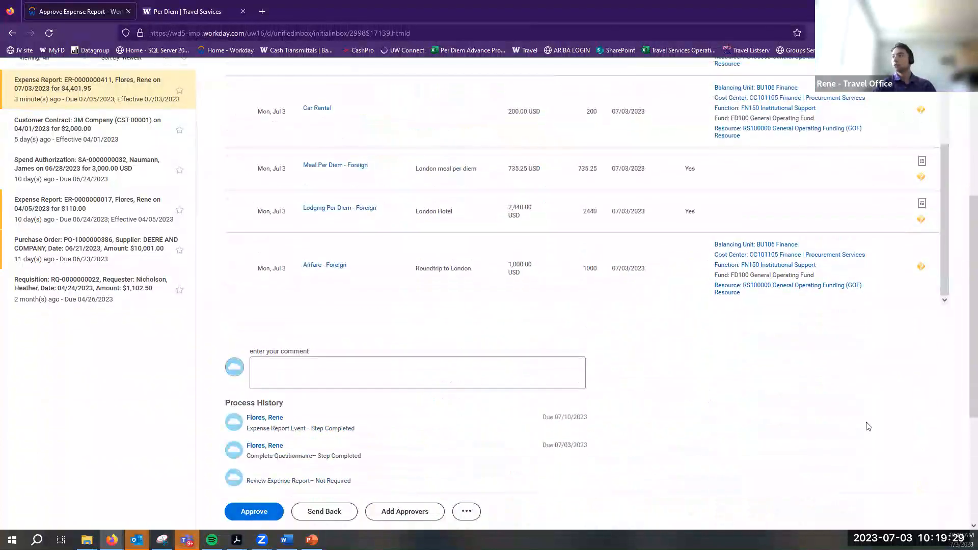
{"action": "scroll", "coordinate": [895, 419], "scroll_direction": "up", "scroll_amount": 5}
{"action": "scroll", "coordinate": [621, 436], "scroll_direction": "up", "scroll_amount": 3}
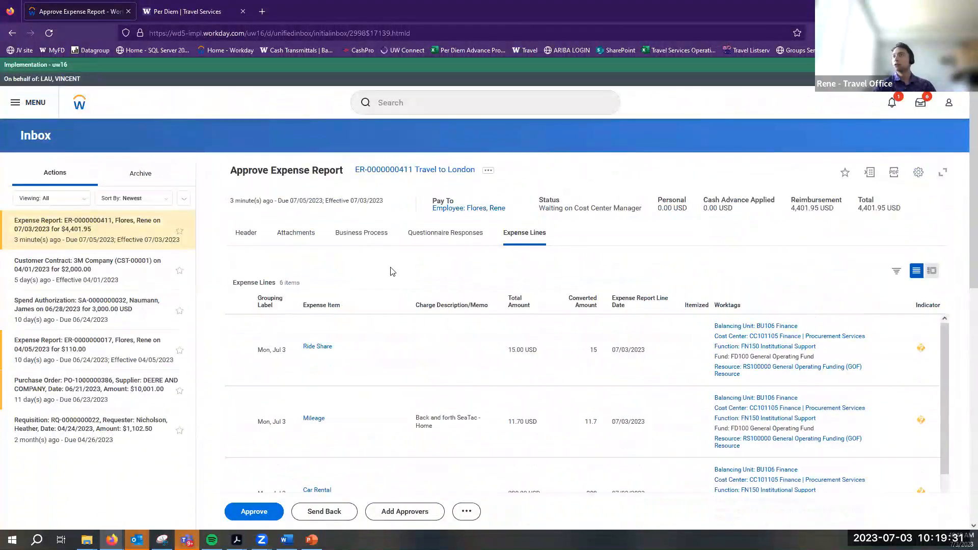
{"action": "scroll", "coordinate": [286, 382], "scroll_direction": "down", "scroll_amount": 5}
{"action": "left_click", "coordinate": [253, 511]}
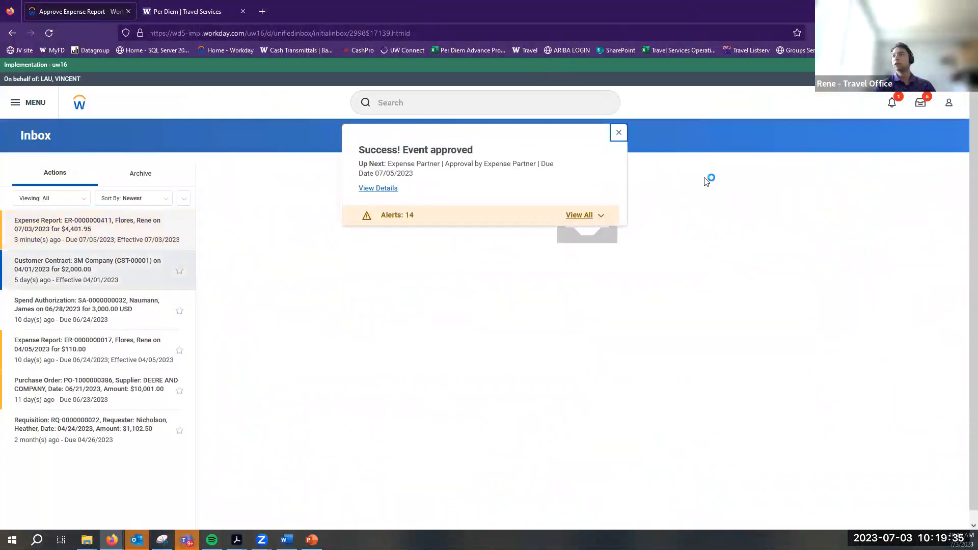
{"action": "left_click", "coordinate": [378, 188]}
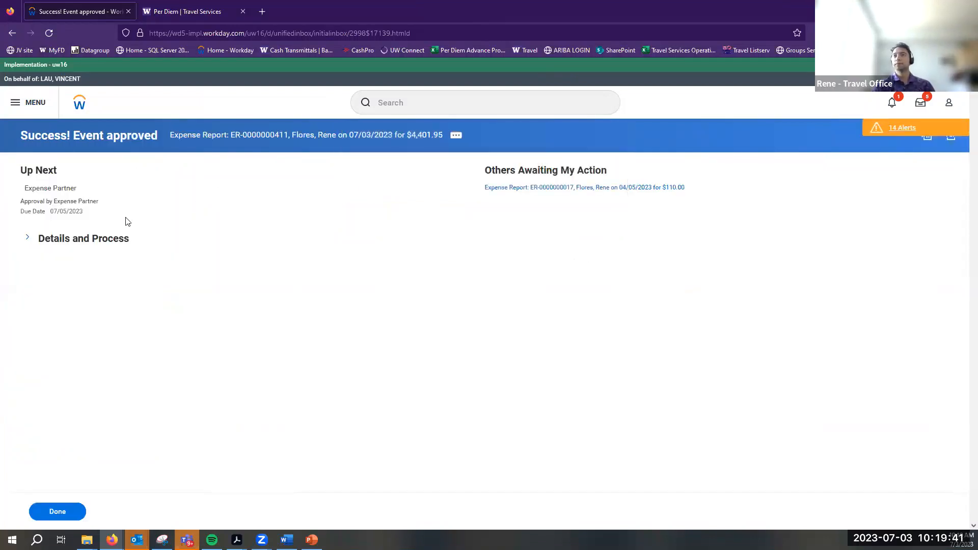
Pick the Stop Proxy task from the recent searches list
{"action": "left_click", "coordinate": [540, 112]}
{"action": "left_click", "coordinate": [417, 153]}
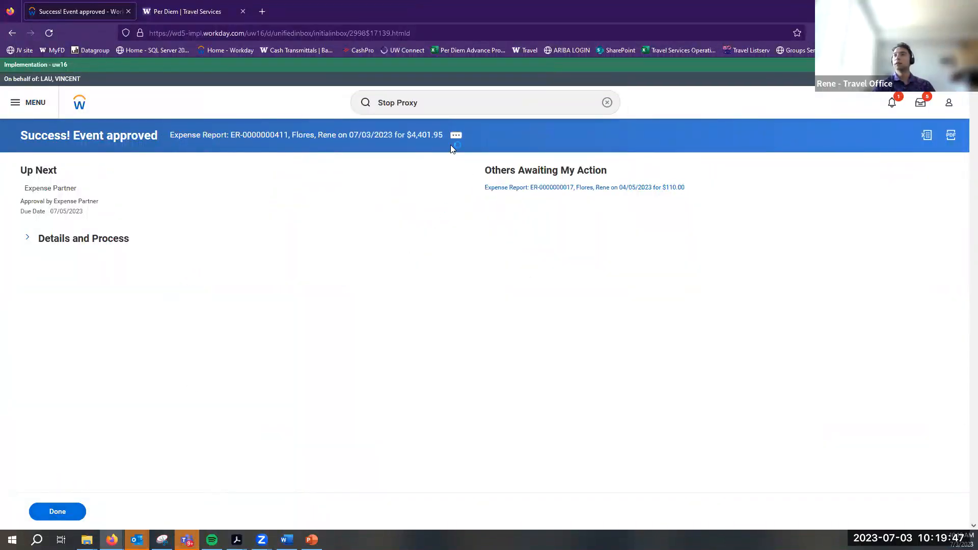
{"action": "left_click", "coordinate": [436, 99]}
Dismiss the approval confirmation and run Stop Proxy to return to your own account
{"action": "key", "text": "Return"}
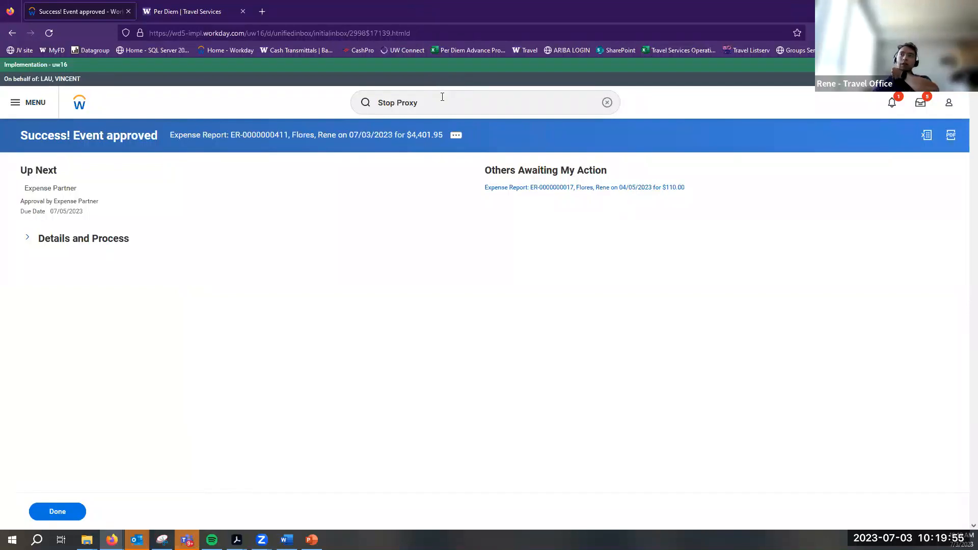
{"action": "left_click", "coordinate": [64, 517]}
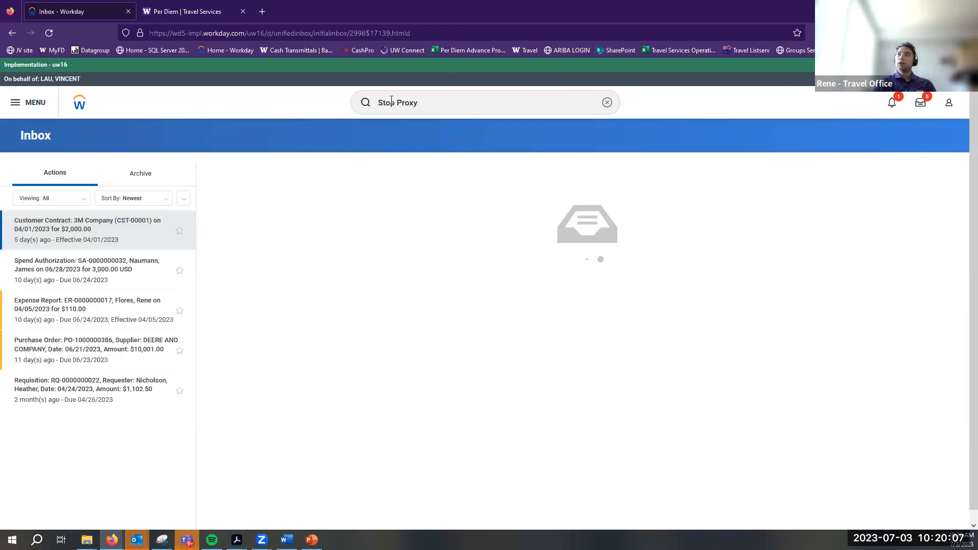
{"action": "left_click", "coordinate": [425, 112]}
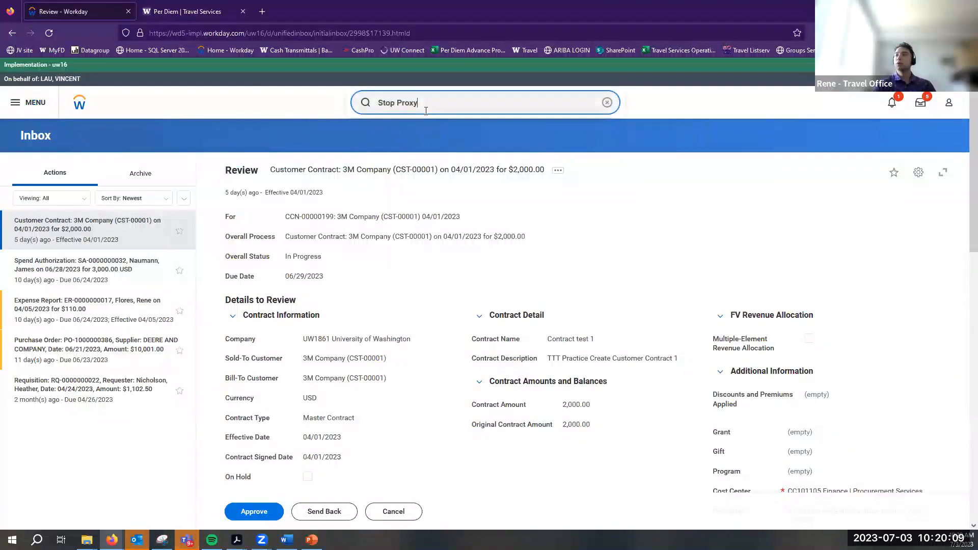
{"action": "key", "text": "ctrl+a"}
{"action": "key", "text": "BackSpace"}
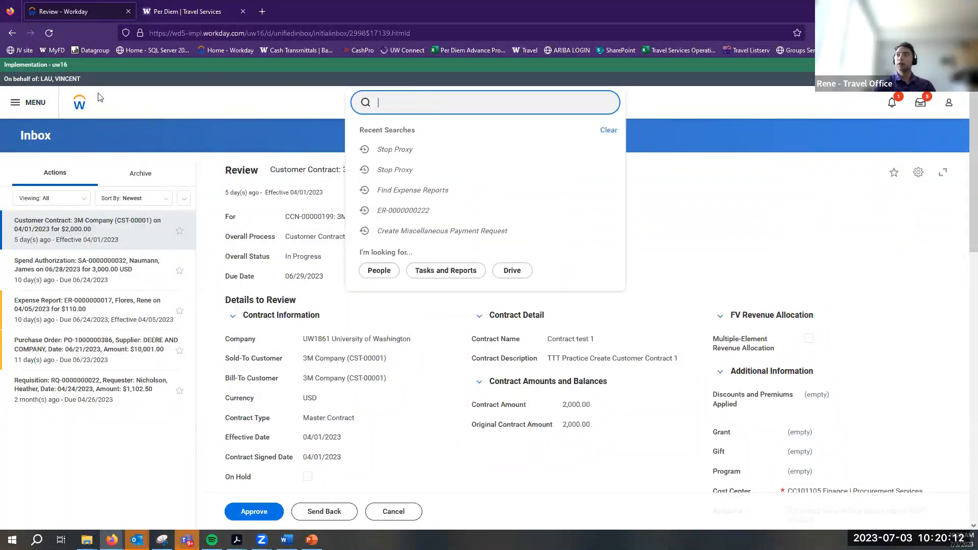
{"action": "left_click", "coordinate": [392, 149]}
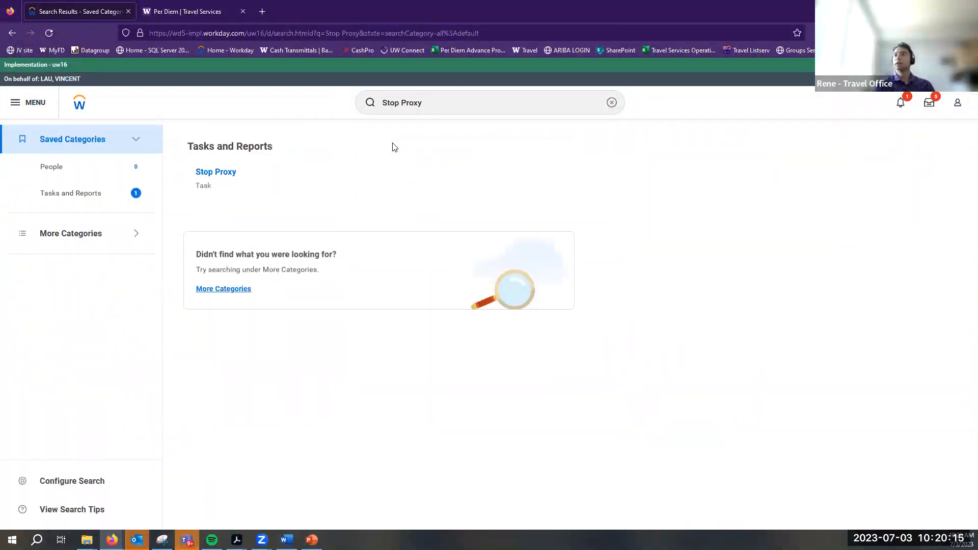
{"action": "left_click", "coordinate": [215, 170]}
{"action": "left_click", "coordinate": [377, 265]}
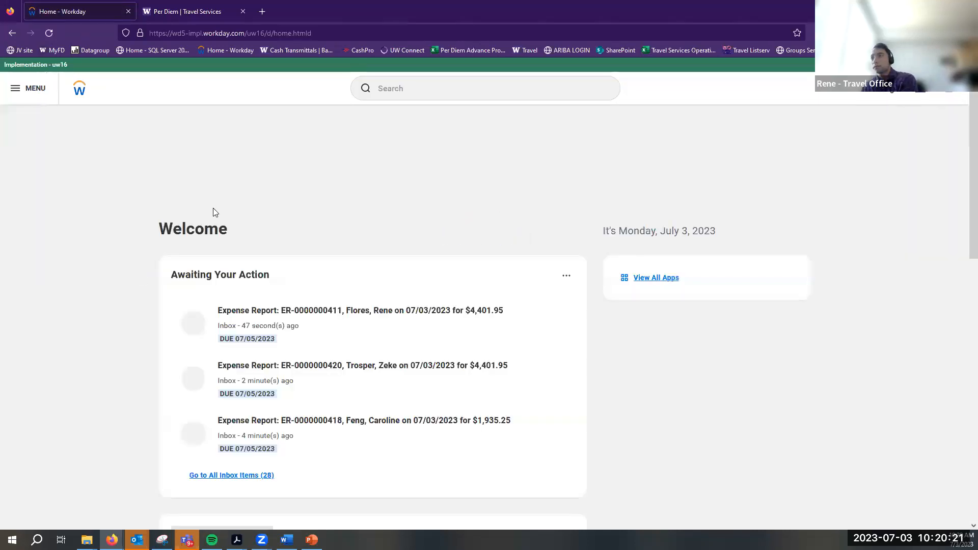
Approve the $4,401.95 London report from Awaiting Your Action, then reselect it in the Inbox
{"action": "left_click", "coordinate": [291, 336]}
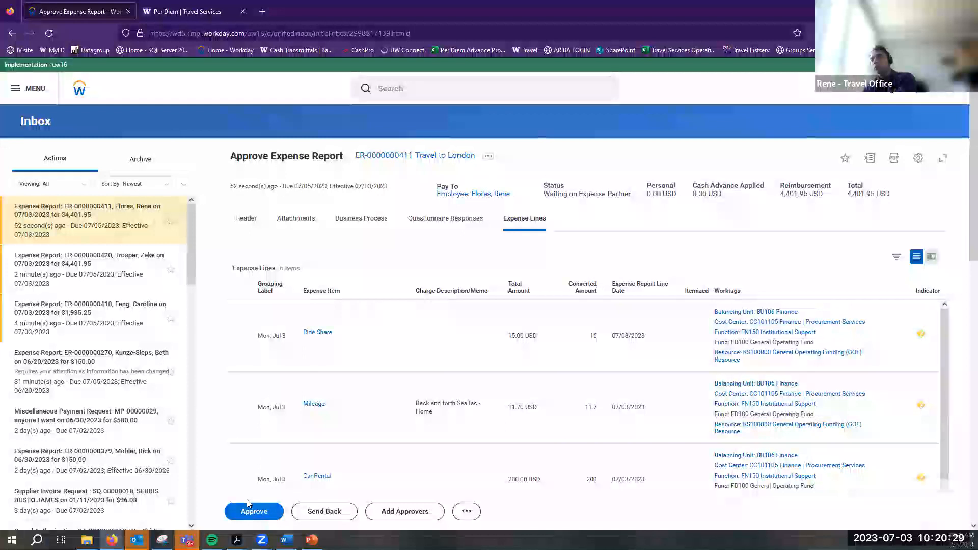
{"action": "left_click", "coordinate": [250, 507]}
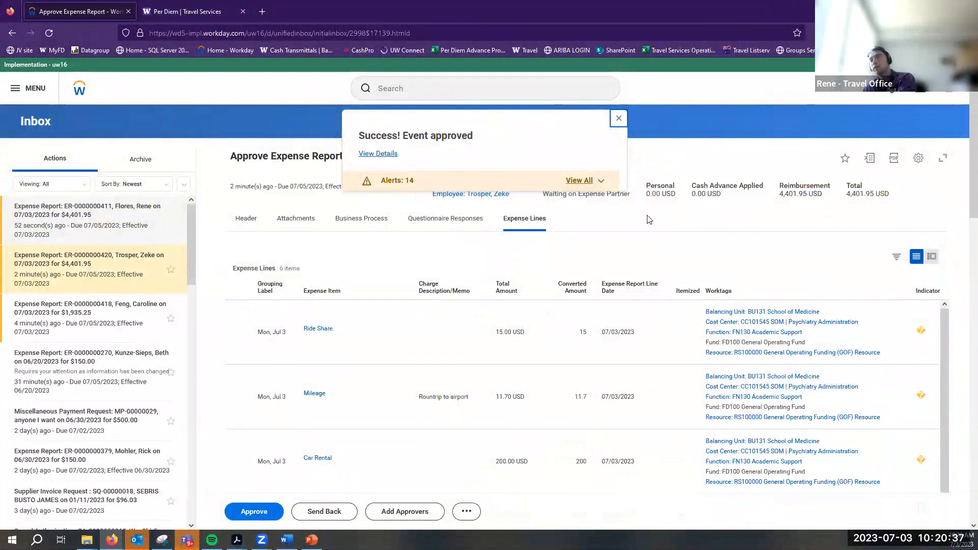
{"action": "left_click", "coordinate": [619, 119]}
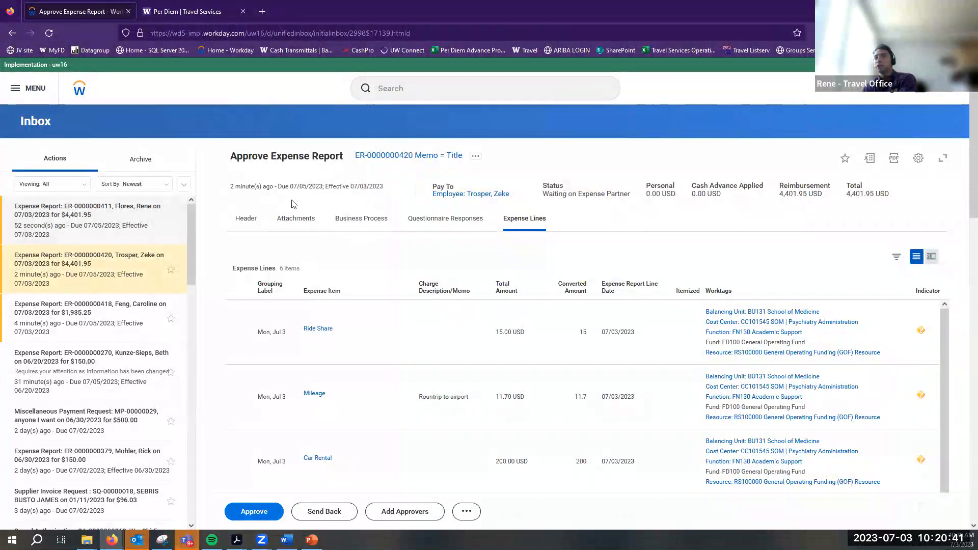
{"action": "left_click", "coordinate": [93, 230]}
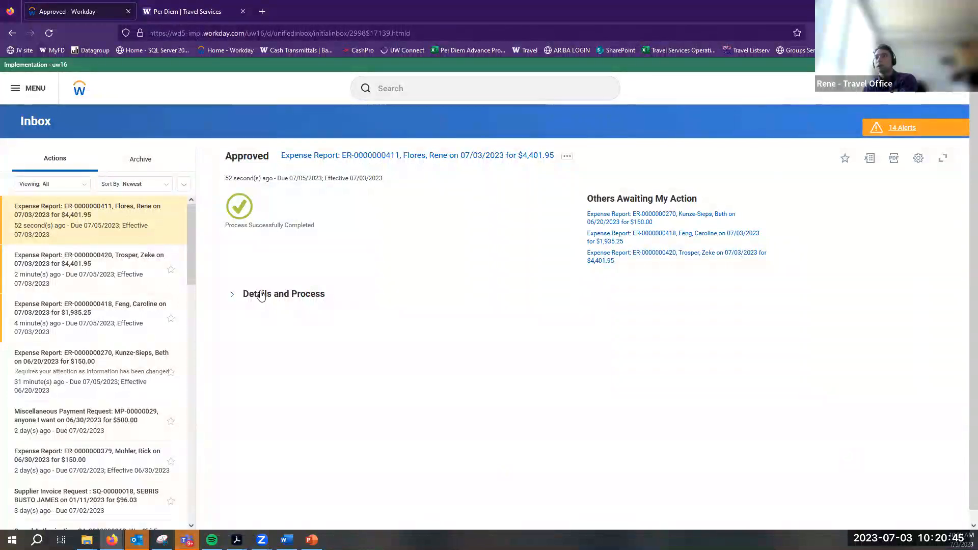
Open the London report, confirm its Approved status, and review the 19-step business process
{"action": "left_click", "coordinate": [259, 296]}
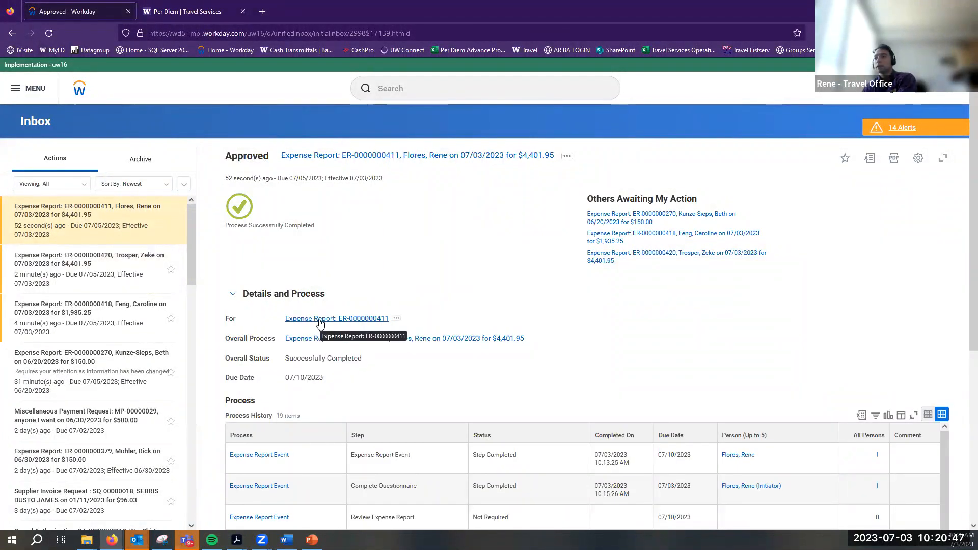
{"action": "left_click", "coordinate": [320, 324]}
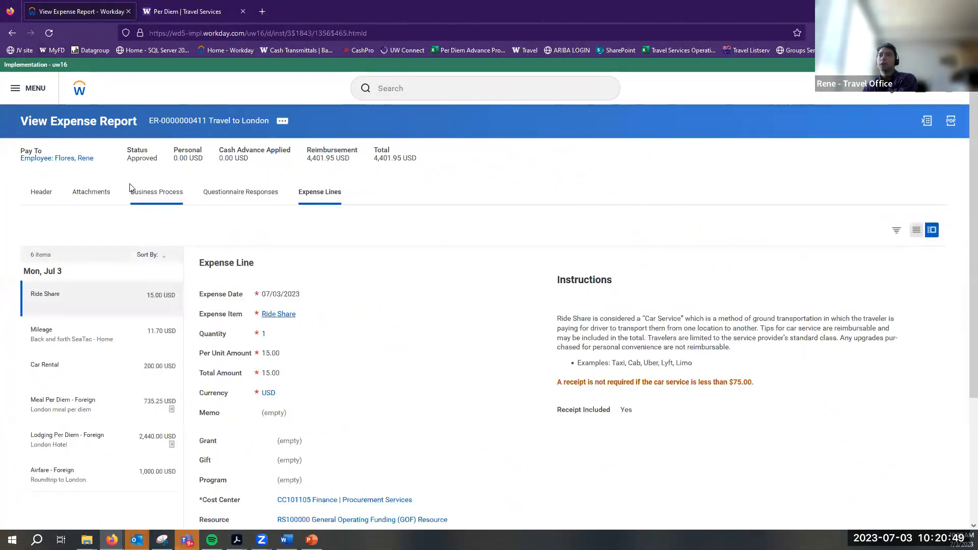
{"action": "double_click", "coordinate": [138, 159]}
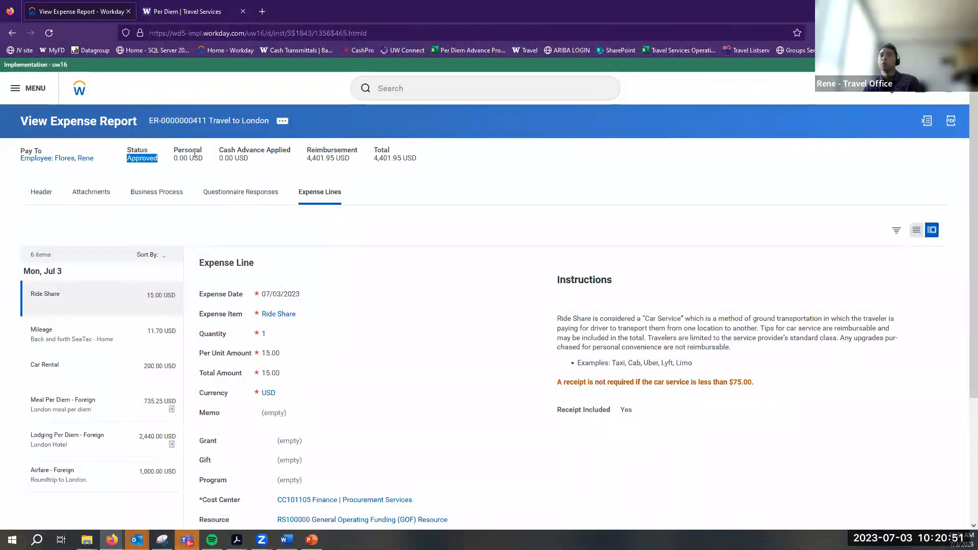
{"action": "left_click", "coordinate": [151, 191]}
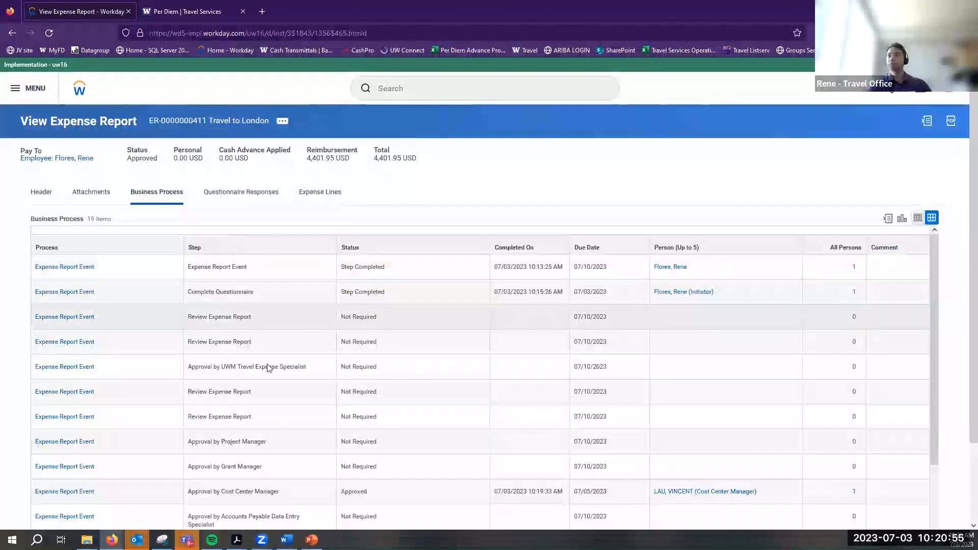
{"action": "scroll", "coordinate": [428, 377], "scroll_direction": "down", "scroll_amount": 3}
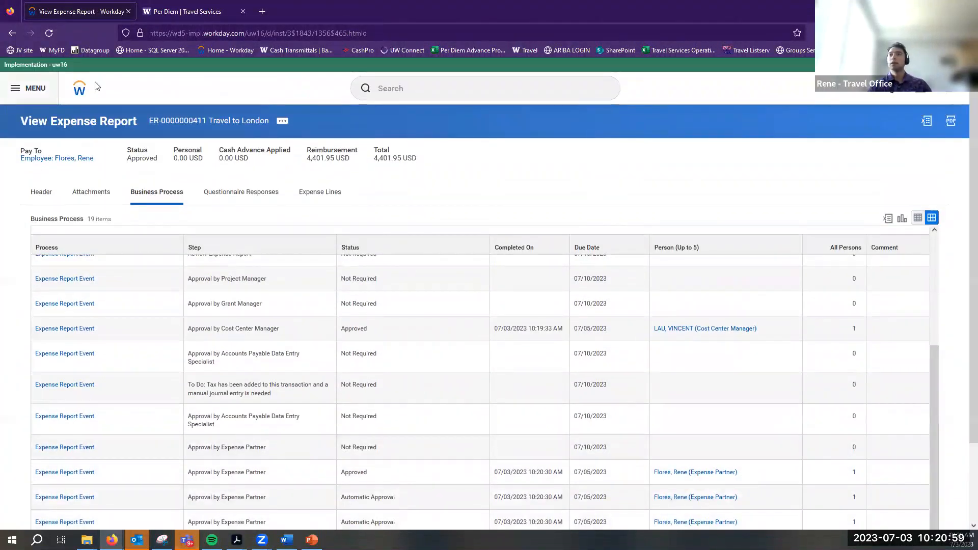
{"action": "left_click", "coordinate": [30, 89]}
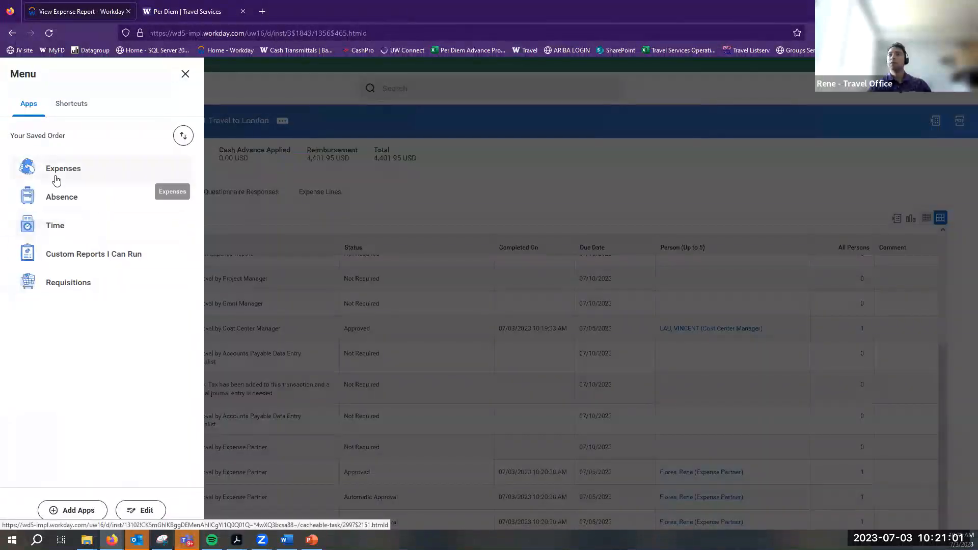
Start a new spend authorization from Expenses with Reimbursement Payment Type set to Check
{"action": "left_click", "coordinate": [53, 171]}
{"action": "left_click", "coordinate": [376, 254]}
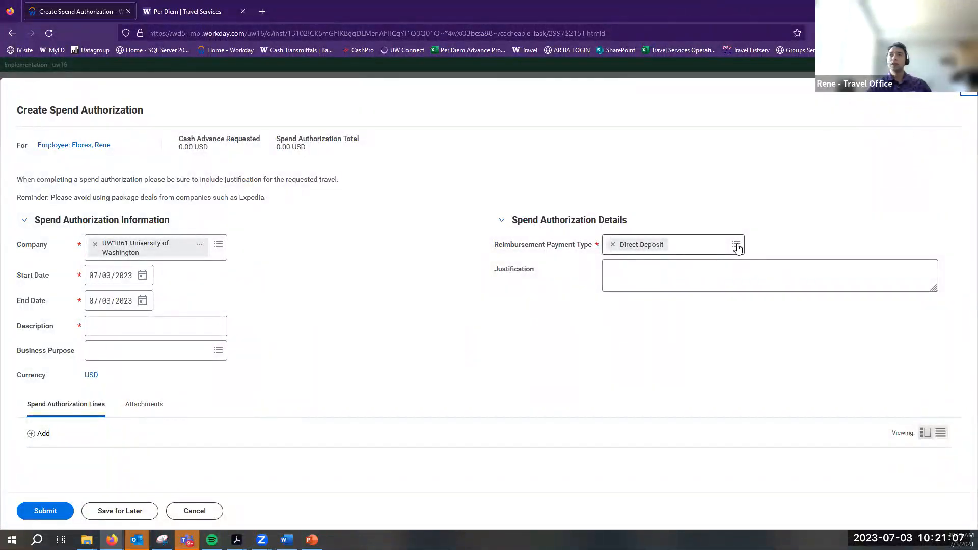
{"action": "left_click", "coordinate": [736, 246]}
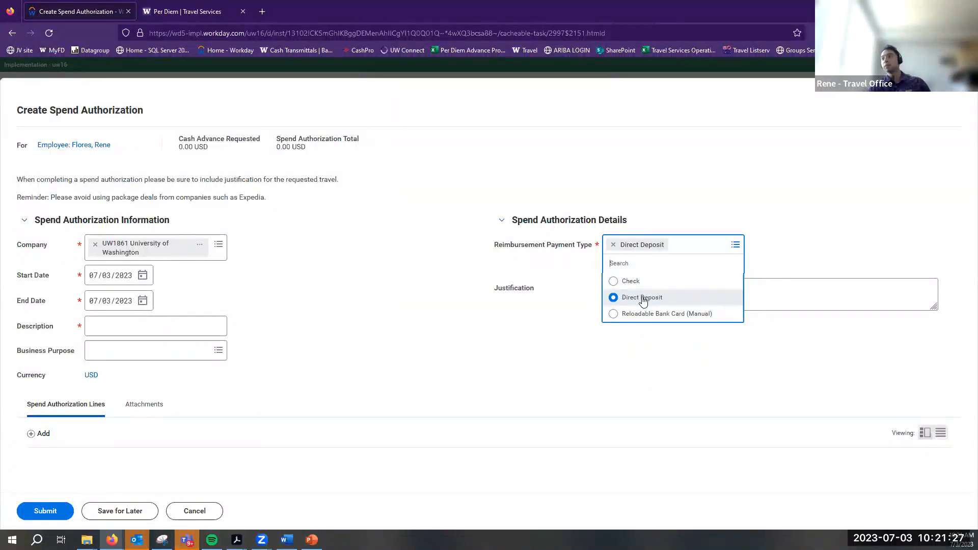
{"action": "left_click", "coordinate": [631, 282]}
{"action": "left_click", "coordinate": [603, 268]}
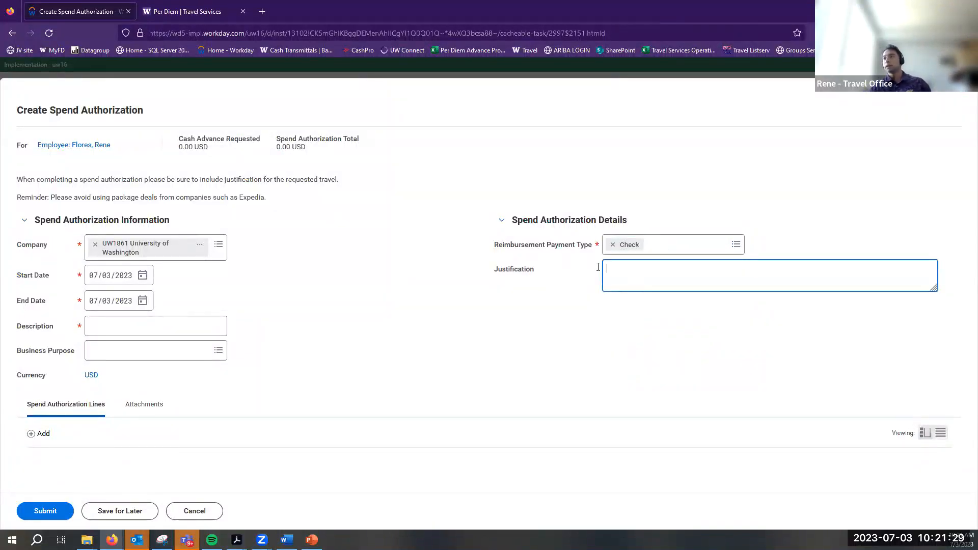
{"action": "left_click", "coordinate": [642, 245]}
{"action": "left_click", "coordinate": [402, 332]}
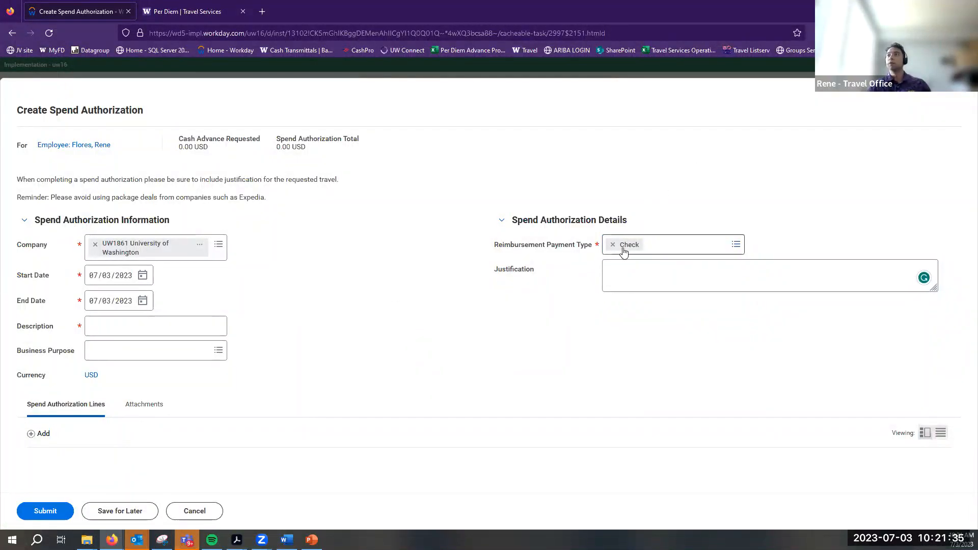
Cancel and discard the unsaved spend authorization, then return to the Workday home page
{"action": "left_click", "coordinate": [188, 512]}
{"action": "left_click", "coordinate": [436, 318]}
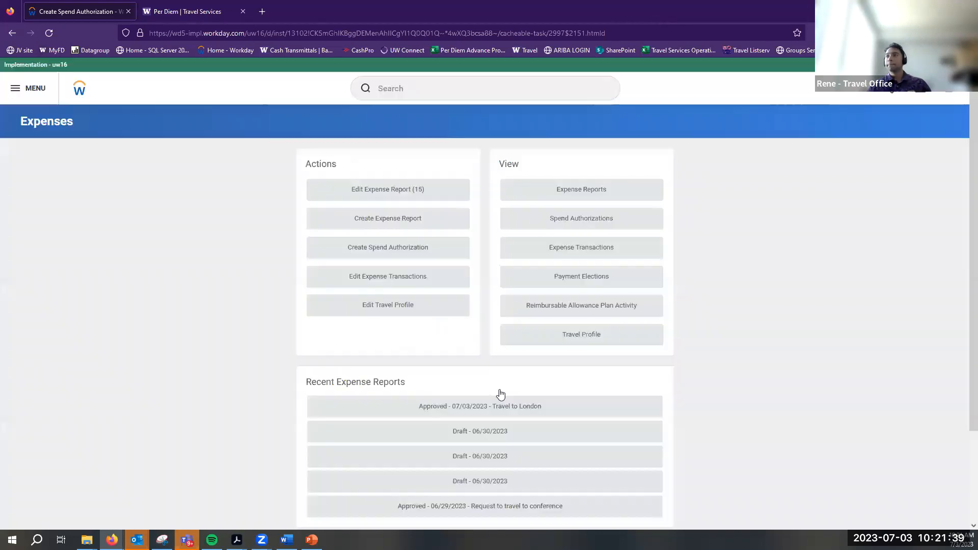
{"action": "left_click", "coordinate": [76, 91]}
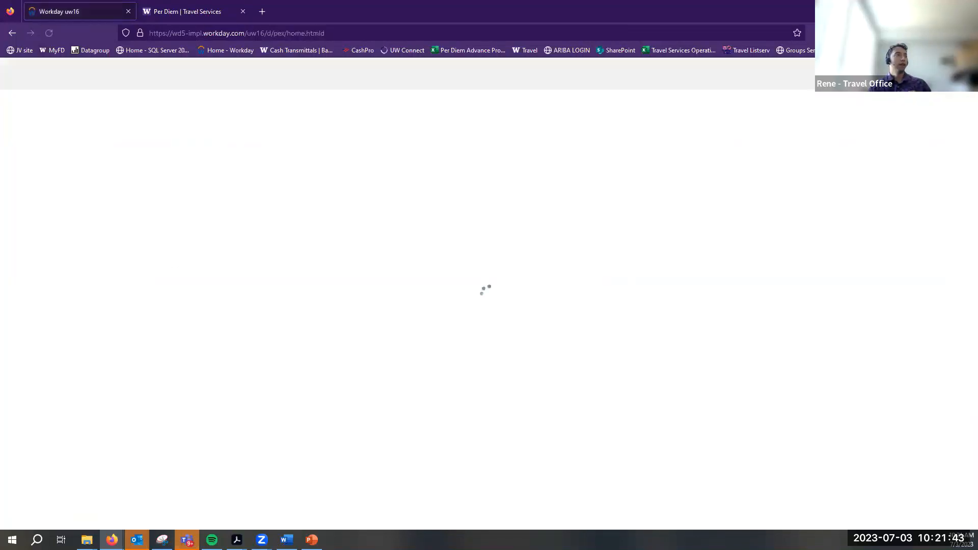
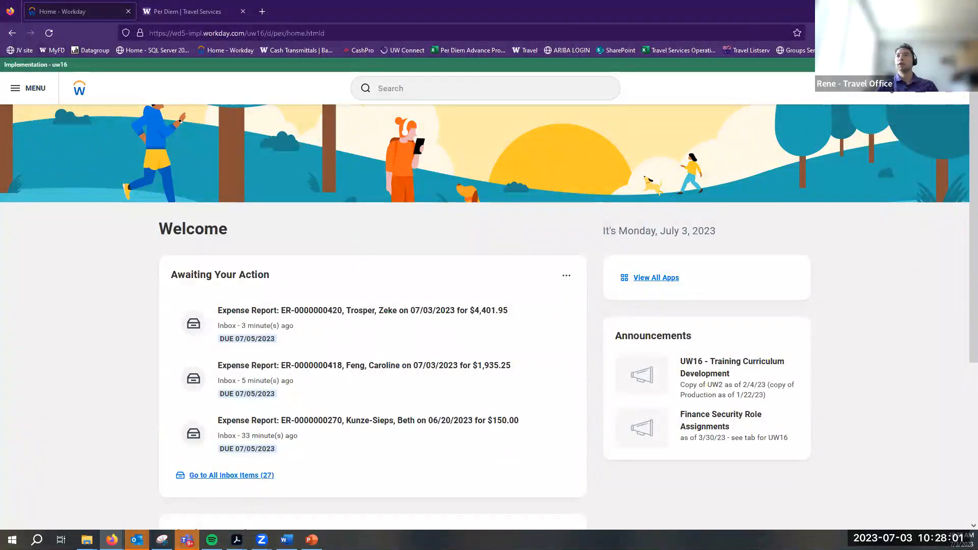
Filter My Expense Reports in Expenses to Approved status, showing reports from 05/03/2023 to 07/03/2023
{"action": "left_click", "coordinate": [49, 91]}
{"action": "left_click", "coordinate": [89, 176]}
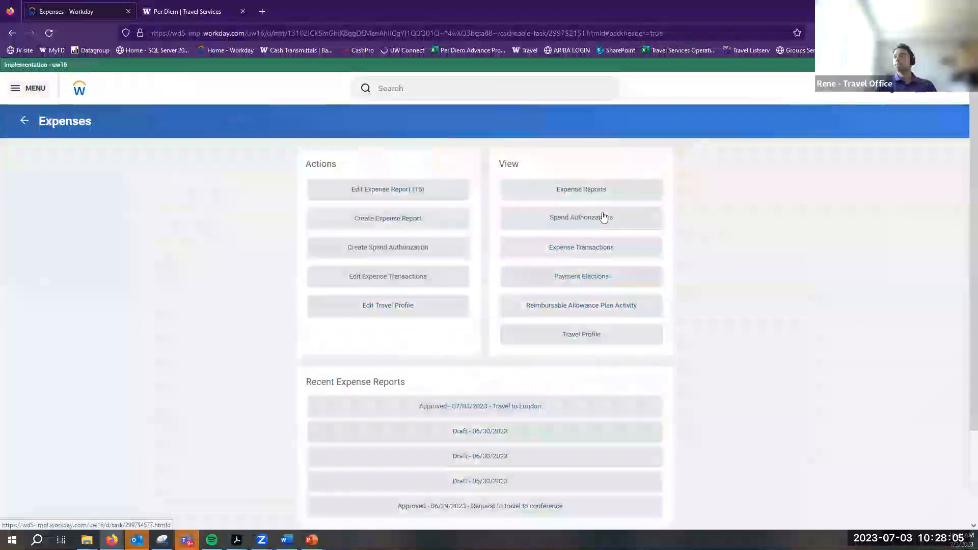
{"action": "left_click", "coordinate": [588, 188]}
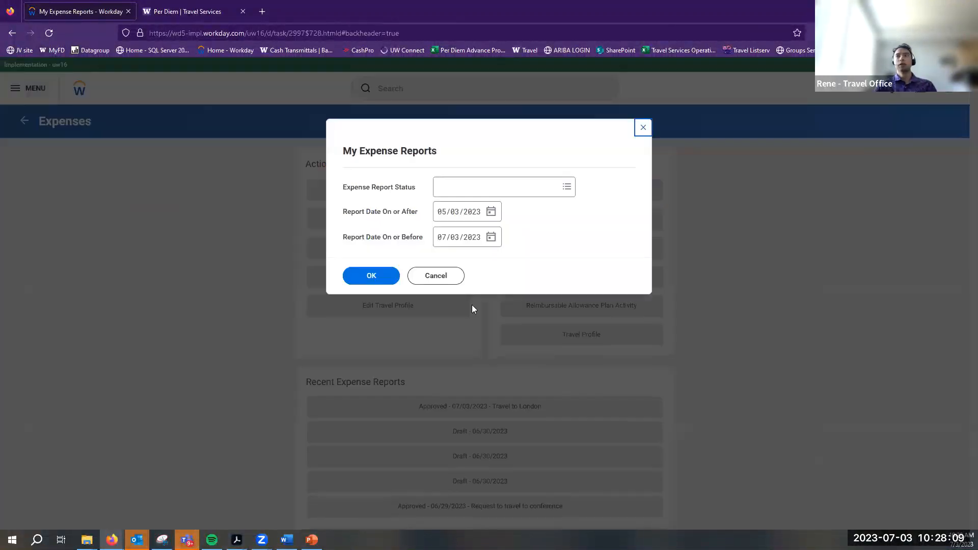
{"action": "left_click", "coordinate": [575, 188]}
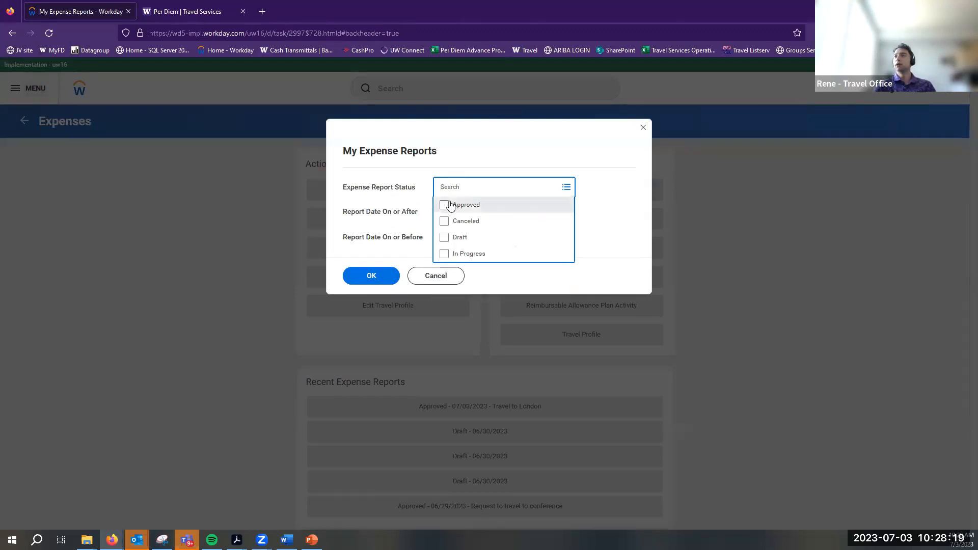
{"action": "left_click", "coordinate": [447, 206]}
{"action": "left_click", "coordinate": [379, 289]}
{"action": "left_click", "coordinate": [377, 281]}
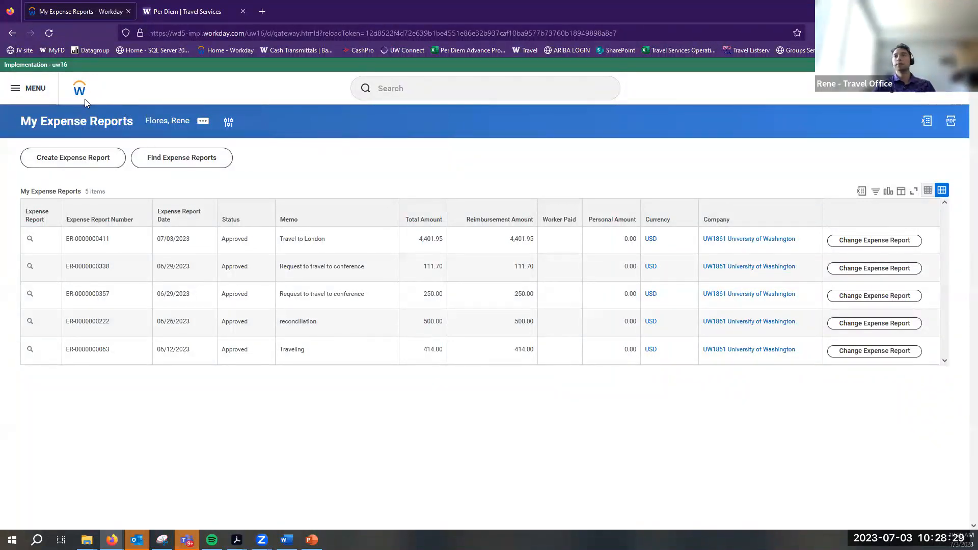
{"action": "left_click", "coordinate": [43, 90]}
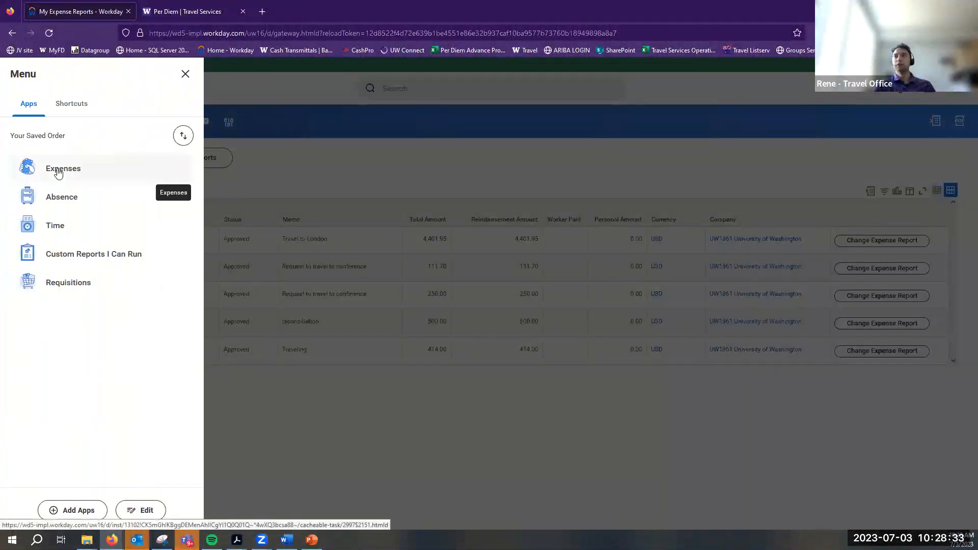
{"action": "left_click", "coordinate": [185, 75]}
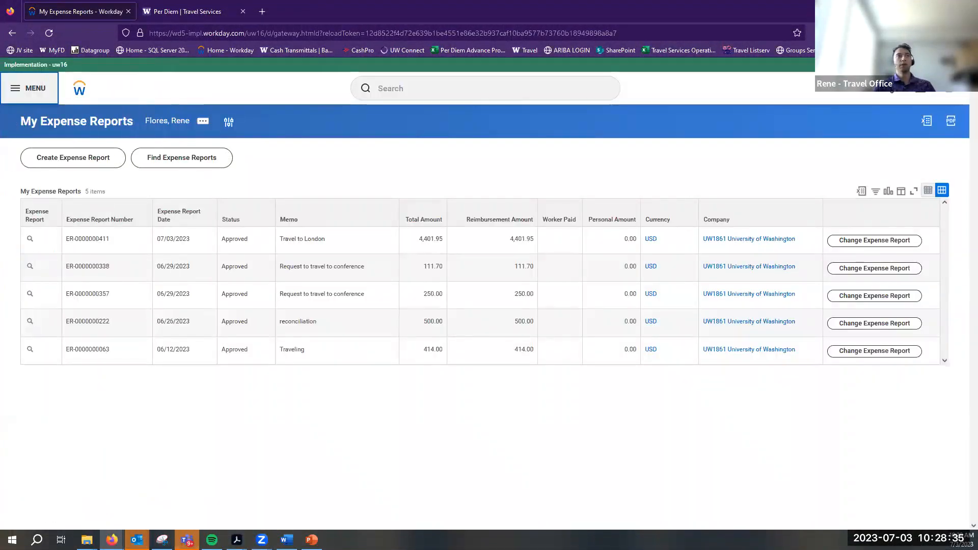
{"action": "left_click", "coordinate": [172, 159]}
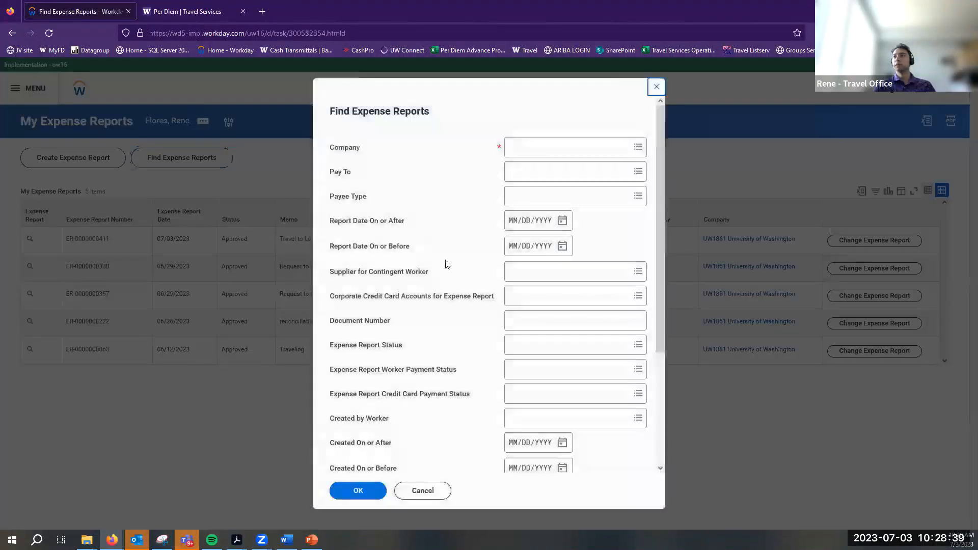
{"action": "left_click", "coordinate": [438, 492]}
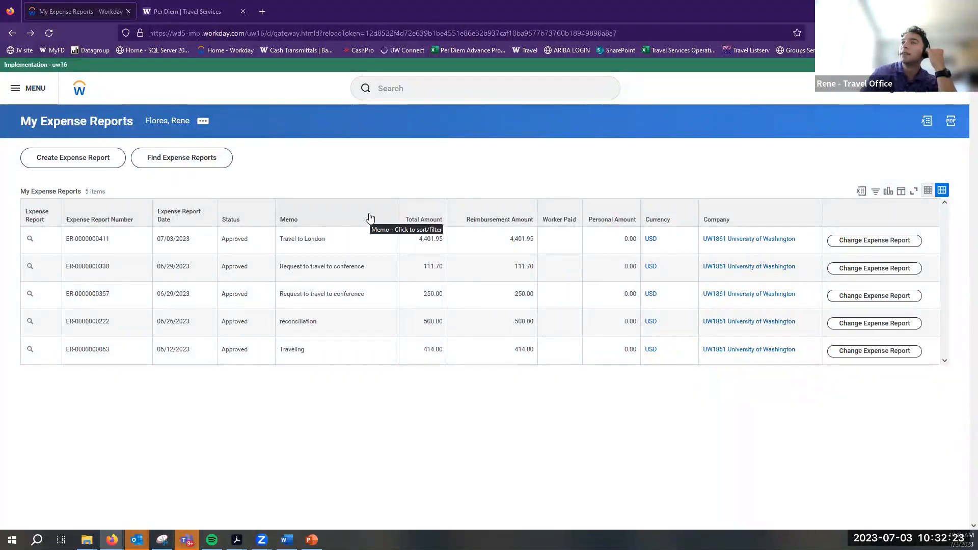
Create an expense report with Business Purpose set to Business Travel Reimbursement
{"action": "left_click", "coordinate": [61, 159]}
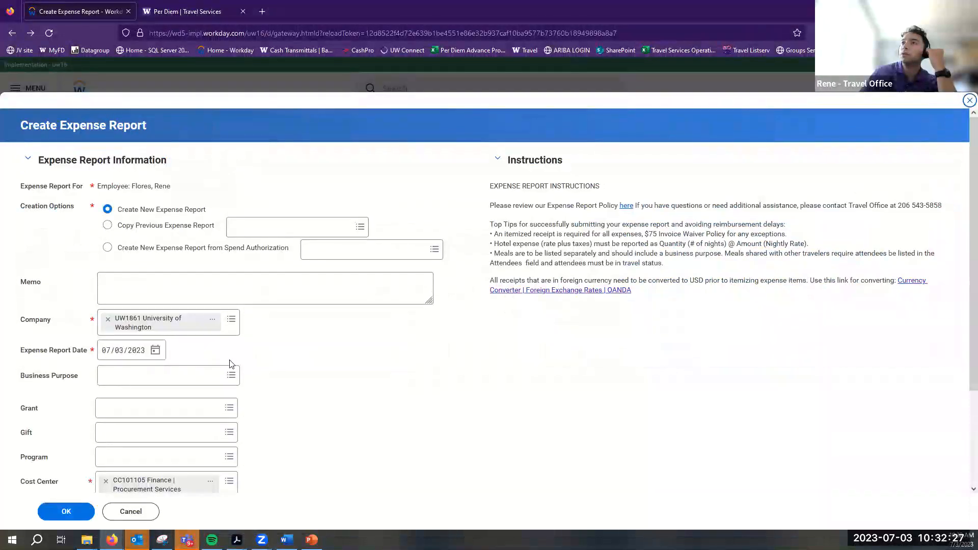
{"action": "left_click", "coordinate": [231, 375]}
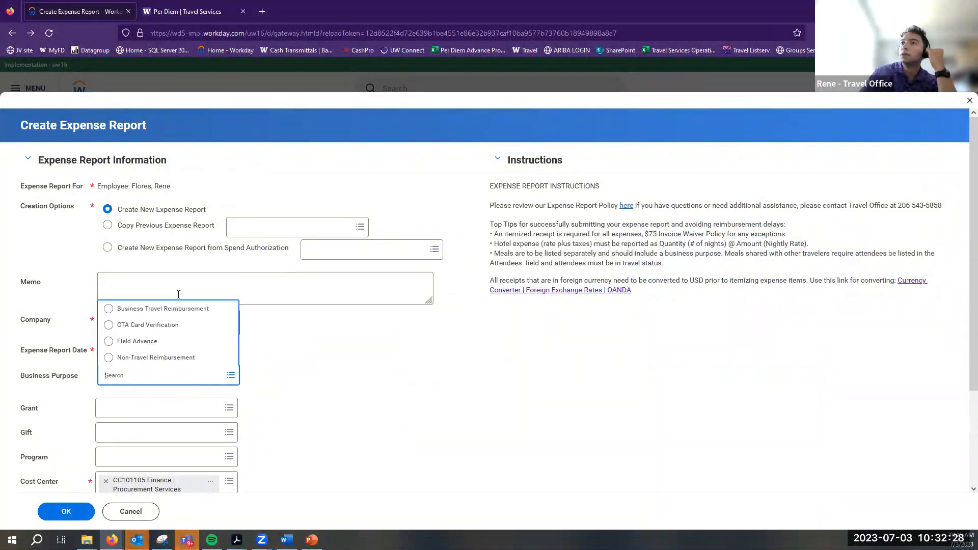
{"action": "left_click", "coordinate": [159, 324]}
{"action": "left_click", "coordinate": [108, 376]}
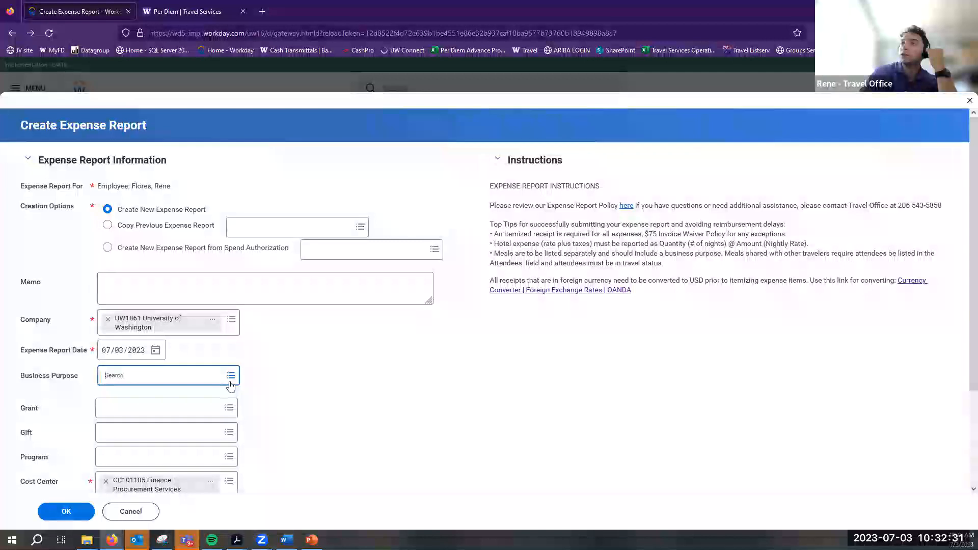
{"action": "left_click", "coordinate": [231, 375]}
{"action": "left_click", "coordinate": [163, 307]}
{"action": "left_click", "coordinate": [63, 512]}
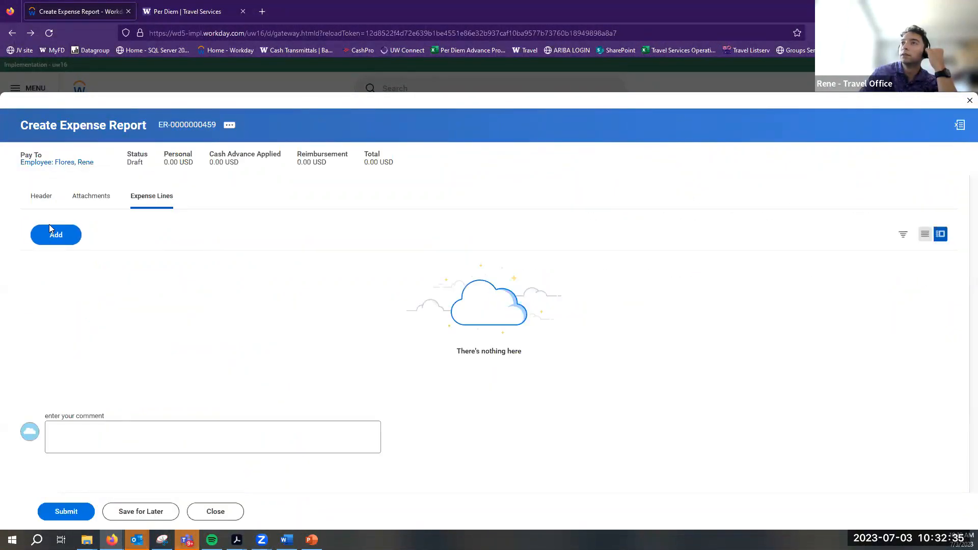
Add an expense line and browse the Business Travel: Meals/Lodging expense items
{"action": "left_click", "coordinate": [53, 233]}
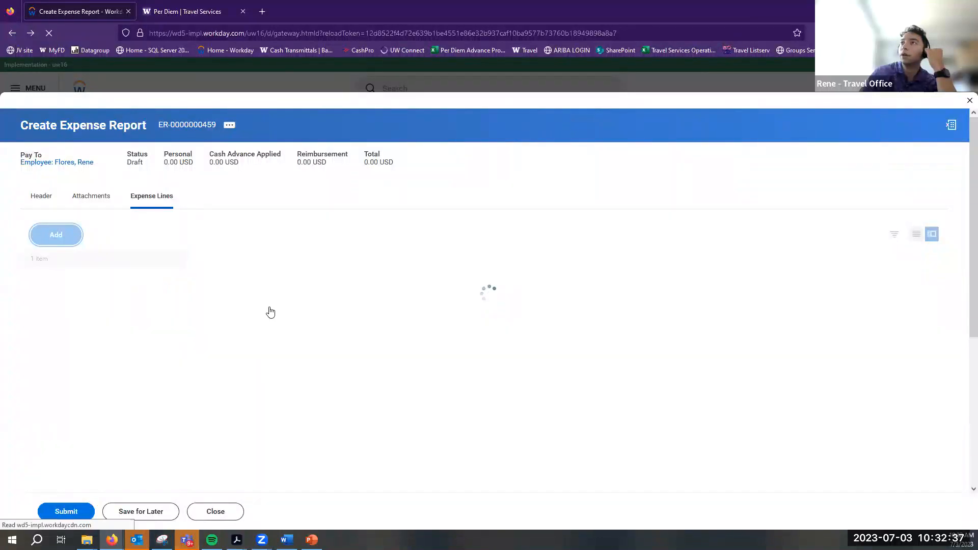
{"action": "left_click", "coordinate": [386, 442]}
{"action": "left_click", "coordinate": [305, 389]}
{"action": "left_click", "coordinate": [323, 306]}
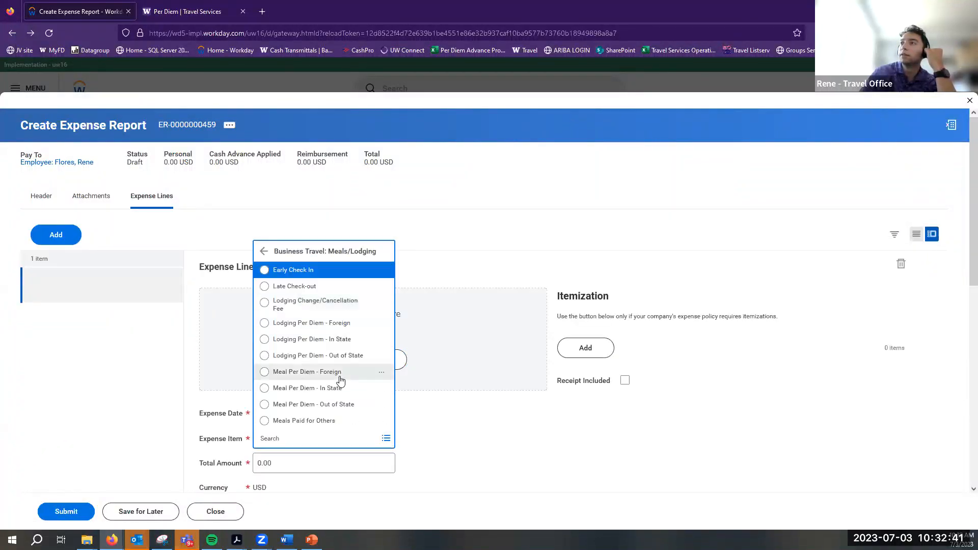
Set the expense line's Expense Item to Lodging Per Diem - Foreign
{"action": "left_click", "coordinate": [333, 323]}
{"action": "scroll", "coordinate": [387, 347], "scroll_direction": "down", "scroll_amount": 5}
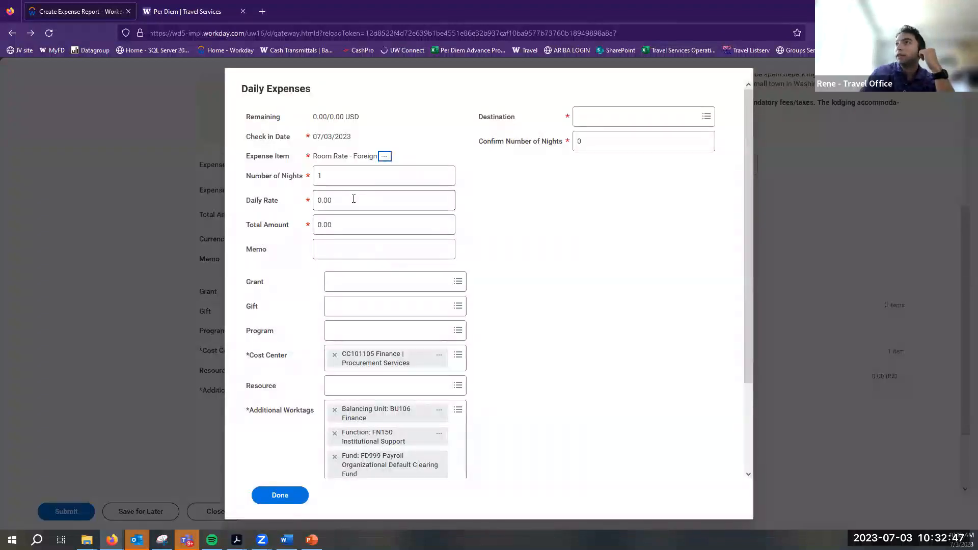
{"action": "left_click", "coordinate": [433, 201]}
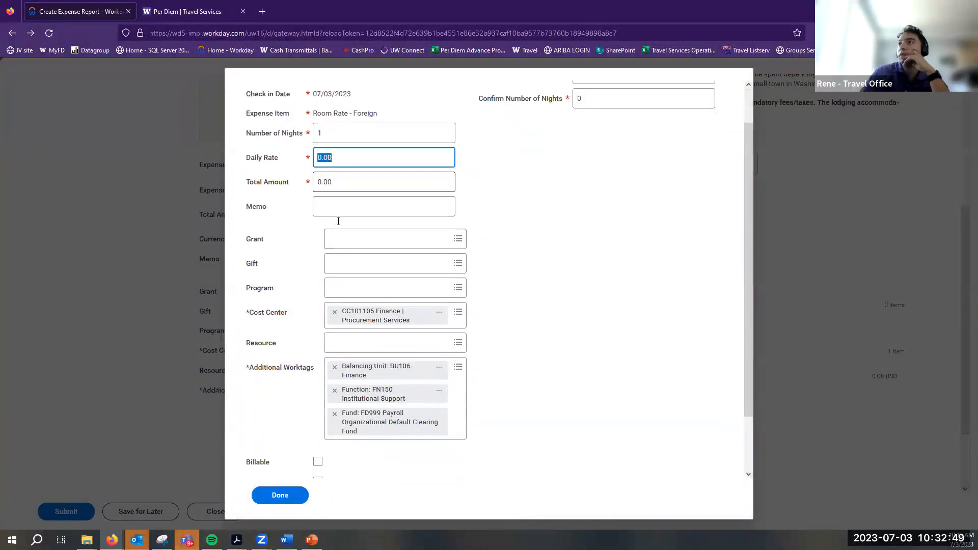
{"action": "scroll", "coordinate": [335, 219], "scroll_direction": "down", "scroll_amount": 3}
Add a second daily expense entry using the Room Rate - Foreign item
{"action": "left_click", "coordinate": [278, 464]}
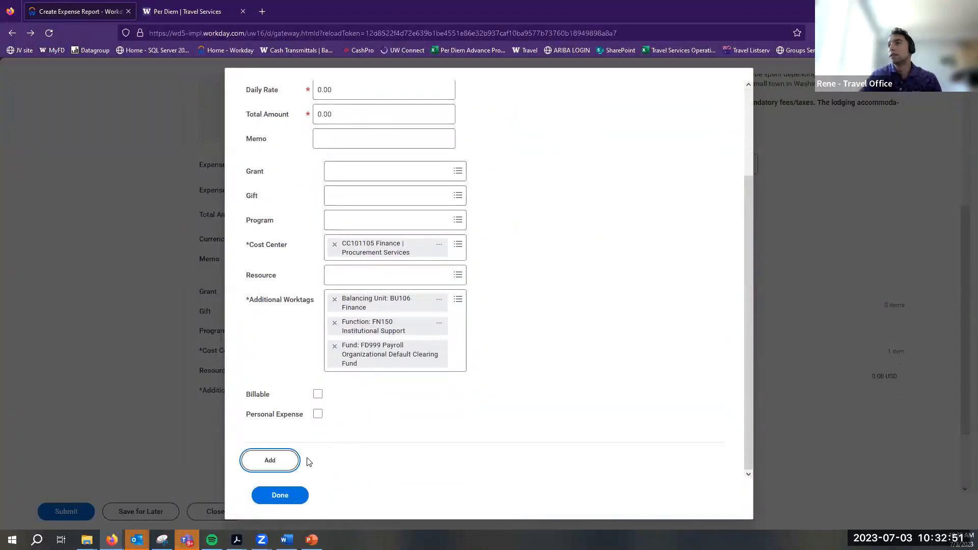
{"action": "left_click", "coordinate": [350, 334]}
{"action": "type", "text": "Room rat"}
{"action": "key", "text": "BackSpace"}
{"action": "key", "text": "BackSpace"}
{"action": "type", "text": "rate"}
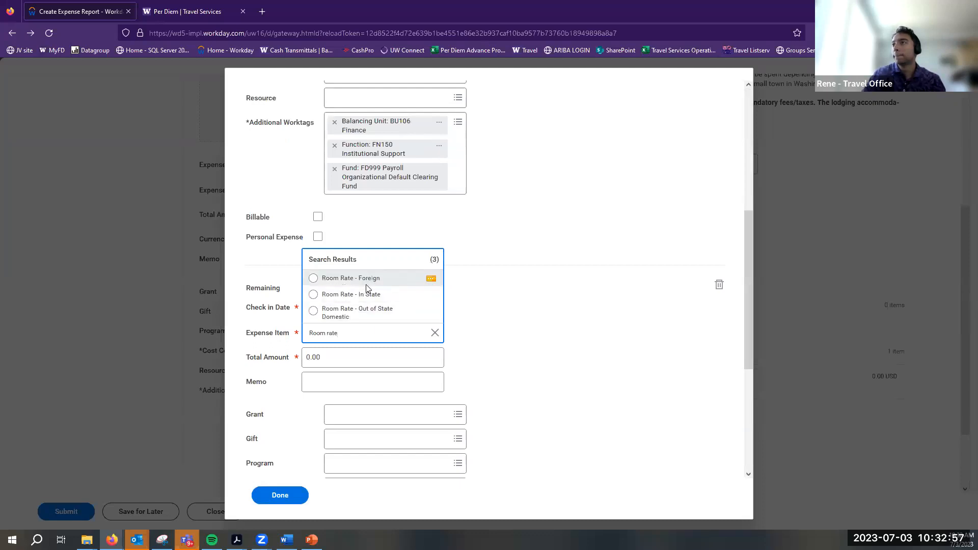
{"action": "left_click", "coordinate": [365, 284]}
{"action": "double_click", "coordinate": [344, 135]}
{"action": "scroll", "coordinate": [399, 178], "scroll_direction": "down", "scroll_amount": 1}
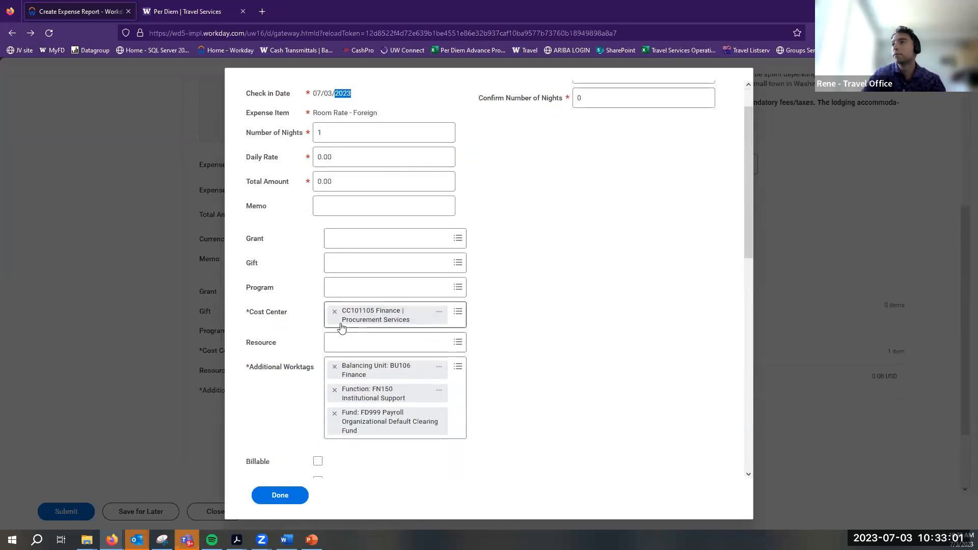
{"action": "scroll", "coordinate": [337, 328], "scroll_direction": "up", "scroll_amount": 5}
{"action": "scroll", "coordinate": [308, 318], "scroll_direction": "down", "scroll_amount": 5}
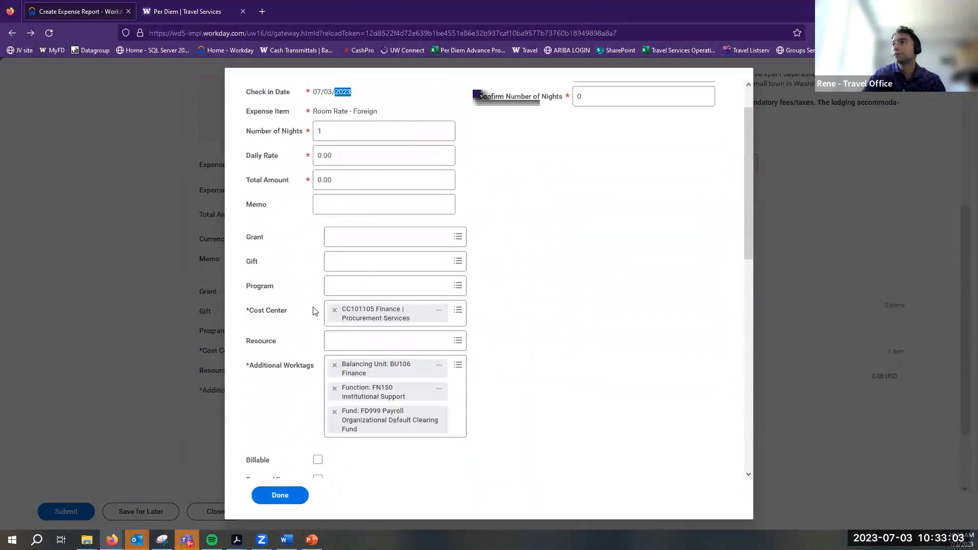
{"action": "scroll", "coordinate": [313, 311], "scroll_direction": "up", "scroll_amount": 1}
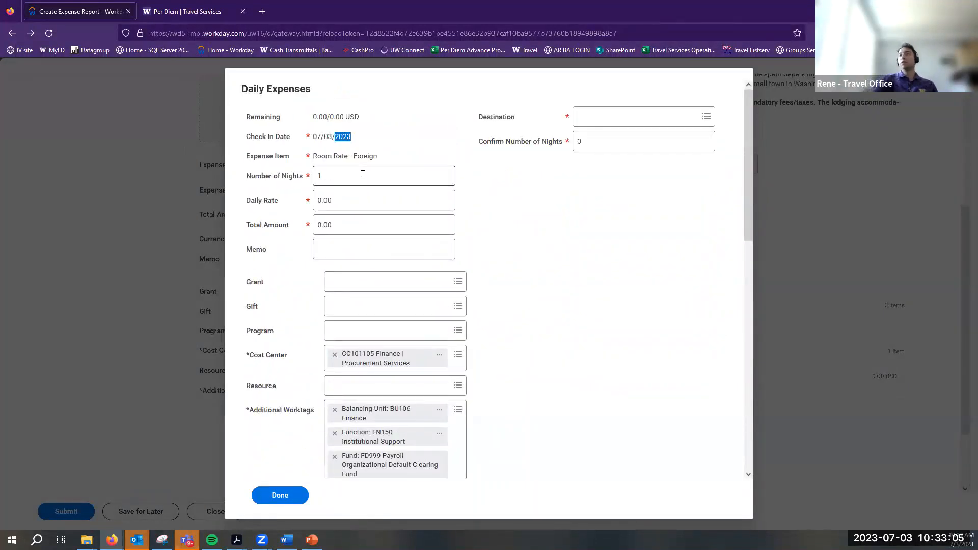
{"action": "scroll", "coordinate": [344, 319], "scroll_direction": "down", "scroll_amount": 7}
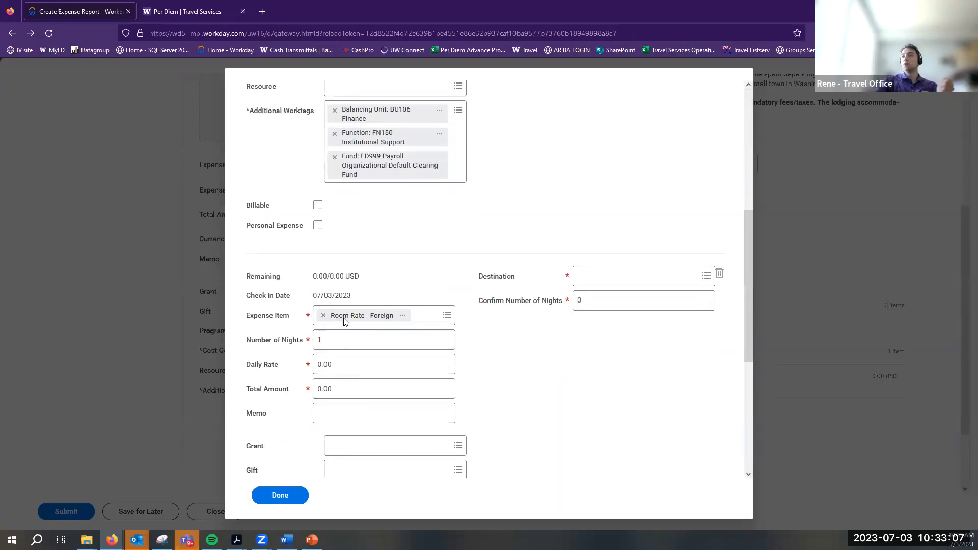
Replace the extra entry with a Room Rate - Foreign entry checking in on 07/05/2023
{"action": "left_click", "coordinate": [719, 275]}
{"action": "left_click", "coordinate": [279, 464]}
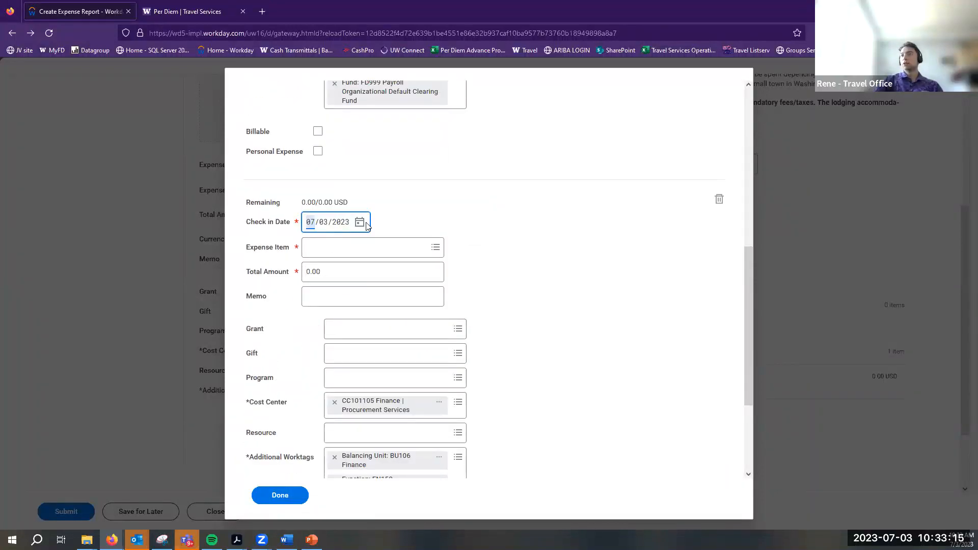
{"action": "left_click", "coordinate": [361, 223]}
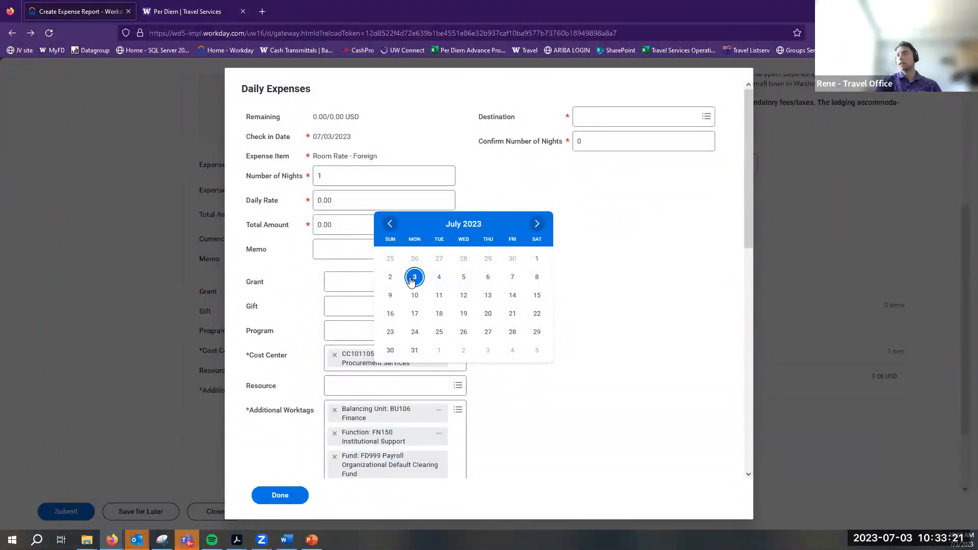
{"action": "left_click", "coordinate": [463, 278]}
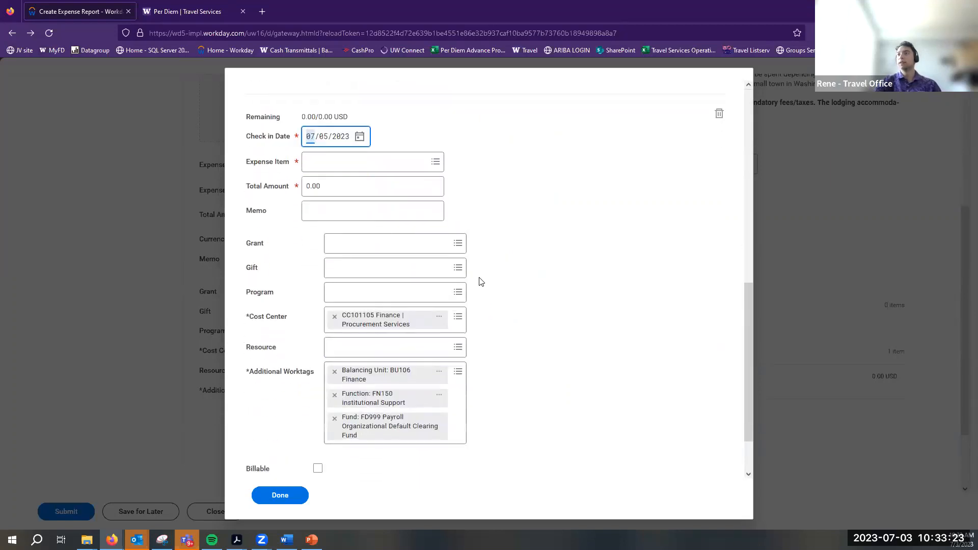
{"action": "left_click", "coordinate": [434, 253]}
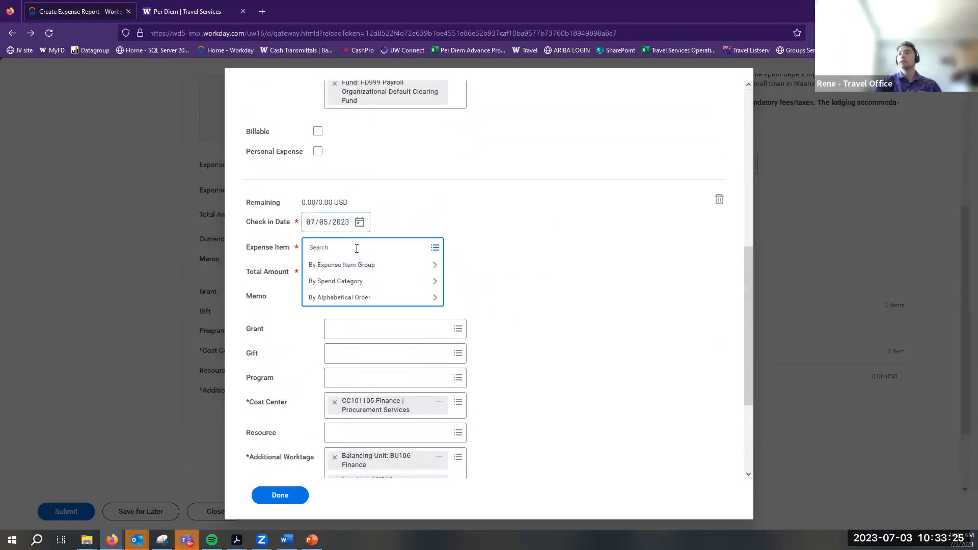
{"action": "type", "text": "room rate"}
{"action": "key", "text": "Return"}
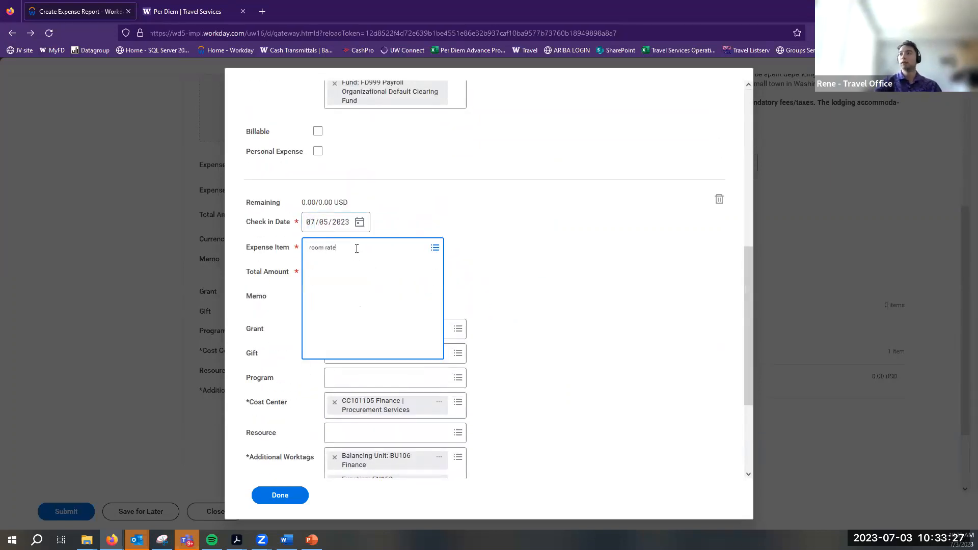
{"action": "left_click", "coordinate": [329, 284]}
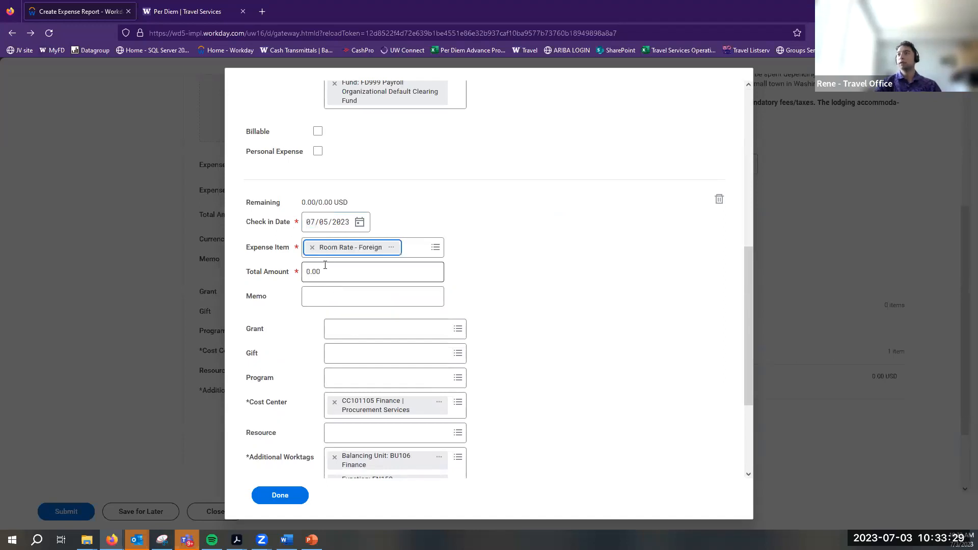
{"action": "left_click", "coordinate": [608, 229]}
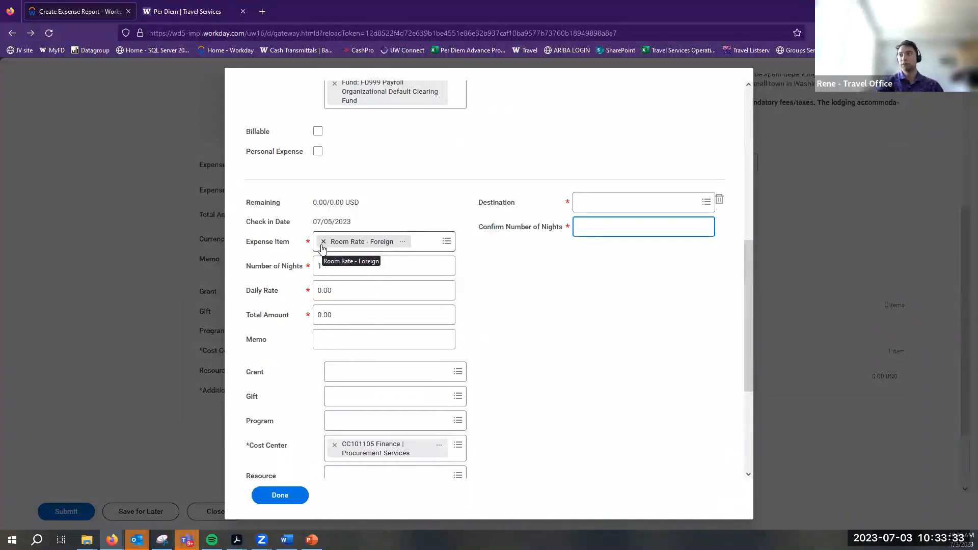
{"action": "left_click", "coordinate": [367, 289]}
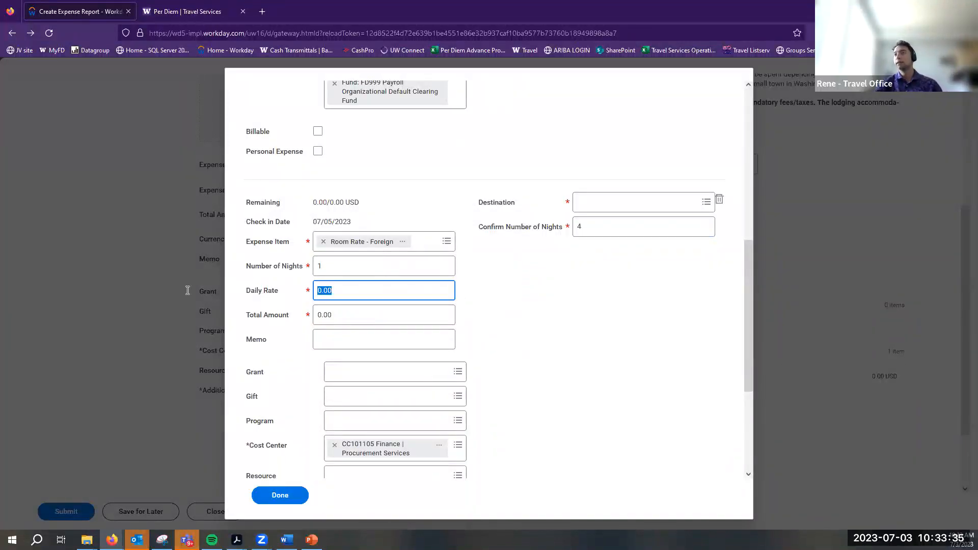
Give the 07/05/2023 entry 4 nights at a 10.00 daily rate
{"action": "left_click", "coordinate": [338, 264]}
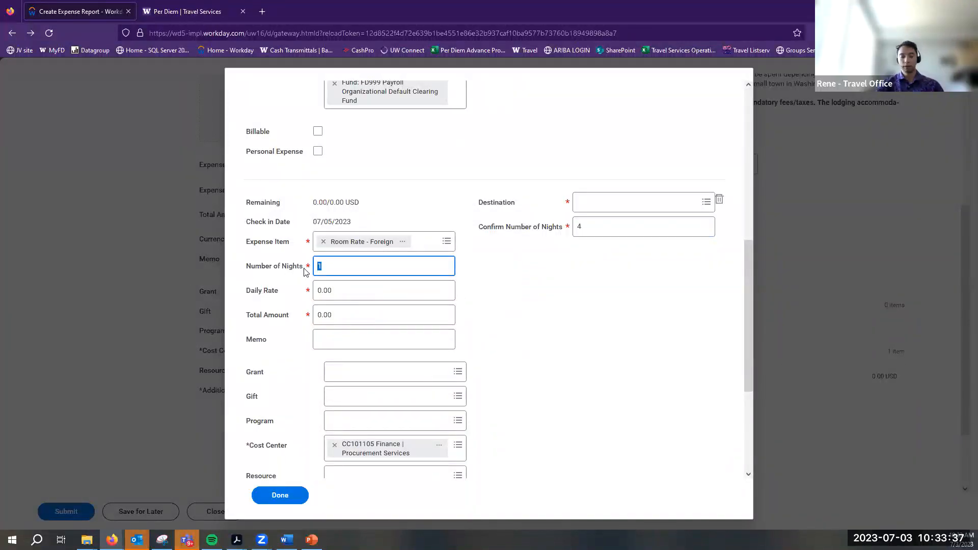
{"action": "type", "text": "4"}
{"action": "key", "text": "Tab"}
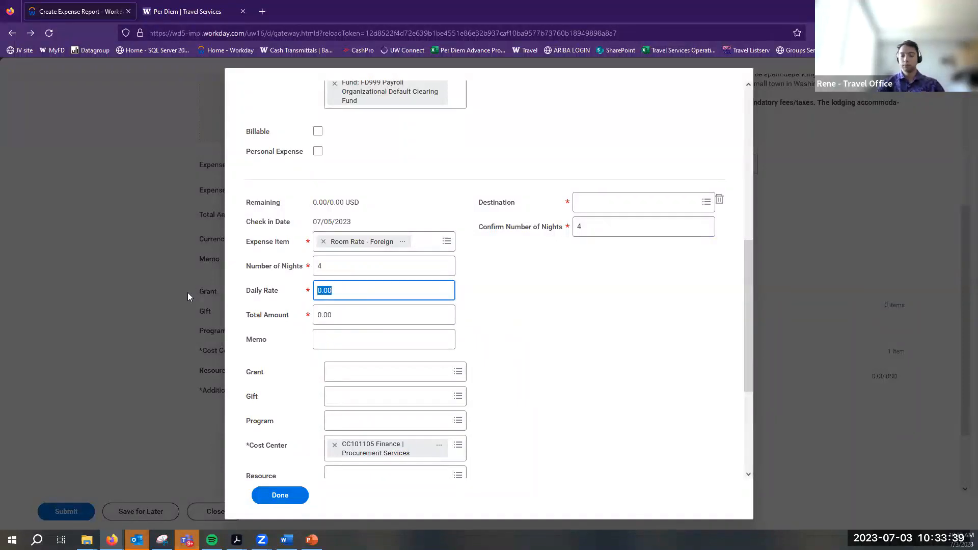
{"action": "type", "text": "10"}
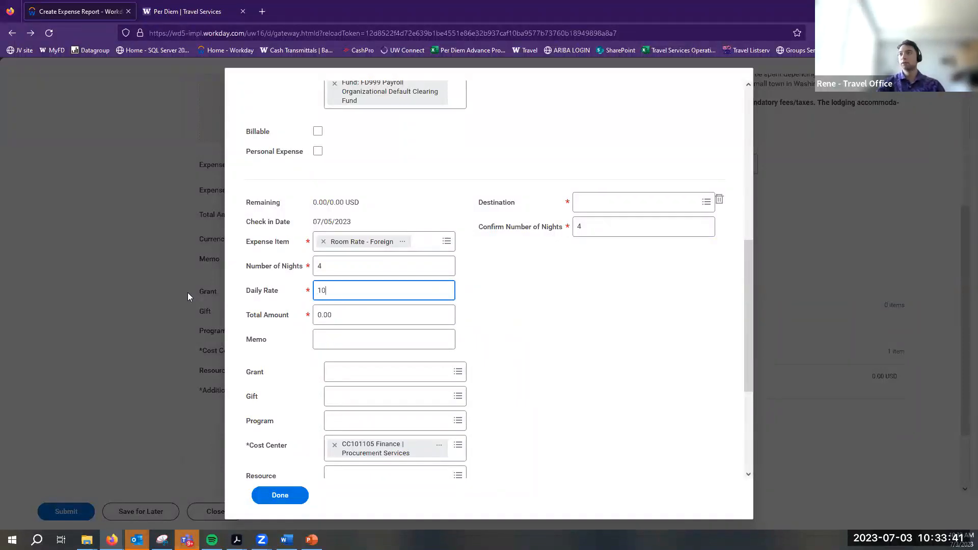
{"action": "left_click", "coordinate": [392, 338]}
{"action": "scroll", "coordinate": [377, 230], "scroll_direction": "up", "scroll_amount": 10}
Set the 07/03/2023 entry's daily rate to 5.00 and confirmed nights to 2
{"action": "left_click", "coordinate": [374, 207]}
{"action": "type", "text": "5"}
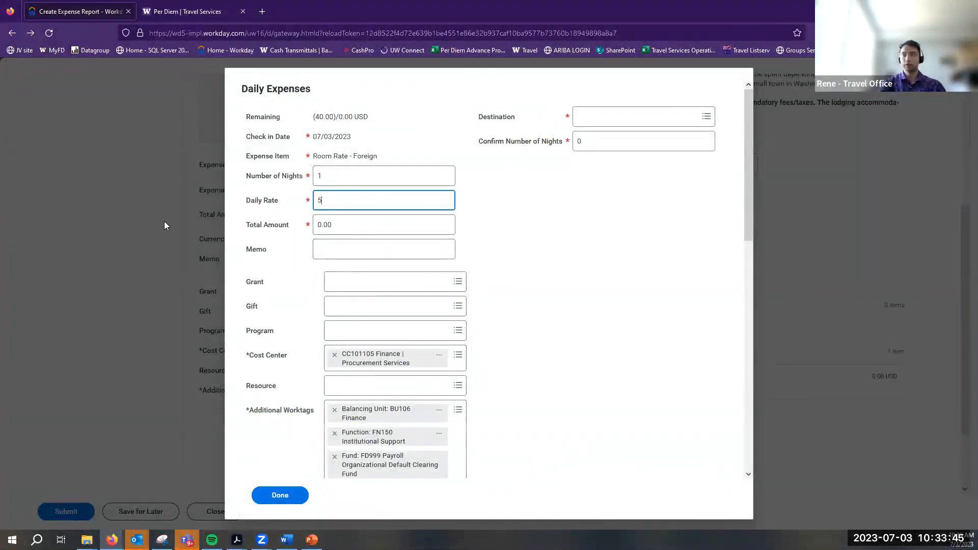
{"action": "left_click", "coordinate": [346, 248]}
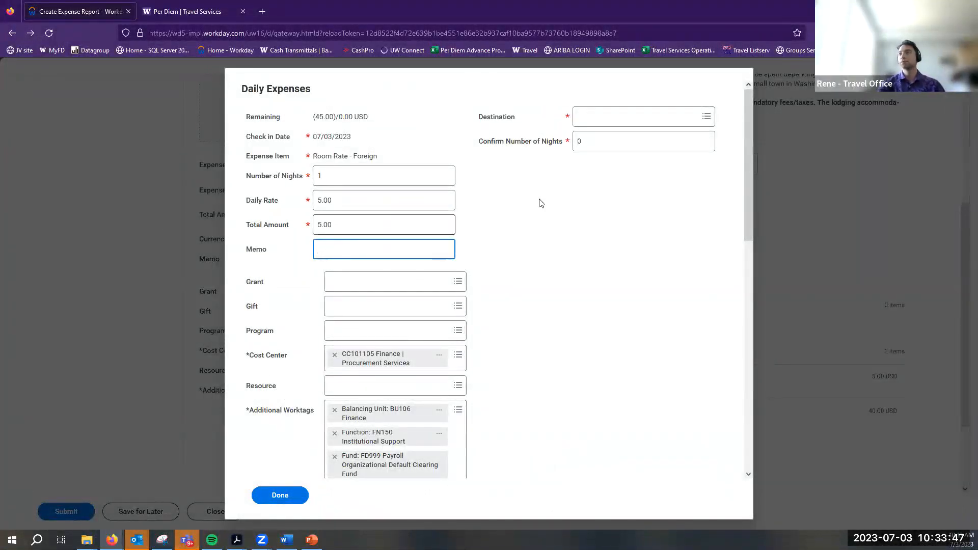
{"action": "left_click", "coordinate": [584, 141]}
{"action": "scroll", "coordinate": [503, 227], "scroll_direction": "down", "scroll_amount": 3}
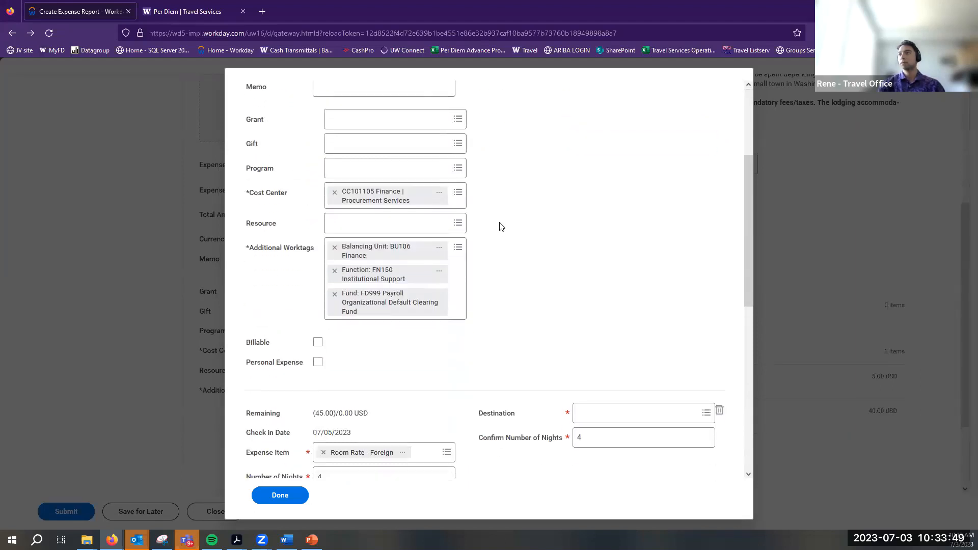
{"action": "type", "text": "2"}
{"action": "left_click", "coordinate": [625, 213]}
{"action": "scroll", "coordinate": [408, 227], "scroll_direction": "down", "scroll_amount": 5}
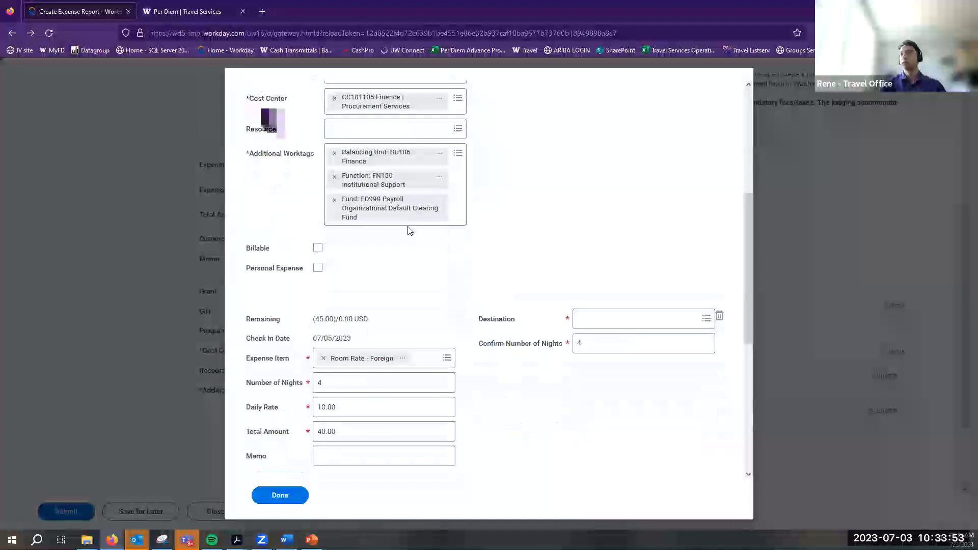
{"action": "scroll", "coordinate": [408, 230], "scroll_direction": "down", "scroll_amount": 3}
{"action": "left_click", "coordinate": [326, 216]}
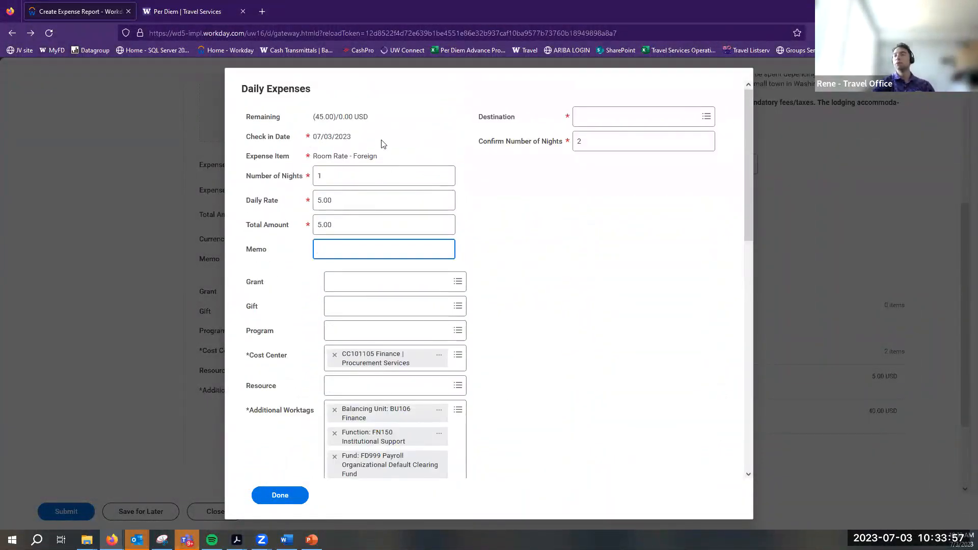
{"action": "scroll", "coordinate": [378, 143], "scroll_direction": "down", "scroll_amount": 6}
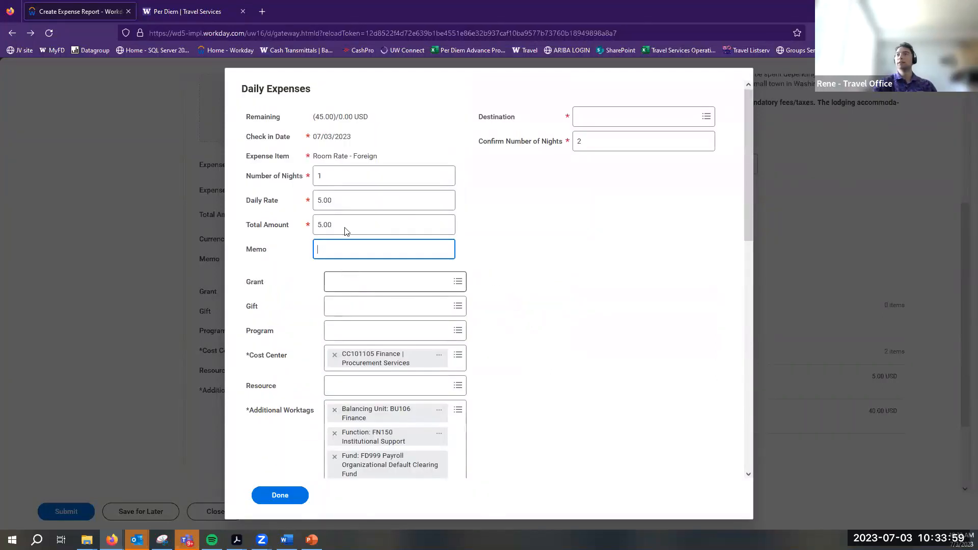
{"action": "left_click", "coordinate": [365, 223]}
{"action": "left_click", "coordinate": [303, 216]}
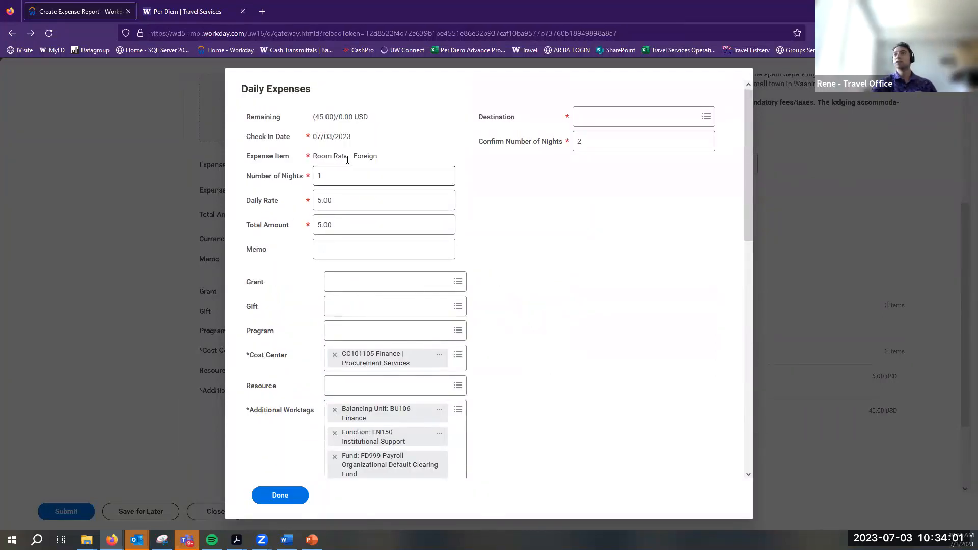
Set the 07/03/2023 entry to 2 nights and finish the daily itemization
{"action": "left_click", "coordinate": [392, 180]}
{"action": "type", "text": "2"}
{"action": "left_click", "coordinate": [235, 257]}
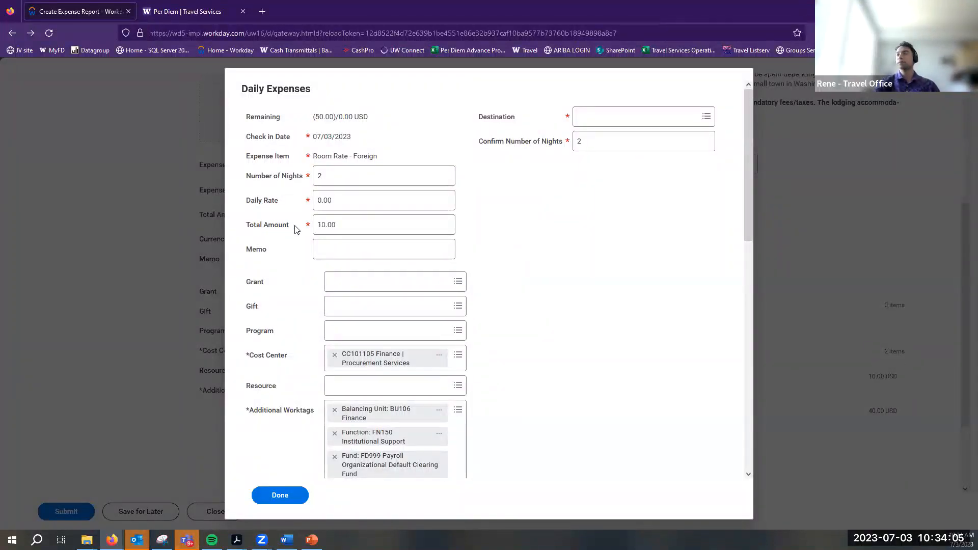
{"action": "scroll", "coordinate": [295, 229], "scroll_direction": "down", "scroll_amount": 8}
{"action": "scroll", "coordinate": [397, 153], "scroll_direction": "up", "scroll_amount": 8}
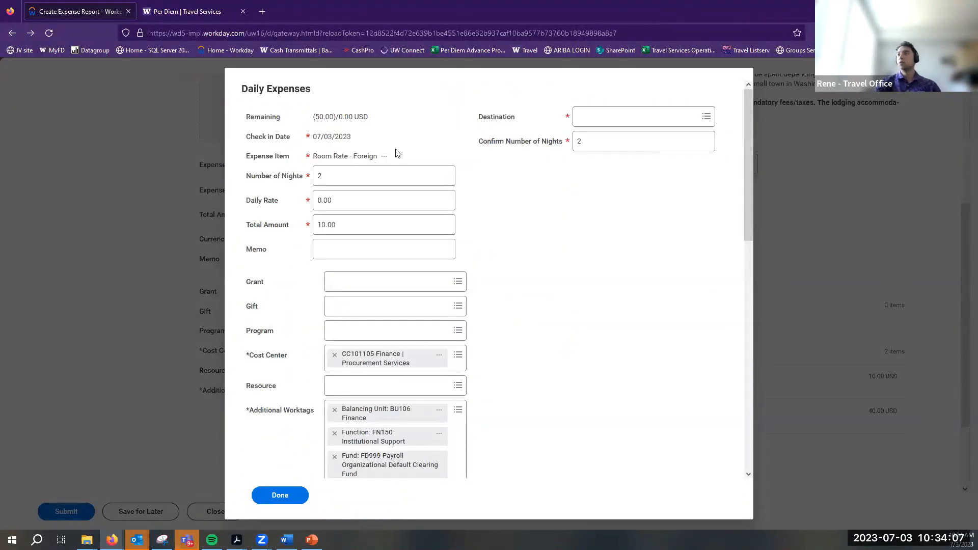
{"action": "scroll", "coordinate": [372, 173], "scroll_direction": "down", "scroll_amount": 6}
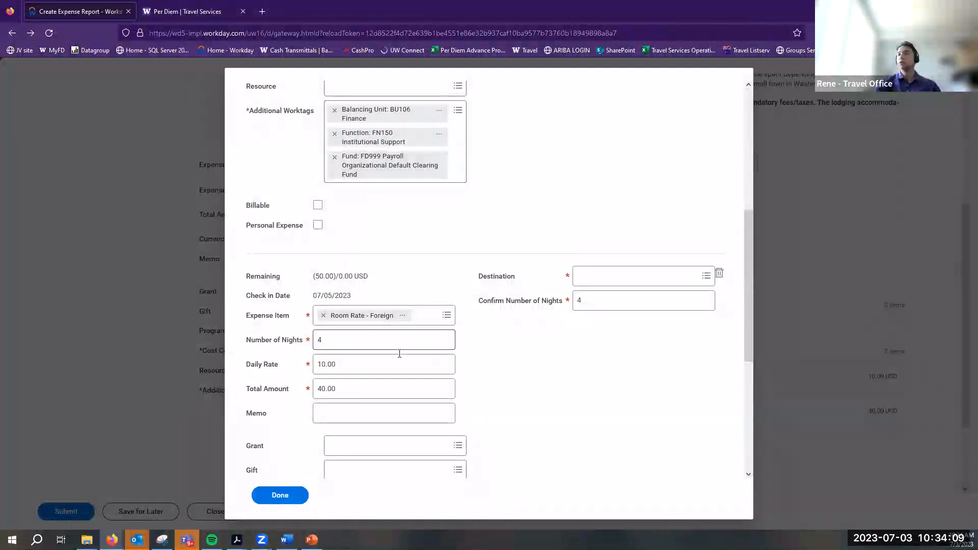
{"action": "scroll", "coordinate": [351, 356], "scroll_direction": "down", "scroll_amount": 2}
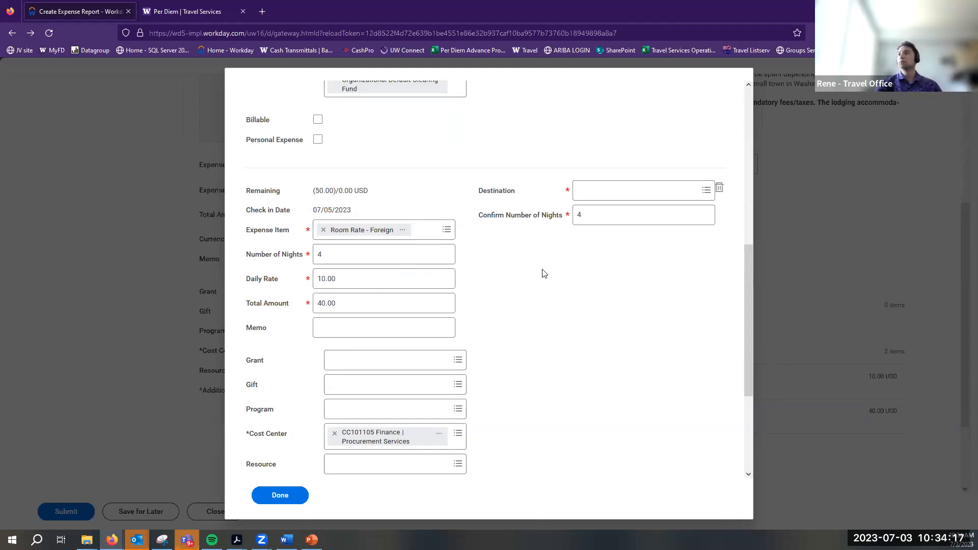
{"action": "left_click", "coordinate": [599, 214]}
{"action": "scroll", "coordinate": [408, 318], "scroll_direction": "down", "scroll_amount": 4}
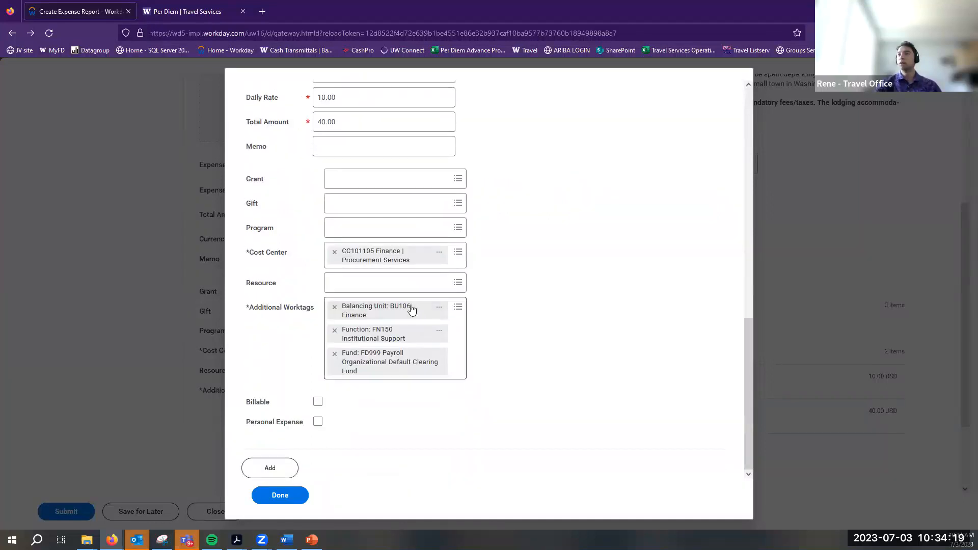
{"action": "scroll", "coordinate": [439, 308], "scroll_direction": "up", "scroll_amount": 10}
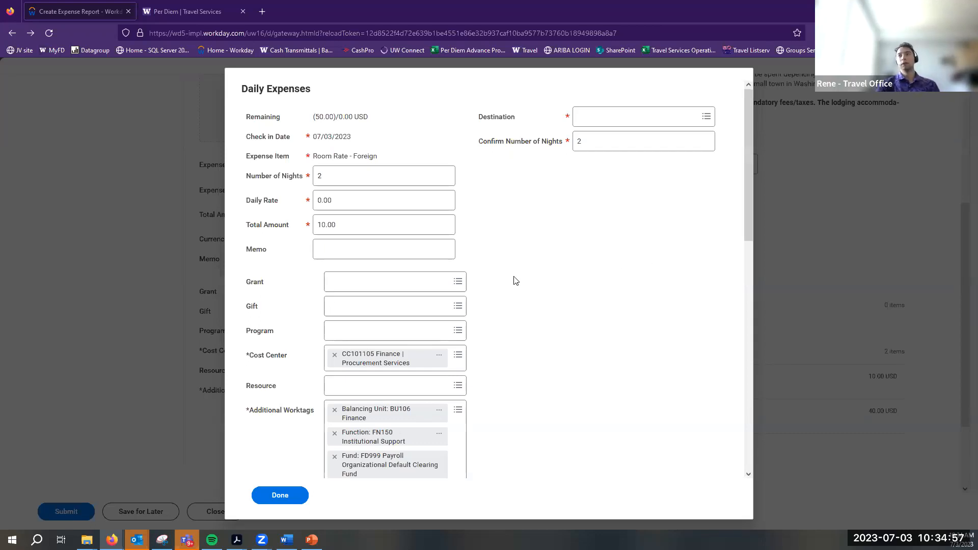
{"action": "left_click", "coordinate": [298, 493]}
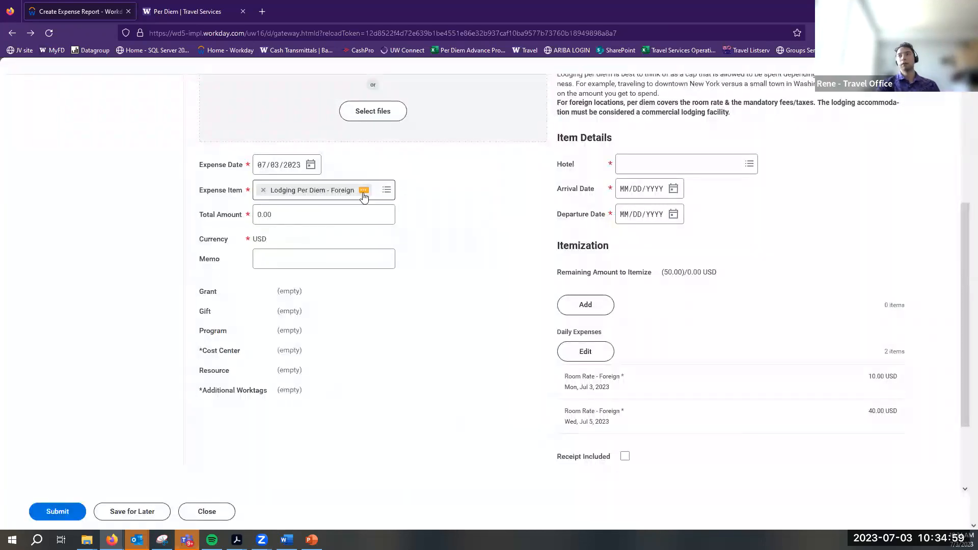
Remove Lodging Per Diem - Foreign and browse the Business Travel: Meals/Lodging item group
{"action": "left_click", "coordinate": [263, 191]}
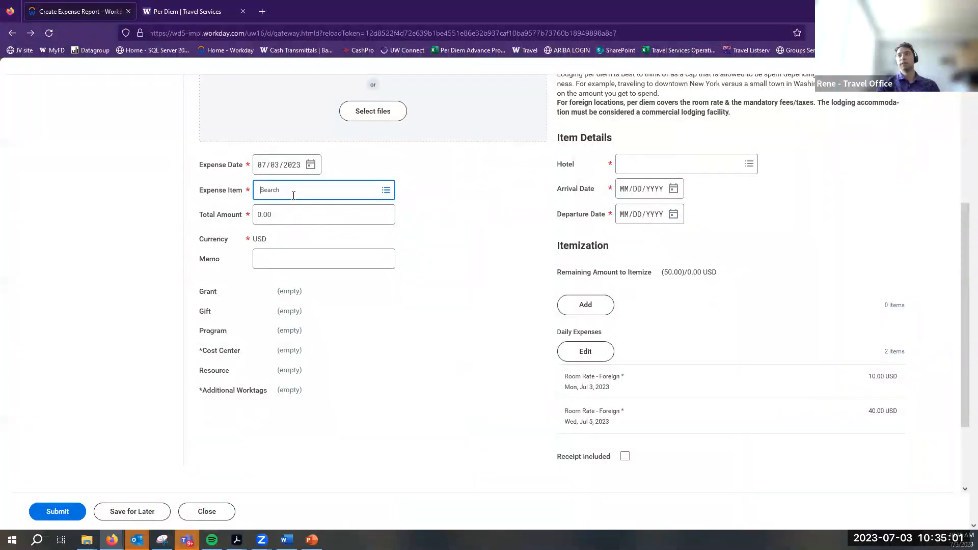
{"action": "left_click", "coordinate": [293, 196]}
{"action": "left_click", "coordinate": [292, 207]}
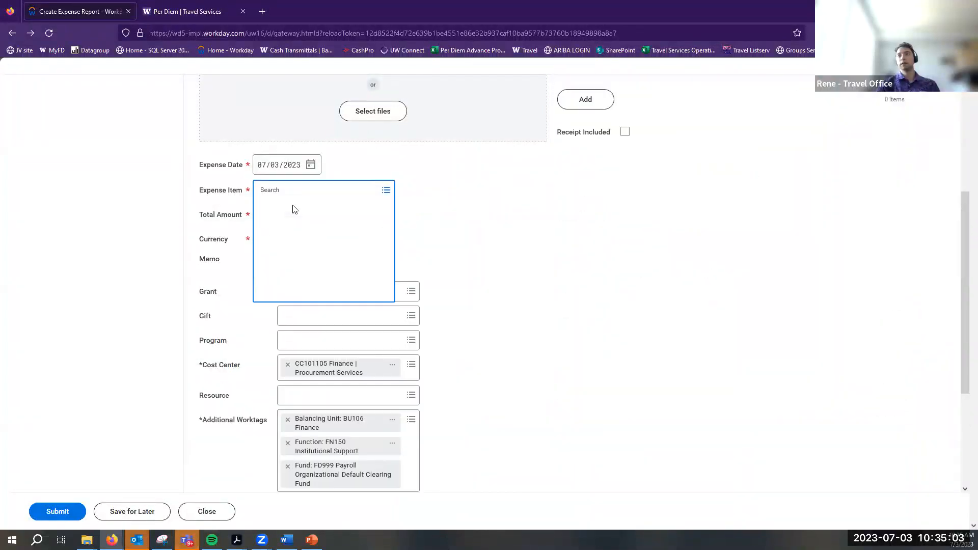
{"action": "left_click", "coordinate": [338, 262]}
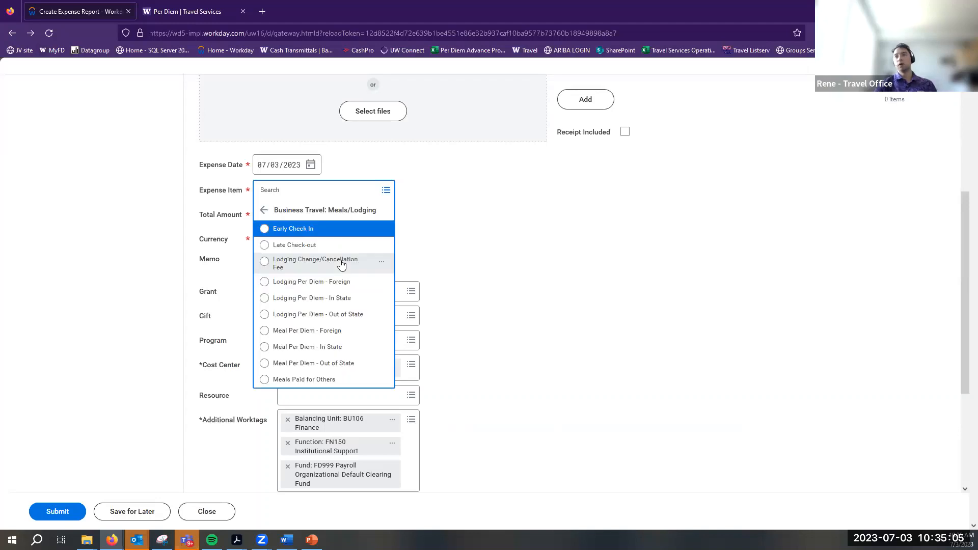
{"action": "left_click", "coordinate": [263, 210]}
{"action": "left_click", "coordinate": [301, 196]}
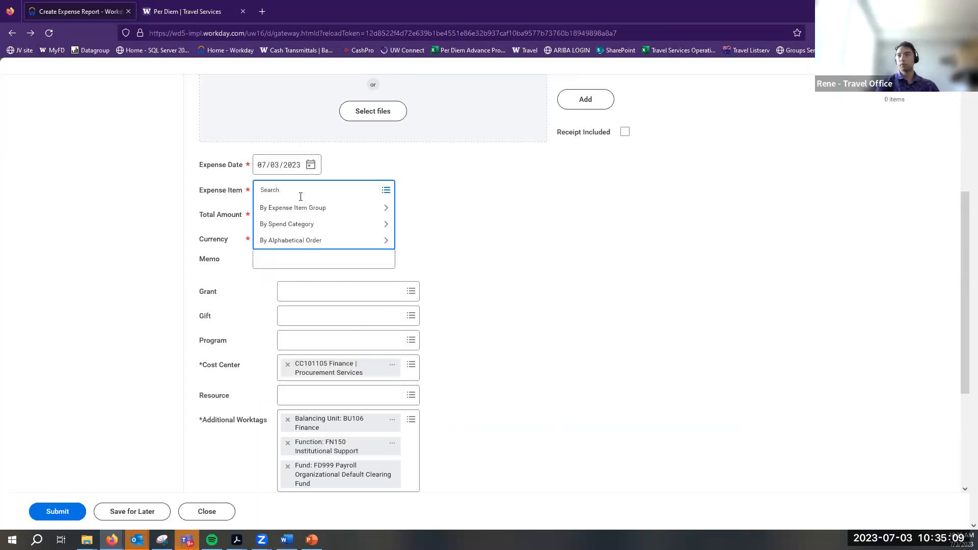
Search expense items for 'per diem override', then 'meal per diem override'
{"action": "type", "text": "per diem override"}
{"action": "key", "text": "Return"}
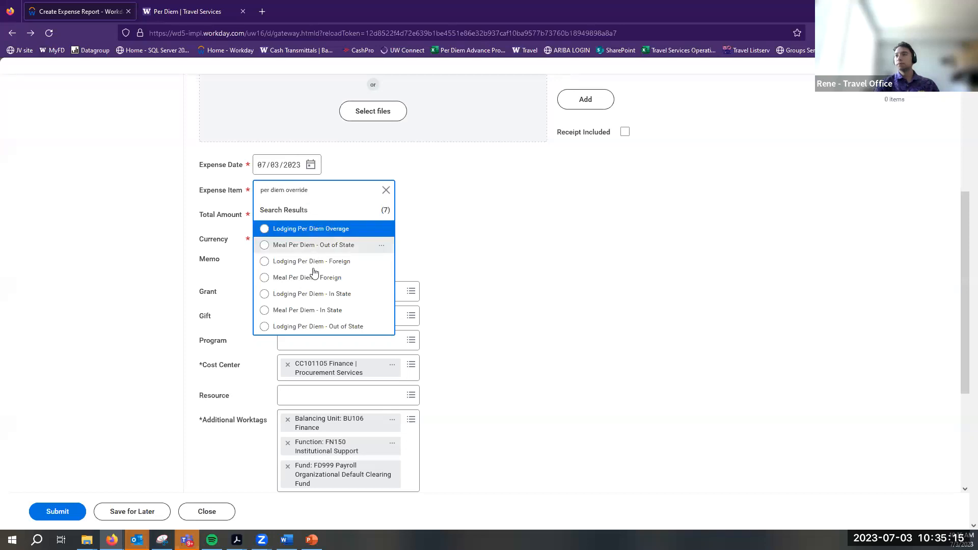
{"action": "key", "text": "ctrl+a"}
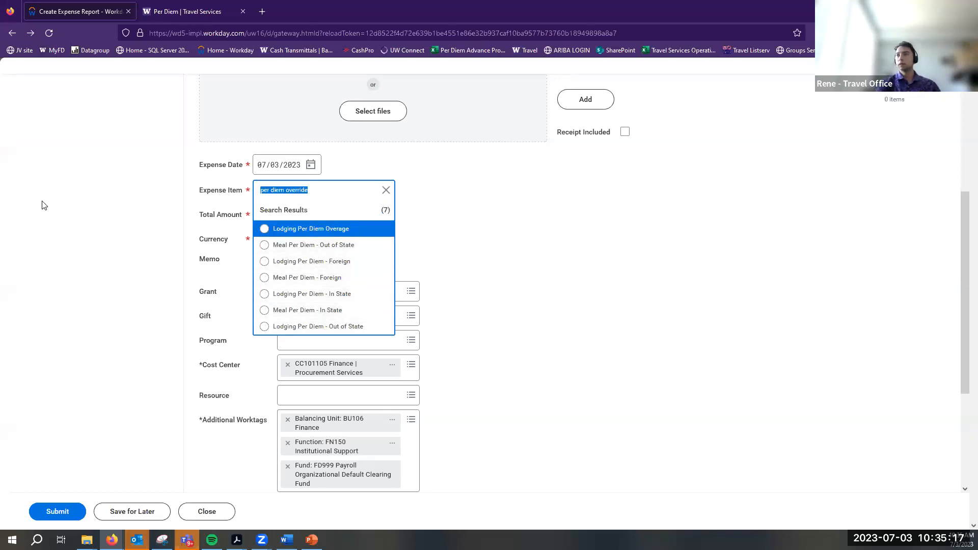
{"action": "type", "text": "meal "}
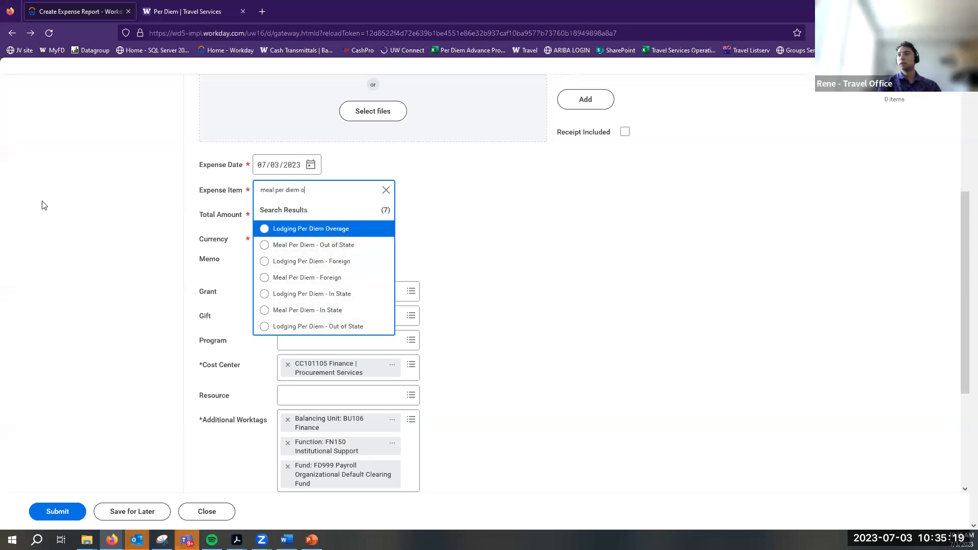
{"action": "type", "text": "per diem override"}
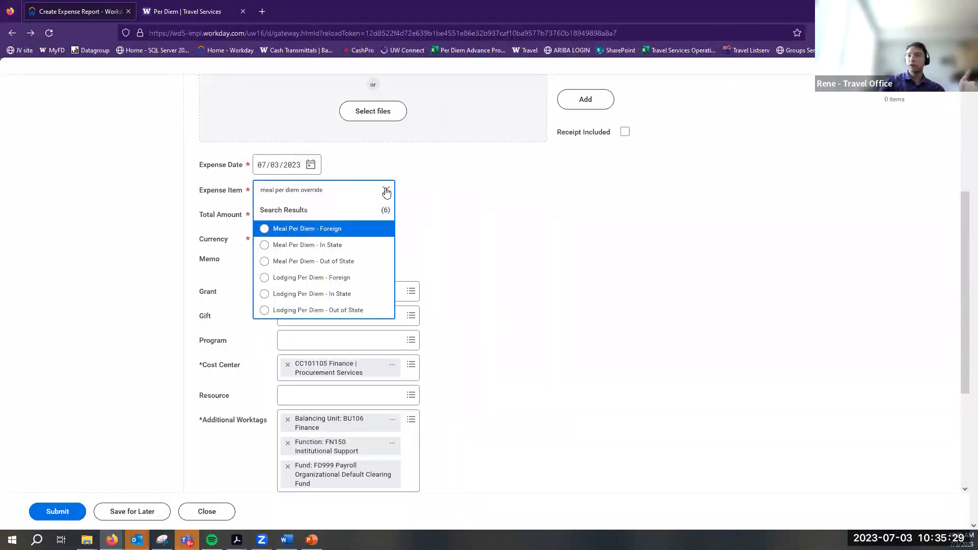
{"action": "left_click_drag", "start_coordinate": [338, 194], "coordinate": [6, 149]}
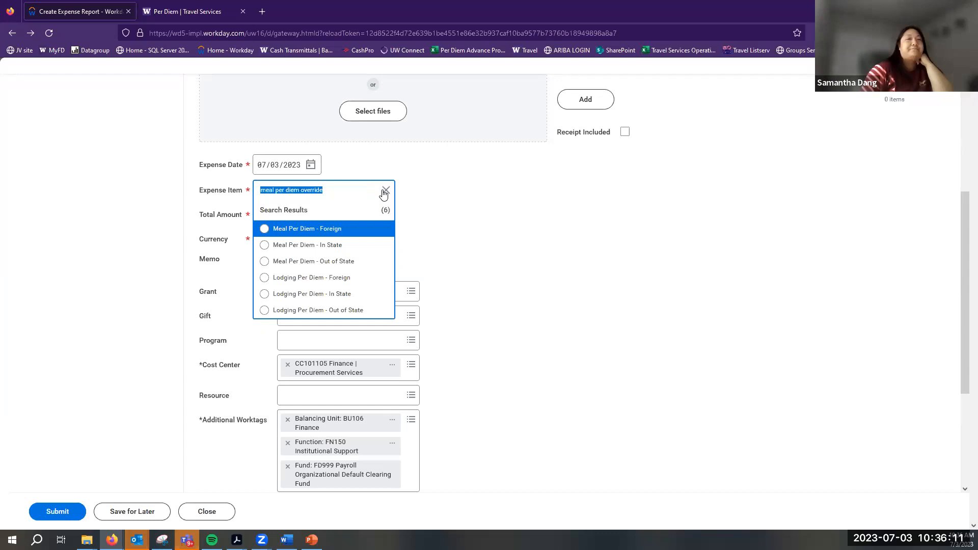
Clear the 'meal per diem override' search and close the Expense Item prompt
{"action": "left_click", "coordinate": [385, 191]}
{"action": "left_click", "coordinate": [506, 188]}
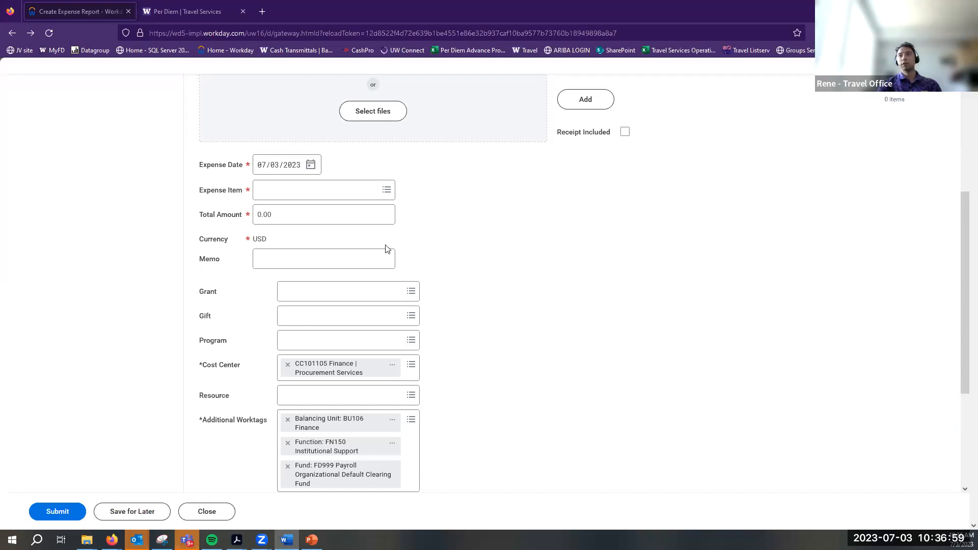
{"action": "scroll", "coordinate": [632, 313], "scroll_direction": "up", "scroll_amount": 5}
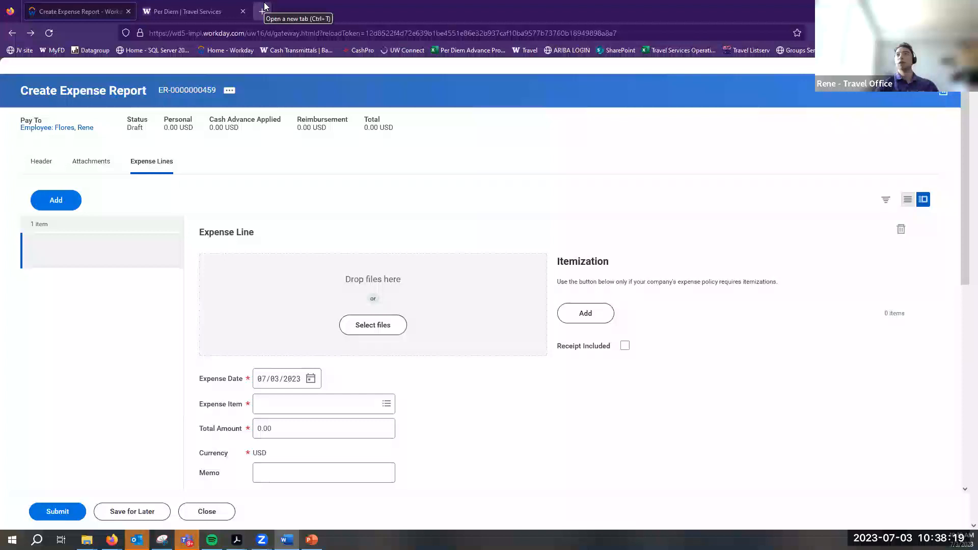
Open the Receipts & Record Retention policy at its Foreign Currency Conversion section
{"action": "left_click", "coordinate": [201, 6]}
{"action": "scroll", "coordinate": [310, 326], "scroll_direction": "up", "scroll_amount": 15}
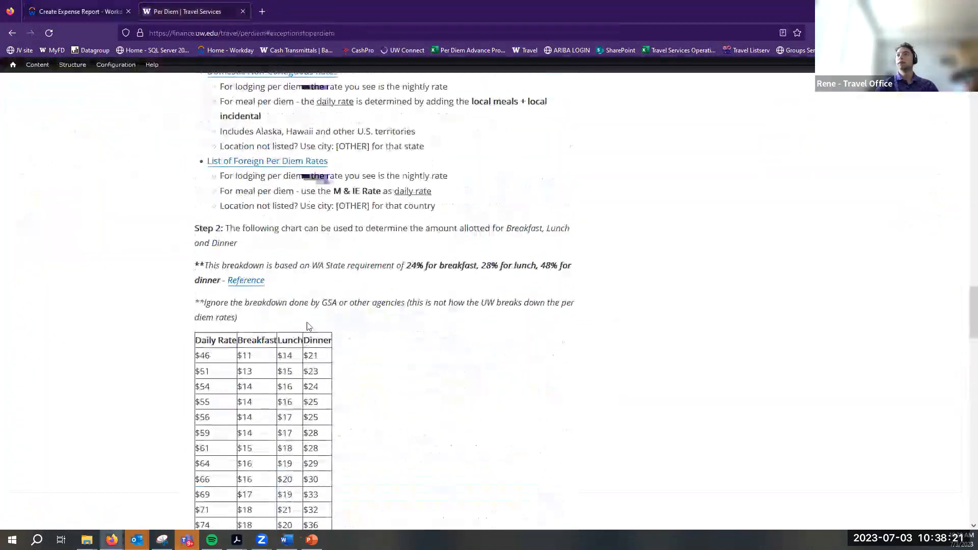
{"action": "scroll", "coordinate": [347, 264], "scroll_direction": "up", "scroll_amount": 10}
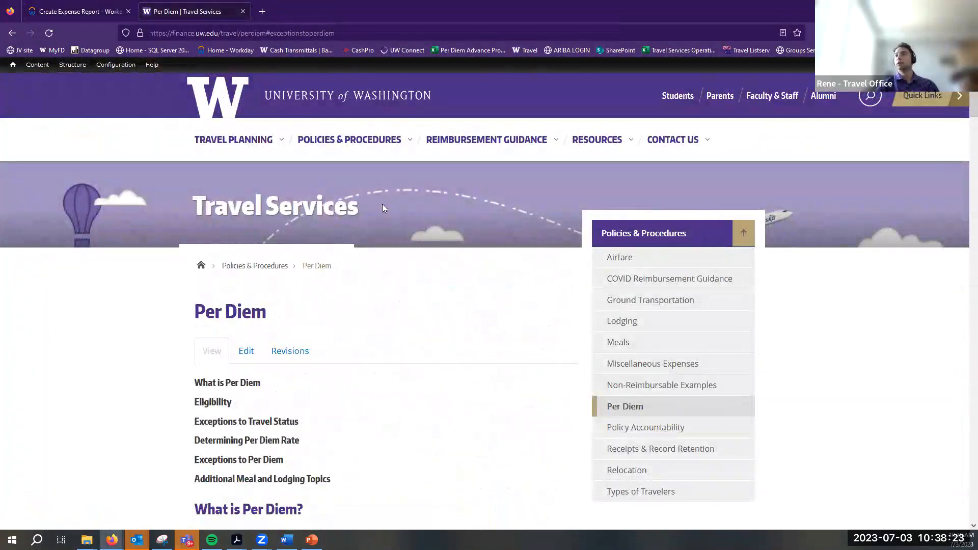
{"action": "mouse_move", "coordinate": [382, 151]}
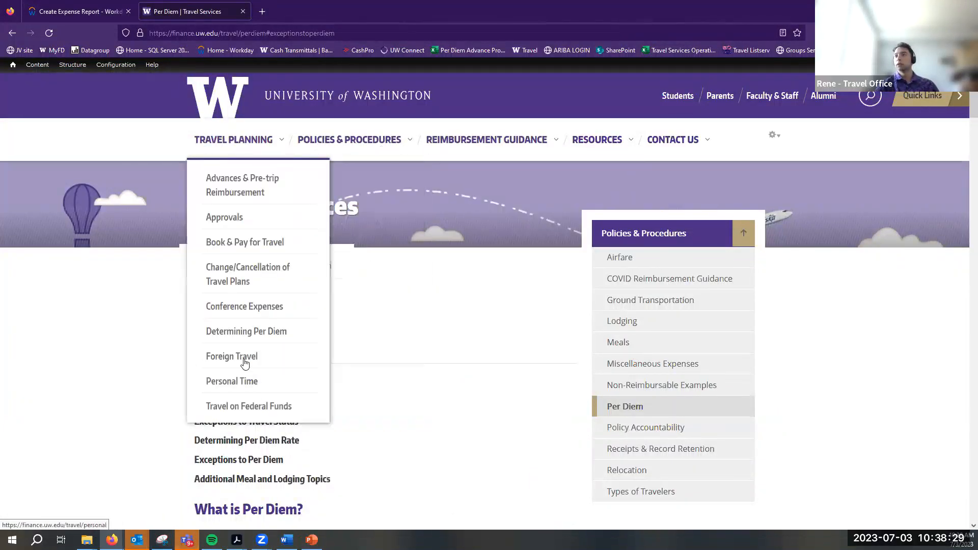
{"action": "left_click", "coordinate": [387, 446]}
{"action": "left_click", "coordinate": [271, 402]}
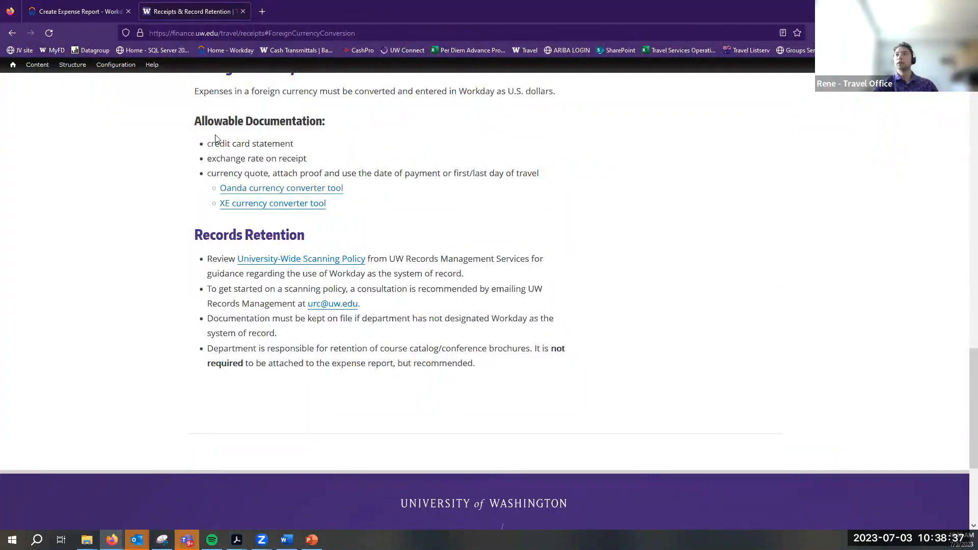
Select the Foreign Currency Conversion text and page address, then return to the expense report
{"action": "scroll", "coordinate": [214, 141], "scroll_direction": "up", "scroll_amount": 2}
{"action": "left_click_drag", "start_coordinate": [193, 170], "coordinate": [326, 226]}
{"action": "left_click", "coordinate": [240, 32]}
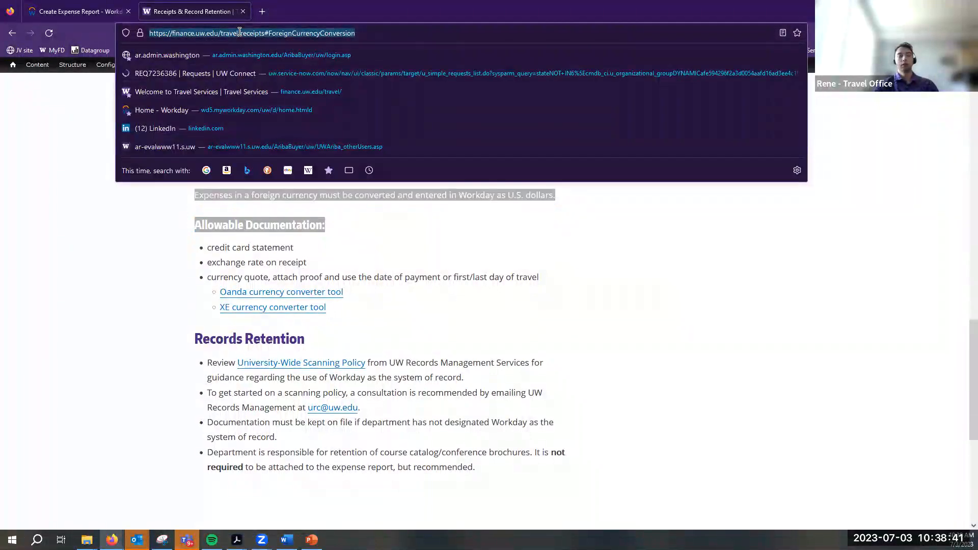
{"action": "key", "text": "Escape"}
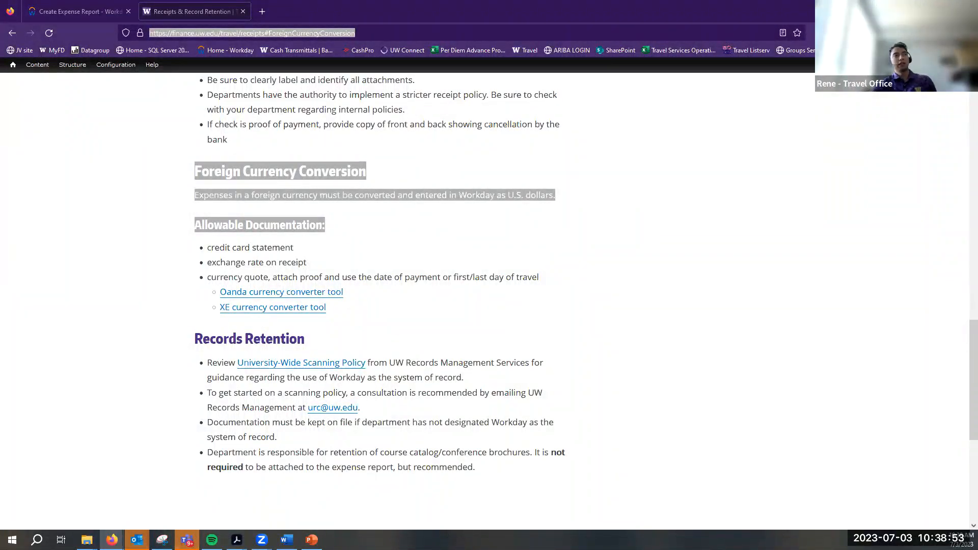
{"action": "left_click", "coordinate": [77, 12]}
Set the Expense Item to Ride Share from the Business Travel: Transportation group
{"action": "left_click", "coordinate": [385, 404]}
{"action": "left_click", "coordinate": [339, 352]}
{"action": "left_click", "coordinate": [335, 302]}
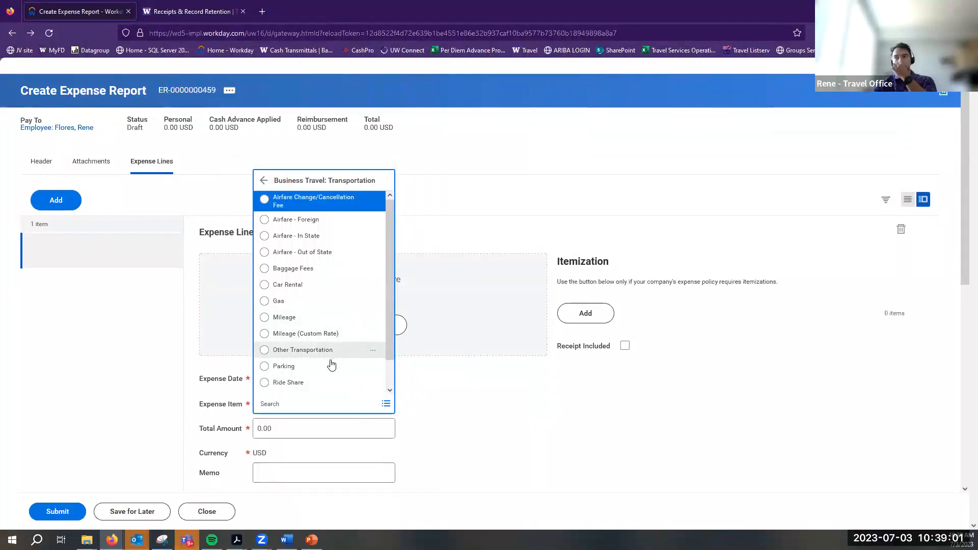
{"action": "scroll", "coordinate": [310, 318], "scroll_direction": "down", "scroll_amount": 1}
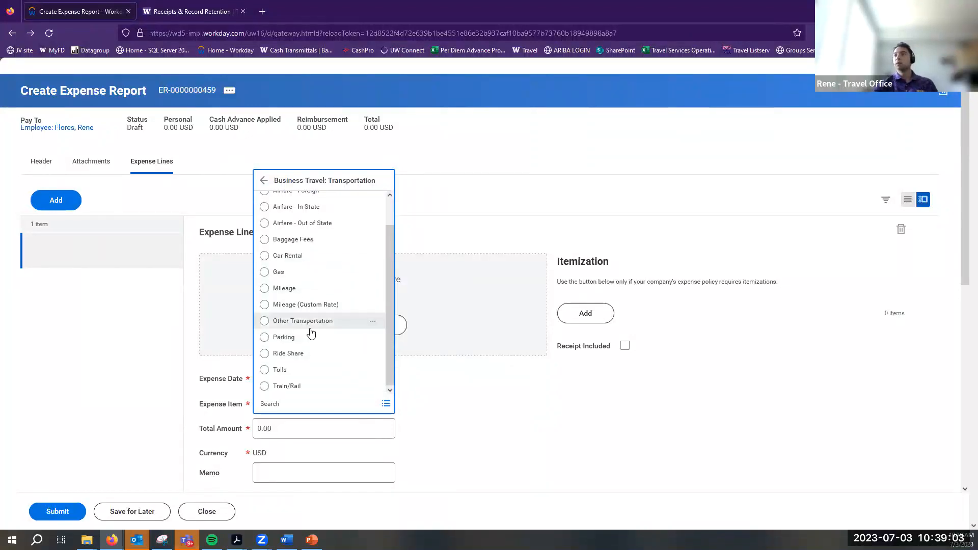
{"action": "left_click", "coordinate": [301, 353]}
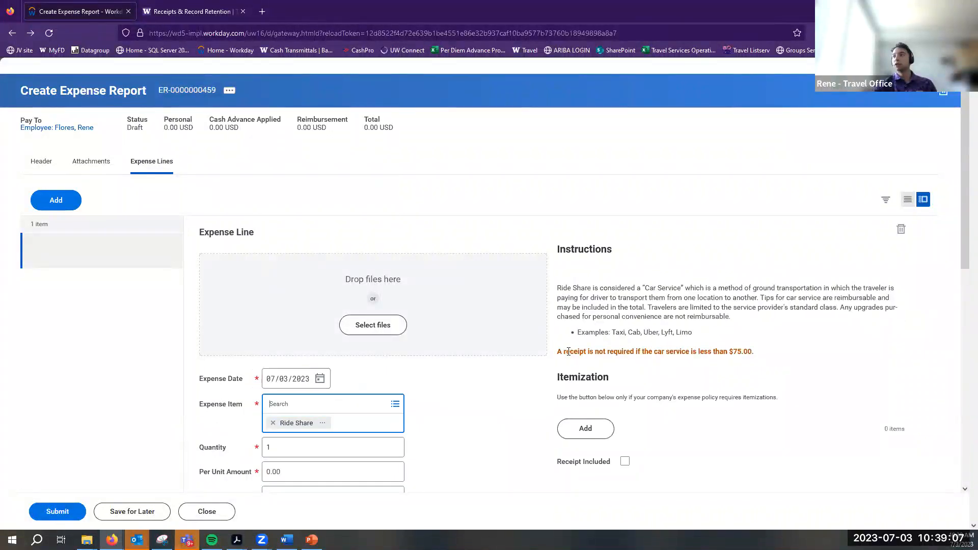
Highlight the receipt-not-required note, then switch to the receipts policy page
{"action": "left_click_drag", "start_coordinate": [558, 351], "coordinate": [756, 359]}
{"action": "left_click", "coordinate": [585, 351]}
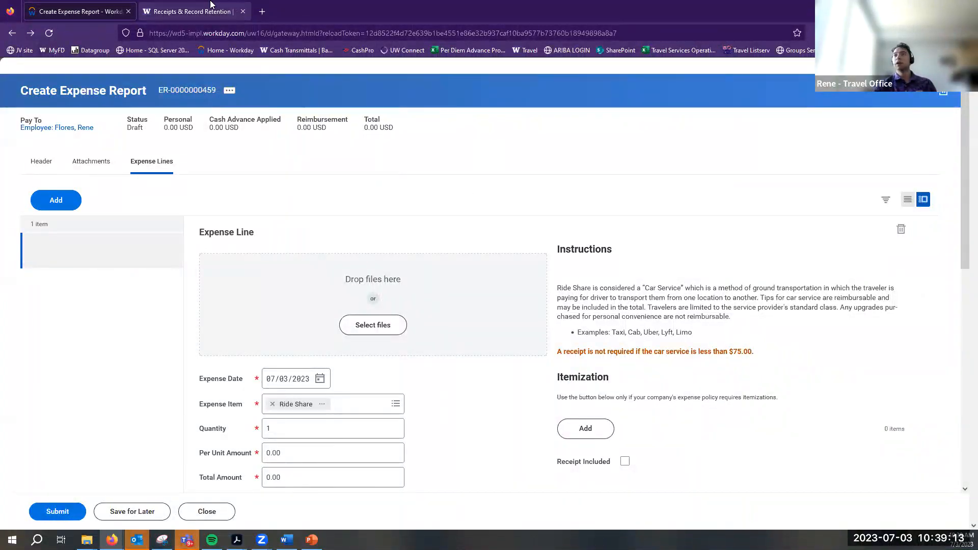
{"action": "left_click", "coordinate": [189, 12]}
{"action": "scroll", "coordinate": [370, 360], "scroll_direction": "up", "scroll_amount": 9}
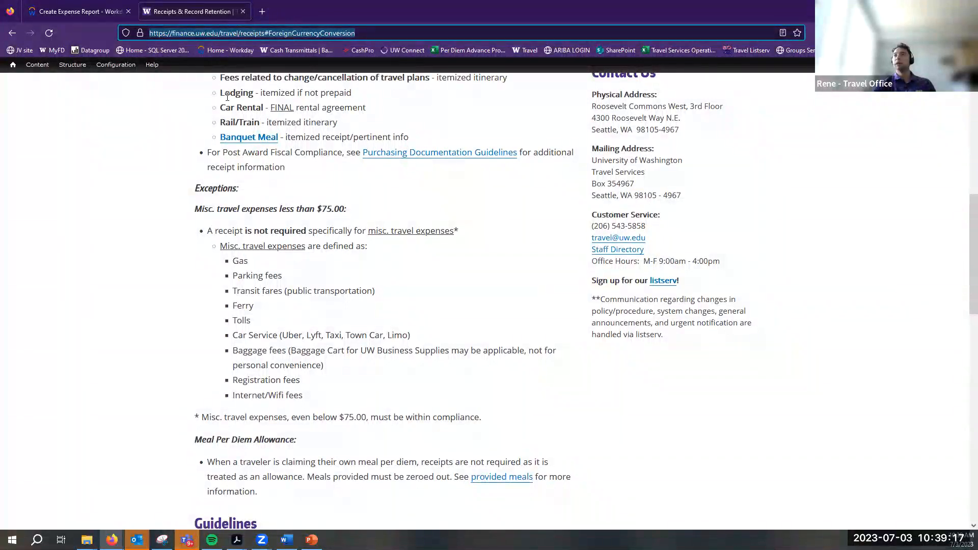
{"action": "left_click", "coordinate": [198, 203]}
{"action": "scroll", "coordinate": [257, 254], "scroll_direction": "down", "scroll_amount": 7}
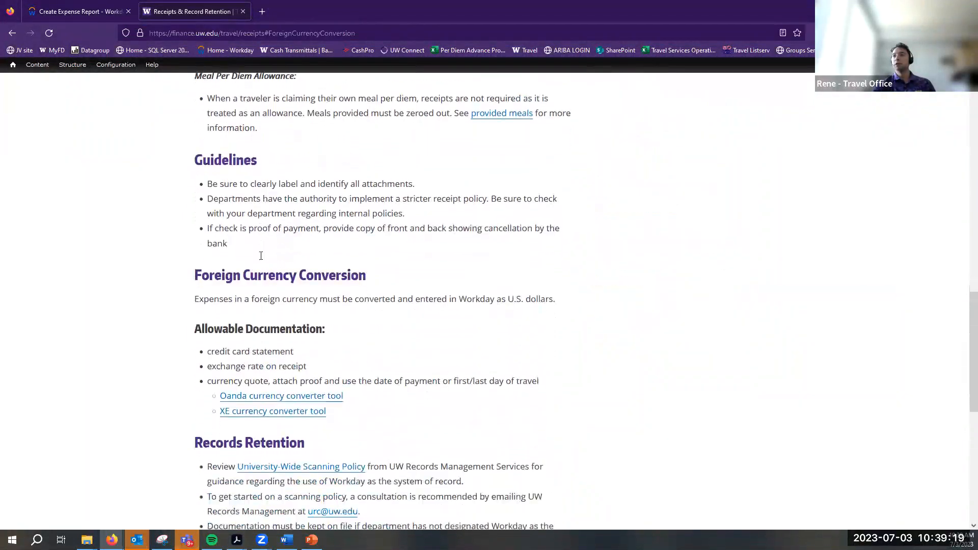
{"action": "scroll", "coordinate": [258, 254], "scroll_direction": "up", "scroll_amount": 6}
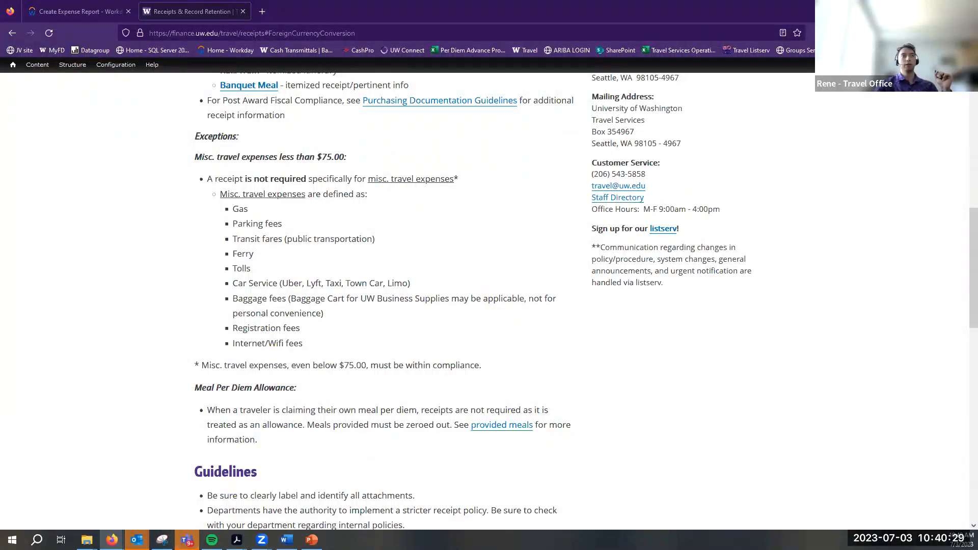
{"action": "scroll", "coordinate": [423, 344], "scroll_direction": "up", "scroll_amount": 12}
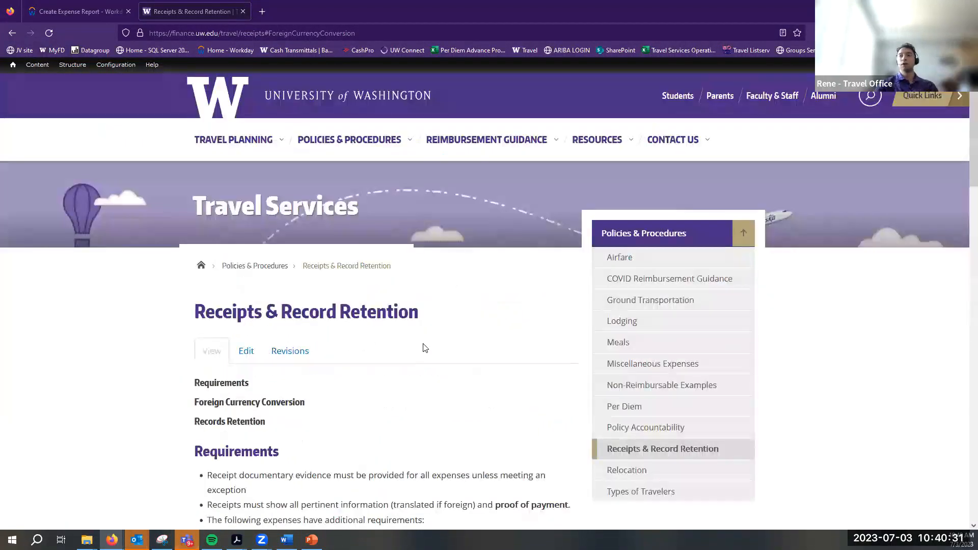
{"action": "scroll", "coordinate": [422, 343], "scroll_direction": "down", "scroll_amount": 7}
{"action": "scroll", "coordinate": [423, 343], "scroll_direction": "down", "scroll_amount": 2}
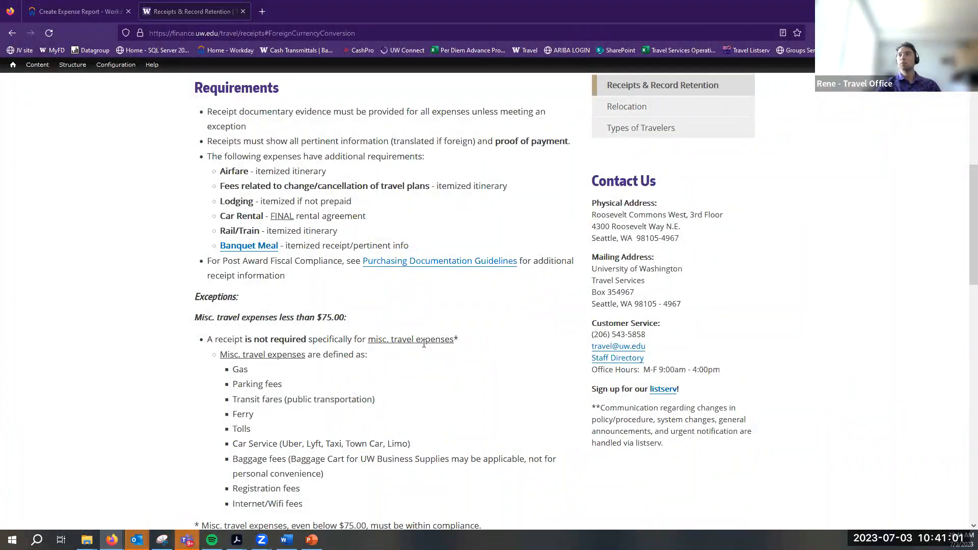
{"action": "scroll", "coordinate": [400, 370], "scroll_direction": "up", "scroll_amount": 4}
{"action": "scroll", "coordinate": [395, 361], "scroll_direction": "up", "scroll_amount": 3}
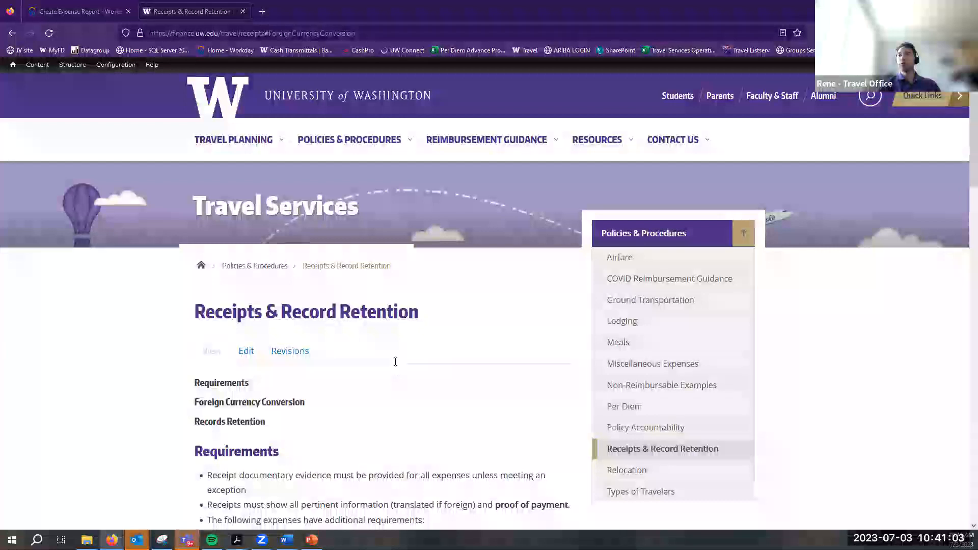
{"action": "mouse_move", "coordinate": [280, 160]}
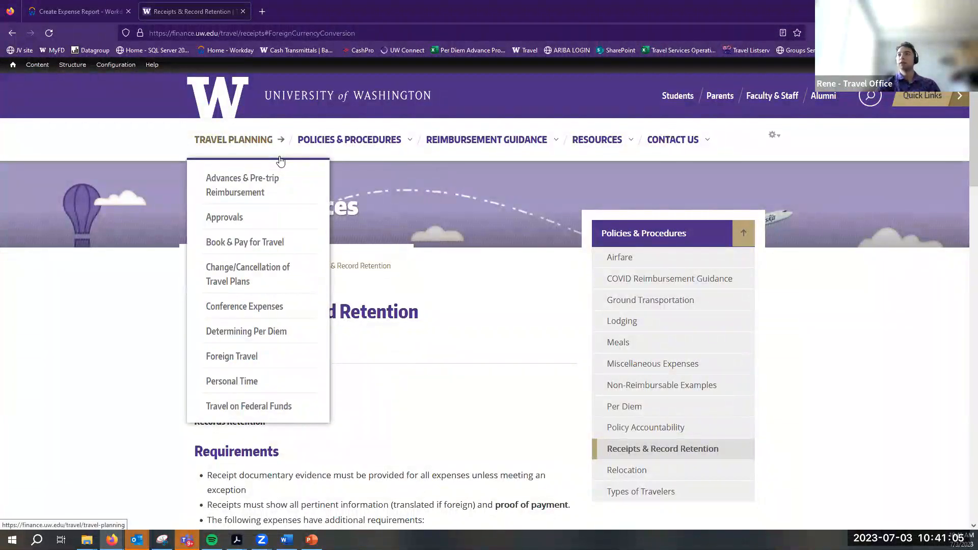
{"action": "mouse_move", "coordinate": [313, 151]}
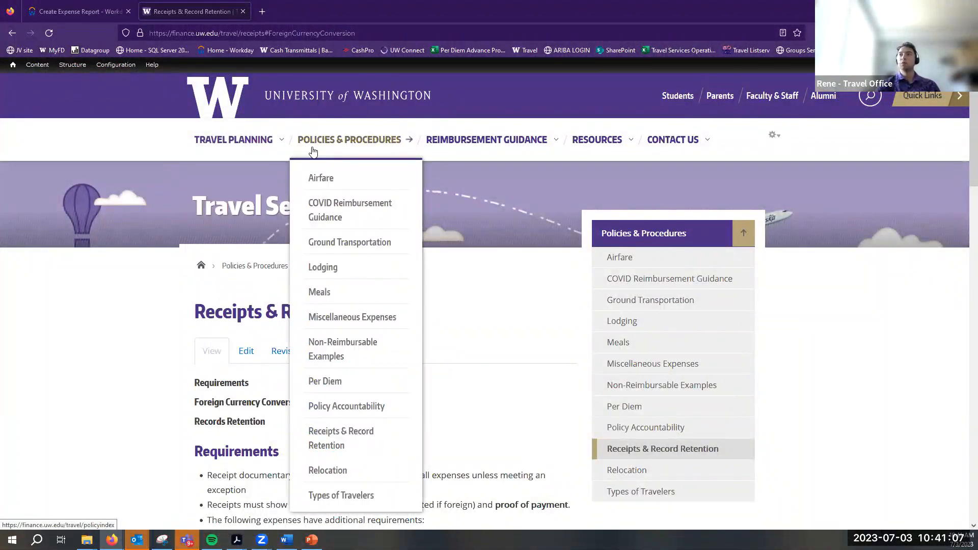
{"action": "mouse_move", "coordinate": [485, 144]}
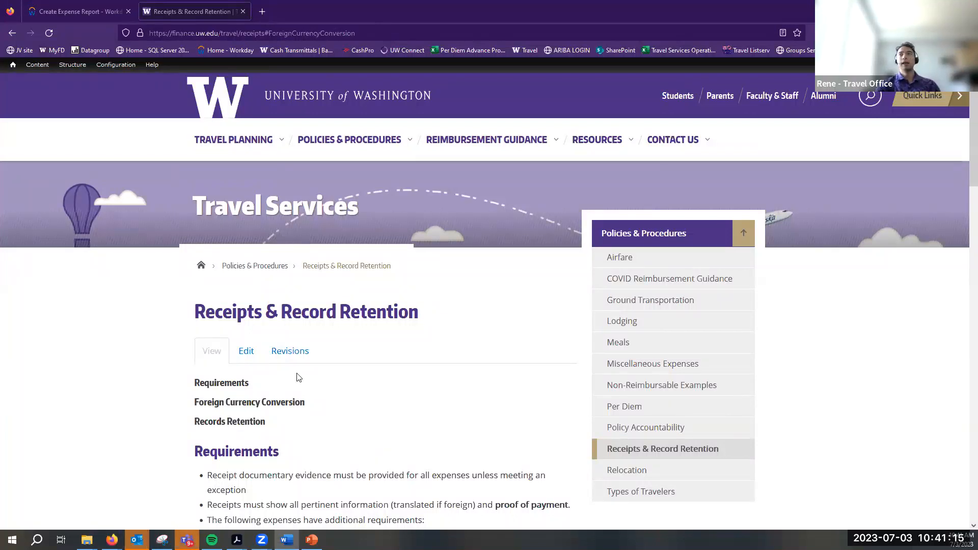
{"action": "left_click", "coordinate": [76, 11]}
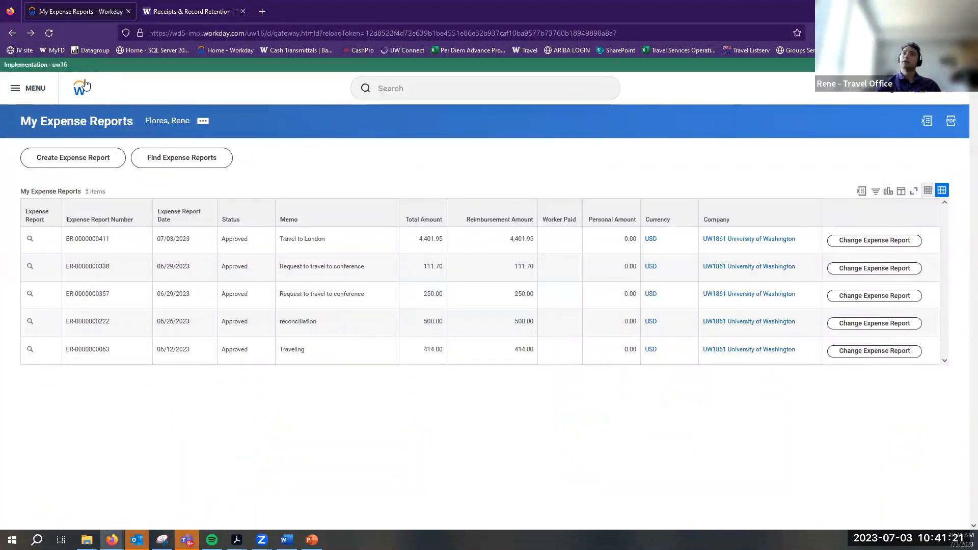
Return to the Workday home page showing the items awaiting action
{"action": "left_click", "coordinate": [73, 89]}
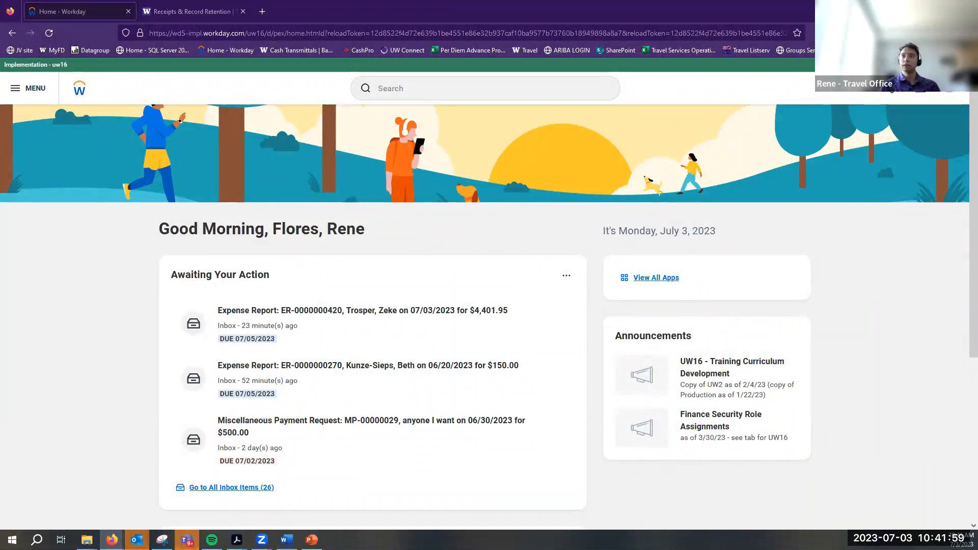
Open the Workday search's Recent Searches list, then switch to the receipts policy page
{"action": "left_click", "coordinate": [486, 89]}
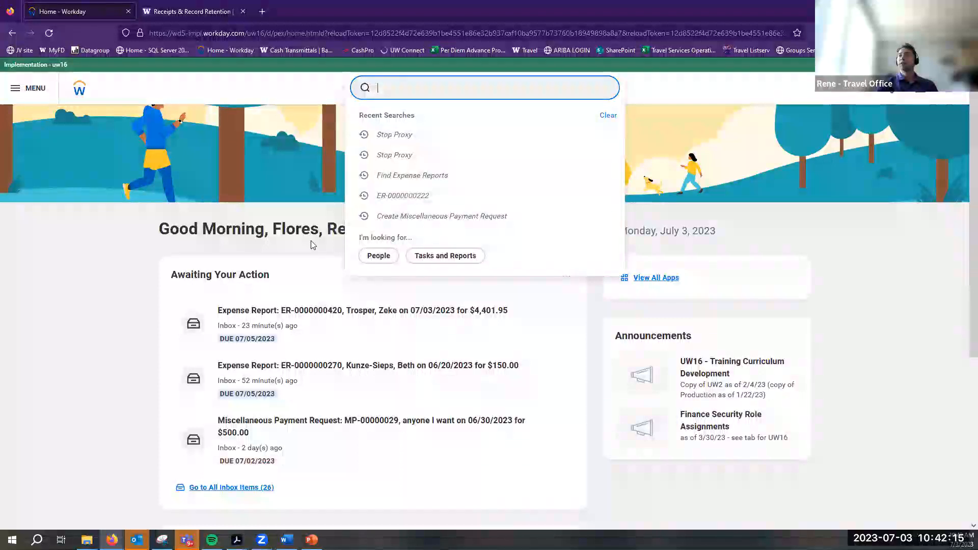
{"action": "left_click", "coordinate": [248, 238]}
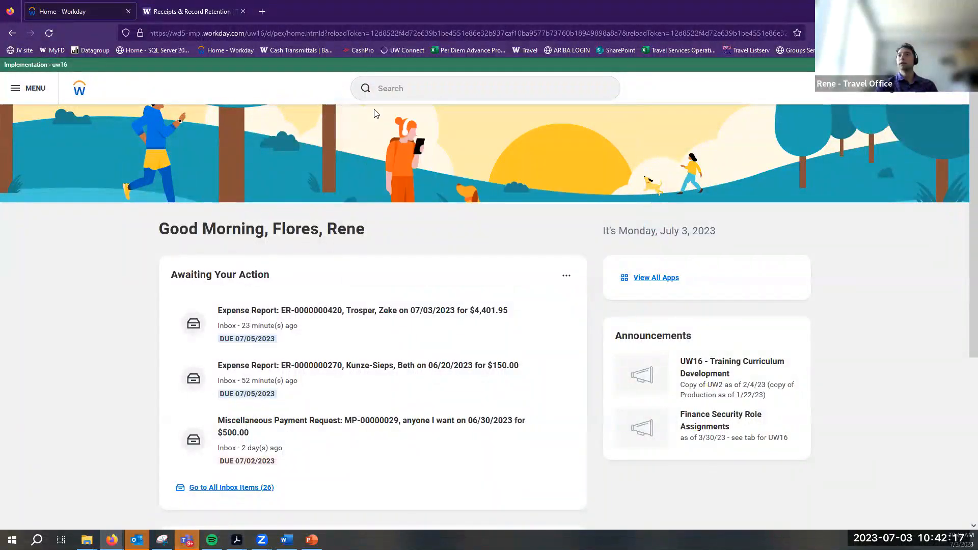
{"action": "left_click", "coordinate": [386, 98]}
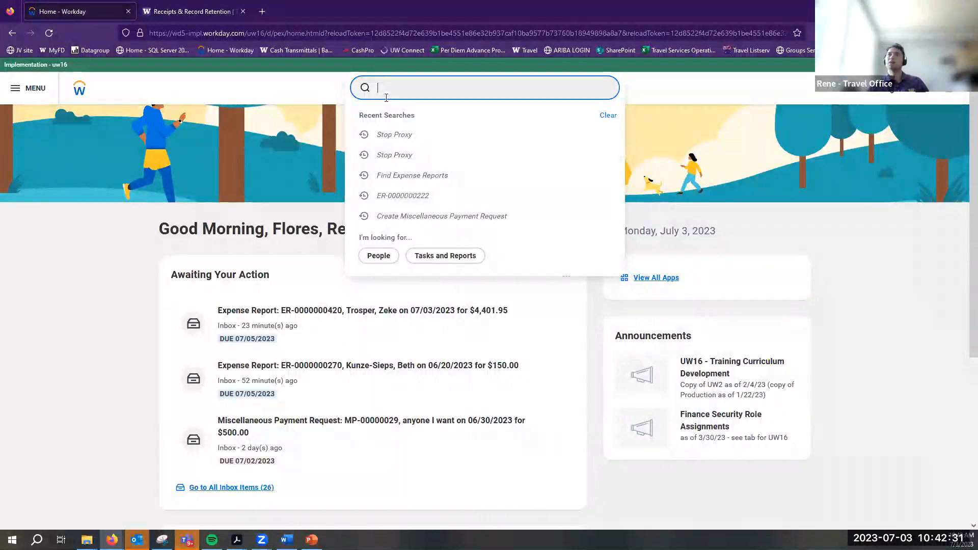
{"action": "left_click", "coordinate": [240, 6]}
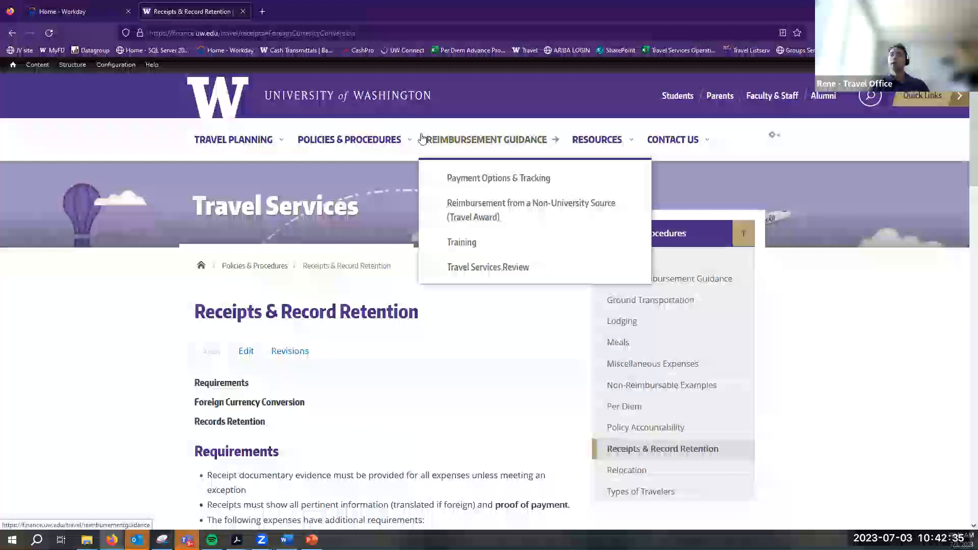
Go through the Reimbursement Guidance and Resources menus to the UW Travel Services Forms page
{"action": "mouse_move", "coordinate": [422, 133]}
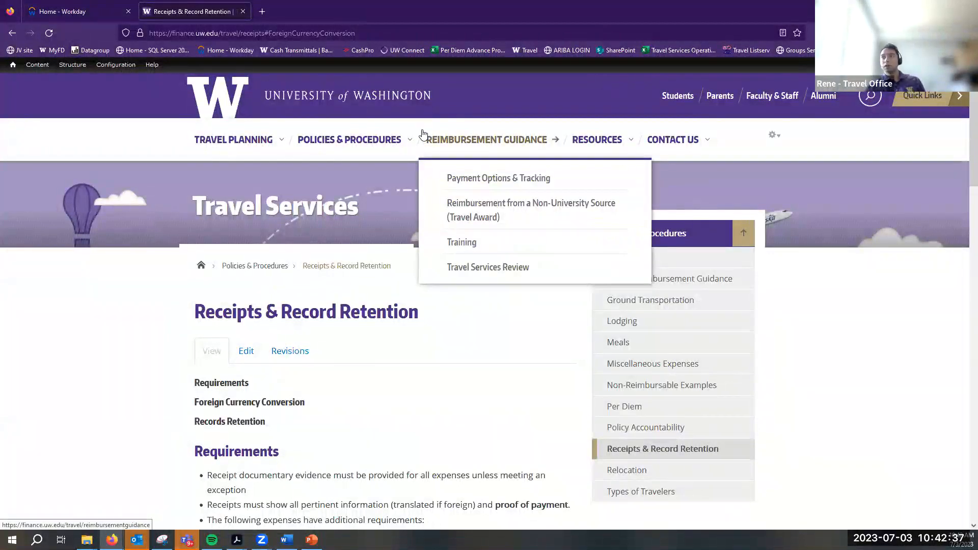
{"action": "mouse_move", "coordinate": [569, 153]}
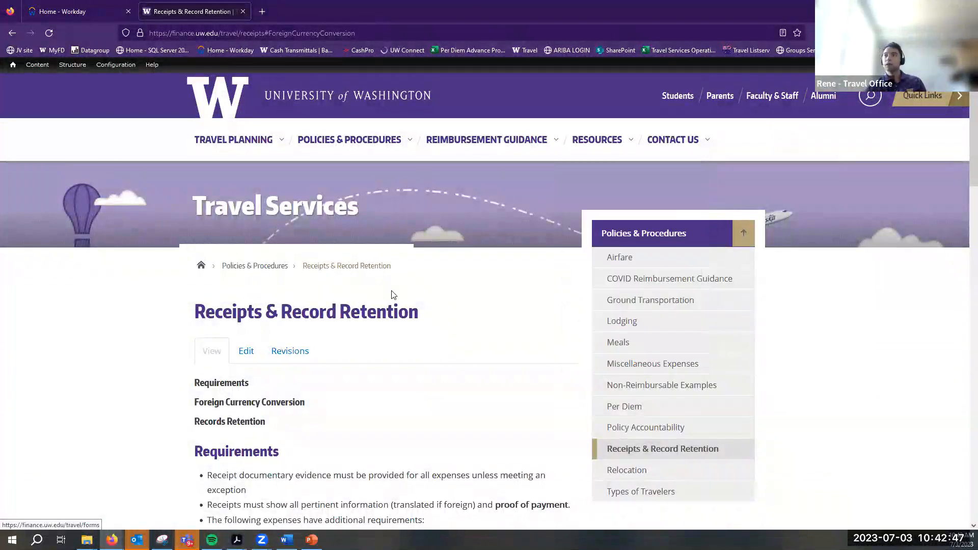
{"action": "left_click", "coordinate": [601, 245]}
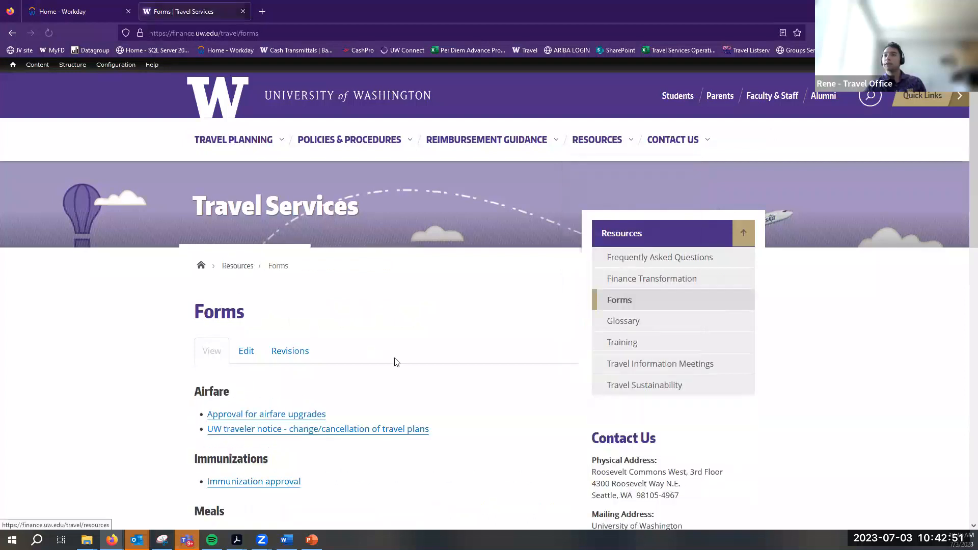
Scroll the Forms page to the Non-Employee Travel section and highlight its heading
{"action": "scroll", "coordinate": [394, 360], "scroll_direction": "down", "scroll_amount": 10}
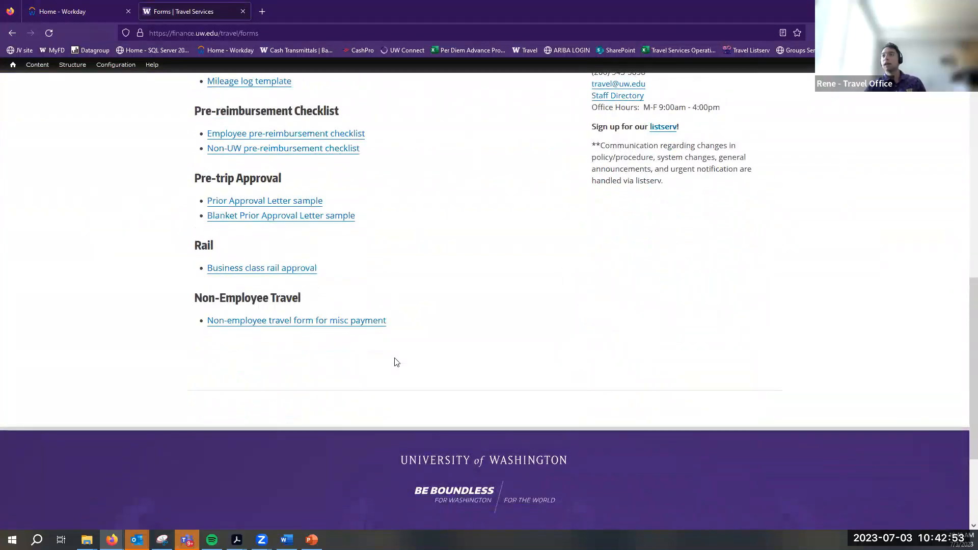
{"action": "scroll", "coordinate": [396, 361], "scroll_direction": "up", "scroll_amount": 2}
{"action": "scroll", "coordinate": [397, 361], "scroll_direction": "up", "scroll_amount": 3}
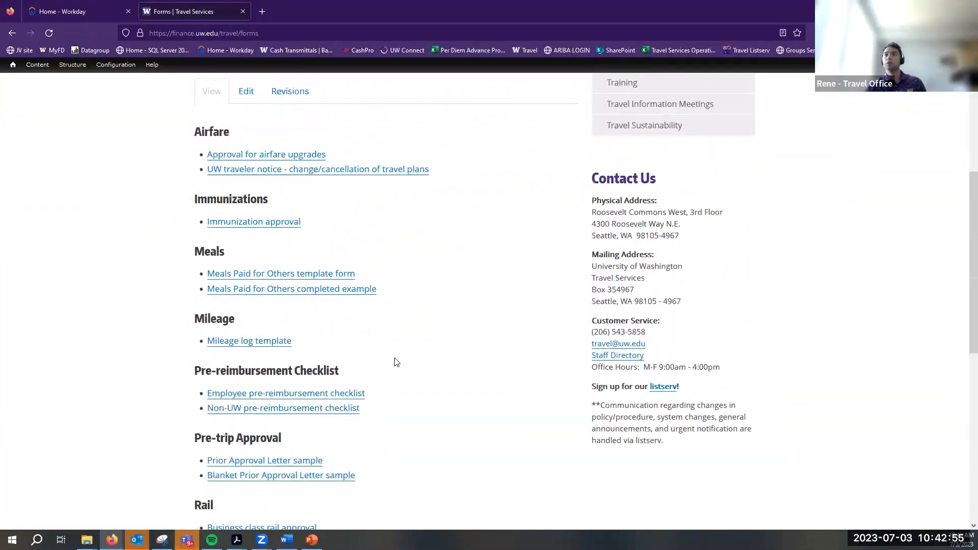
{"action": "scroll", "coordinate": [396, 362], "scroll_direction": "up", "scroll_amount": 3}
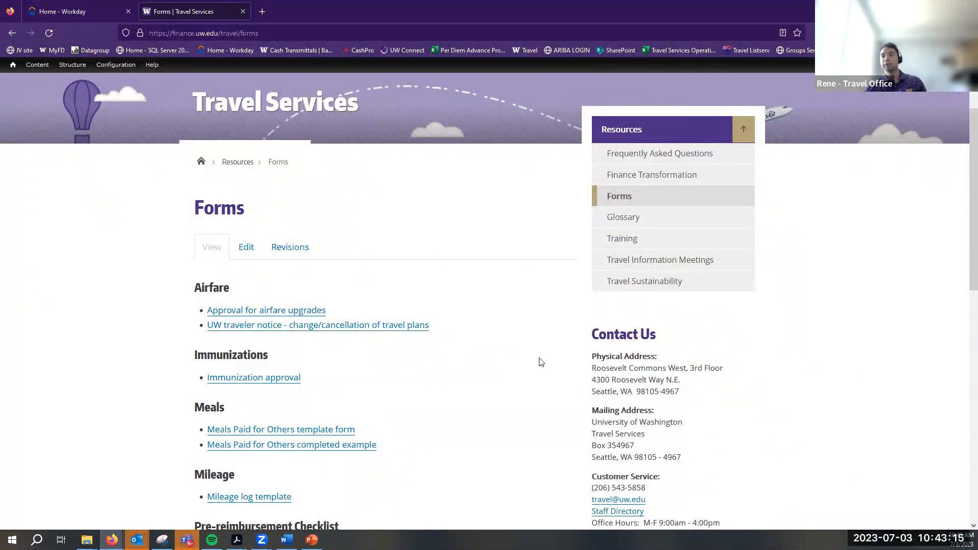
{"action": "scroll", "coordinate": [515, 366], "scroll_direction": "down", "scroll_amount": 10}
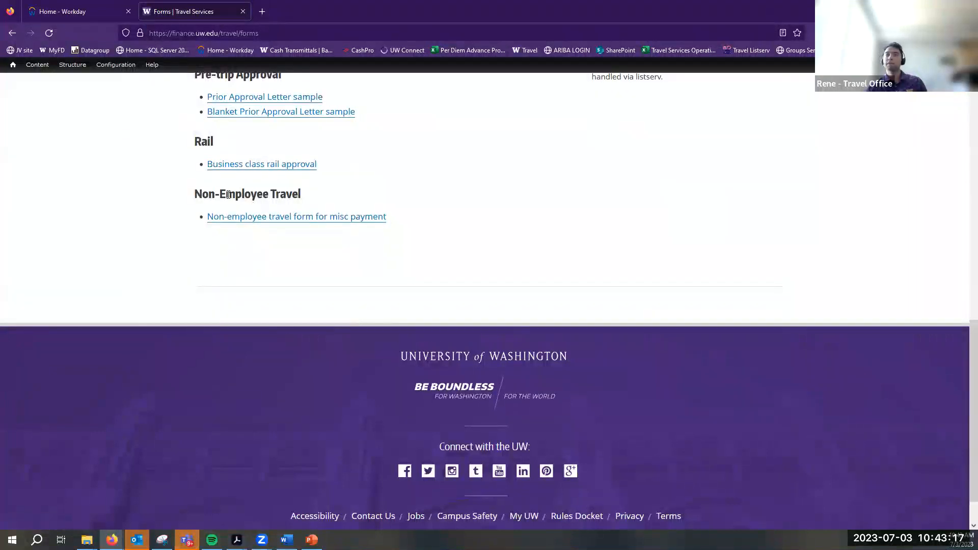
{"action": "scroll", "coordinate": [387, 318], "scroll_direction": "up", "scroll_amount": 5}
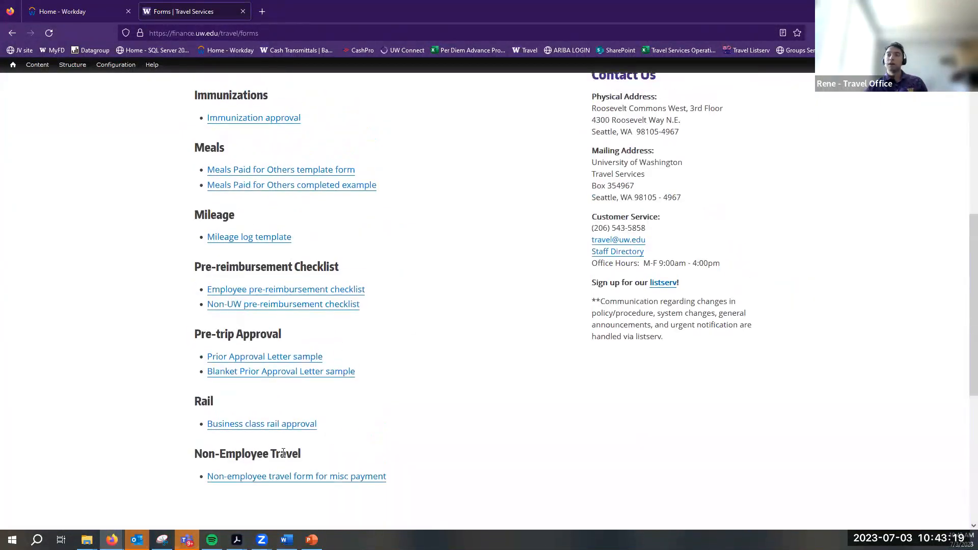
{"action": "mouse_move", "coordinate": [308, 460]}
{"action": "left_mouse_down"}
{"action": "mouse_move", "coordinate": [146, 451]}
{"action": "mouse_move", "coordinate": [306, 457]}
{"action": "left_mouse_up"}
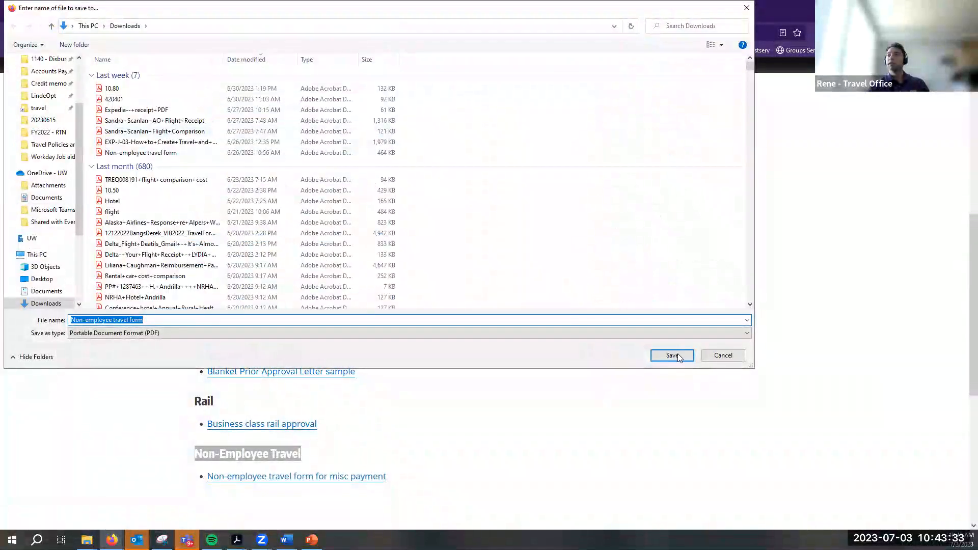
Save the Non-employee travel form PDF to Downloads, replacing the old copy, and open it
{"action": "left_click", "coordinate": [678, 359]}
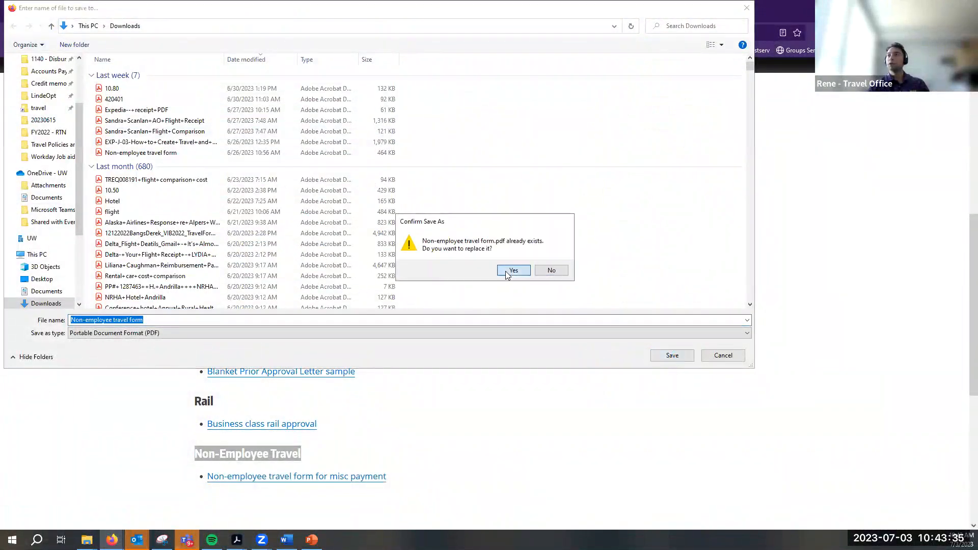
{"action": "left_click", "coordinate": [510, 271]}
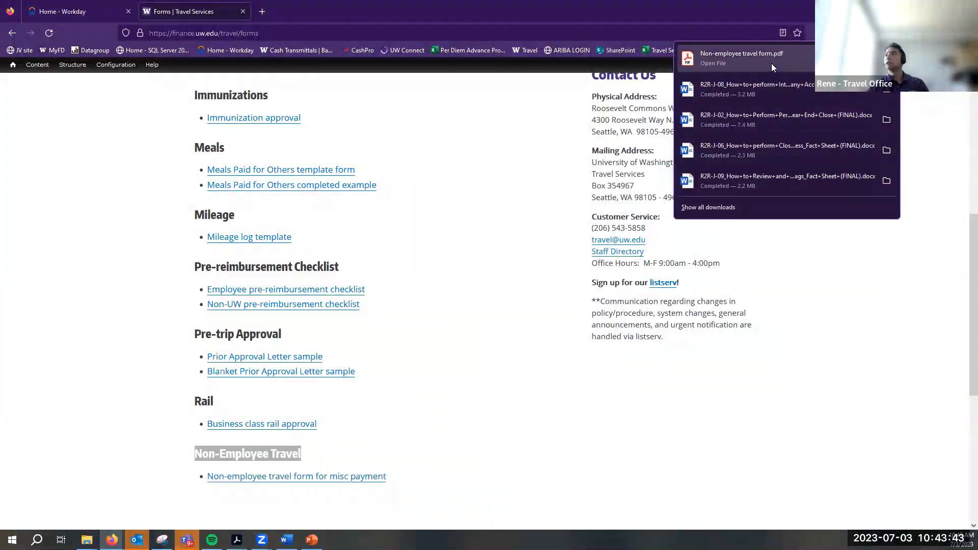
{"action": "left_click", "coordinate": [771, 63]}
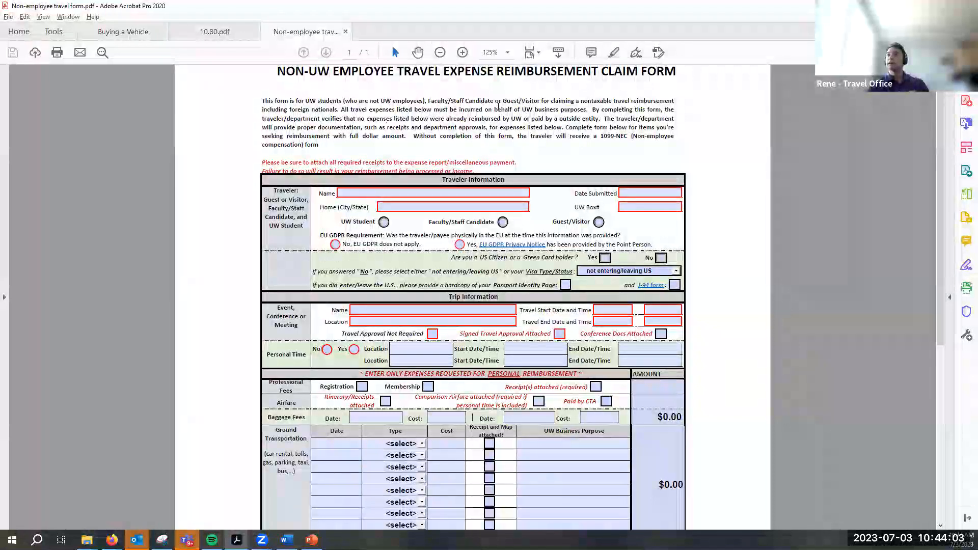
{"action": "left_click_drag", "start_coordinate": [503, 100], "coordinate": [617, 102]}
{"action": "left_click", "coordinate": [591, 113]}
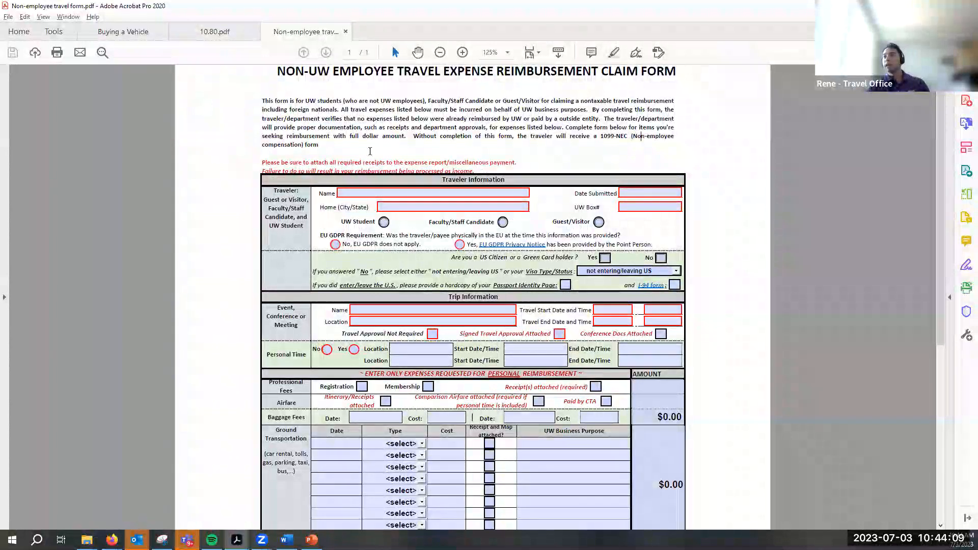
{"action": "scroll", "coordinate": [351, 167], "scroll_direction": "down", "scroll_amount": 3}
{"action": "scroll", "coordinate": [569, 299], "scroll_direction": "down", "scroll_amount": 4}
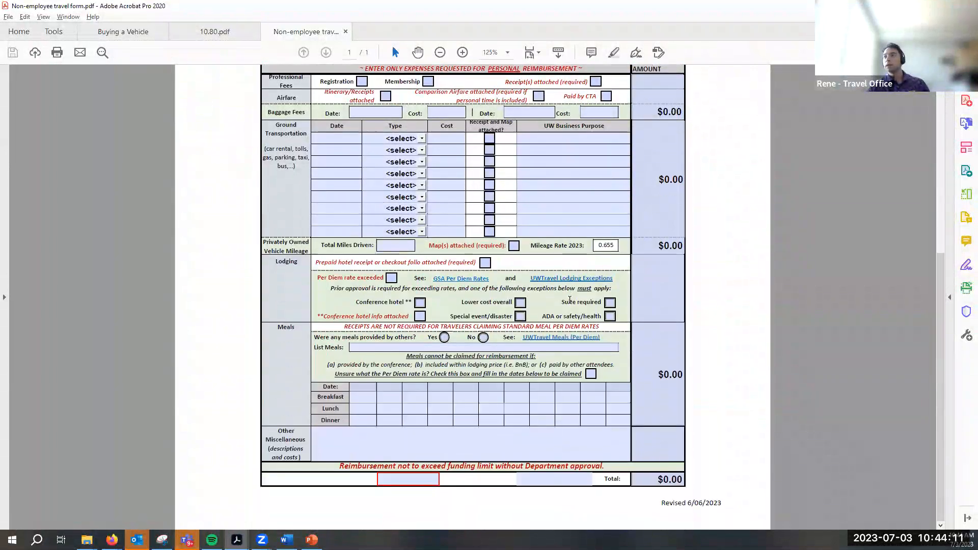
{"action": "scroll", "coordinate": [581, 317], "scroll_direction": "up", "scroll_amount": 2}
{"action": "scroll", "coordinate": [582, 317], "scroll_direction": "up", "scroll_amount": 4}
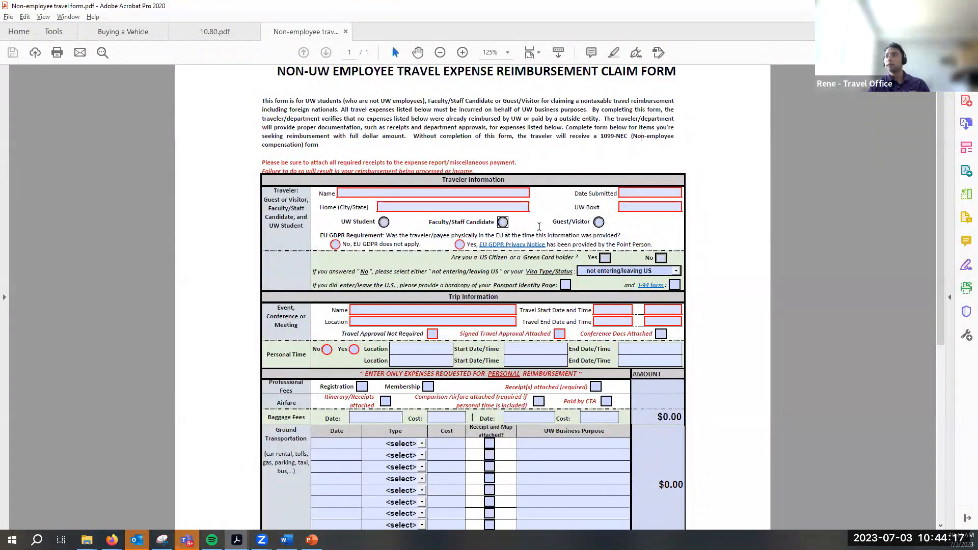
{"action": "scroll", "coordinate": [550, 224], "scroll_direction": "down", "scroll_amount": 4}
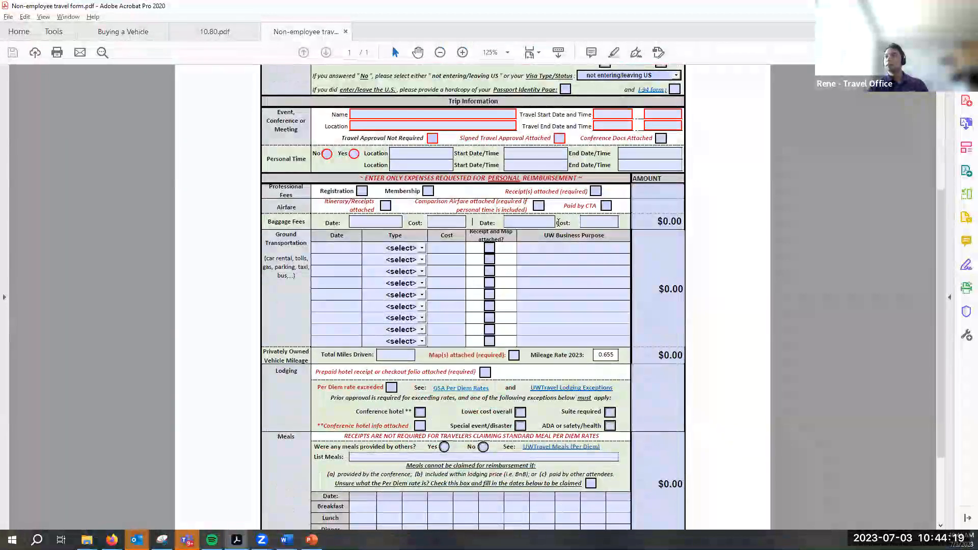
{"action": "scroll", "coordinate": [558, 223], "scroll_direction": "down", "scroll_amount": 3}
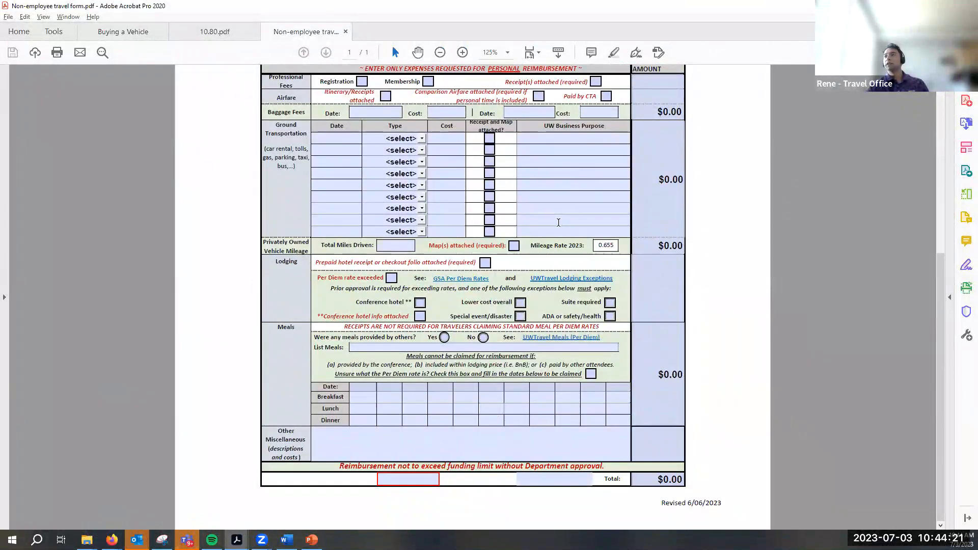
{"action": "left_click", "coordinate": [344, 142]}
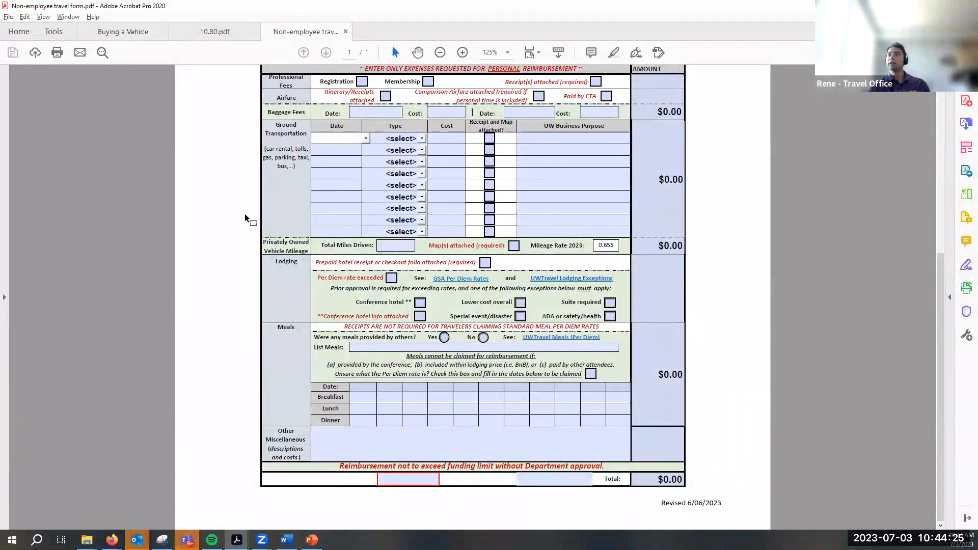
{"action": "left_click", "coordinate": [384, 138]}
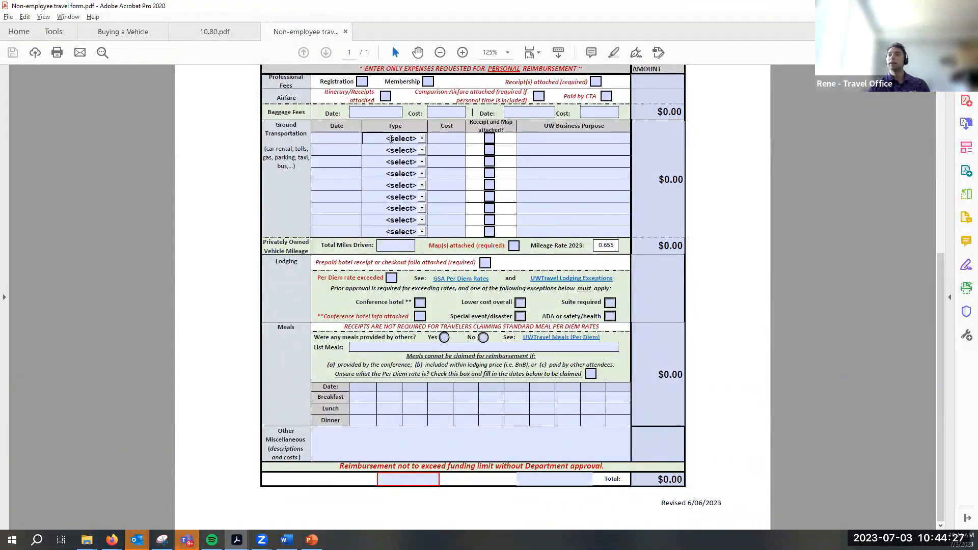
{"action": "scroll", "coordinate": [445, 217], "scroll_direction": "up", "scroll_amount": 4}
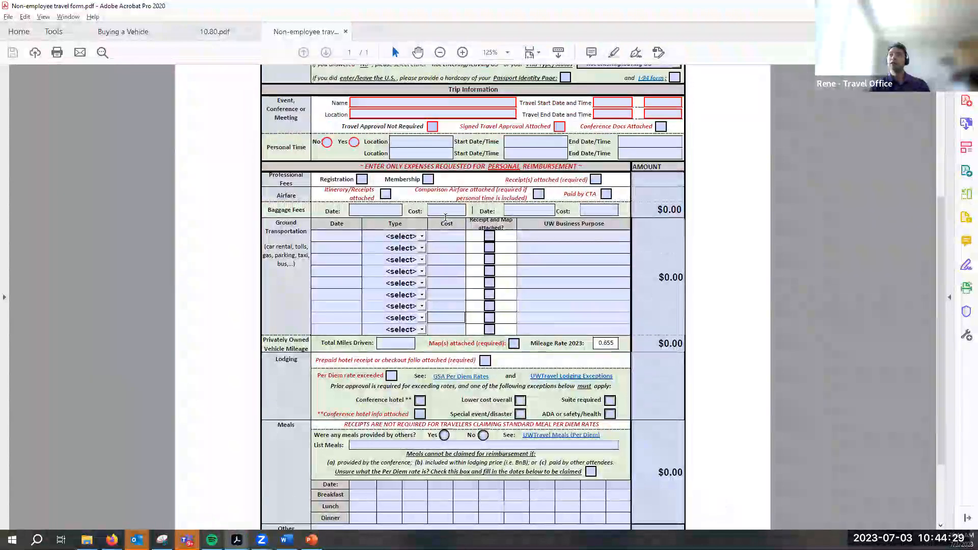
{"action": "scroll", "coordinate": [446, 218], "scroll_direction": "down", "scroll_amount": 3}
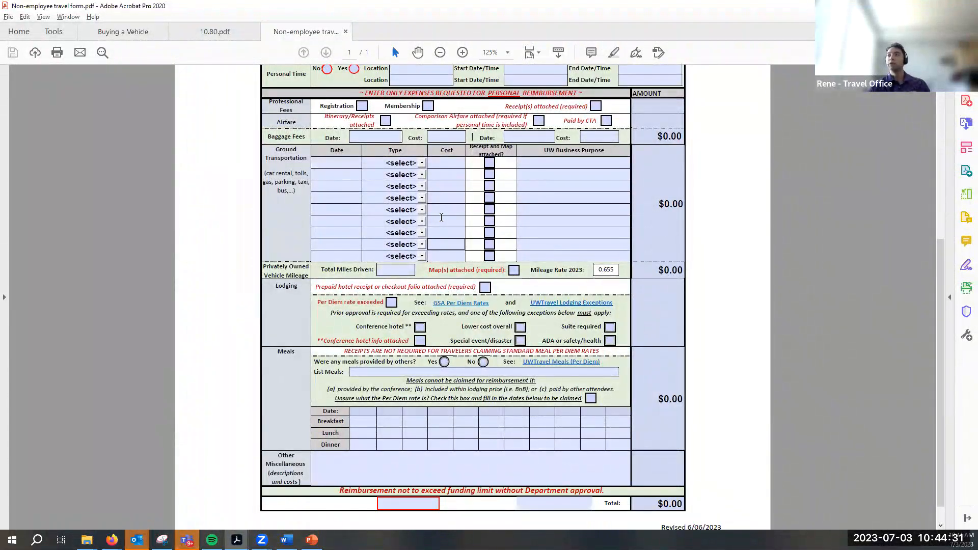
{"action": "left_click", "coordinate": [437, 163]}
{"action": "key", "text": "shift+Tab"}
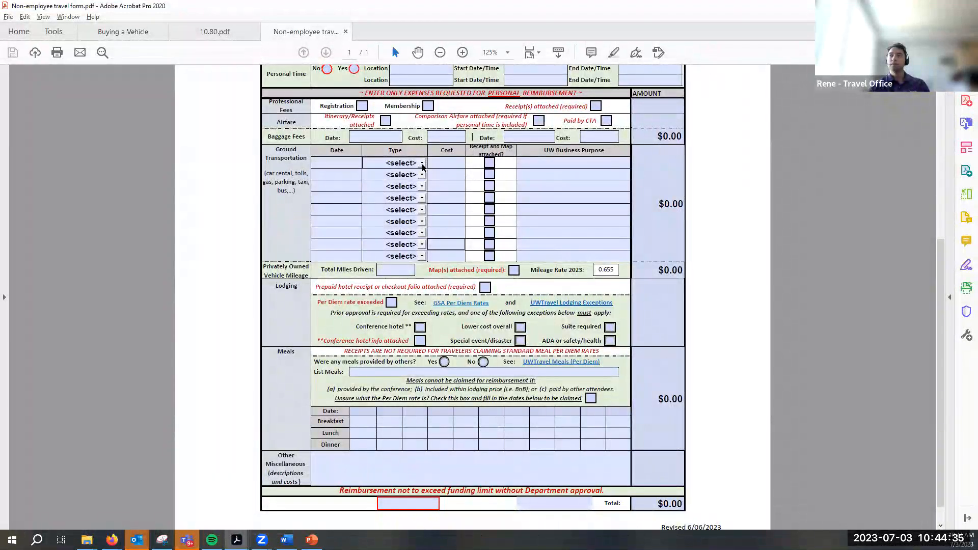
{"action": "key", "text": "Tab"}
{"action": "key", "text": "Tab"}
{"action": "key", "text": "Tab"}
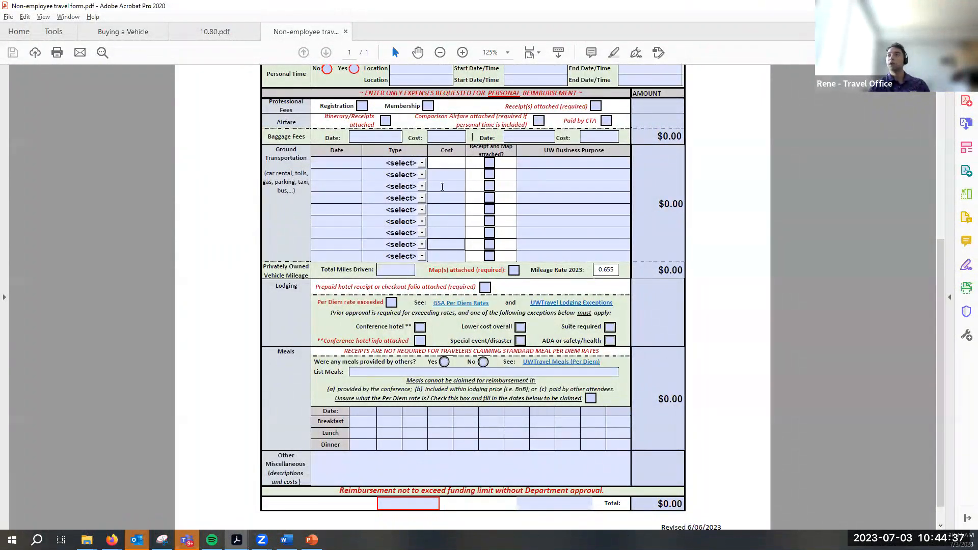
{"action": "left_click", "coordinate": [354, 174]}
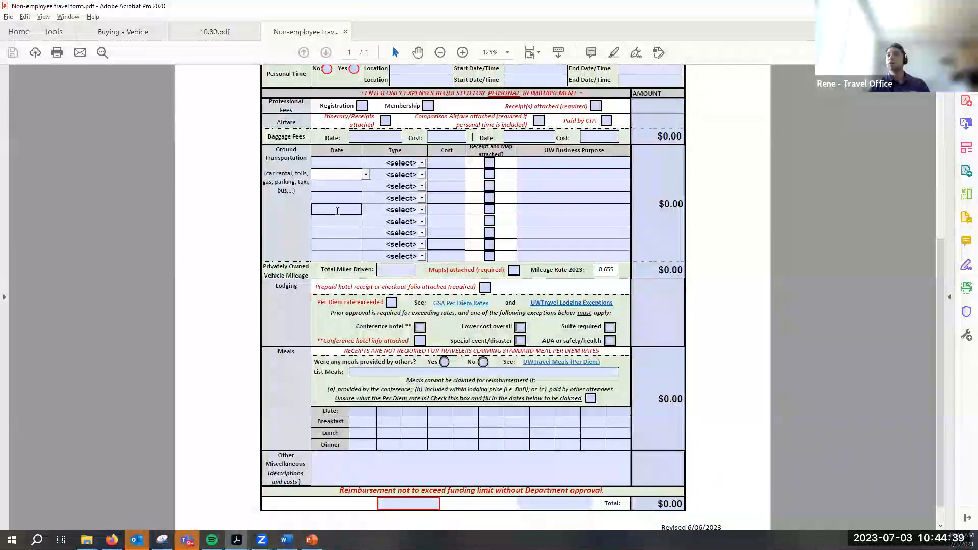
{"action": "left_click", "coordinate": [337, 198]}
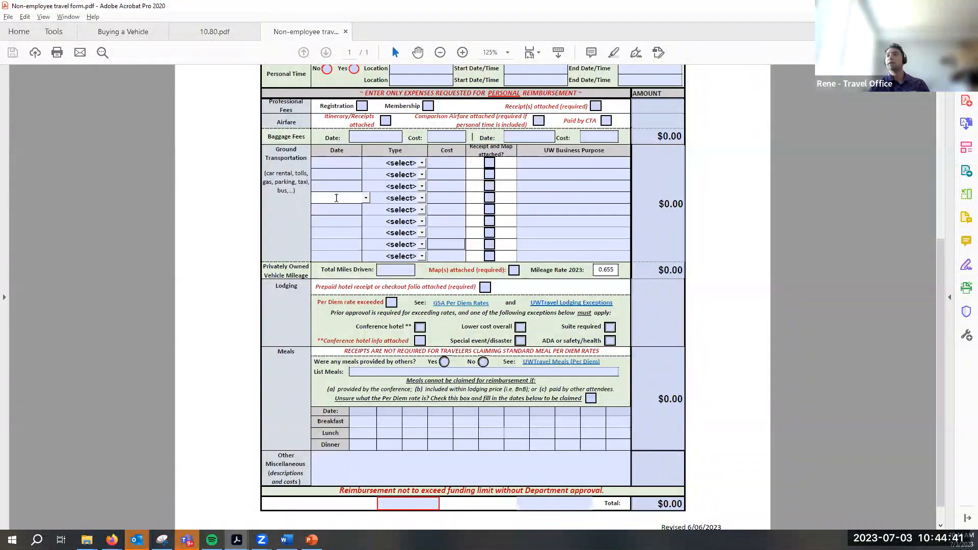
{"action": "left_click", "coordinate": [213, 207]}
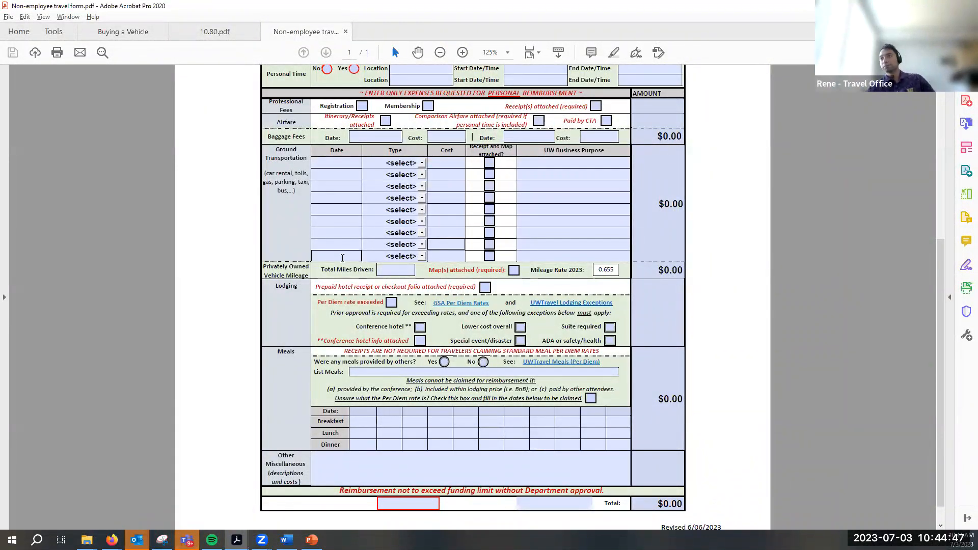
{"action": "scroll", "coordinate": [343, 258], "scroll_direction": "up", "scroll_amount": 2}
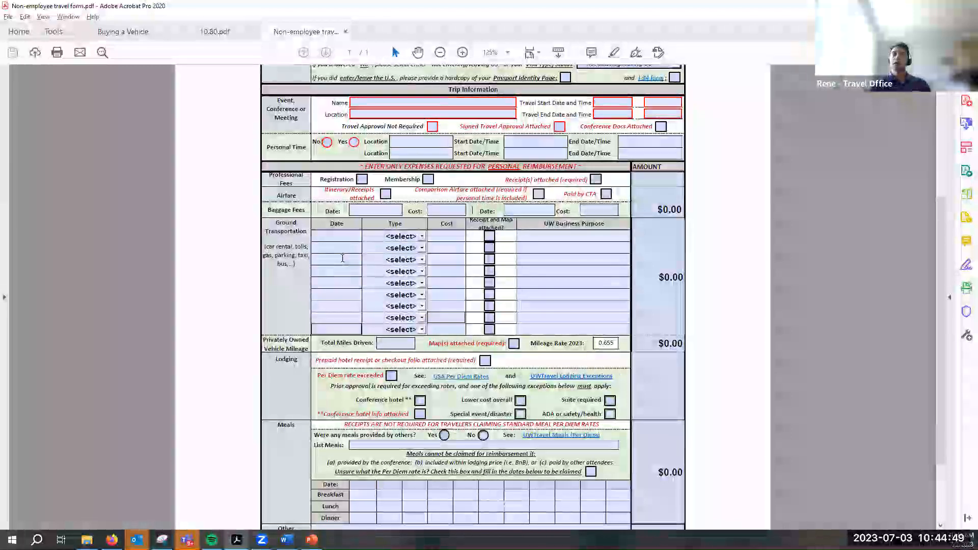
{"action": "scroll", "coordinate": [430, 198], "scroll_direction": "up", "scroll_amount": 4}
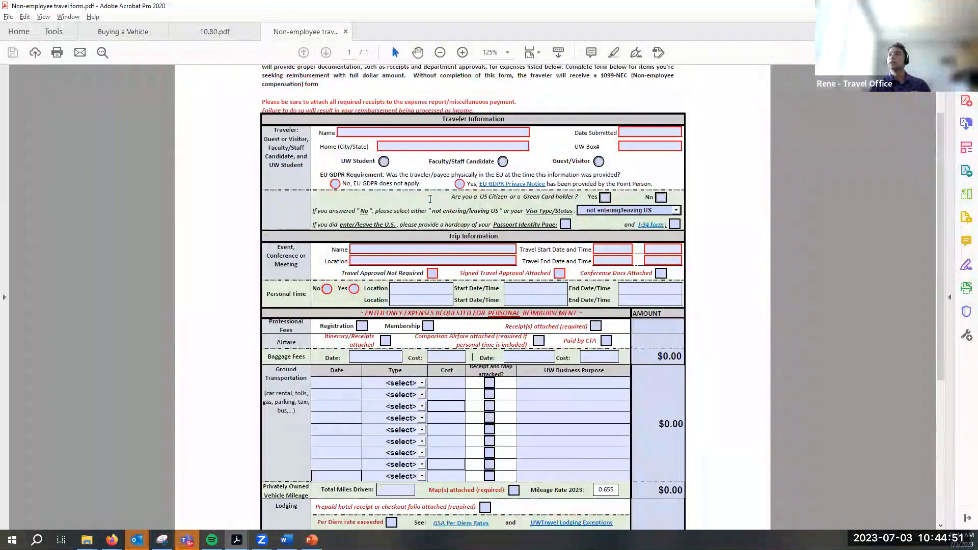
{"action": "scroll", "coordinate": [430, 199], "scroll_direction": "up", "scroll_amount": 1}
{"action": "left_click", "coordinate": [416, 158]}
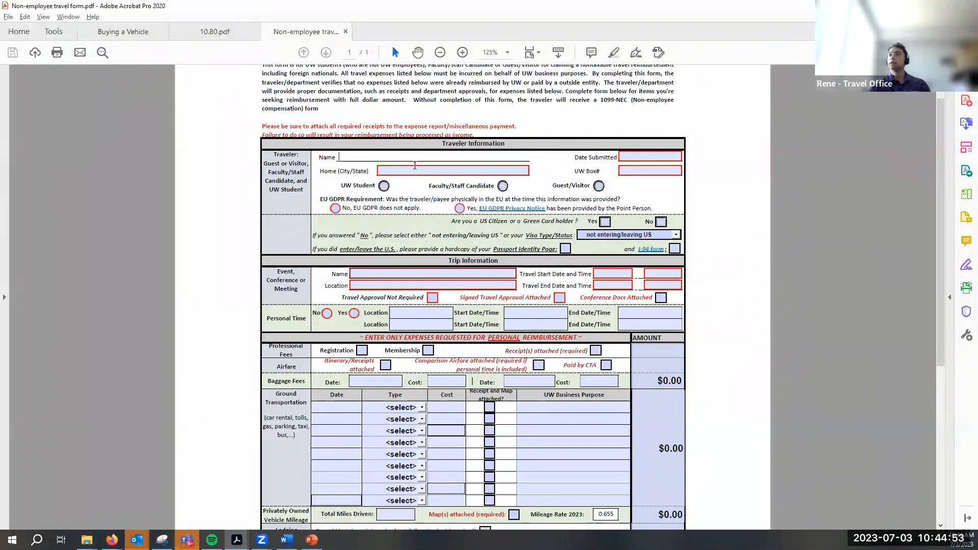
{"action": "left_click", "coordinate": [653, 171]}
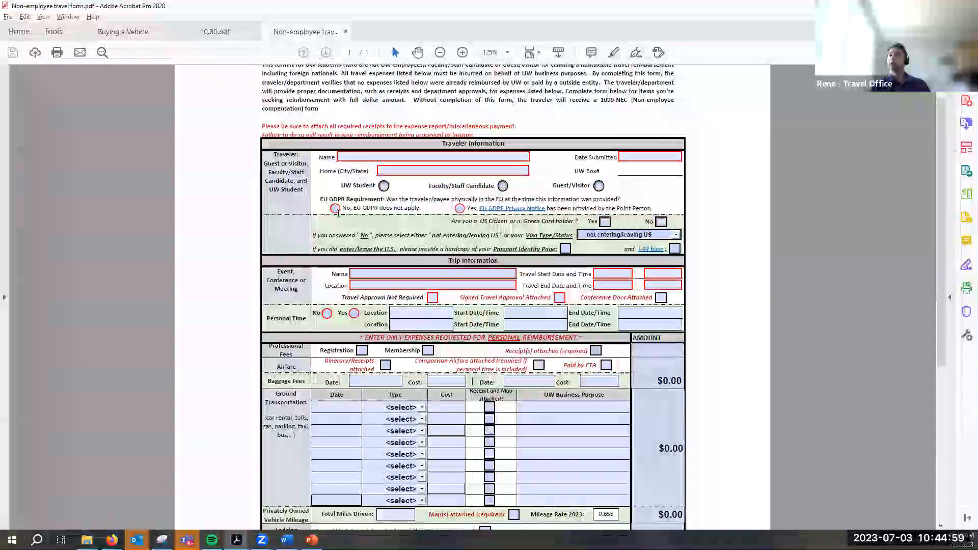
{"action": "left_click", "coordinate": [360, 198]}
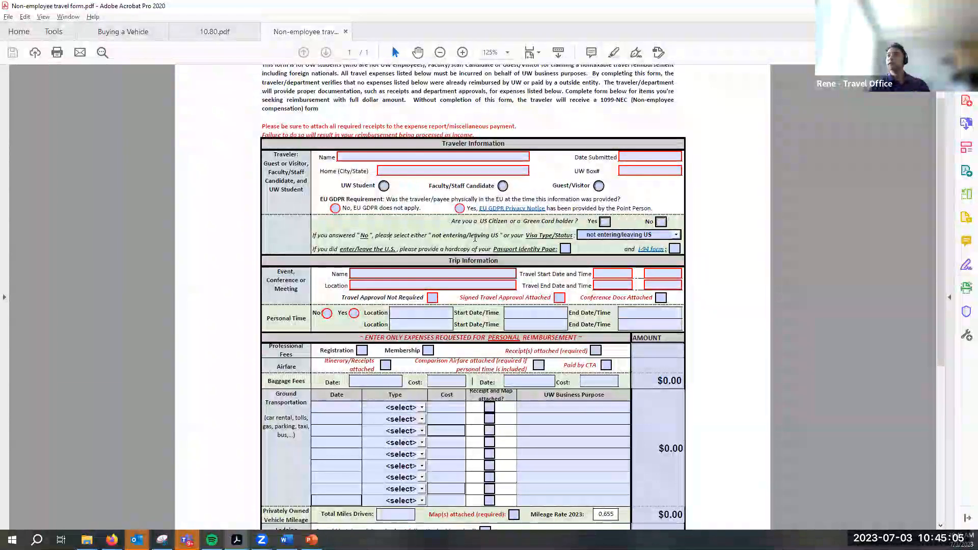
{"action": "scroll", "coordinate": [475, 238], "scroll_direction": "down", "scroll_amount": 3}
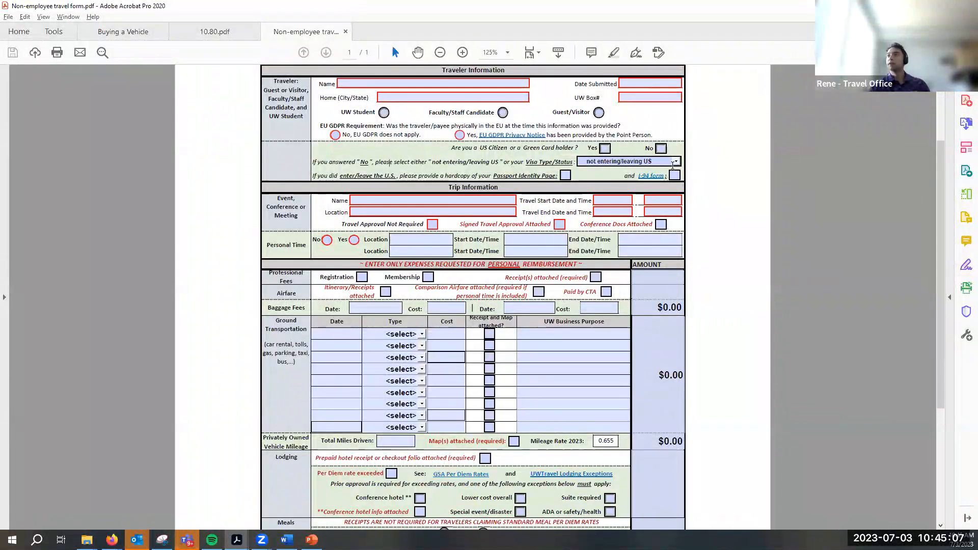
{"action": "left_click", "coordinate": [675, 162]}
{"action": "left_click", "coordinate": [730, 173]}
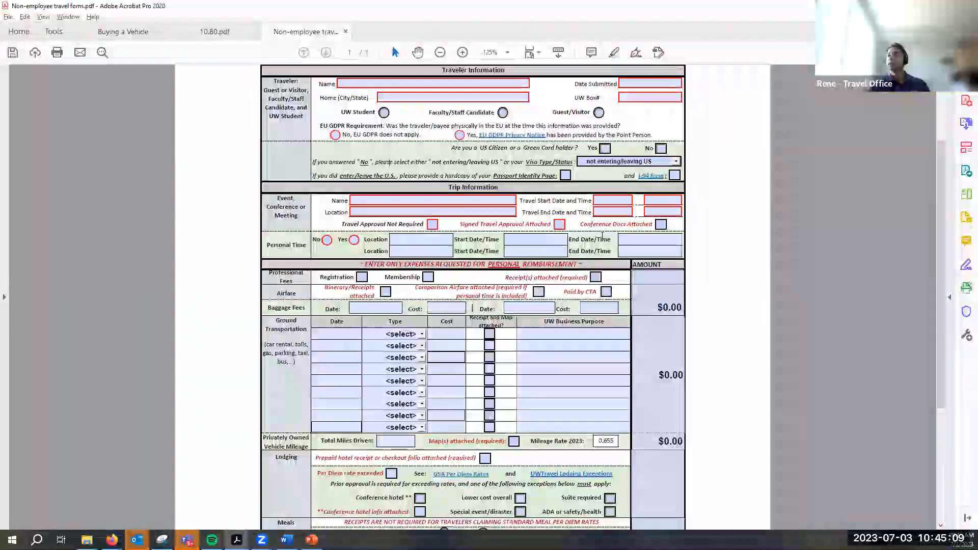
{"action": "scroll", "coordinate": [378, 206], "scroll_direction": "down", "scroll_amount": 1}
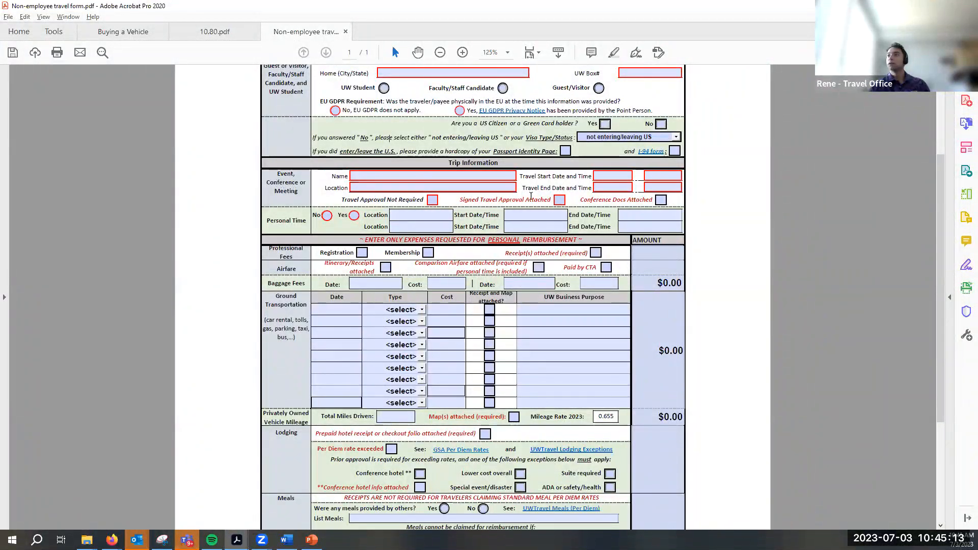
{"action": "scroll", "coordinate": [476, 270], "scroll_direction": "down", "scroll_amount": 5}
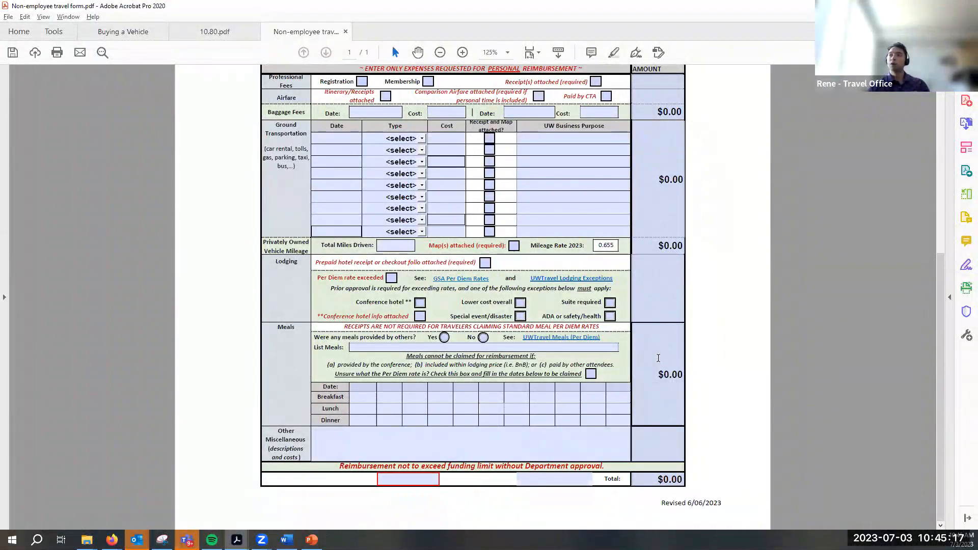
{"action": "scroll", "coordinate": [658, 358], "scroll_direction": "up", "scroll_amount": 5}
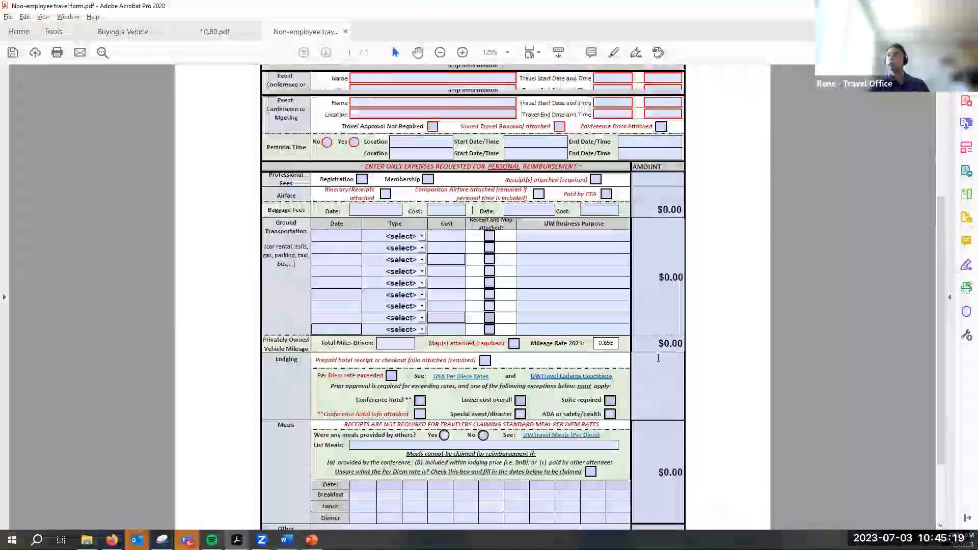
{"action": "scroll", "coordinate": [419, 383], "scroll_direction": "down", "scroll_amount": 1}
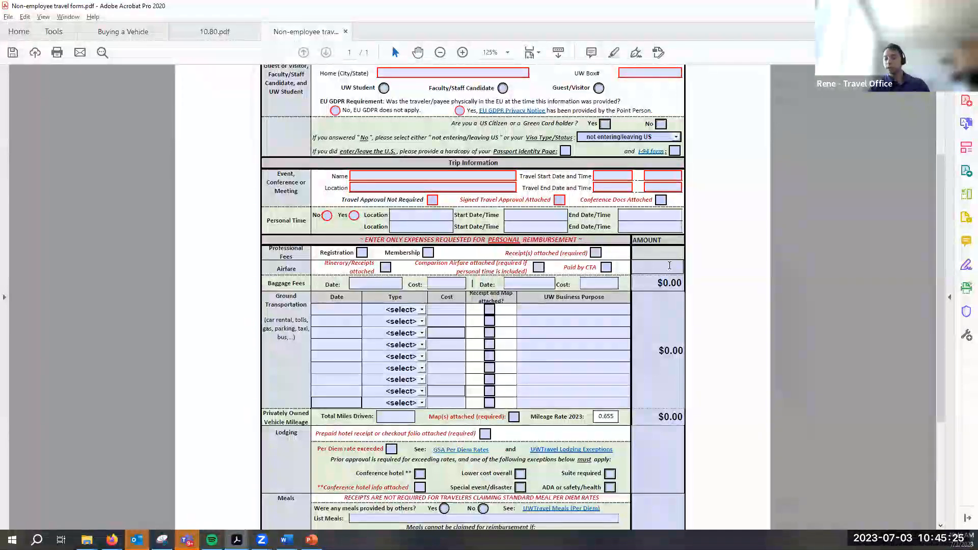
Enter 100 for Professional Fees and 50 for Airfare, then confirm the Total reads 150
{"action": "type", "text": "100"}
{"action": "left_click", "coordinate": [669, 265]}
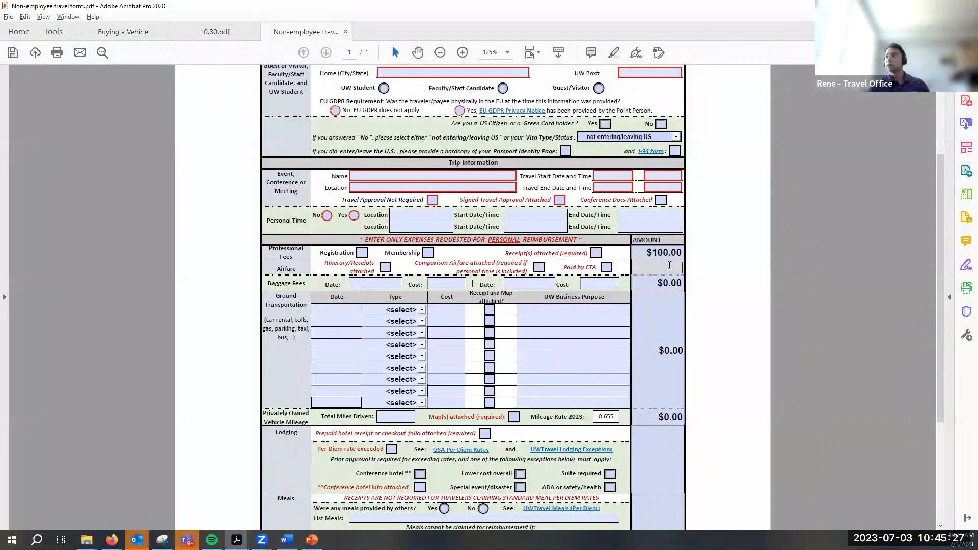
{"action": "type", "text": "50"}
{"action": "left_click", "coordinate": [672, 283]}
{"action": "type", "text": "50"}
{"action": "scroll", "coordinate": [662, 357], "scroll_direction": "down", "scroll_amount": 5}
{"action": "left_click", "coordinate": [659, 479]}
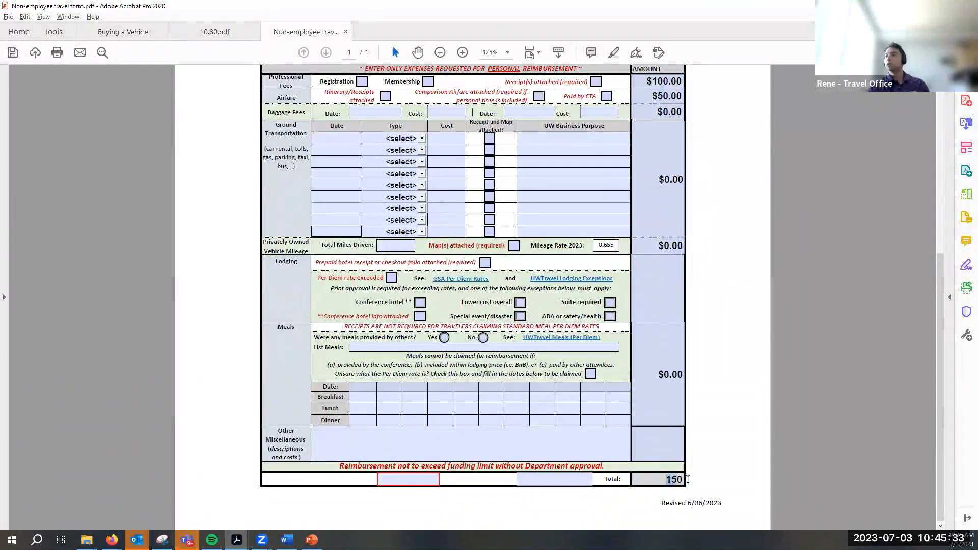
{"action": "left_click", "coordinate": [442, 328]}
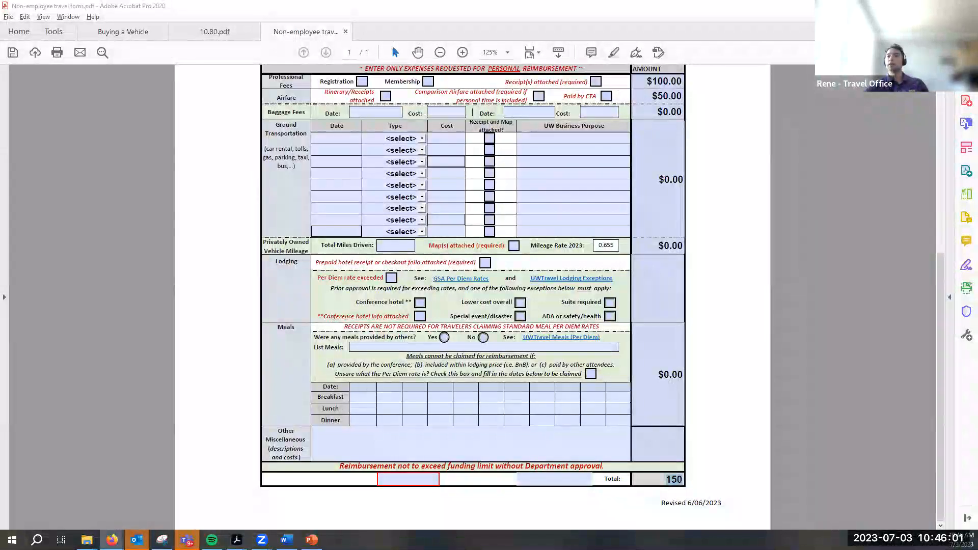
{"action": "left_click", "coordinate": [185, 493]}
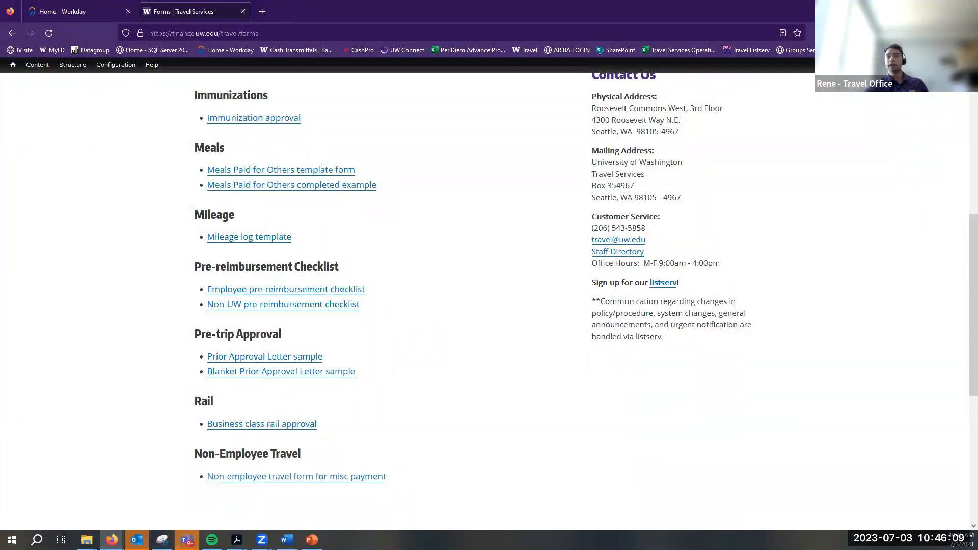
{"action": "scroll", "coordinate": [321, 388], "scroll_direction": "down", "scroll_amount": 6}
{"action": "scroll", "coordinate": [321, 389], "scroll_direction": "up", "scroll_amount": 10}
{"action": "scroll", "coordinate": [320, 388], "scroll_direction": "down", "scroll_amount": 5}
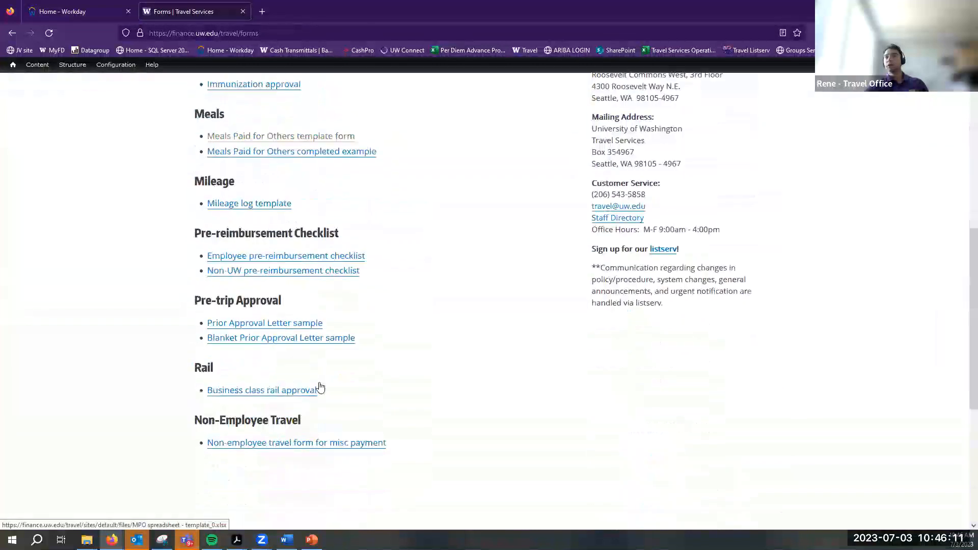
{"action": "scroll", "coordinate": [320, 388], "scroll_direction": "down", "scroll_amount": 1}
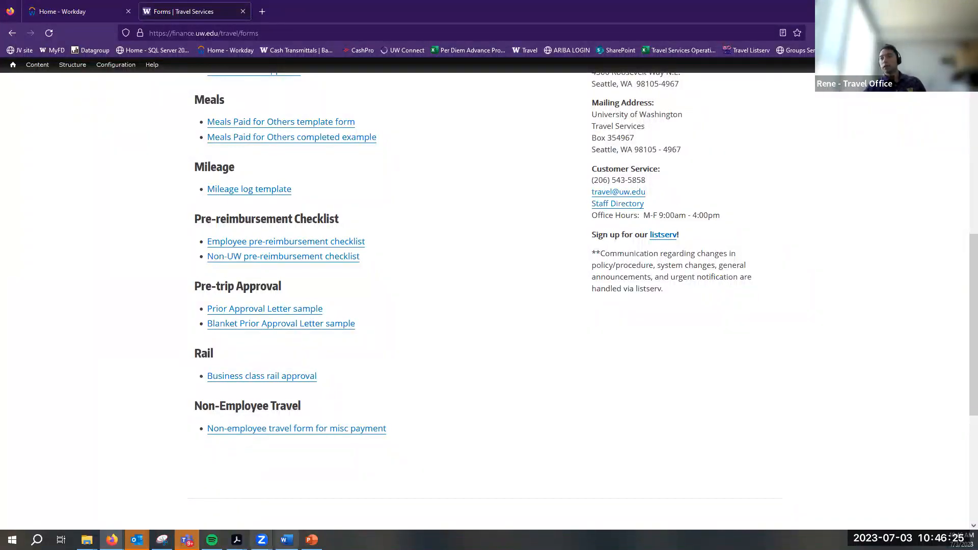
{"action": "mouse_move", "coordinate": [236, 539]}
{"action": "left_click", "coordinate": [312, 482]}
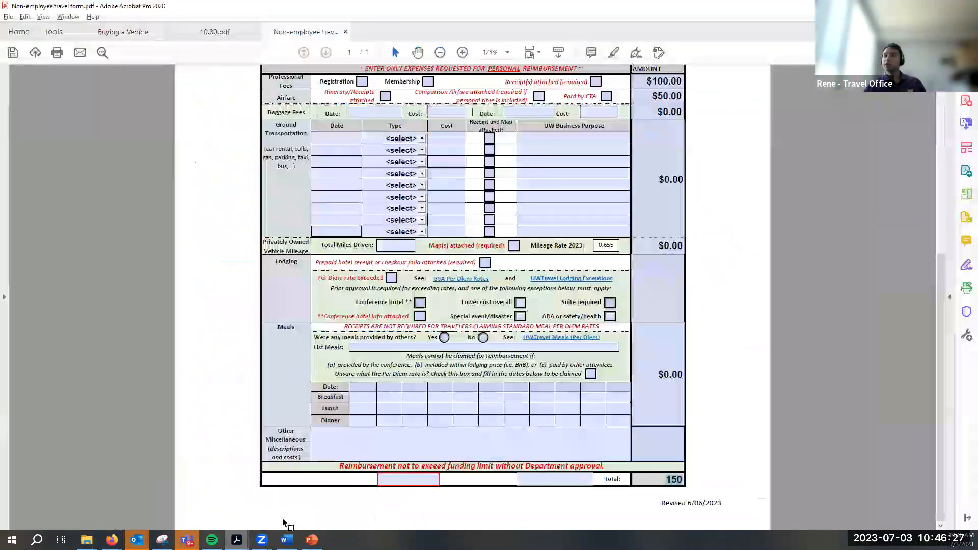
Commit the Total as $150.00 and switch back to the Firefox travel Forms page
{"action": "left_click", "coordinate": [516, 442]}
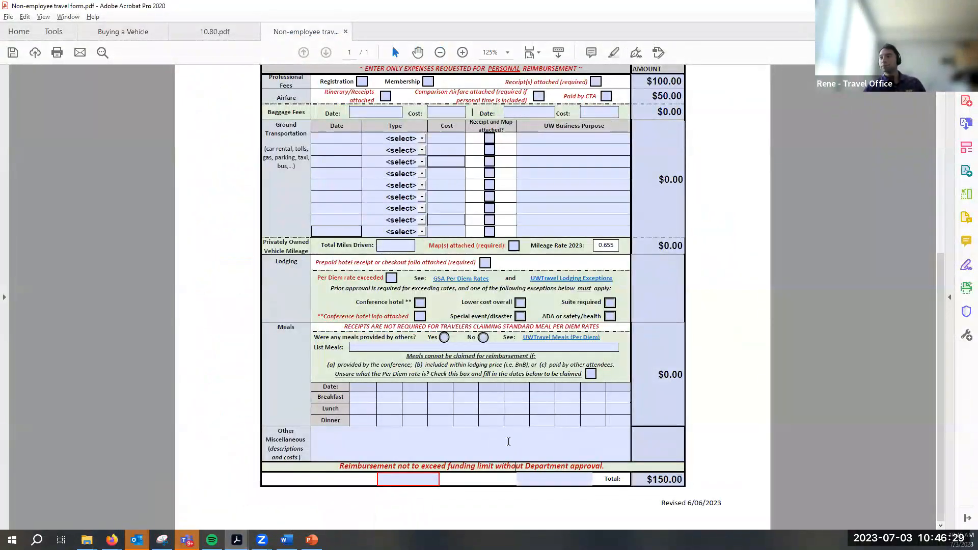
{"action": "left_click", "coordinate": [448, 410]}
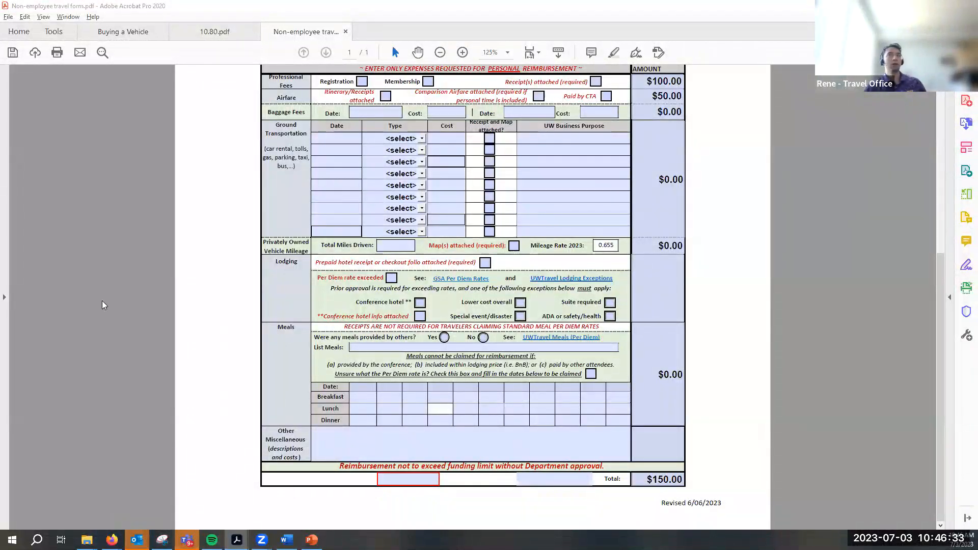
{"action": "scroll", "coordinate": [637, 273], "scroll_direction": "up", "scroll_amount": 5}
{"action": "scroll", "coordinate": [579, 390], "scroll_direction": "down", "scroll_amount": 5}
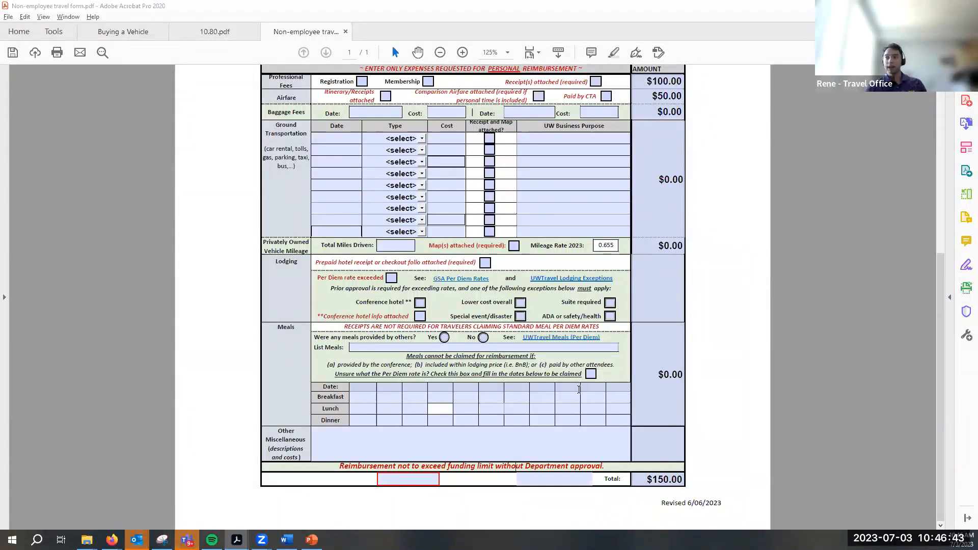
{"action": "key", "text": "alt+Tab"}
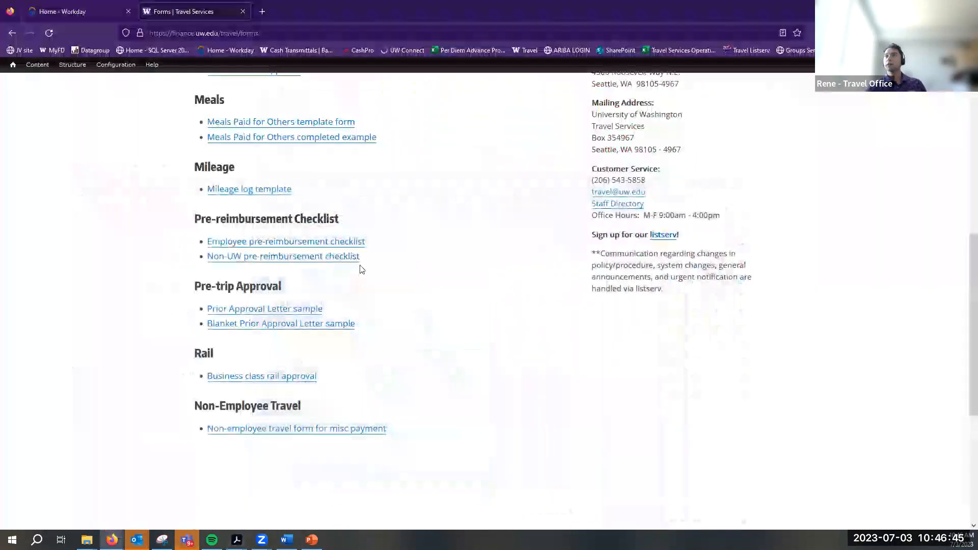
Search 'create miscelle' from Workday Home and launch Create Miscellaneous Payment Request
{"action": "left_click", "coordinate": [81, 11]}
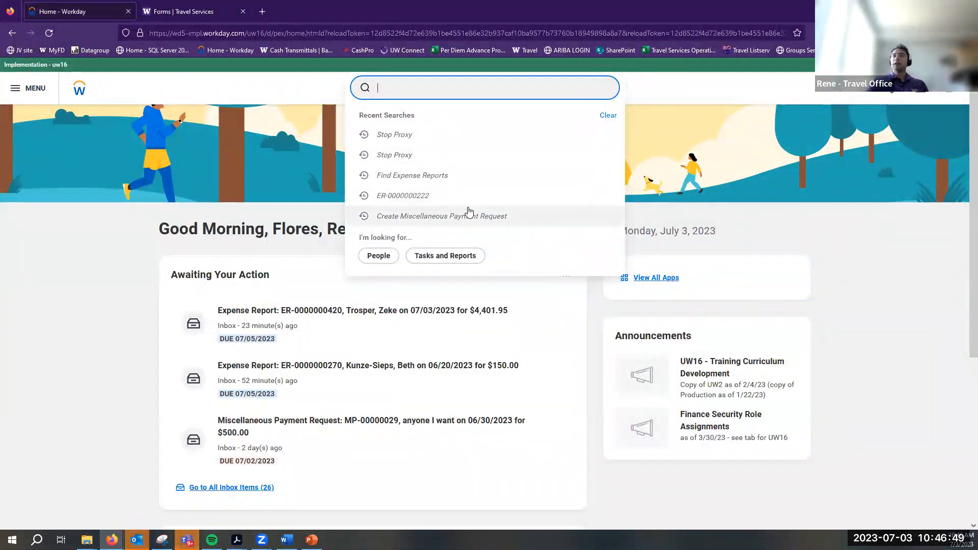
{"action": "type", "text": "create misce"}
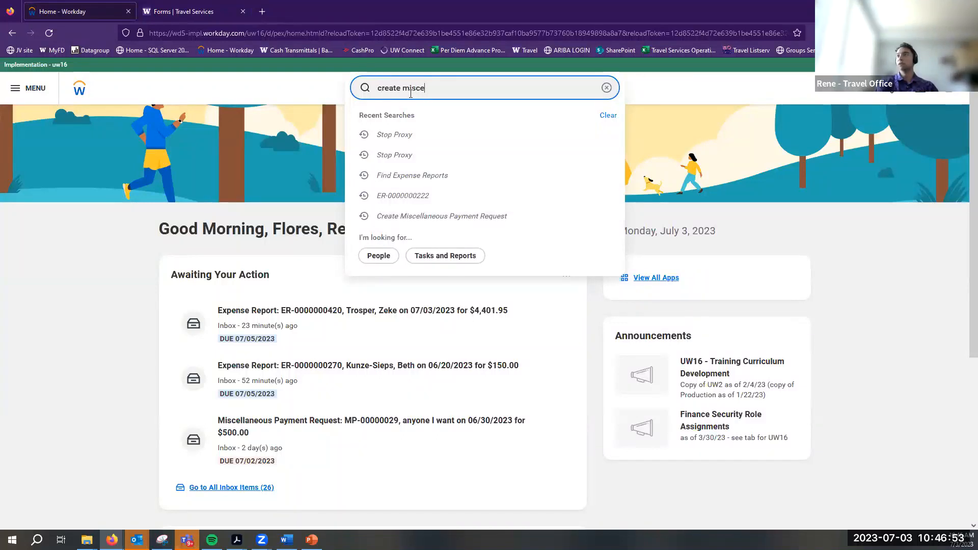
{"action": "type", "text": "lle"}
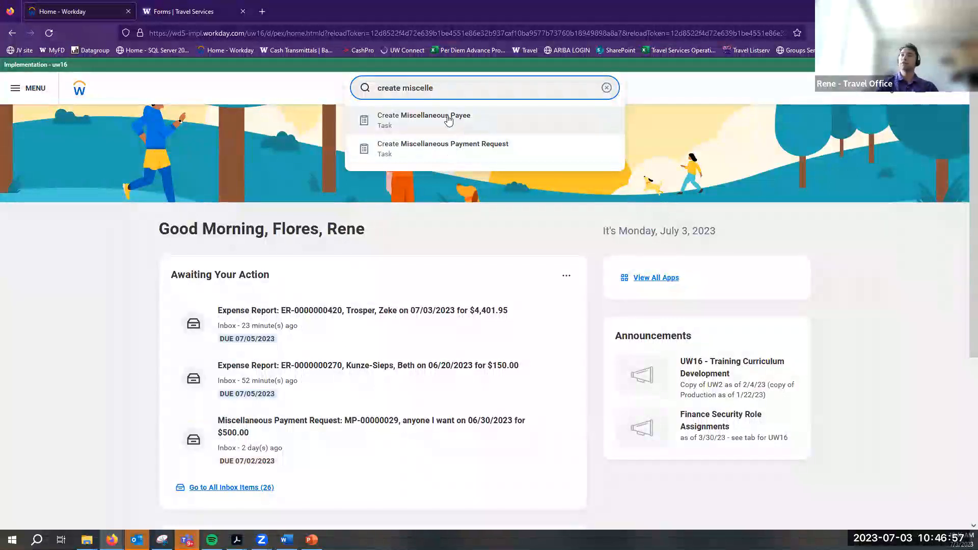
{"action": "left_click", "coordinate": [437, 149]}
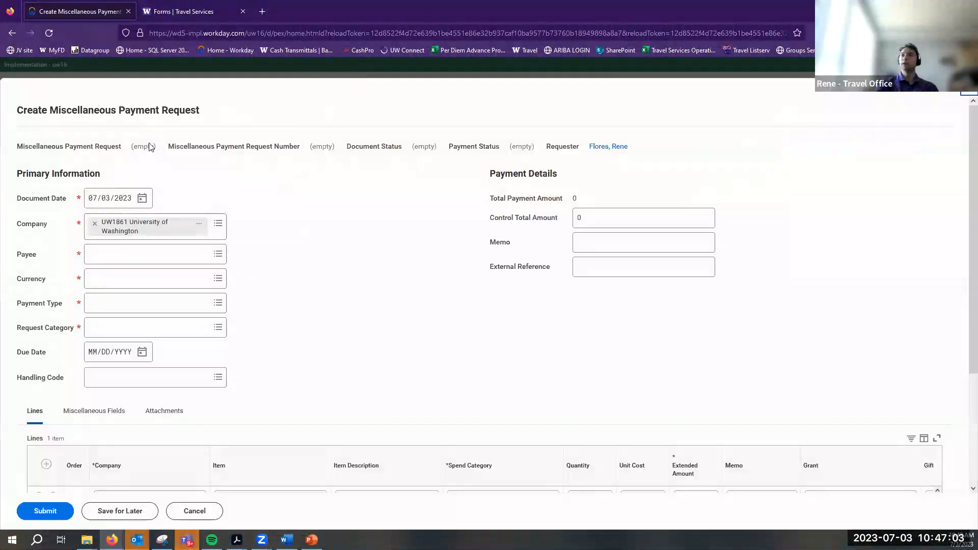
Open the Payee field's choices and dismiss them without picking a payee
{"action": "scroll", "coordinate": [639, 263], "scroll_direction": "down", "scroll_amount": 3}
{"action": "scroll", "coordinate": [492, 305], "scroll_direction": "up", "scroll_amount": 3}
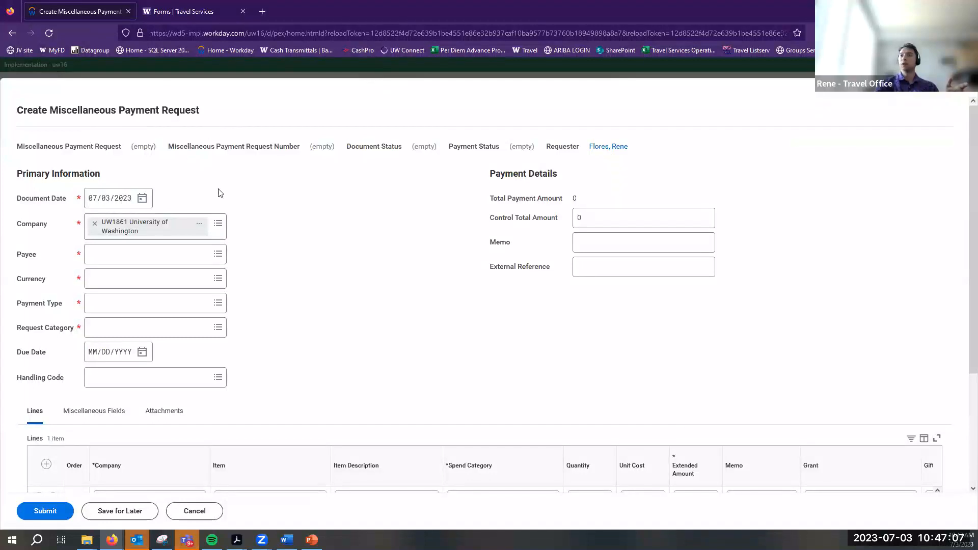
{"action": "left_click", "coordinate": [210, 254]}
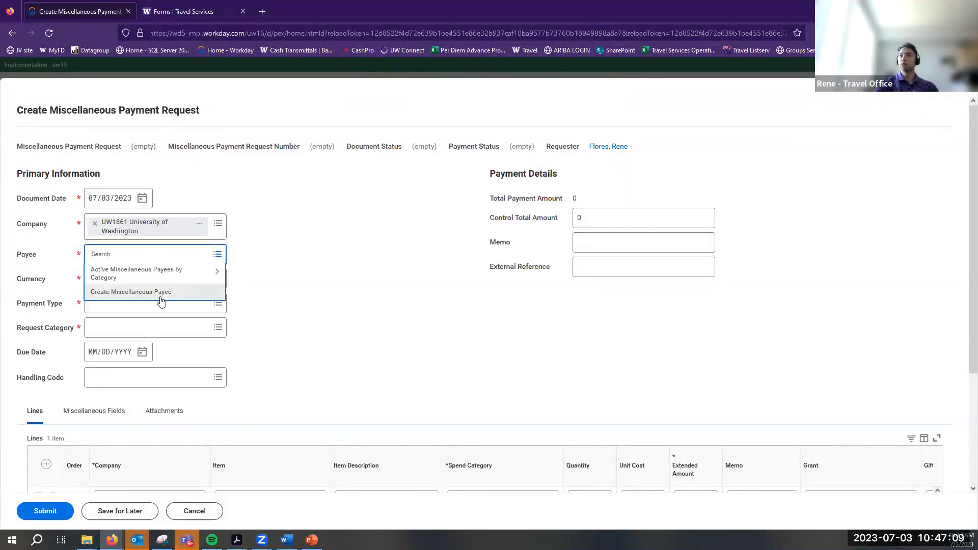
{"action": "left_click", "coordinate": [580, 310]}
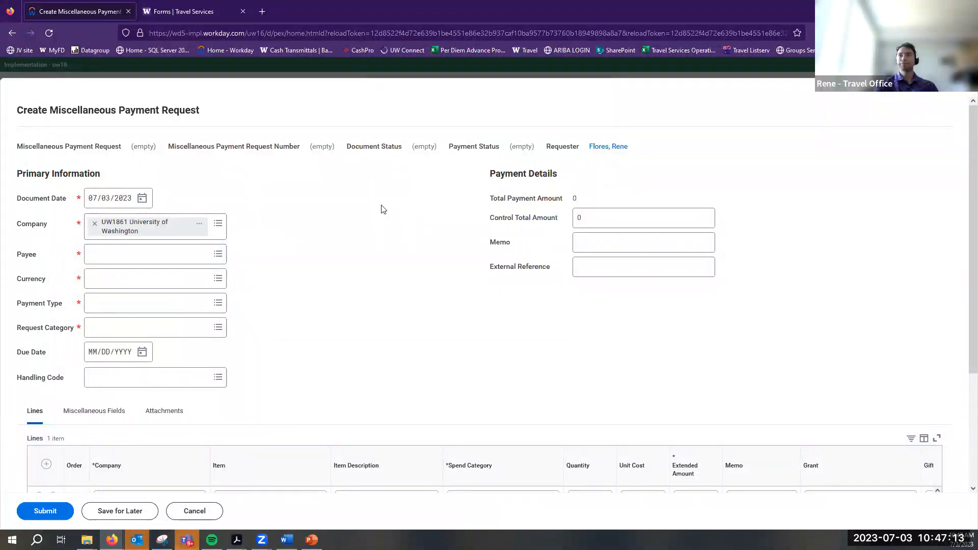
Scroll through the payment request, then bring the Acrobat travel form PDF forward
{"action": "scroll", "coordinate": [357, 132], "scroll_direction": "down", "scroll_amount": 3}
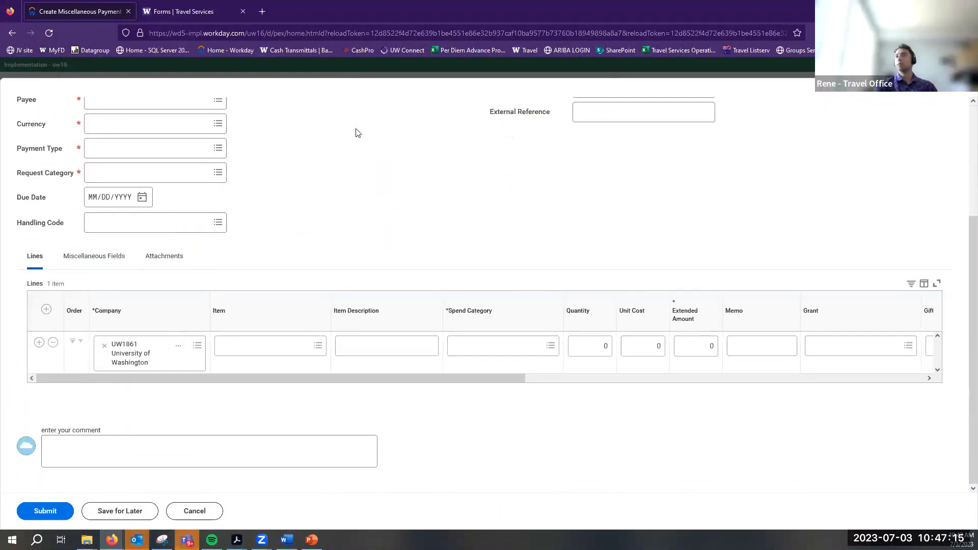
{"action": "scroll", "coordinate": [356, 132], "scroll_direction": "up", "scroll_amount": 2}
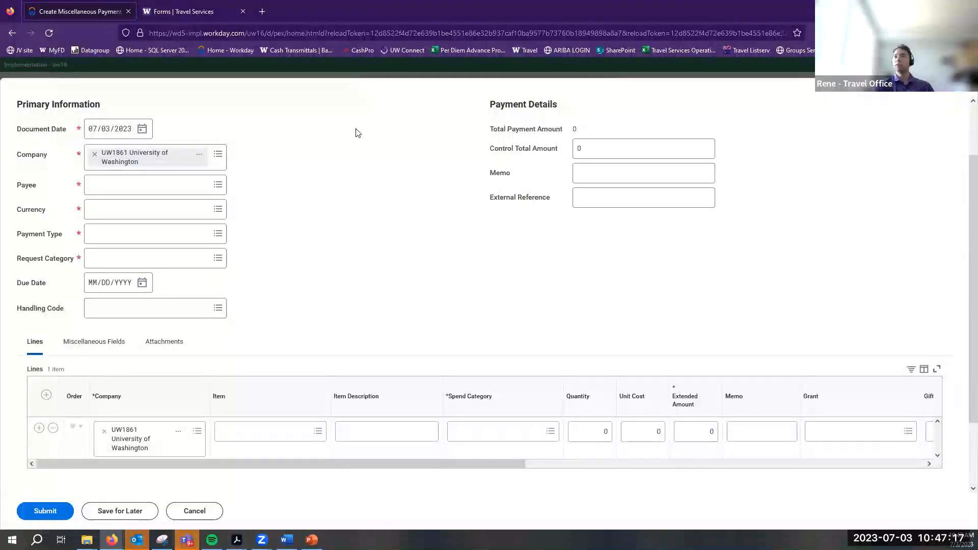
{"action": "scroll", "coordinate": [509, 269], "scroll_direction": "up", "scroll_amount": 2}
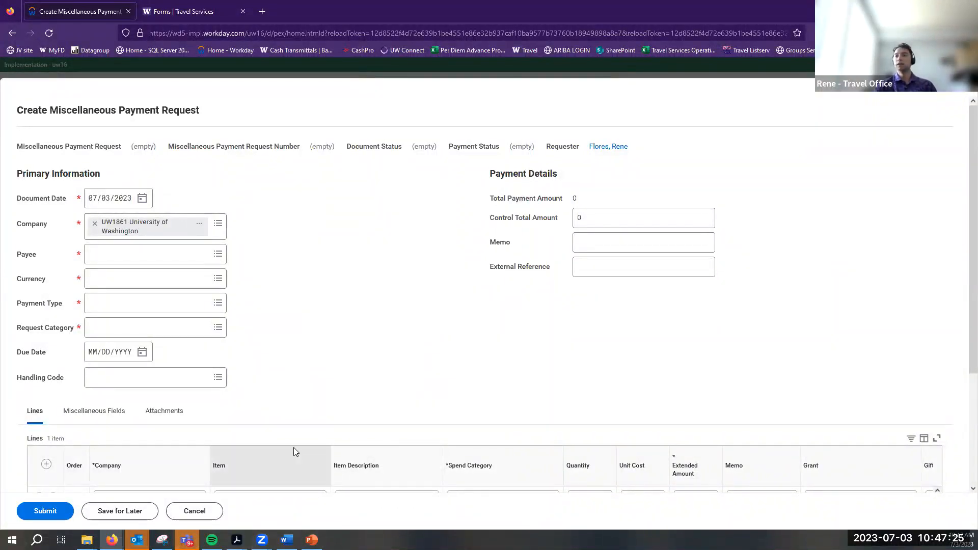
{"action": "scroll", "coordinate": [293, 447], "scroll_direction": "down", "scroll_amount": 3}
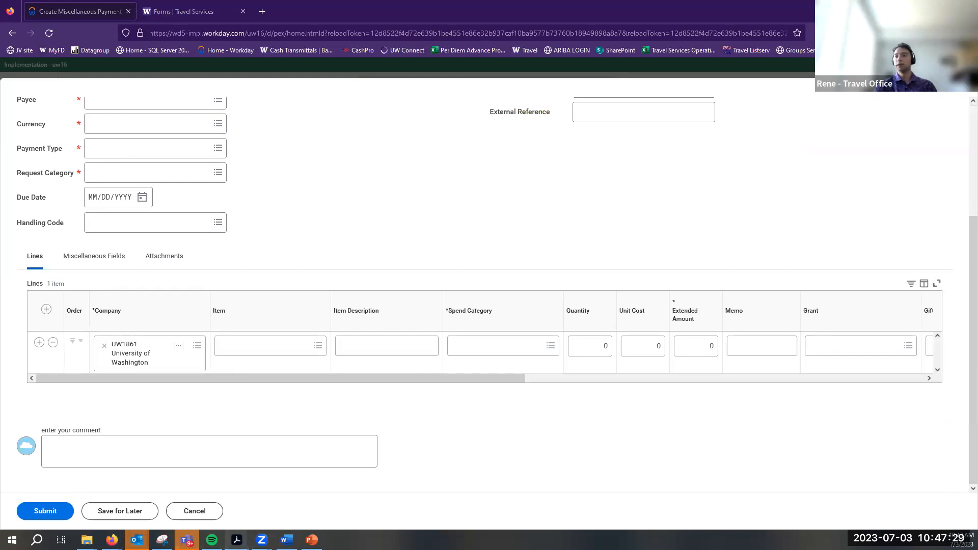
{"action": "mouse_move", "coordinate": [236, 539]}
{"action": "left_click", "coordinate": [313, 510]}
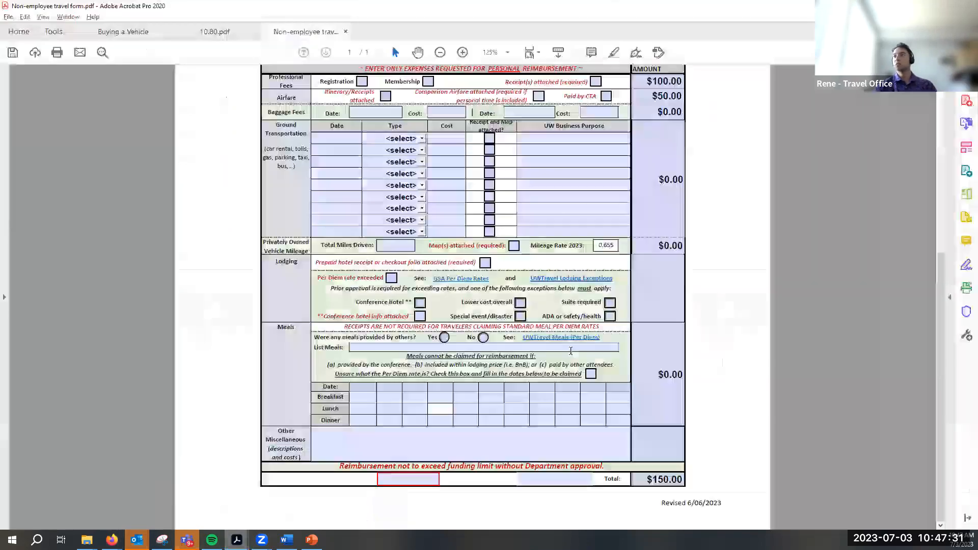
Review the PDF's amounts, then switch to the Workday request and scroll to its top
{"action": "scroll", "coordinate": [574, 350], "scroll_direction": "up", "scroll_amount": 3}
{"action": "scroll", "coordinate": [575, 350], "scroll_direction": "up", "scroll_amount": 5}
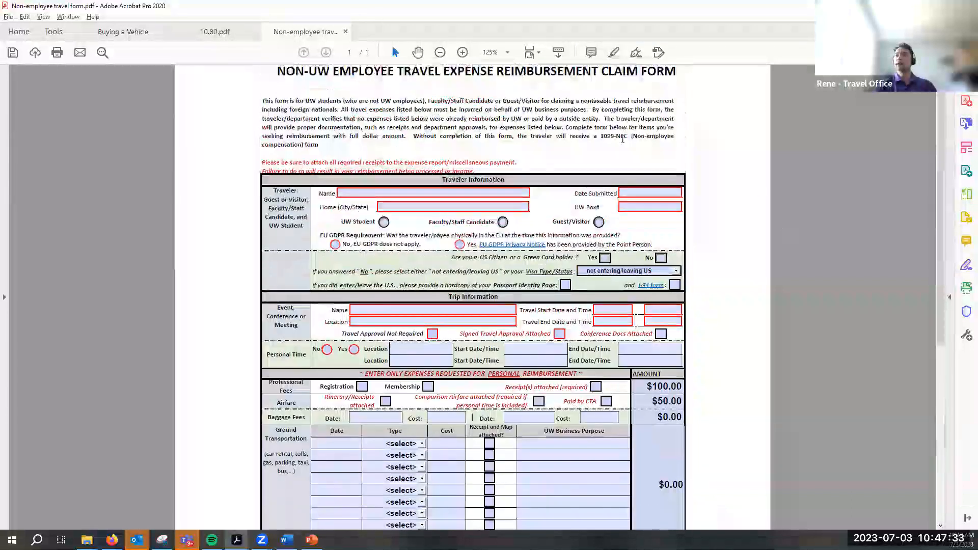
{"action": "scroll", "coordinate": [492, 356], "scroll_direction": "down", "scroll_amount": 7}
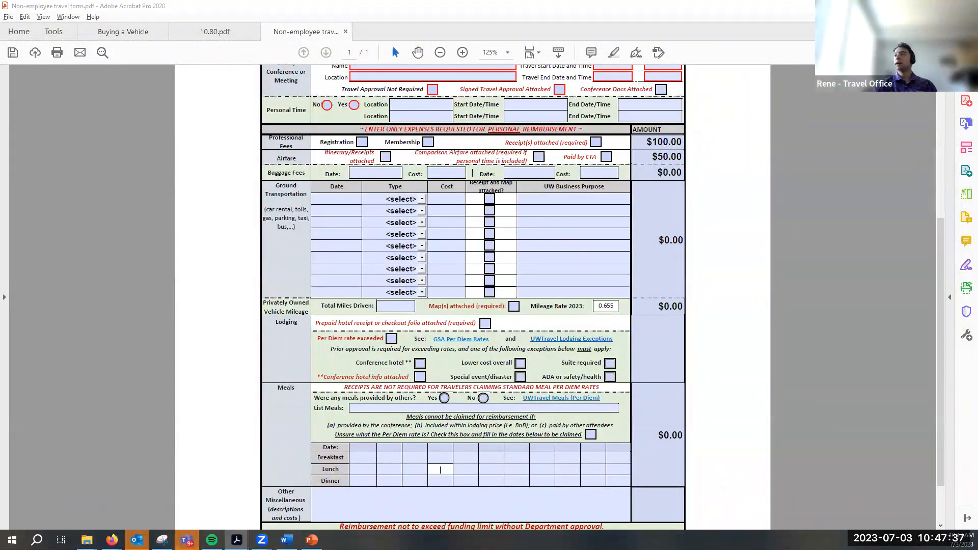
{"action": "key", "text": "alt+Tab"}
{"action": "scroll", "coordinate": [389, 227], "scroll_direction": "up", "scroll_amount": 3}
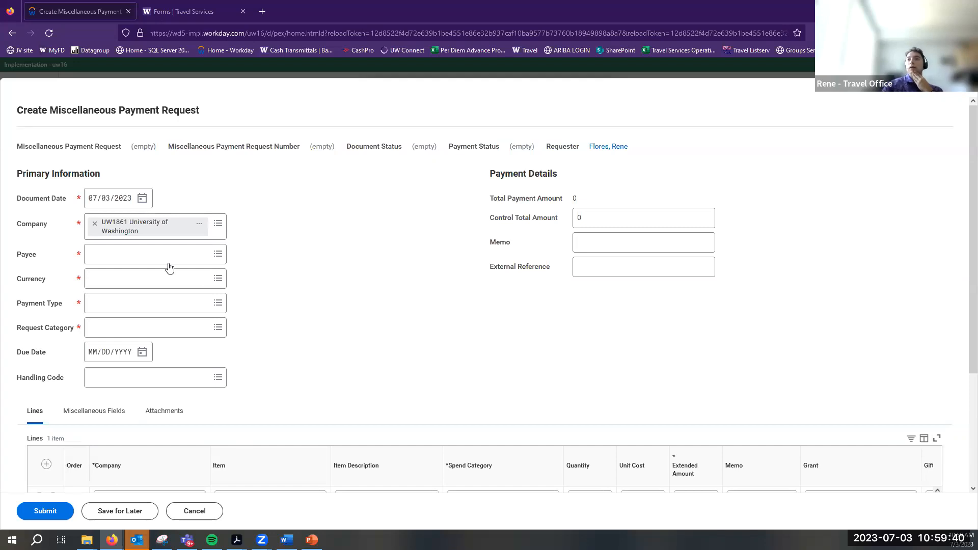
{"action": "scroll", "coordinate": [340, 388], "scroll_direction": "down", "scroll_amount": 3}
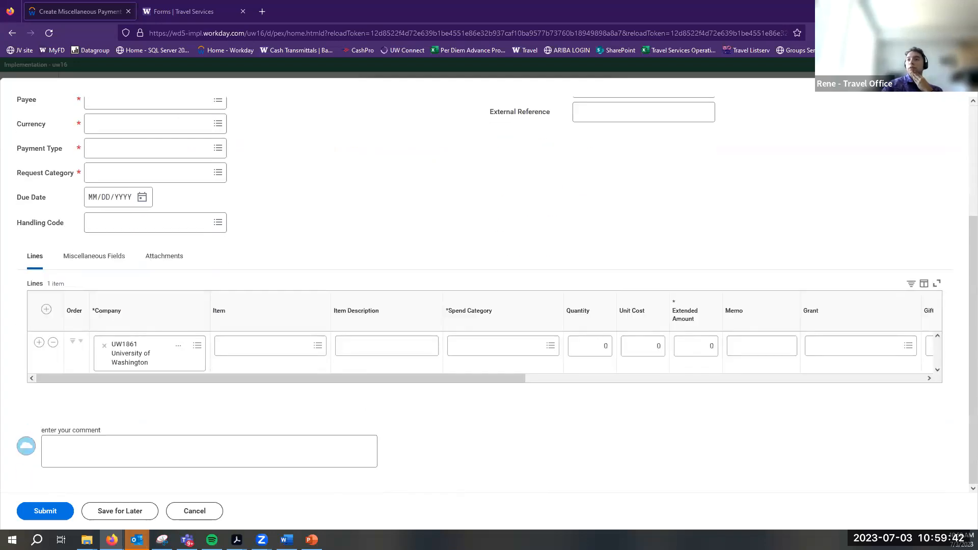
{"action": "mouse_move", "coordinate": [237, 539]}
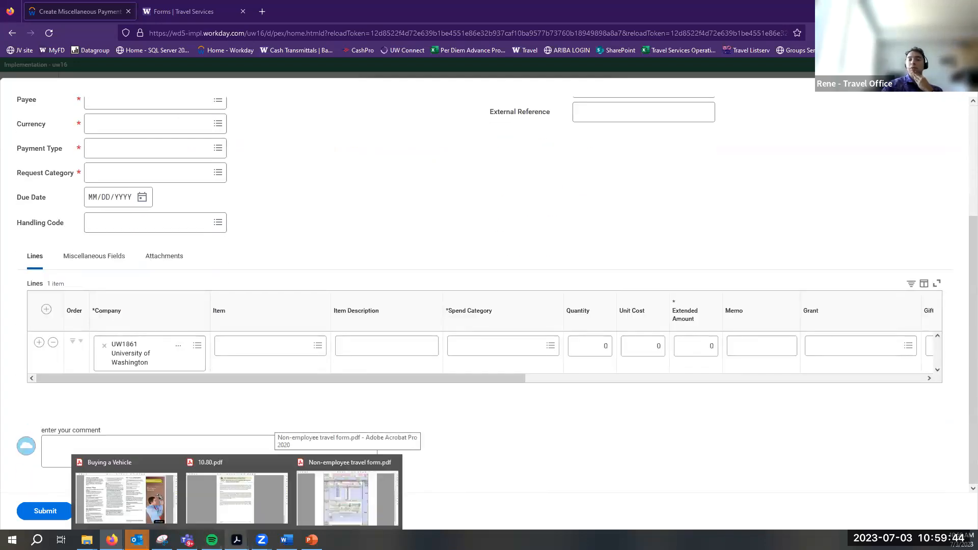
{"action": "left_click", "coordinate": [355, 489]}
{"action": "scroll", "coordinate": [326, 204], "scroll_direction": "up", "scroll_amount": 5}
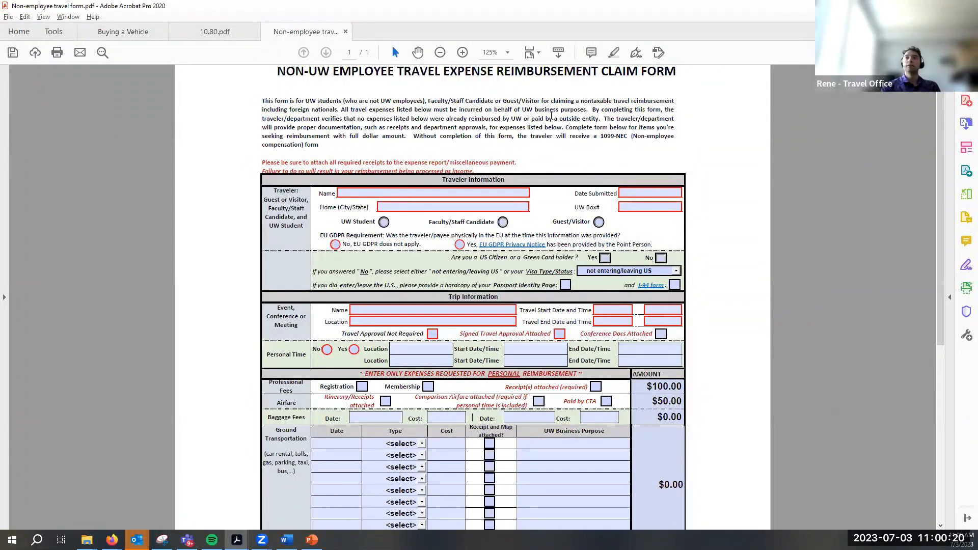
{"action": "scroll", "coordinate": [431, 227], "scroll_direction": "down", "scroll_amount": 3}
{"action": "scroll", "coordinate": [431, 227], "scroll_direction": "down", "scroll_amount": 3}
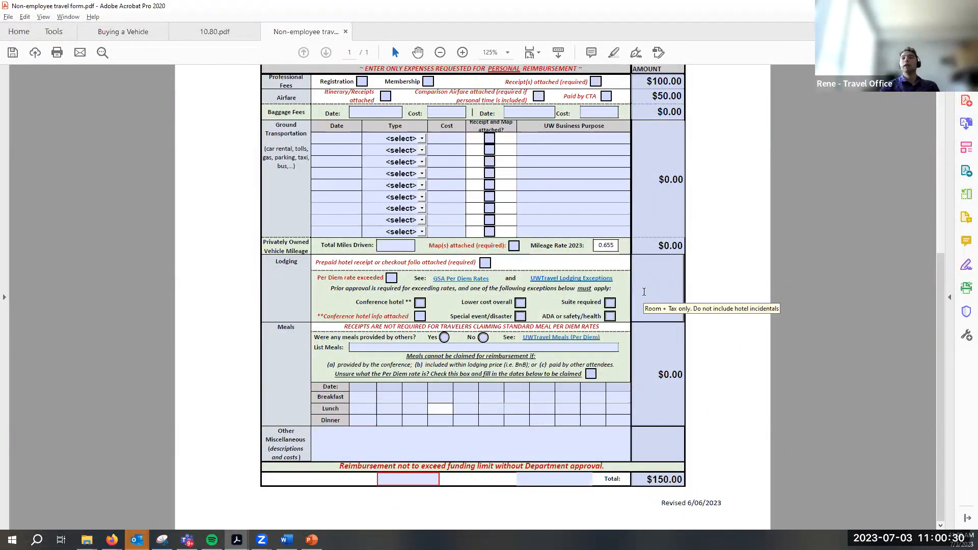
{"action": "scroll", "coordinate": [455, 335], "scroll_direction": "up", "scroll_amount": 5}
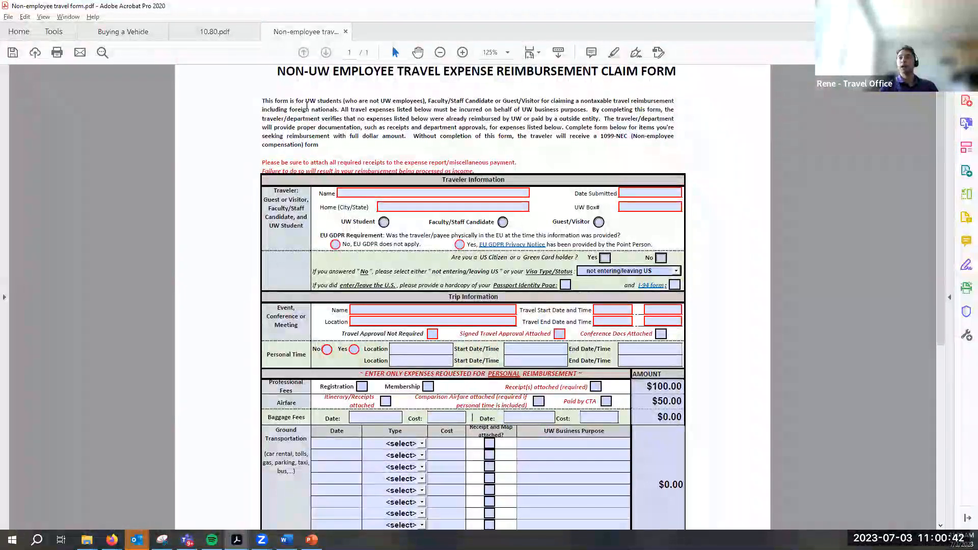
{"action": "scroll", "coordinate": [666, 212], "scroll_direction": "down", "scroll_amount": 3}
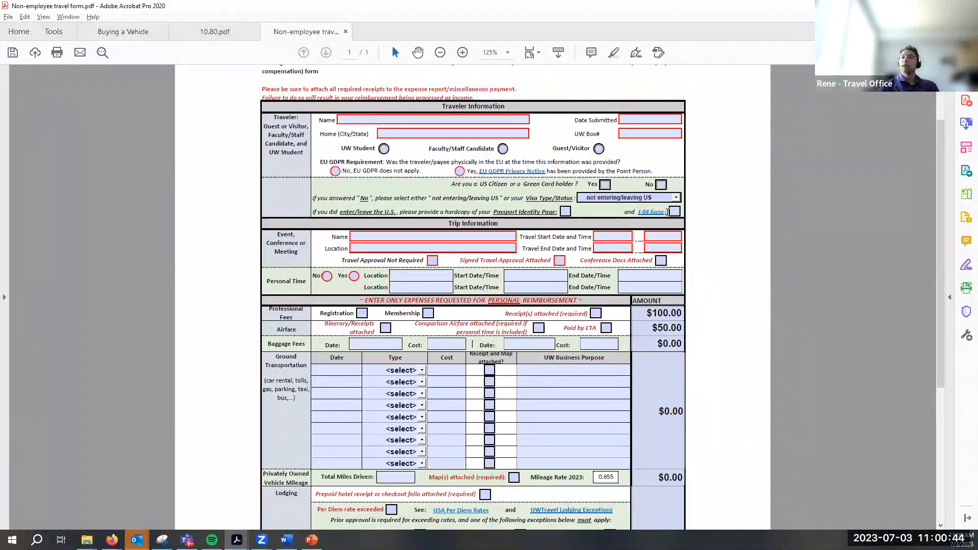
Delete the Professional Fees and Airfare amounts on the PDF, then switch back to Workday
{"action": "left_click", "coordinate": [677, 313]}
{"action": "key", "text": "BackSpace"}
{"action": "key", "text": "BackSpace"}
{"action": "key", "text": "BackSpace"}
{"action": "left_click", "coordinate": [678, 328]}
{"action": "key", "text": "BackSpace"}
{"action": "key", "text": "BackSpace"}
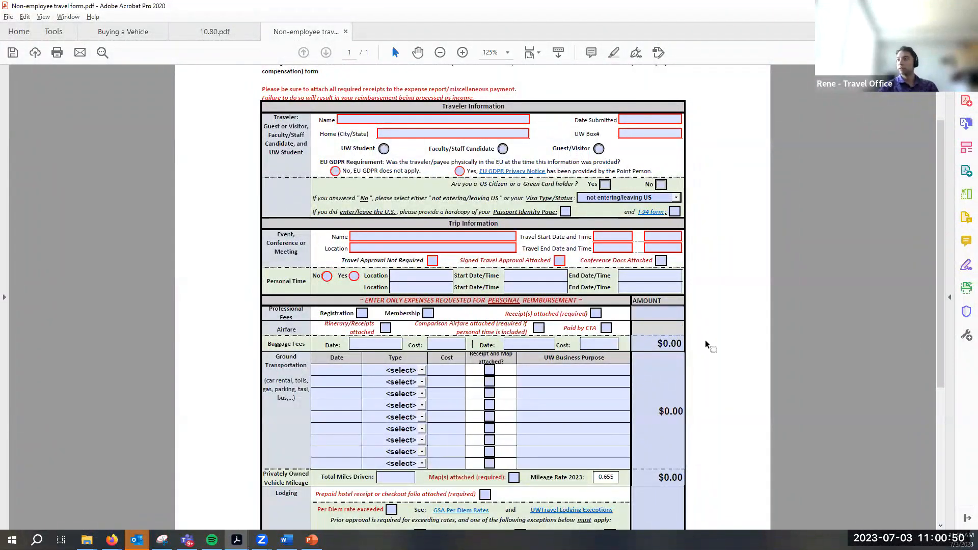
{"action": "scroll", "coordinate": [718, 377], "scroll_direction": "down", "scroll_amount": 5}
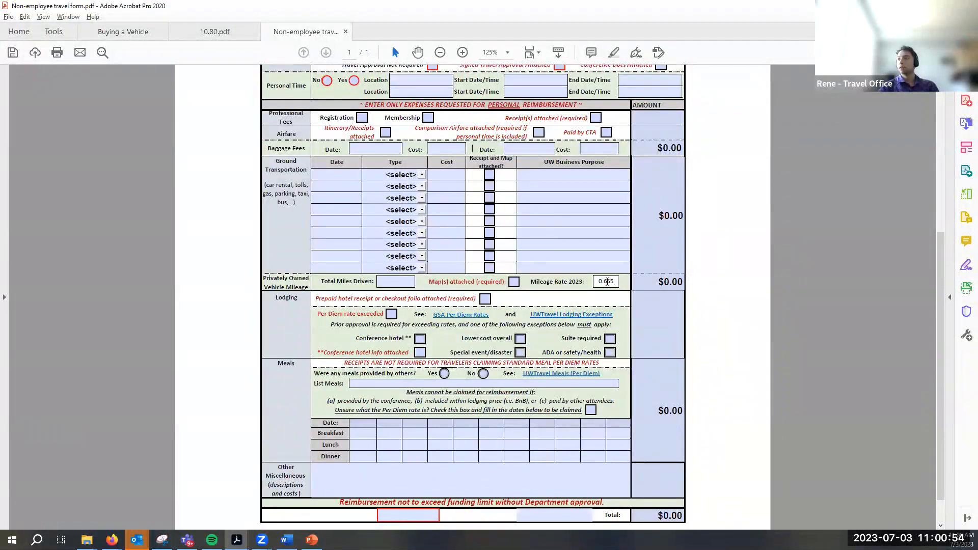
{"action": "scroll", "coordinate": [718, 290], "scroll_direction": "up", "scroll_amount": 4}
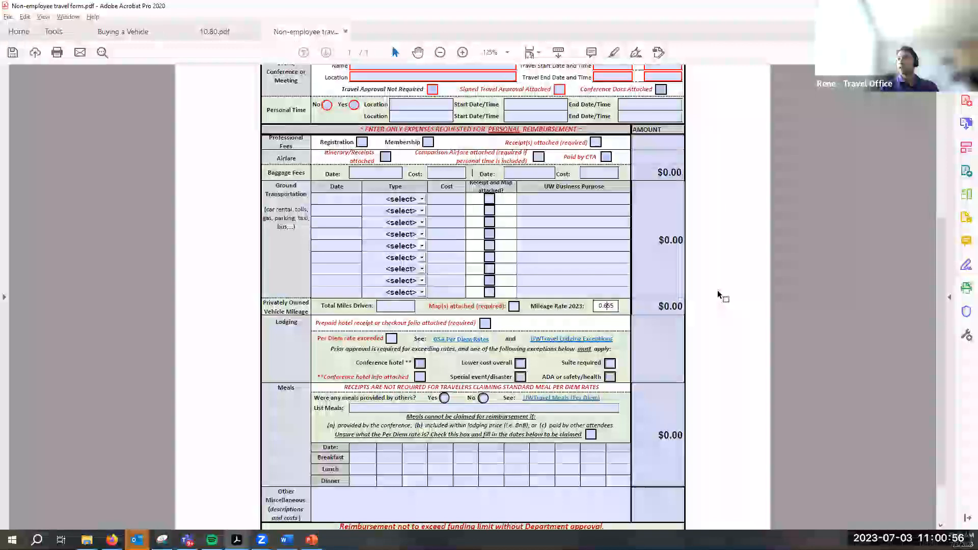
{"action": "scroll", "coordinate": [717, 294], "scroll_direction": "up", "scroll_amount": 2}
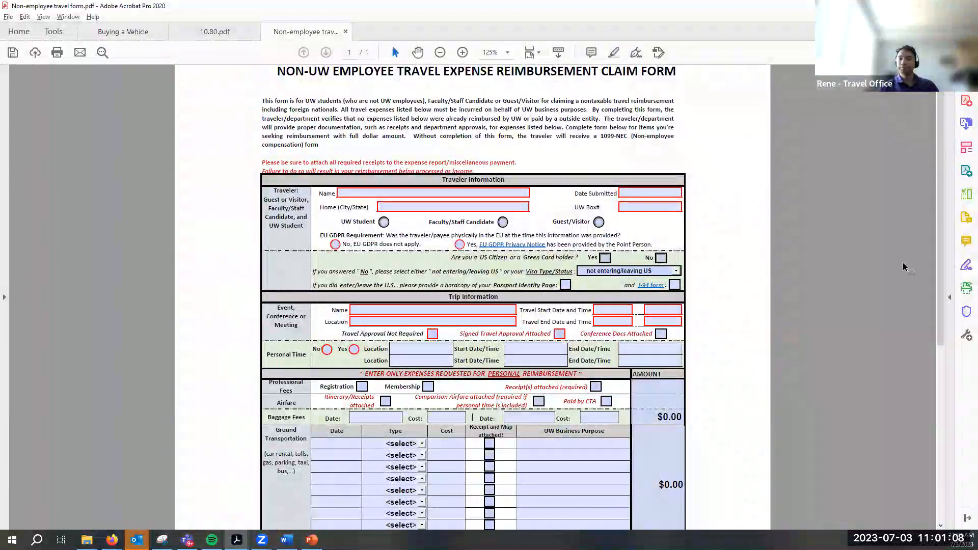
{"action": "key", "text": "alt+Tab"}
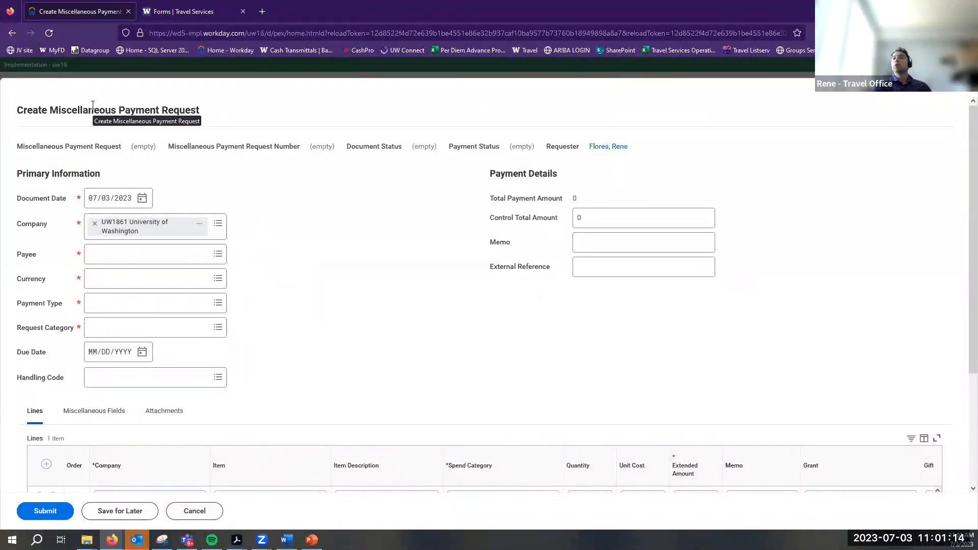
Choose Create Miscellaneous Payee from the Payee field's options
{"action": "left_click", "coordinate": [215, 261]}
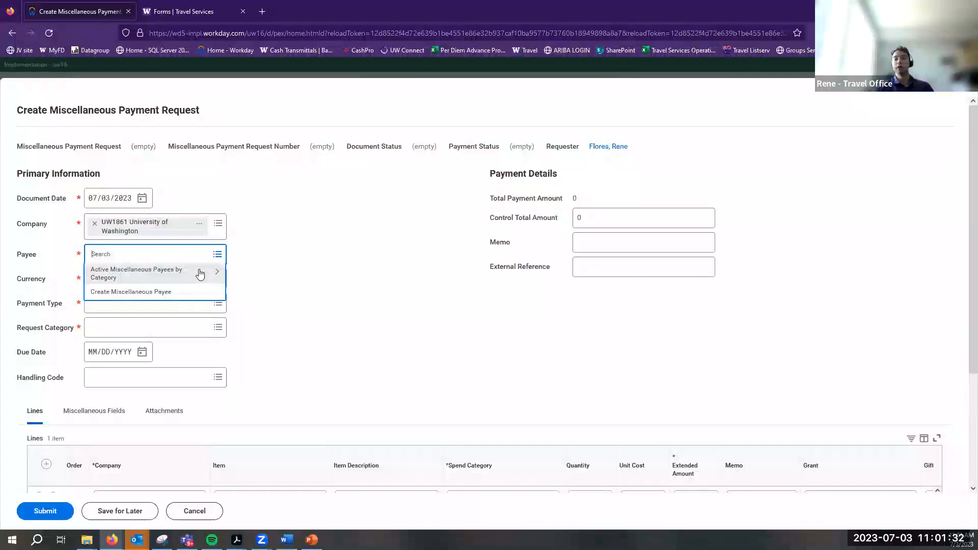
{"action": "left_click", "coordinate": [159, 294]}
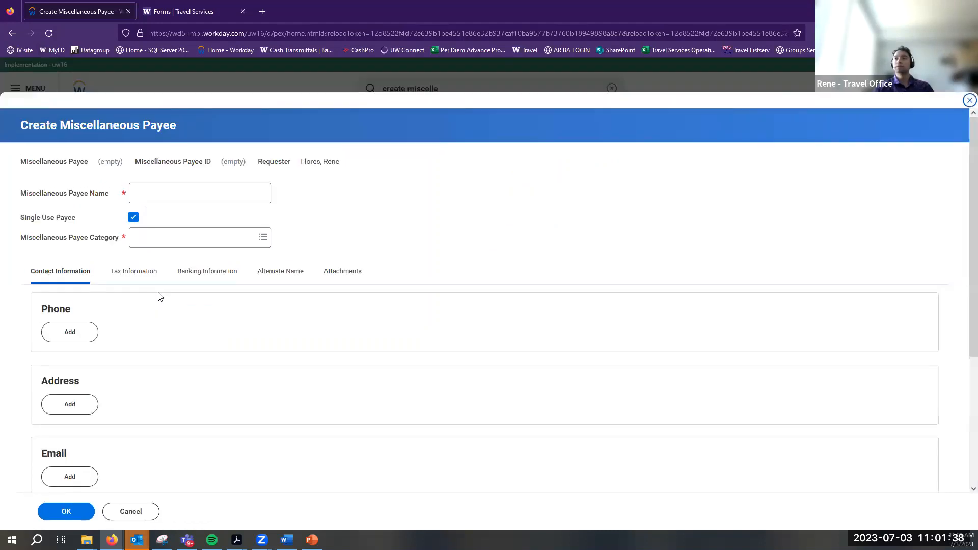
Enter the new payee's name in the Miscellaneous Payee Name field
{"action": "left_click", "coordinate": [154, 200]}
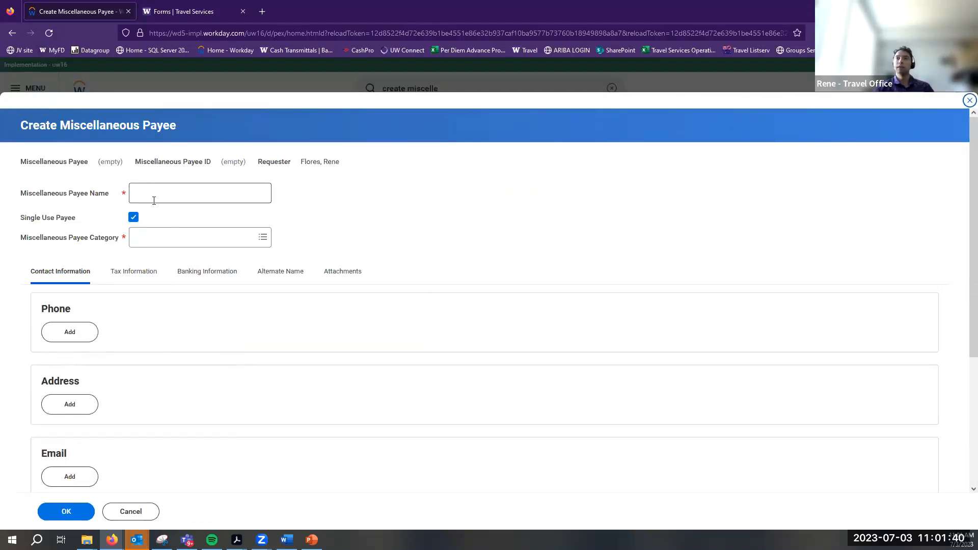
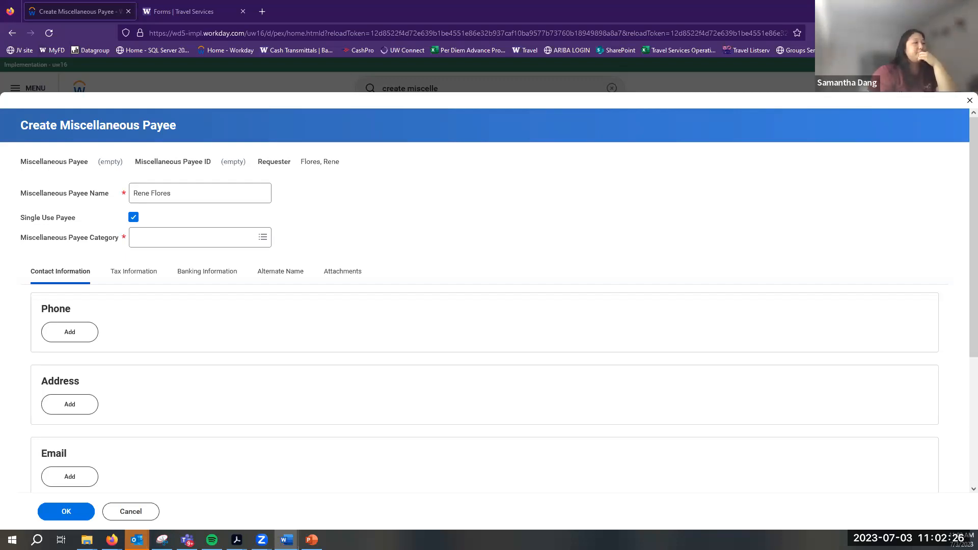
{"action": "key", "text": "alt+Tab"}
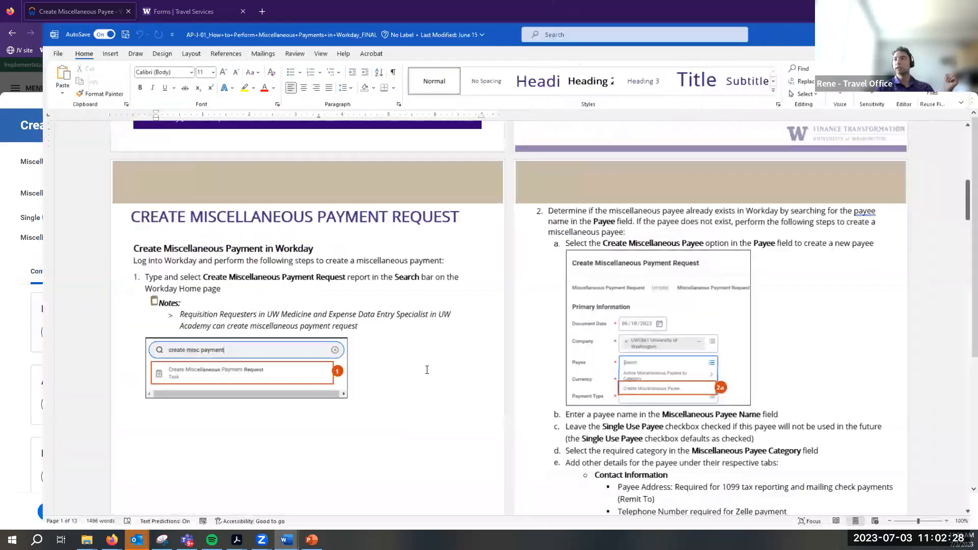
{"action": "scroll", "coordinate": [473, 363], "scroll_direction": "up", "scroll_amount": 5}
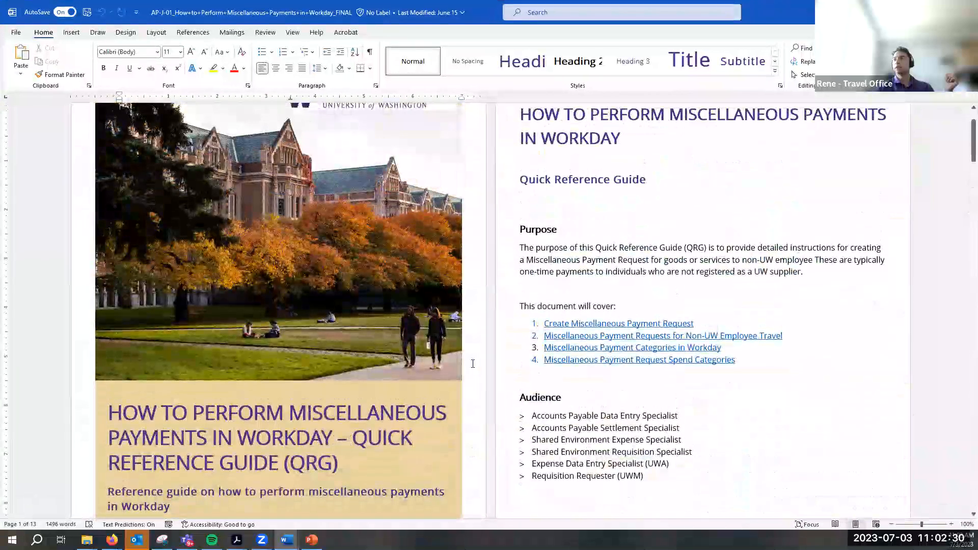
{"action": "scroll", "coordinate": [472, 363], "scroll_direction": "down", "scroll_amount": 15}
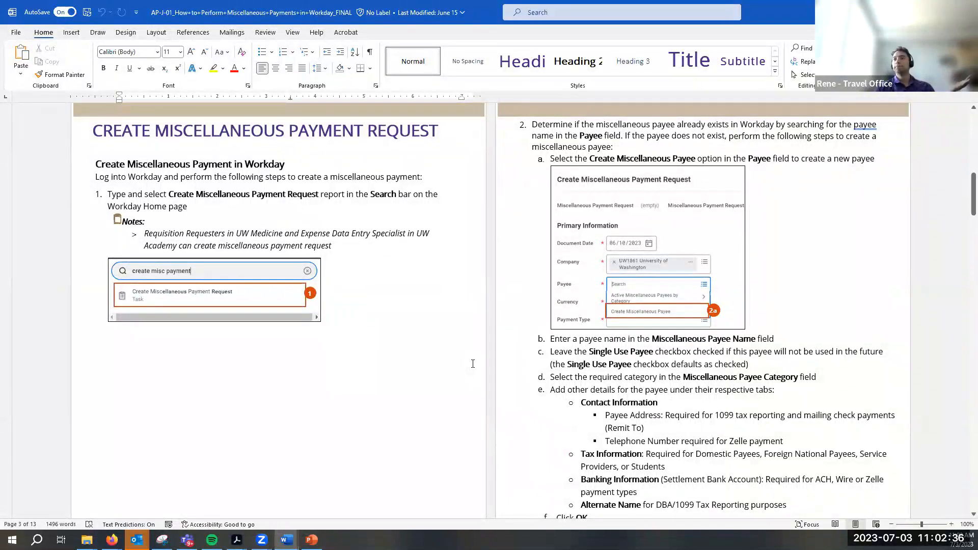
{"action": "scroll", "coordinate": [736, 440], "scroll_direction": "down", "scroll_amount": 6}
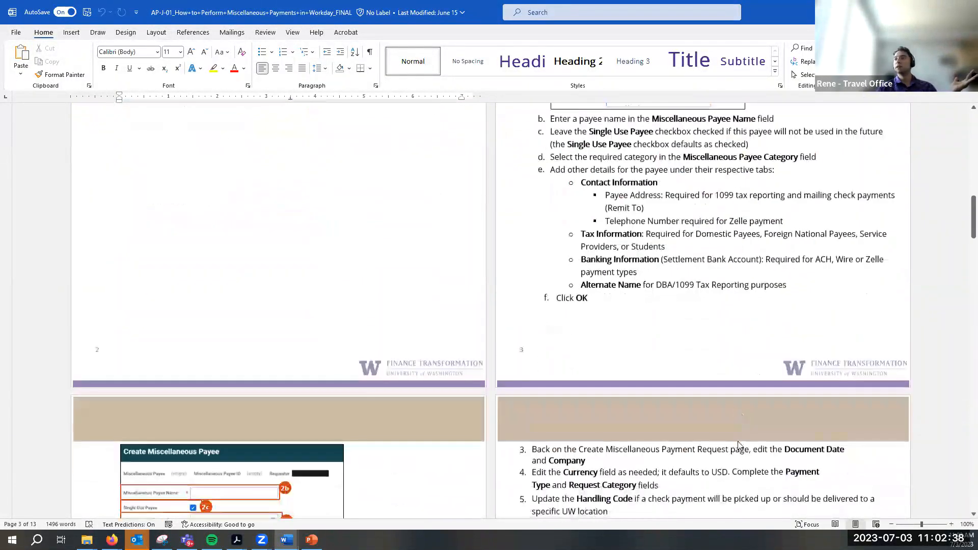
{"action": "scroll", "coordinate": [732, 431], "scroll_direction": "down", "scroll_amount": 5}
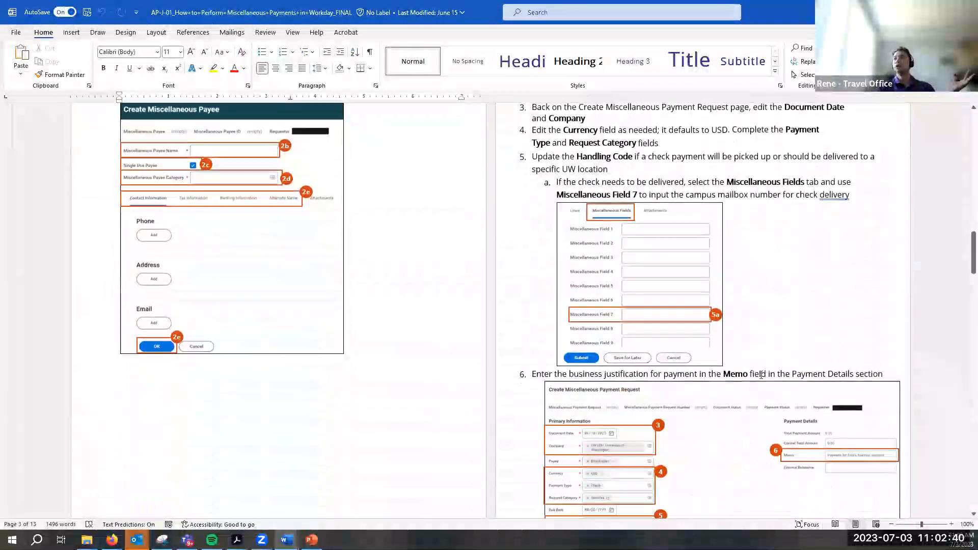
{"action": "scroll", "coordinate": [490, 275], "scroll_direction": "up", "scroll_amount": 2}
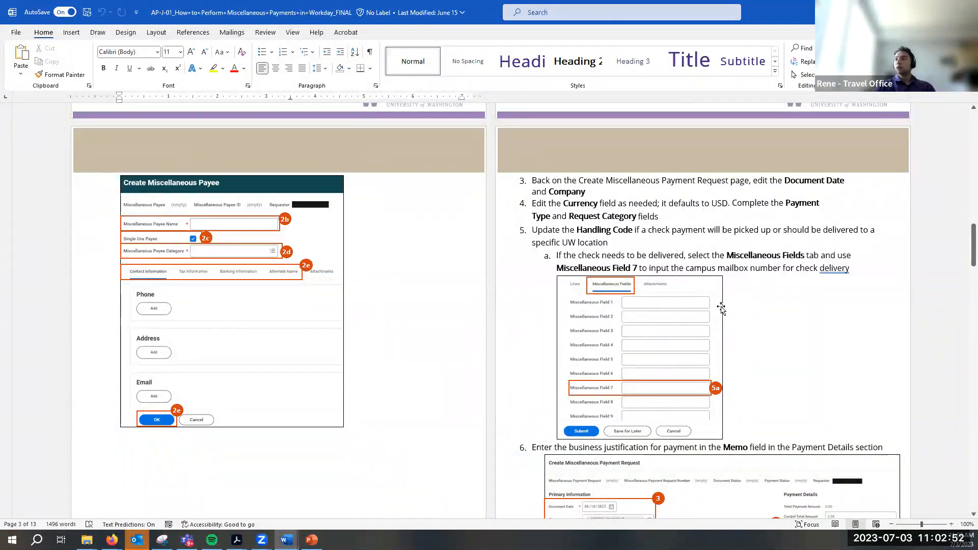
{"action": "scroll", "coordinate": [718, 301], "scroll_direction": "up", "scroll_amount": 10}
{"action": "scroll", "coordinate": [717, 302], "scroll_direction": "up", "scroll_amount": 3}
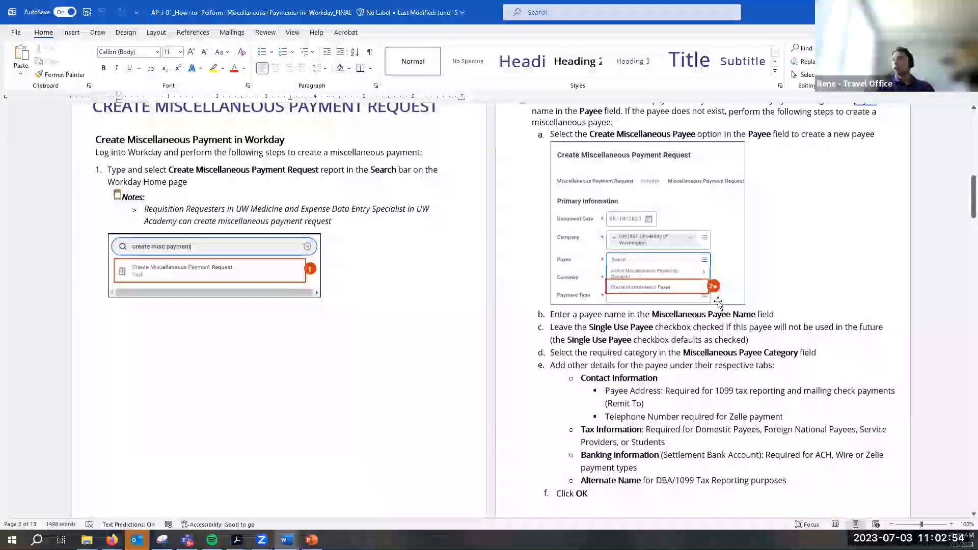
{"action": "scroll", "coordinate": [671, 278], "scroll_direction": "up", "scroll_amount": 2}
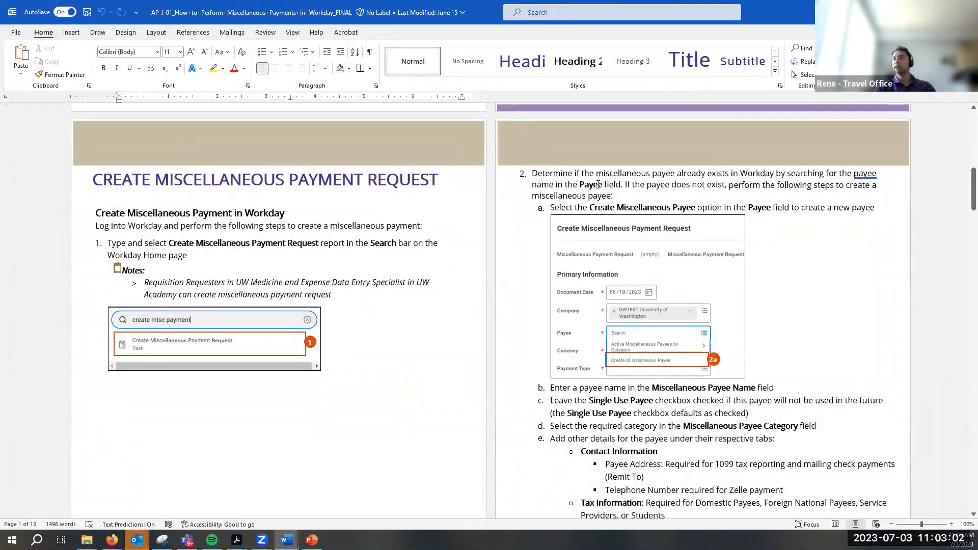
{"action": "scroll", "coordinate": [630, 235], "scroll_direction": "down", "scroll_amount": 2}
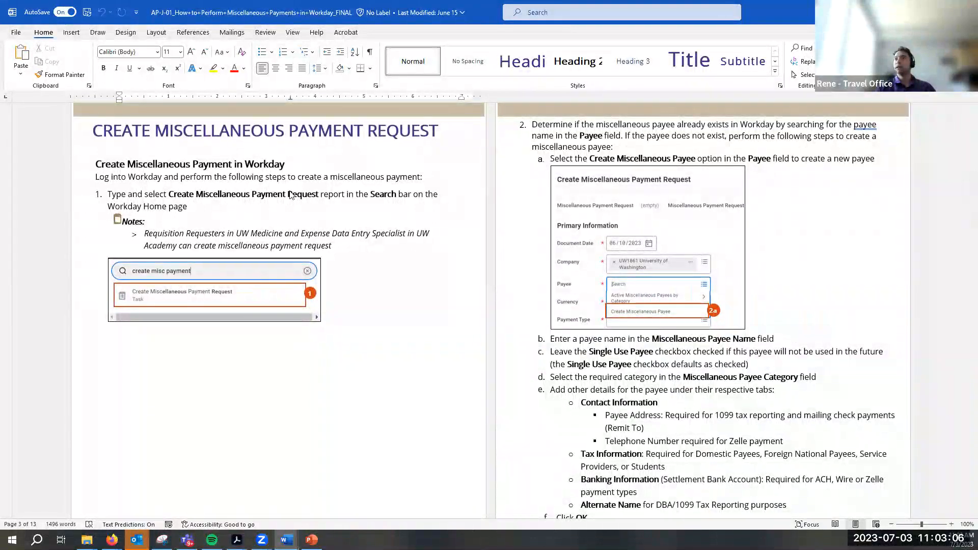
{"action": "key", "text": "alt+Tab"}
{"action": "left_click_drag", "start_coordinate": [192, 188], "coordinate": [42, 204]}
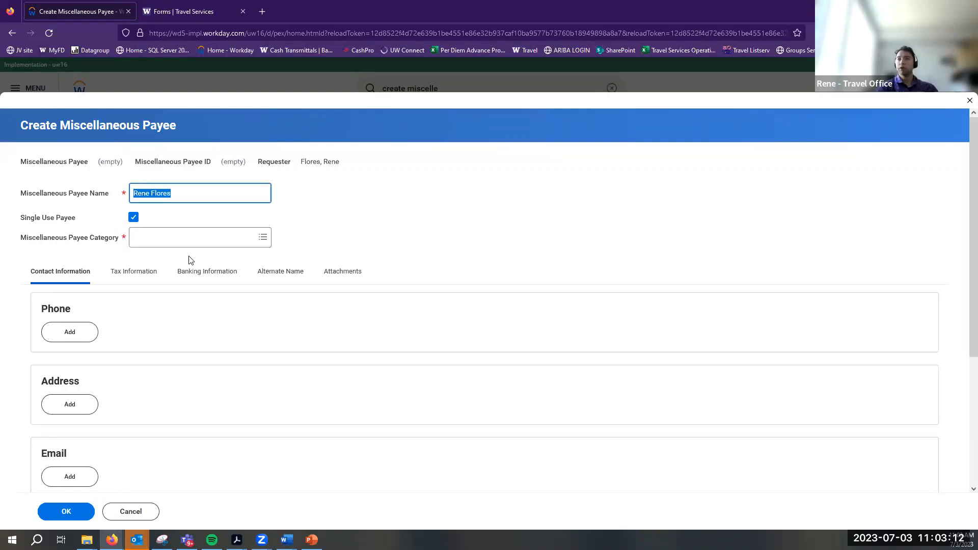
Correct the payee's name, leave Single Use Payee unchecked, and open the payee category list
{"action": "type", "text": "Willi"}
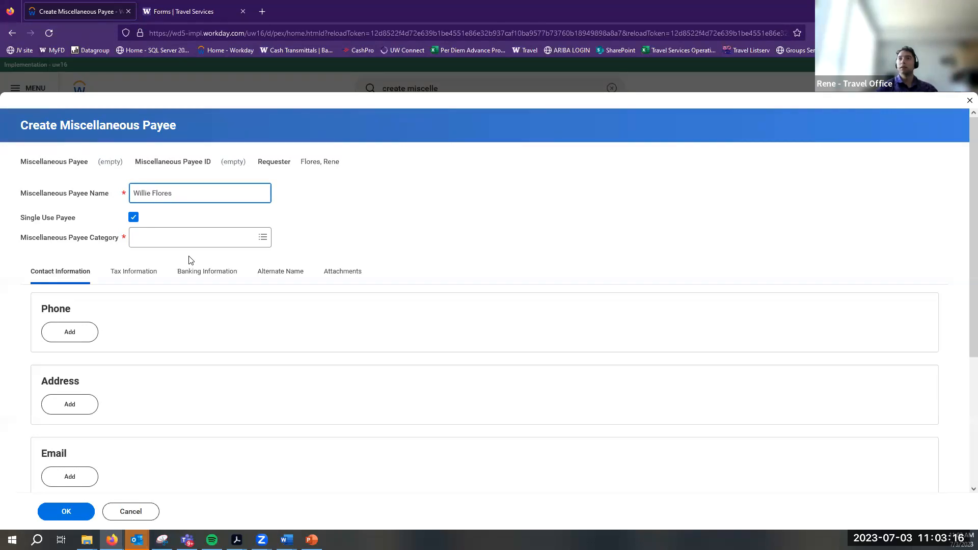
{"action": "left_click", "coordinate": [133, 218]}
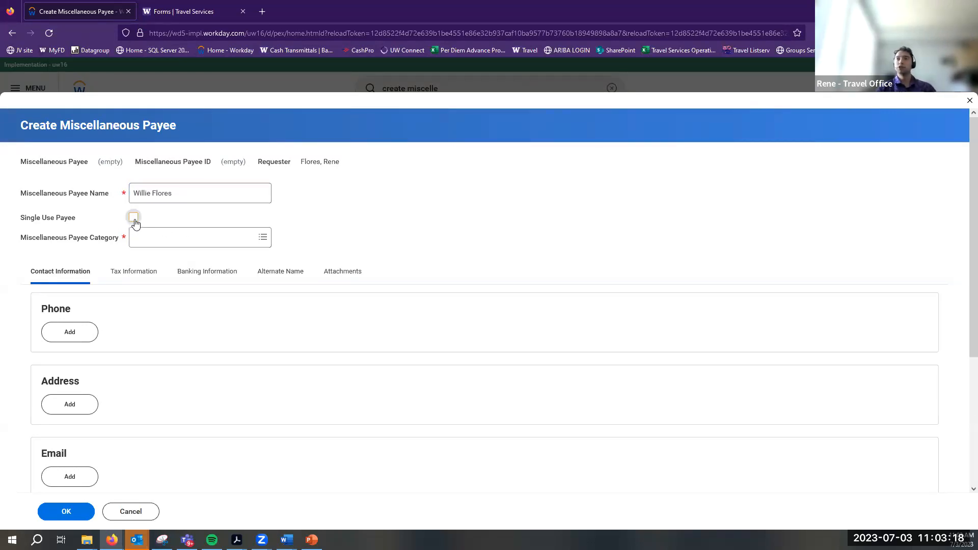
{"action": "left_click", "coordinate": [133, 218]}
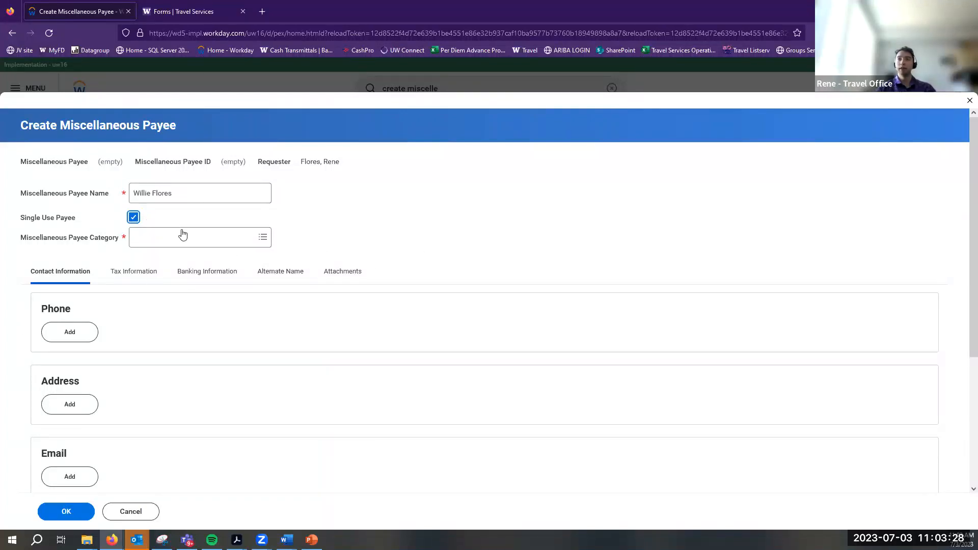
{"action": "left_click", "coordinate": [133, 218]}
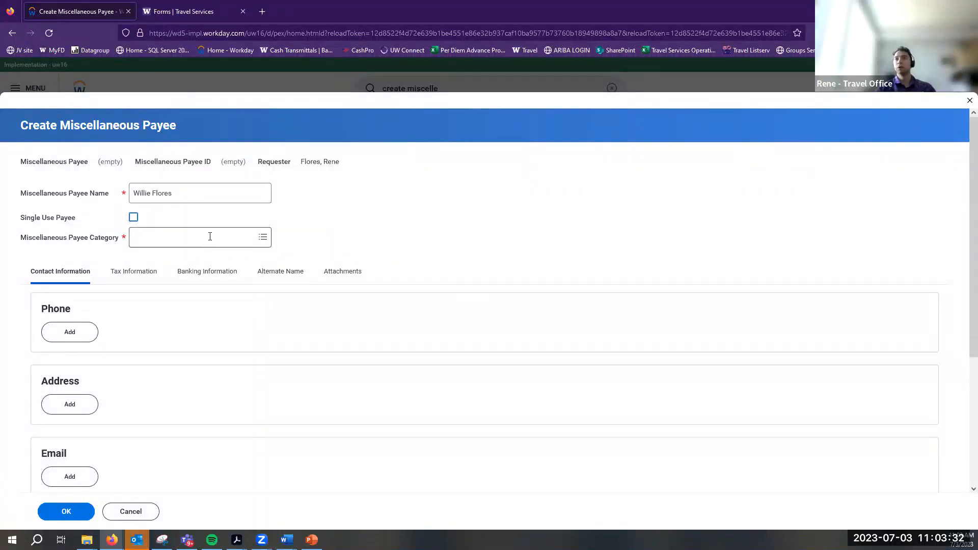
{"action": "left_click", "coordinate": [210, 236]}
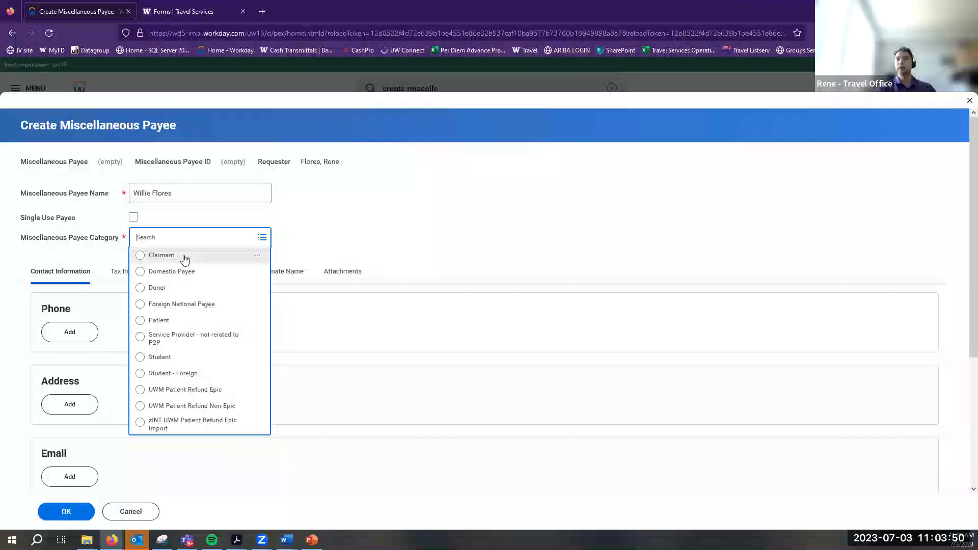
Switch to the Word procedure guide and scroll down through it
{"action": "key", "text": "alt+Tab"}
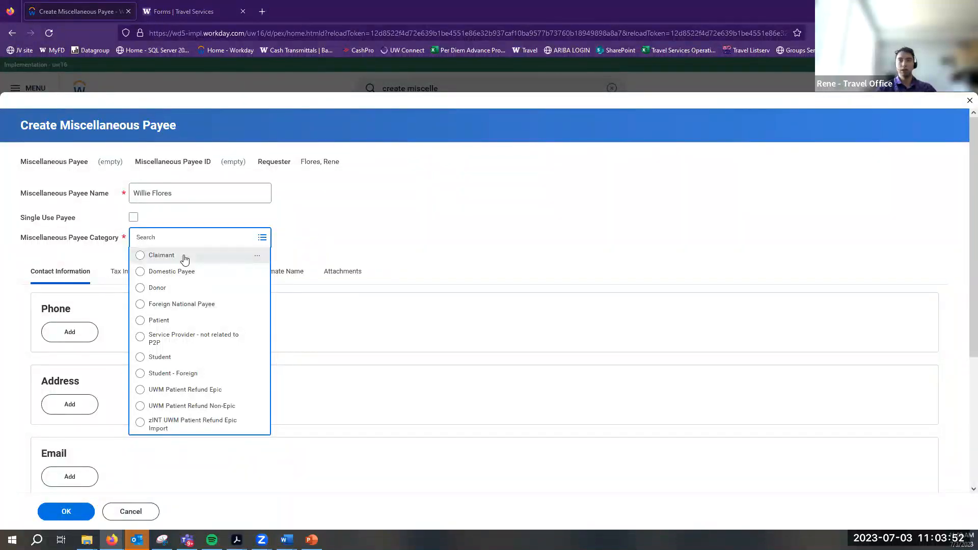
{"action": "key", "text": "alt+Tab"}
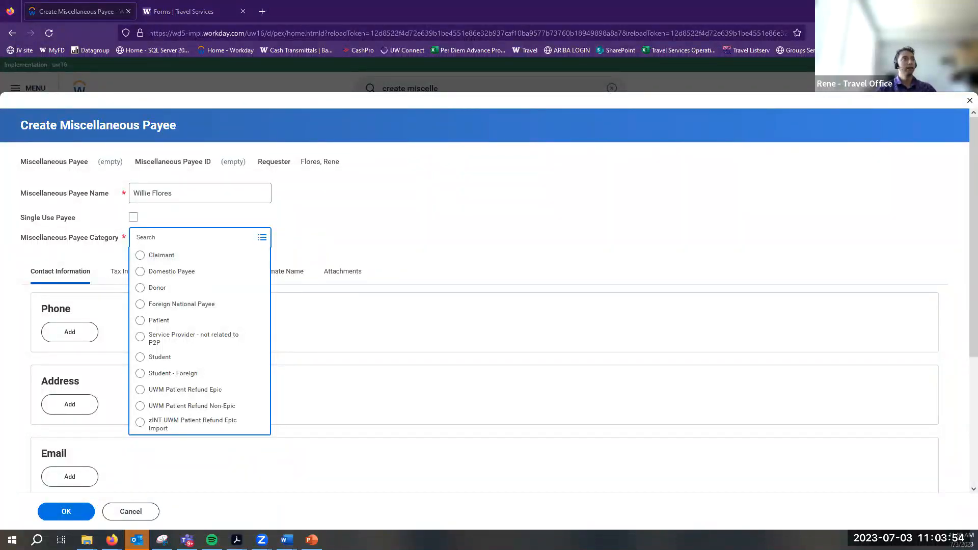
{"action": "key", "text": "alt+Tab"}
{"action": "scroll", "coordinate": [638, 330], "scroll_direction": "down", "scroll_amount": 1}
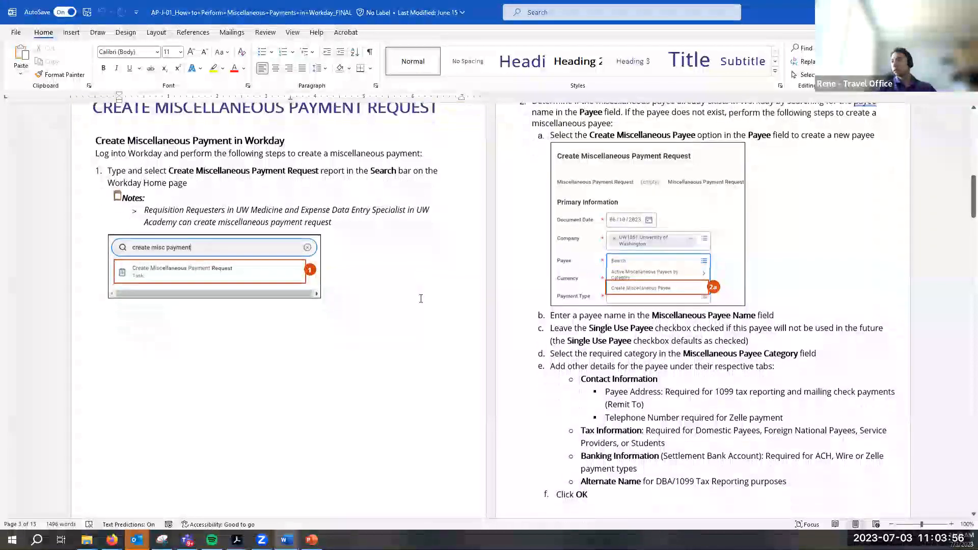
Read through payee-creation steps 2a–2f in the Word guide, then return to the Workday form
{"action": "left_click", "coordinate": [638, 330]}
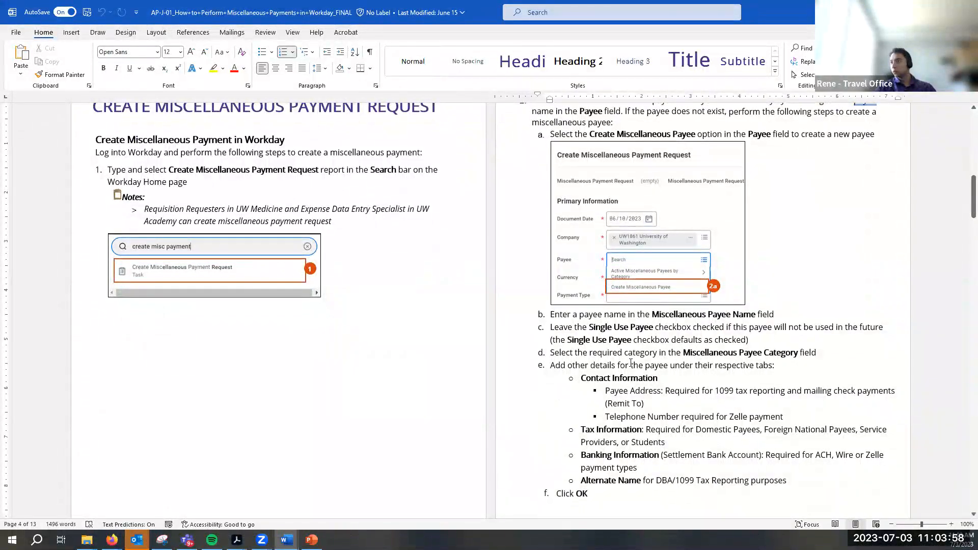
{"action": "scroll", "coordinate": [631, 362], "scroll_direction": "down", "scroll_amount": 1}
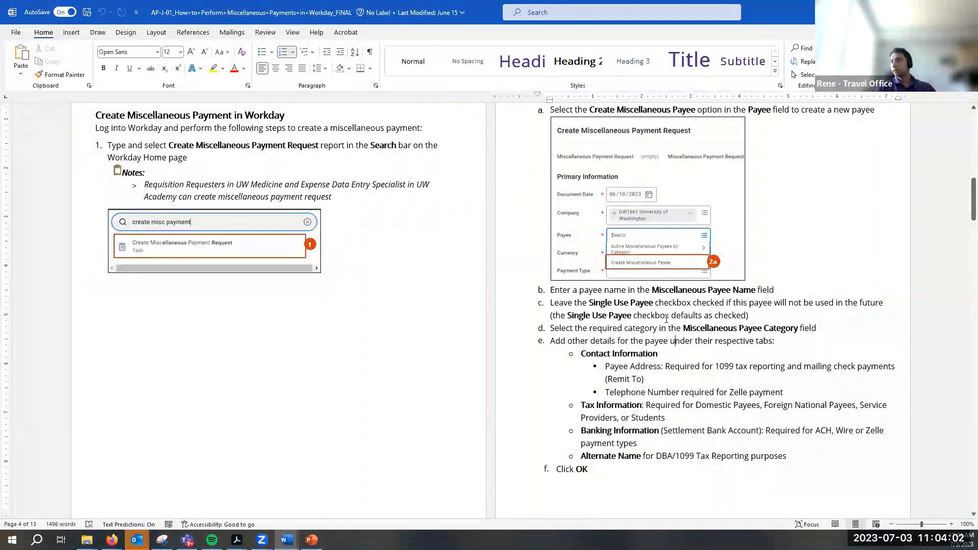
{"action": "scroll", "coordinate": [666, 319], "scroll_direction": "down", "scroll_amount": 15}
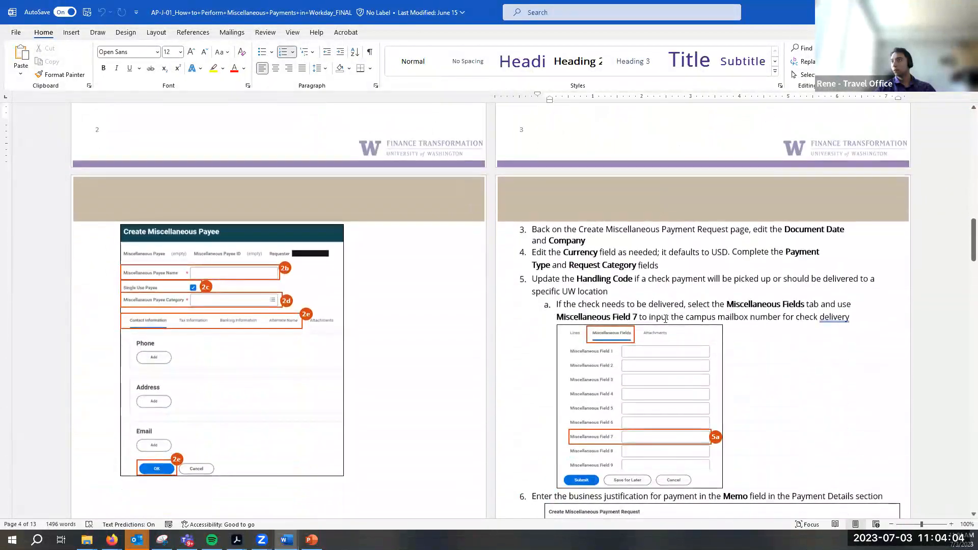
{"action": "scroll", "coordinate": [665, 318], "scroll_direction": "up", "scroll_amount": 15}
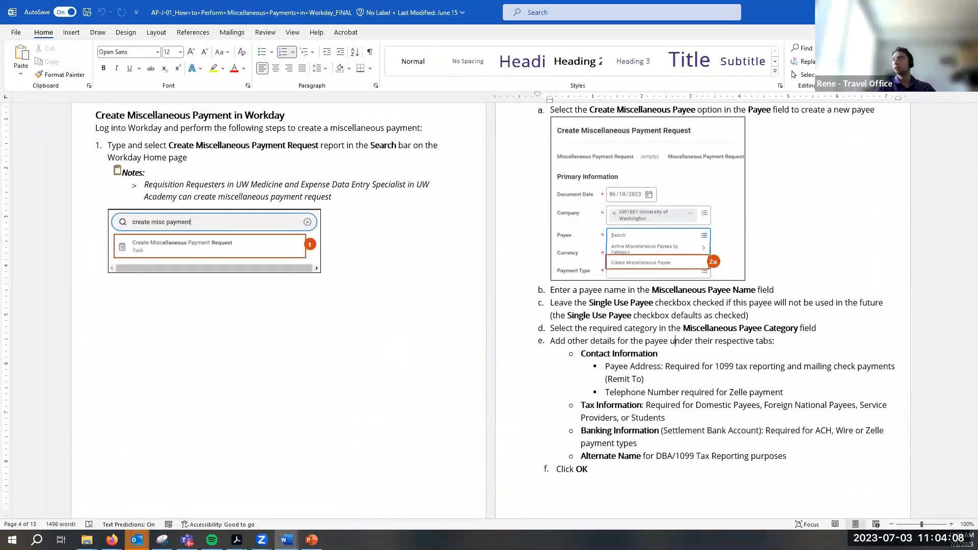
{"action": "key", "text": "alt+Tab"}
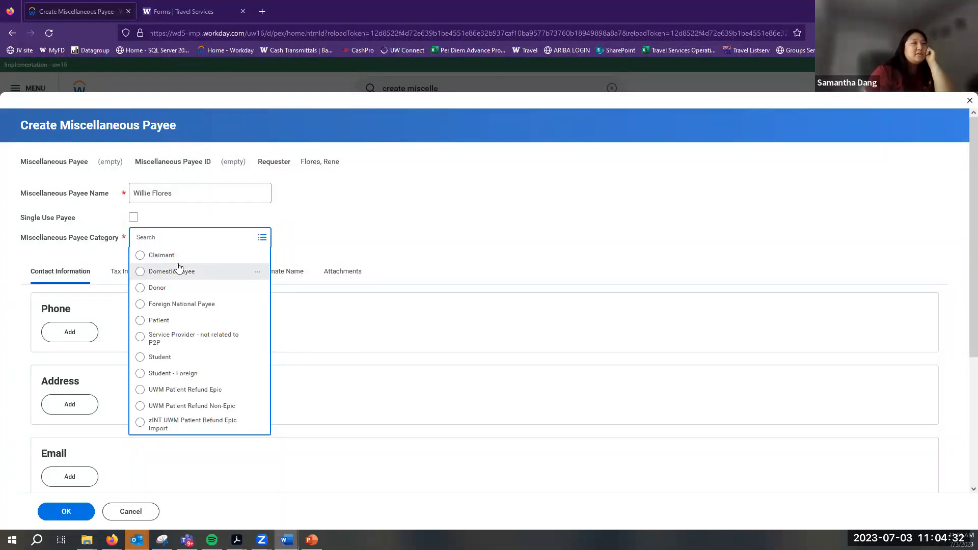
Set the Miscellaneous Payee Category to Domestic Payee
{"action": "left_click", "coordinate": [205, 283]}
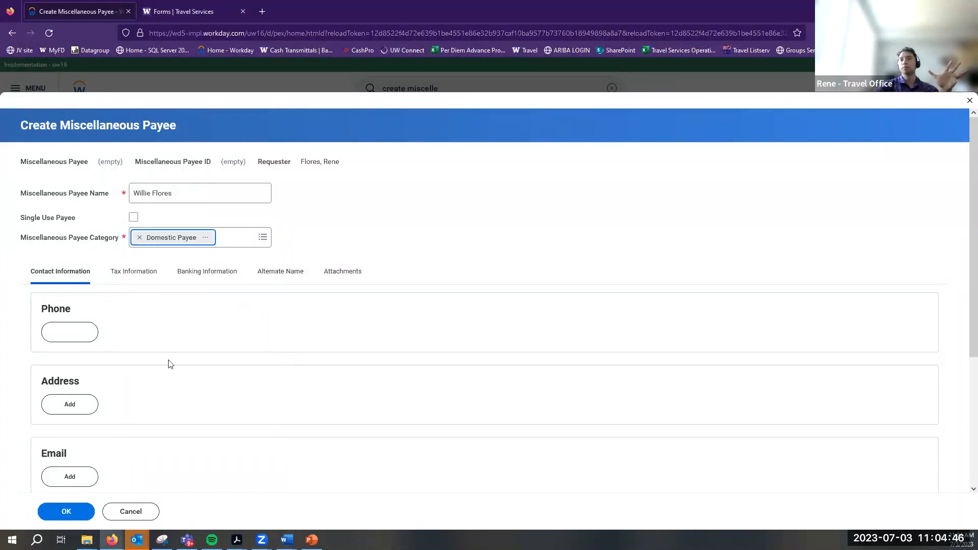
{"action": "scroll", "coordinate": [169, 363], "scroll_direction": "down", "scroll_amount": 3}
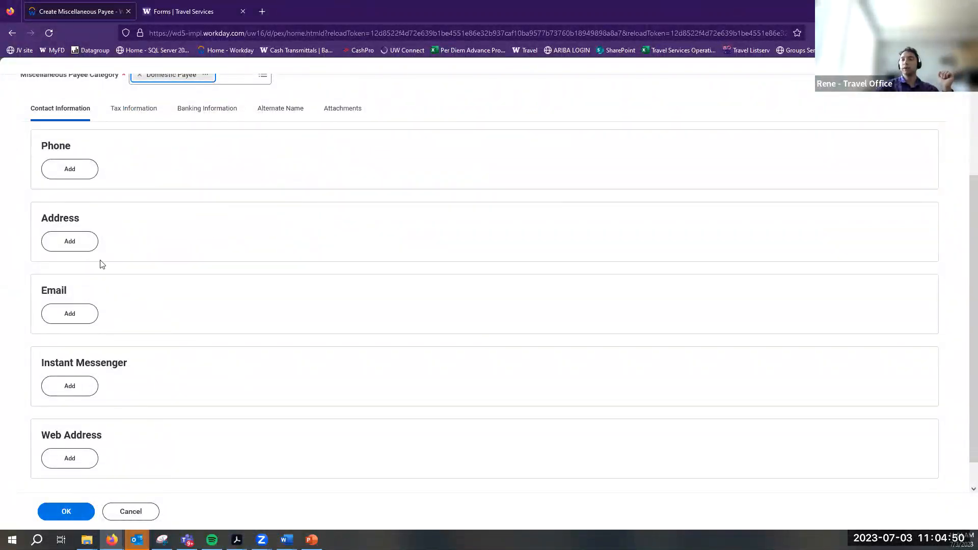
{"action": "scroll", "coordinate": [96, 389], "scroll_direction": "down", "scroll_amount": 1}
{"action": "scroll", "coordinate": [97, 380], "scroll_direction": "up", "scroll_amount": 3}
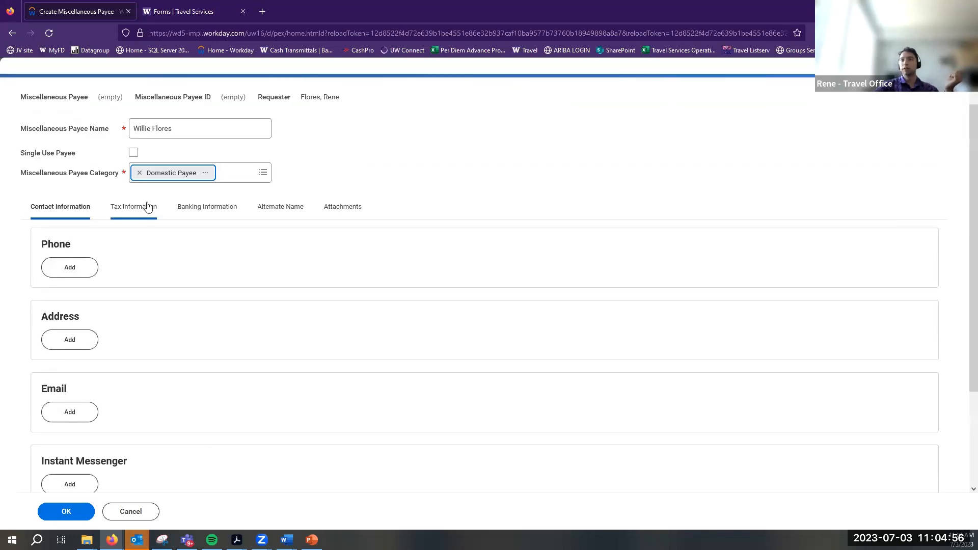
Choose 1099 (MISC/NEC) as the Tax Authority Form Type under Tax Information
{"action": "left_click", "coordinate": [217, 209]}
{"action": "left_click", "coordinate": [142, 235]}
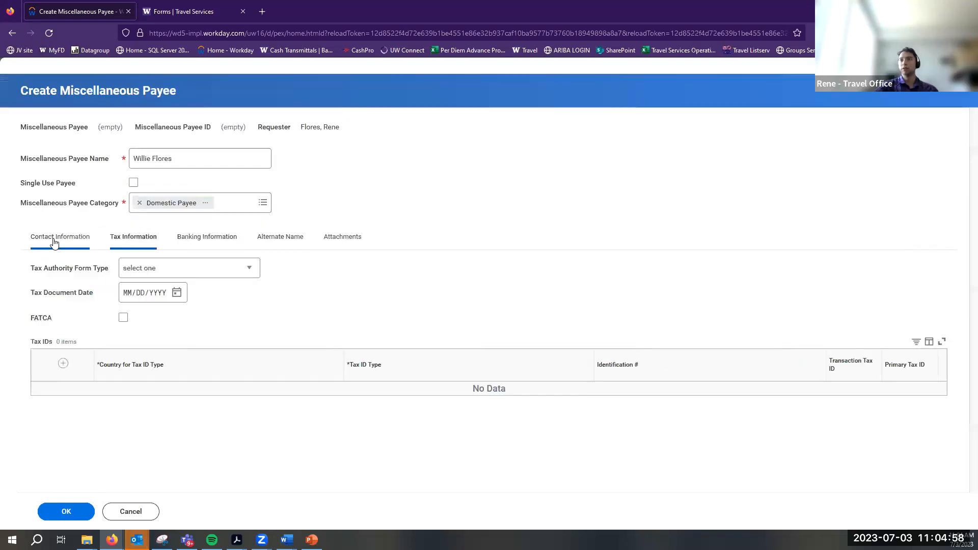
{"action": "left_click", "coordinate": [144, 270]}
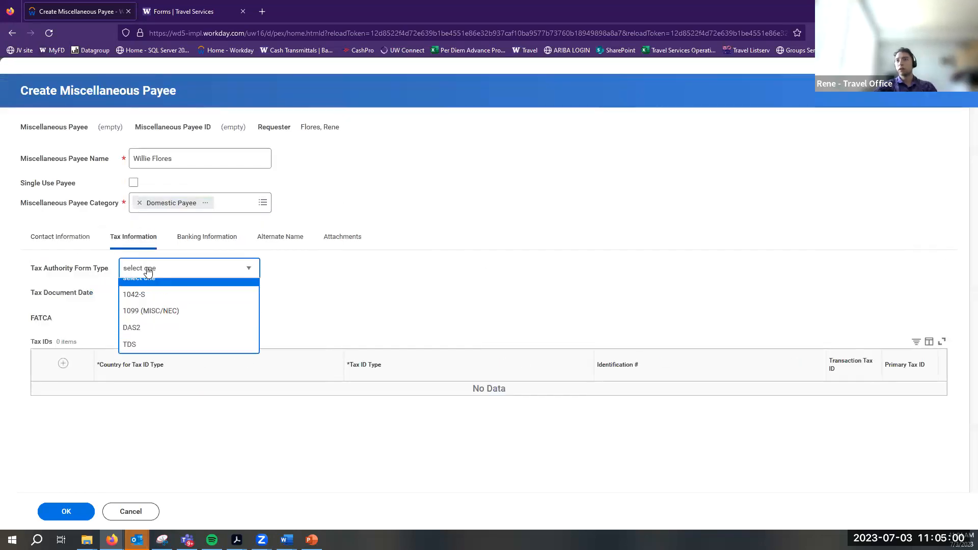
{"action": "left_click", "coordinate": [129, 320]}
{"action": "left_click", "coordinate": [129, 321]}
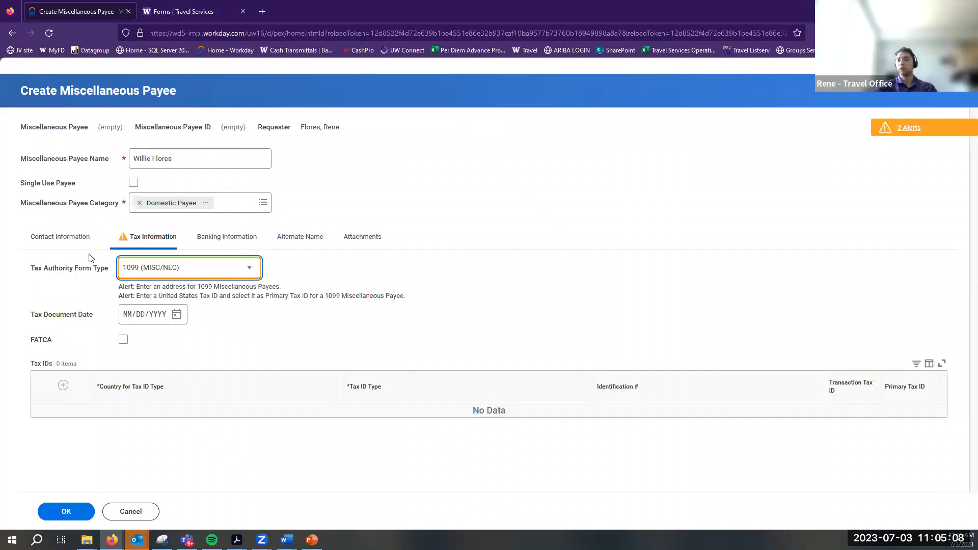
{"action": "left_click", "coordinate": [241, 269]}
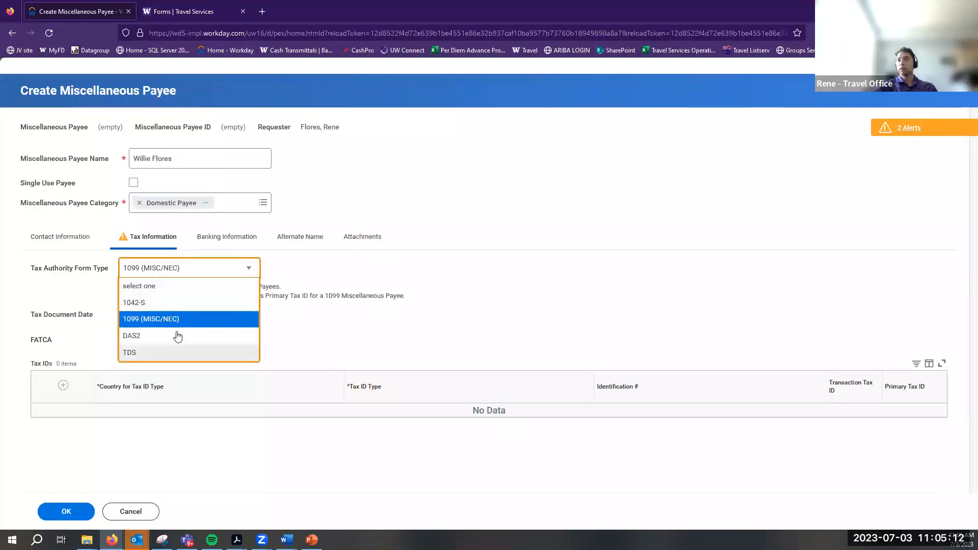
{"action": "left_click", "coordinate": [305, 321]}
Reset Tax Authority Form Type to select one, then bring up the Non-employee travel form PDF
{"action": "left_click", "coordinate": [59, 240]}
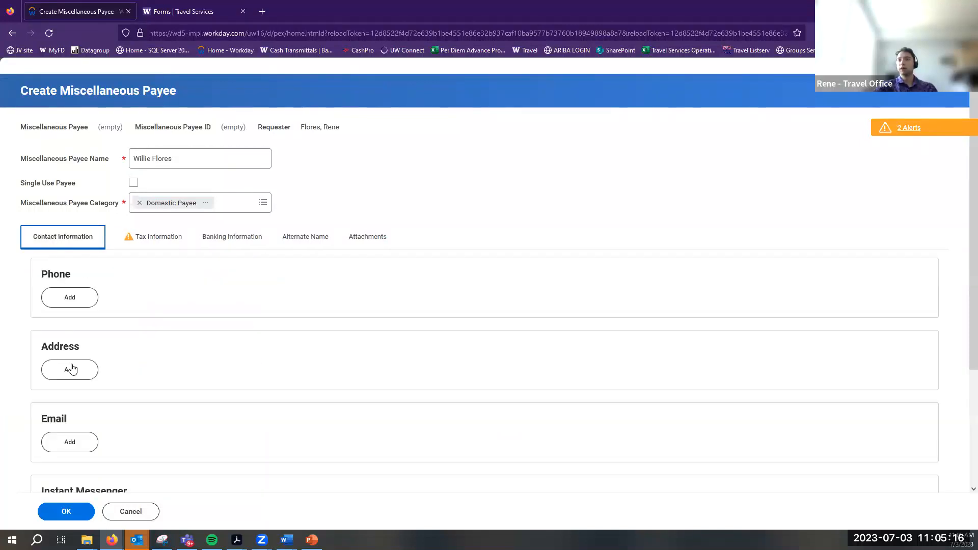
{"action": "left_click", "coordinate": [172, 243]}
{"action": "left_click", "coordinate": [203, 268]}
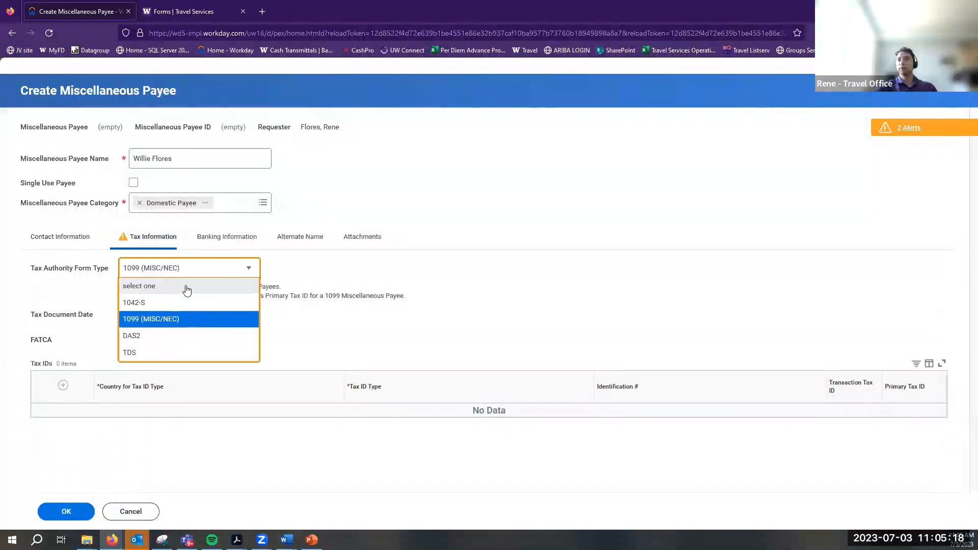
{"action": "left_click", "coordinate": [184, 287]}
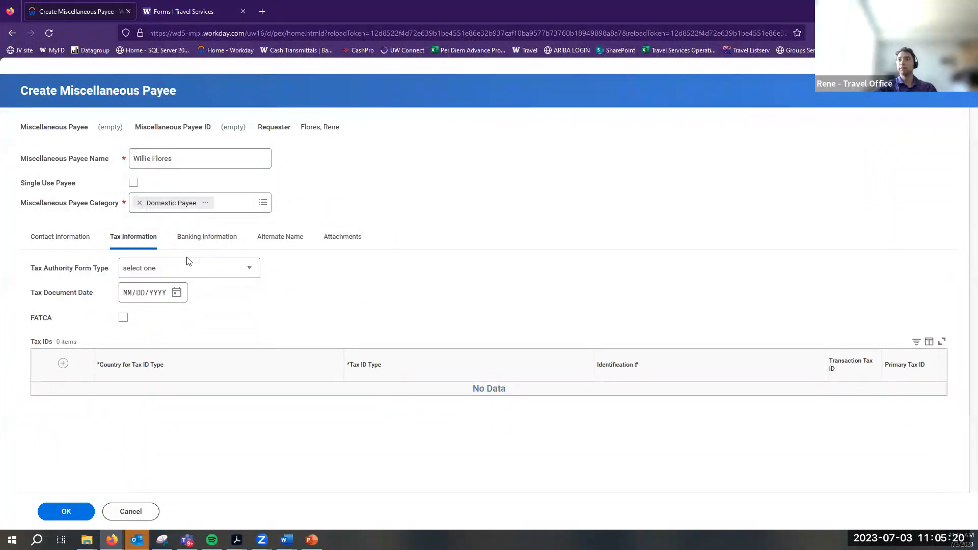
{"action": "mouse_move", "coordinate": [237, 539]}
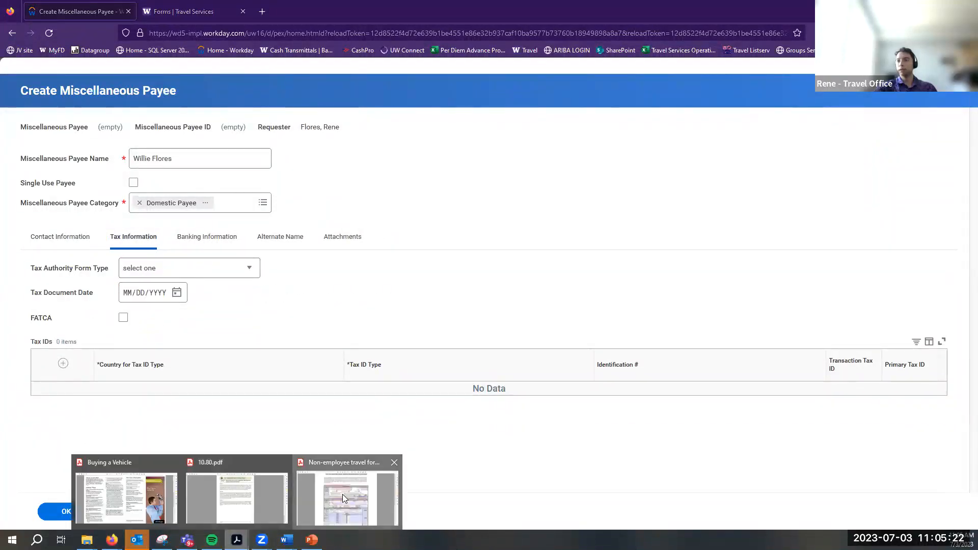
{"action": "left_click", "coordinate": [342, 493]}
Check the 10.80.pdf manual, then highlight the payee-details step in the AP-J-01 Word guide
{"action": "left_click", "coordinate": [214, 31]}
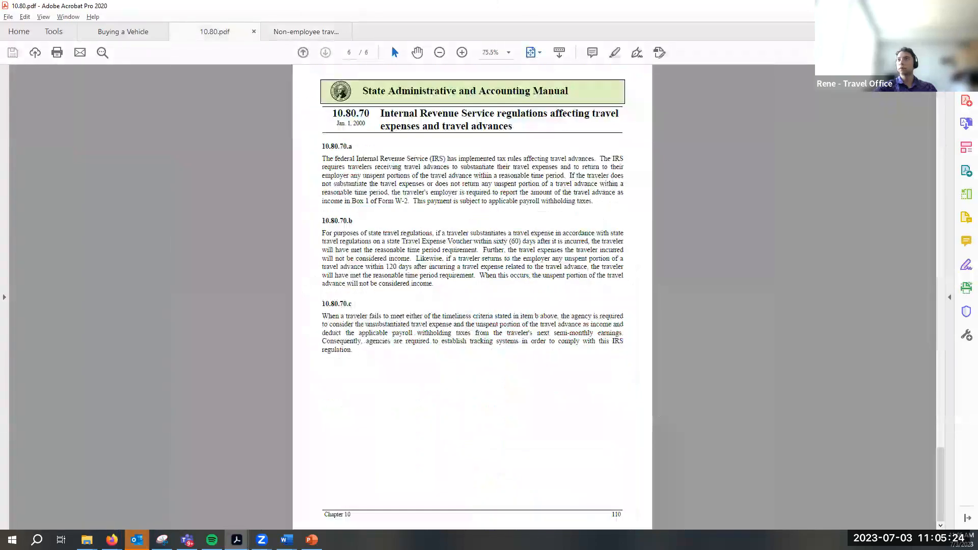
{"action": "key", "text": "alt+Tab"}
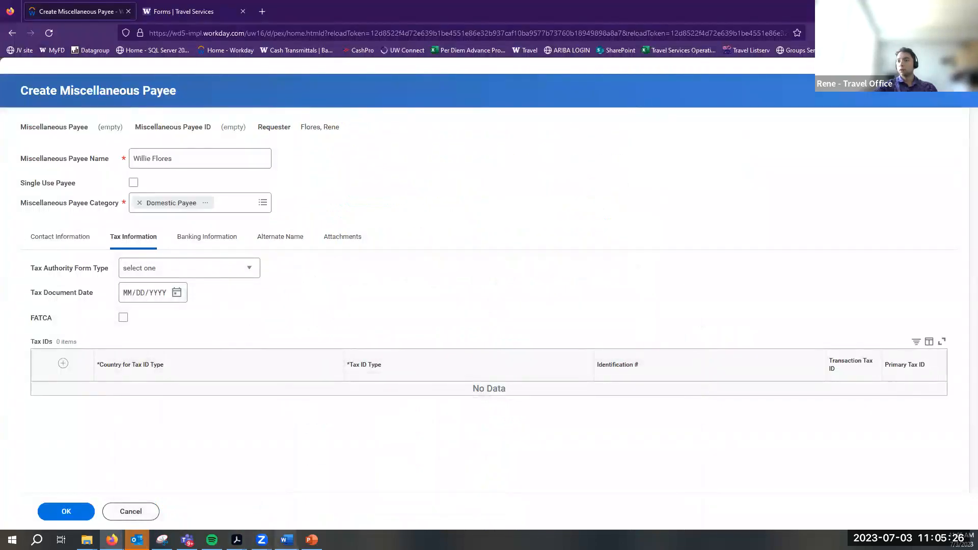
{"action": "mouse_move", "coordinate": [286, 540]}
{"action": "left_click", "coordinate": [343, 504]}
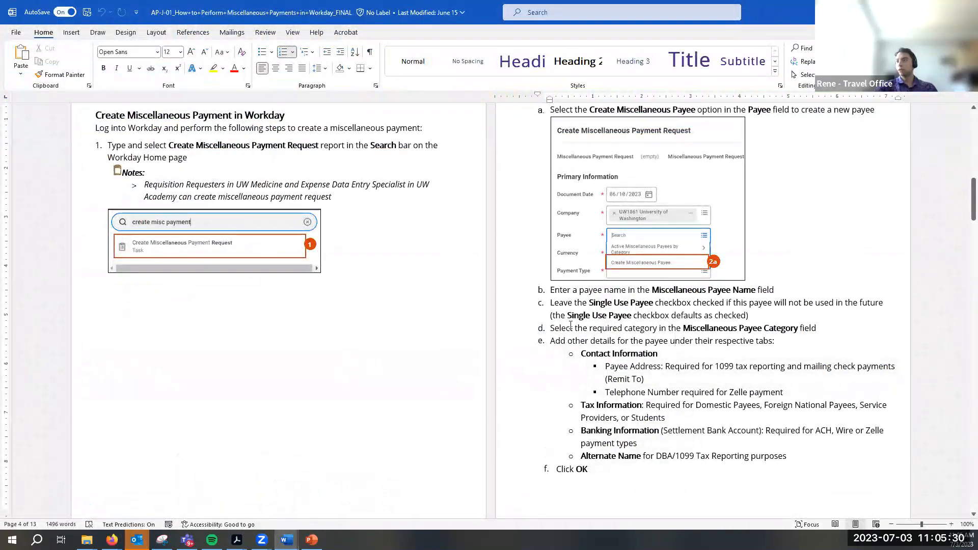
{"action": "left_click_drag", "start_coordinate": [550, 341], "coordinate": [755, 341]}
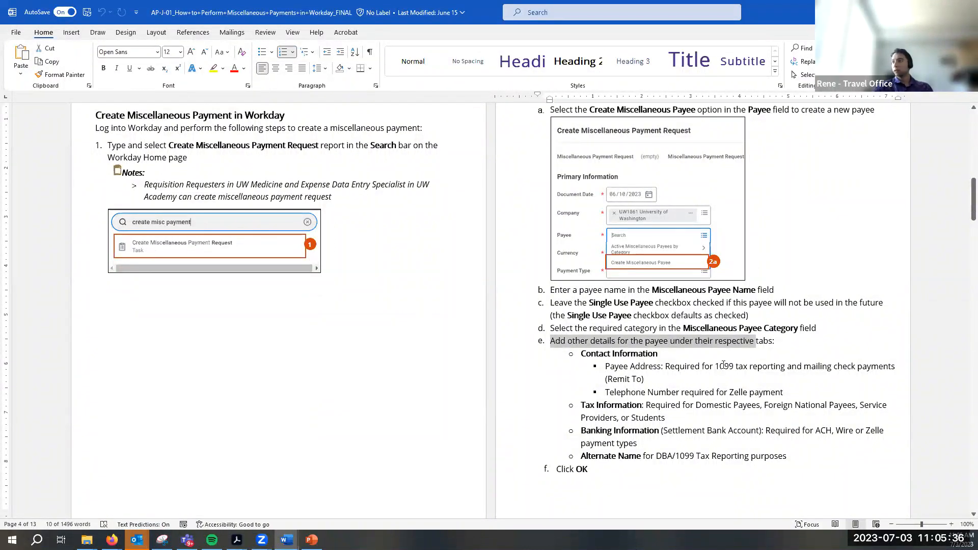
Highlight the Payee Address requirement in the Word guide, then go back to Workday
{"action": "left_click_drag", "start_coordinate": [611, 369], "coordinate": [652, 380]}
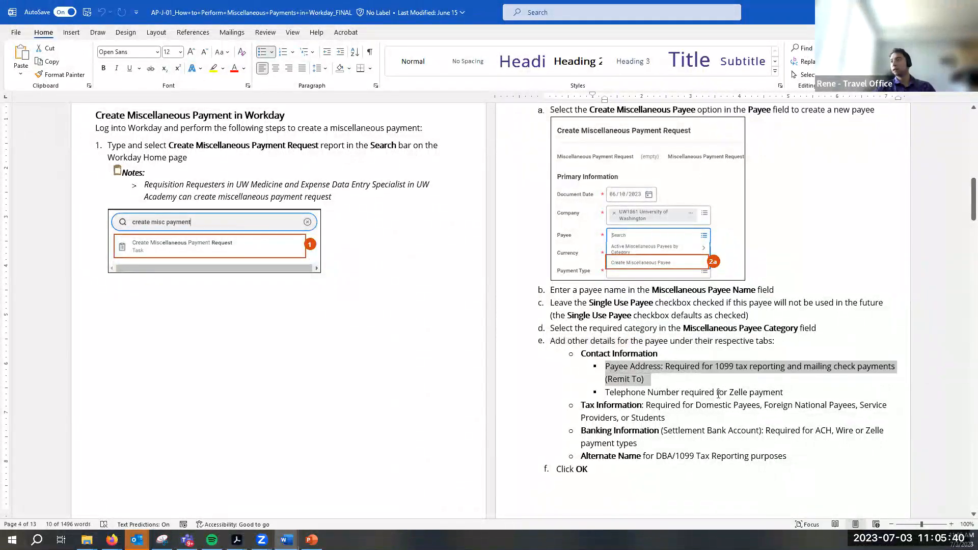
{"action": "left_click", "coordinate": [717, 393]}
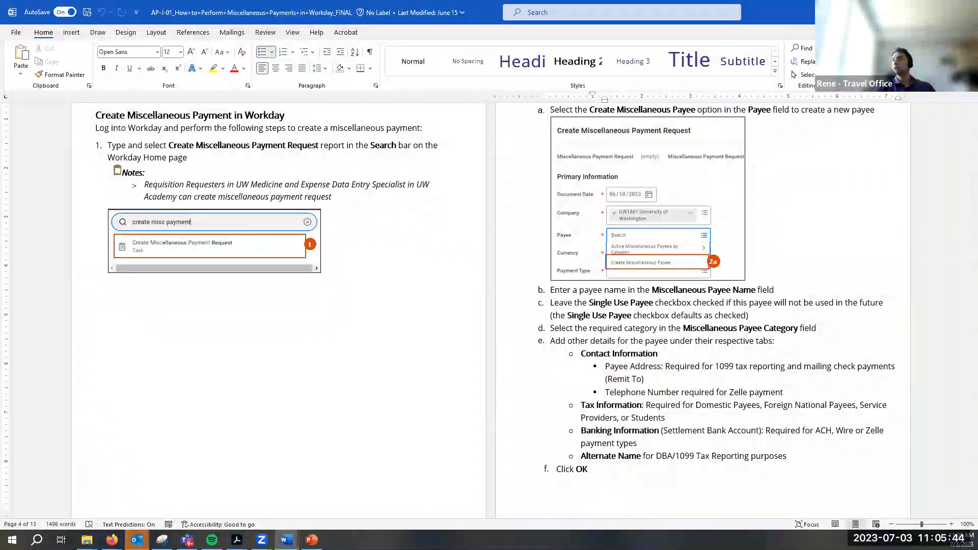
{"action": "key", "text": "alt+Tab"}
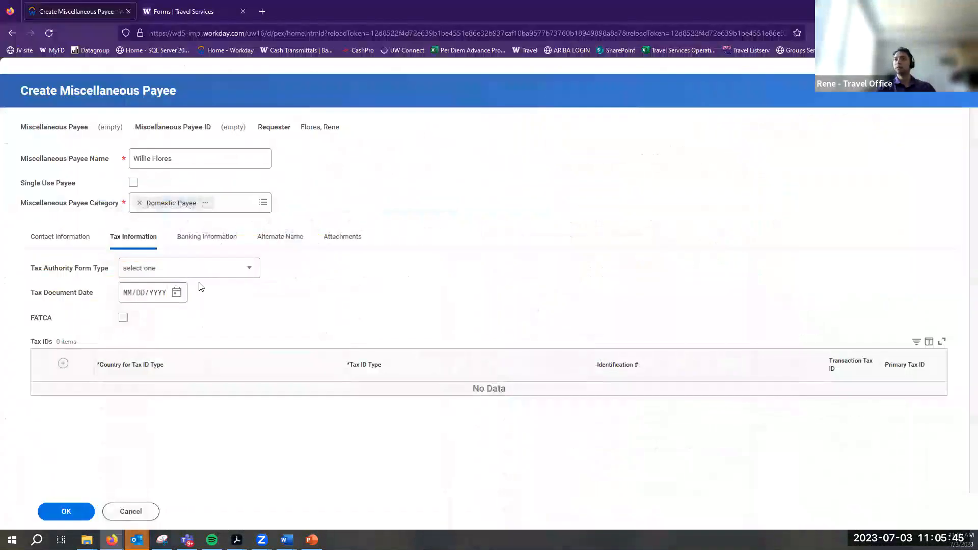
Open Contact Information and start adding an address for the payee
{"action": "left_click", "coordinate": [37, 240]}
{"action": "left_click", "coordinate": [83, 366]}
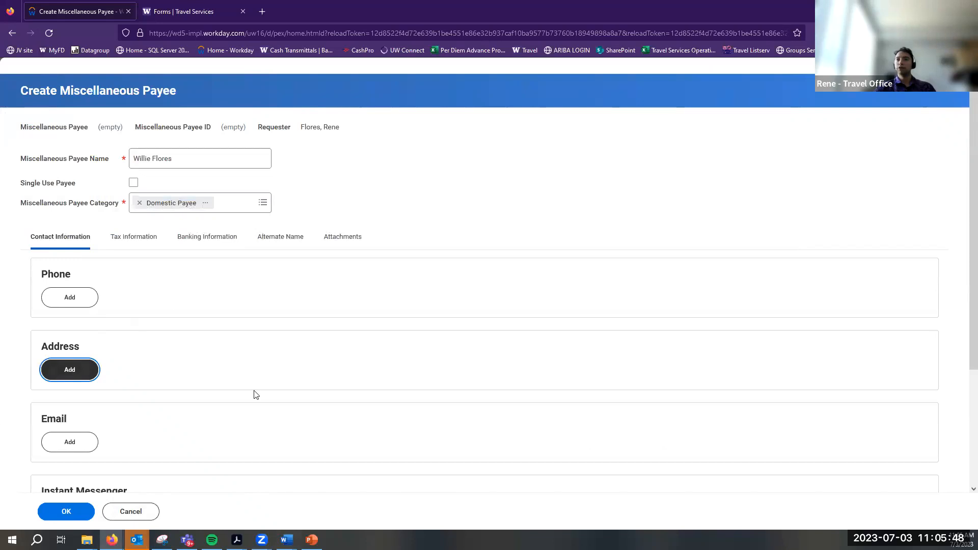
{"action": "scroll", "coordinate": [175, 330], "scroll_direction": "down", "scroll_amount": 3}
{"action": "left_click", "coordinate": [146, 258]}
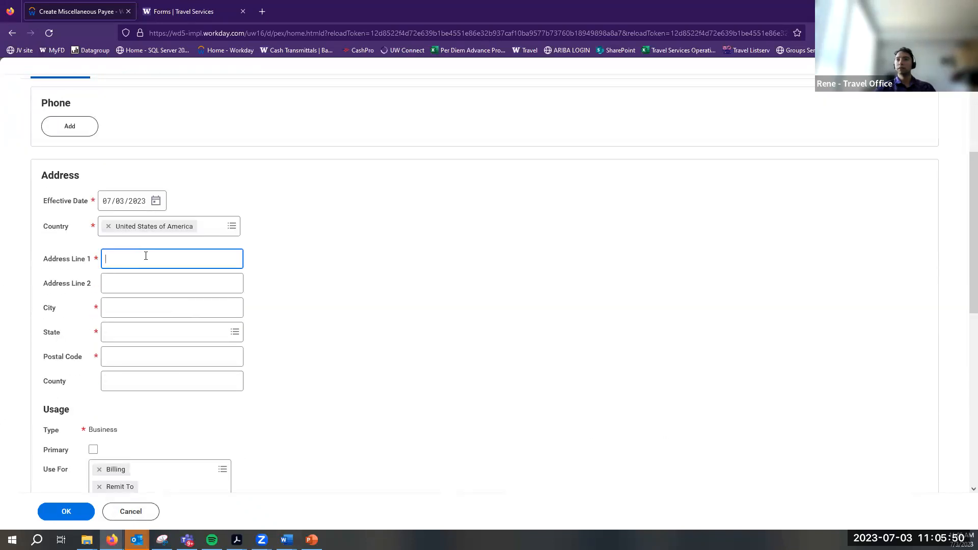
{"action": "scroll", "coordinate": [146, 255], "scroll_direction": "down", "scroll_amount": 5}
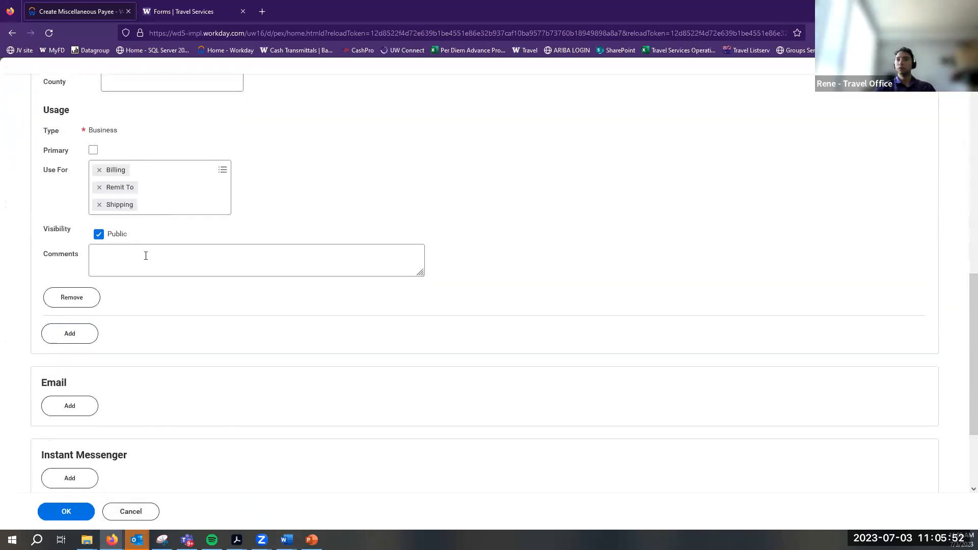
{"action": "scroll", "coordinate": [125, 338], "scroll_direction": "up", "scroll_amount": 7}
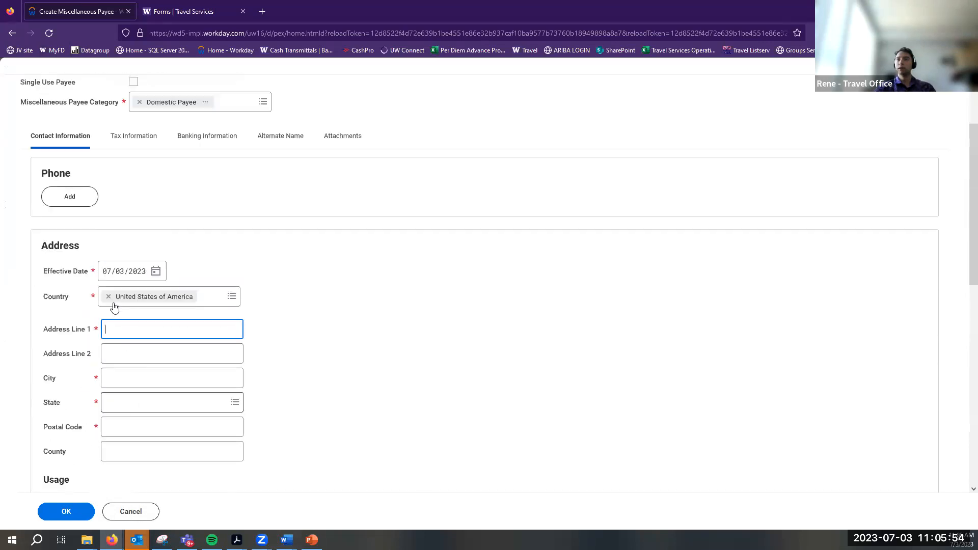
{"action": "scroll", "coordinate": [94, 275], "scroll_direction": "down", "scroll_amount": 2}
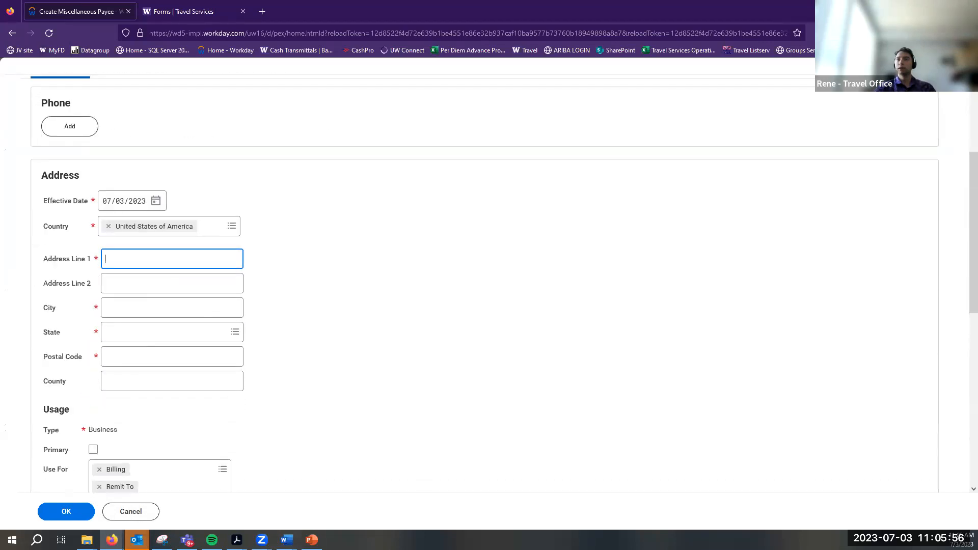
{"action": "scroll", "coordinate": [87, 291], "scroll_direction": "up", "scroll_amount": 4}
Look through the Tax, Banking, Alternate Name, Attachments and Contact Information sections
{"action": "left_click", "coordinate": [132, 236]}
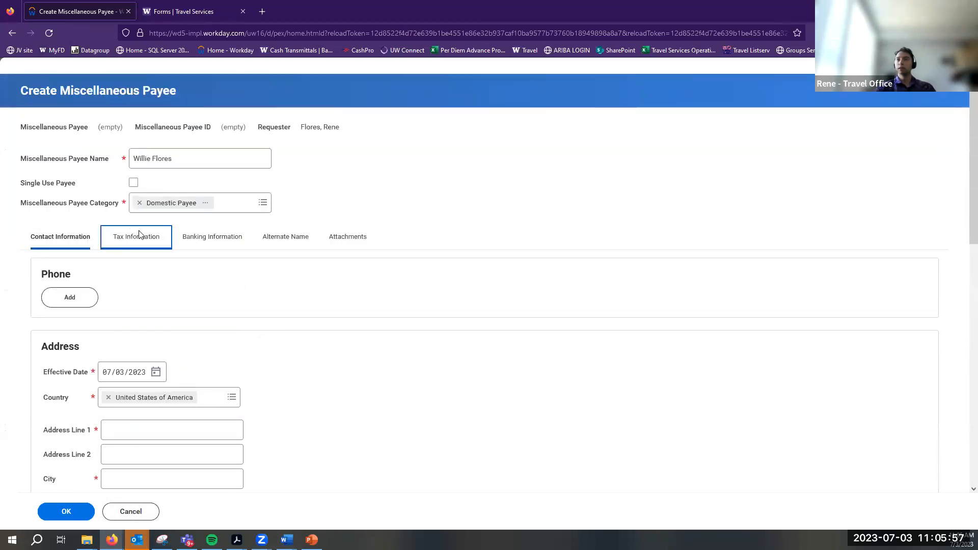
{"action": "left_click", "coordinate": [225, 237]}
{"action": "left_click", "coordinate": [294, 240]}
{"action": "left_click", "coordinate": [205, 239]}
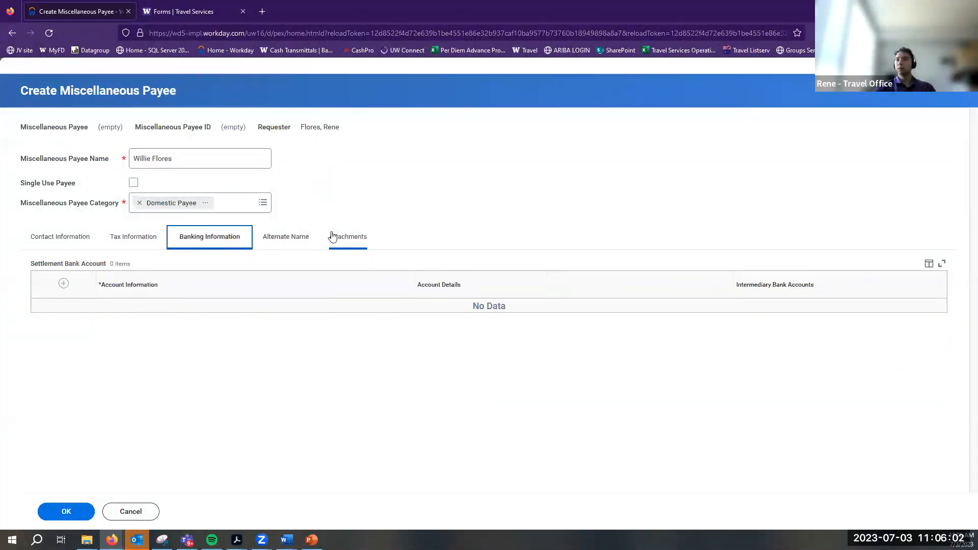
{"action": "left_click", "coordinate": [334, 237]}
{"action": "left_click", "coordinate": [121, 238]}
{"action": "left_click", "coordinate": [56, 237]}
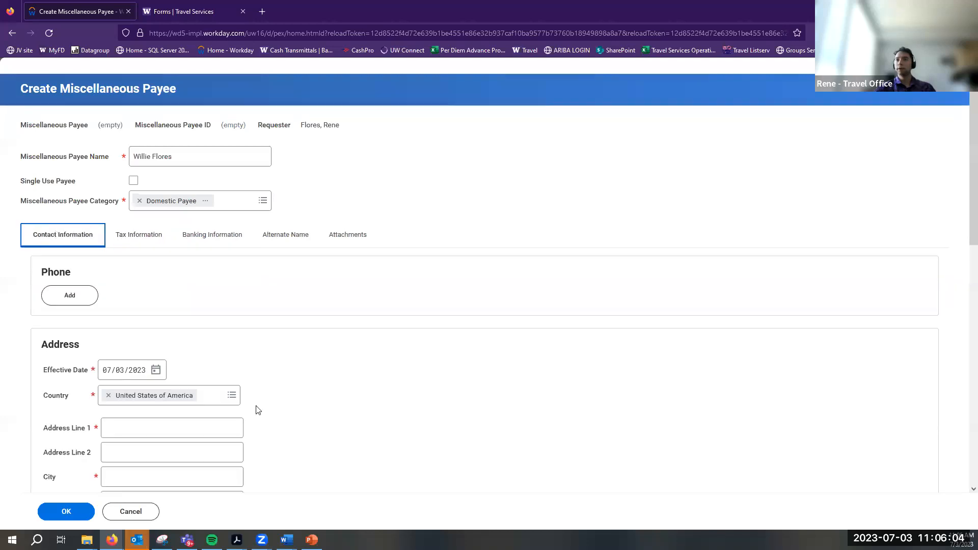
Recheck Tax and Banking Information, then bring up the Word miscellaneous payment guide
{"action": "scroll", "coordinate": [253, 400], "scroll_direction": "down", "scroll_amount": 10}
{"action": "scroll", "coordinate": [253, 400], "scroll_direction": "up", "scroll_amount": 8}
{"action": "scroll", "coordinate": [254, 400], "scroll_direction": "up", "scroll_amount": 2}
{"action": "left_click", "coordinate": [132, 236]}
{"action": "left_click", "coordinate": [206, 243]}
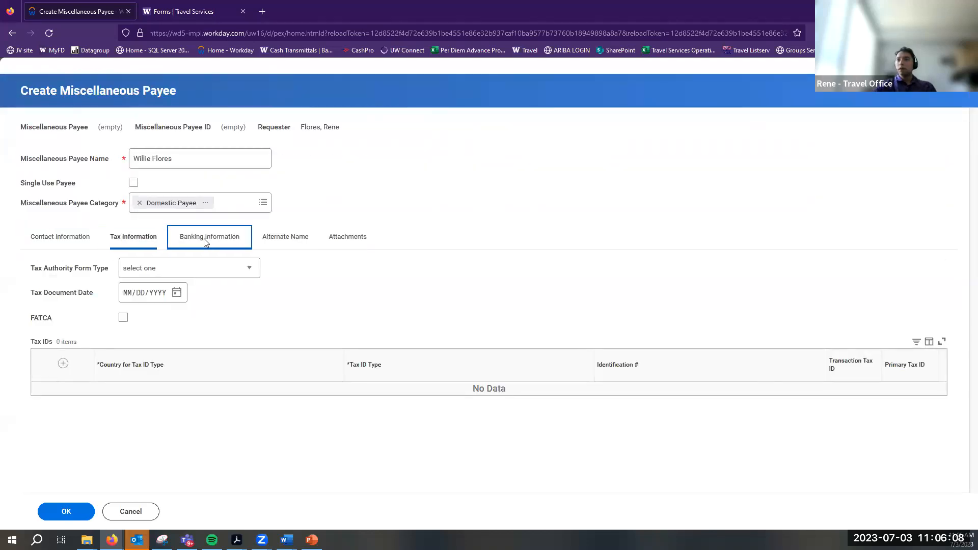
{"action": "left_click", "coordinate": [143, 243]}
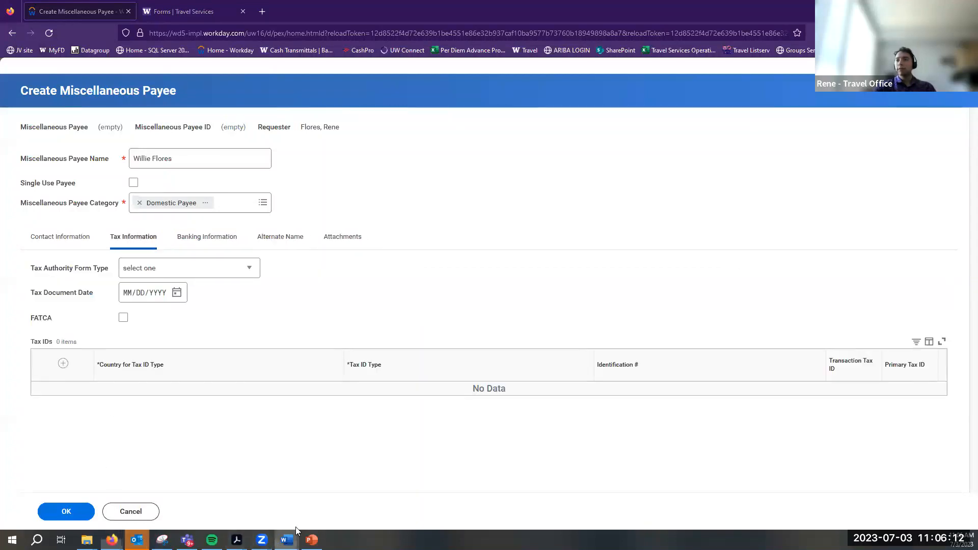
{"action": "left_click", "coordinate": [286, 538]}
{"action": "left_click", "coordinate": [355, 493]}
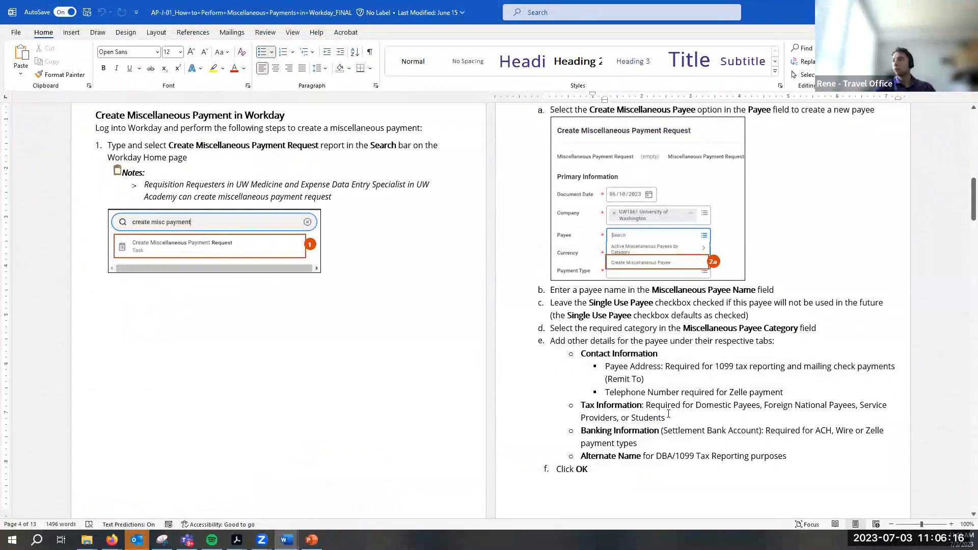
Review the Tax Information requirement and payee steps in the Word guide, then return to Workday
{"action": "triple_click", "coordinate": [621, 419]}
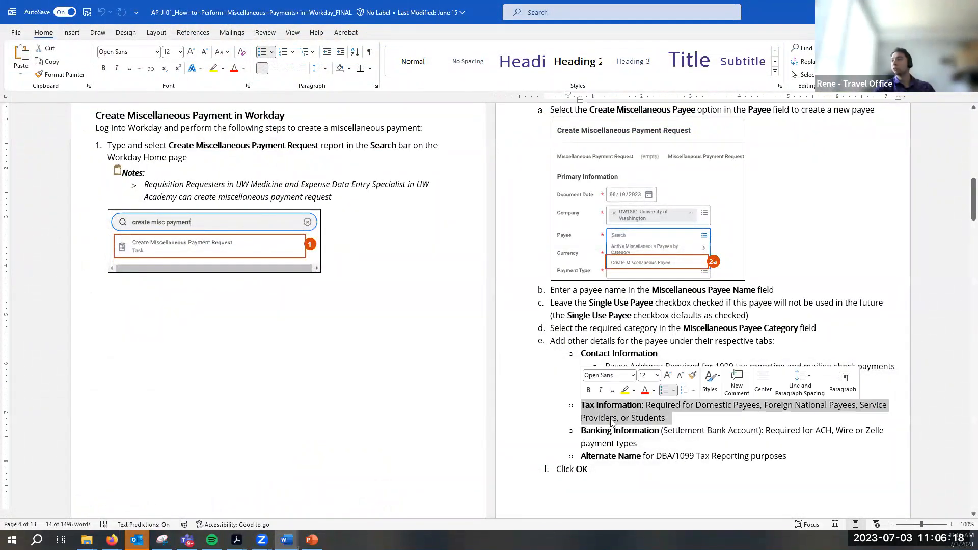
{"action": "left_click", "coordinate": [629, 431]}
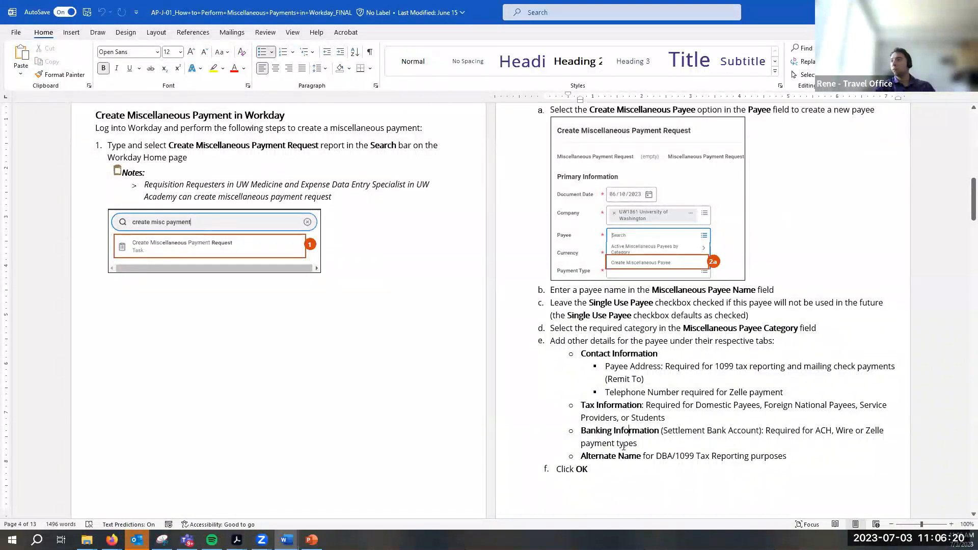
{"action": "scroll", "coordinate": [623, 446], "scroll_direction": "down", "scroll_amount": 8}
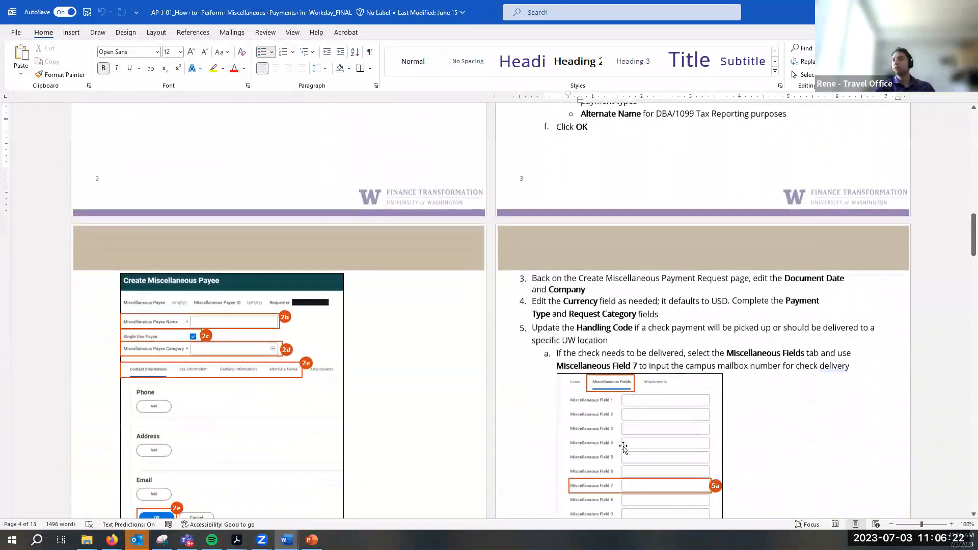
{"action": "scroll", "coordinate": [623, 446], "scroll_direction": "down", "scroll_amount": 4}
{"action": "scroll", "coordinate": [623, 448], "scroll_direction": "up", "scroll_amount": 6}
{"action": "scroll", "coordinate": [623, 449], "scroll_direction": "up", "scroll_amount": 4}
{"action": "scroll", "coordinate": [623, 448], "scroll_direction": "down", "scroll_amount": 6}
{"action": "scroll", "coordinate": [623, 447], "scroll_direction": "down", "scroll_amount": 3}
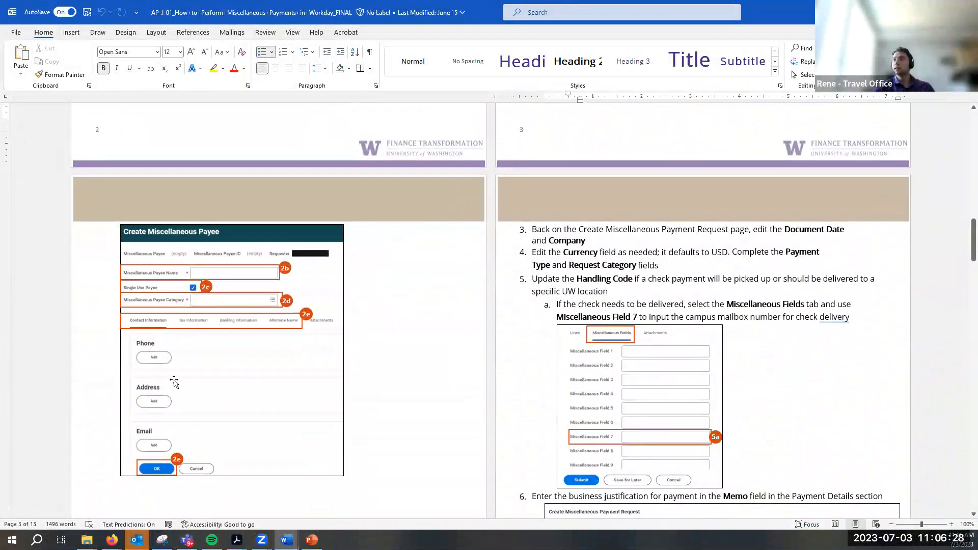
{"action": "left_click", "coordinate": [111, 539]}
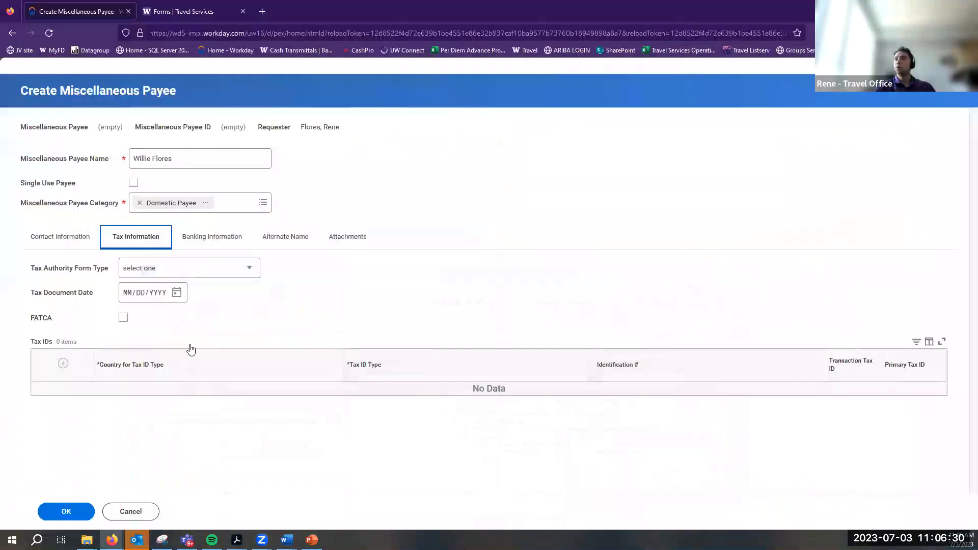
Reveal the required contact fields and enter the street line in Address Line 1
{"action": "left_click", "coordinate": [60, 247]}
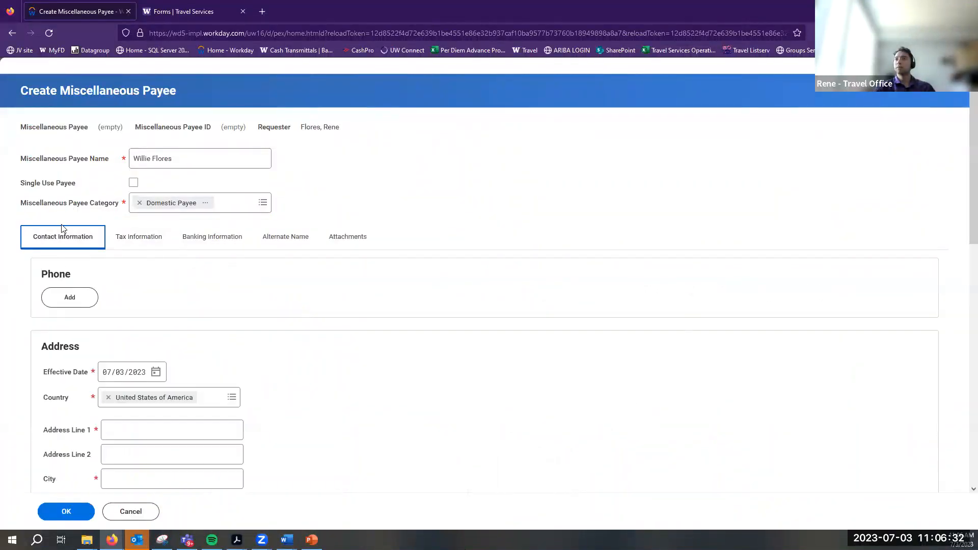
{"action": "left_click", "coordinate": [76, 505]}
{"action": "left_click", "coordinate": [196, 434]}
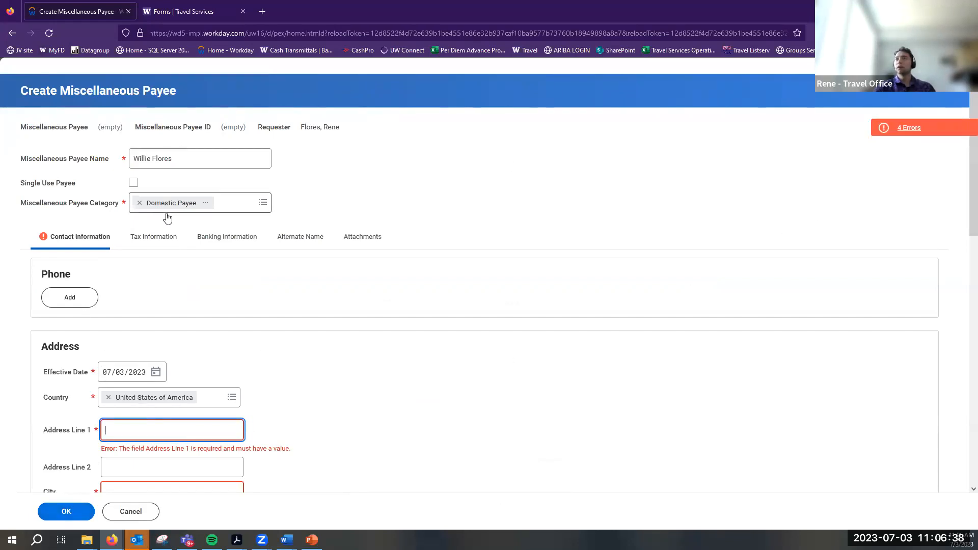
{"action": "scroll", "coordinate": [154, 264], "scroll_direction": "down", "scroll_amount": 3}
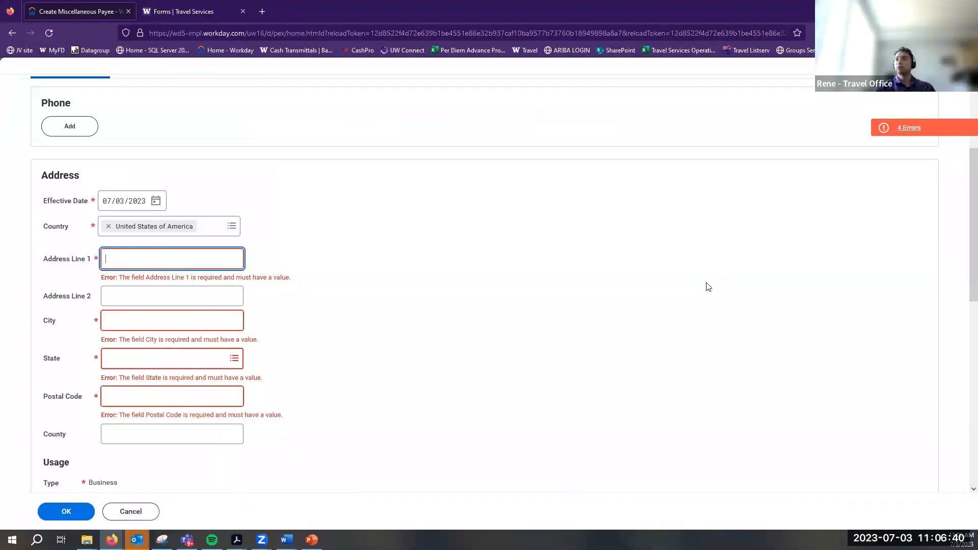
{"action": "type", "text": "1234 street st"}
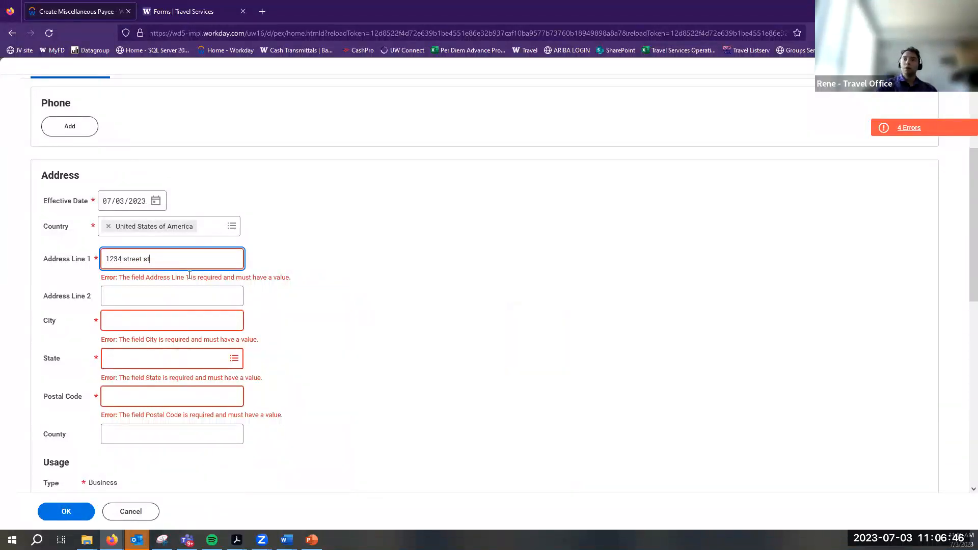
Fill in the city and choose Washington as the state
{"action": "left_click", "coordinate": [124, 308]}
{"action": "type", "text": "seattle"}
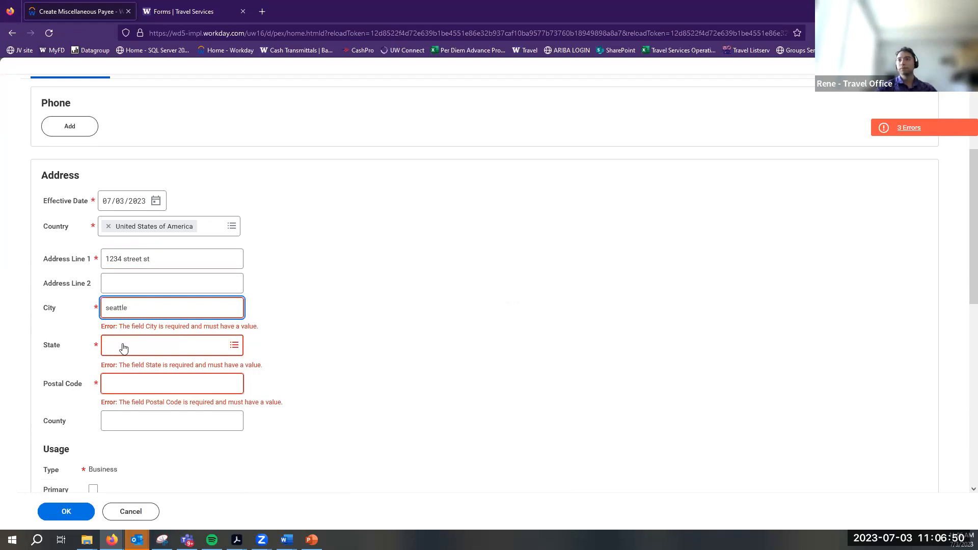
{"action": "left_click", "coordinate": [123, 347]}
{"action": "type", "text": "wa"}
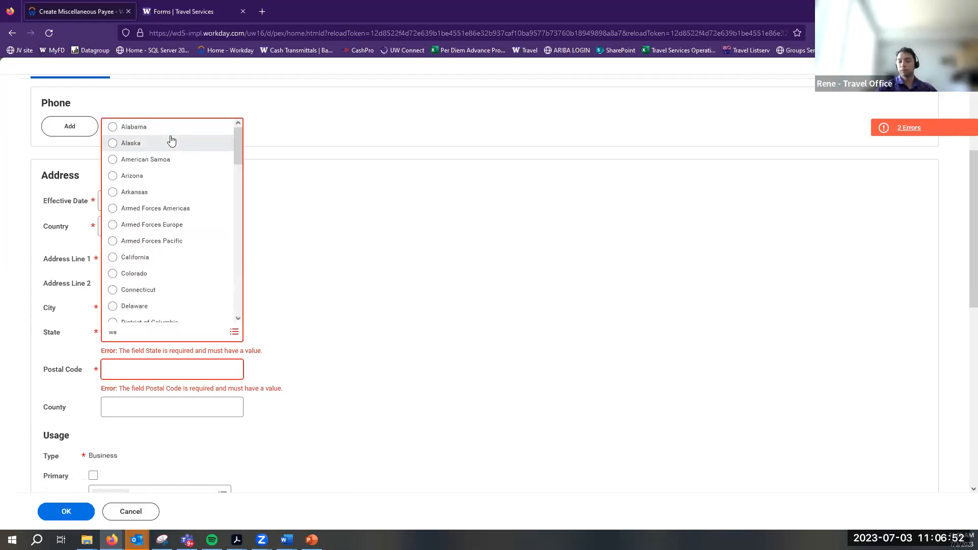
{"action": "key", "text": "Return"}
{"action": "left_click", "coordinate": [122, 313]}
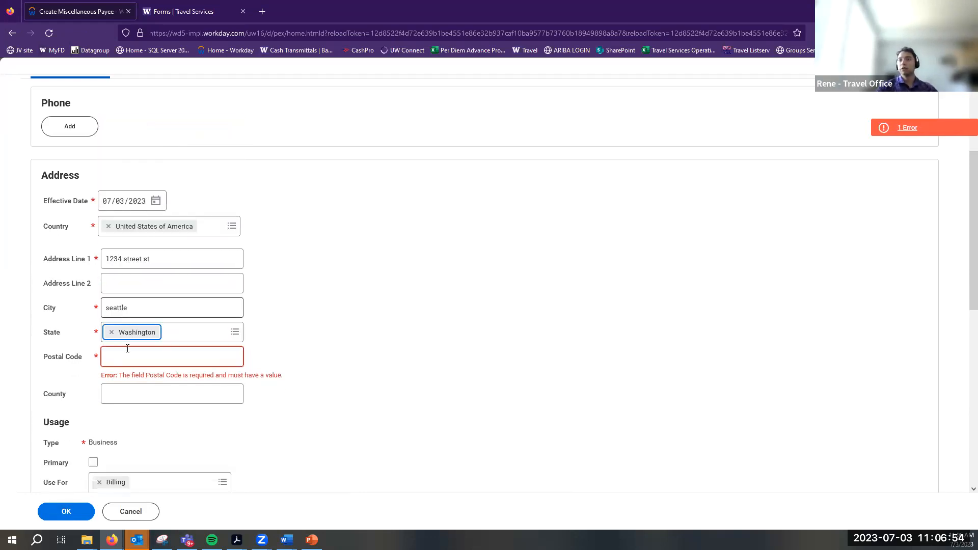
{"action": "left_click", "coordinate": [123, 357]}
Add postal code, King county and Apt 1, mark the address primary, and save the payee
{"action": "type", "text": "98105"}
{"action": "left_click", "coordinate": [128, 386]}
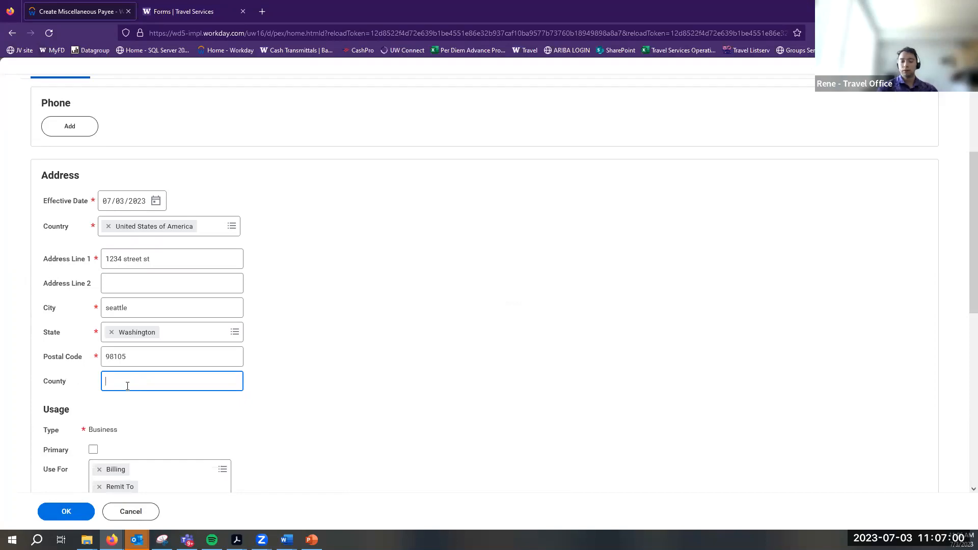
{"action": "scroll", "coordinate": [128, 385], "scroll_direction": "down", "scroll_amount": 3}
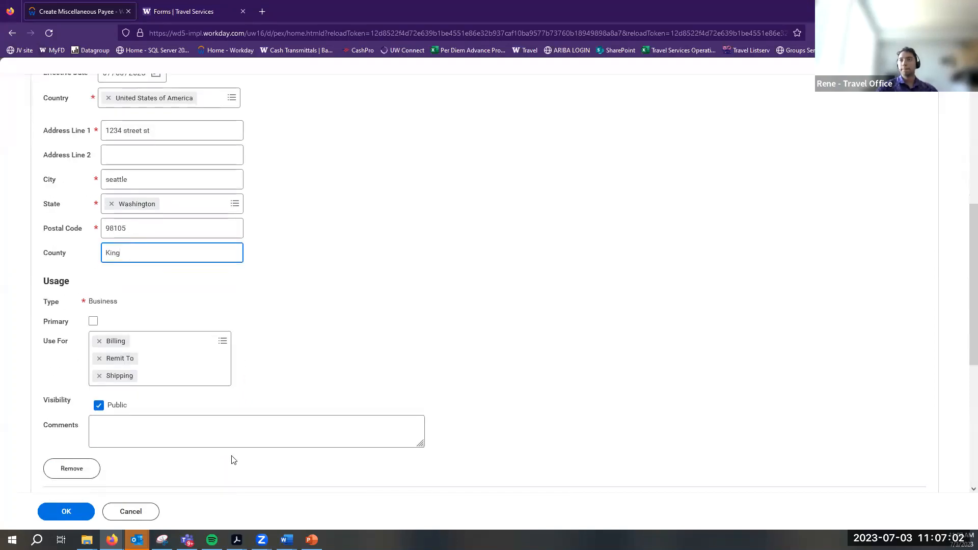
{"action": "left_click", "coordinate": [92, 322]}
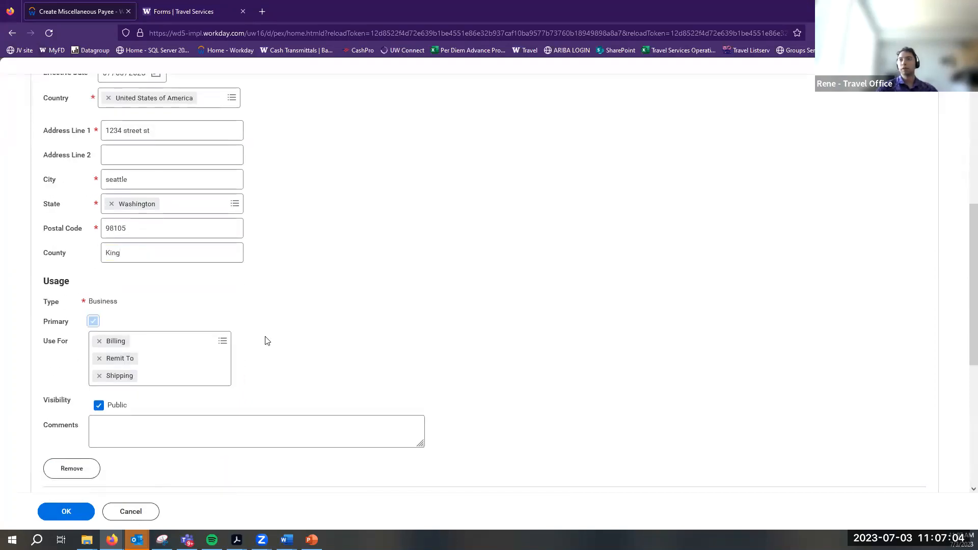
{"action": "scroll", "coordinate": [393, 302], "scroll_direction": "up", "scroll_amount": 2}
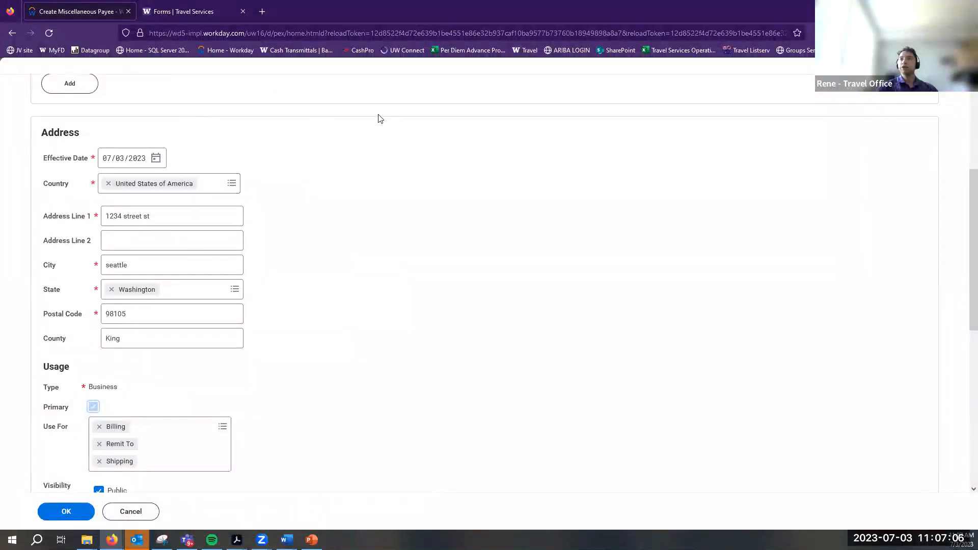
{"action": "left_click", "coordinate": [167, 243]}
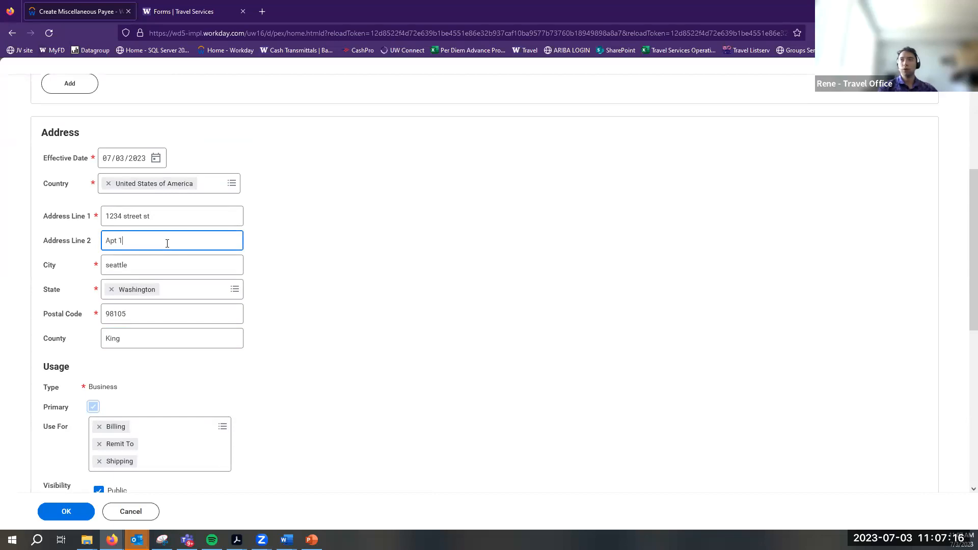
{"action": "left_click", "coordinate": [160, 263]}
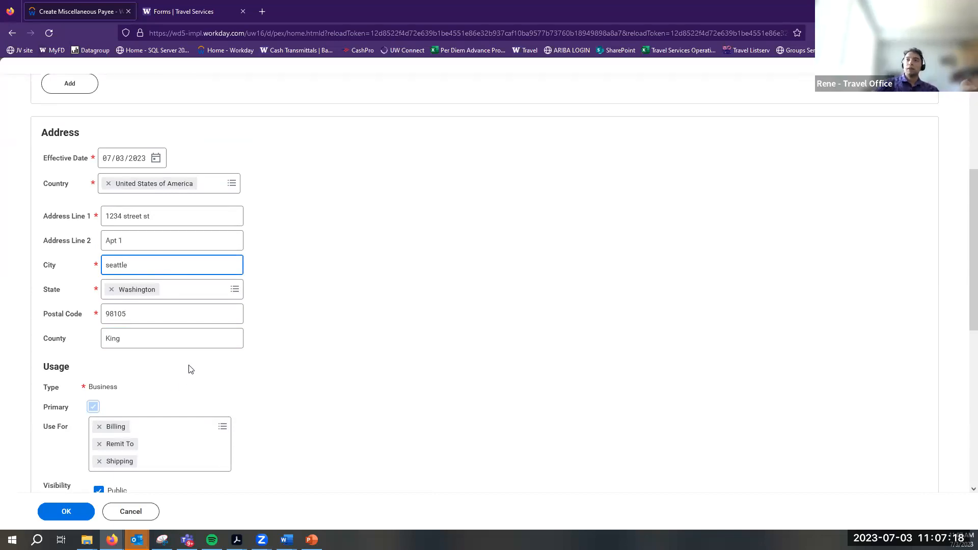
{"action": "scroll", "coordinate": [194, 368], "scroll_direction": "down", "scroll_amount": 5}
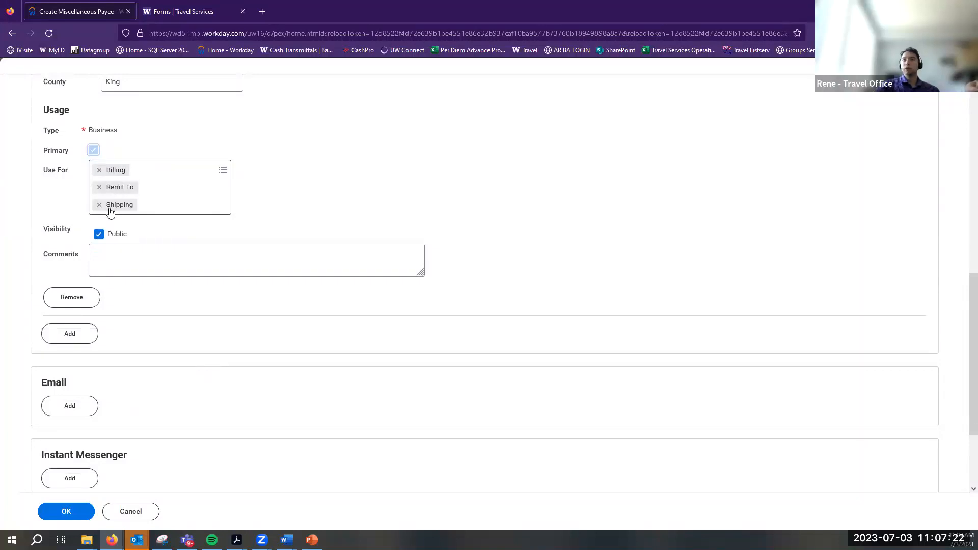
{"action": "scroll", "coordinate": [138, 415], "scroll_direction": "up", "scroll_amount": 8}
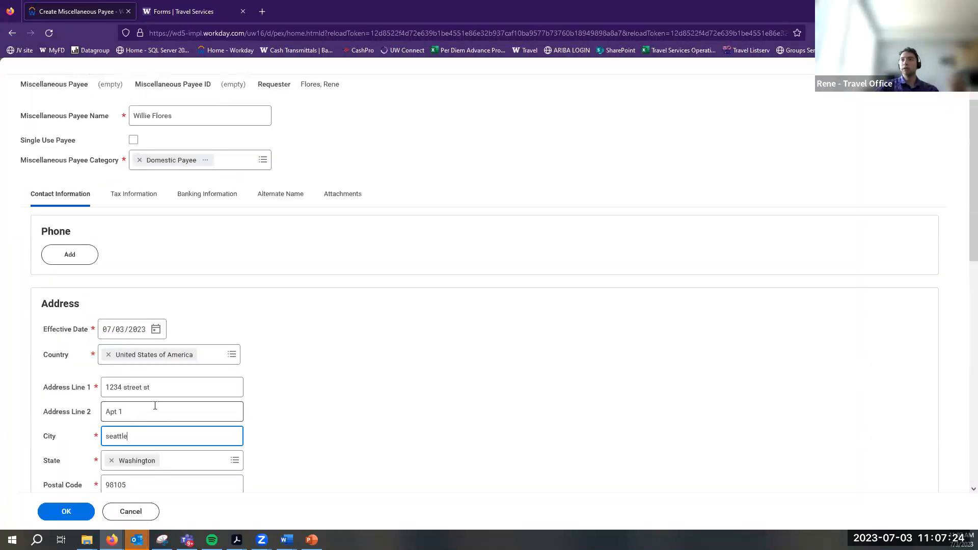
{"action": "left_click", "coordinate": [66, 512]}
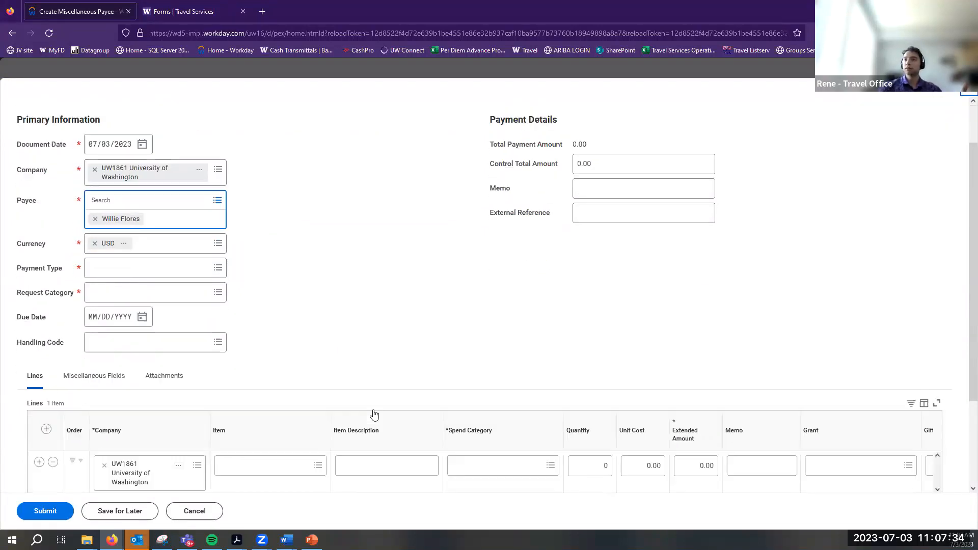
Show the Payment Type options on the Miscellaneous Payment Request form
{"action": "scroll", "coordinate": [377, 407], "scroll_direction": "down", "scroll_amount": 3}
{"action": "scroll", "coordinate": [560, 379], "scroll_direction": "up", "scroll_amount": 3}
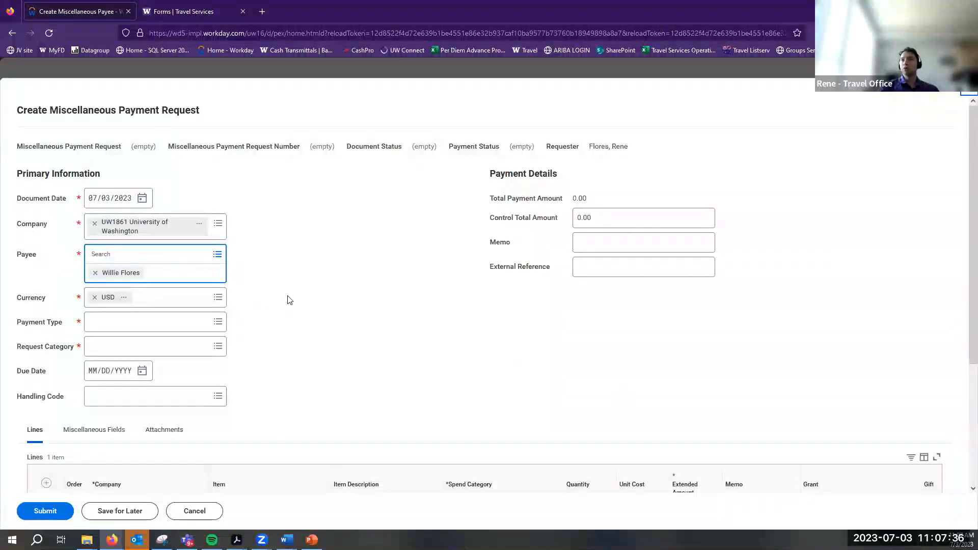
{"action": "left_click", "coordinate": [219, 322]}
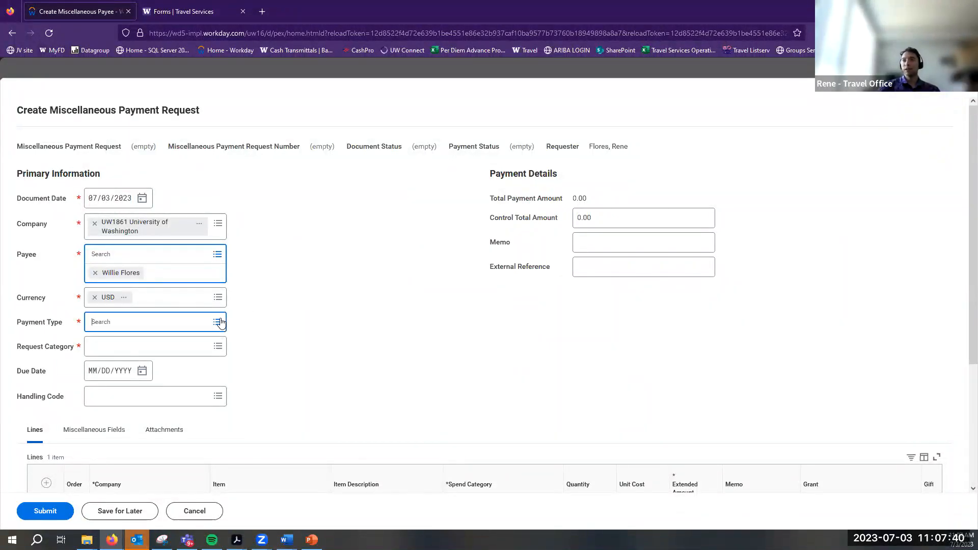
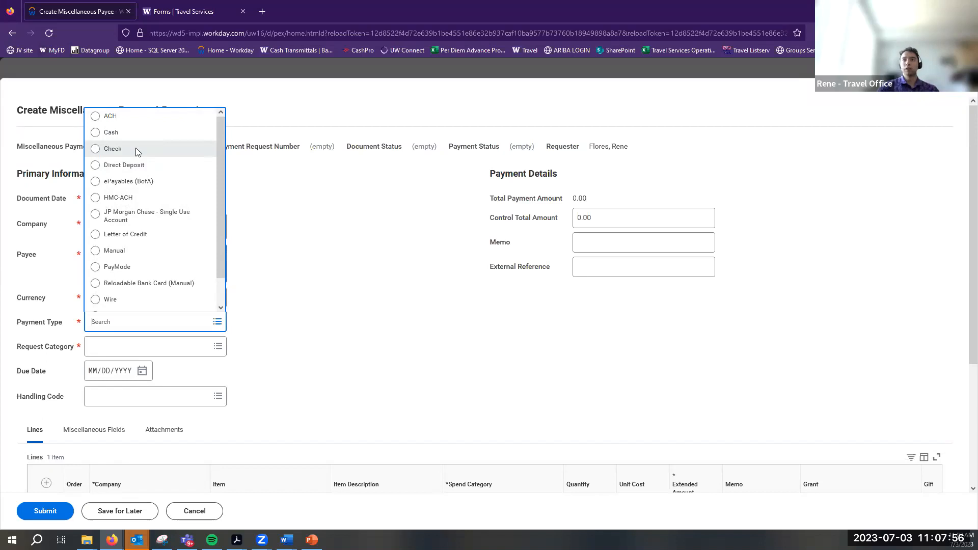
Set the payment type to Check and the request category to Non-Employee Travel
{"action": "scroll", "coordinate": [135, 151], "scroll_direction": "down", "scroll_amount": 1}
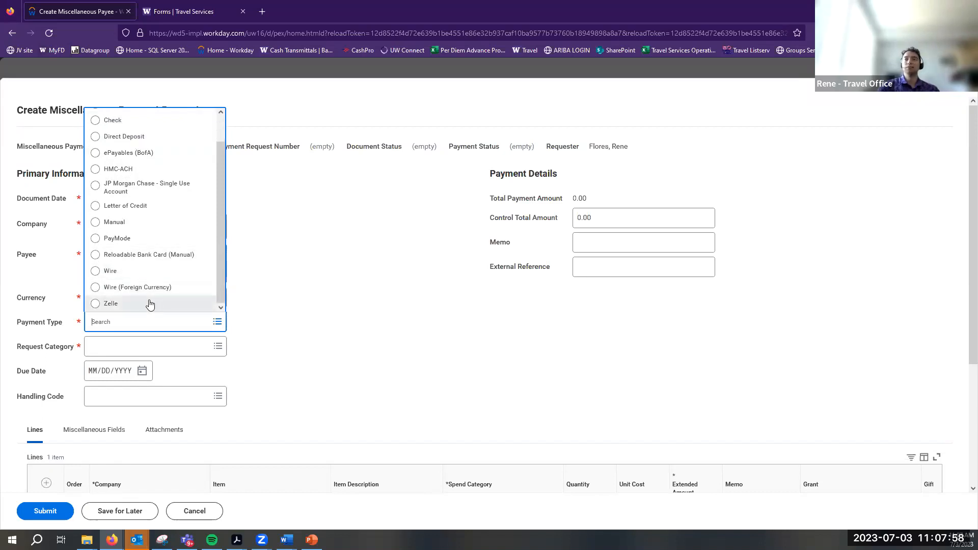
{"action": "scroll", "coordinate": [137, 278], "scroll_direction": "up", "scroll_amount": 1}
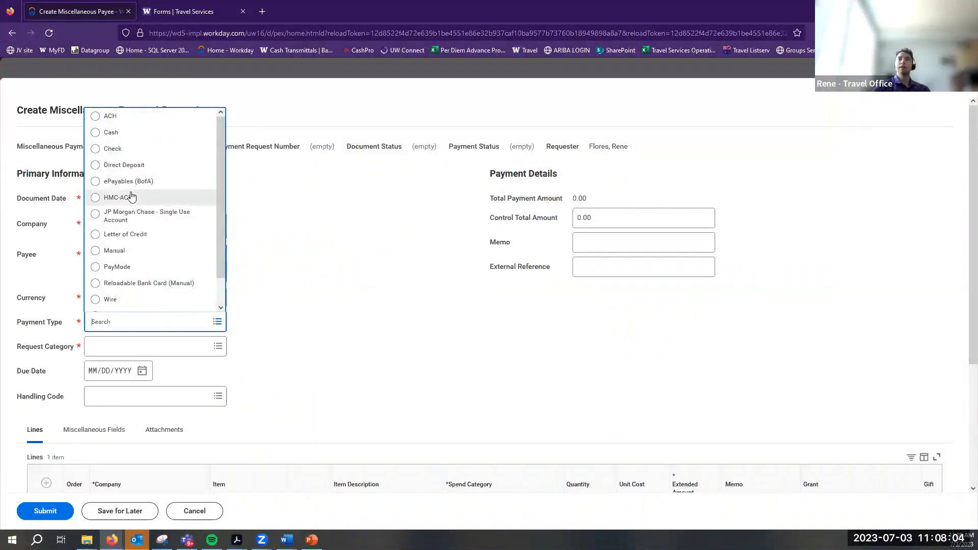
{"action": "left_click", "coordinate": [147, 153]}
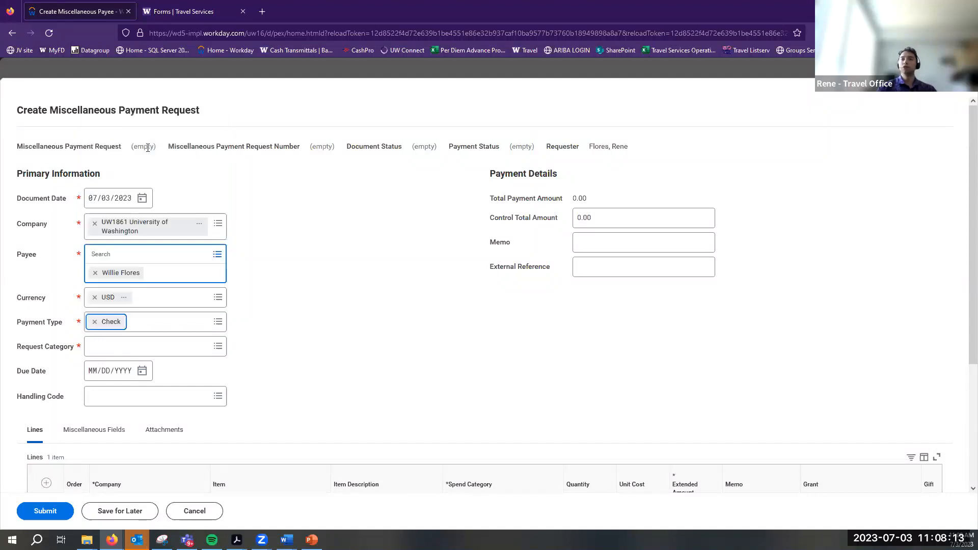
{"action": "left_click", "coordinate": [109, 346]}
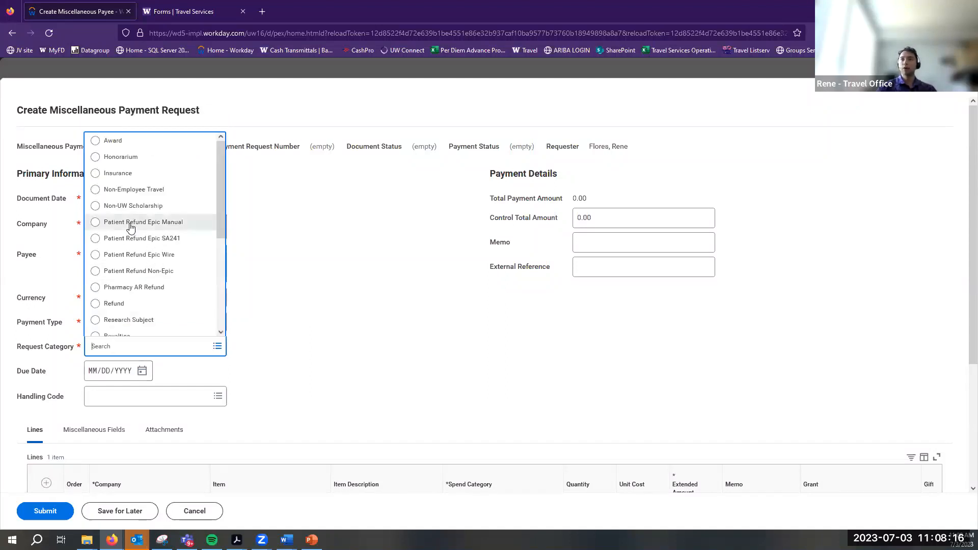
{"action": "left_click", "coordinate": [149, 190]}
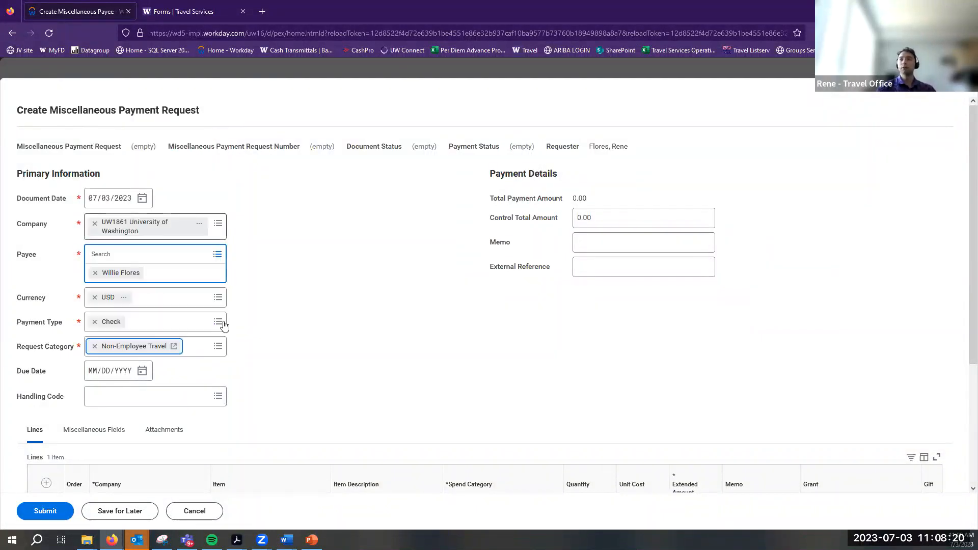
Show the Miscellaneous Fields and compare them with the guide's Miscellaneous Field 7 instruction
{"action": "scroll", "coordinate": [184, 365], "scroll_direction": "down", "scroll_amount": 1}
{"action": "scroll", "coordinate": [183, 365], "scroll_direction": "down", "scroll_amount": 3}
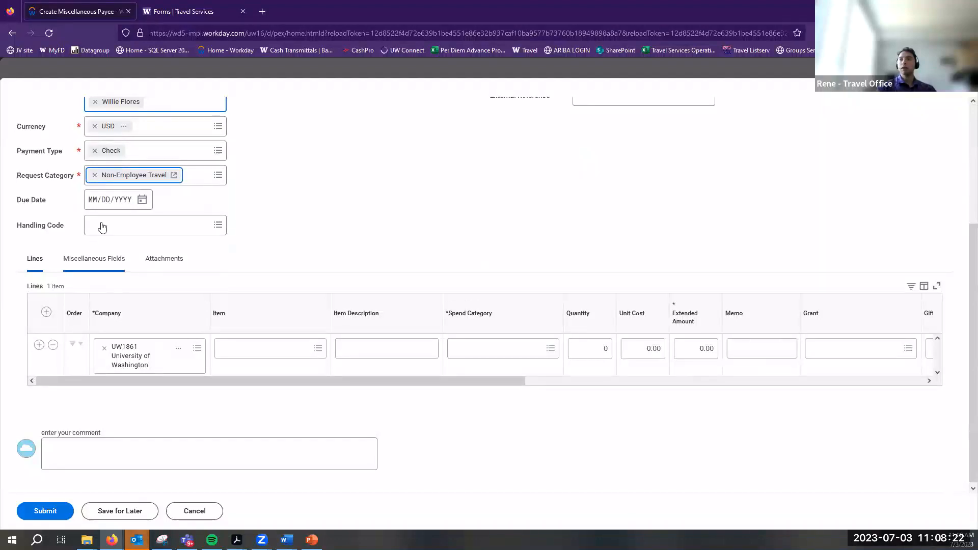
{"action": "left_click", "coordinate": [104, 260]}
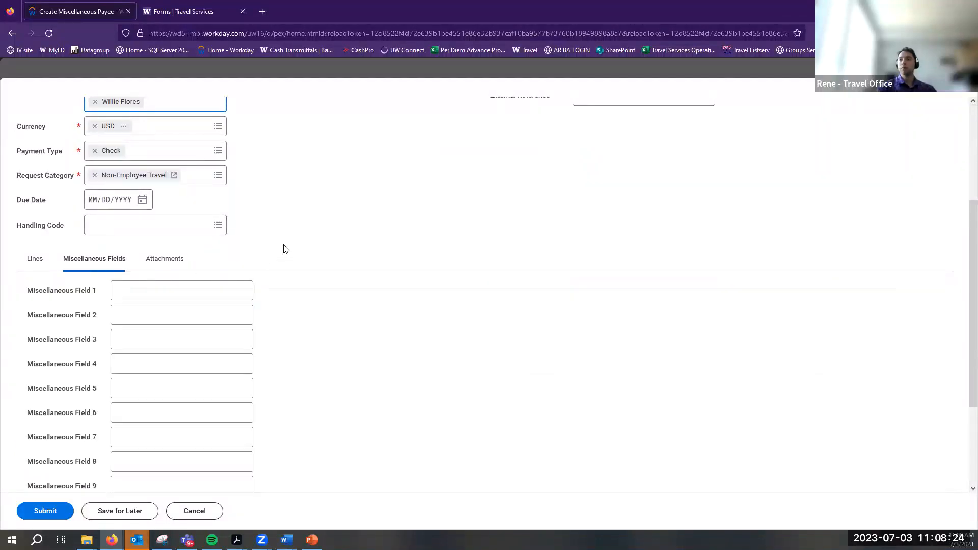
{"action": "scroll", "coordinate": [282, 248], "scroll_direction": "down", "scroll_amount": 2}
{"action": "key", "text": "alt+Tab"}
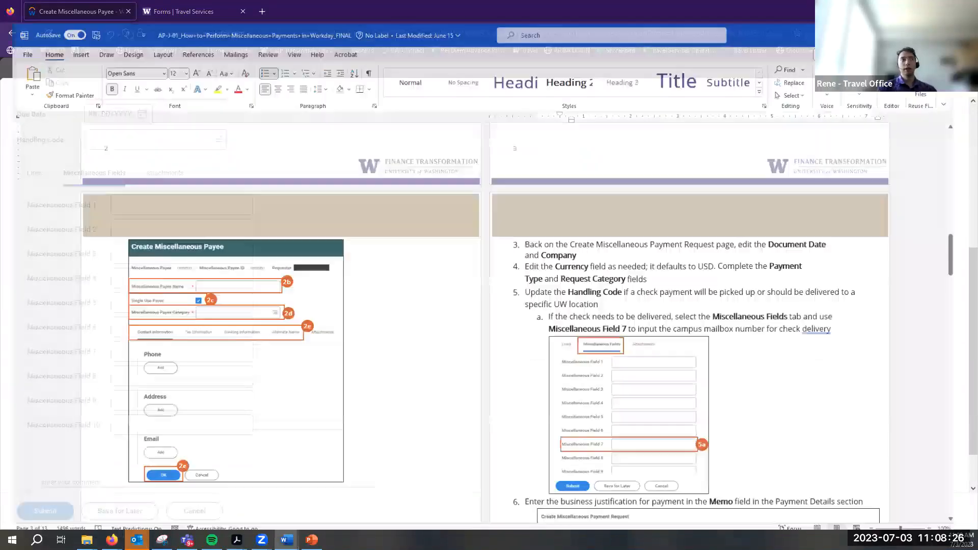
{"action": "left_click", "coordinate": [641, 299]}
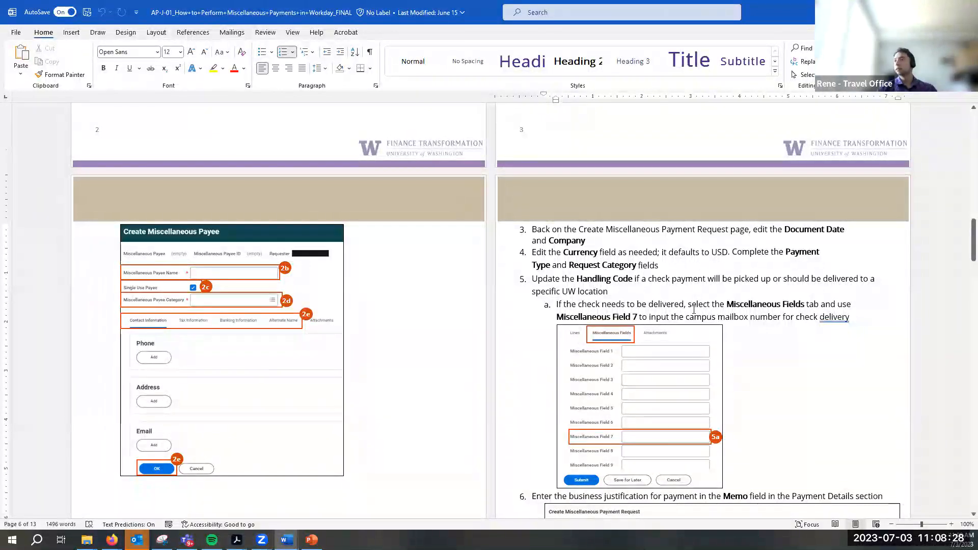
{"action": "key", "text": "alt+Tab"}
{"action": "scroll", "coordinate": [372, 255], "scroll_direction": "up", "scroll_amount": 6}
{"action": "left_click", "coordinate": [107, 255]}
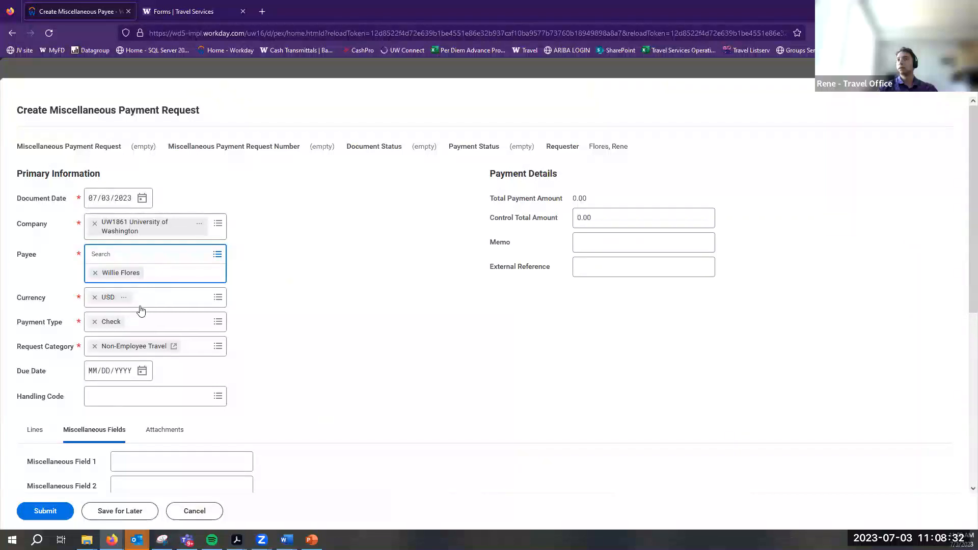
Bring up the Handling Code dropdown to see the available codes
{"action": "left_click", "coordinate": [219, 403]}
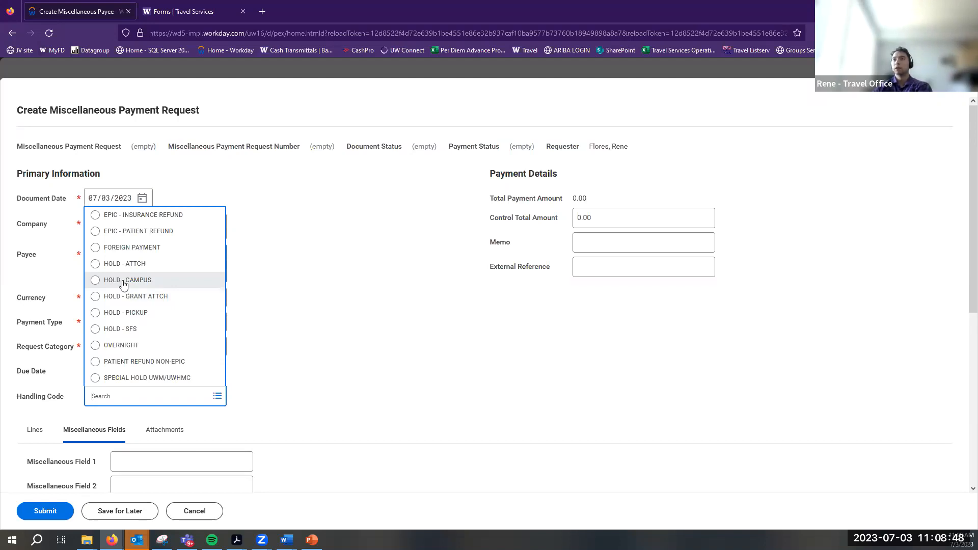
{"action": "key", "text": "alt+Tab"}
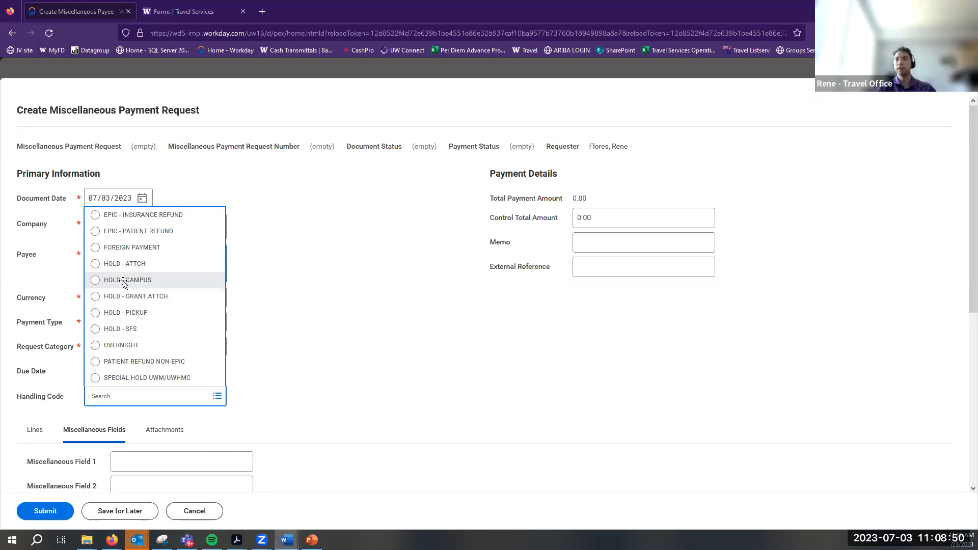
Go over step 5a's check delivery and campus mailbox (Miscellaneous Field 7) instructions in the guide
{"action": "left_click_drag", "start_coordinate": [645, 305], "coordinate": [849, 317]}
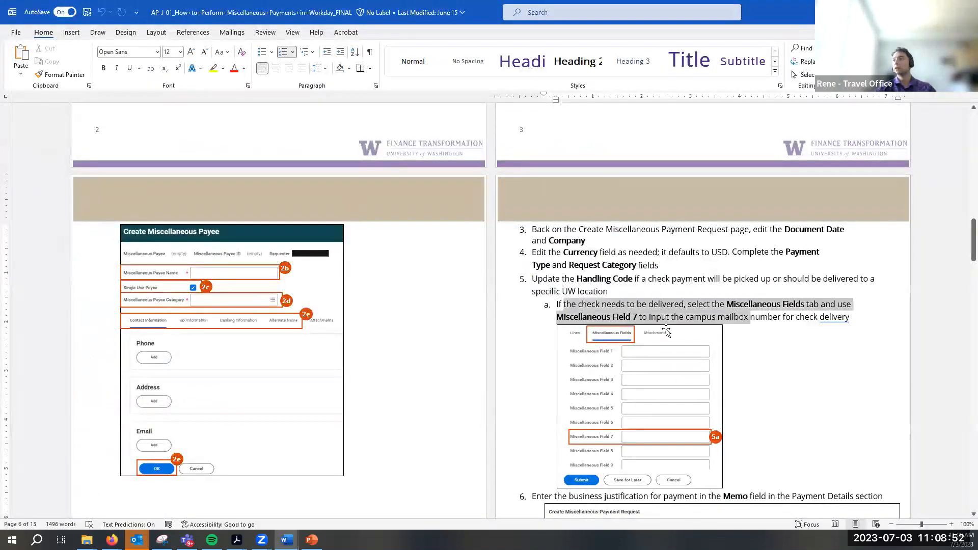
{"action": "left_click", "coordinate": [703, 309]}
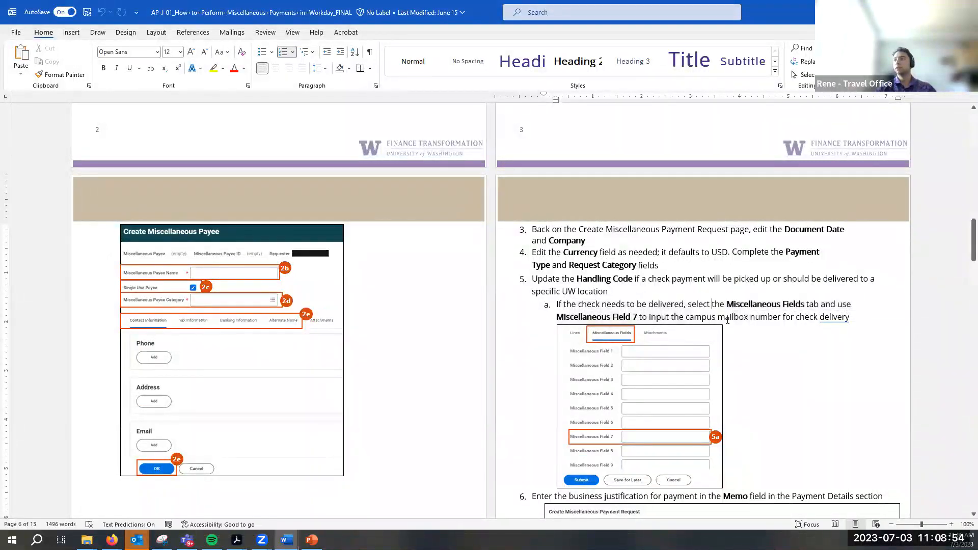
{"action": "left_click_drag", "start_coordinate": [639, 317], "coordinate": [840, 325]}
{"action": "left_click", "coordinate": [760, 319]}
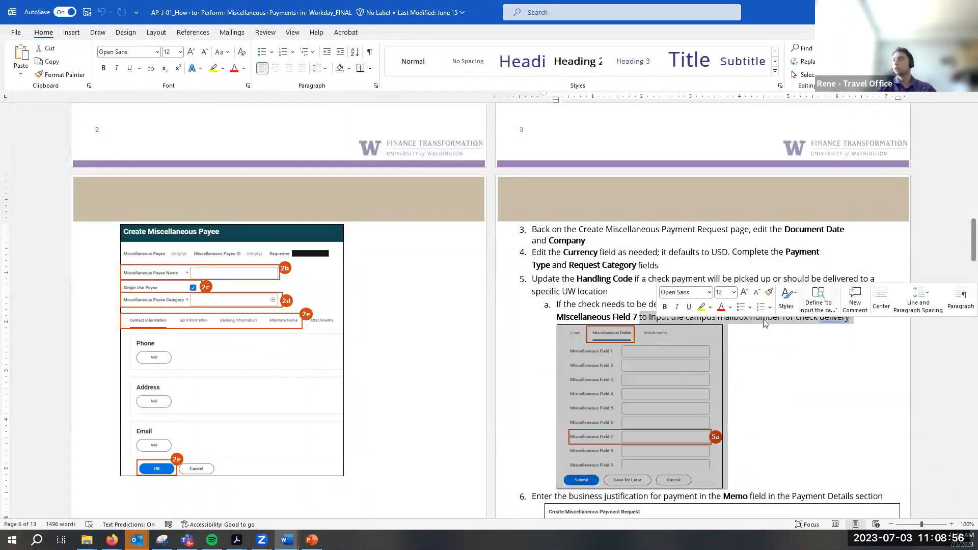
{"action": "scroll", "coordinate": [759, 318], "scroll_direction": "down", "scroll_amount": 1}
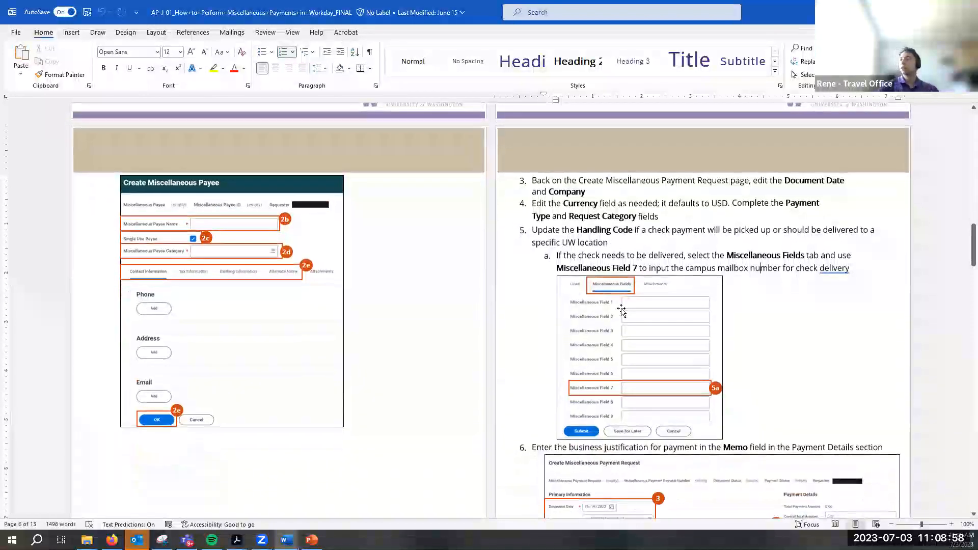
{"action": "key", "text": "alt+Tab"}
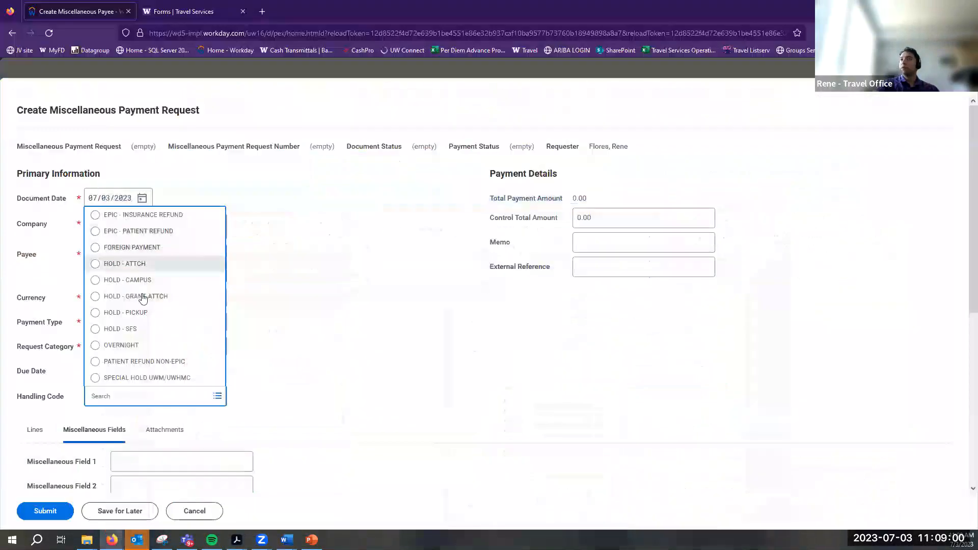
Reopen the Handling Code list to view every code, then bring back the Word guide
{"action": "left_click", "coordinate": [288, 376]}
{"action": "scroll", "coordinate": [234, 308], "scroll_direction": "down", "scroll_amount": 3}
{"action": "left_click", "coordinate": [218, 268]}
{"action": "left_click", "coordinate": [307, 295]}
{"action": "left_click", "coordinate": [217, 268]}
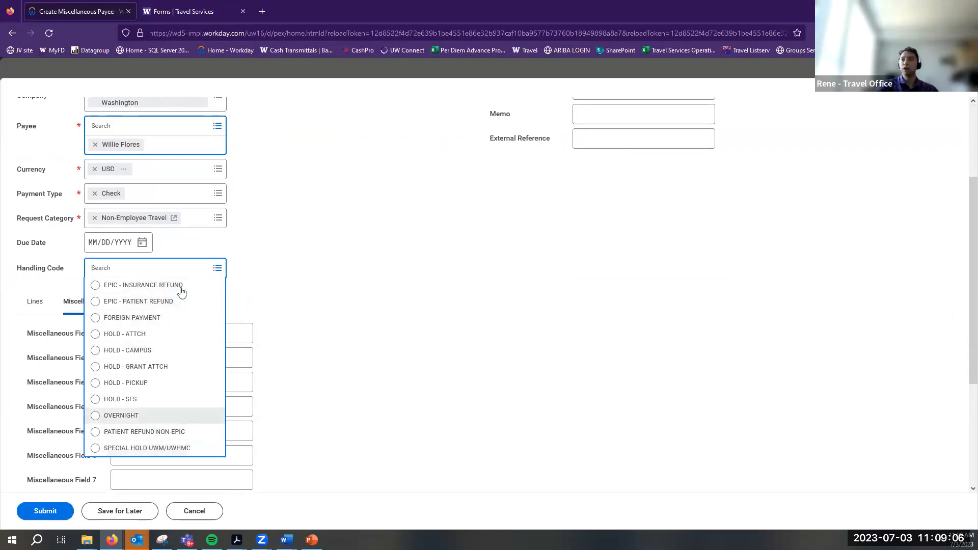
{"action": "left_click", "coordinate": [287, 539]}
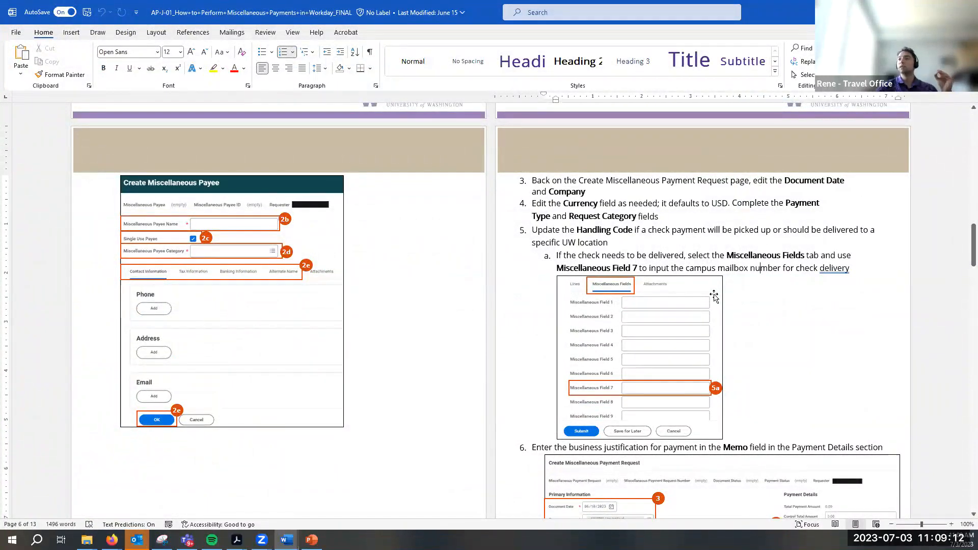
Read the guide's step 6 on entering the business justification as the memo
{"action": "scroll", "coordinate": [753, 359], "scroll_direction": "down", "scroll_amount": 1}
{"action": "scroll", "coordinate": [754, 360], "scroll_direction": "down", "scroll_amount": 2}
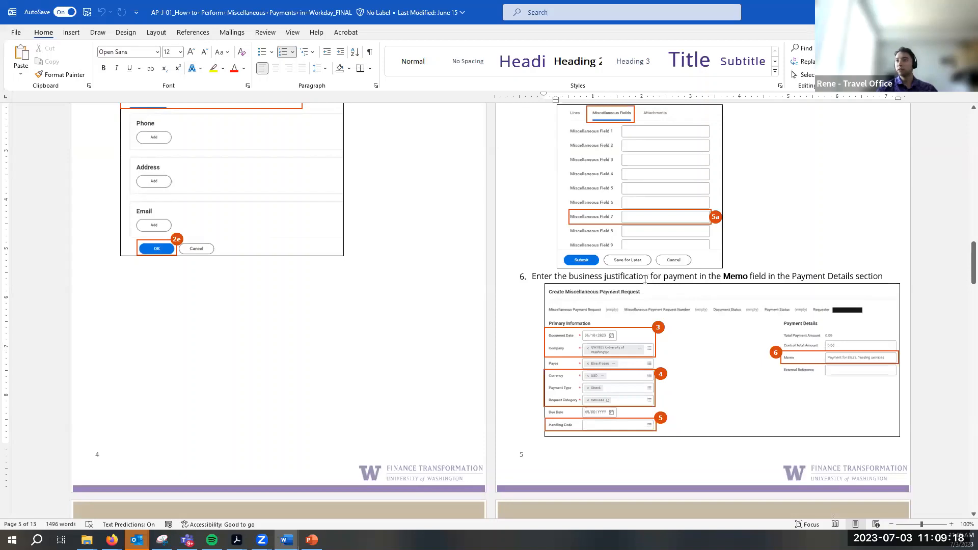
{"action": "key", "text": "alt+Tab"}
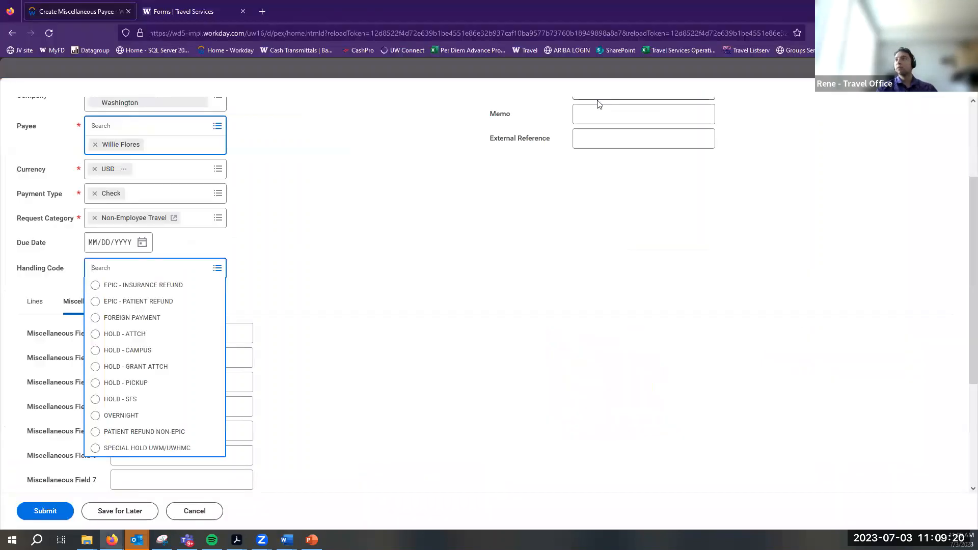
Enter 'Seattle conference travel' as the payment request's memo
{"action": "left_click", "coordinate": [604, 247]}
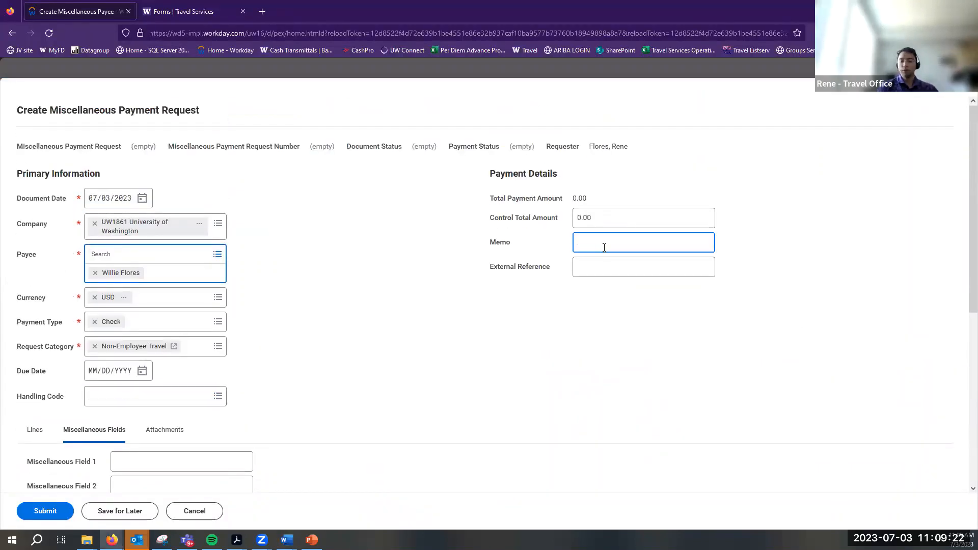
{"action": "type", "text": "Seattle conference travel"}
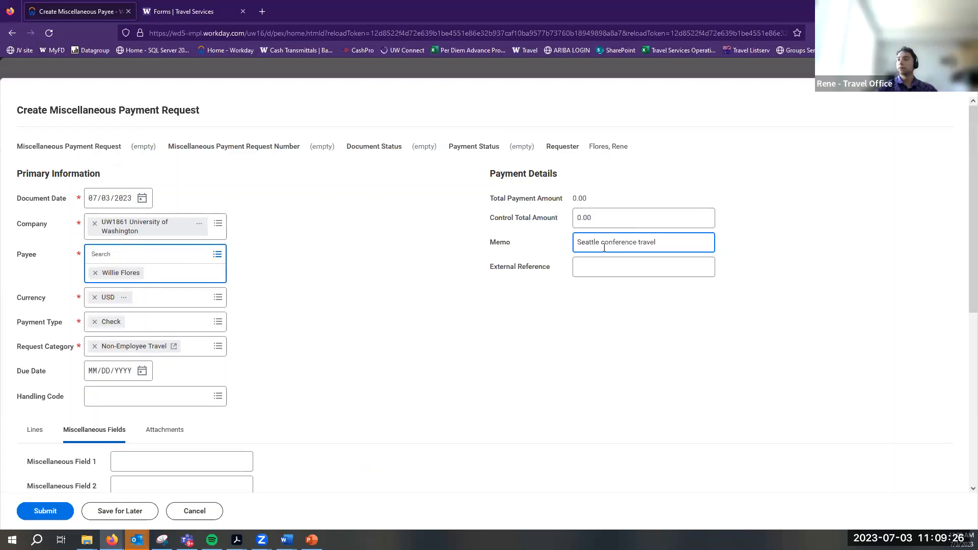
{"action": "left_click", "coordinate": [455, 334]}
{"action": "scroll", "coordinate": [451, 334], "scroll_direction": "down", "scroll_amount": 3}
{"action": "key", "text": "alt+Tab"}
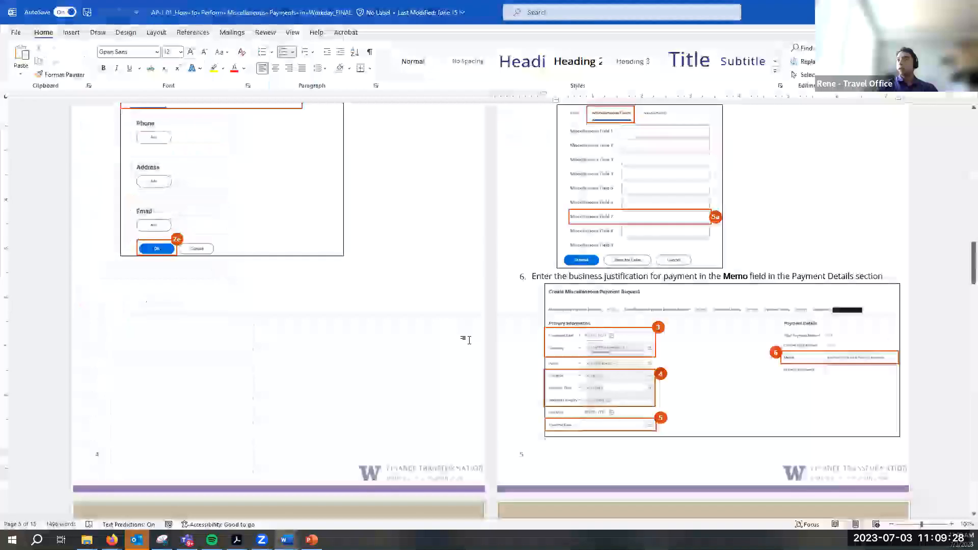
Review the guide's steps 7–9, checking the form's miscellaneous fields against them
{"action": "scroll", "coordinate": [465, 326], "scroll_direction": "down", "scroll_amount": 5}
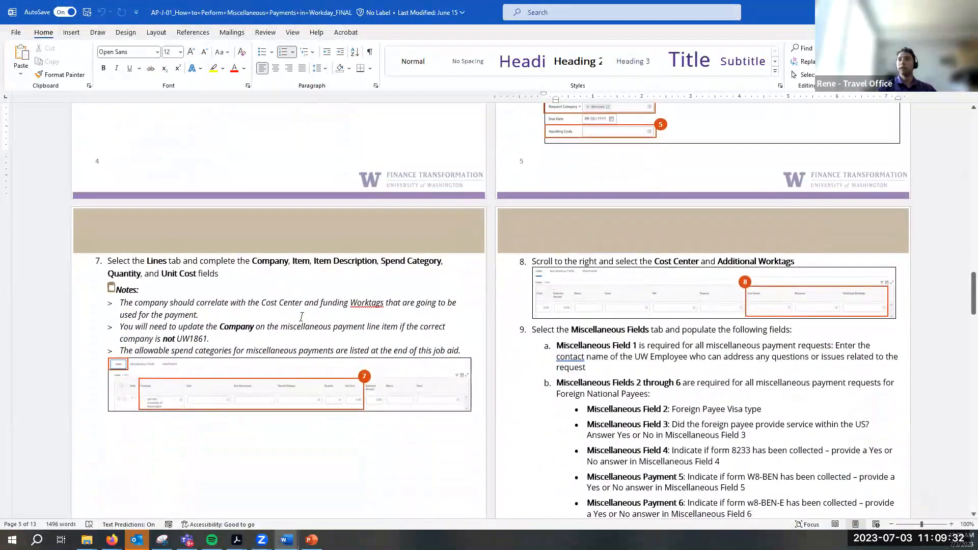
{"action": "key", "text": "alt+Tab"}
{"action": "scroll", "coordinate": [273, 292], "scroll_direction": "down", "scroll_amount": 3}
{"action": "scroll", "coordinate": [220, 323], "scroll_direction": "up", "scroll_amount": 5}
{"action": "key", "text": "alt+Tab"}
{"action": "scroll", "coordinate": [641, 314], "scroll_direction": "up", "scroll_amount": 3}
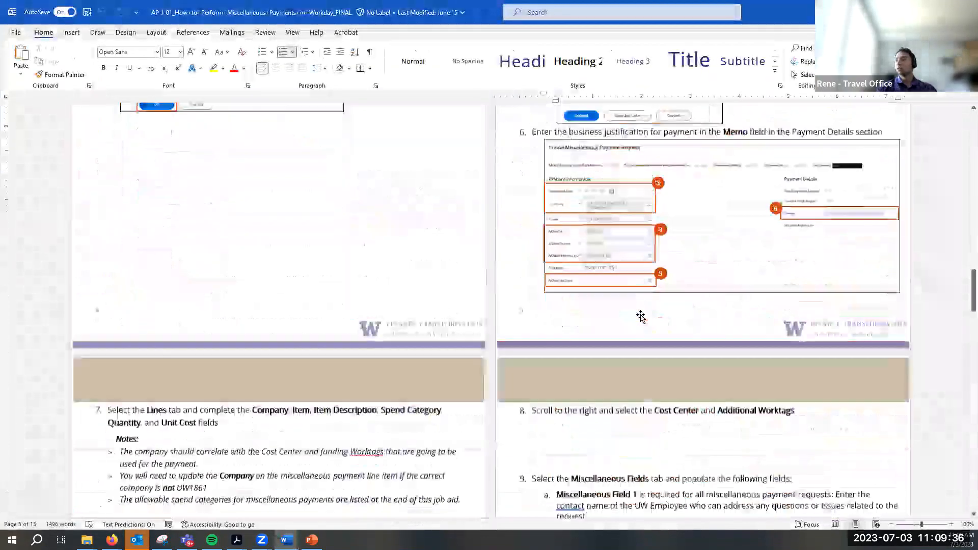
{"action": "scroll", "coordinate": [641, 314], "scroll_direction": "down", "scroll_amount": 4}
{"action": "scroll", "coordinate": [640, 314], "scroll_direction": "down", "scroll_amount": 2}
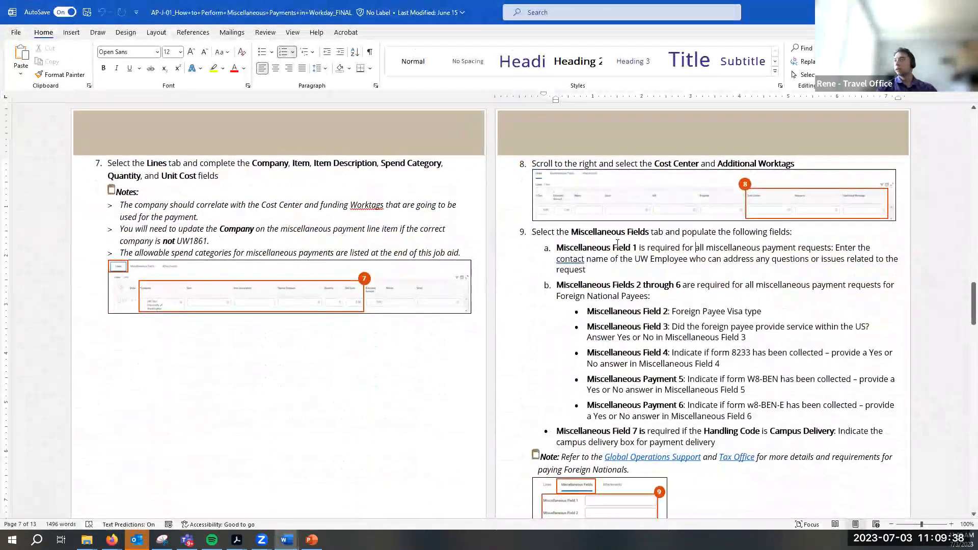
Highlight step 9a's Miscellaneous Field 1 requirement, then go back to the payment request
{"action": "left_click_drag", "start_coordinate": [563, 246], "coordinate": [668, 260]}
{"action": "left_click", "coordinate": [668, 259]}
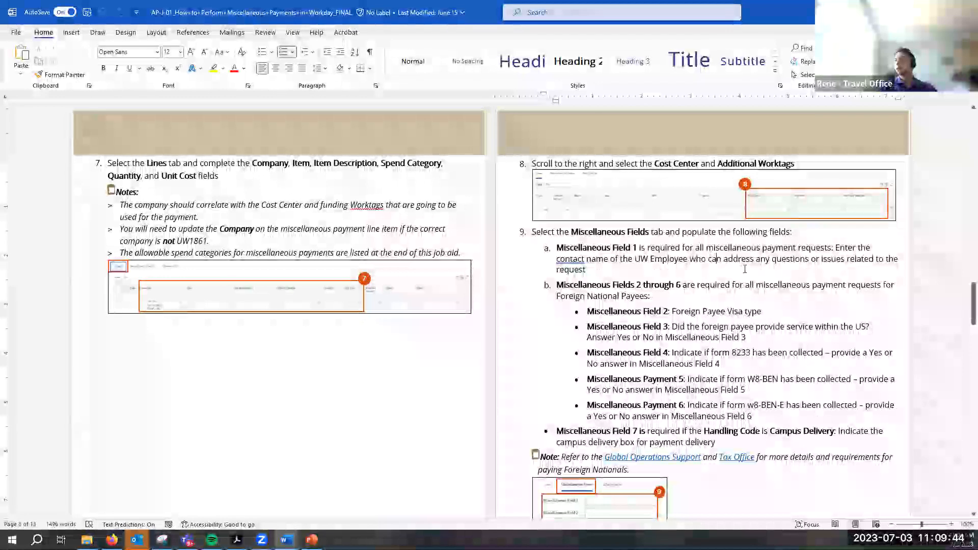
{"action": "key", "text": "alt+Tab"}
{"action": "scroll", "coordinate": [148, 377], "scroll_direction": "down", "scroll_amount": 3}
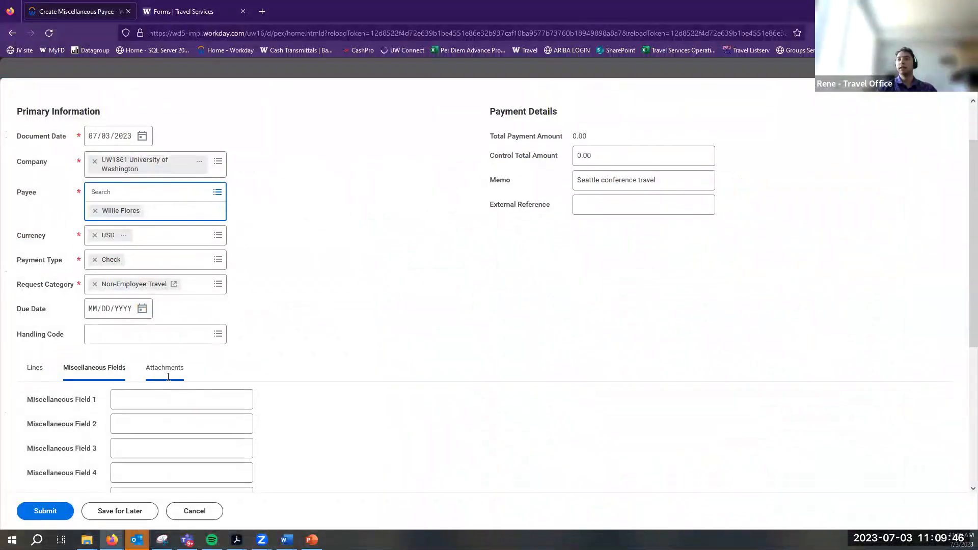
Enter the UW contact employee's full name in Miscellaneous Field 1
{"action": "left_click", "coordinate": [129, 324]}
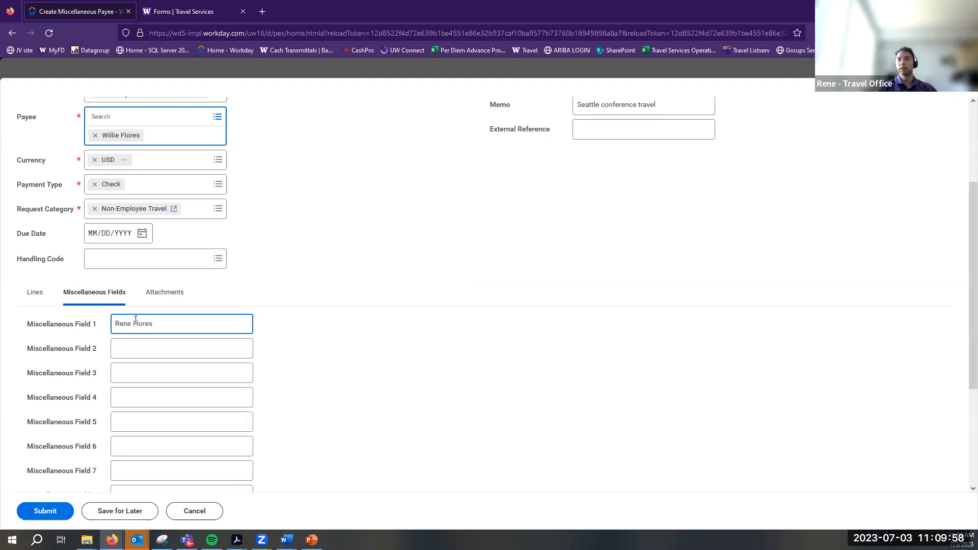
{"action": "key", "text": "alt+Tab"}
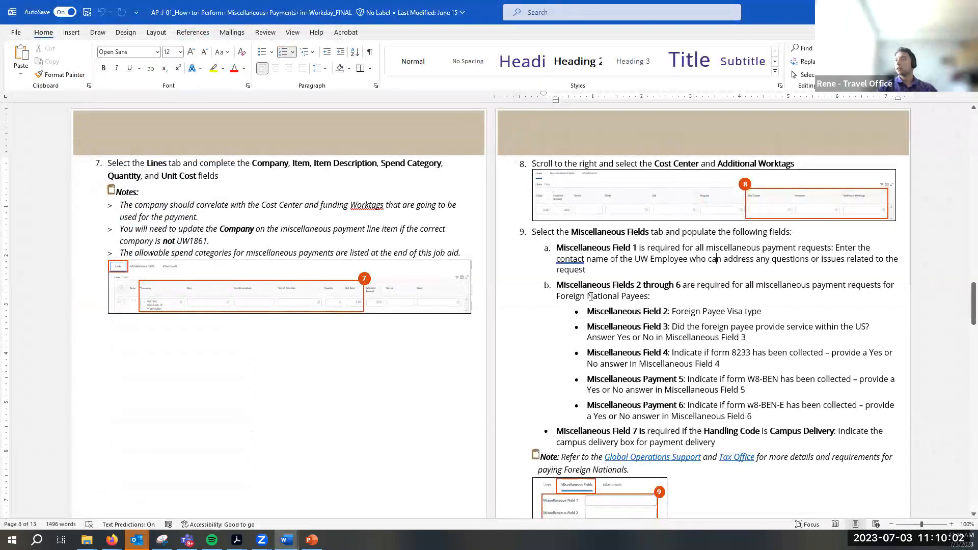
Review step 9's rules for Miscellaneous Fields 2–7 in the job aid
{"action": "scroll", "coordinate": [591, 300], "scroll_direction": "down", "scroll_amount": 2}
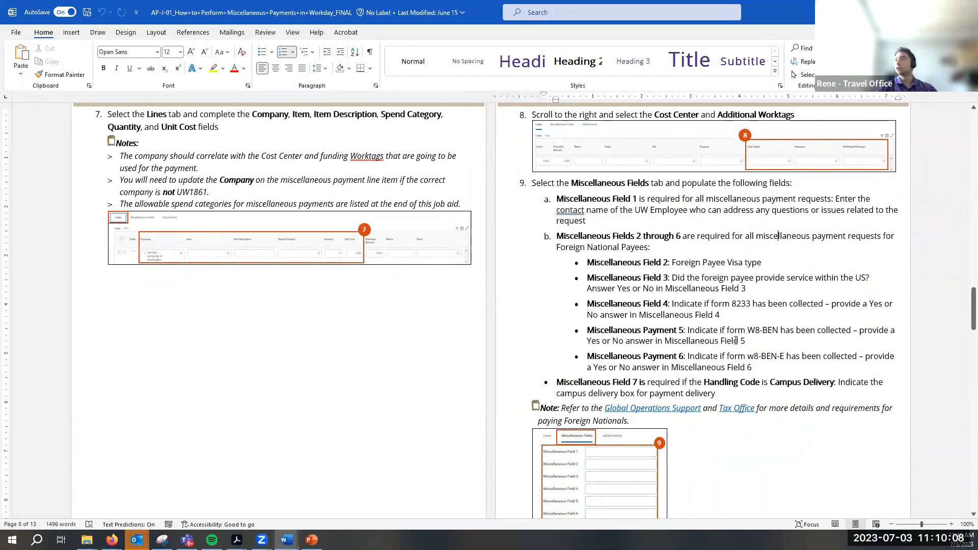
{"action": "scroll", "coordinate": [738, 351], "scroll_direction": "down", "scroll_amount": 2}
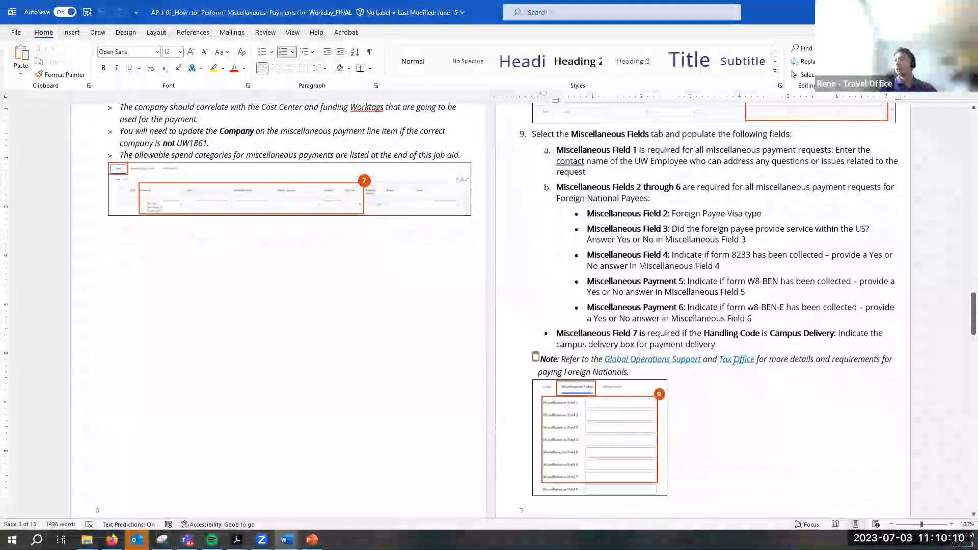
{"action": "scroll", "coordinate": [733, 360], "scroll_direction": "down", "scroll_amount": 3}
{"action": "scroll", "coordinate": [733, 361], "scroll_direction": "up", "scroll_amount": 9}
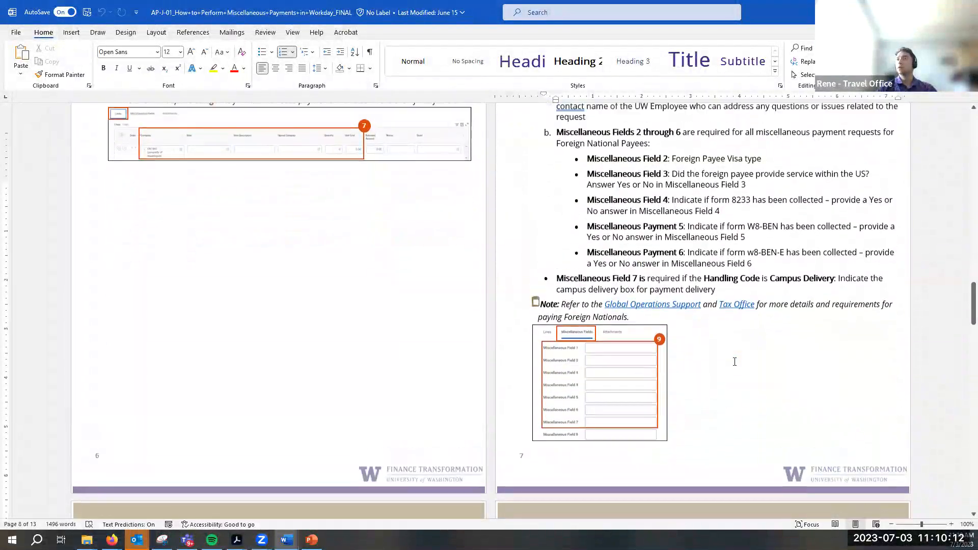
{"action": "scroll", "coordinate": [734, 362], "scroll_direction": "up", "scroll_amount": 6}
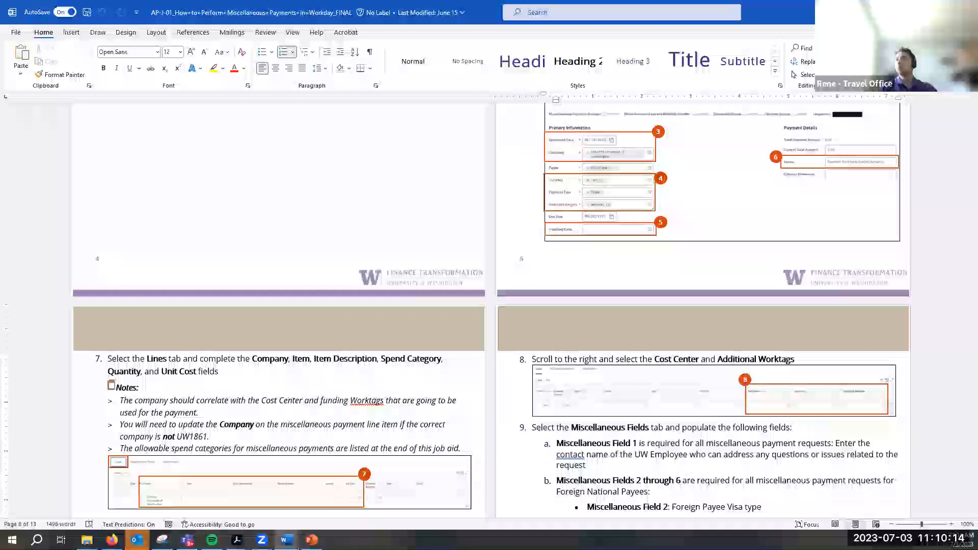
{"action": "key", "text": "alt+Tab"}
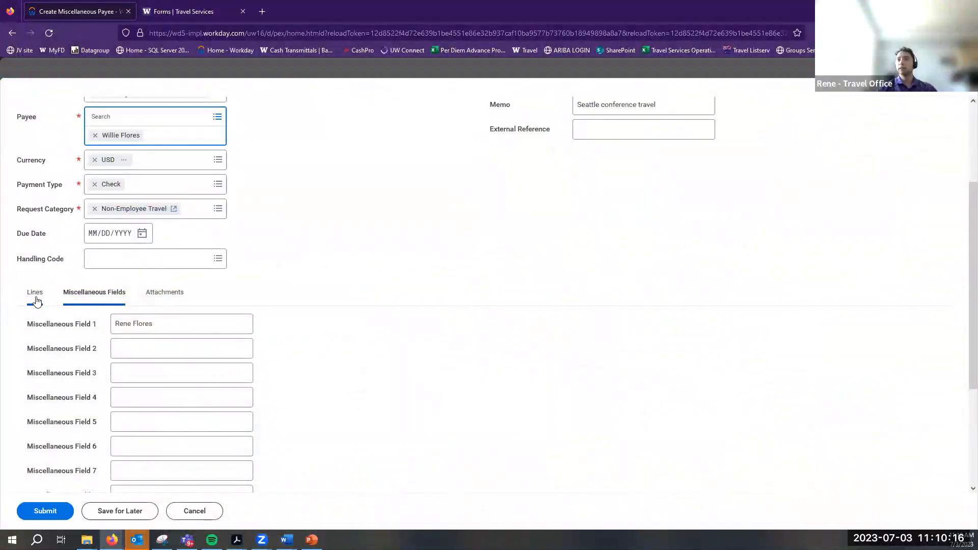
Browse the Partial List of spend categories for the payment line
{"action": "left_click", "coordinate": [37, 298]}
{"action": "scroll", "coordinate": [268, 360], "scroll_direction": "down", "scroll_amount": 1}
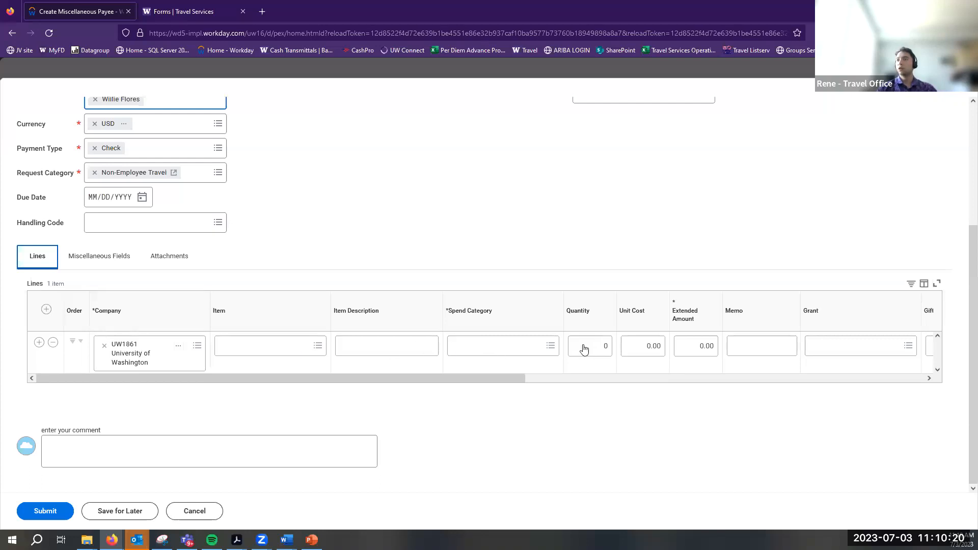
{"action": "left_click", "coordinate": [553, 347]}
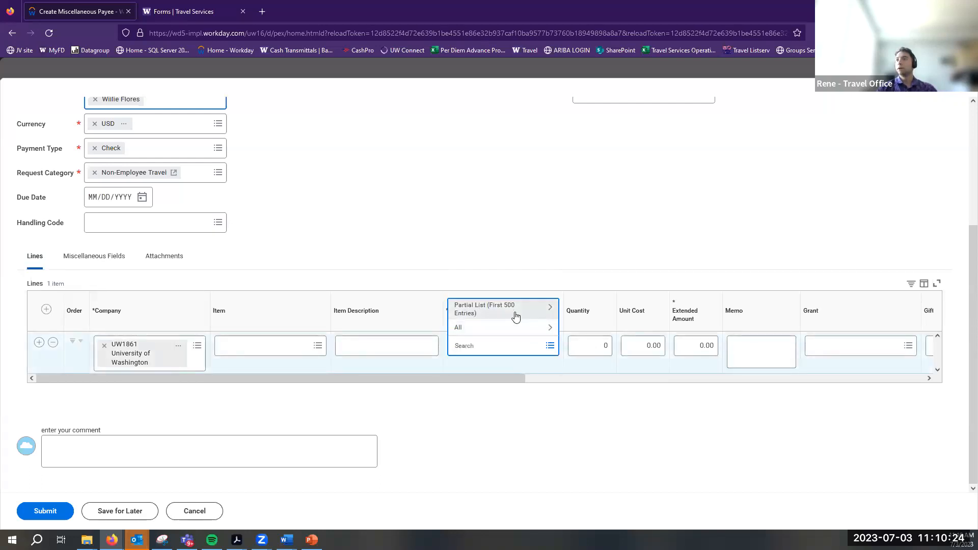
{"action": "left_click", "coordinate": [514, 317]}
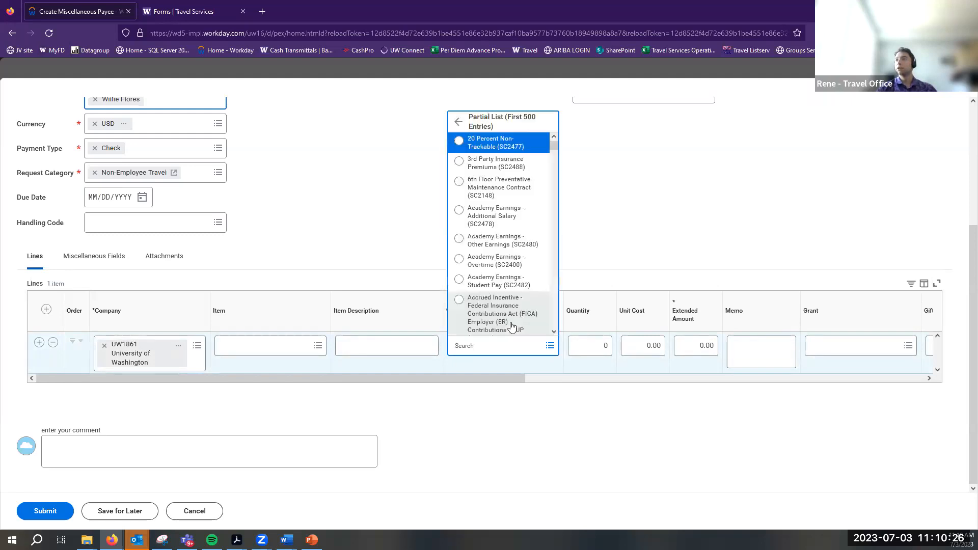
{"action": "scroll", "coordinate": [489, 288], "scroll_direction": "down", "scroll_amount": 3}
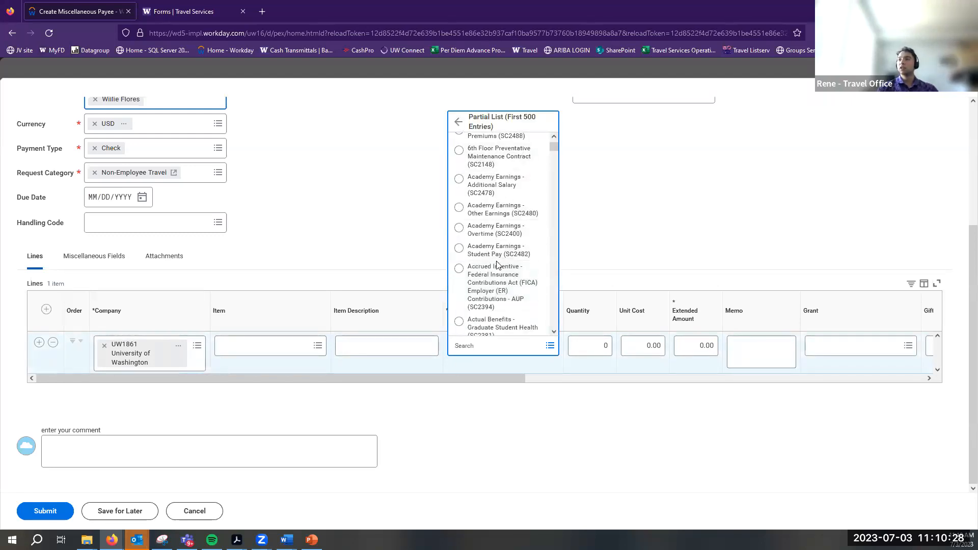
{"action": "left_click", "coordinate": [475, 337]}
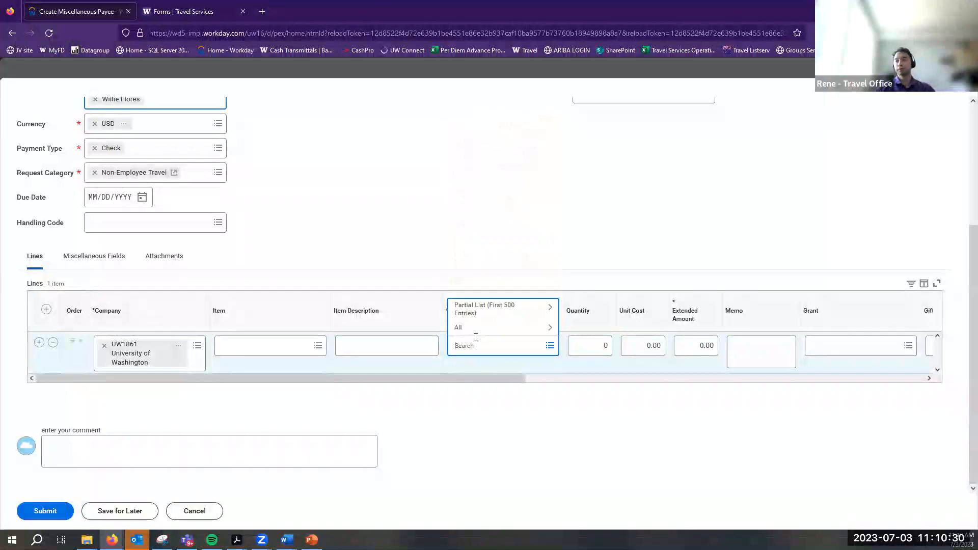
Search spend categories for 'per diem', clear it, and review SC2566 and SC2567 in the job aid
{"action": "type", "text": "per diem"}
{"action": "key", "text": "Return"}
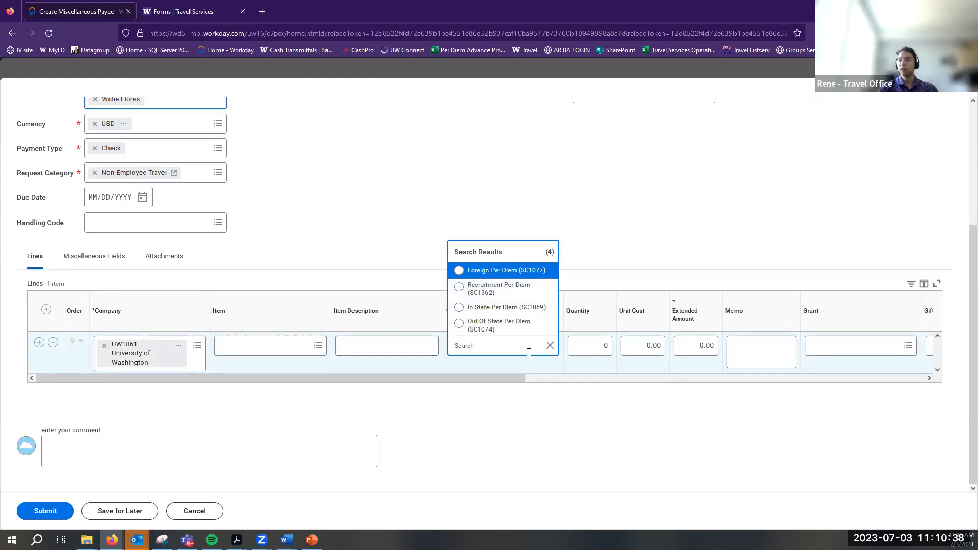
{"action": "left_click", "coordinate": [550, 347]}
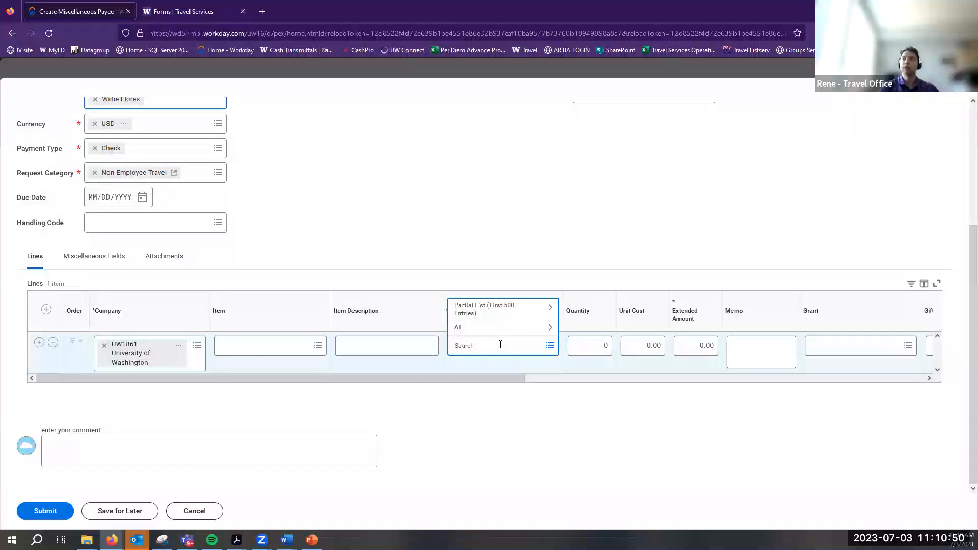
{"action": "key", "text": "alt+Tab"}
{"action": "scroll", "coordinate": [529, 375], "scroll_direction": "down", "scroll_amount": 2}
{"action": "scroll", "coordinate": [528, 375], "scroll_direction": "down", "scroll_amount": 15}
{"action": "scroll", "coordinate": [529, 375], "scroll_direction": "down", "scroll_amount": 2}
{"action": "scroll", "coordinate": [529, 376], "scroll_direction": "up", "scroll_amount": 1}
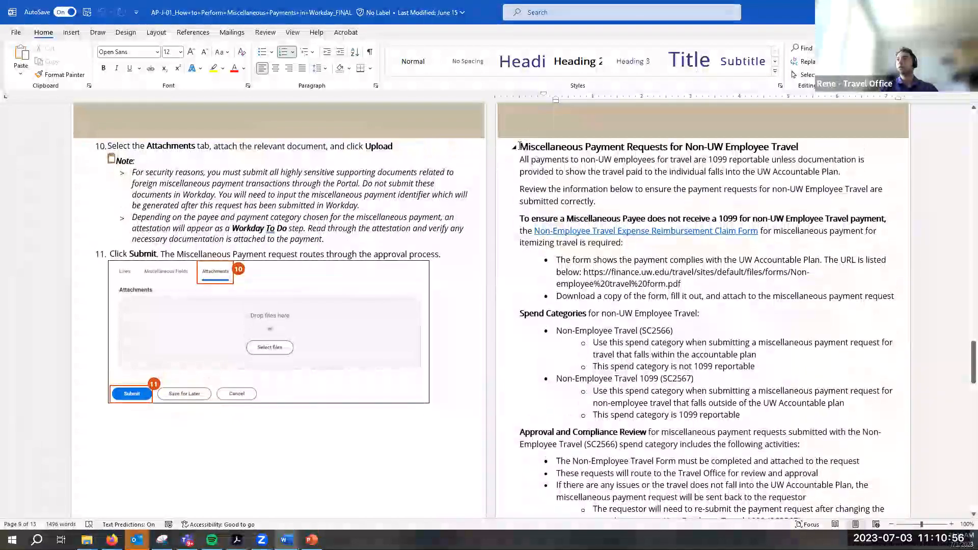
Highlight the Non-UW Employee Travel heading and the spend category lines on the accountable plan and 1099 reporting
{"action": "left_click_drag", "start_coordinate": [519, 146], "coordinate": [662, 153]}
{"action": "left_click", "coordinate": [649, 146]}
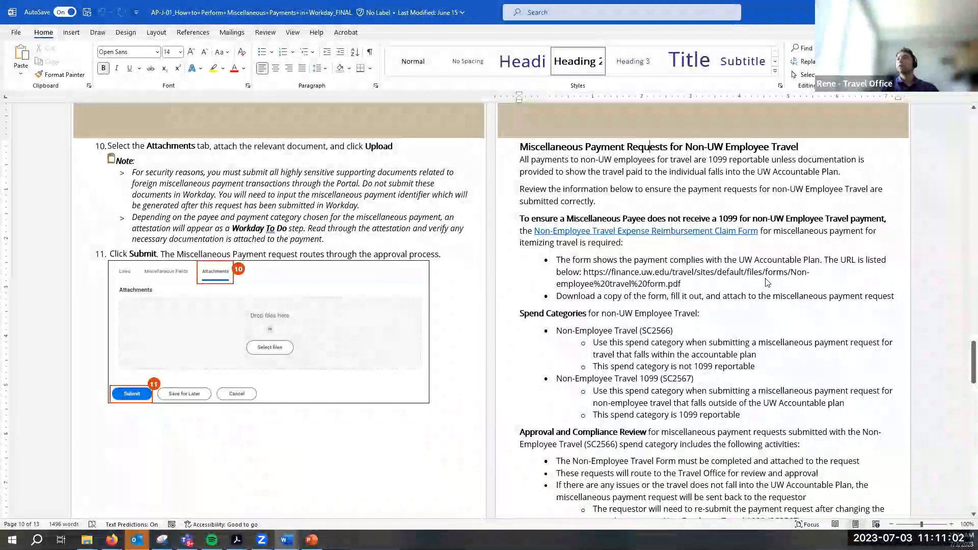
{"action": "scroll", "coordinate": [759, 161], "scroll_direction": "down", "scroll_amount": 1}
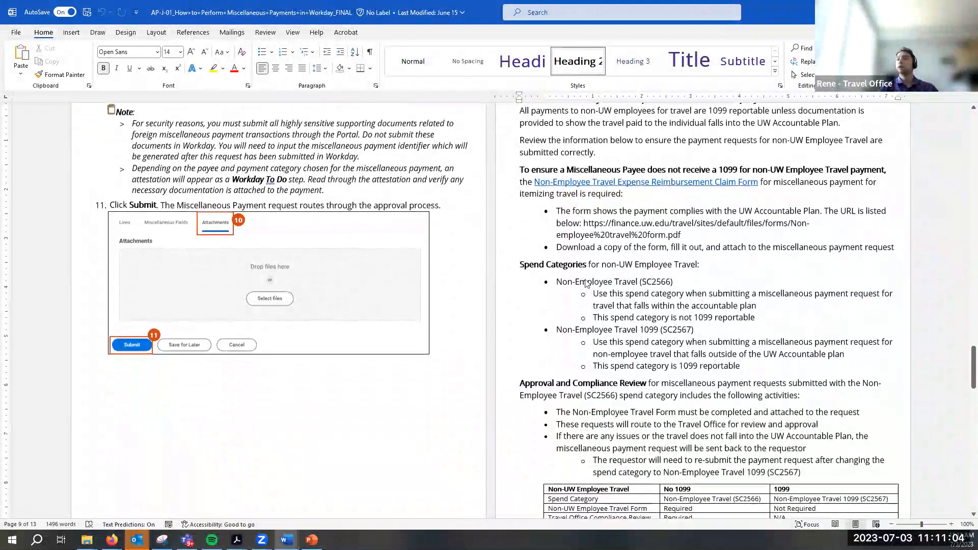
{"action": "left_click_drag", "start_coordinate": [519, 264], "coordinate": [696, 270]}
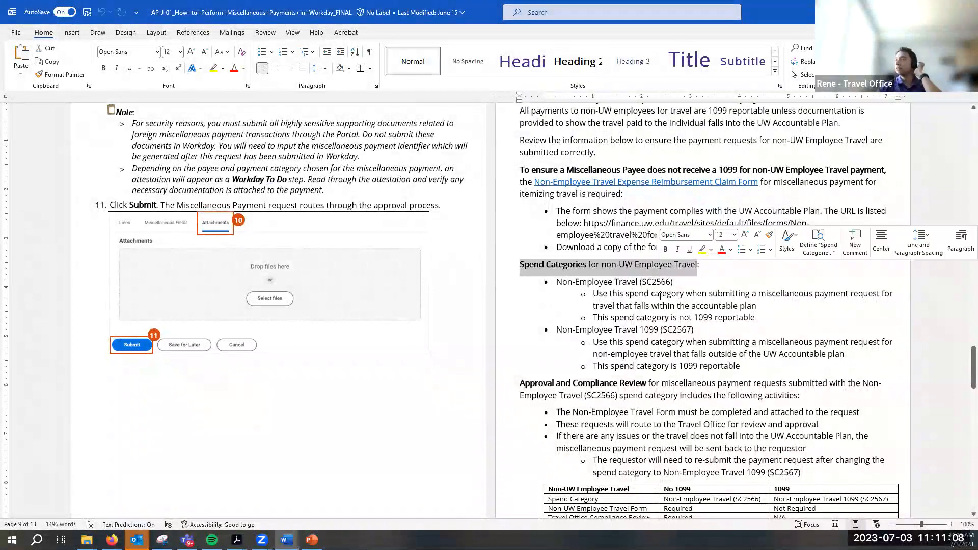
{"action": "left_click", "coordinate": [588, 283]}
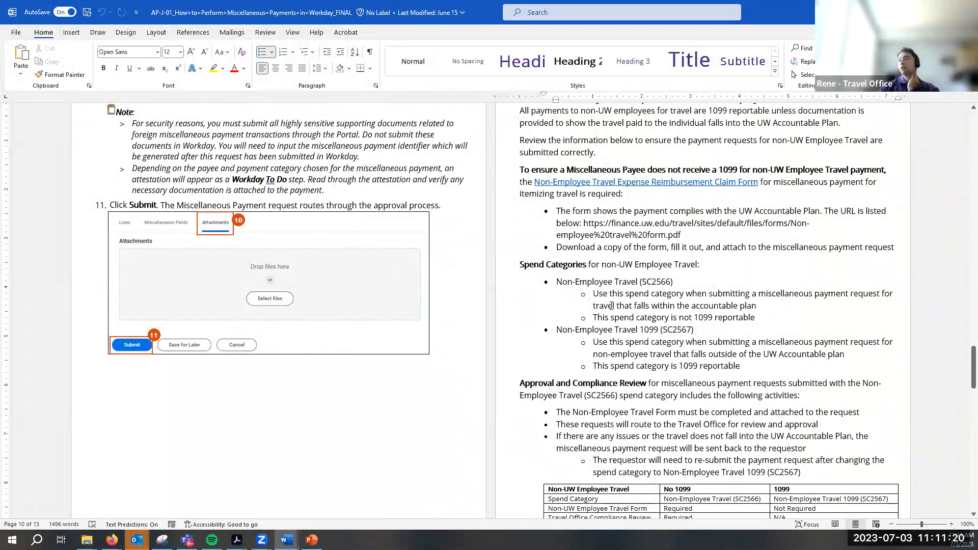
{"action": "left_click_drag", "start_coordinate": [593, 304], "coordinate": [758, 306]}
{"action": "left_click", "coordinate": [706, 321]}
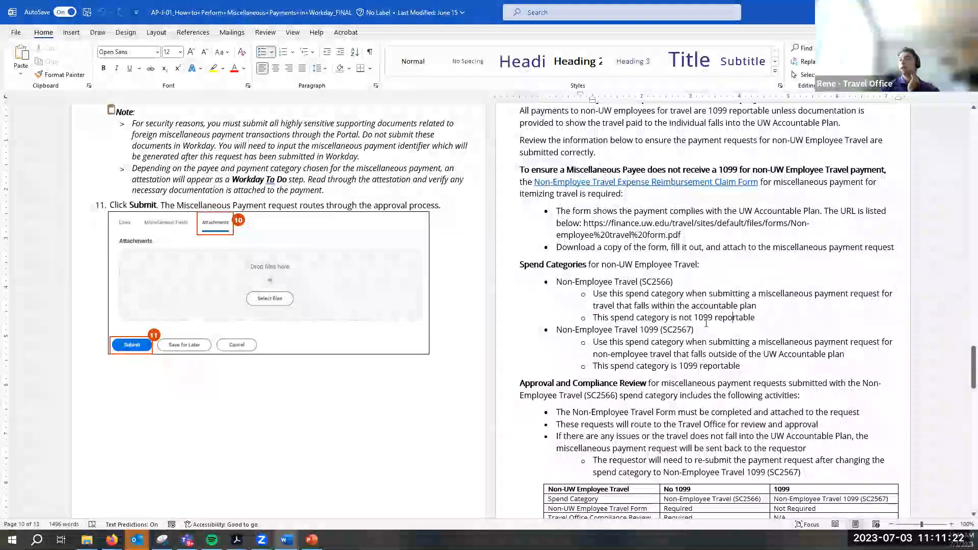
{"action": "left_click_drag", "start_coordinate": [693, 318], "coordinate": [765, 321]}
{"action": "left_click", "coordinate": [597, 321]}
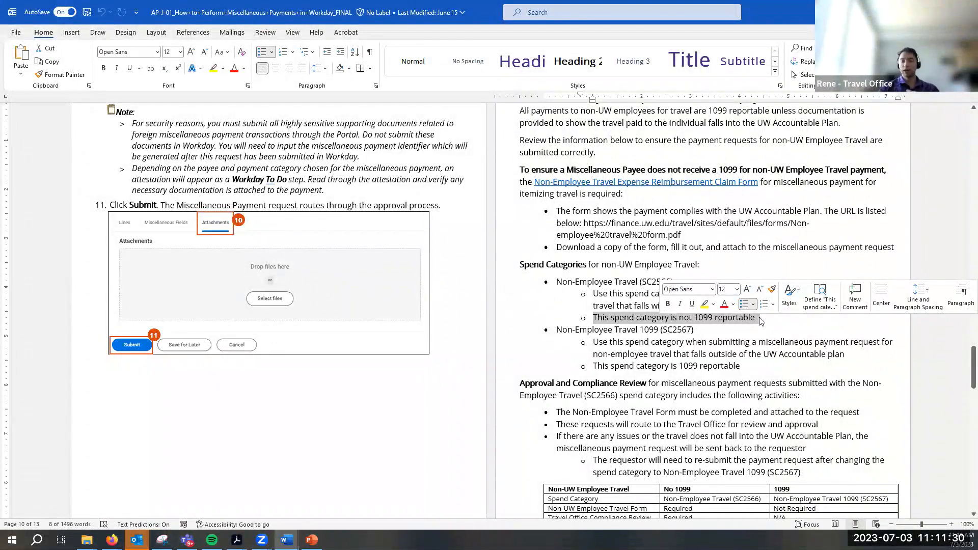
{"action": "left_click", "coordinate": [597, 343]}
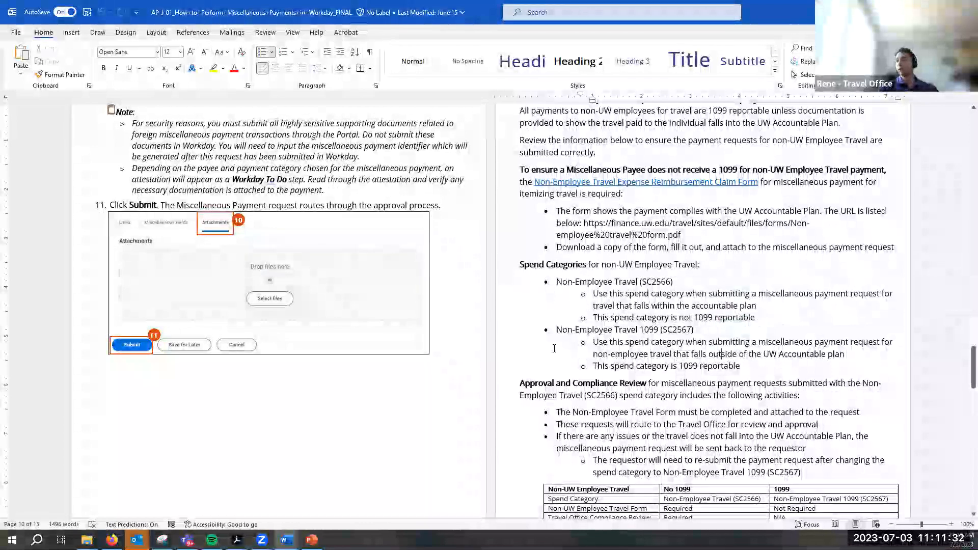
Highlight the Non-Employee Travel SC2567 and SC2566 descriptions, then return to the Workday payment form
{"action": "left_click_drag", "start_coordinate": [597, 343], "coordinate": [743, 369]}
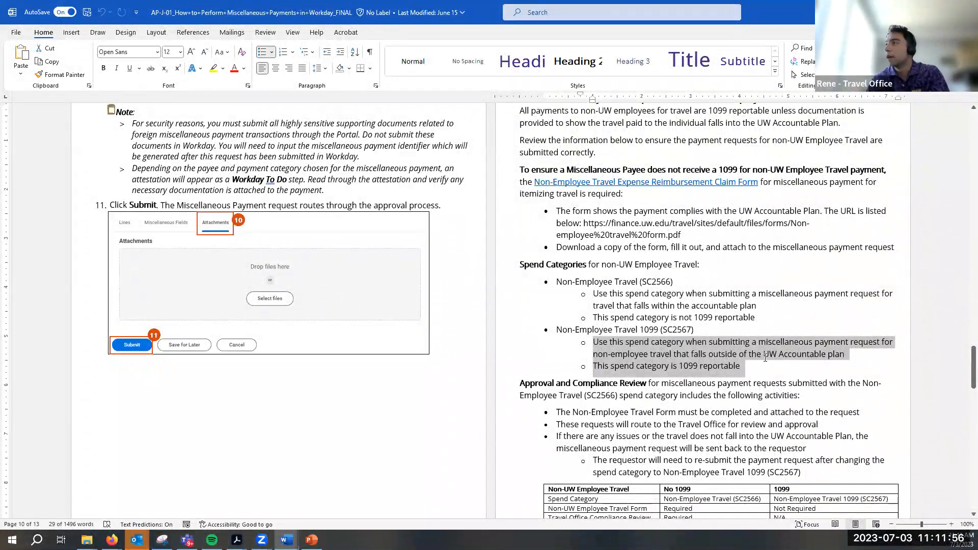
{"action": "left_click_drag", "start_coordinate": [765, 358], "coordinate": [827, 360]}
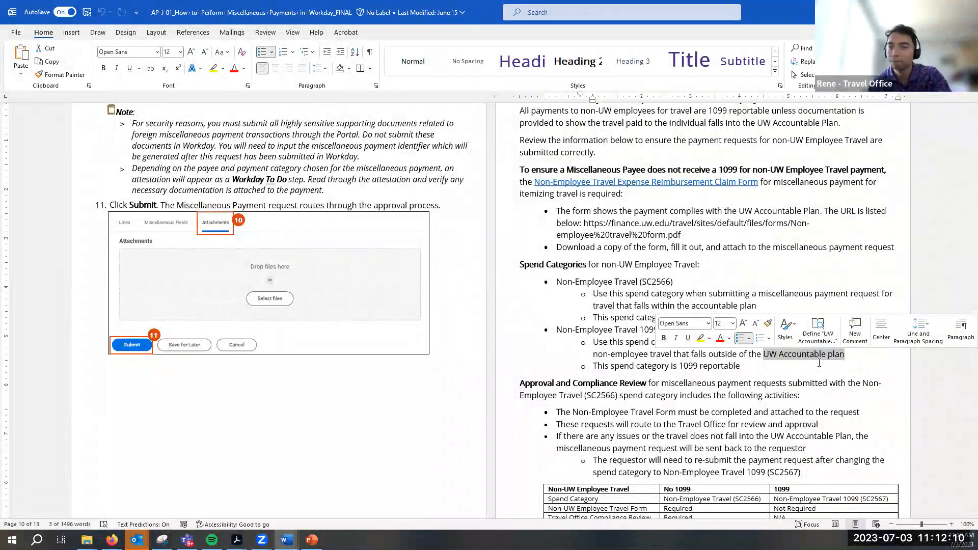
{"action": "left_click", "coordinate": [819, 362]}
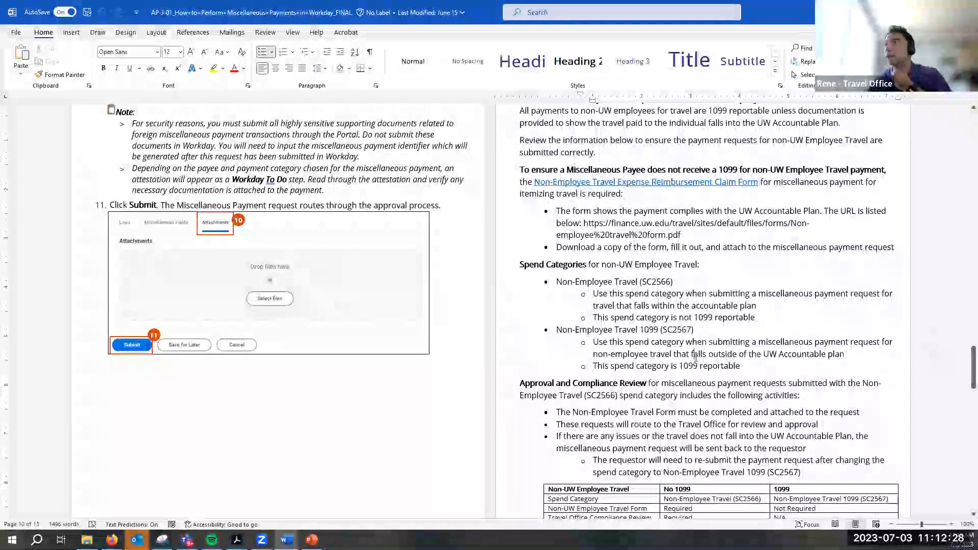
{"action": "scroll", "coordinate": [681, 381], "scroll_direction": "down", "scroll_amount": 1}
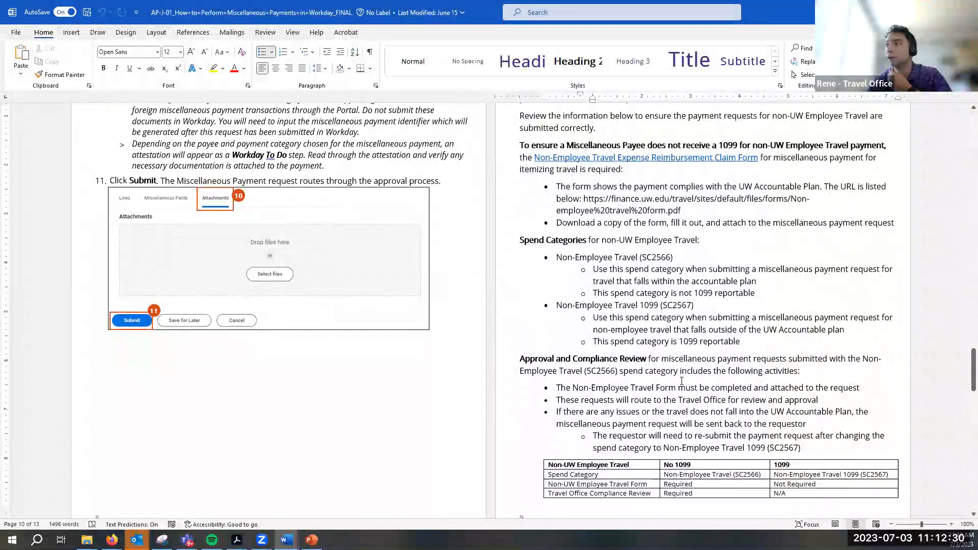
{"action": "left_click", "coordinate": [692, 329]}
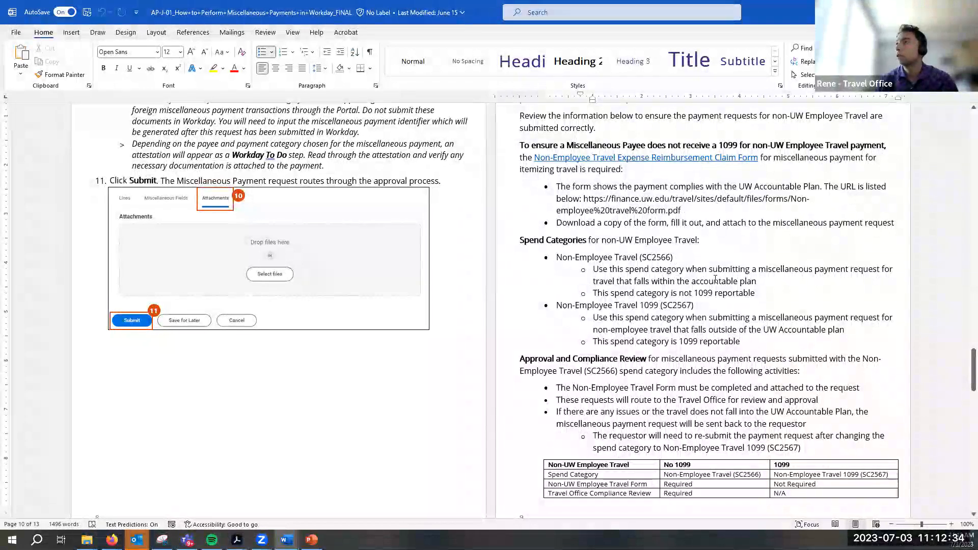
{"action": "left_click_drag", "start_coordinate": [692, 281], "coordinate": [757, 281]}
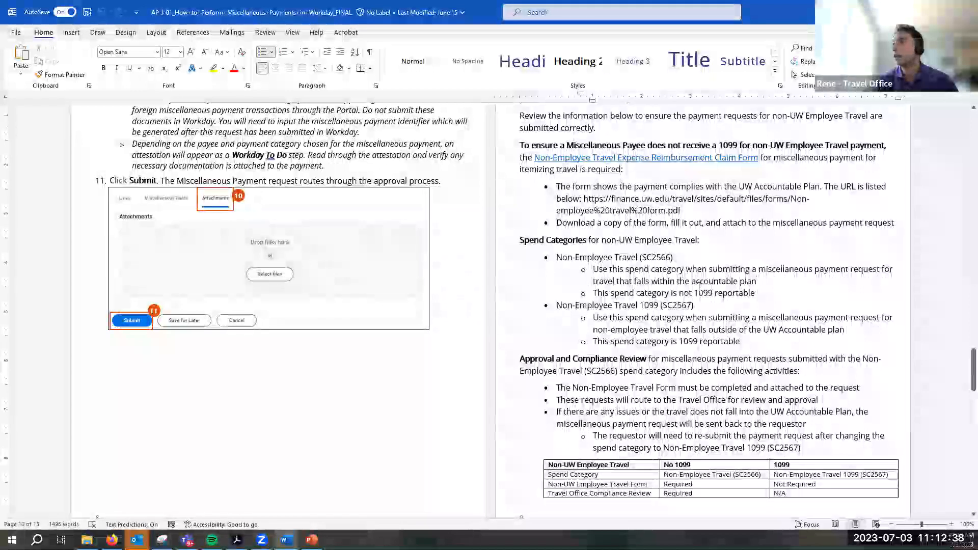
{"action": "left_click_drag", "start_coordinate": [757, 281], "coordinate": [634, 281]}
{"action": "left_click", "coordinate": [592, 270]}
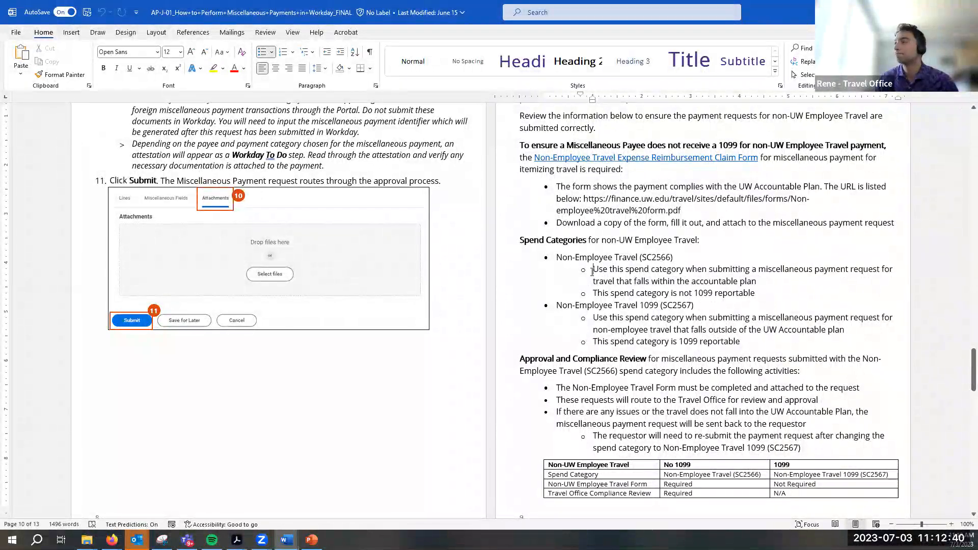
{"action": "left_click_drag", "start_coordinate": [557, 258], "coordinate": [675, 258]}
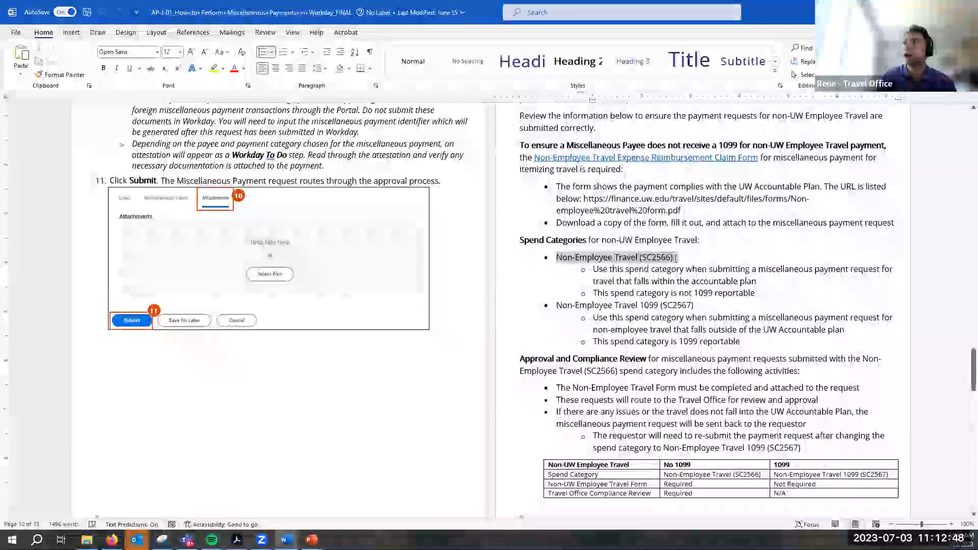
{"action": "left_click_drag", "start_coordinate": [675, 258], "coordinate": [675, 258]}
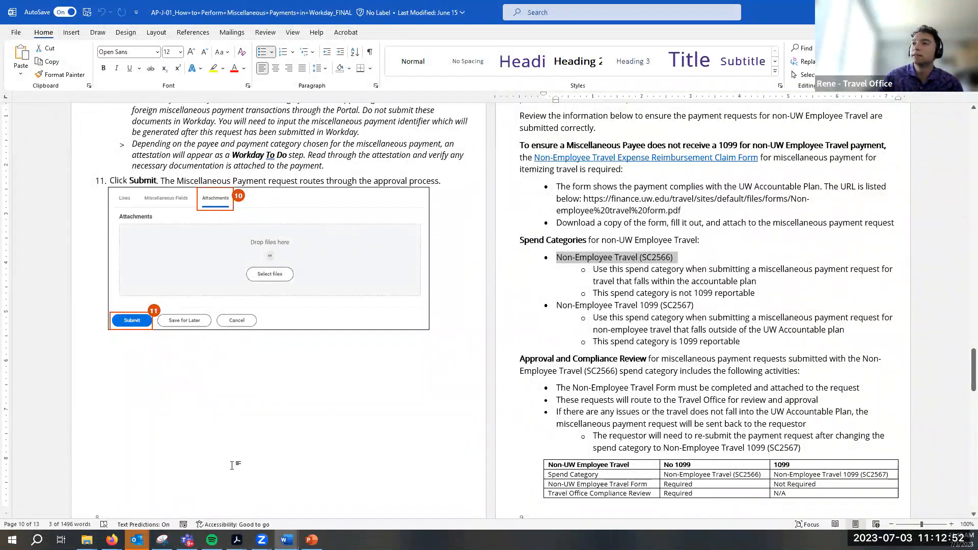
{"action": "mouse_move", "coordinate": [111, 539]}
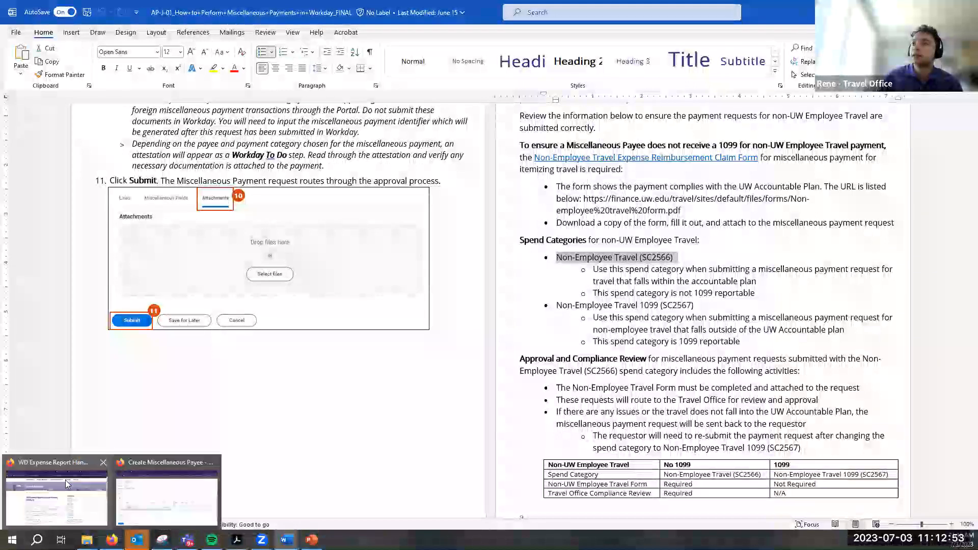
{"action": "left_click", "coordinate": [188, 469]}
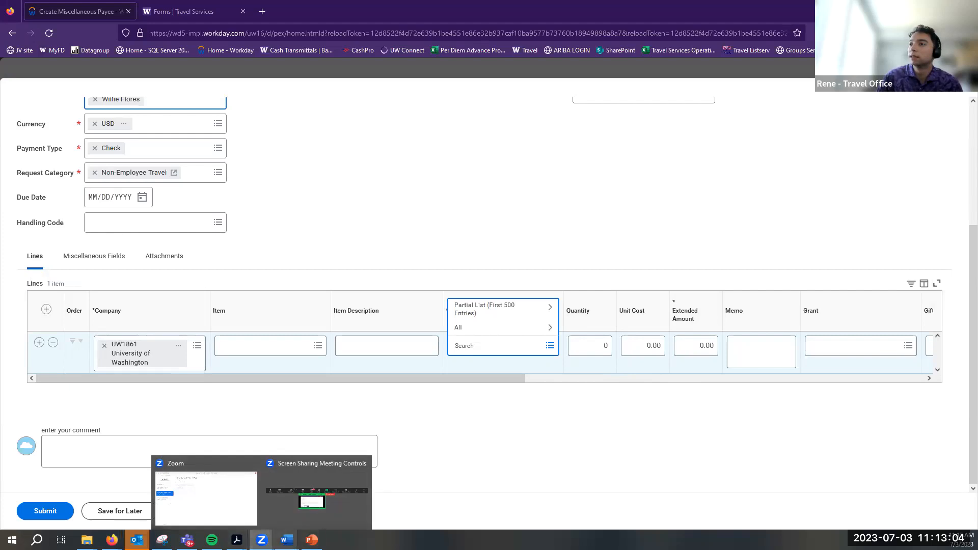
Look up spend category SC2566 from the guide in Workday's Spend Category prompt and find no match
{"action": "mouse_move", "coordinate": [287, 539]}
{"action": "left_click", "coordinate": [345, 497]}
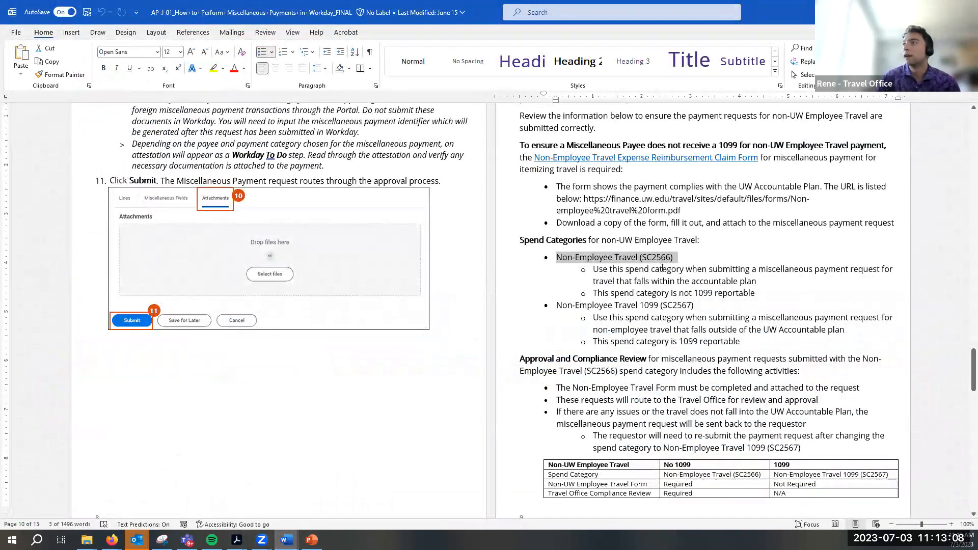
{"action": "left_click_drag", "start_coordinate": [589, 256], "coordinate": [659, 270]}
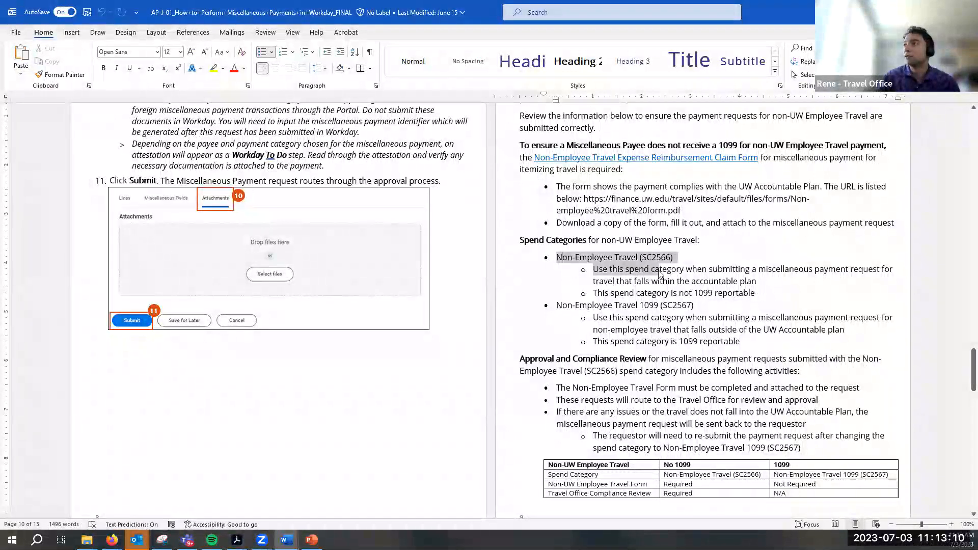
{"action": "left_click", "coordinate": [639, 257]}
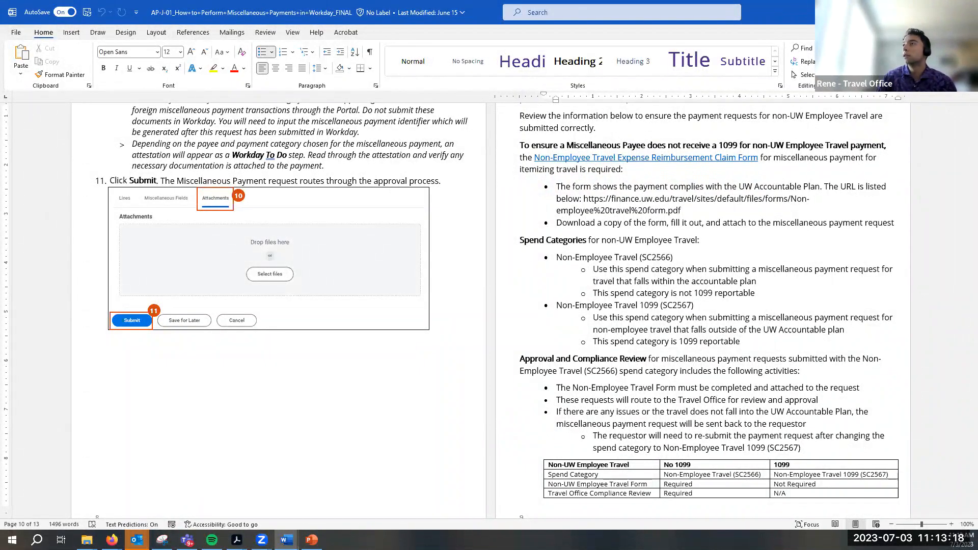
{"action": "key", "text": "alt+Tab"}
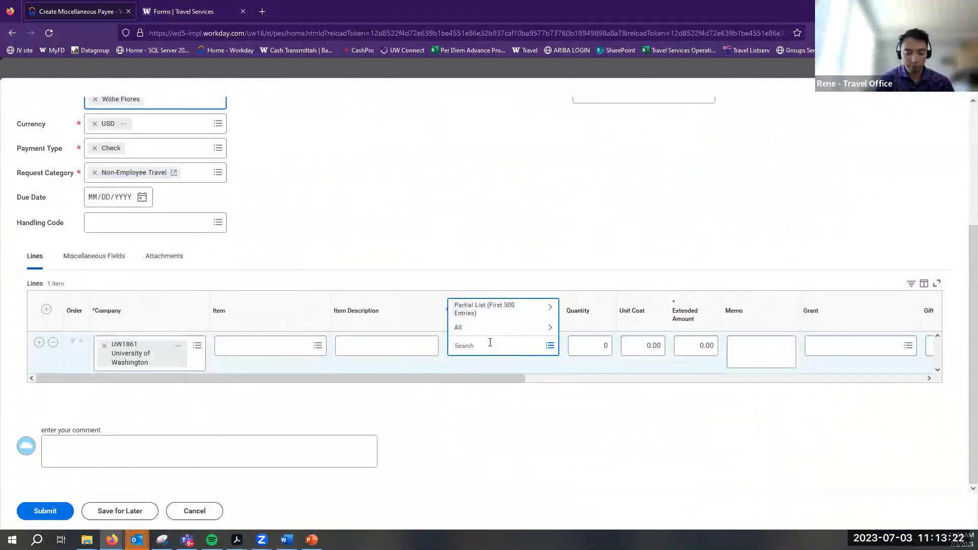
{"action": "type", "text": "(SC"}
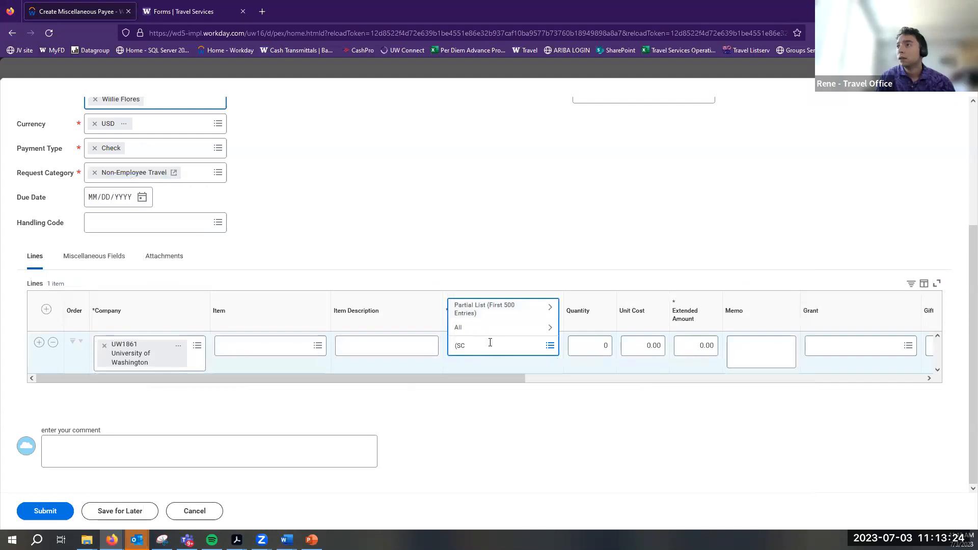
{"action": "type", "text": "2566"}
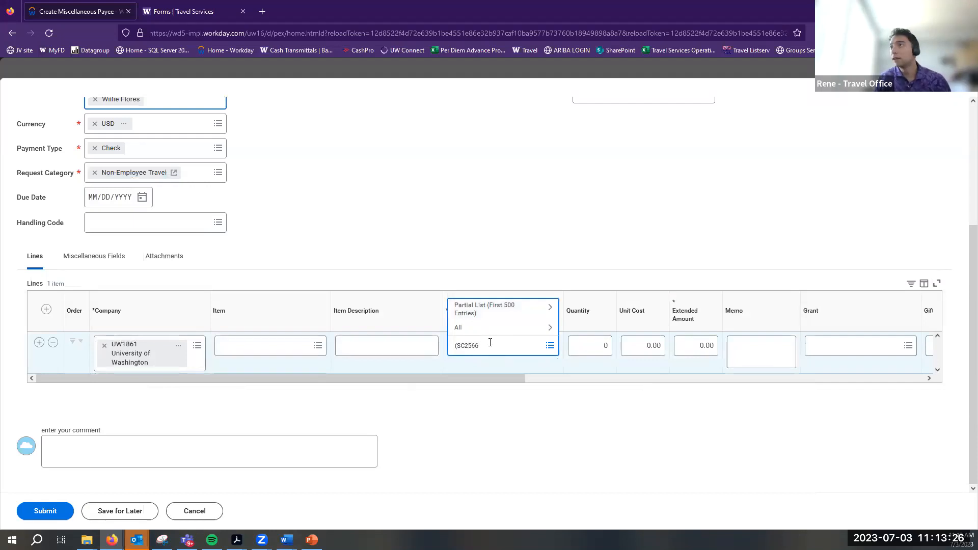
{"action": "key", "text": "Return"}
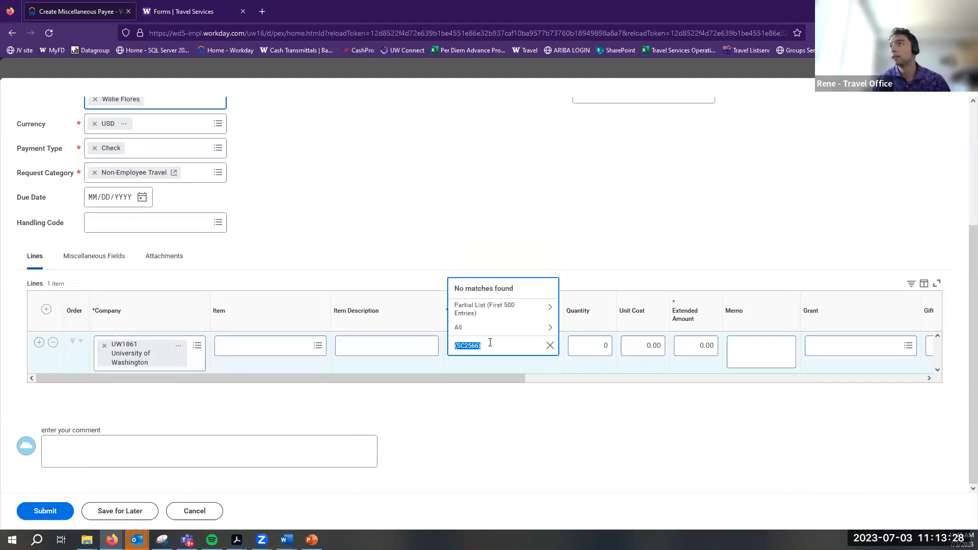
{"action": "left_click", "coordinate": [549, 346]}
{"action": "left_click", "coordinate": [486, 233]}
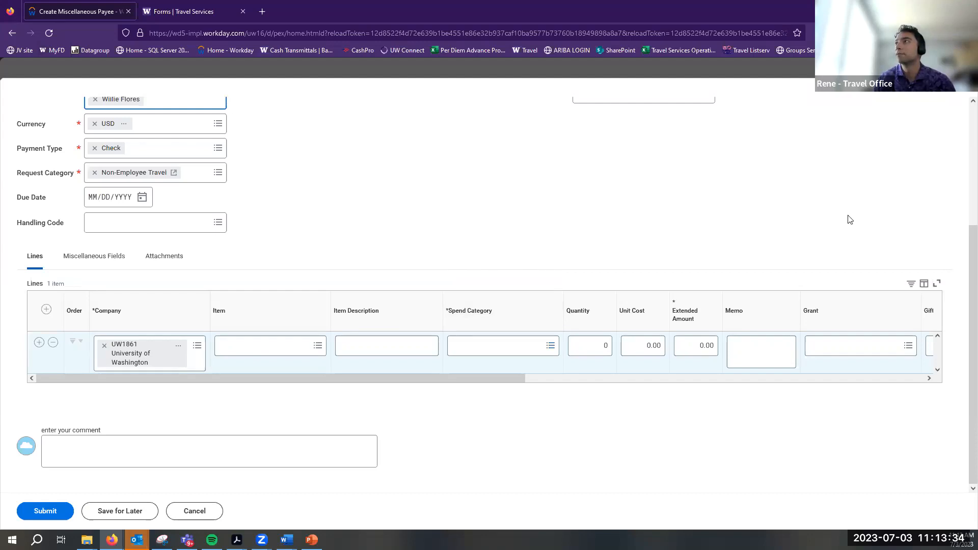
Open the Workday uw13 bookmark in a new tab
{"action": "left_click", "coordinate": [947, 50]}
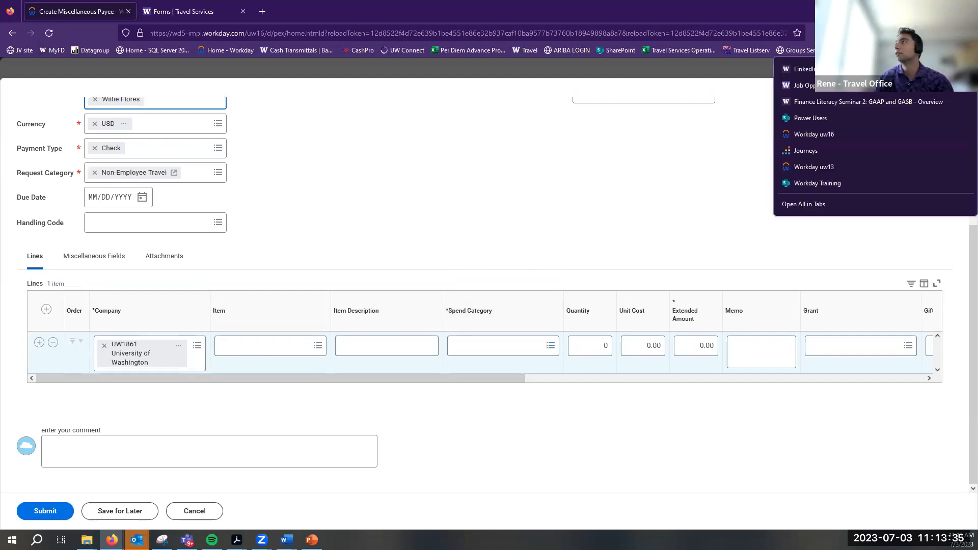
{"action": "right_click", "coordinate": [846, 164]}
{"action": "left_click", "coordinate": [862, 178]}
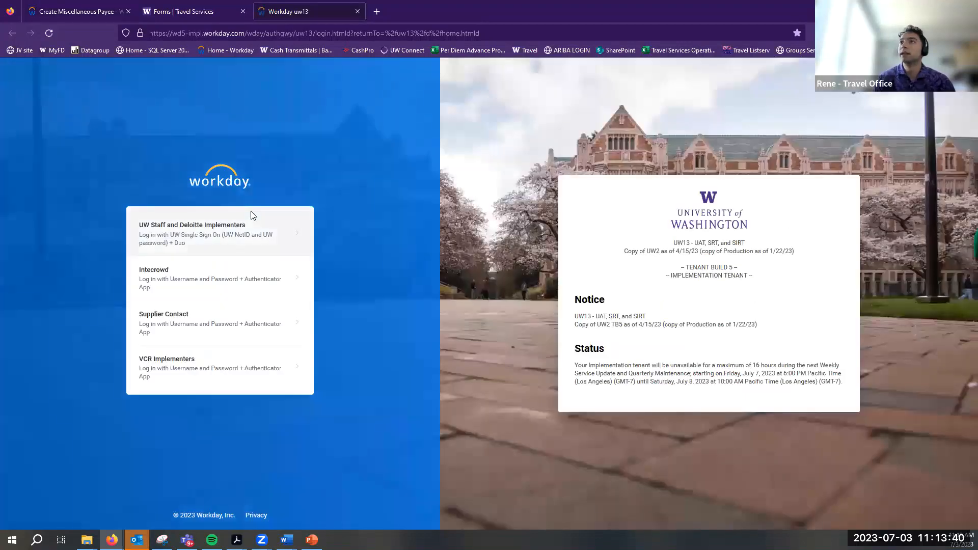
Sign in to uw13 through the UW Staff login and approve the Duo push
{"action": "left_click", "coordinate": [252, 224]}
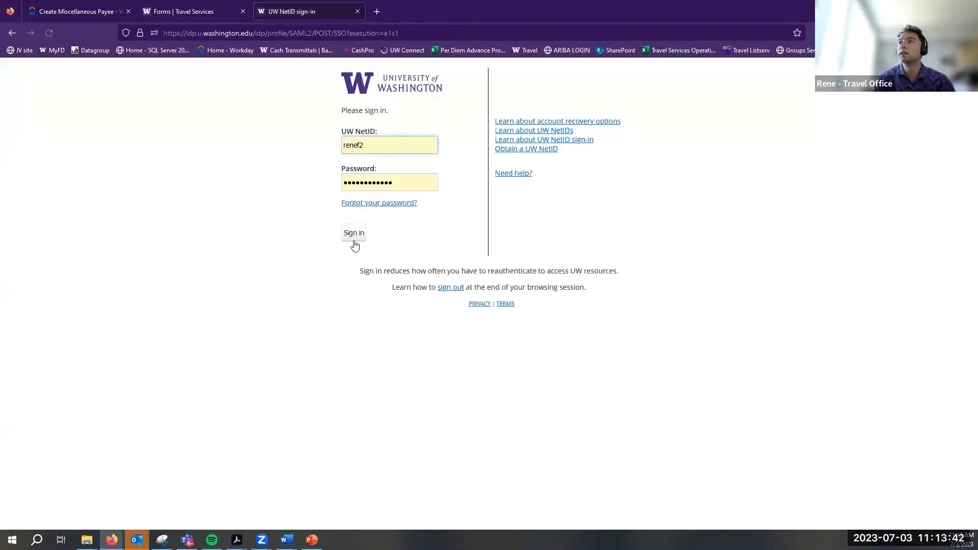
{"action": "left_click", "coordinate": [354, 238]}
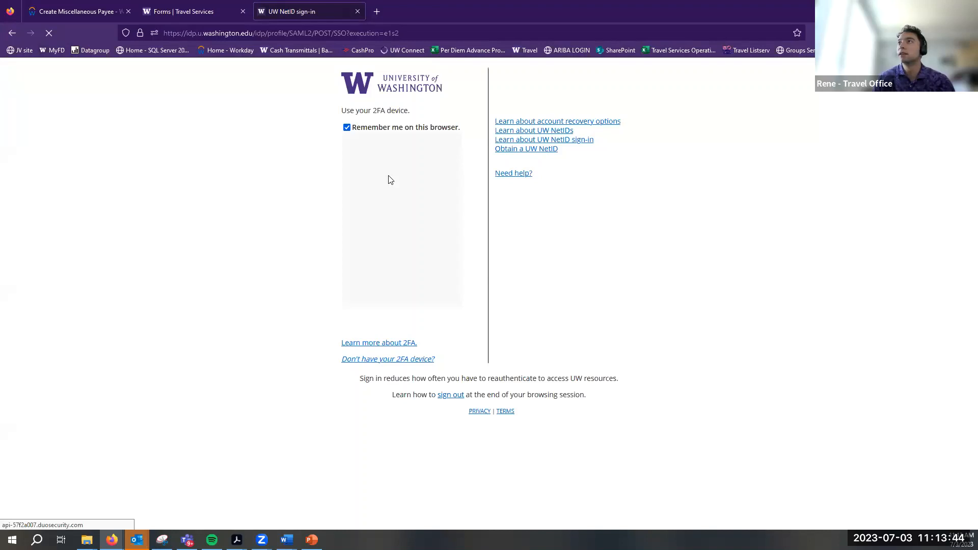
{"action": "left_click", "coordinate": [405, 176]}
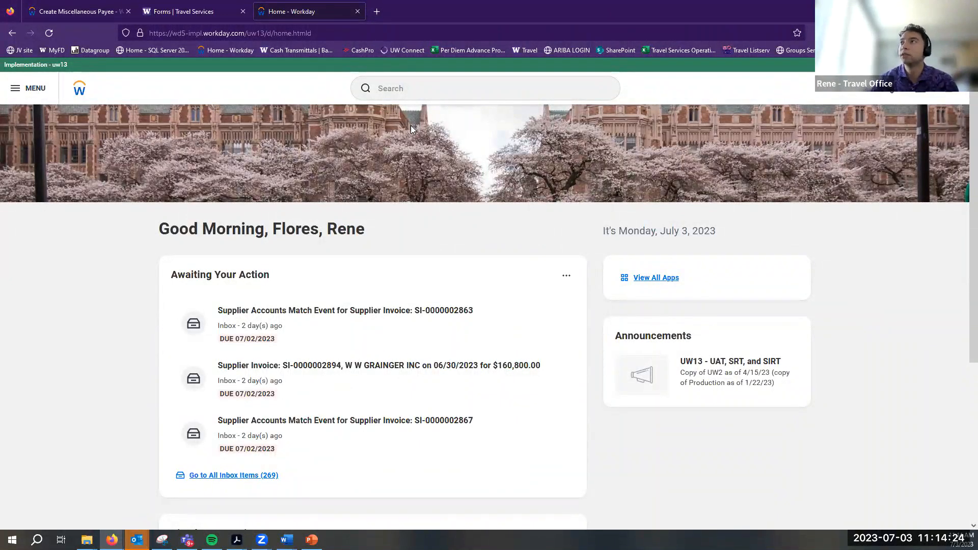
Start a Create Miscellaneous Payment Request from recent searches and choose Create Miscellaneous Payee
{"action": "left_click", "coordinate": [435, 94]}
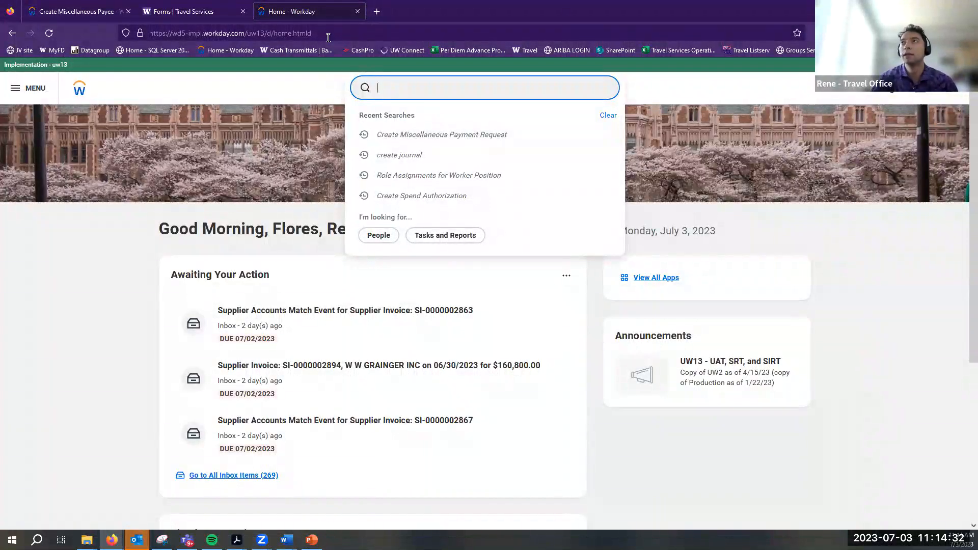
{"action": "left_click", "coordinate": [444, 137]}
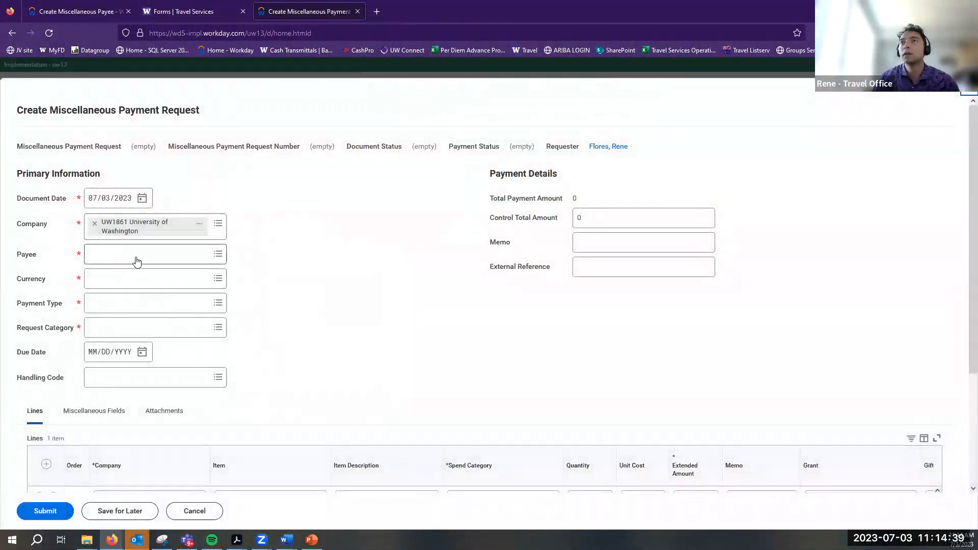
{"action": "left_click", "coordinate": [136, 261]}
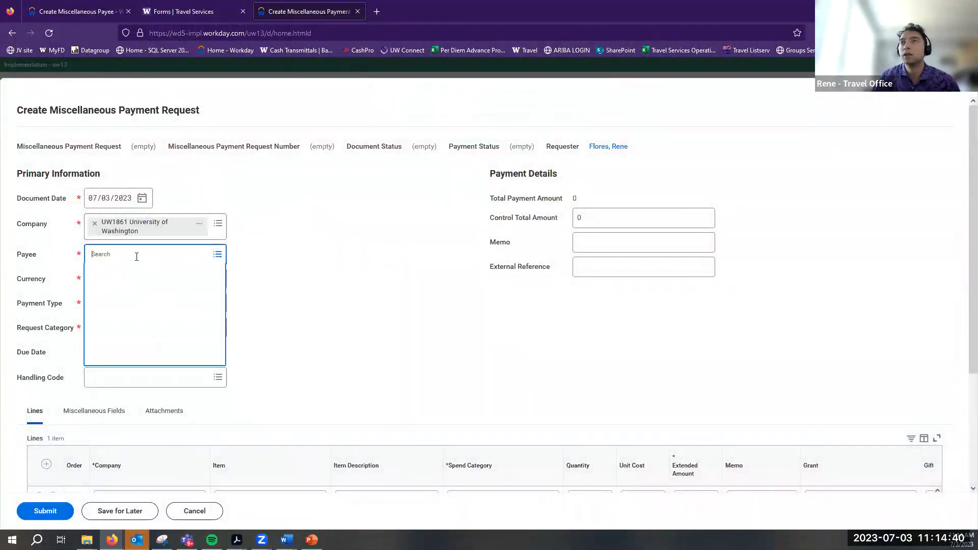
{"action": "left_click", "coordinate": [146, 293]}
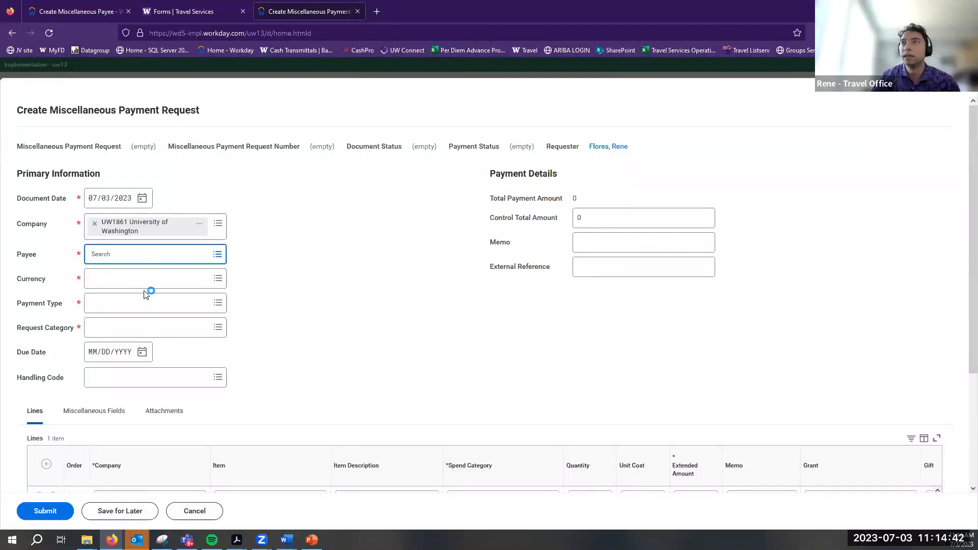
Enter the payee's name and set the payee category to Domestic Payee
{"action": "left_click", "coordinate": [150, 188]}
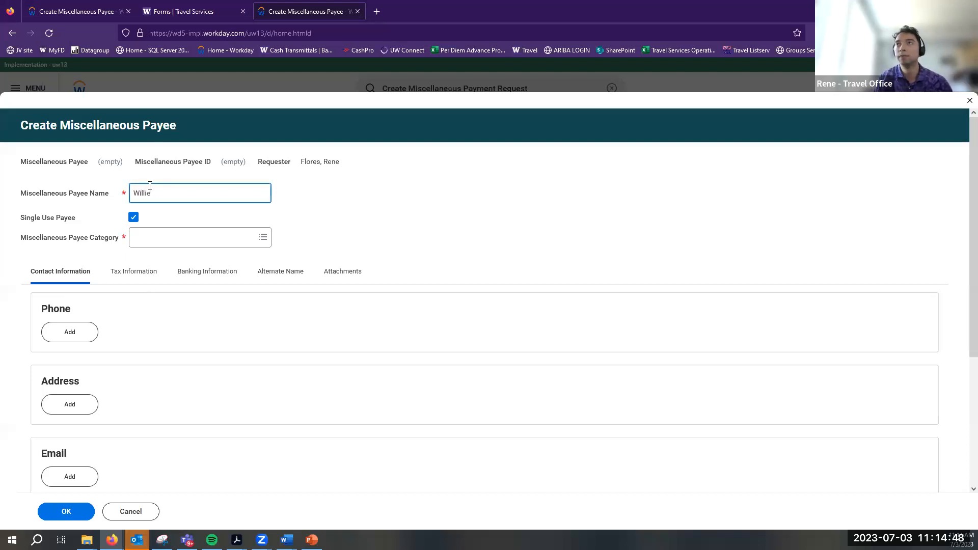
{"action": "left_click", "coordinate": [153, 243]}
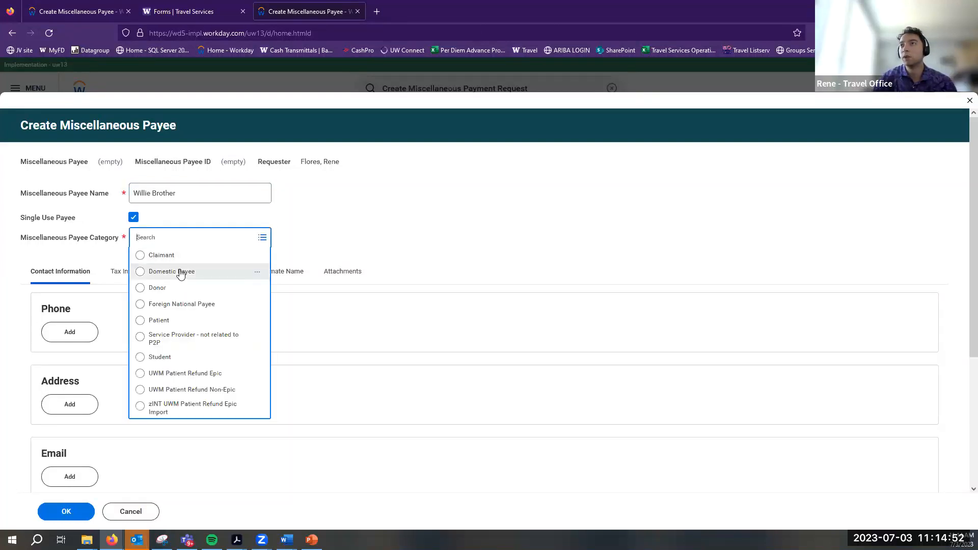
{"action": "left_click", "coordinate": [181, 270]}
Add the payee's street lines and city, picking District of Columbia as the state
{"action": "left_click", "coordinate": [70, 403]}
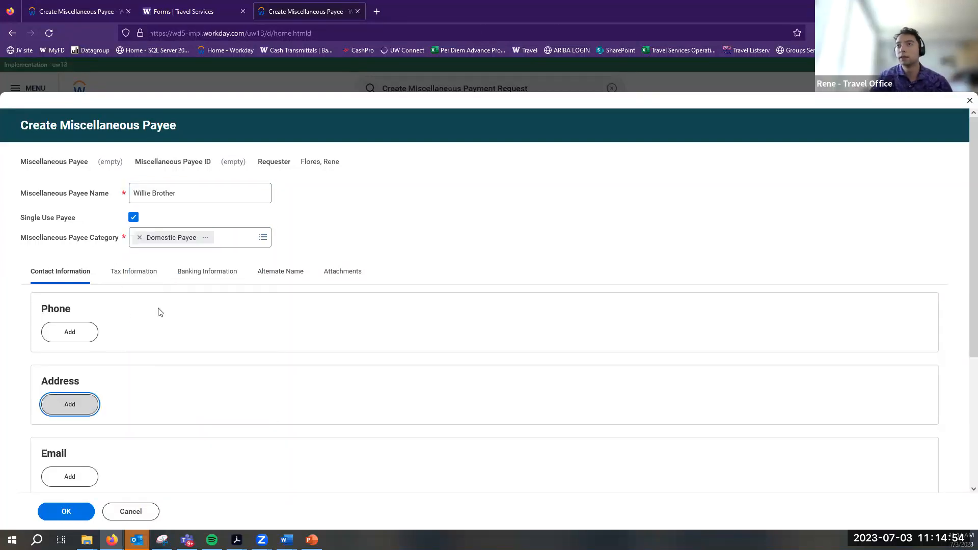
{"action": "scroll", "coordinate": [116, 320], "scroll_direction": "down", "scroll_amount": 3}
{"action": "left_click", "coordinate": [129, 300]}
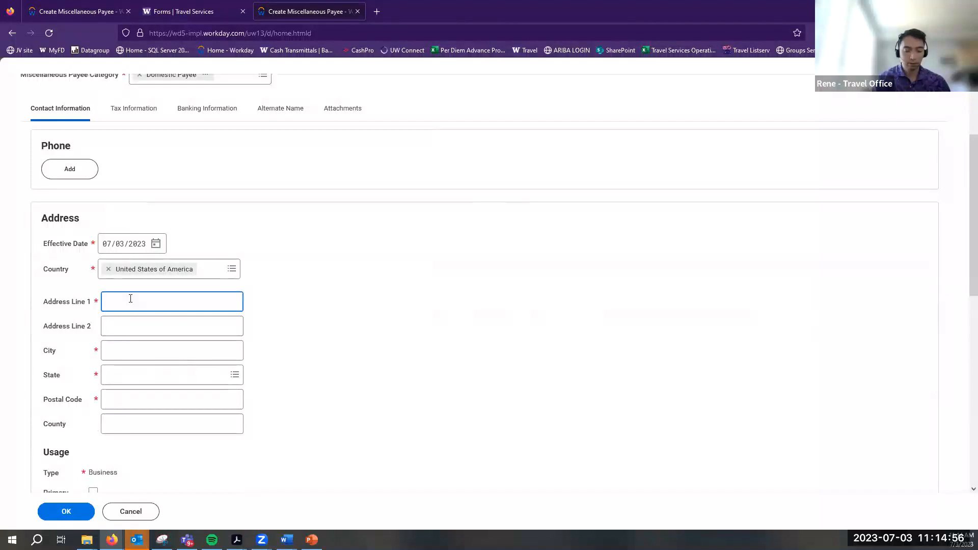
{"action": "type", "text": "1234 Street st"}
{"action": "key", "text": "Tab"}
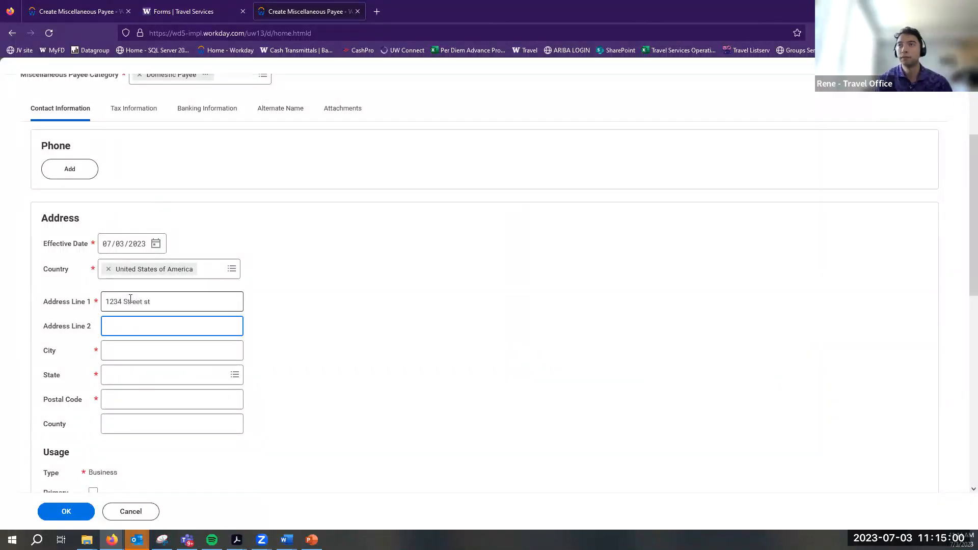
{"action": "type", "text": "apt 1"}
{"action": "key", "text": "Tab"}
{"action": "type", "text": "seattle"}
{"action": "key", "text": "Tab"}
{"action": "type", "text": "wa"}
{"action": "key", "text": "Return"}
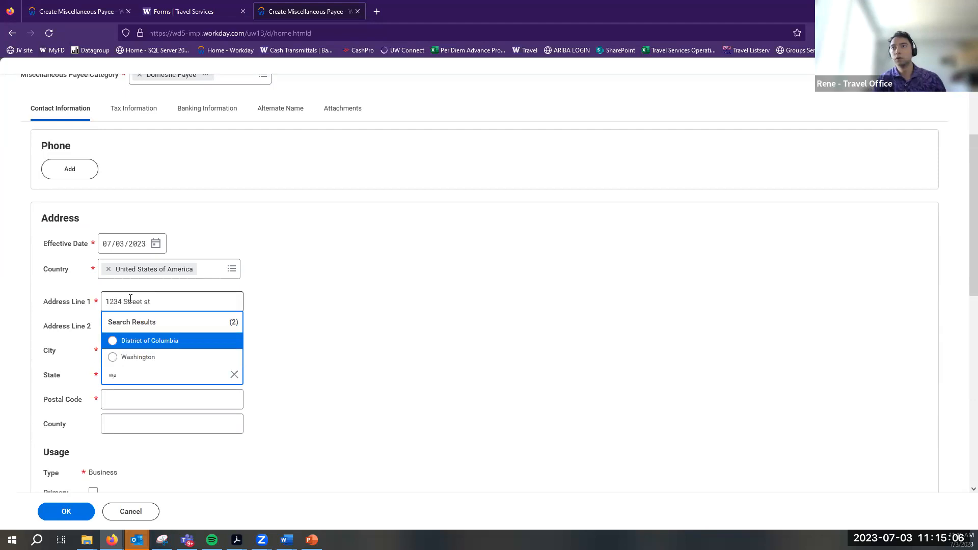
{"action": "left_click", "coordinate": [135, 341]}
Enter the postal code, mark the address as primary, and submit the payee
{"action": "left_click", "coordinate": [121, 402]}
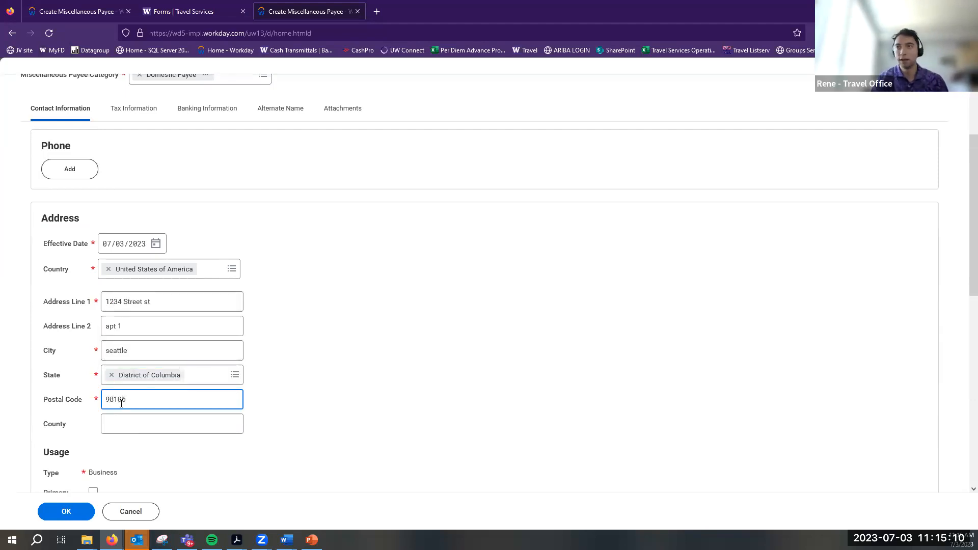
{"action": "scroll", "coordinate": [127, 461], "scroll_direction": "down", "scroll_amount": 2}
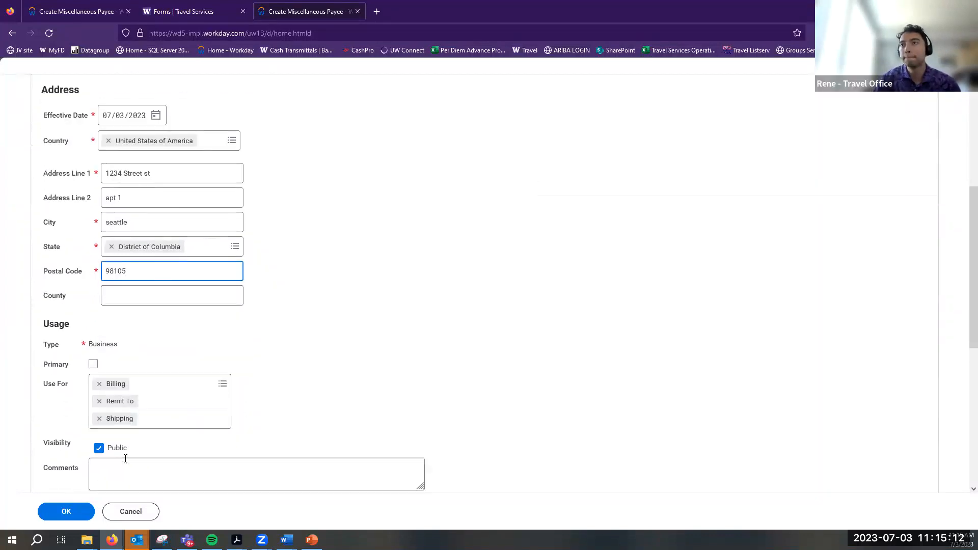
{"action": "left_click", "coordinate": [93, 364]}
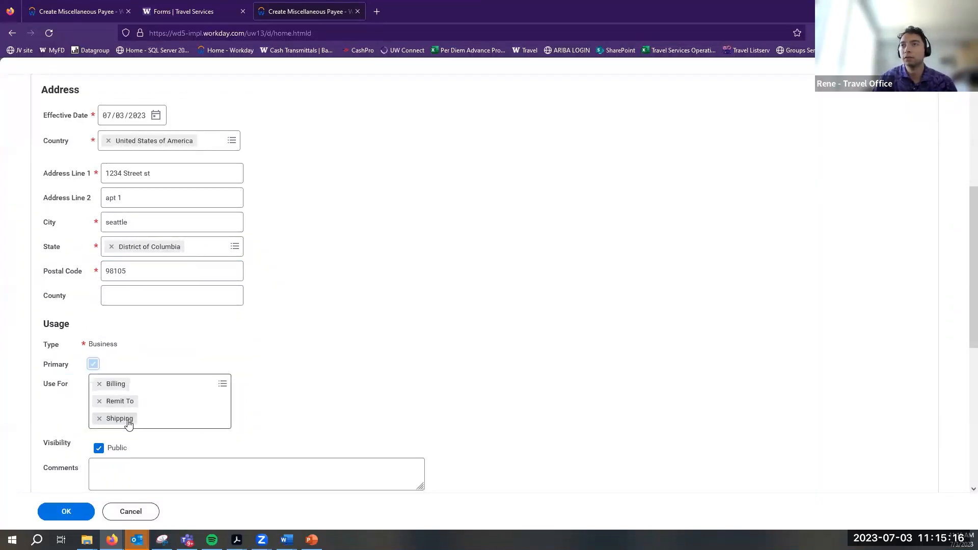
{"action": "scroll", "coordinate": [275, 449], "scroll_direction": "up", "scroll_amount": 4}
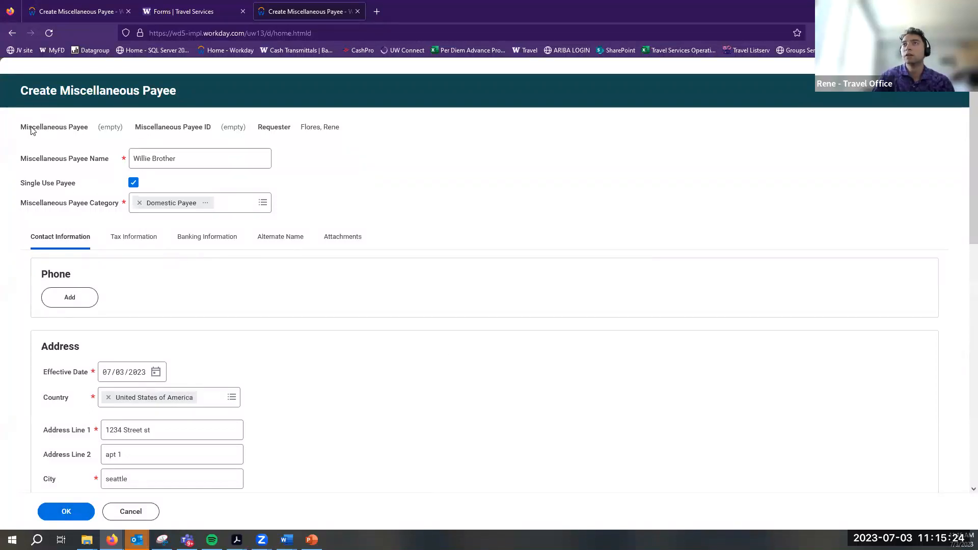
{"action": "left_click", "coordinate": [58, 513]}
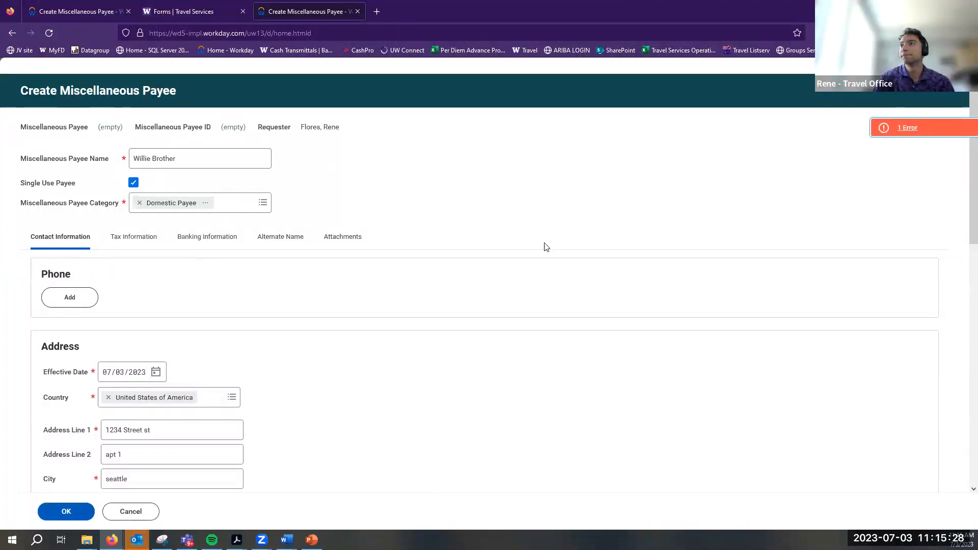
Review the invalid postal code error, change the state to Washington, and save the address
{"action": "left_click", "coordinate": [901, 127]}
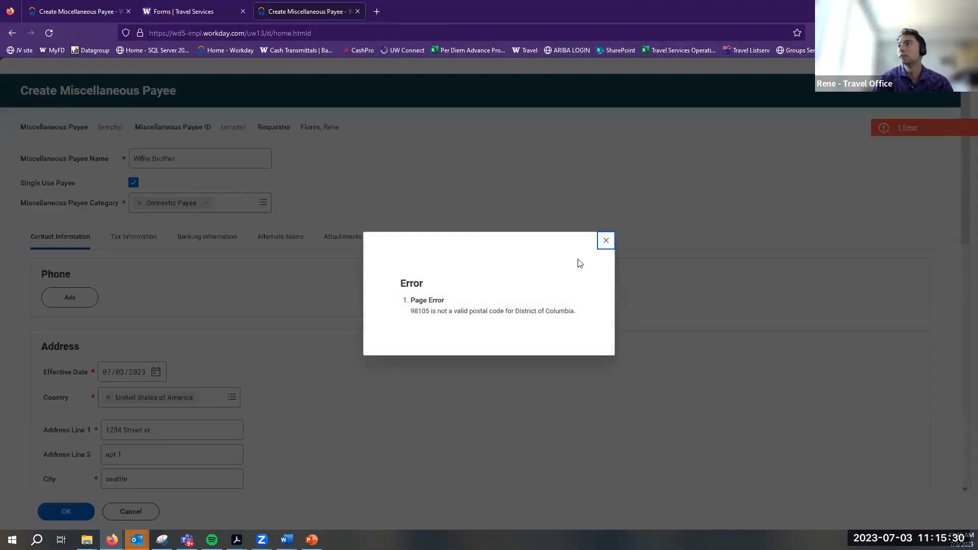
{"action": "left_click", "coordinate": [605, 242]}
{"action": "scroll", "coordinate": [197, 283], "scroll_direction": "down", "scroll_amount": 5}
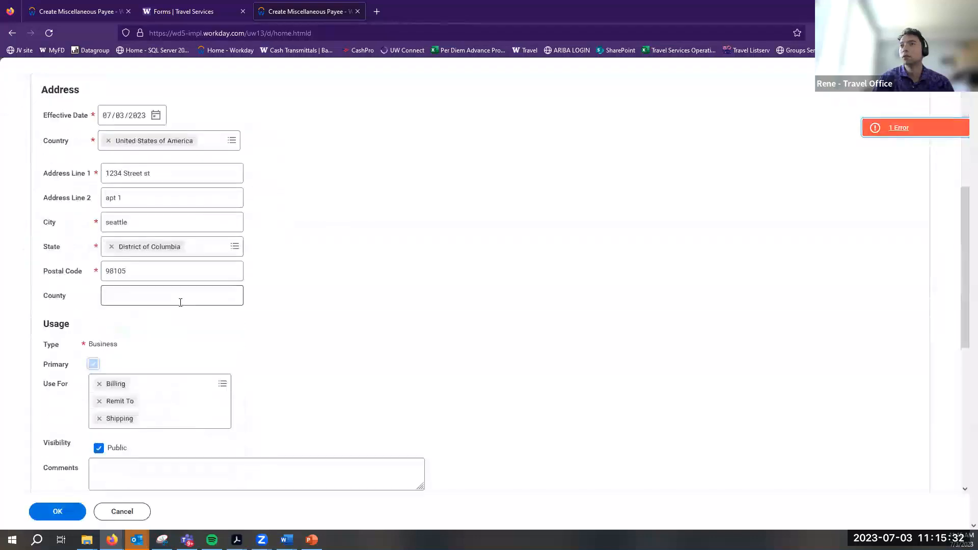
{"action": "left_click", "coordinate": [138, 251]}
{"action": "key", "text": "BackSpace"}
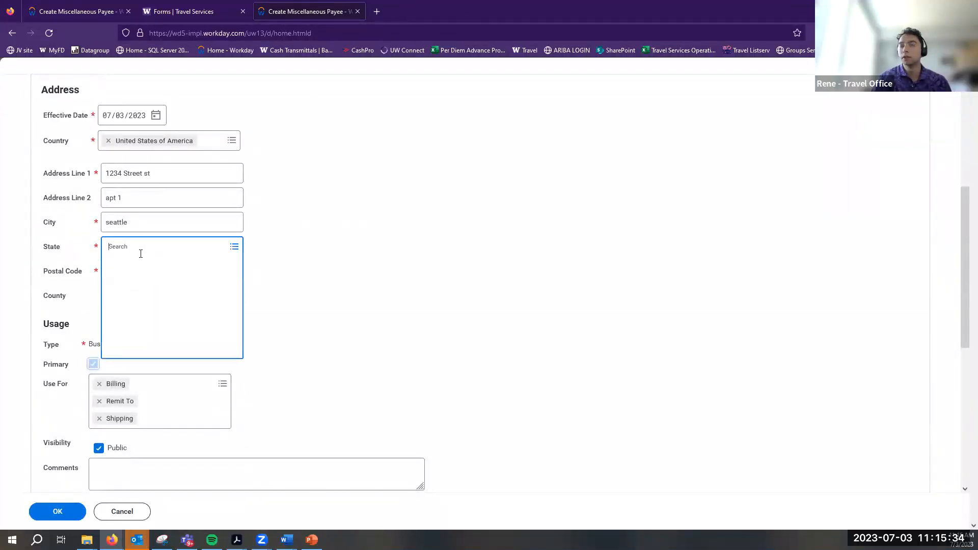
{"action": "type", "text": "wa"}
{"action": "key", "text": "Return"}
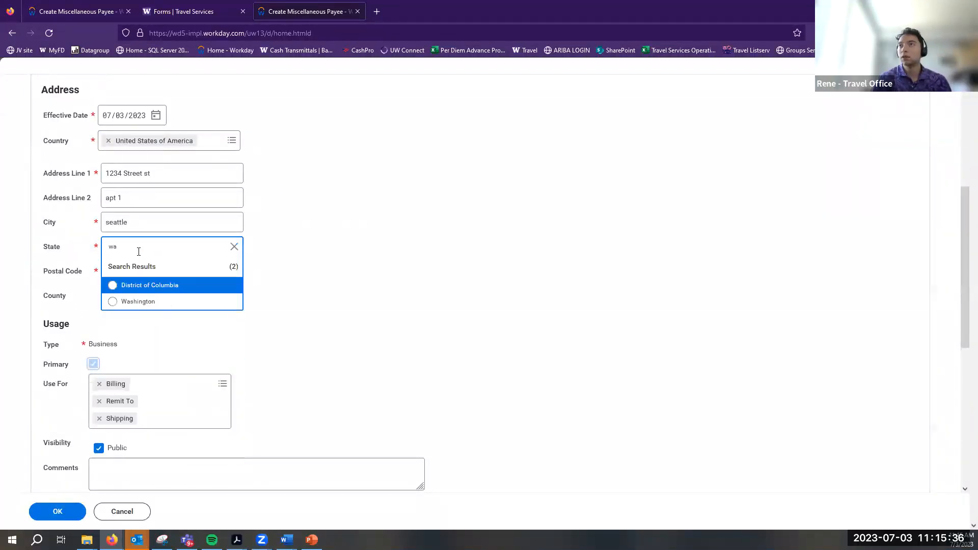
{"action": "left_click", "coordinate": [152, 306]}
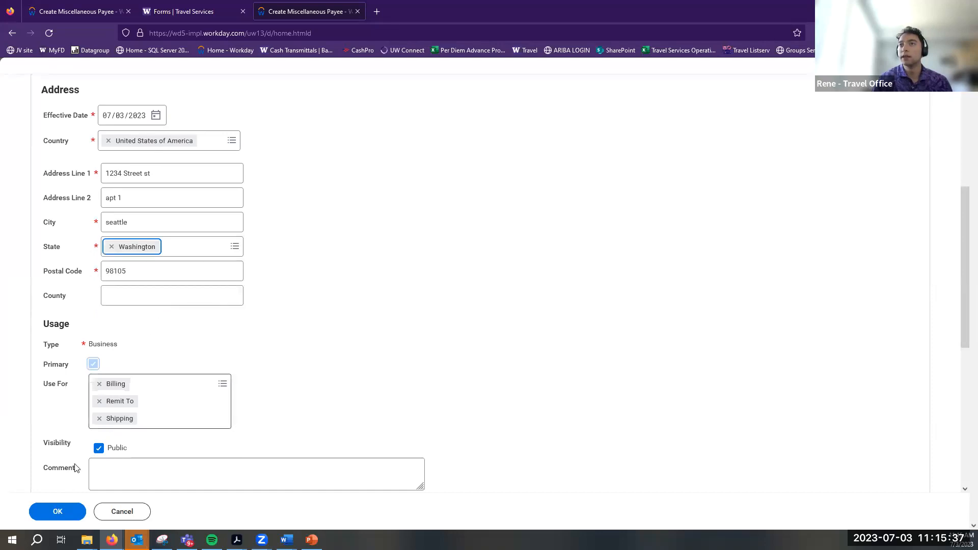
{"action": "left_click", "coordinate": [77, 511]}
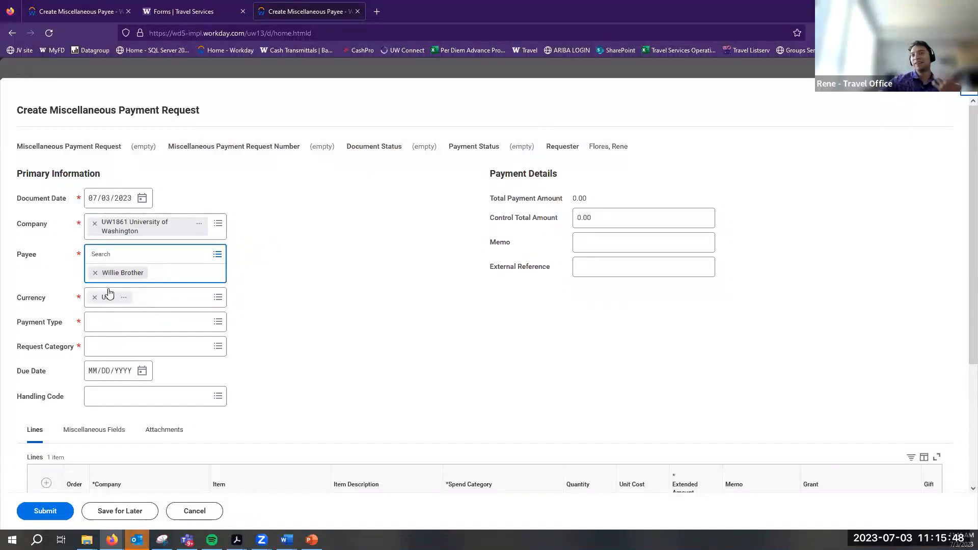
Set payment type Check and request category Non-Employee Travel, leaving Handling Code empty
{"action": "left_click", "coordinate": [130, 324]}
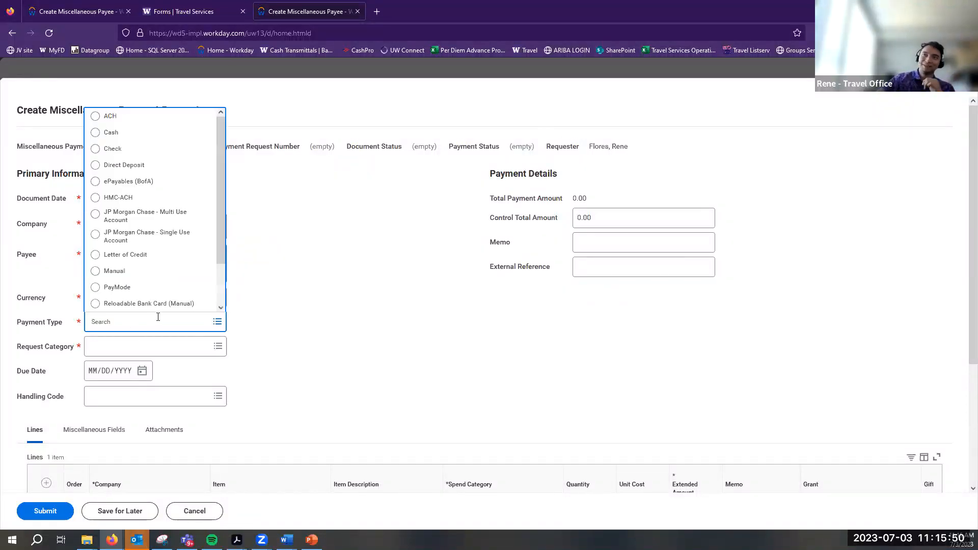
{"action": "left_click", "coordinate": [272, 346]}
{"action": "left_click", "coordinate": [136, 304]}
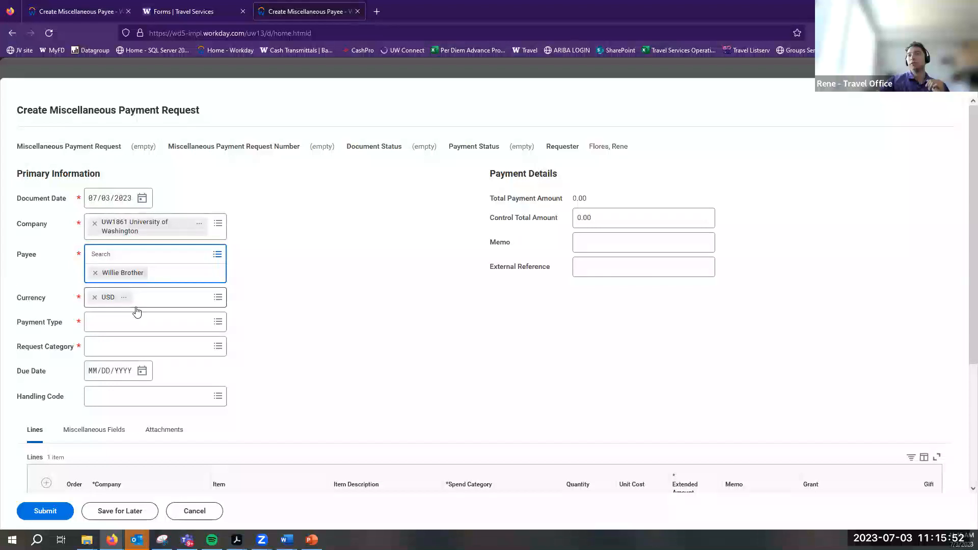
{"action": "left_click", "coordinate": [170, 320]}
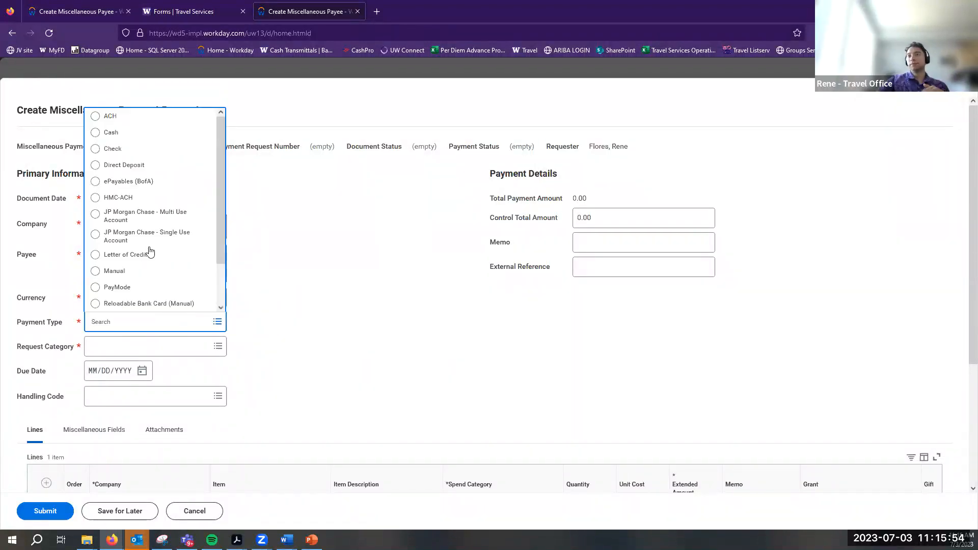
{"action": "left_click", "coordinate": [156, 156]}
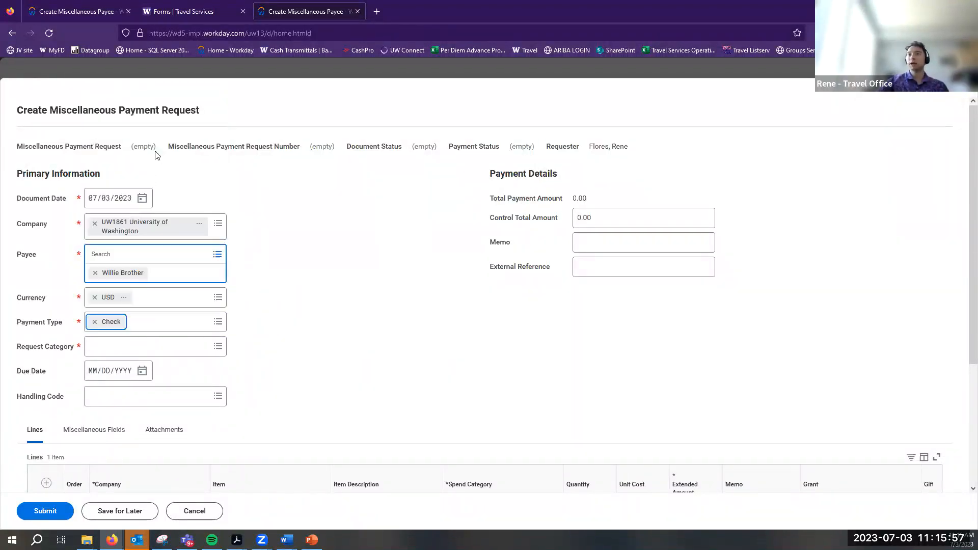
{"action": "left_click", "coordinate": [107, 349]}
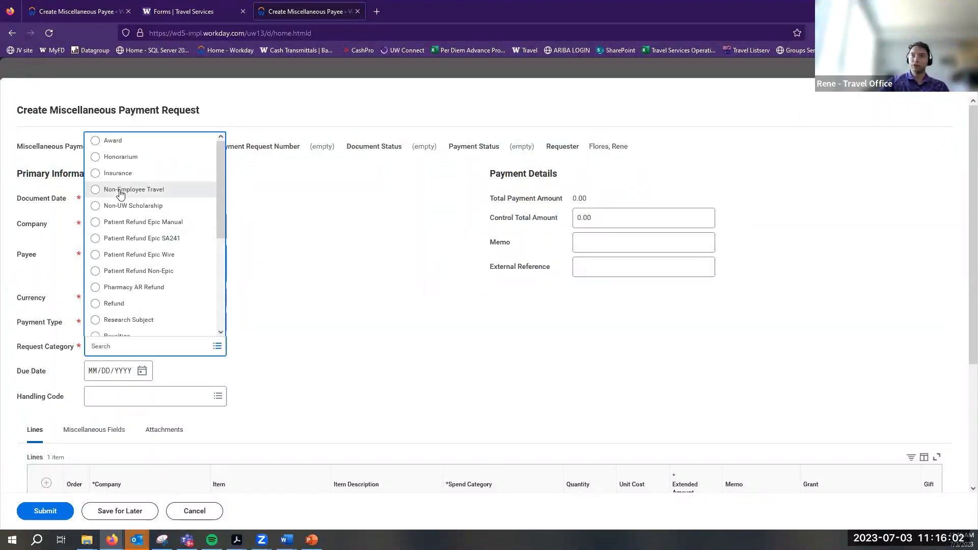
{"action": "left_click", "coordinate": [121, 192]}
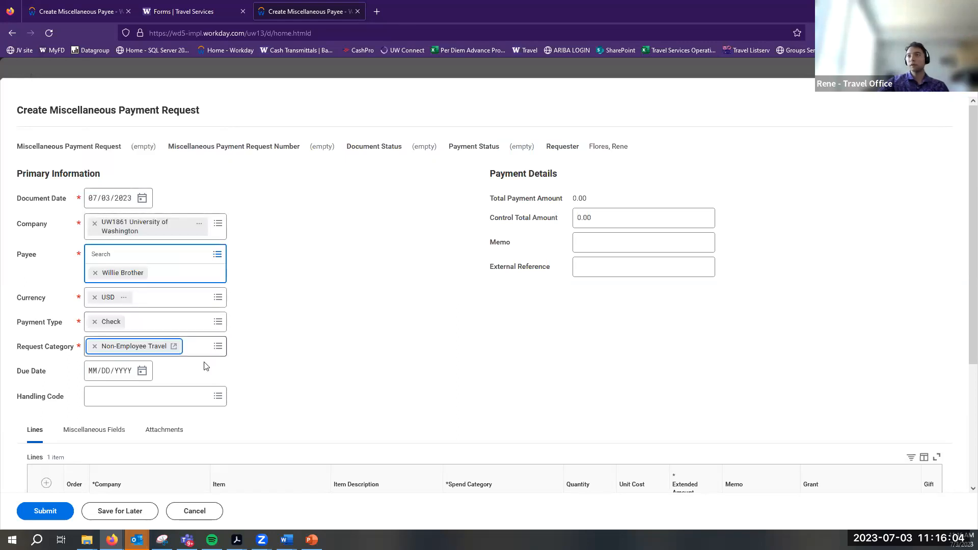
{"action": "left_click", "coordinate": [218, 396]}
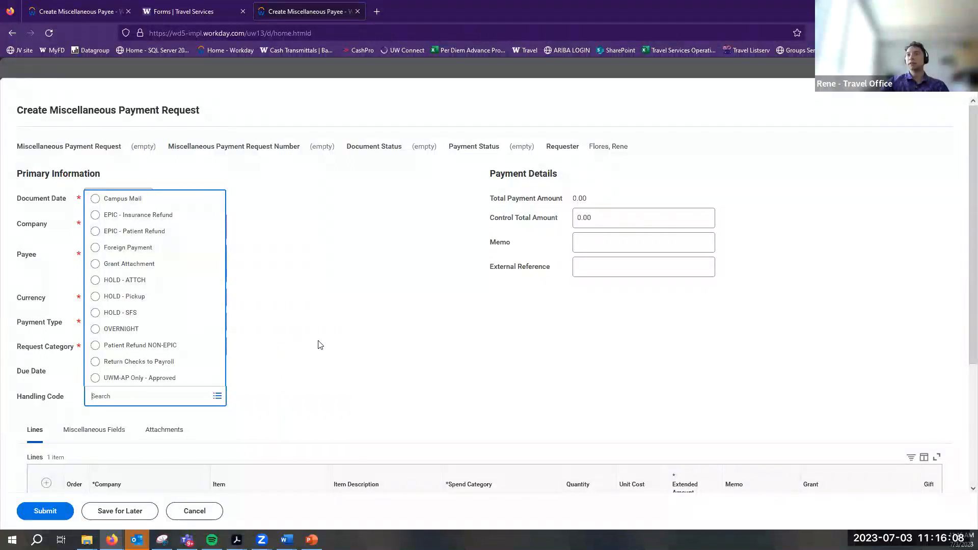
{"action": "left_click", "coordinate": [312, 344]}
Search 'travel' and assign spend category Non-Employee Travel (SC2566) to the line
{"action": "scroll", "coordinate": [305, 342], "scroll_direction": "down", "scroll_amount": 3}
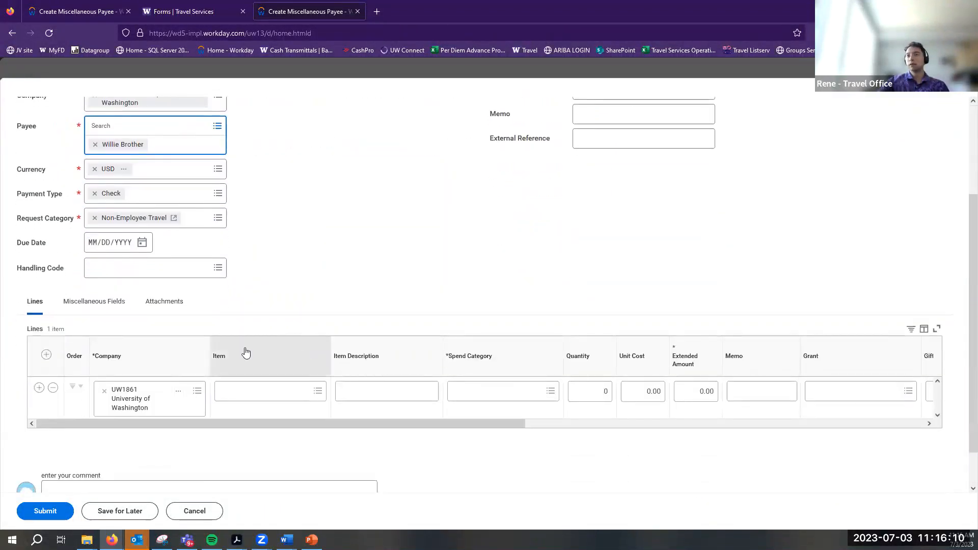
{"action": "left_click", "coordinate": [484, 391]}
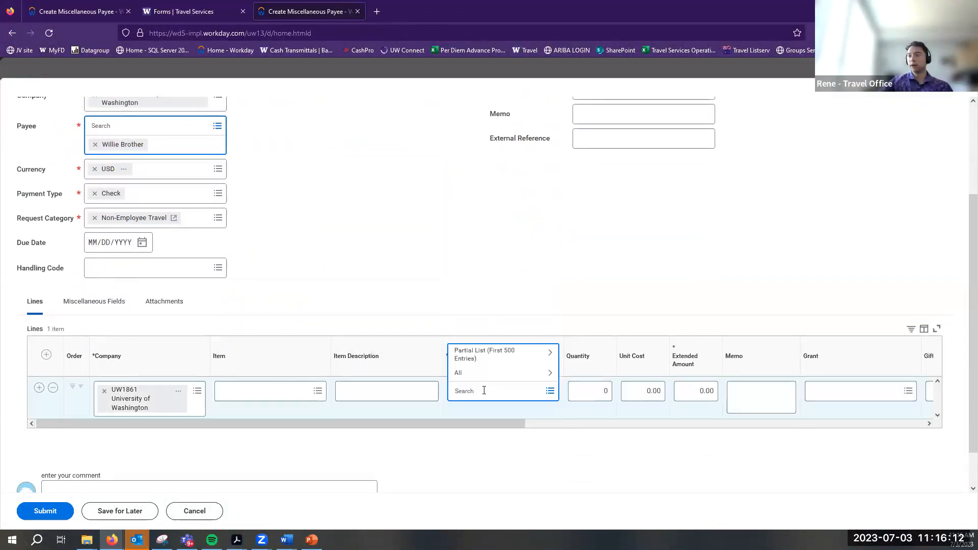
{"action": "type", "text": "travel"}
{"action": "key", "text": "Return"}
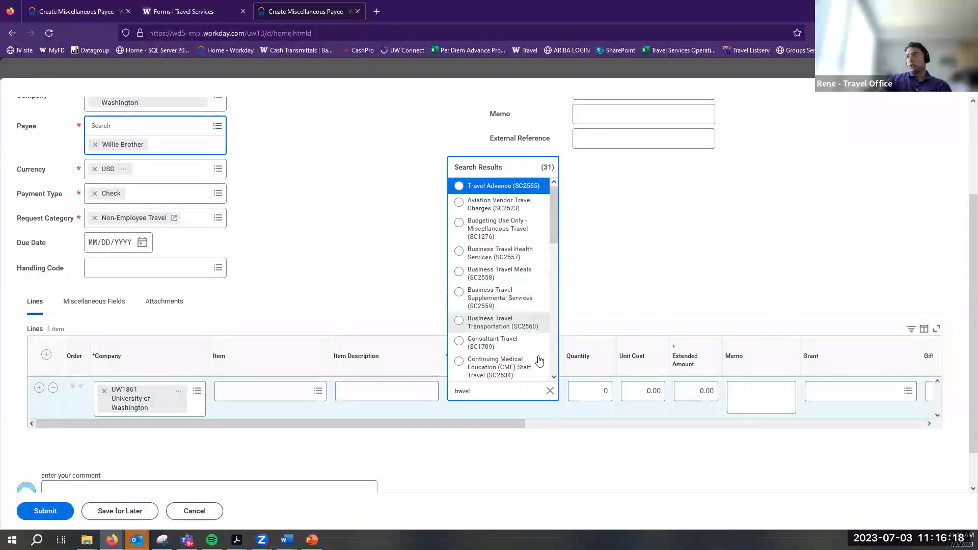
{"action": "scroll", "coordinate": [529, 271], "scroll_direction": "down", "scroll_amount": 3}
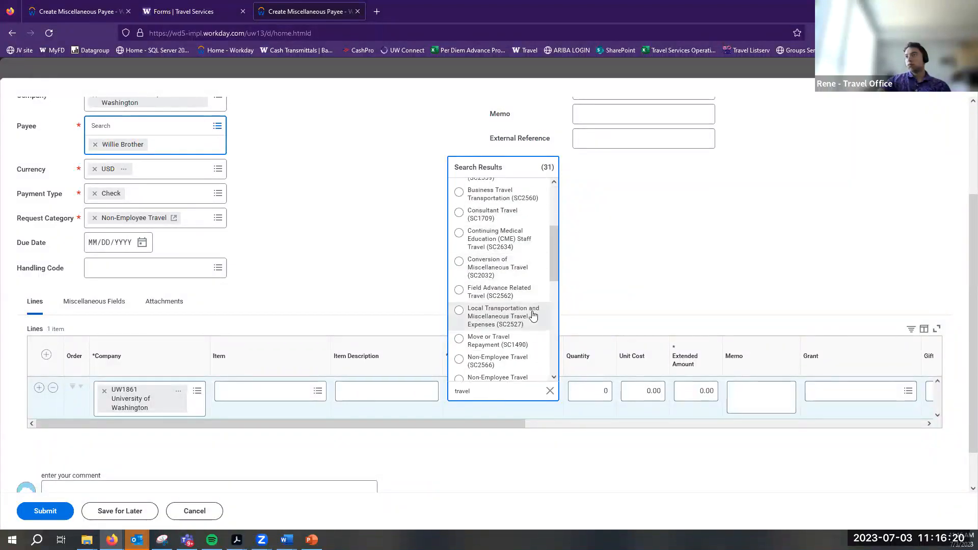
{"action": "scroll", "coordinate": [536, 316], "scroll_direction": "down", "scroll_amount": 2}
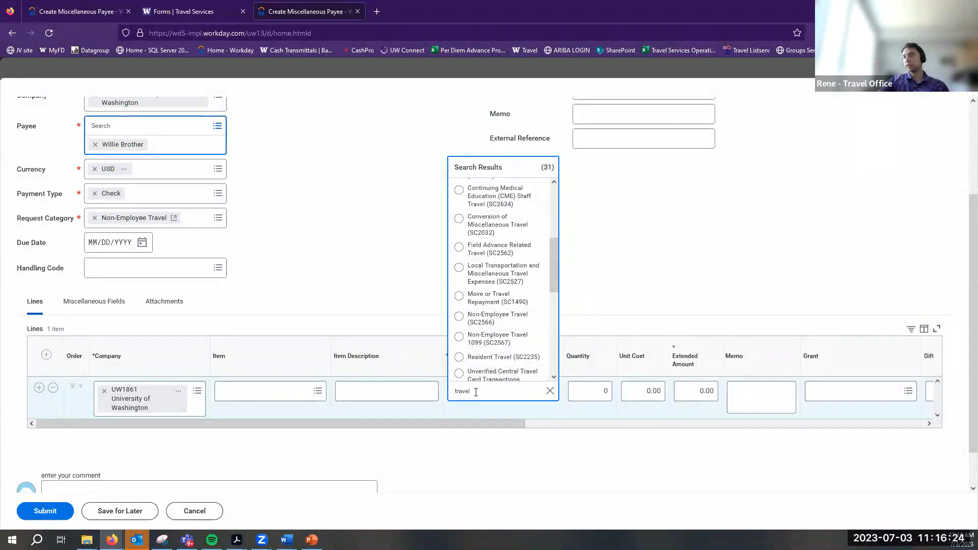
{"action": "type", "text": "SC2566"}
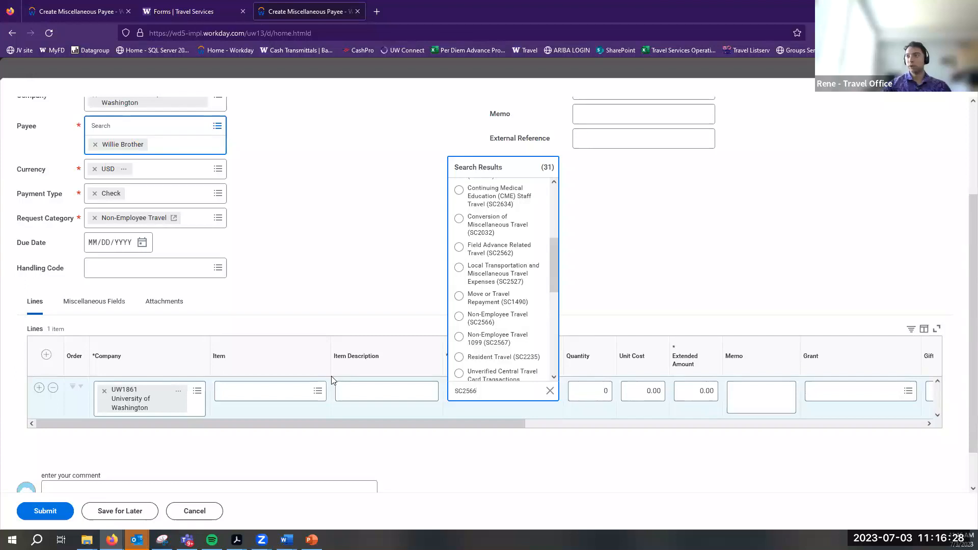
{"action": "key", "text": "Return"}
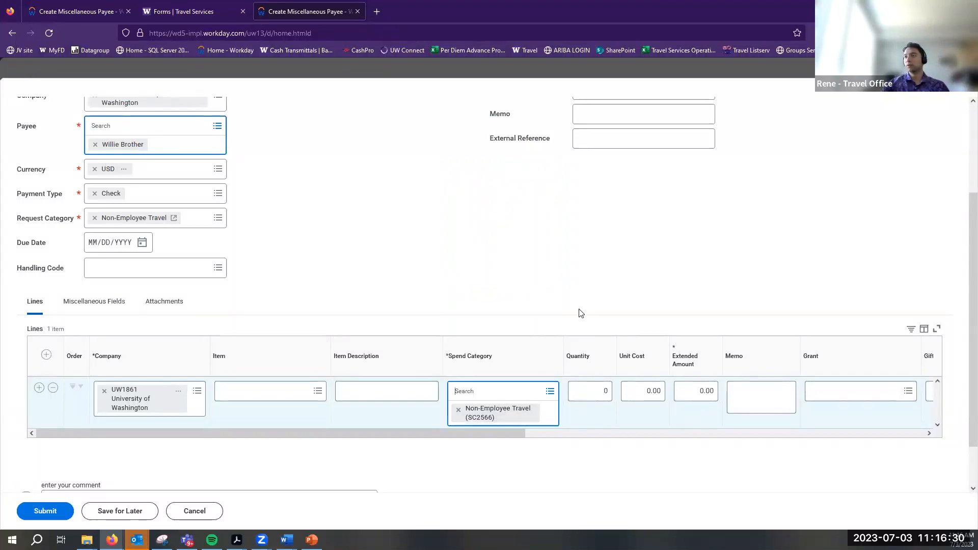
Enter a quantity of 1 on the line
{"action": "left_click_drag", "start_coordinate": [240, 433], "coordinate": [425, 439]}
{"action": "left_click_drag", "start_coordinate": [359, 442], "coordinate": [703, 438]}
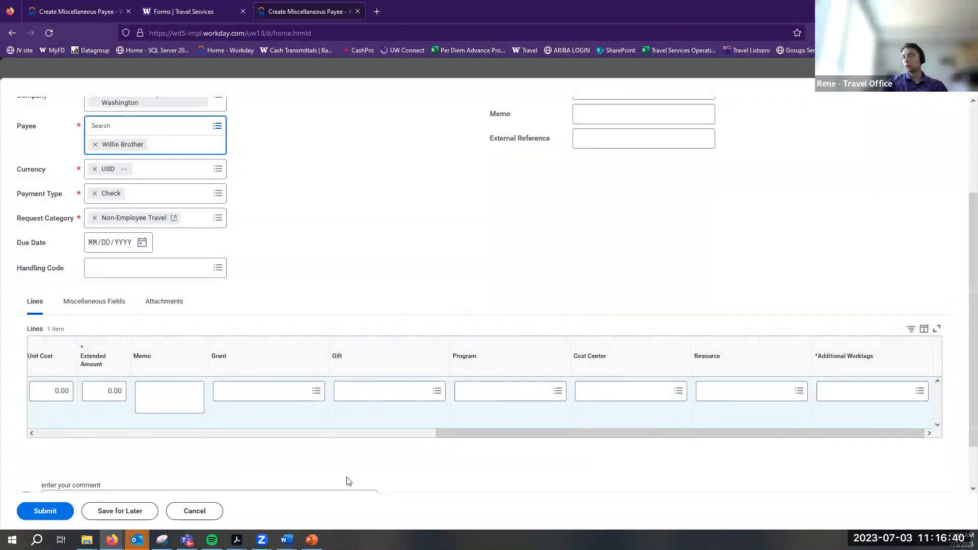
{"action": "scroll", "coordinate": [331, 427], "scroll_direction": "left", "scroll_amount": 4}
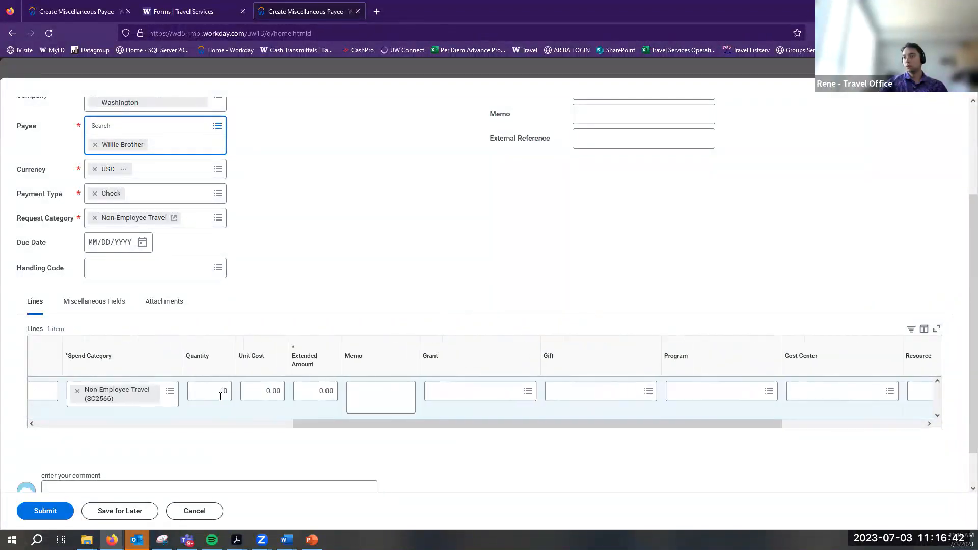
{"action": "key", "text": "Tab"}
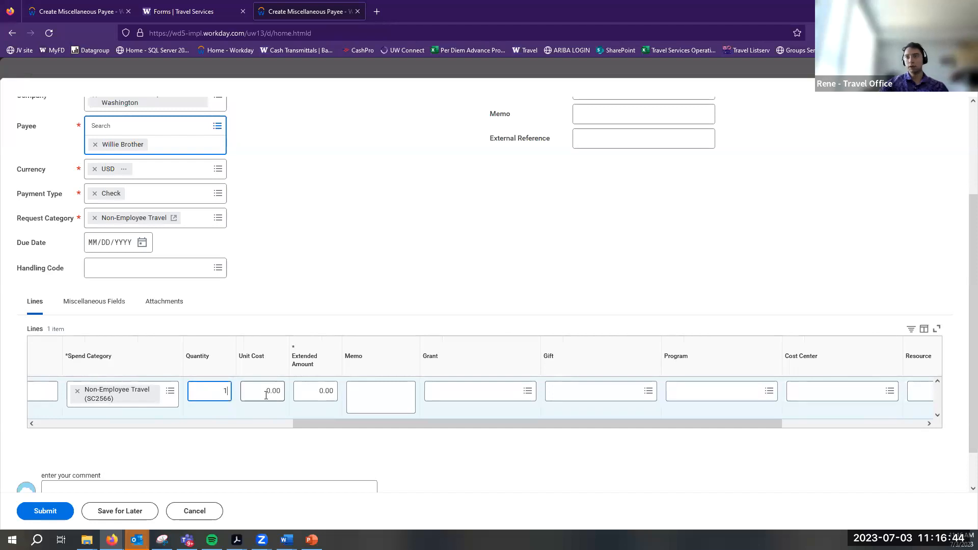
{"action": "left_click", "coordinate": [312, 397]}
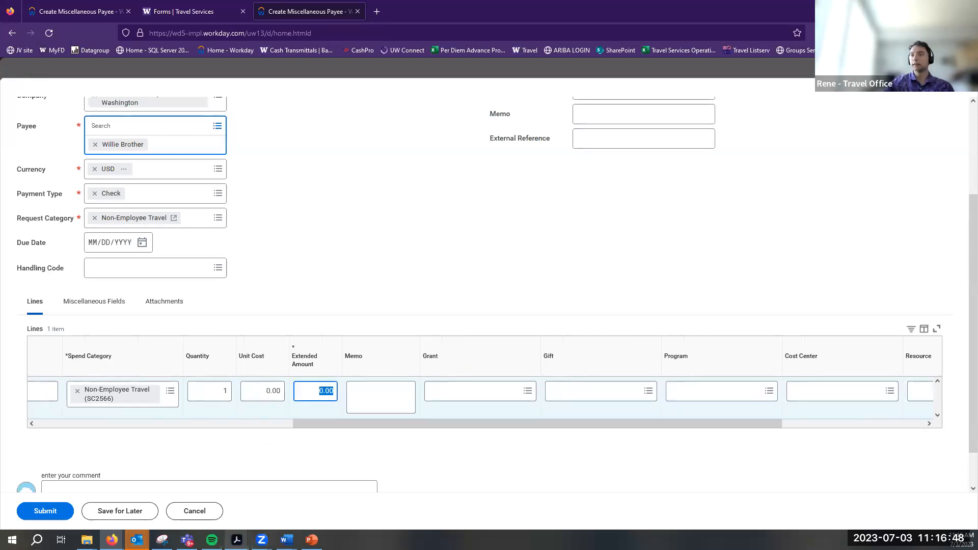
{"action": "mouse_move", "coordinate": [237, 539]}
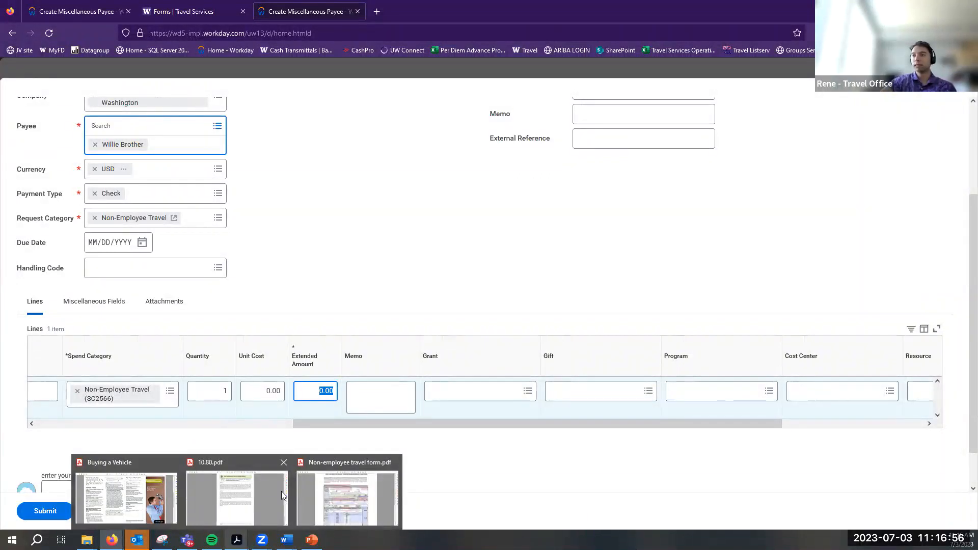
{"action": "left_click", "coordinate": [321, 495]}
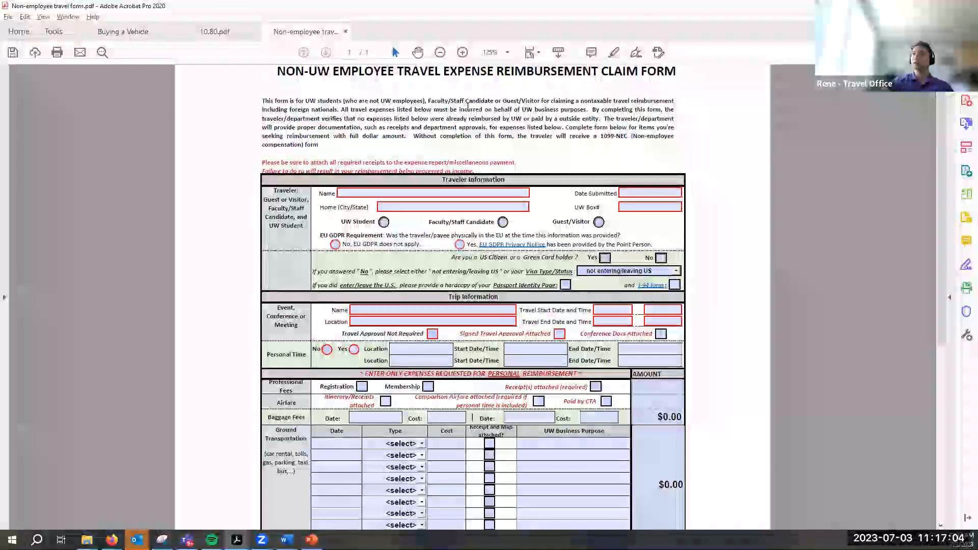
{"action": "scroll", "coordinate": [648, 477], "scroll_direction": "down", "scroll_amount": 10}
{"action": "left_click", "coordinate": [654, 490]}
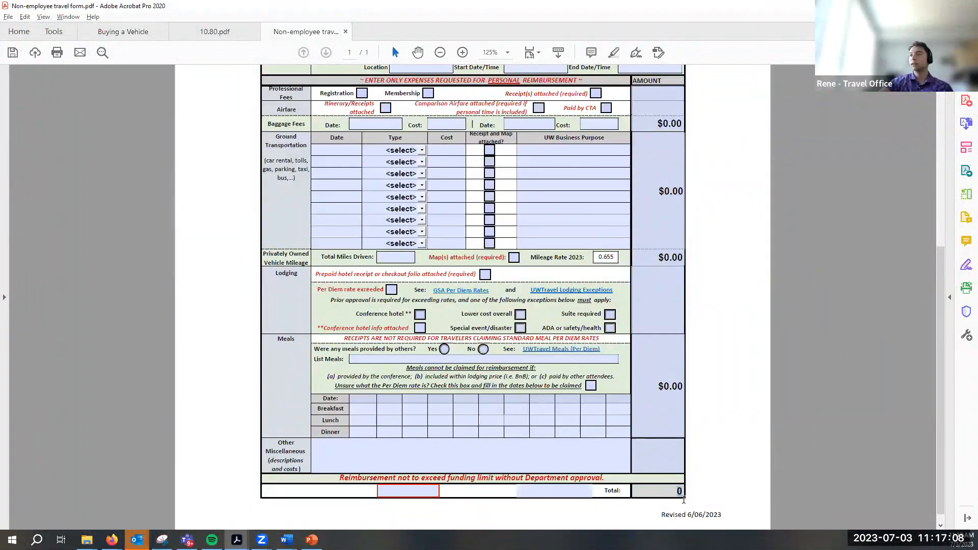
{"action": "key", "text": "alt+Tab"}
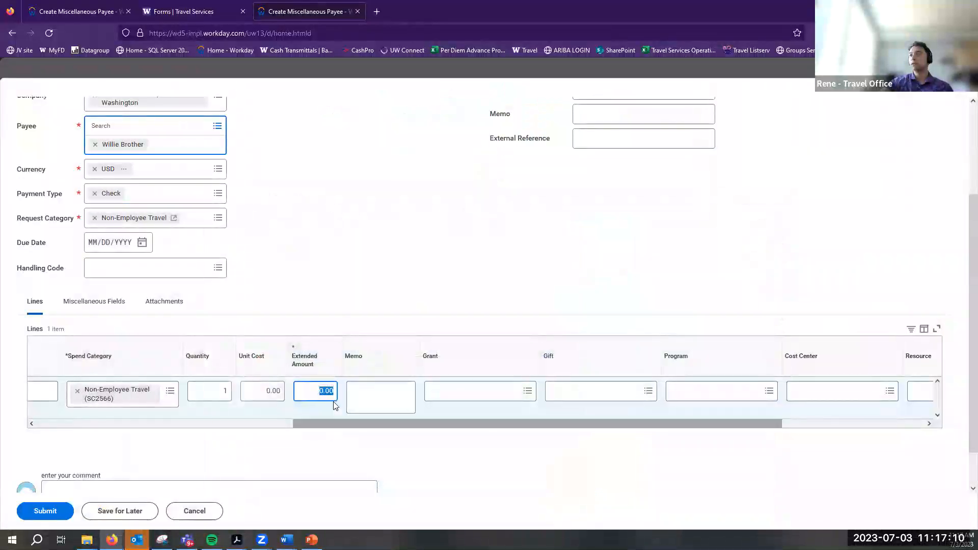
Set the line's unit cost to 1,000.00 and view the request's attachments section
{"action": "type", "text": "10"}
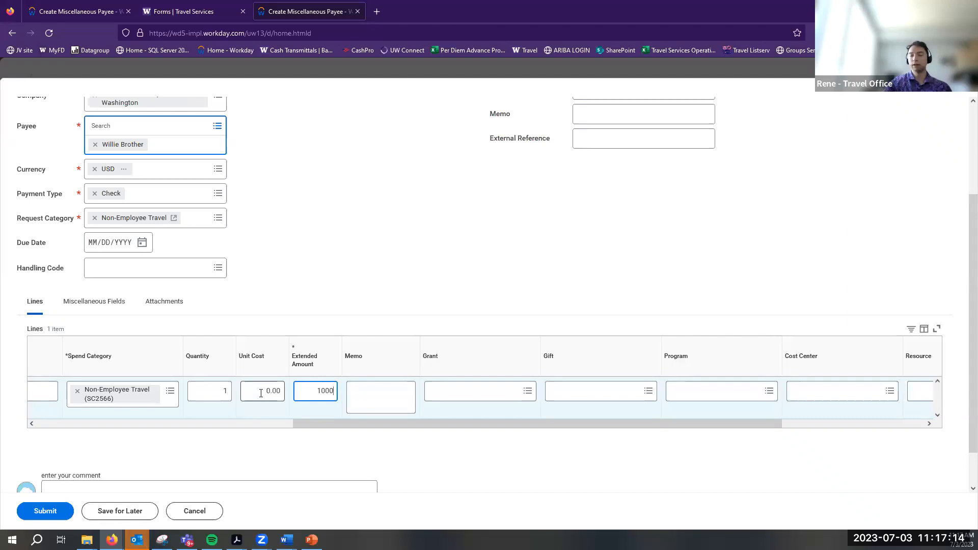
{"action": "left_click", "coordinate": [385, 397]}
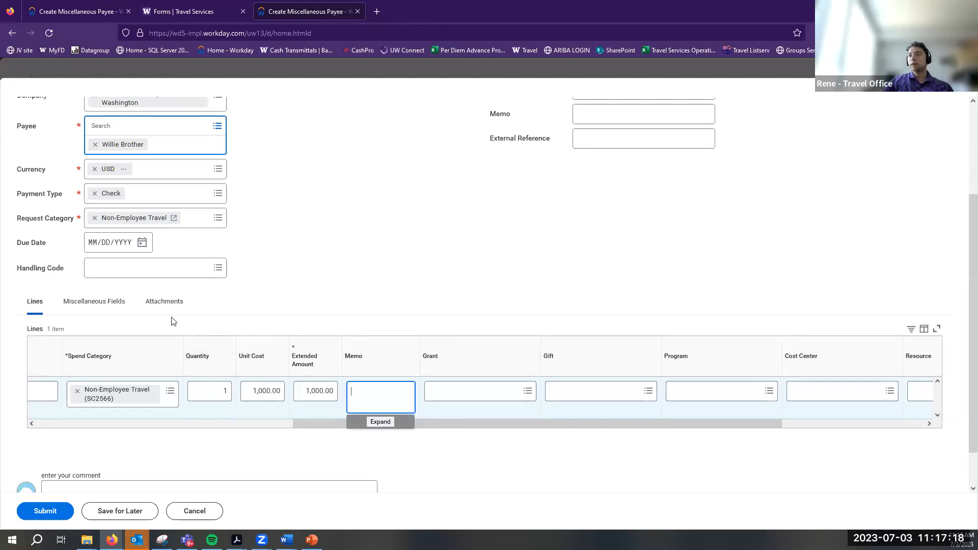
{"action": "left_click", "coordinate": [160, 308]}
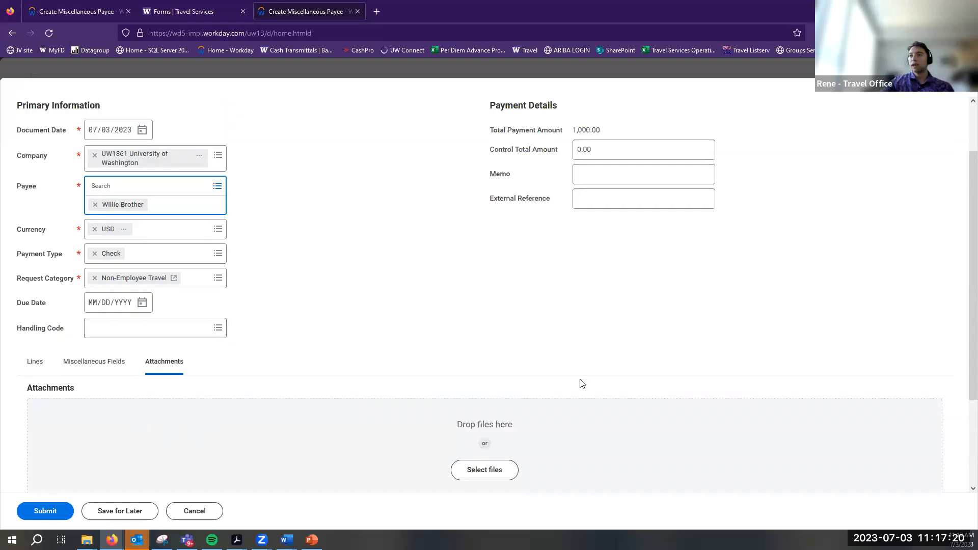
{"action": "scroll", "coordinate": [582, 383], "scroll_direction": "down", "scroll_amount": 3}
Glance at the travel claim PDF, return to the request's lines, then show the open Acrobat documents
{"action": "left_click", "coordinate": [348, 492]}
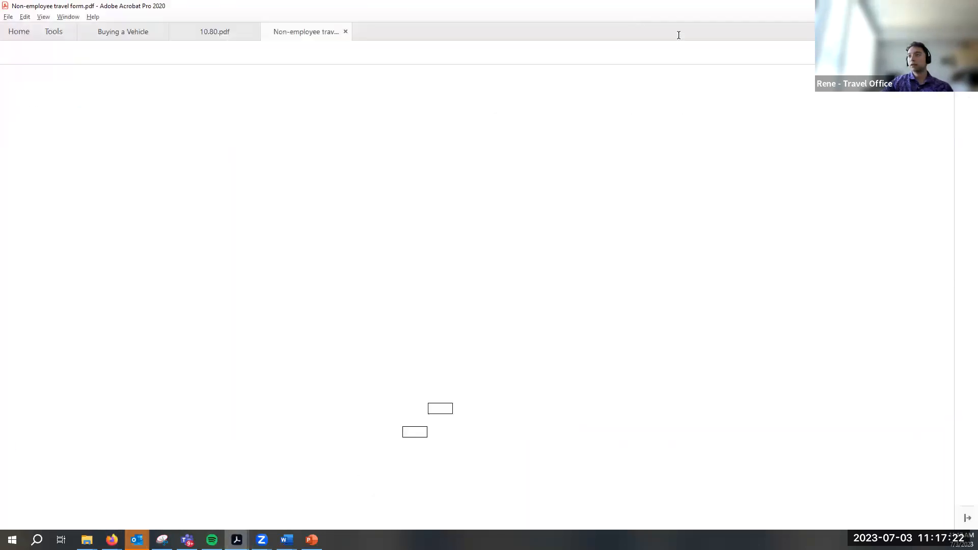
{"action": "key", "text": "alt+Tab"}
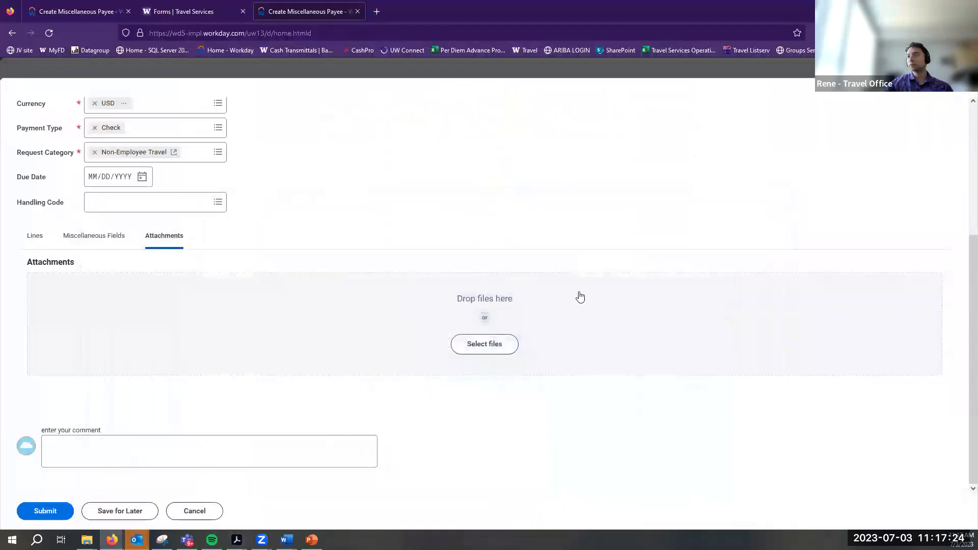
{"action": "left_click", "coordinate": [34, 235]}
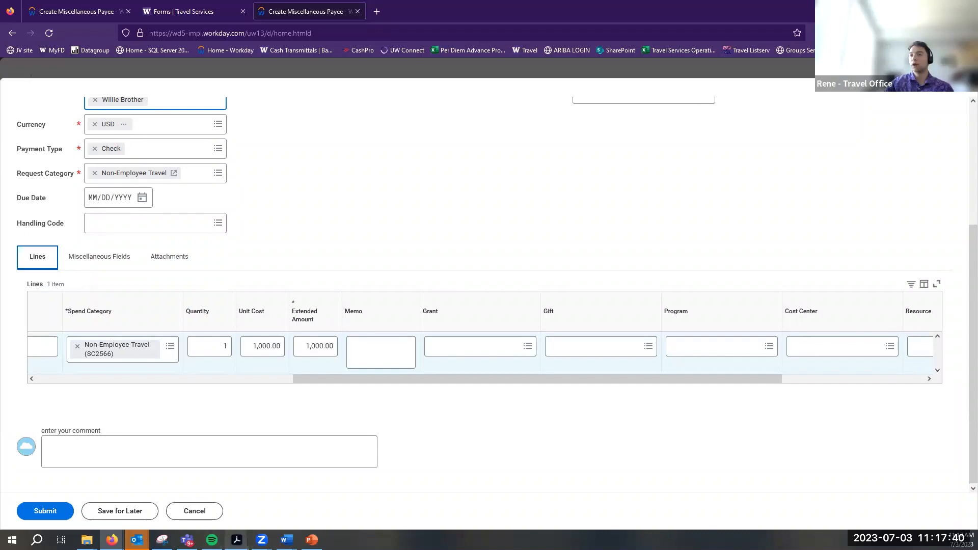
{"action": "left_click", "coordinate": [236, 539]}
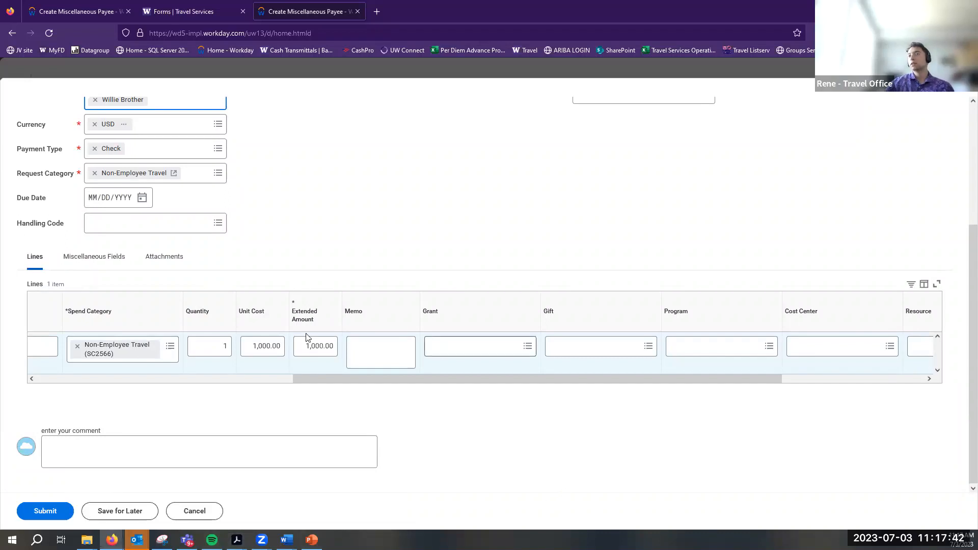
Check the Non-employee travel form PDF in Acrobat, then return to the Workday payment request
{"action": "mouse_move", "coordinate": [237, 539]}
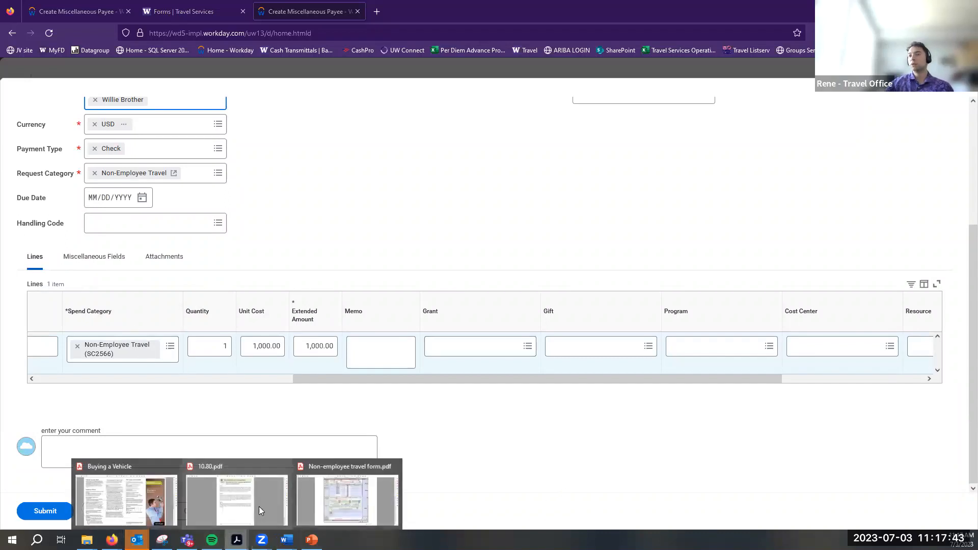
{"action": "left_click", "coordinate": [350, 497]}
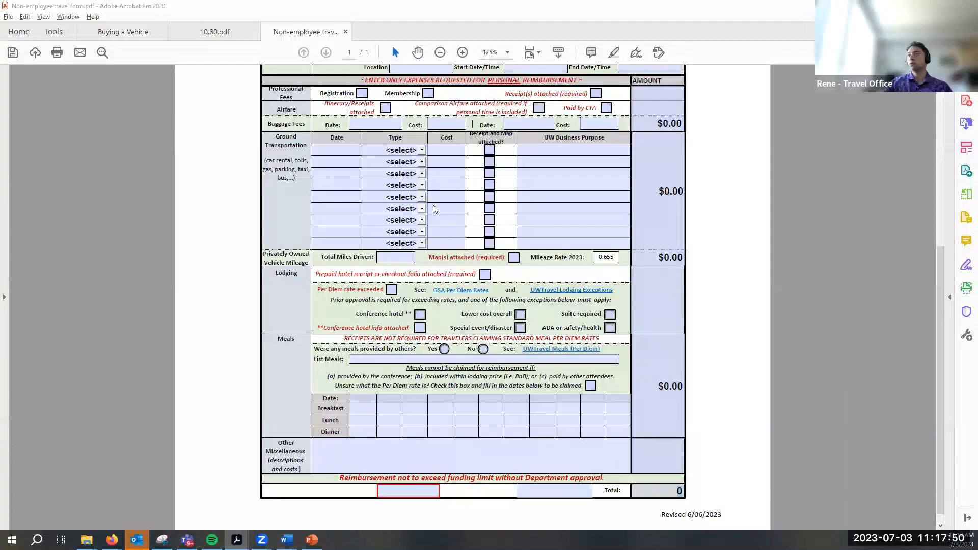
{"action": "key", "text": "alt+Tab"}
{"action": "left_click_drag", "start_coordinate": [394, 375], "coordinate": [587, 382]}
{"action": "left_click", "coordinate": [661, 351]}
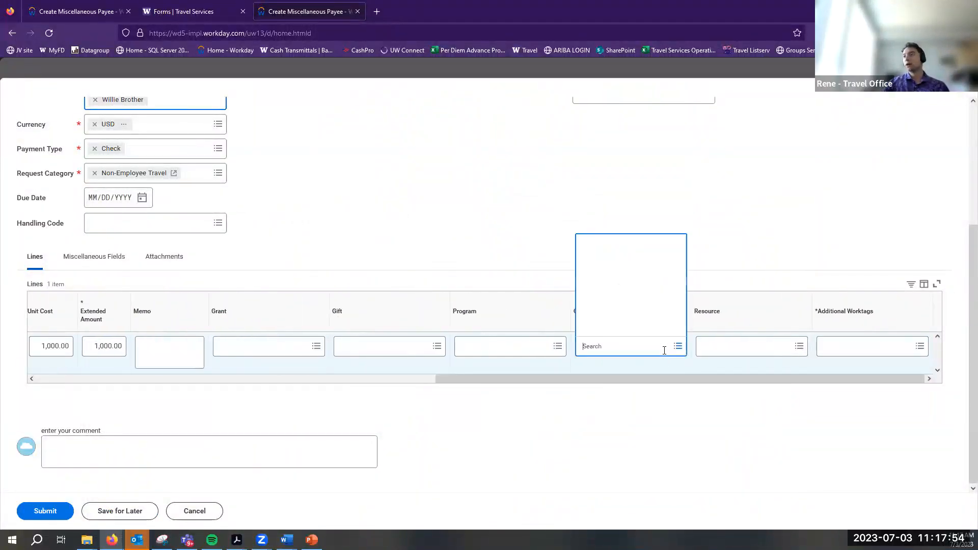
Set the travel line's resource to RS100000 General Operating Funding
{"action": "left_click", "coordinate": [746, 350]}
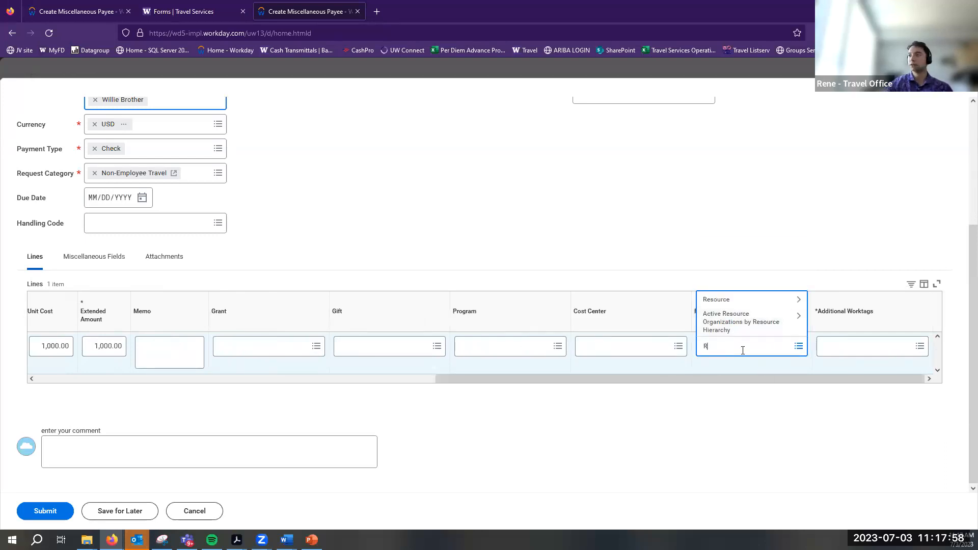
{"action": "type", "text": "RS1"}
{"action": "key", "text": "BackSpace"}
{"action": "key", "text": "Return"}
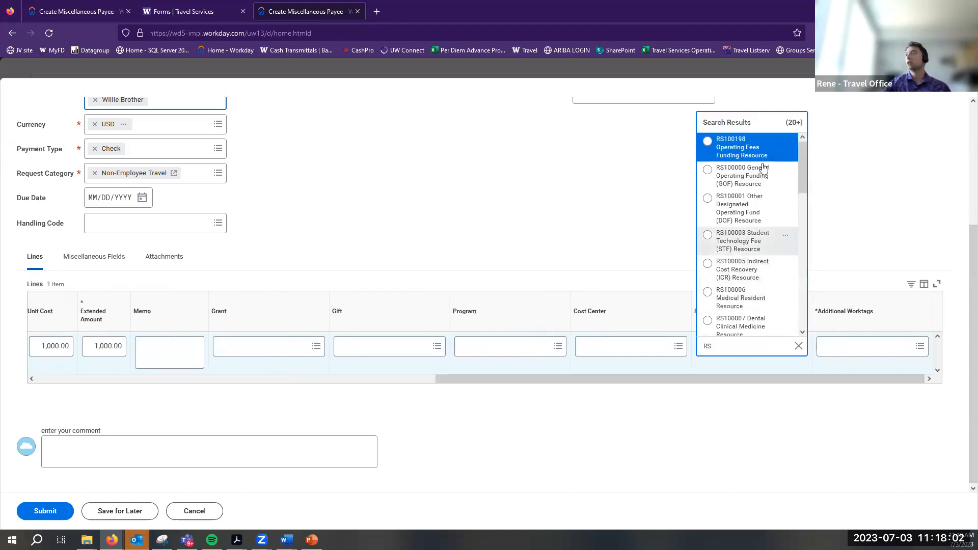
{"action": "left_click", "coordinate": [737, 173]}
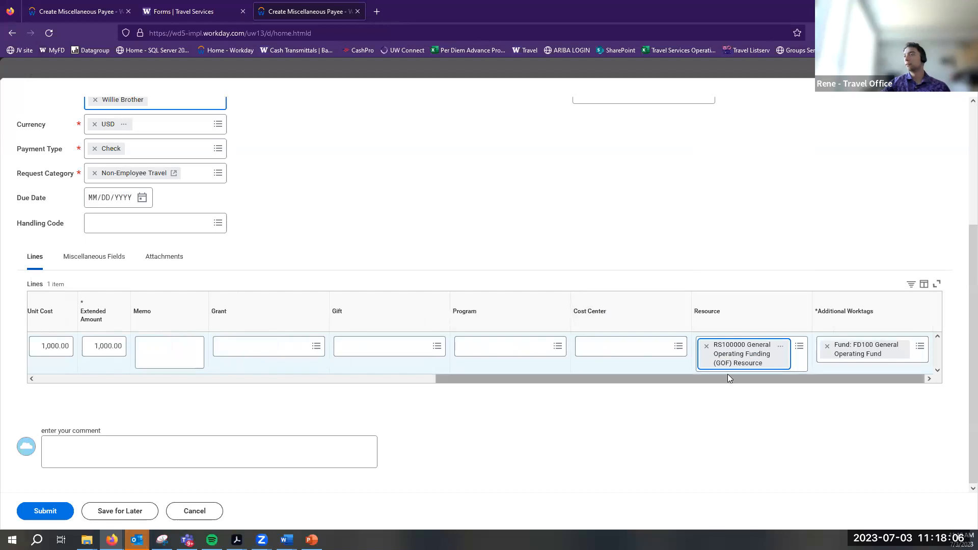
Set the line's cost center to CC101105 Finance | Procurement Services by searching 'Procurement'
{"action": "left_click", "coordinate": [626, 351]}
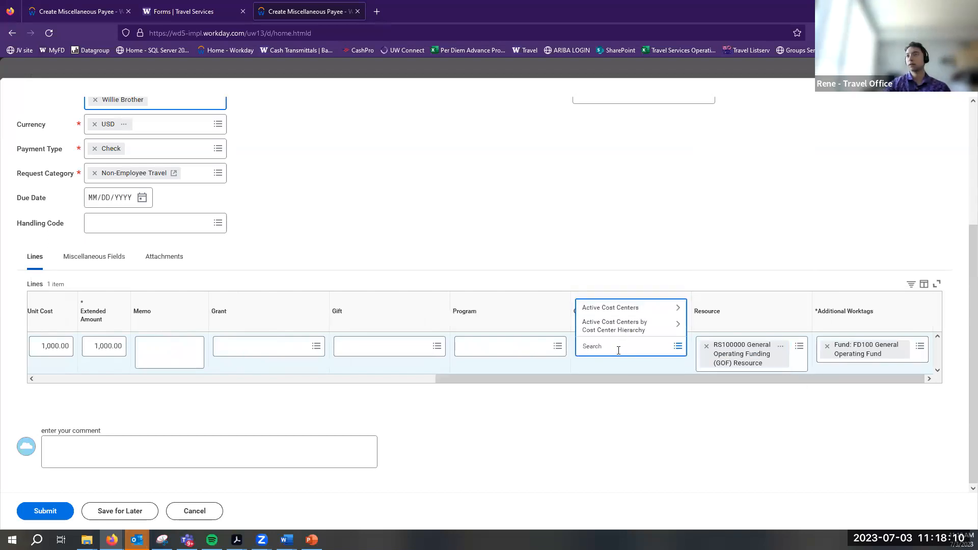
{"action": "left_click", "coordinate": [625, 325]}
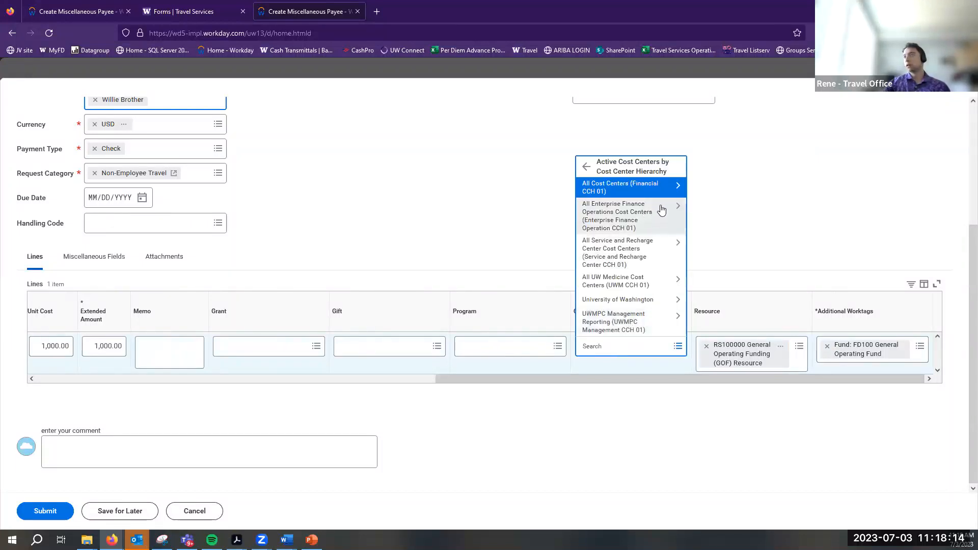
{"action": "left_click", "coordinate": [652, 192]}
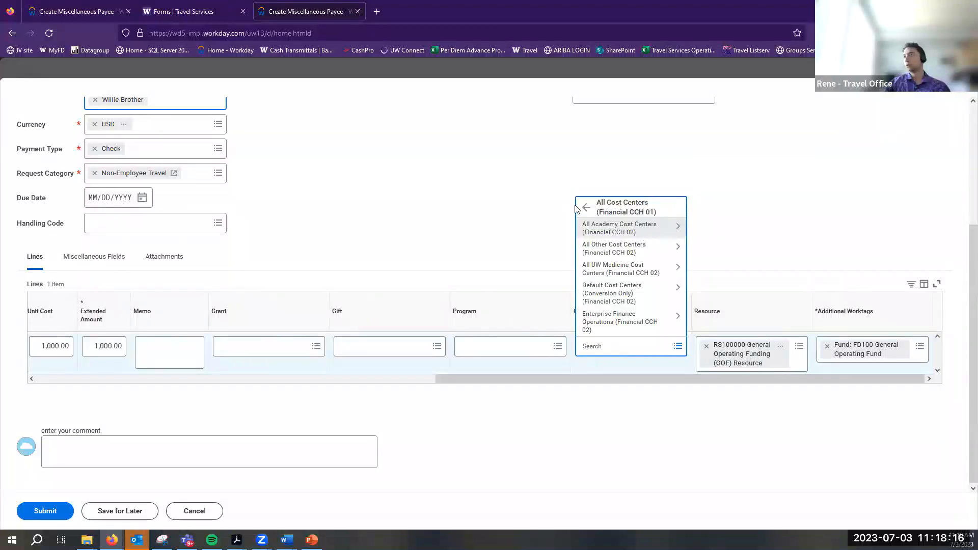
{"action": "left_click", "coordinate": [621, 323]}
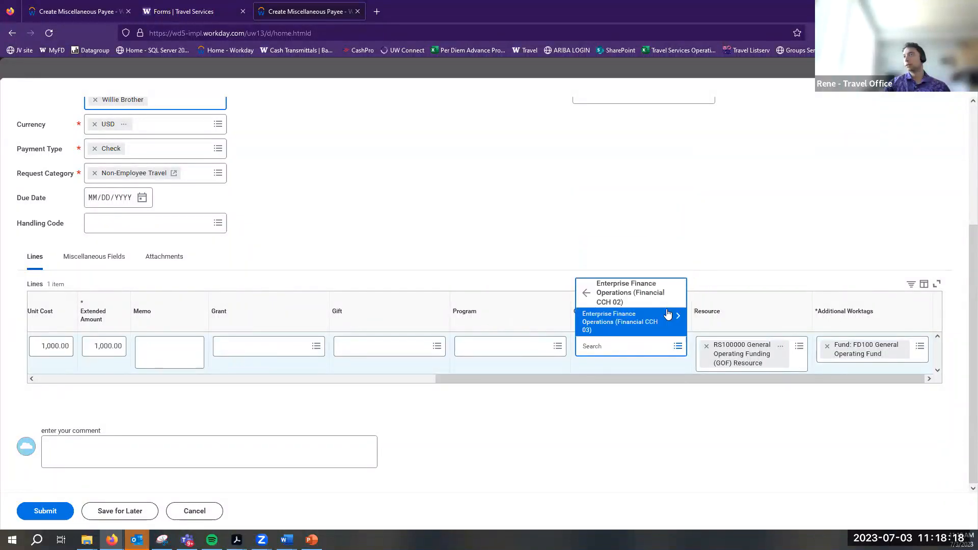
{"action": "left_click", "coordinate": [598, 326]}
{"action": "left_click", "coordinate": [606, 328]}
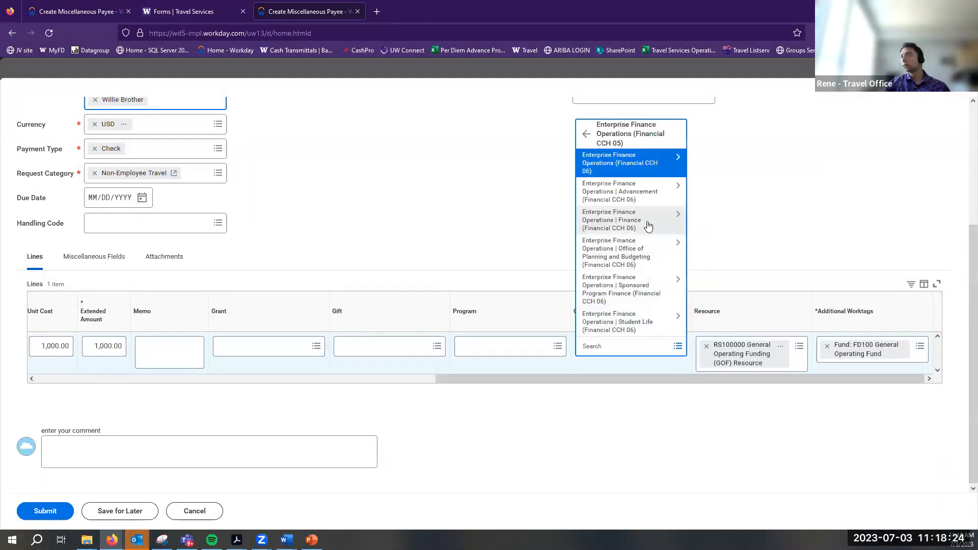
{"action": "left_click", "coordinate": [633, 348]}
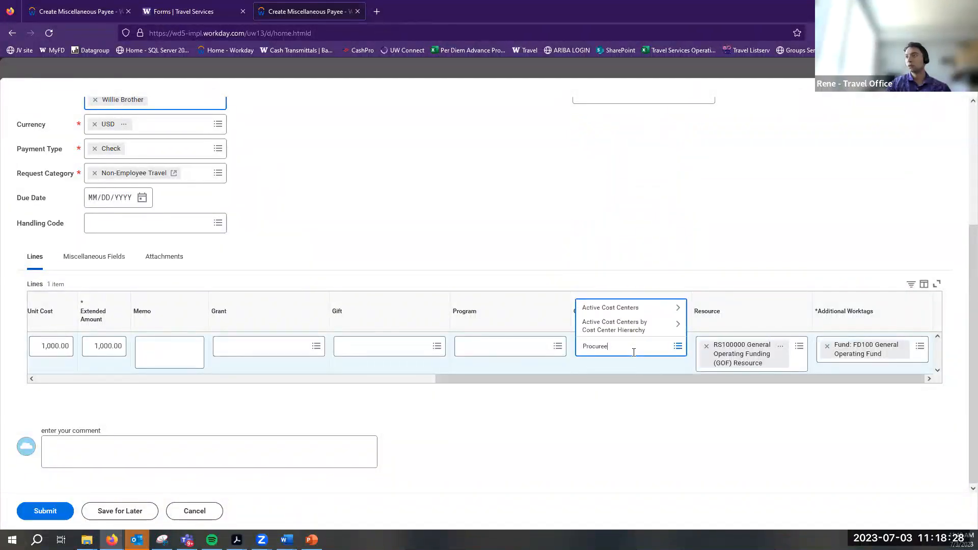
{"action": "type", "text": "Procurement"}
{"action": "key", "text": "Return"}
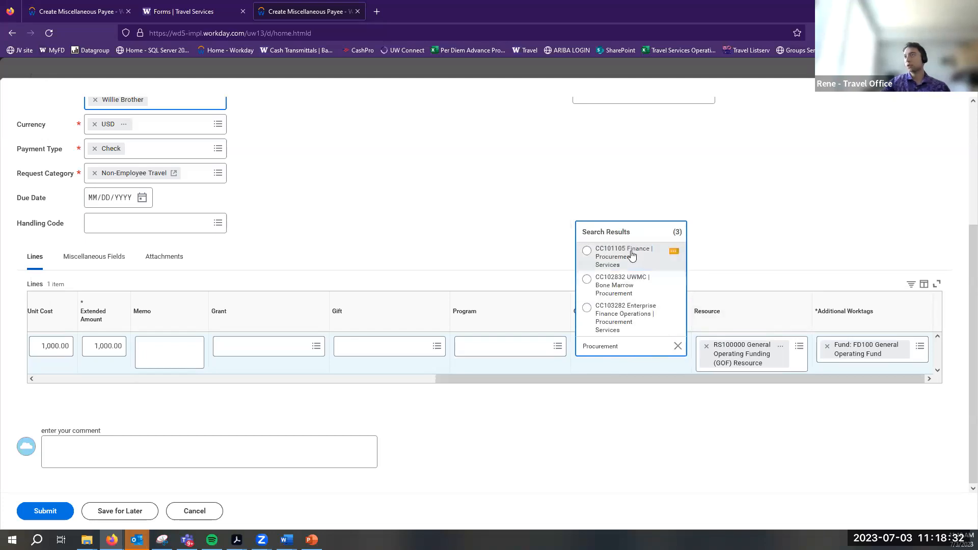
{"action": "left_click", "coordinate": [632, 254]}
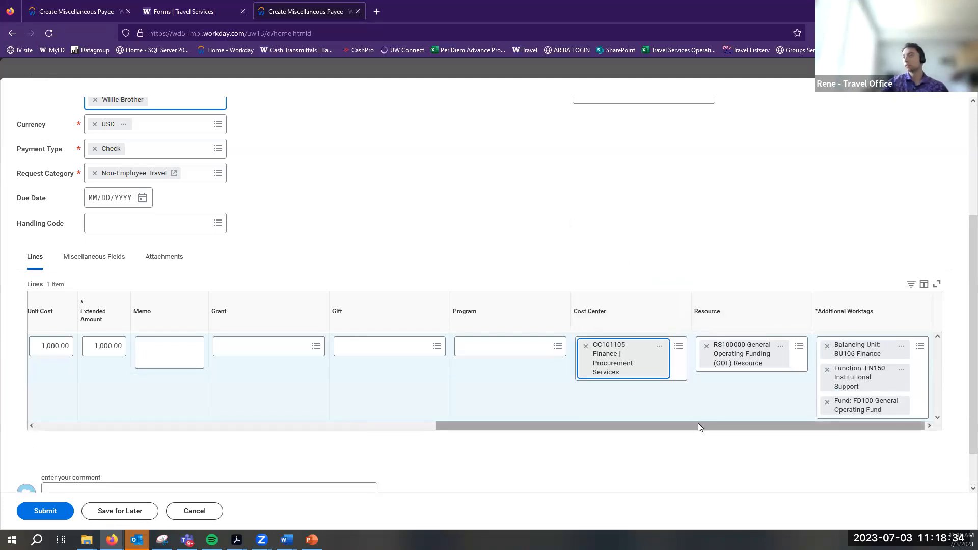
{"action": "left_click_drag", "start_coordinate": [633, 425], "coordinate": [494, 424]}
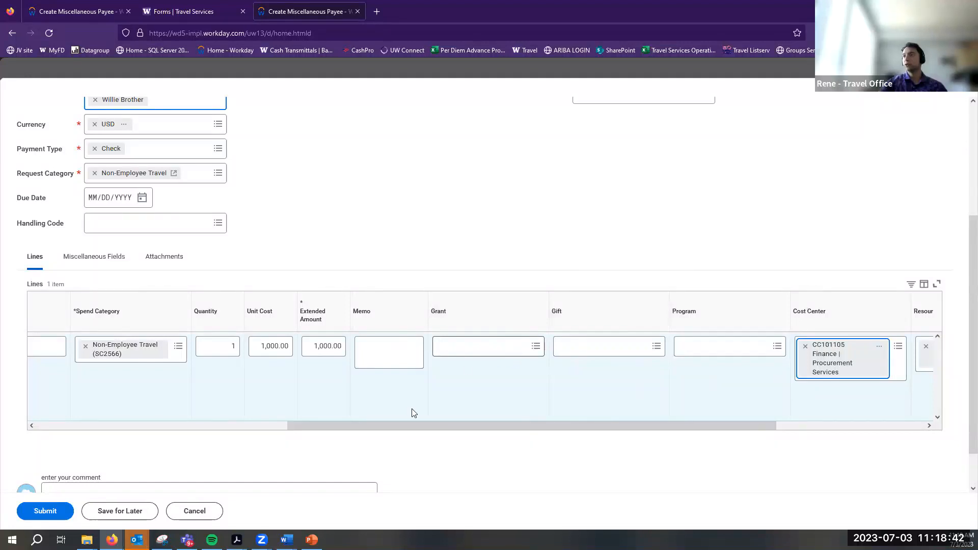
{"action": "left_click_drag", "start_coordinate": [371, 422], "coordinate": [87, 398]}
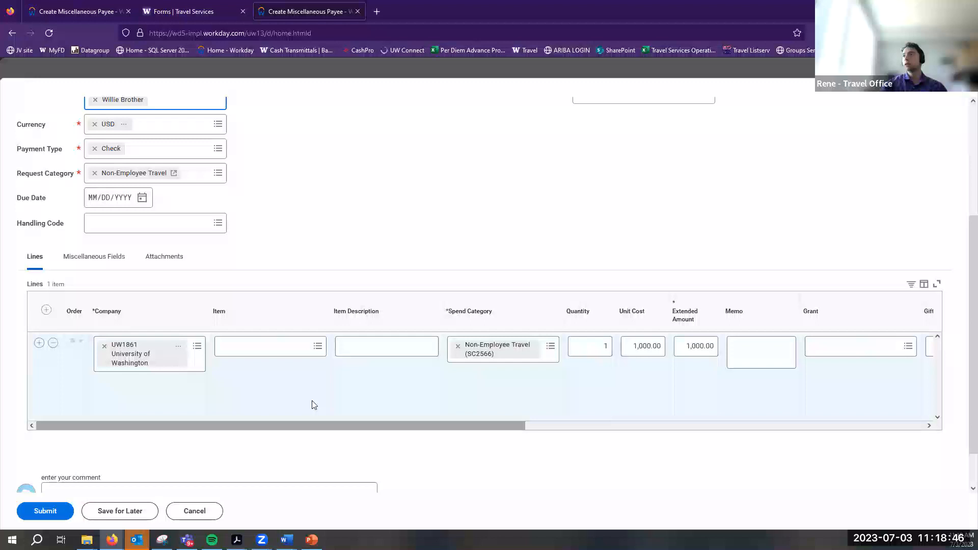
Enter 'Travel to Seattle for UW conference' as the Payment Details memo
{"action": "scroll", "coordinate": [386, 360], "scroll_direction": "up", "scroll_amount": 3}
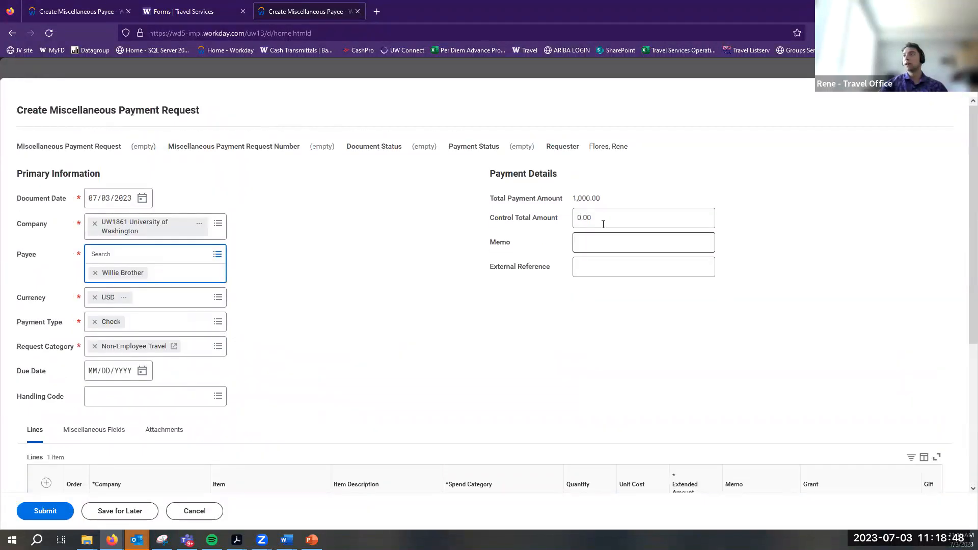
{"action": "left_click", "coordinate": [622, 223]}
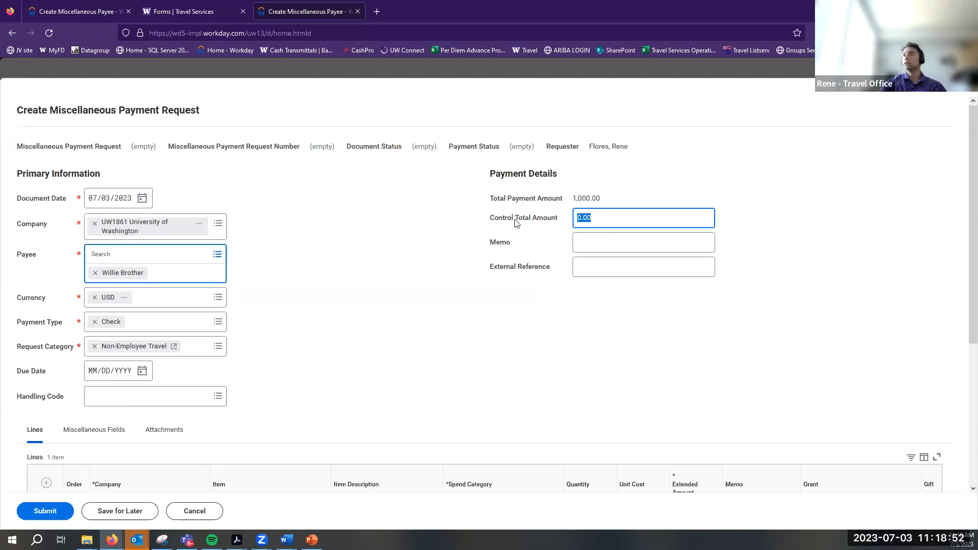
{"action": "triple_click", "coordinate": [501, 225]}
{"action": "left_click", "coordinate": [598, 242]}
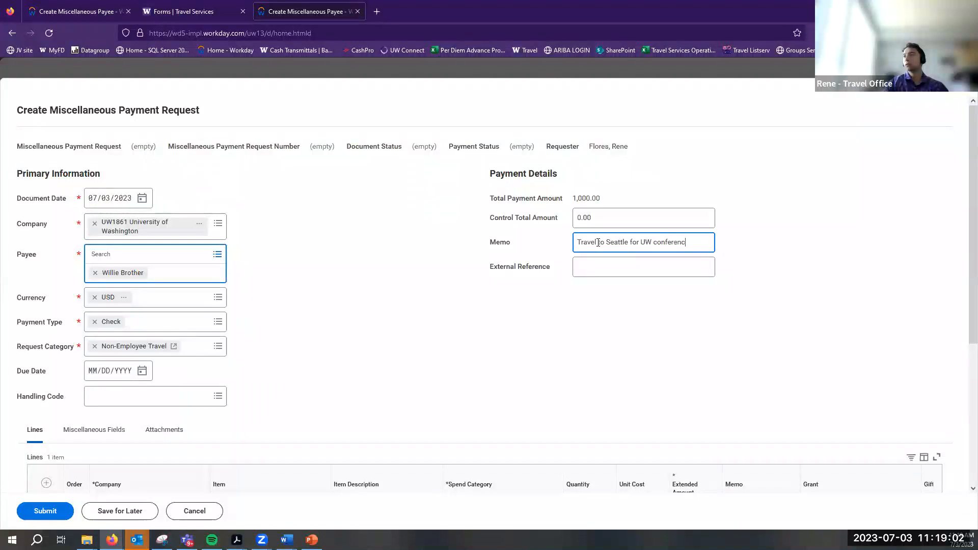
{"action": "scroll", "coordinate": [258, 431], "scroll_direction": "down", "scroll_amount": 4}
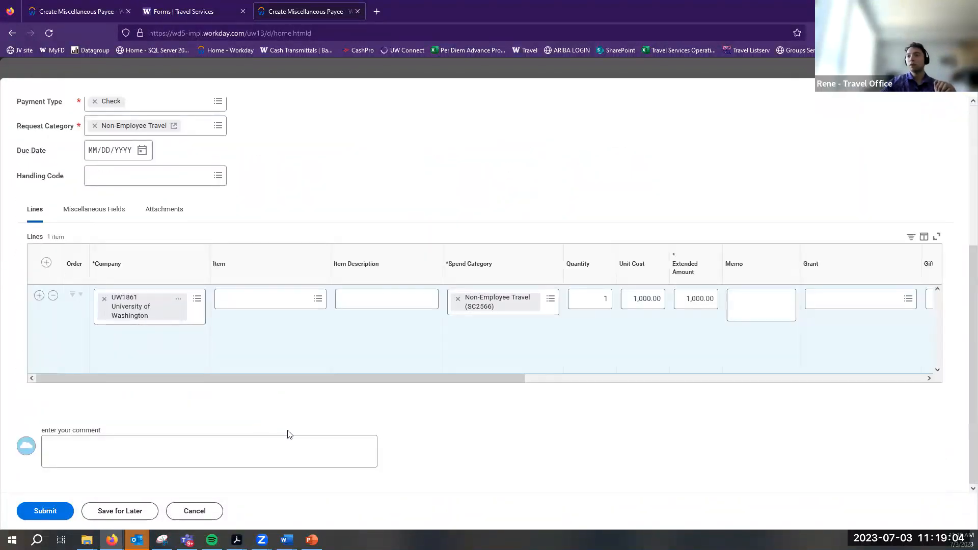
{"action": "scroll", "coordinate": [701, 362], "scroll_direction": "right", "scroll_amount": 5}
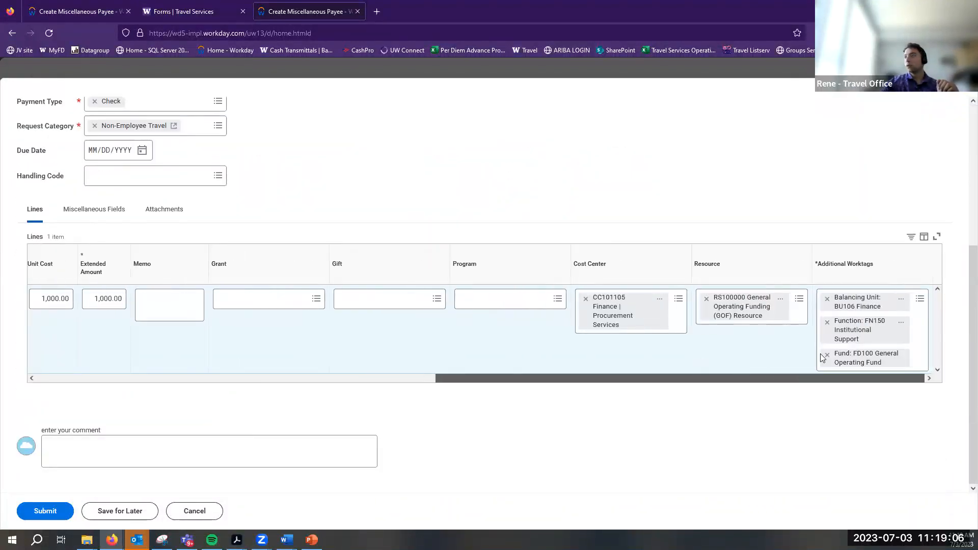
{"action": "scroll", "coordinate": [345, 349], "scroll_direction": "left", "scroll_amount": 5}
{"action": "left_click", "coordinate": [338, 300]}
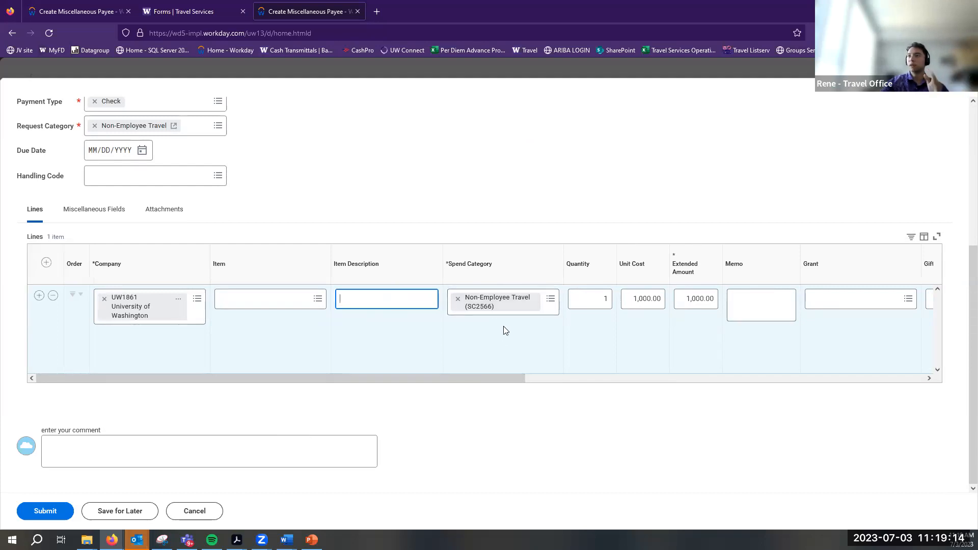
{"action": "left_click_drag", "start_coordinate": [458, 378], "coordinate": [591, 378]}
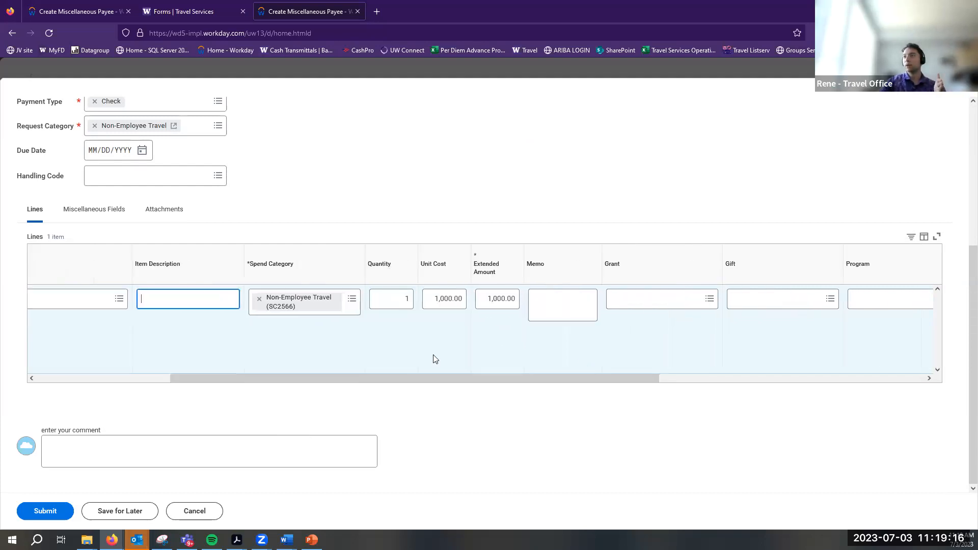
{"action": "left_click_drag", "start_coordinate": [400, 387], "coordinate": [696, 391]}
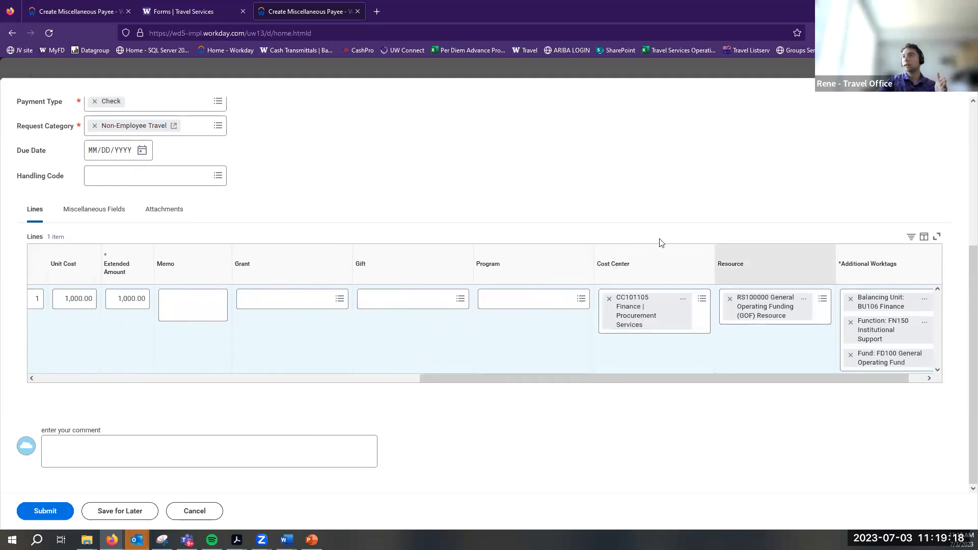
{"action": "scroll", "coordinate": [671, 248], "scroll_direction": "up", "scroll_amount": 4}
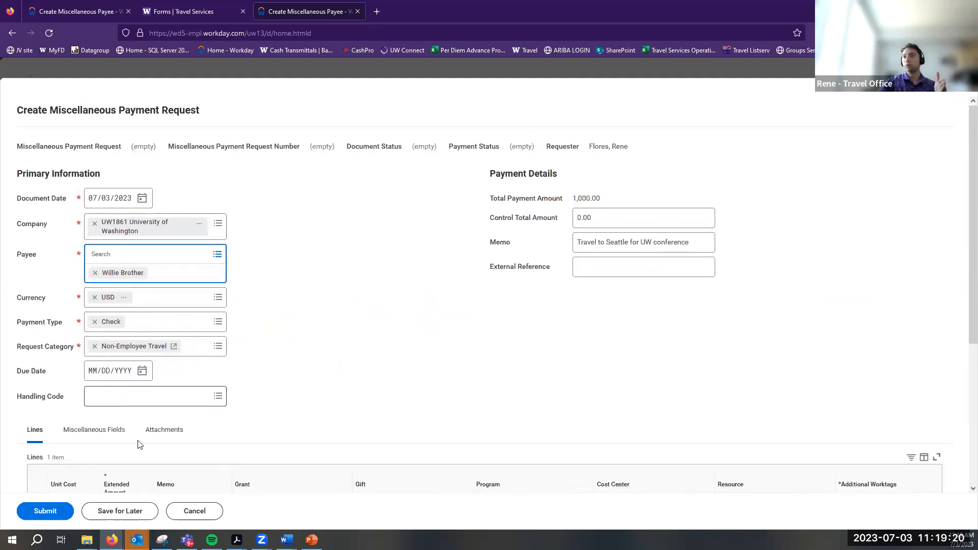
{"action": "mouse_move", "coordinate": [236, 539]}
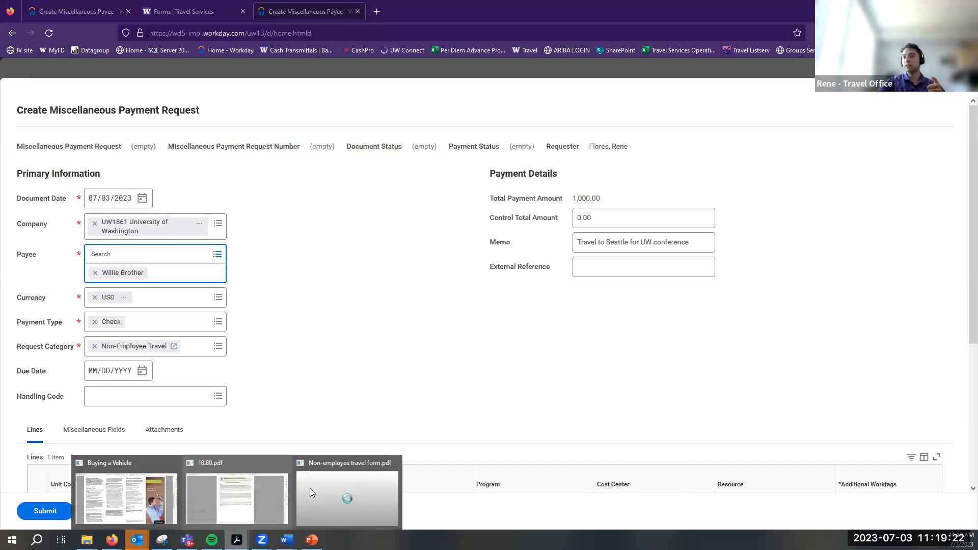
{"action": "left_click", "coordinate": [337, 498]}
{"action": "scroll", "coordinate": [476, 328], "scroll_direction": "up", "scroll_amount": 5}
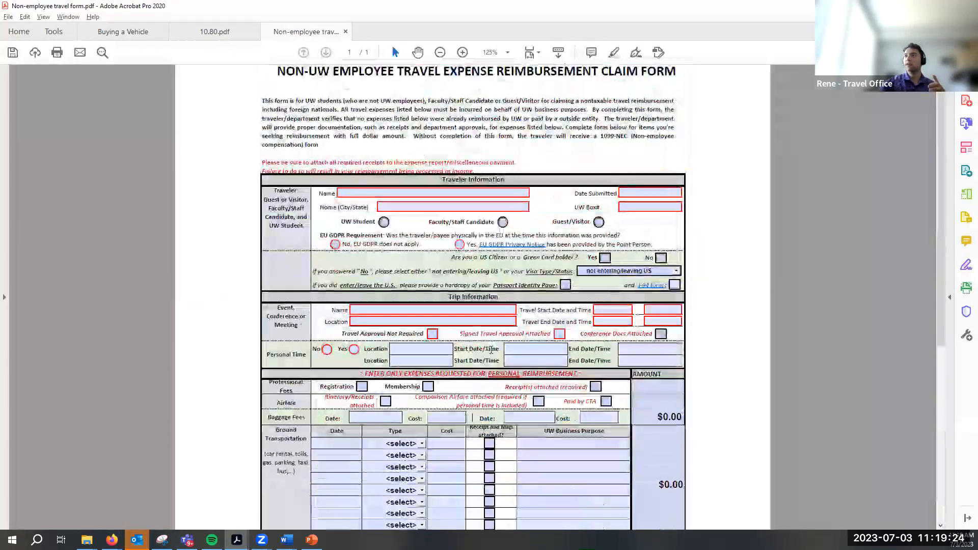
{"action": "scroll", "coordinate": [541, 260], "scroll_direction": "down", "scroll_amount": 5}
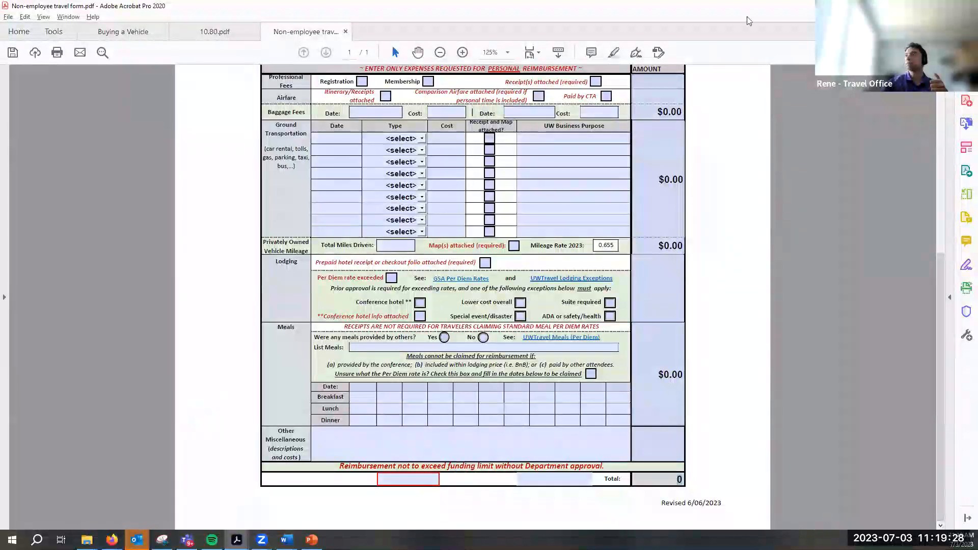
{"action": "key", "text": "alt+Tab"}
{"action": "scroll", "coordinate": [484, 305], "scroll_direction": "down", "scroll_amount": 5}
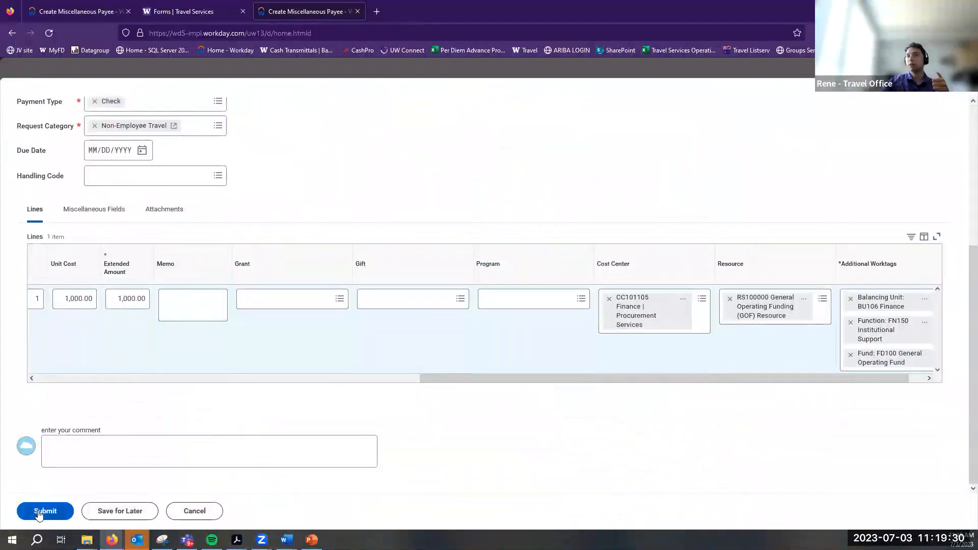
Submit the payment request and review the page errors it reports
{"action": "left_click", "coordinate": [39, 512]}
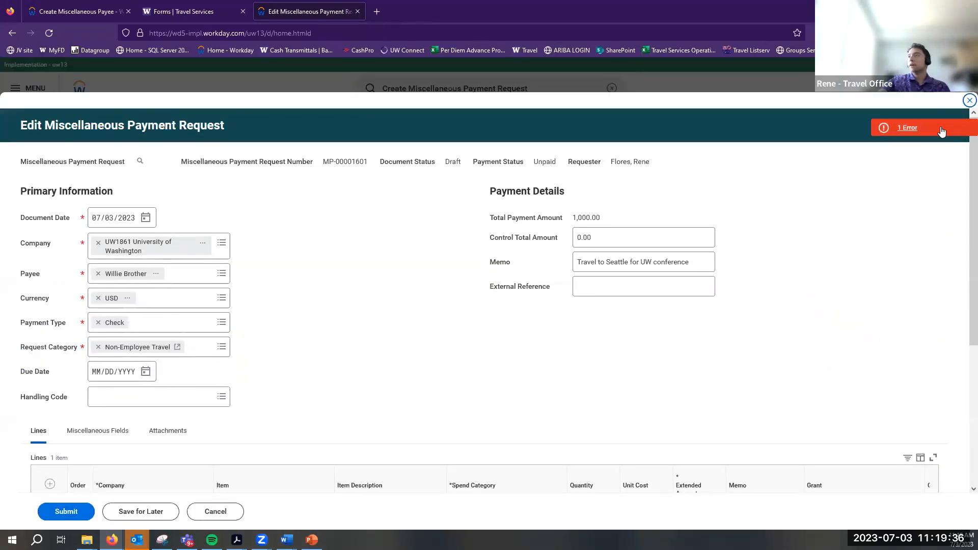
{"action": "left_click", "coordinate": [946, 127]}
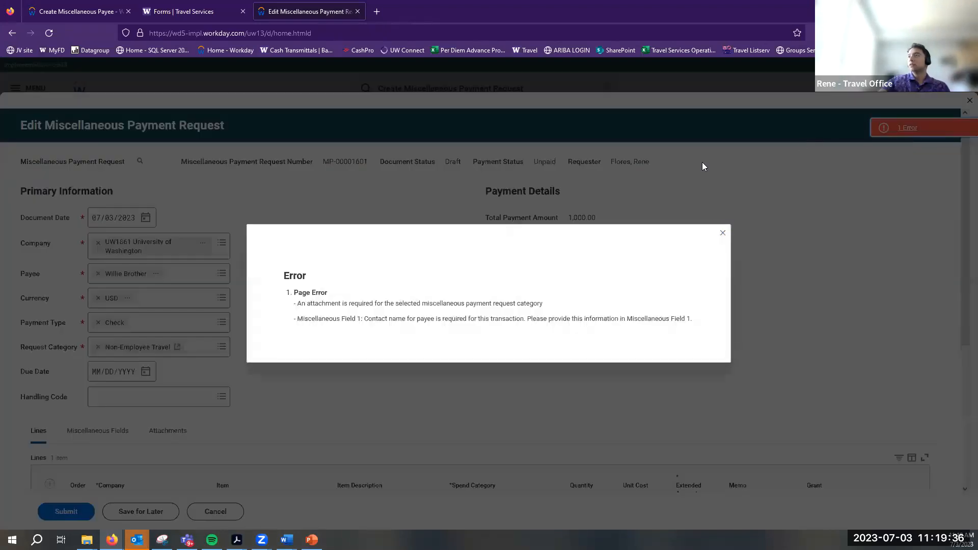
{"action": "left_click", "coordinate": [723, 235]}
Enter the payee contact's name in Miscellaneous Field 1 and resubmit, leaving the missing-attachment error
{"action": "left_click", "coordinate": [98, 430]}
{"action": "left_click", "coordinate": [129, 463]}
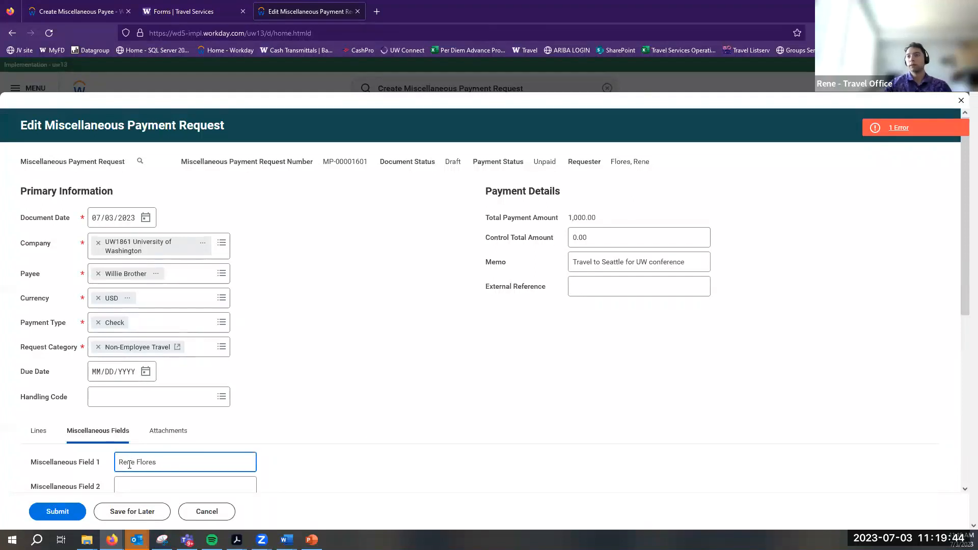
{"action": "scroll", "coordinate": [503, 409], "scroll_direction": "down", "scroll_amount": 4}
{"action": "left_click", "coordinate": [62, 512]}
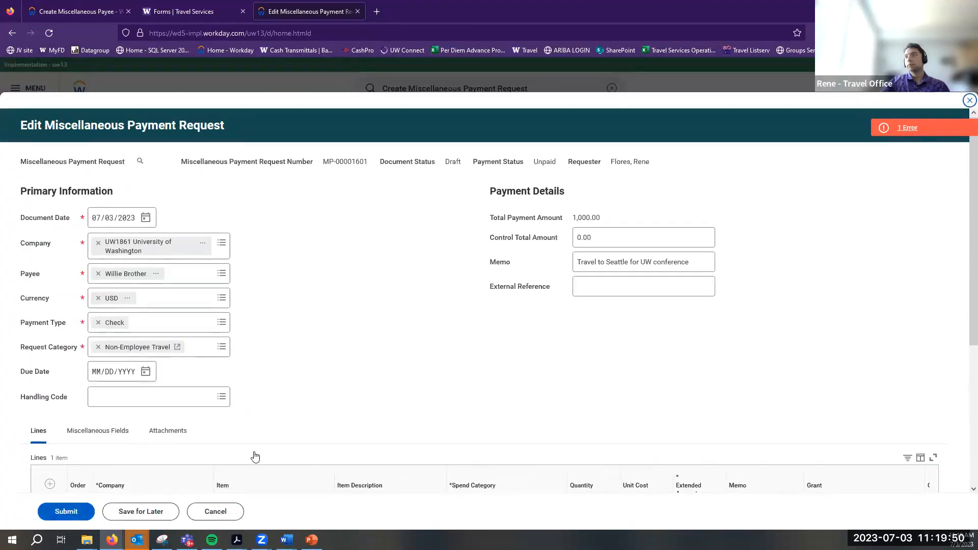
{"action": "left_click", "coordinate": [907, 128]}
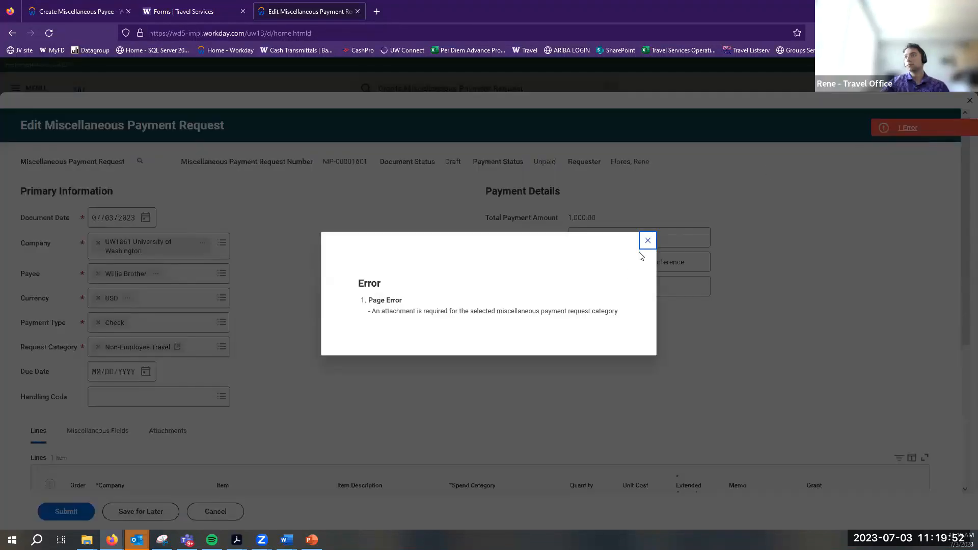
{"action": "left_click", "coordinate": [647, 242]}
{"action": "left_click", "coordinate": [178, 436]}
Attach Non-employee travel form.pdf from the downloads panel and submit the request
{"action": "scroll", "coordinate": [179, 438], "scroll_direction": "down", "scroll_amount": 4}
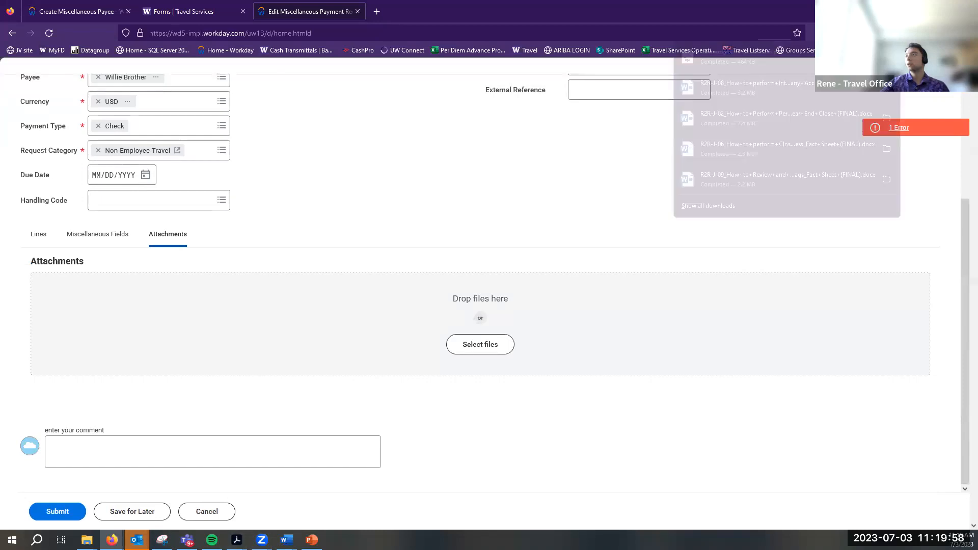
{"action": "left_click_drag", "start_coordinate": [741, 58], "coordinate": [495, 343]}
{"action": "left_click_drag", "start_coordinate": [494, 343], "coordinate": [497, 340]}
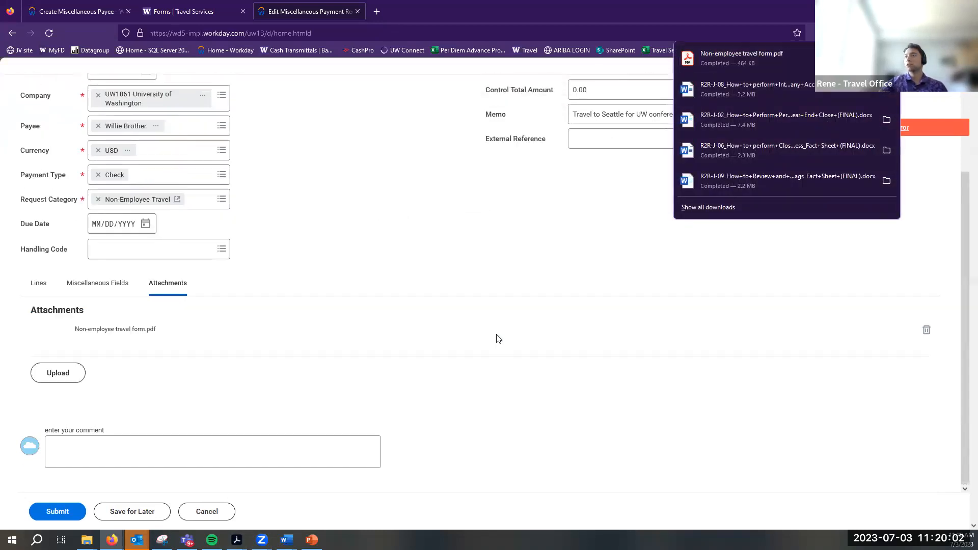
{"action": "left_click", "coordinate": [382, 268]}
{"action": "left_click", "coordinate": [144, 362]}
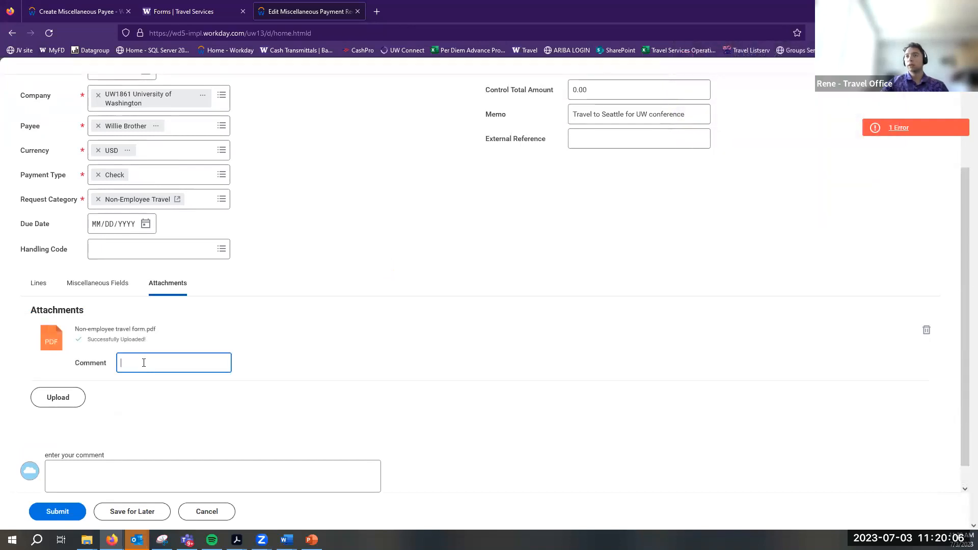
{"action": "left_click", "coordinate": [164, 405]}
{"action": "scroll", "coordinate": [467, 305], "scroll_direction": "down", "scroll_amount": 1}
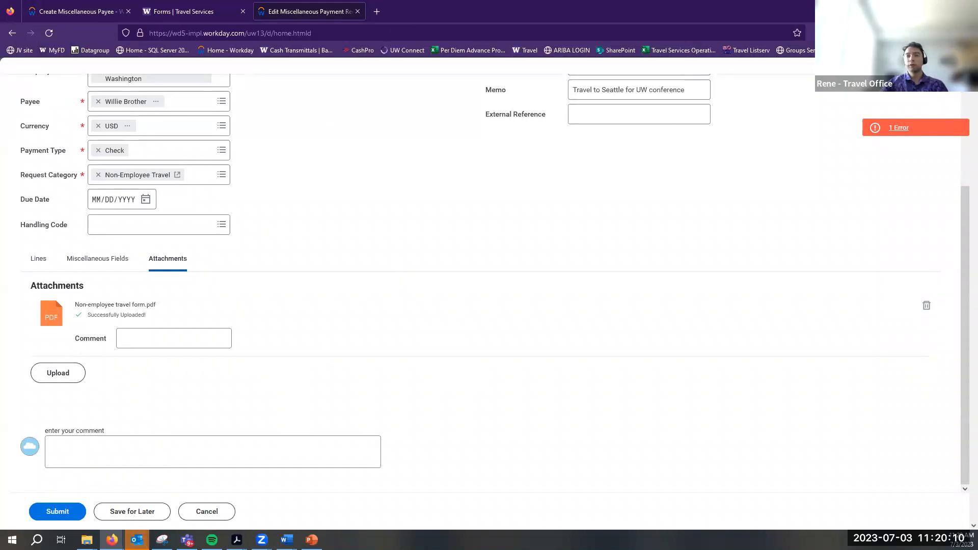
{"action": "left_click", "coordinate": [62, 515]}
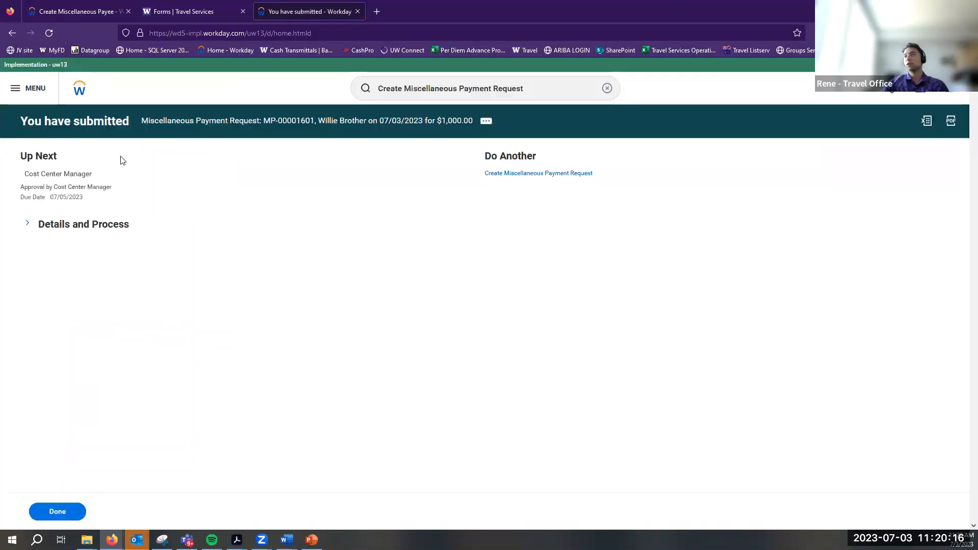
{"action": "left_click", "coordinate": [81, 225]}
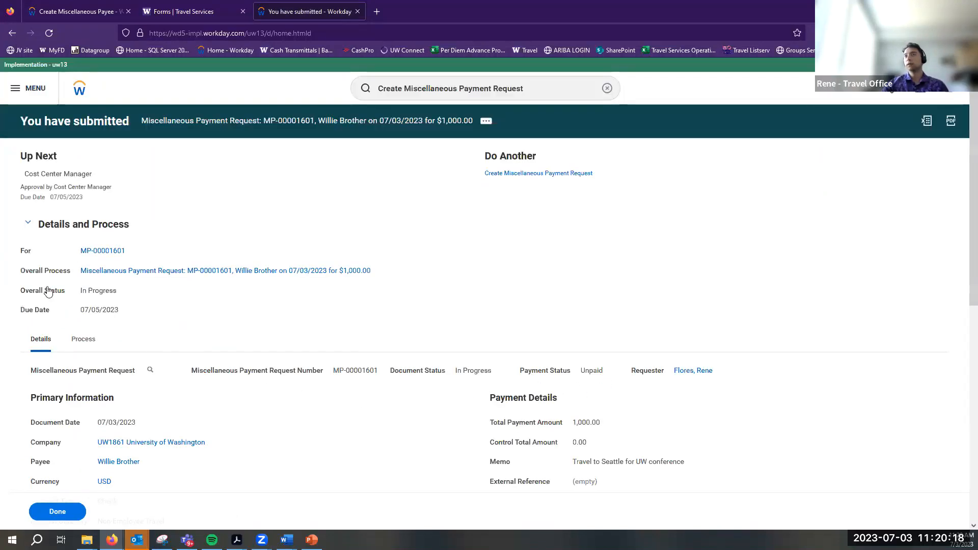
{"action": "scroll", "coordinate": [428, 337], "scroll_direction": "down", "scroll_amount": 3}
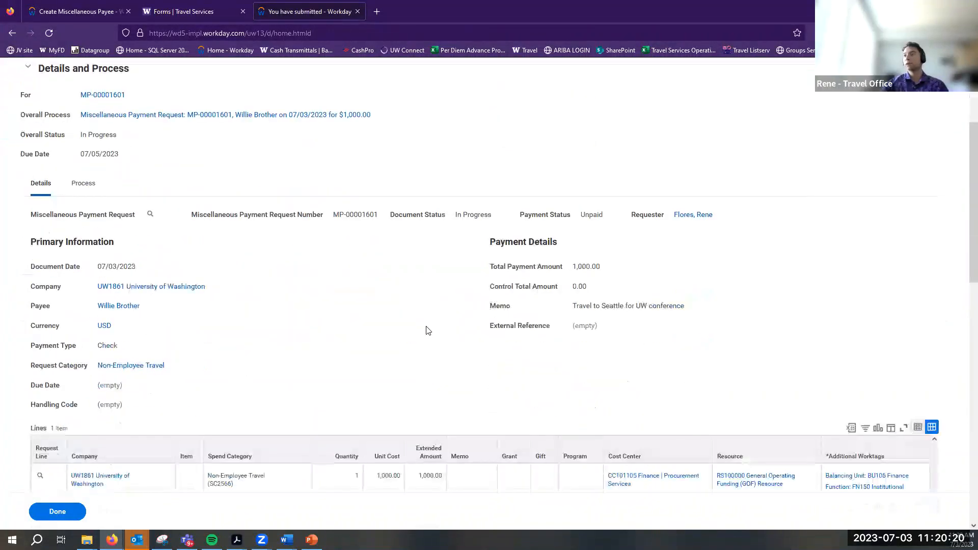
{"action": "scroll", "coordinate": [84, 290], "scroll_direction": "up", "scroll_amount": 2}
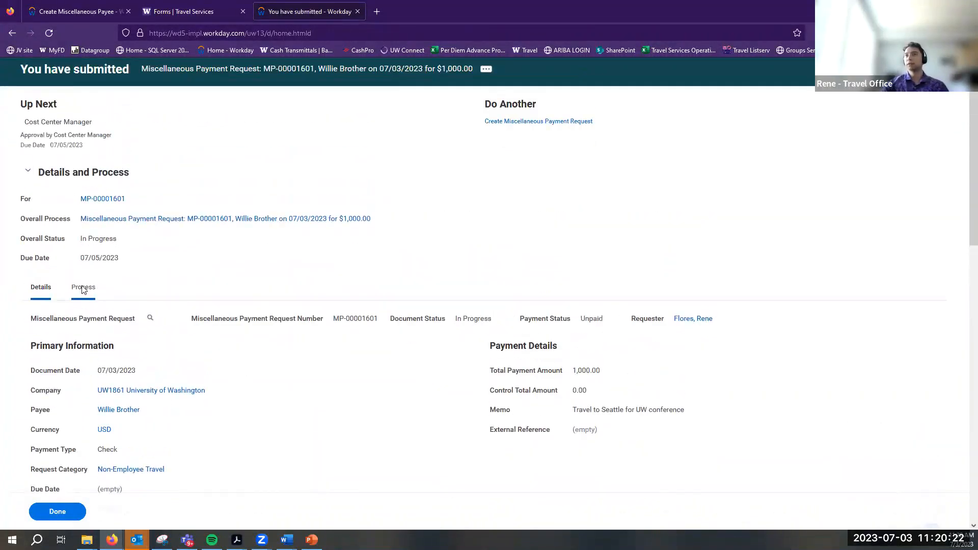
{"action": "left_click", "coordinate": [83, 287]}
{"action": "scroll", "coordinate": [41, 198], "scroll_direction": "up", "scroll_amount": 1}
{"action": "mouse_move", "coordinate": [19, 190]}
{"action": "left_mouse_down"}
{"action": "mouse_move", "coordinate": [122, 191]}
{"action": "mouse_move", "coordinate": [61, 169]}
{"action": "mouse_move", "coordinate": [29, 173]}
{"action": "left_mouse_up"}
{"action": "left_click", "coordinate": [543, 342]}
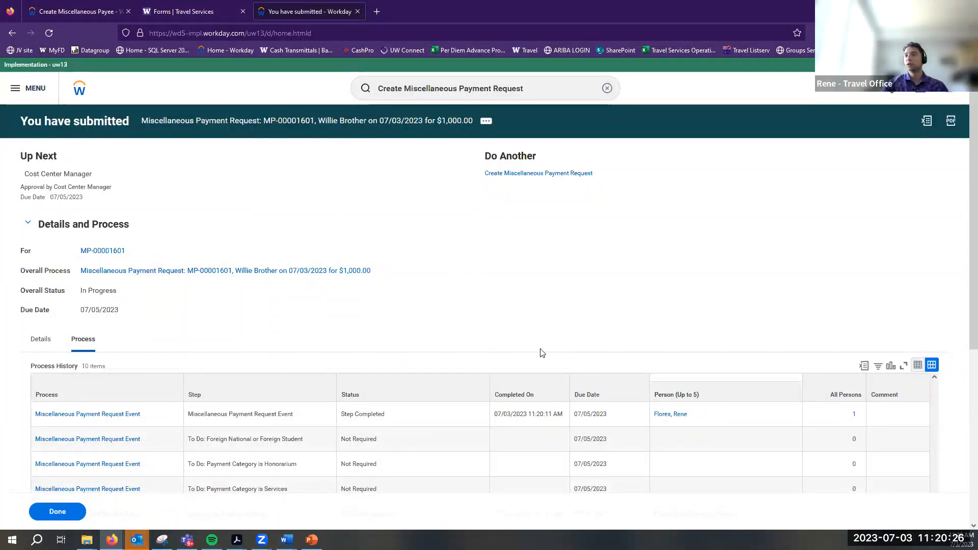
{"action": "scroll", "coordinate": [565, 351], "scroll_direction": "down", "scroll_amount": 5}
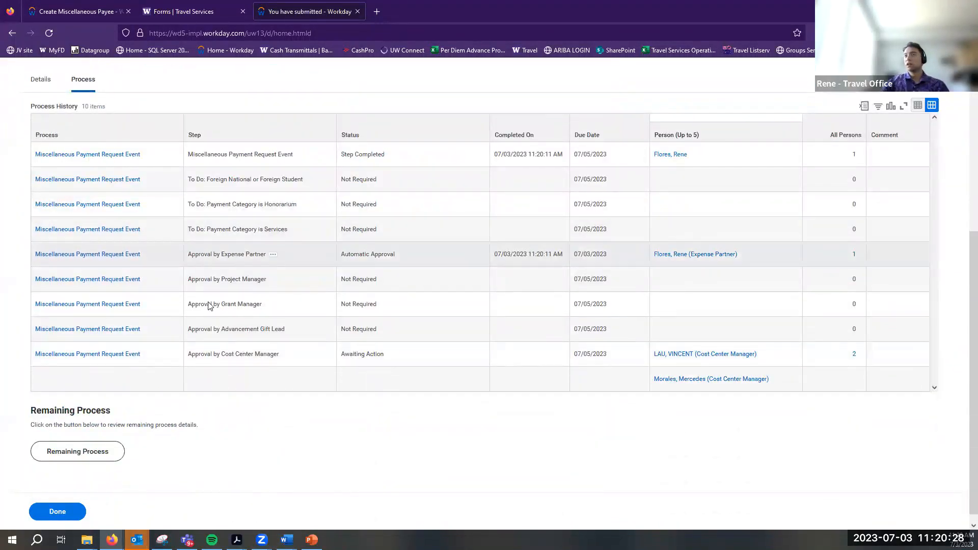
{"action": "double_click", "coordinate": [418, 362]}
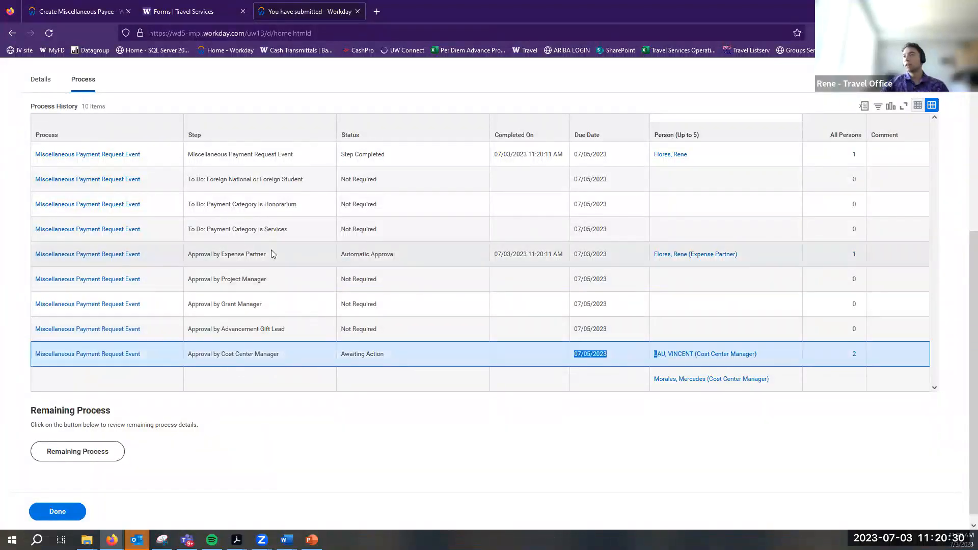
{"action": "left_click_drag", "start_coordinate": [198, 251], "coordinate": [739, 271]}
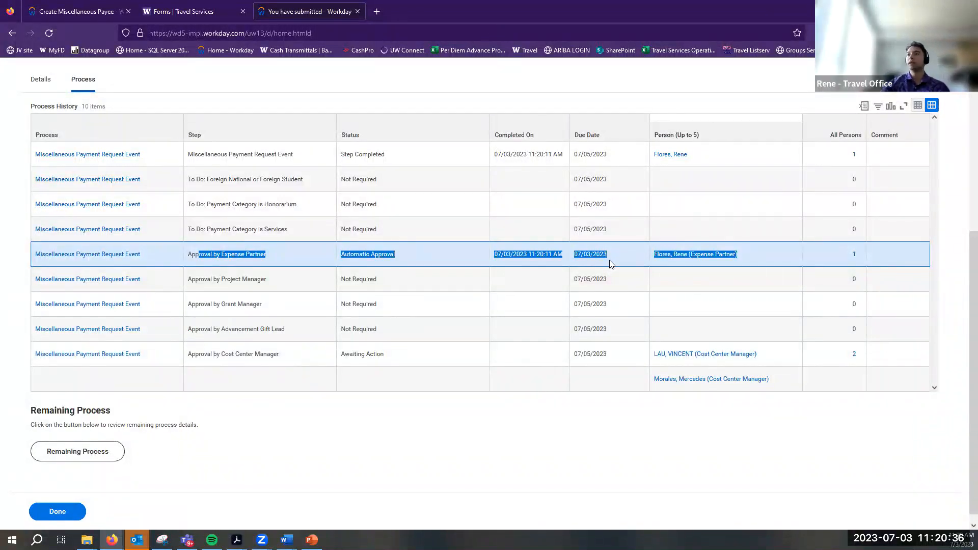
{"action": "left_click", "coordinate": [436, 252]}
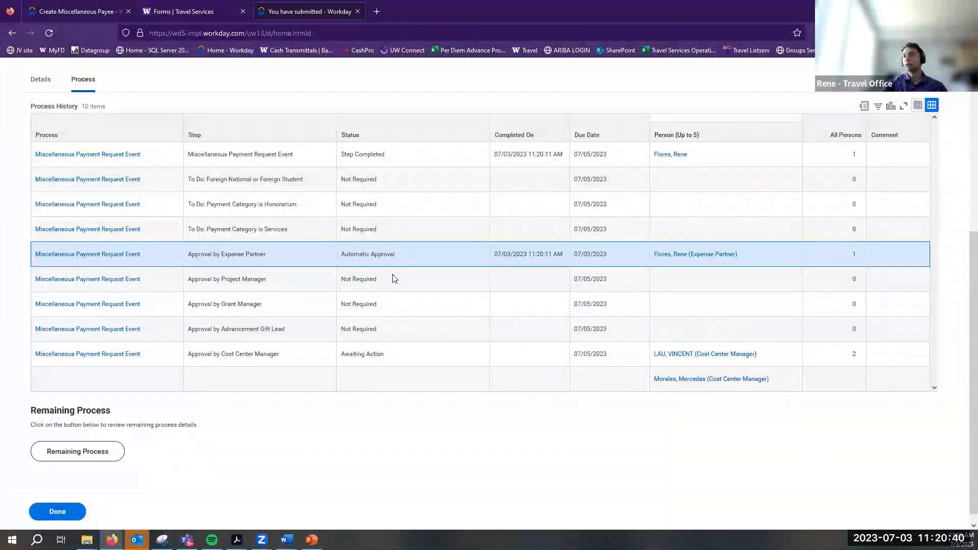
{"action": "triple_click", "coordinate": [396, 352]}
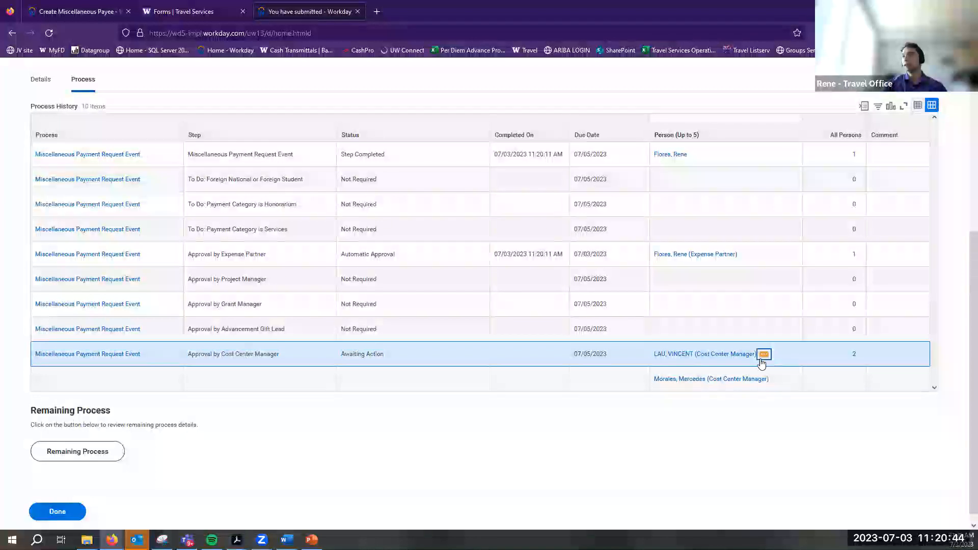
{"action": "left_click", "coordinate": [764, 354]}
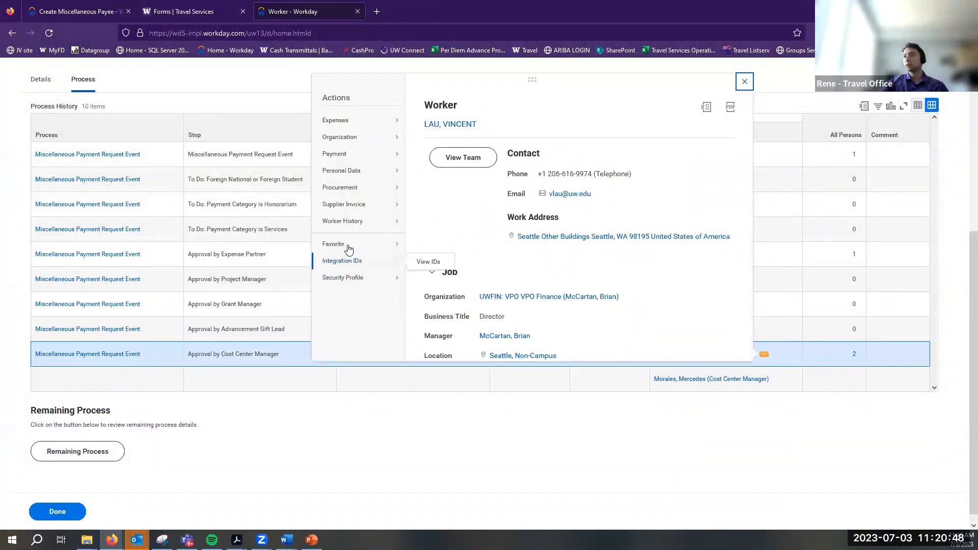
{"action": "mouse_move", "coordinate": [367, 285]}
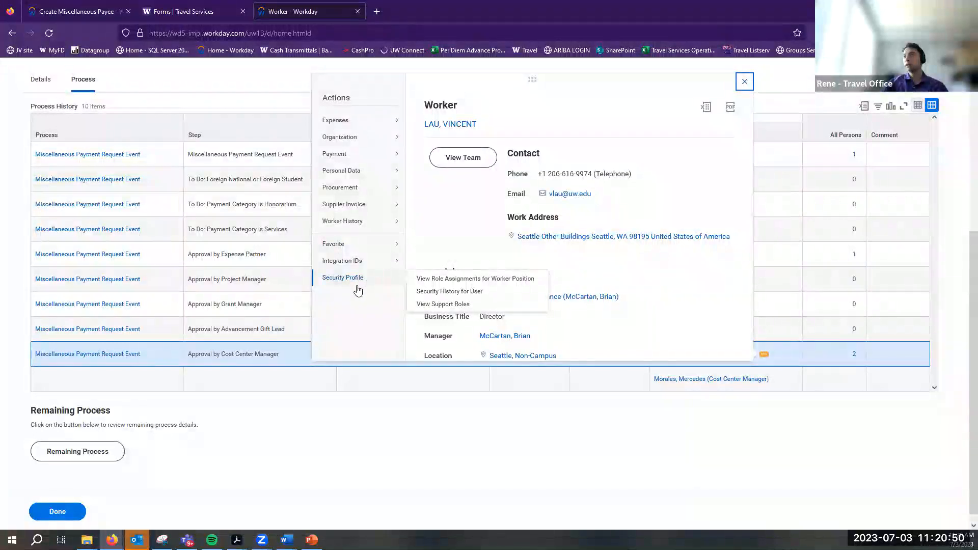
{"action": "left_click", "coordinate": [447, 442]}
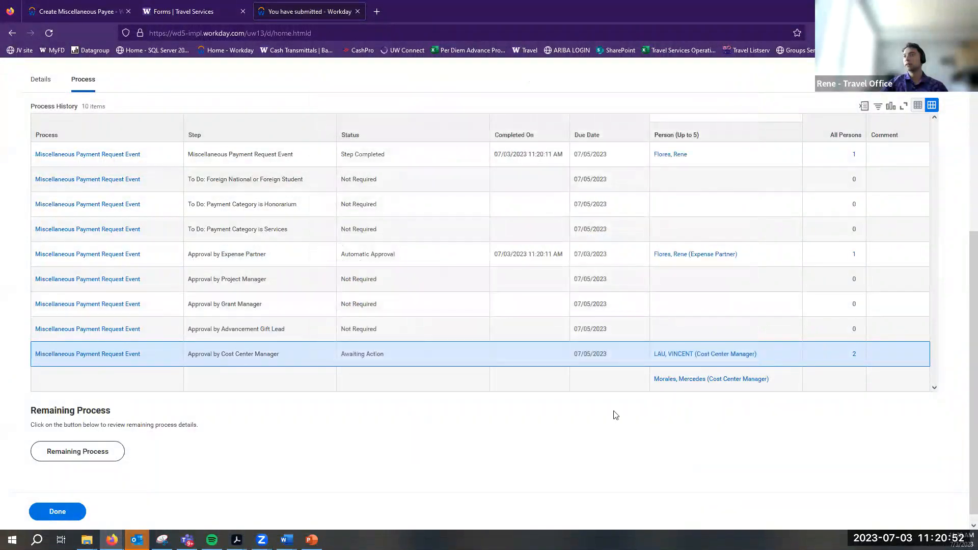
{"action": "scroll", "coordinate": [614, 413], "scroll_direction": "up", "scroll_amount": 5}
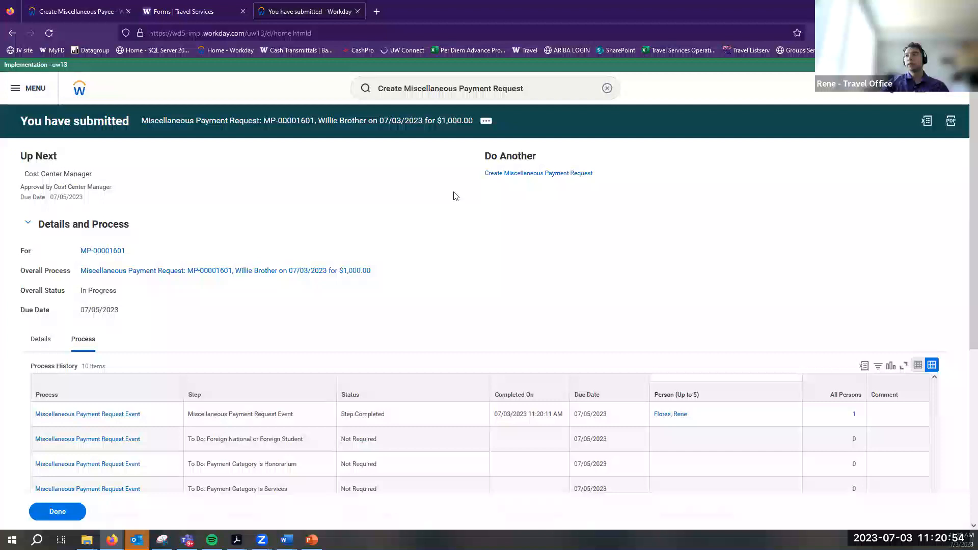
{"action": "scroll", "coordinate": [577, 171], "scroll_direction": "down", "scroll_amount": 5}
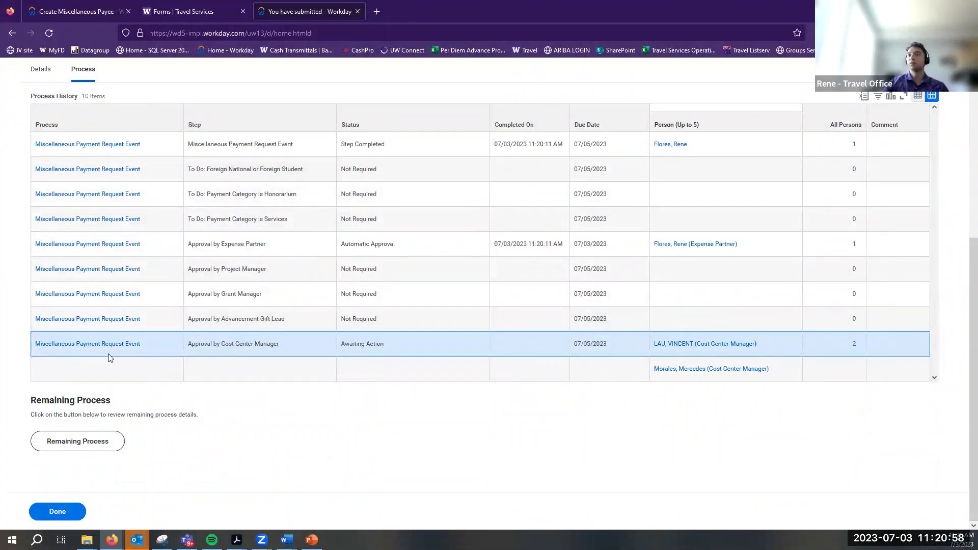
{"action": "scroll", "coordinate": [600, 396], "scroll_direction": "up", "scroll_amount": 5}
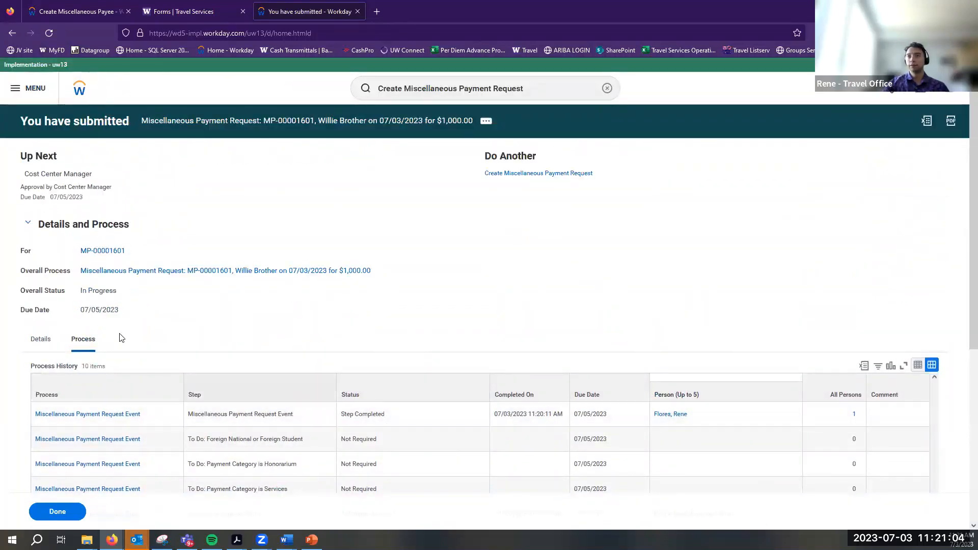
Review the request's payee, currency, Check payment type and contact address, then click Done
{"action": "left_click", "coordinate": [41, 339]}
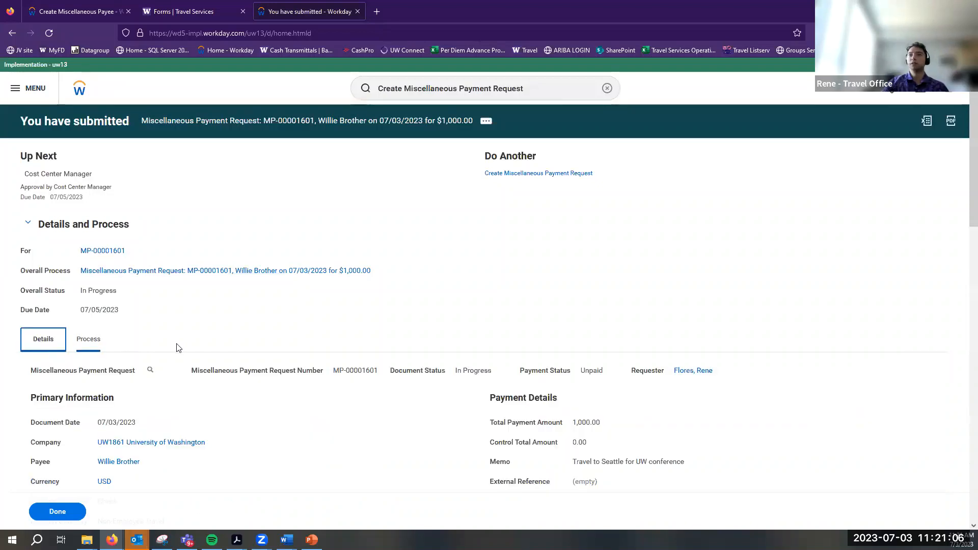
{"action": "scroll", "coordinate": [177, 348], "scroll_direction": "down", "scroll_amount": 1}
{"action": "scroll", "coordinate": [178, 347], "scroll_direction": "down", "scroll_amount": 3}
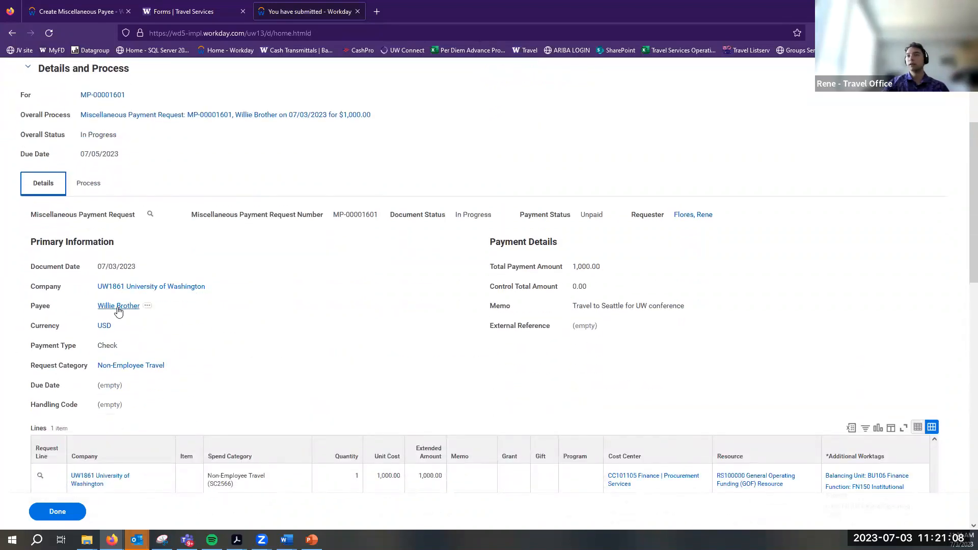
{"action": "left_click_drag", "start_coordinate": [99, 308], "coordinate": [151, 318]}
{"action": "left_click", "coordinate": [121, 344]}
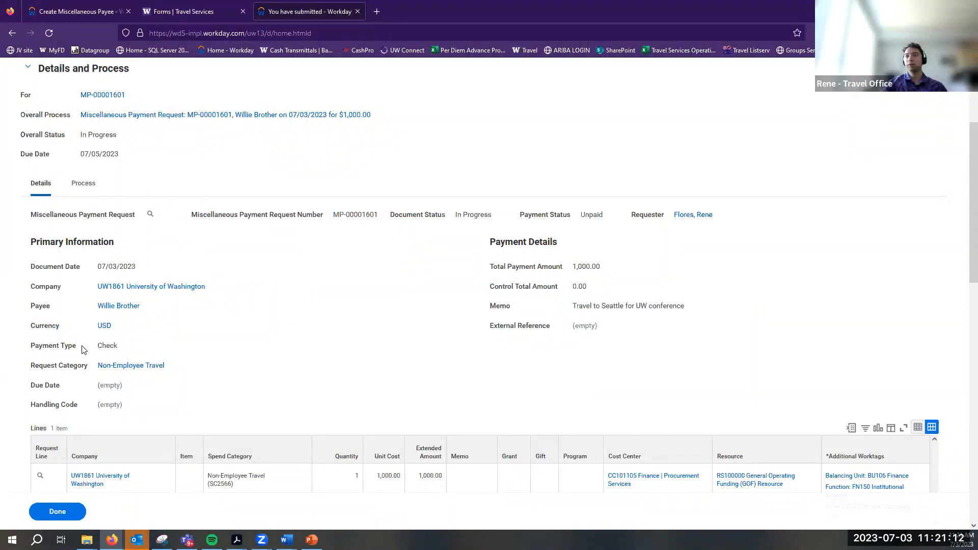
{"action": "left_click_drag", "start_coordinate": [64, 354], "coordinate": [117, 346]}
{"action": "left_click", "coordinate": [236, 358]}
{"action": "scroll", "coordinate": [236, 358], "scroll_direction": "down", "scroll_amount": 10}
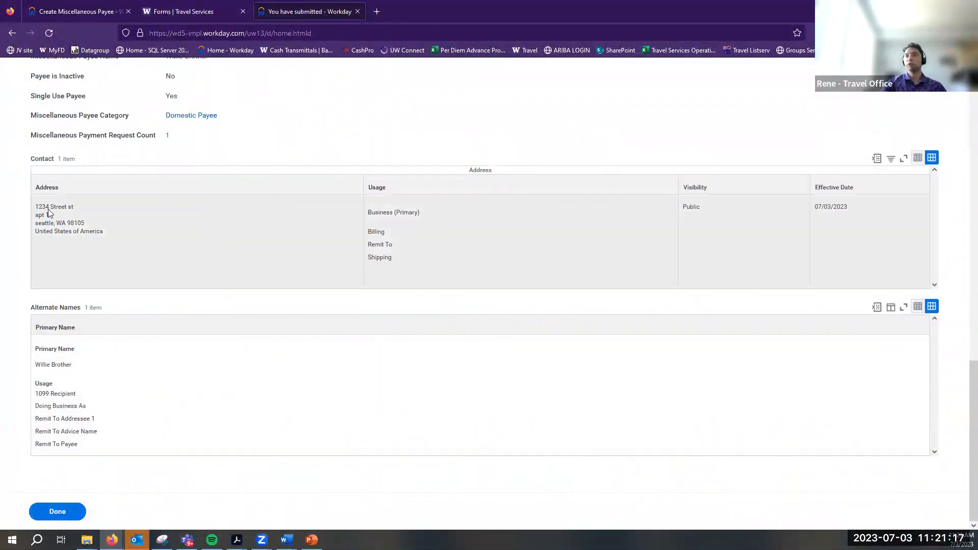
{"action": "left_click_drag", "start_coordinate": [42, 206], "coordinate": [112, 241]}
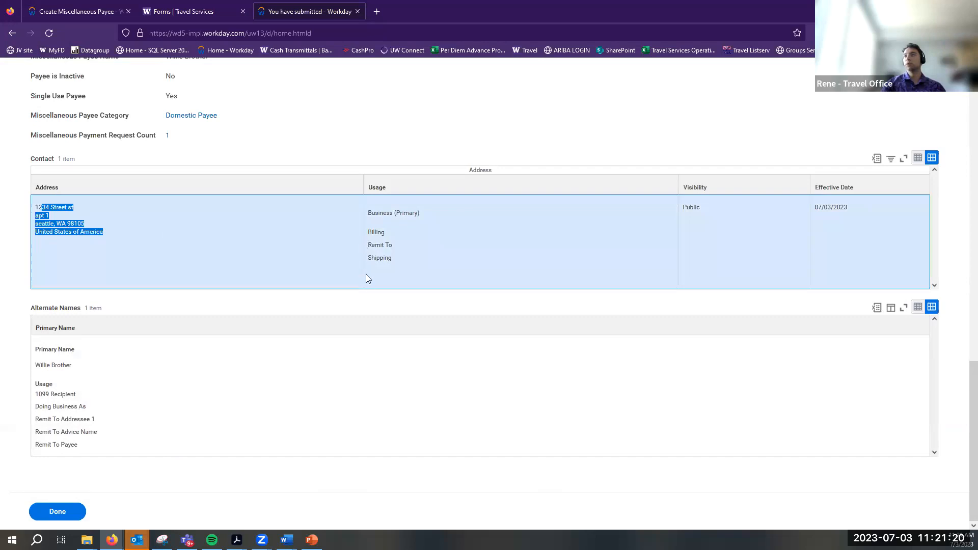
{"action": "left_click", "coordinate": [358, 317]}
{"action": "left_click", "coordinate": [64, 512]}
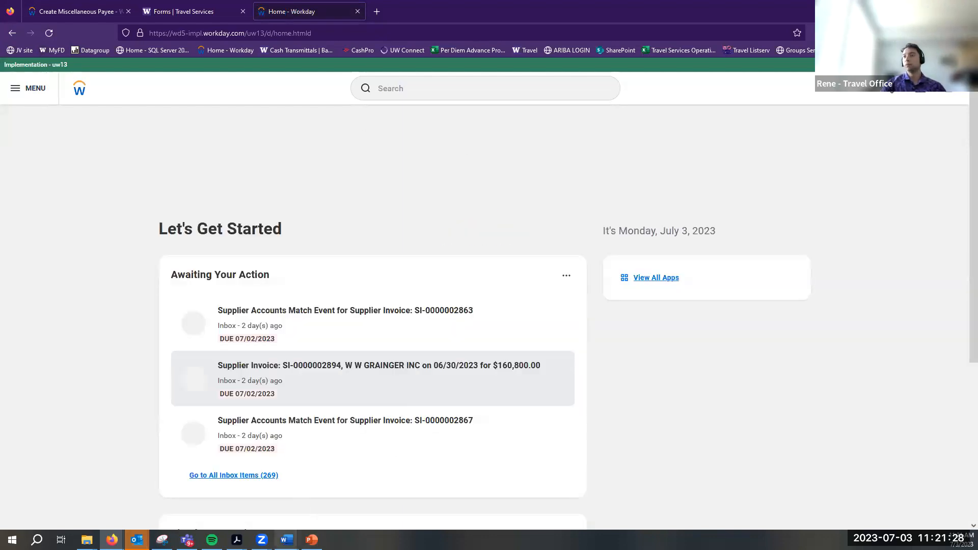
Scroll through the Word miscellaneous payment guide, then return to Workday home in Firefox
{"action": "mouse_move", "coordinate": [287, 540]}
{"action": "left_click", "coordinate": [343, 498]}
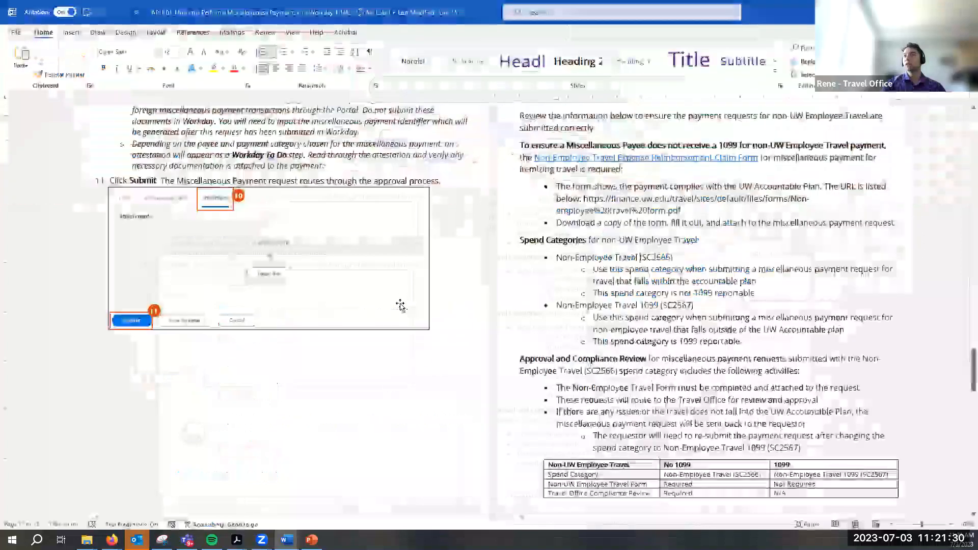
{"action": "scroll", "coordinate": [400, 305], "scroll_direction": "down", "scroll_amount": 3}
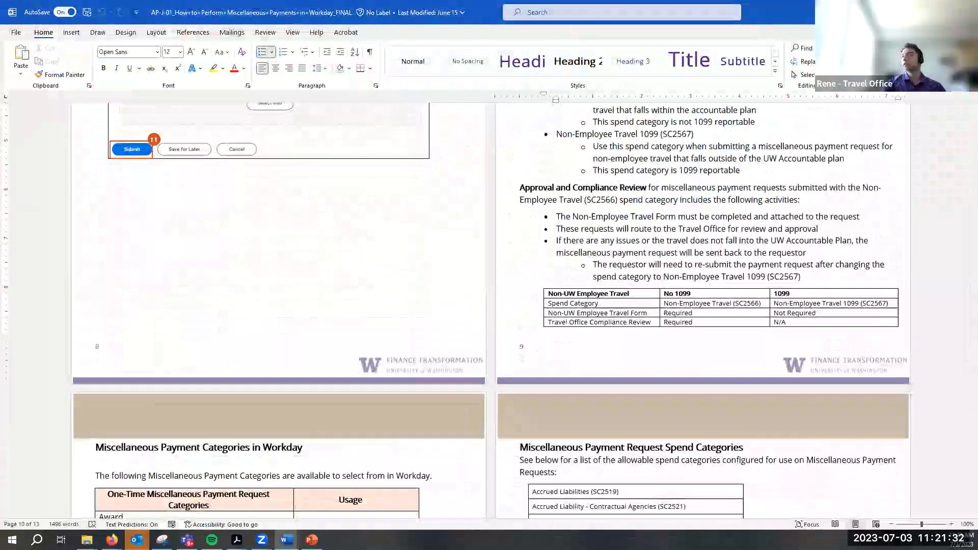
{"action": "key", "text": "alt+Tab"}
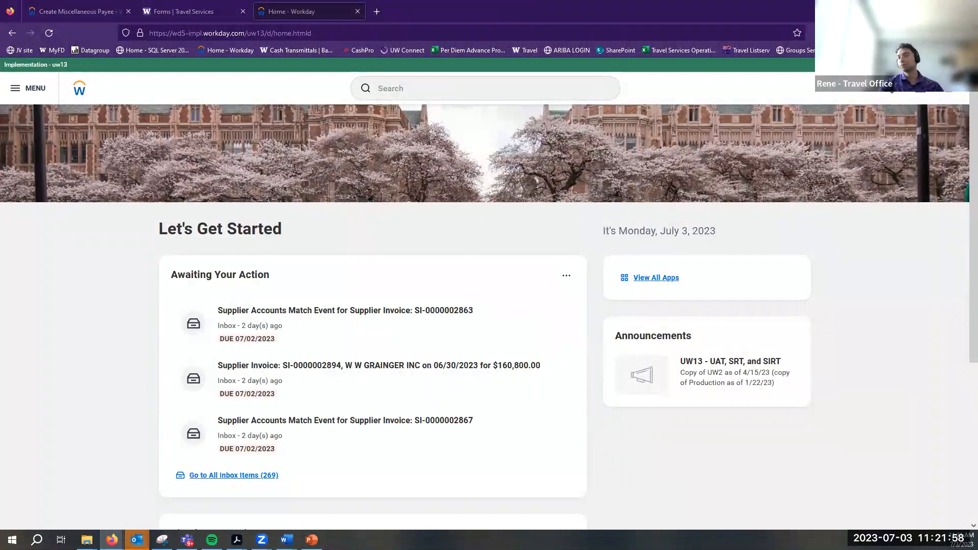
Open a blank tab, view the Travel Services Forms page, then return to Workday home
{"action": "left_click", "coordinate": [377, 11]}
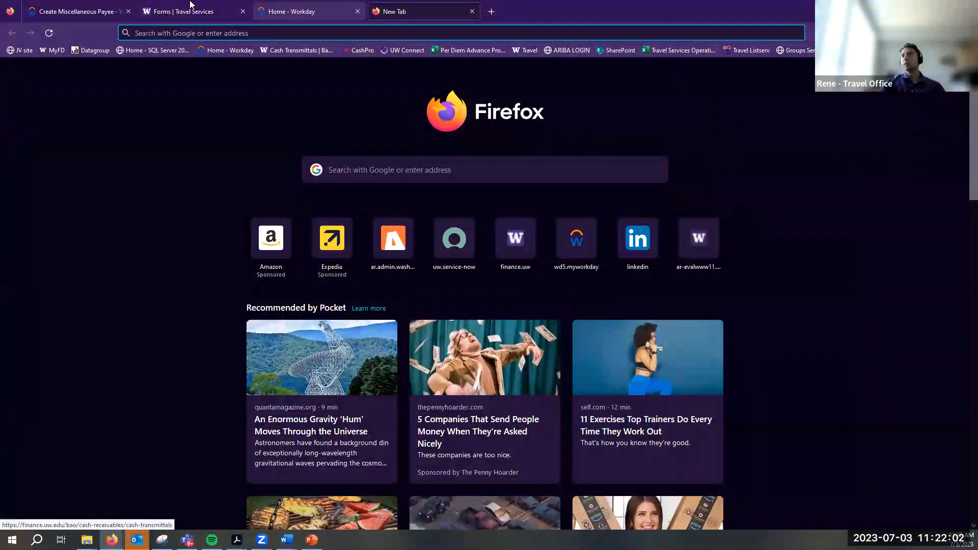
{"action": "left_click", "coordinate": [174, 10]}
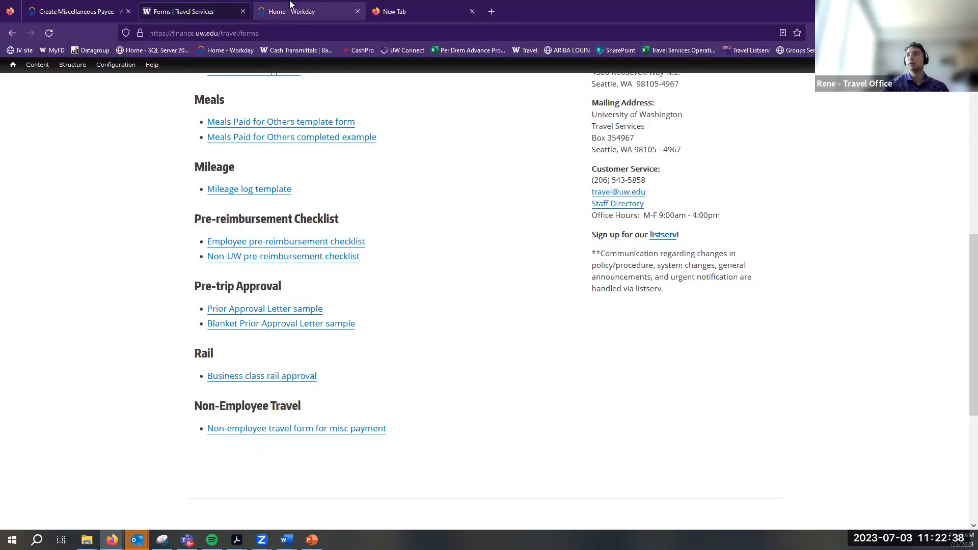
{"action": "left_click", "coordinate": [306, 11]}
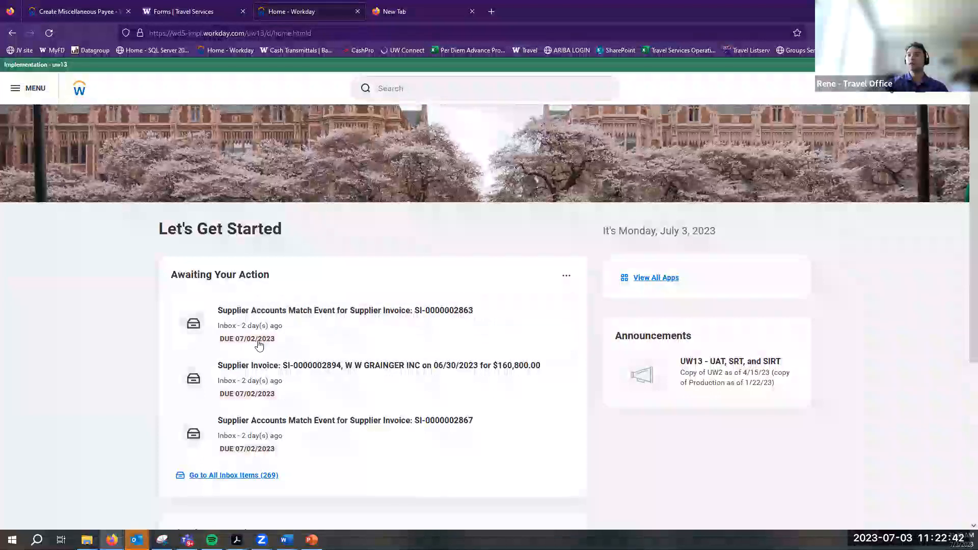
Search My Expense Reports filtered to In Progress, find none, and return home
{"action": "left_click", "coordinate": [416, 95]}
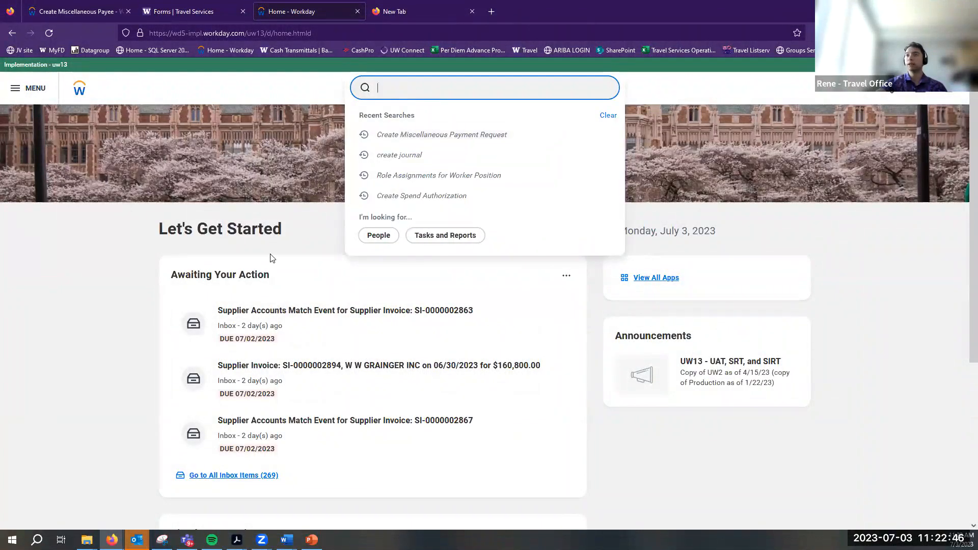
{"action": "left_click", "coordinate": [101, 241]}
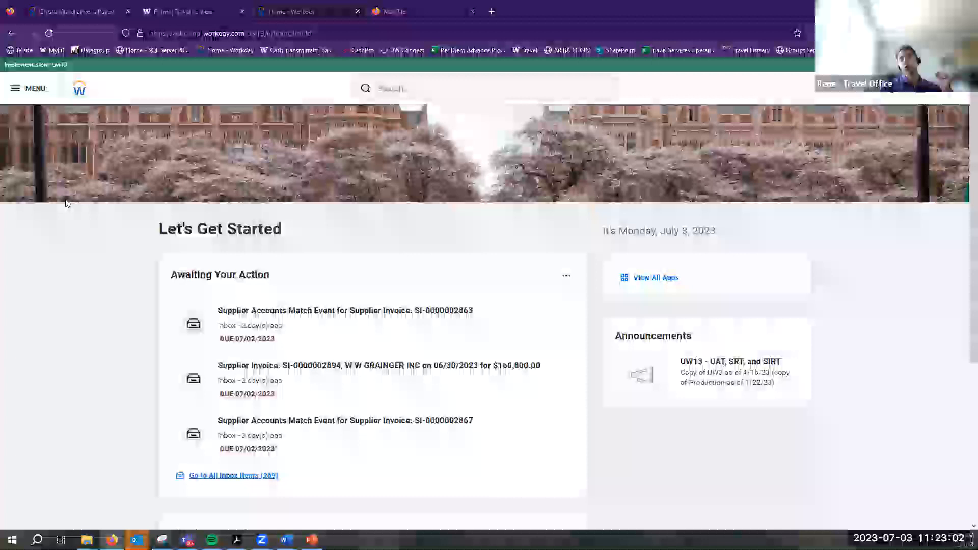
{"action": "left_click", "coordinate": [51, 96]}
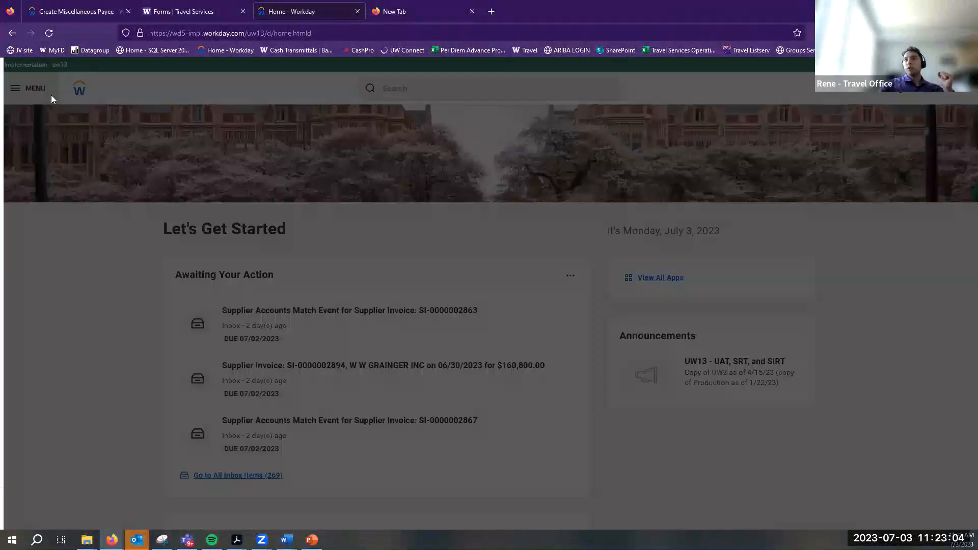
{"action": "left_click", "coordinate": [63, 171]}
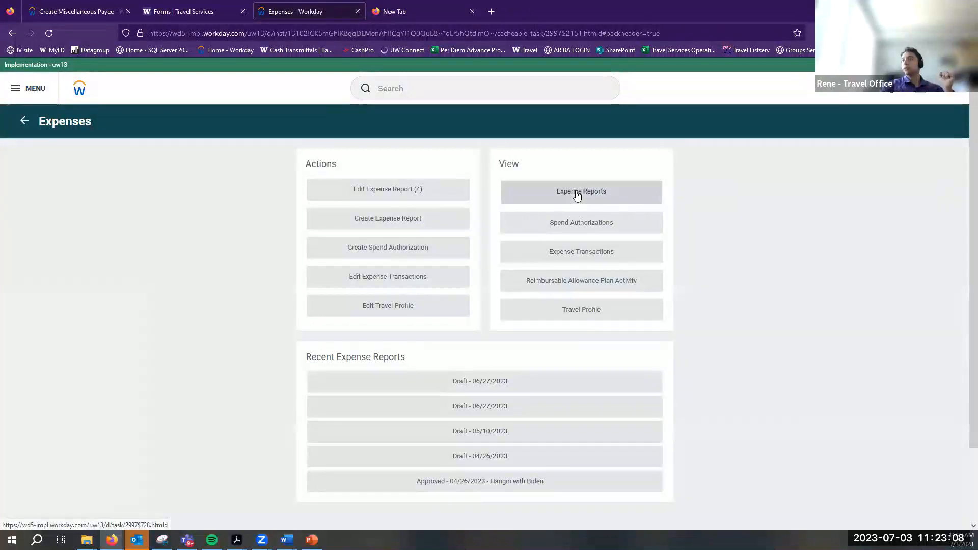
{"action": "left_click", "coordinate": [576, 196]}
{"action": "left_click", "coordinate": [530, 189]}
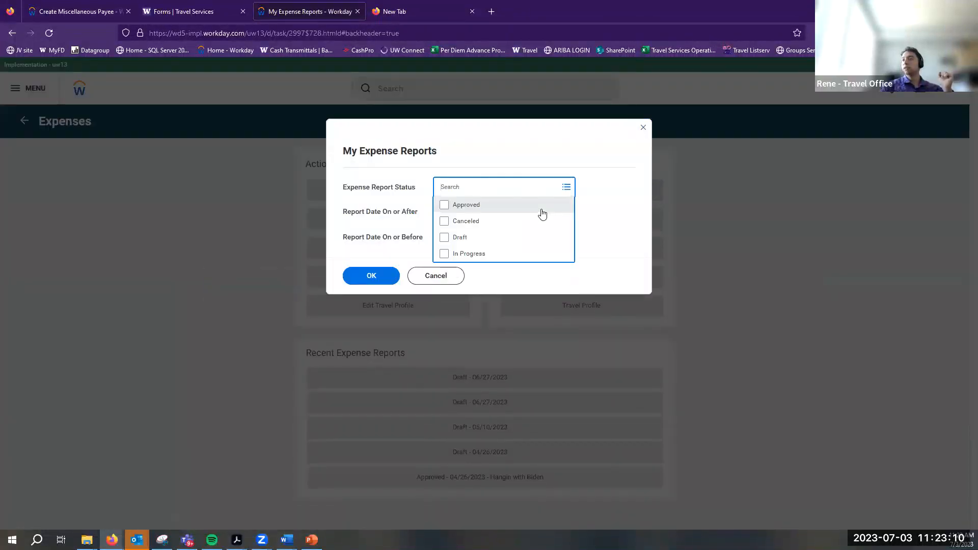
{"action": "left_click", "coordinate": [488, 254]}
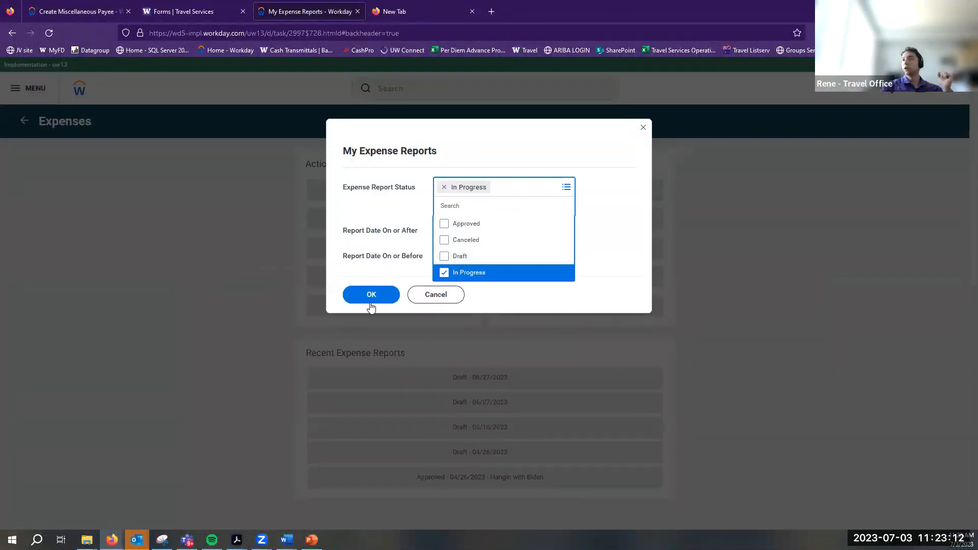
{"action": "left_click", "coordinate": [362, 305]}
{"action": "left_click", "coordinate": [377, 282]}
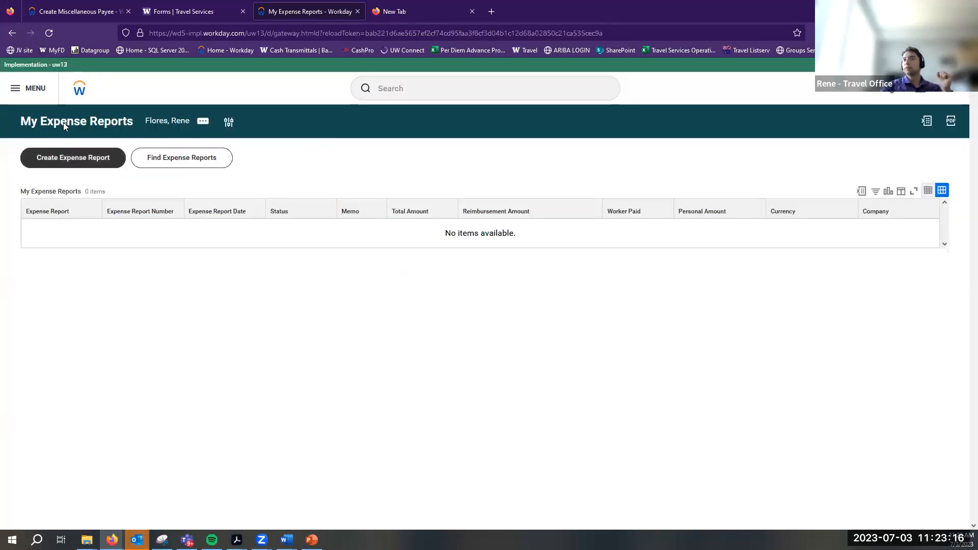
{"action": "left_click", "coordinate": [77, 94]}
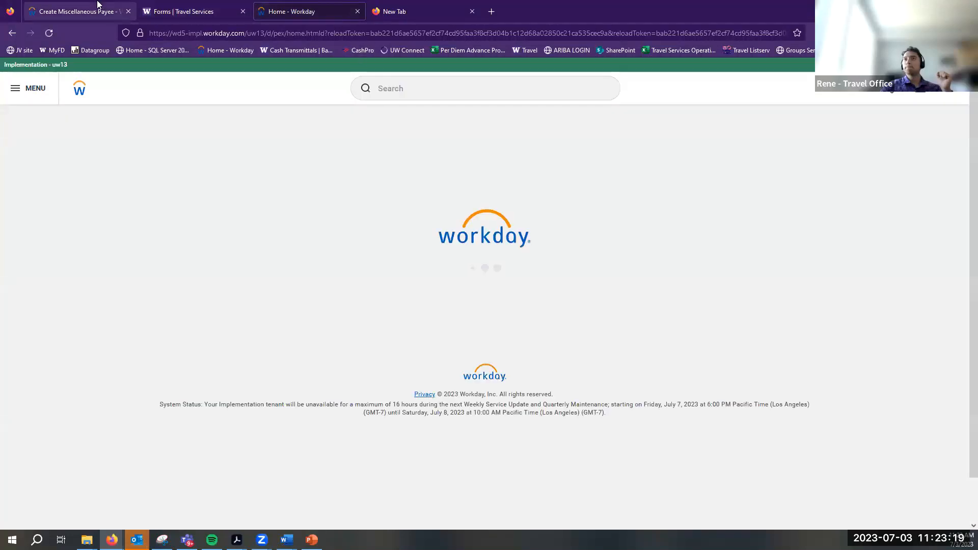
Close the extra Workday home tab while keeping the miscellaneous payee form open
{"action": "left_click", "coordinate": [76, 12]}
{"action": "scroll", "coordinate": [316, 275], "scroll_direction": "up", "scroll_amount": 3}
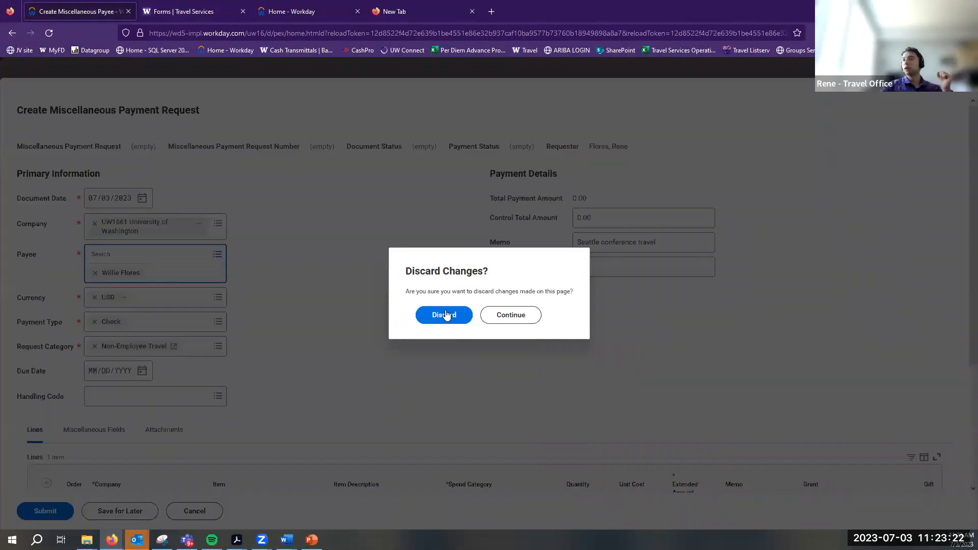
{"action": "left_click", "coordinate": [444, 314]}
{"action": "left_click", "coordinate": [357, 11]}
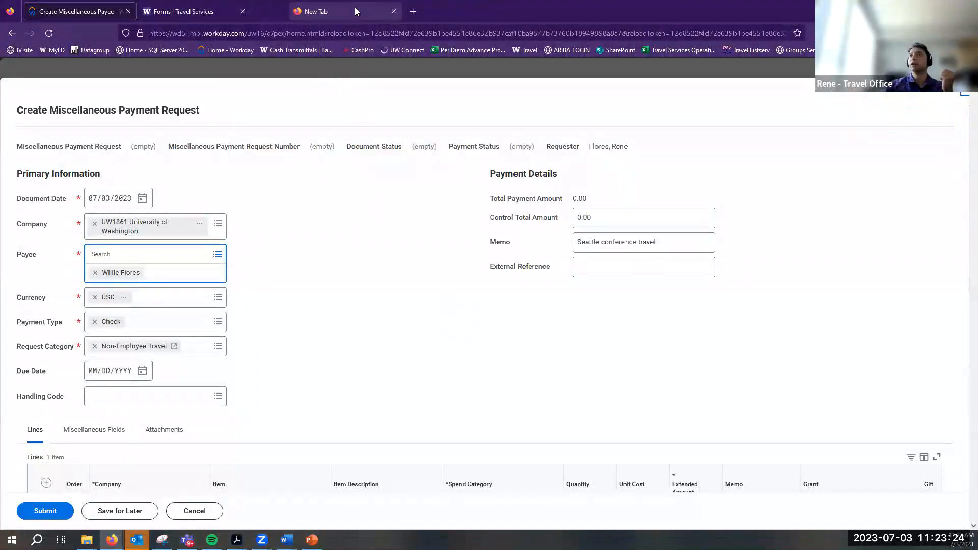
{"action": "left_click", "coordinate": [182, 509]}
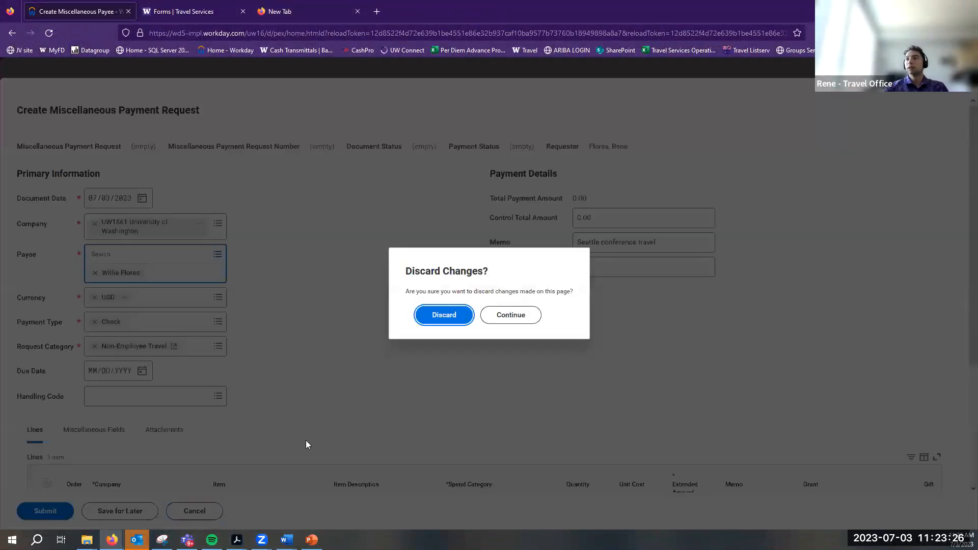
{"action": "left_click", "coordinate": [455, 320]}
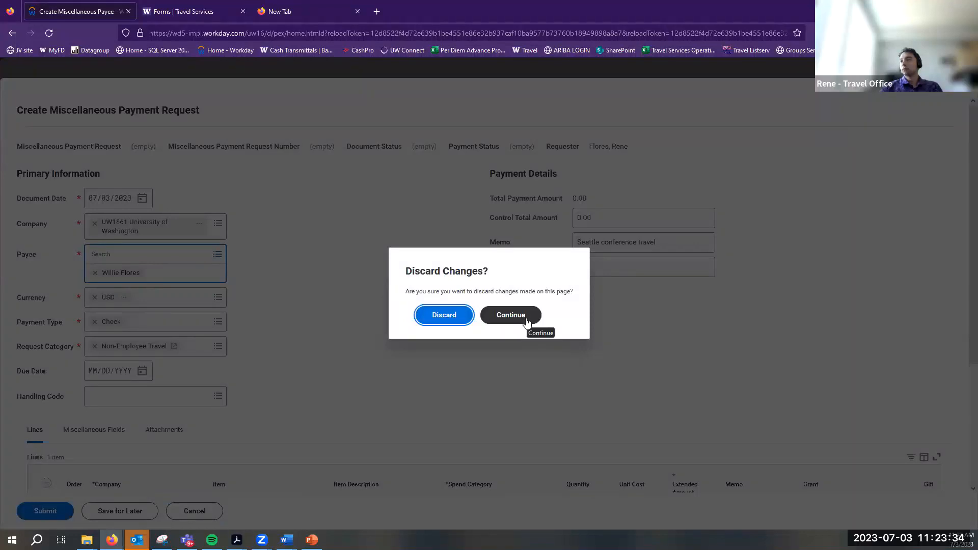
{"action": "left_click", "coordinate": [464, 316]}
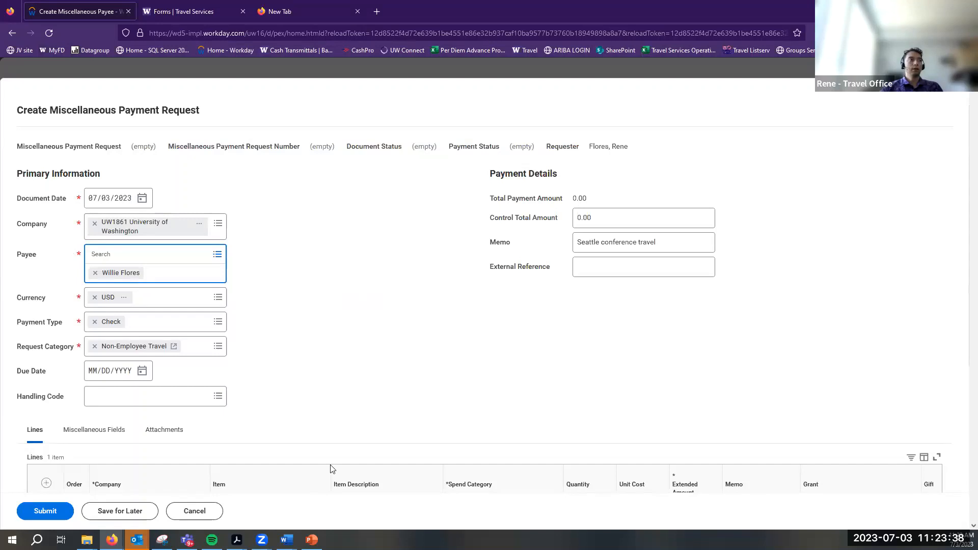
{"action": "left_click", "coordinate": [200, 510]}
{"action": "left_click", "coordinate": [530, 316]}
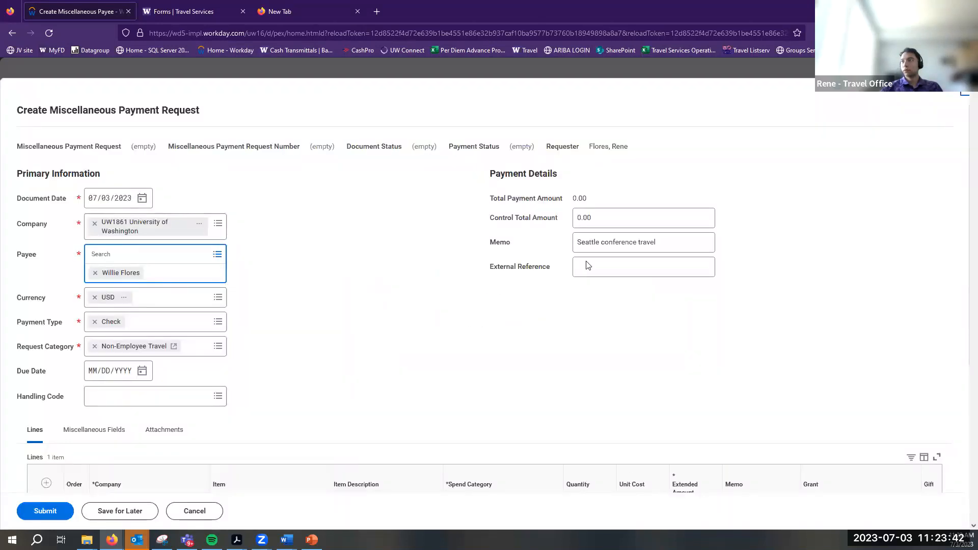
Reload and sign back in with UW NetID and a Duo push, declining session restore
{"action": "left_click", "coordinate": [48, 33]}
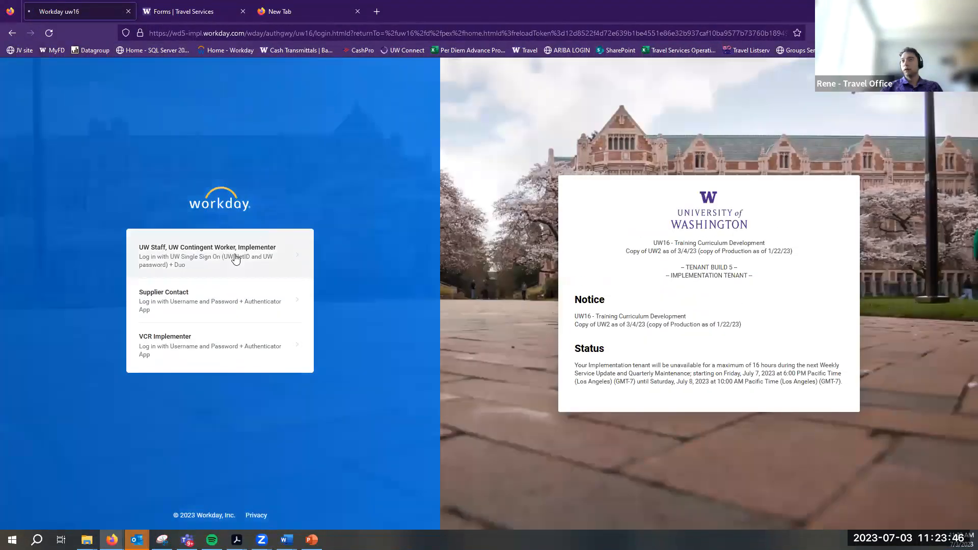
{"action": "left_click", "coordinate": [235, 258]}
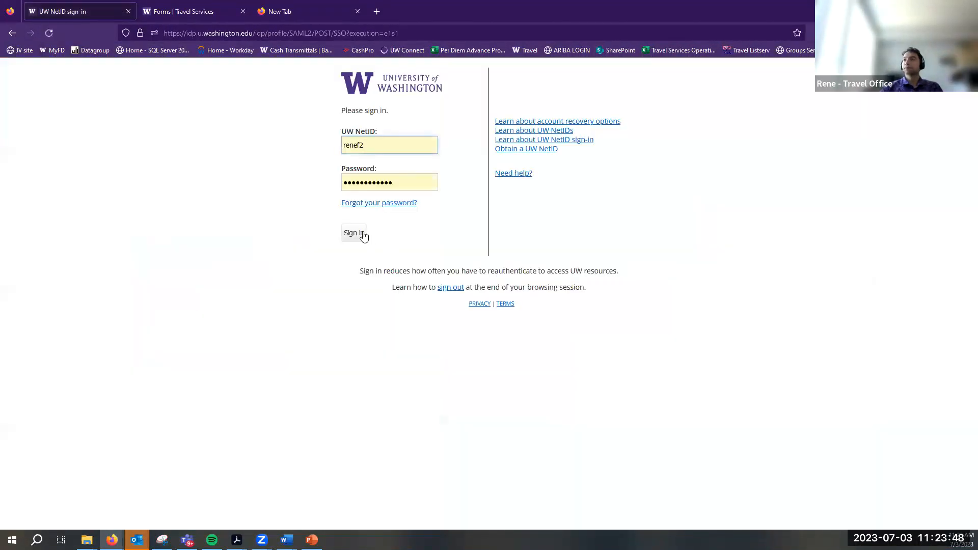
{"action": "left_click", "coordinate": [353, 232]}
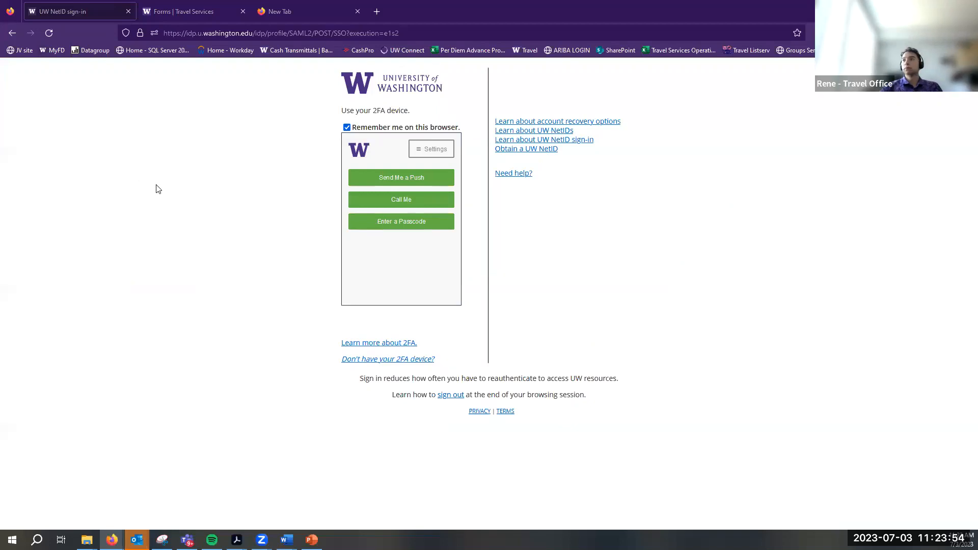
{"action": "left_click", "coordinate": [372, 176]}
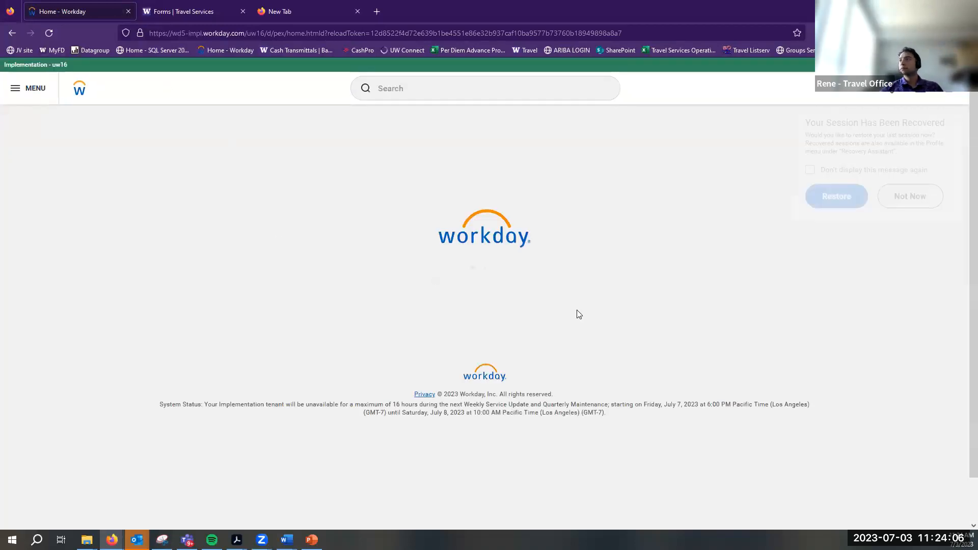
{"action": "left_click", "coordinate": [911, 197]}
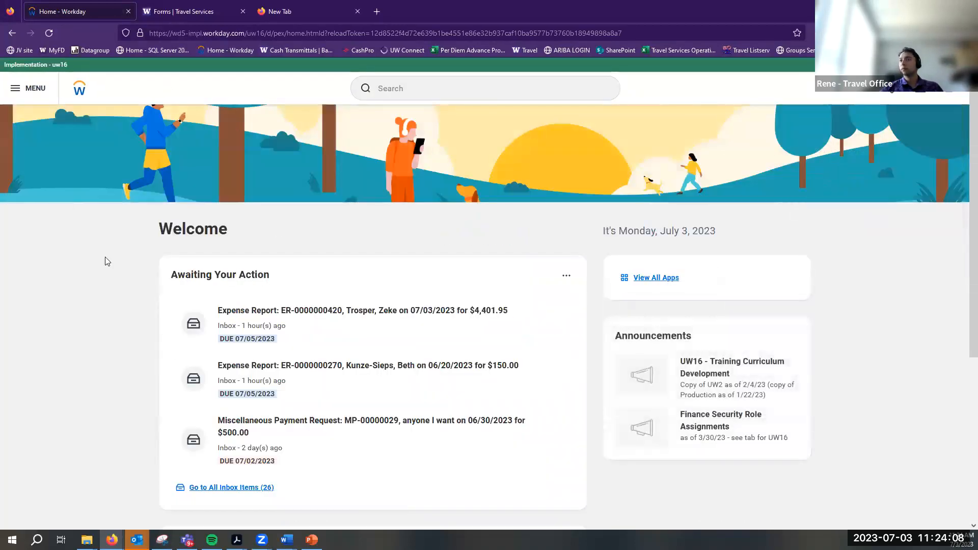
Open the draft expense report 'asdfsdfs' from My Expense Reports
{"action": "left_click", "coordinate": [28, 89]}
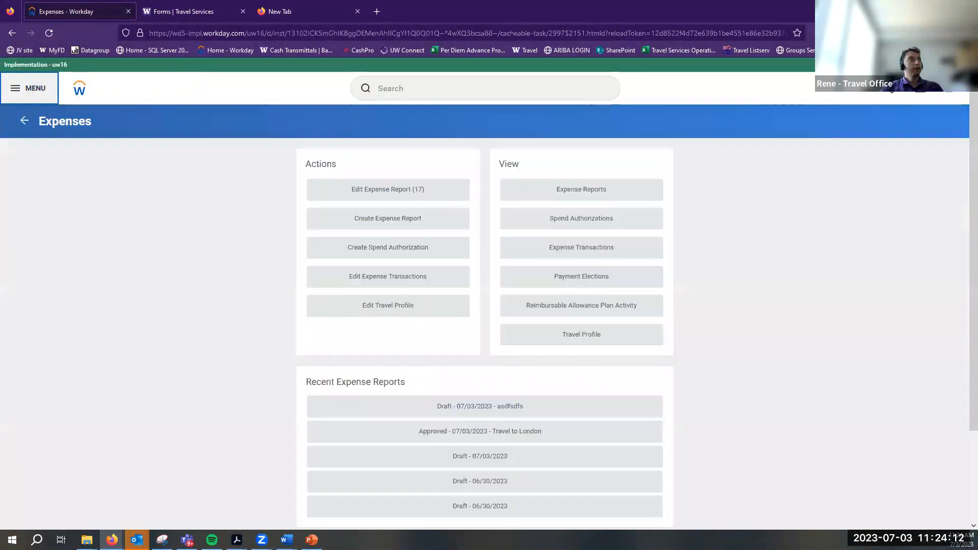
{"action": "left_click", "coordinate": [598, 197]}
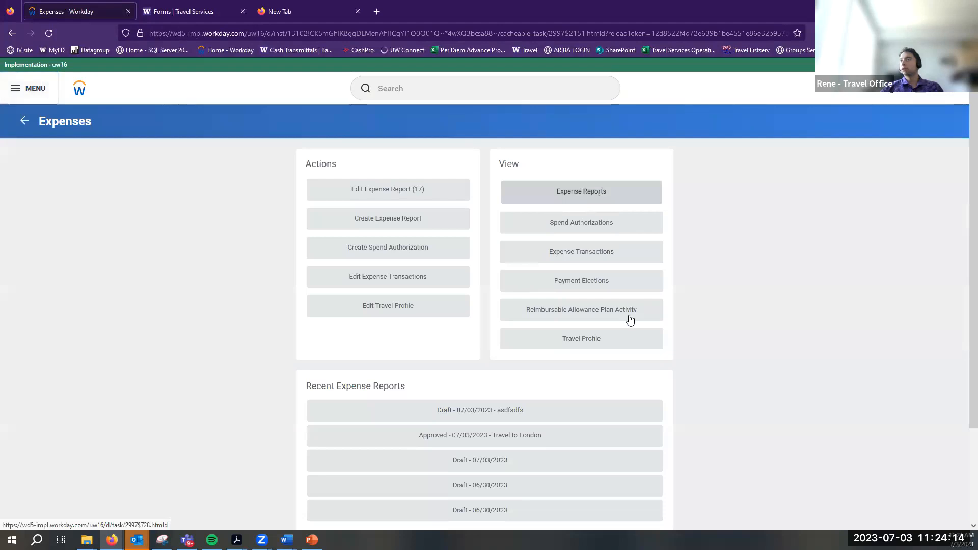
{"action": "left_click", "coordinate": [563, 189]}
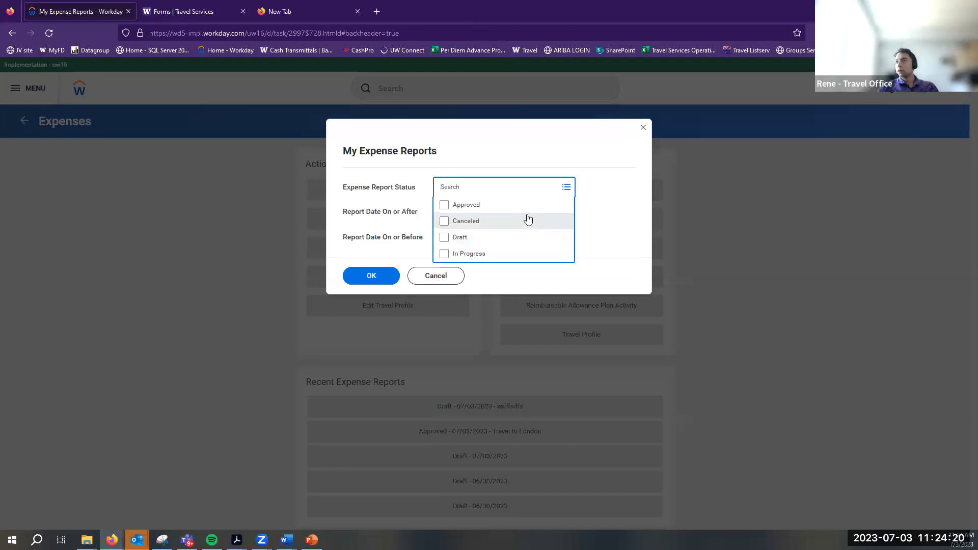
{"action": "left_click", "coordinate": [434, 276]}
{"action": "left_click", "coordinate": [506, 407]}
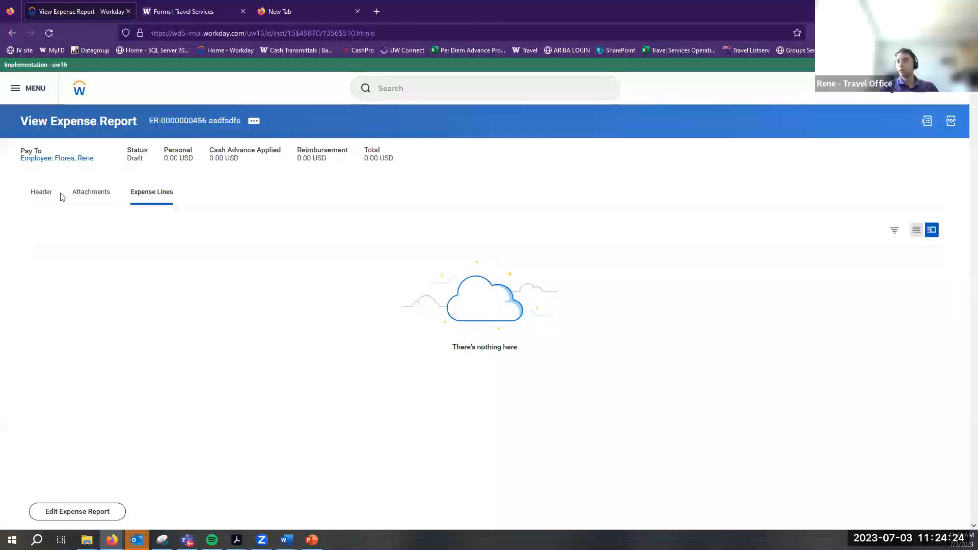
{"action": "left_click", "coordinate": [52, 197]}
{"action": "left_click", "coordinate": [164, 197]}
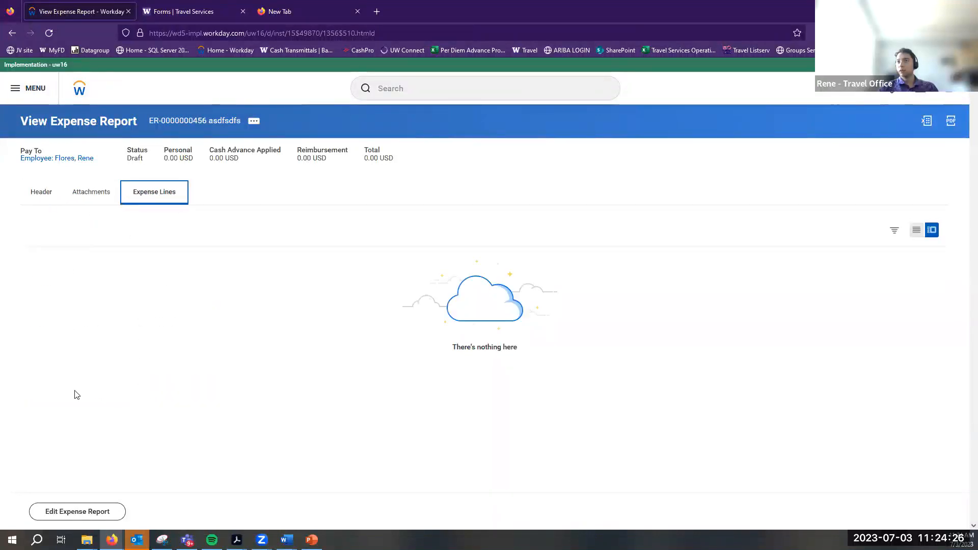
{"action": "left_click", "coordinate": [94, 511]}
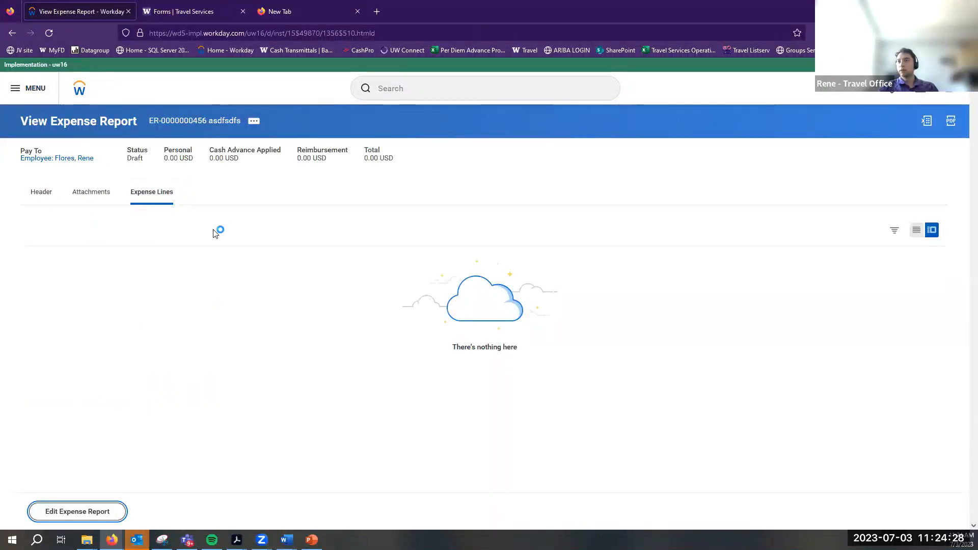
{"action": "left_click", "coordinate": [49, 235]}
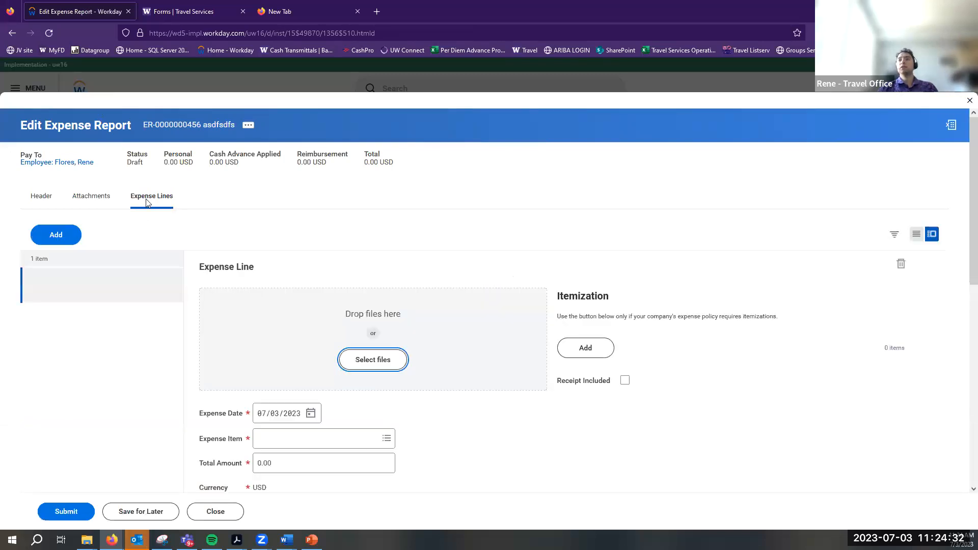
Make the line a Business Travel: Transportation > Mileage item for 200 miles
{"action": "left_click", "coordinate": [387, 439]}
{"action": "left_click", "coordinate": [384, 387]}
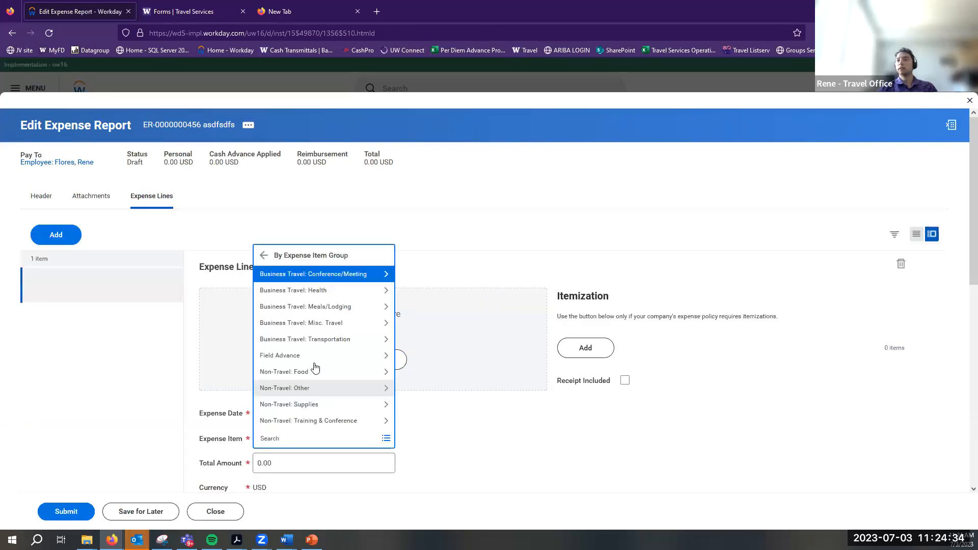
{"action": "left_click", "coordinate": [323, 338]}
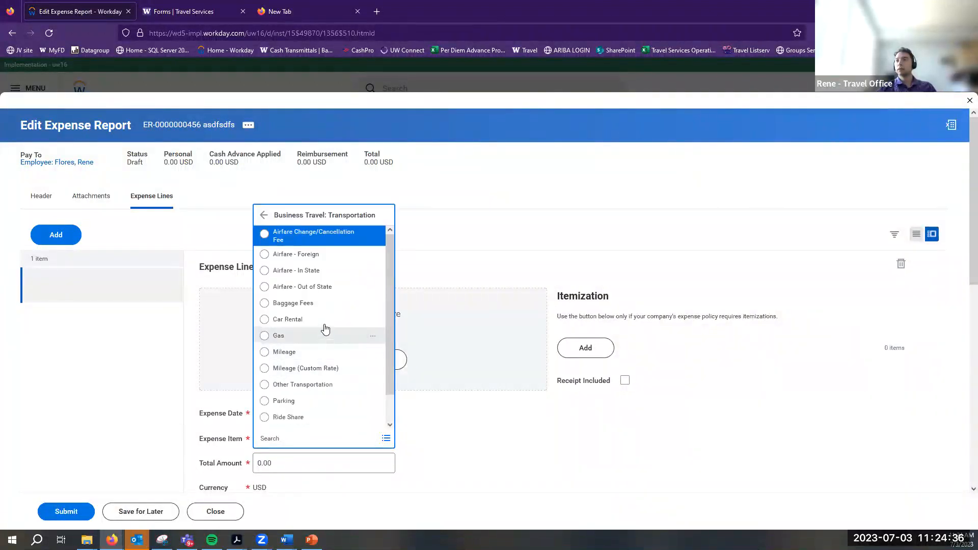
{"action": "left_click", "coordinate": [318, 350]}
{"action": "scroll", "coordinate": [303, 357], "scroll_direction": "down", "scroll_amount": 3}
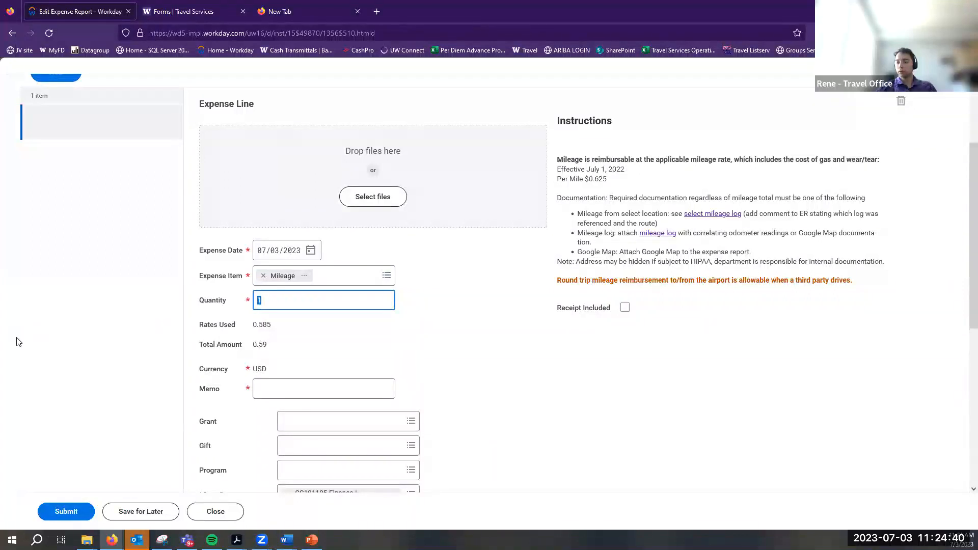
{"action": "left_click", "coordinate": [288, 330]}
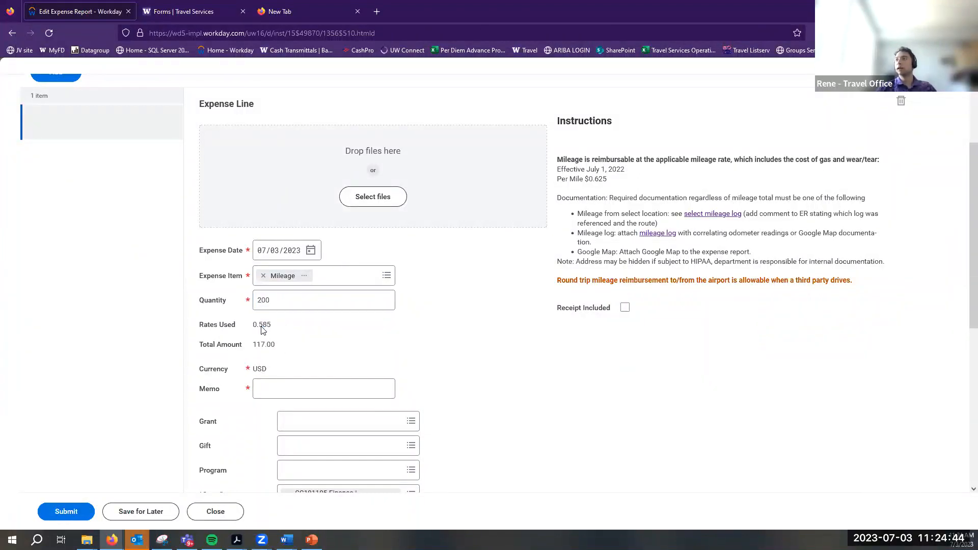
Check the 0.585 per-mile rate for the 117.00 USD total, then review the header details
{"action": "left_click_drag", "start_coordinate": [558, 180], "coordinate": [613, 189]}
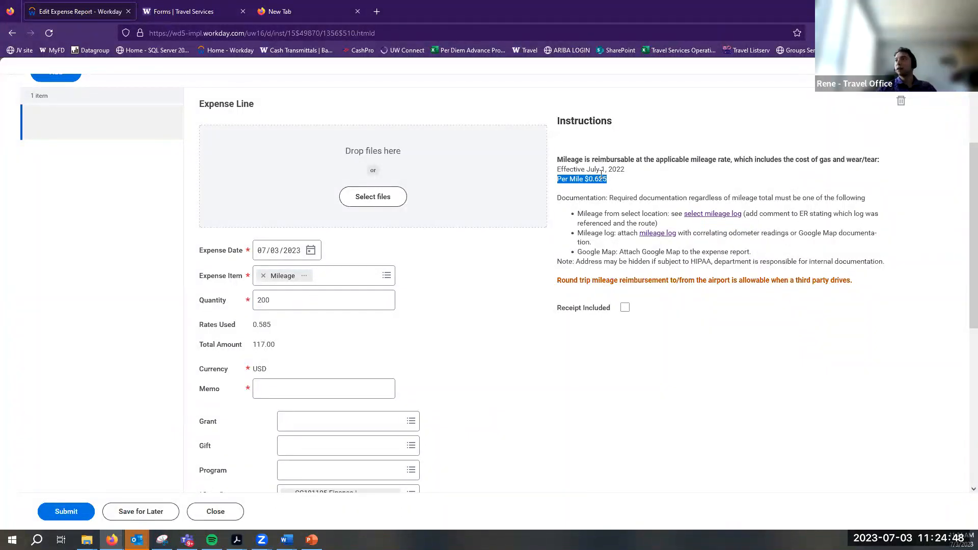
{"action": "left_click", "coordinate": [606, 203]}
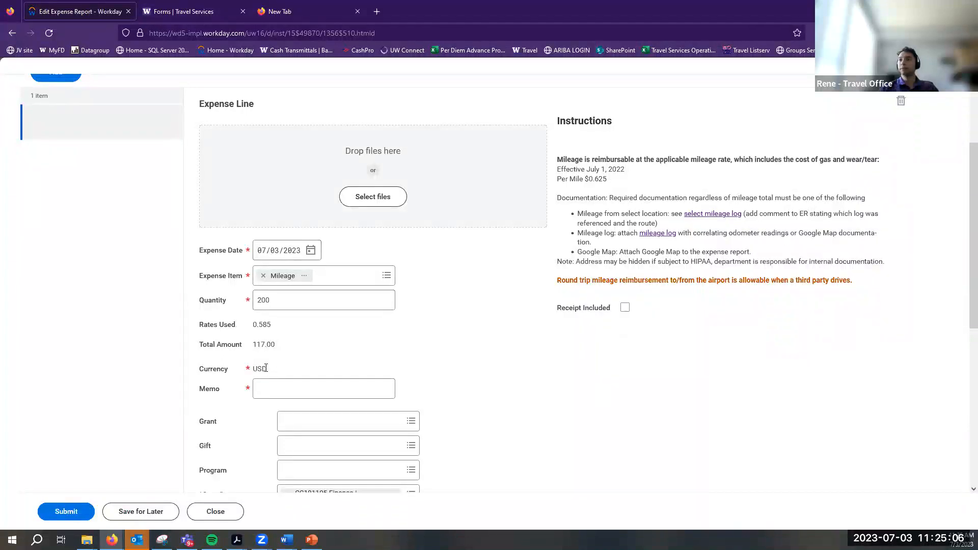
{"action": "scroll", "coordinate": [265, 402], "scroll_direction": "down", "scroll_amount": 2}
{"action": "scroll", "coordinate": [109, 460], "scroll_direction": "up", "scroll_amount": 5}
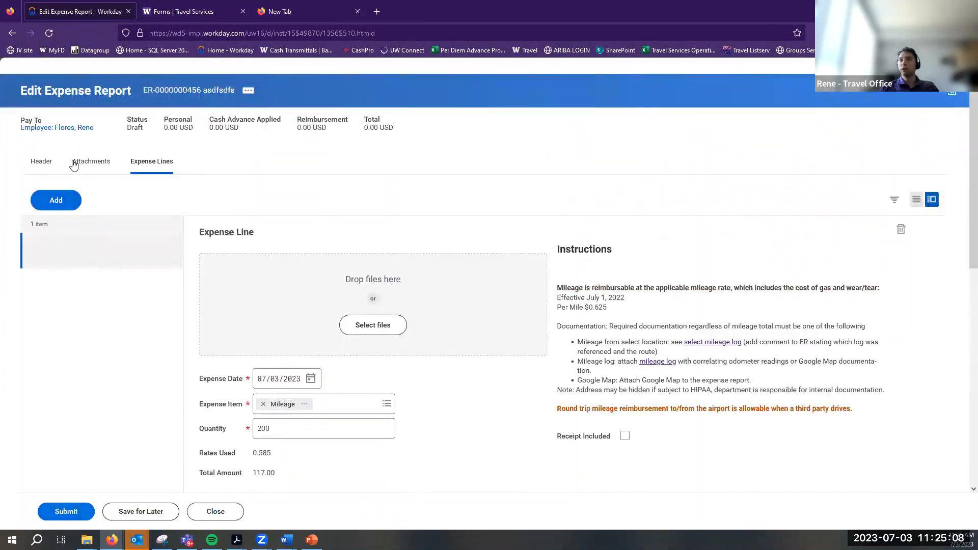
{"action": "left_click", "coordinate": [43, 164]}
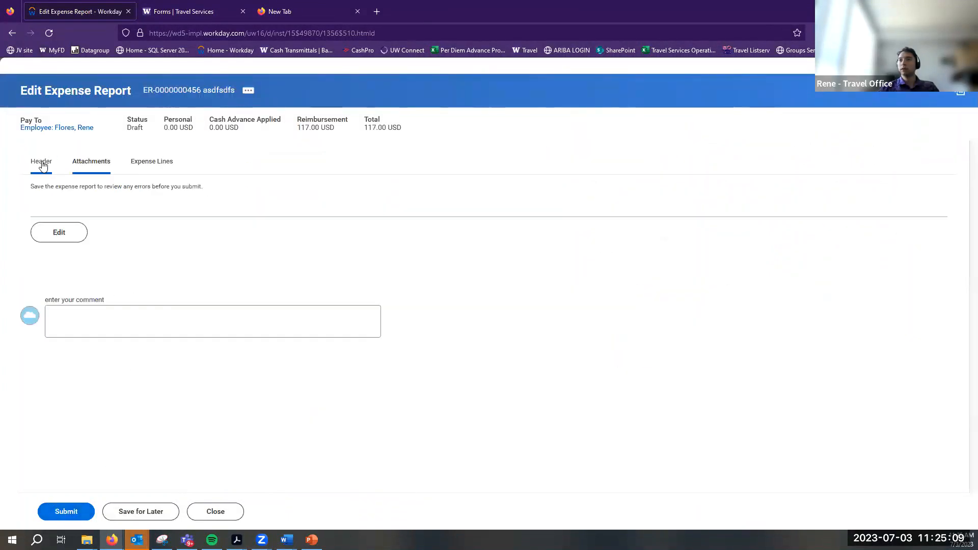
Attempt to submit the report and review the listed errors
{"action": "left_click", "coordinate": [161, 164]}
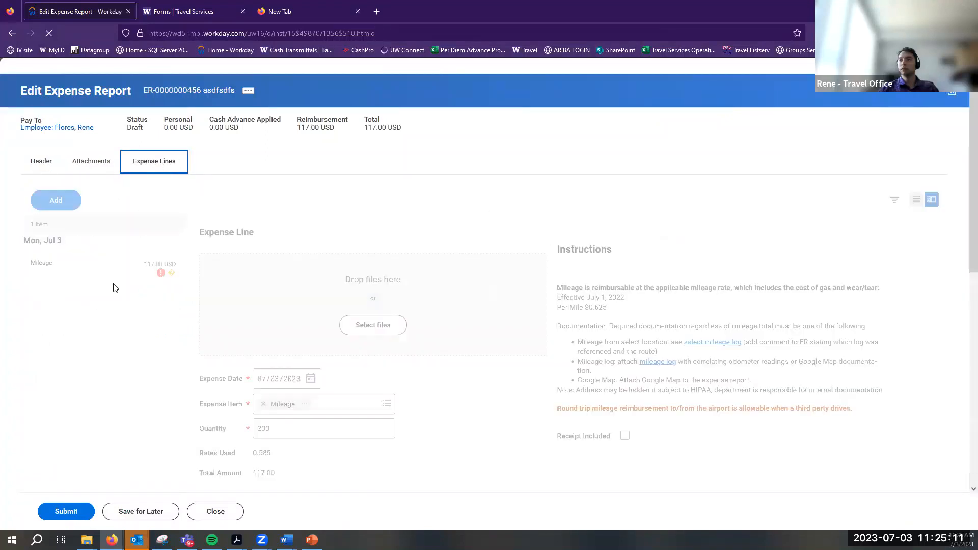
{"action": "left_click", "coordinate": [68, 513]}
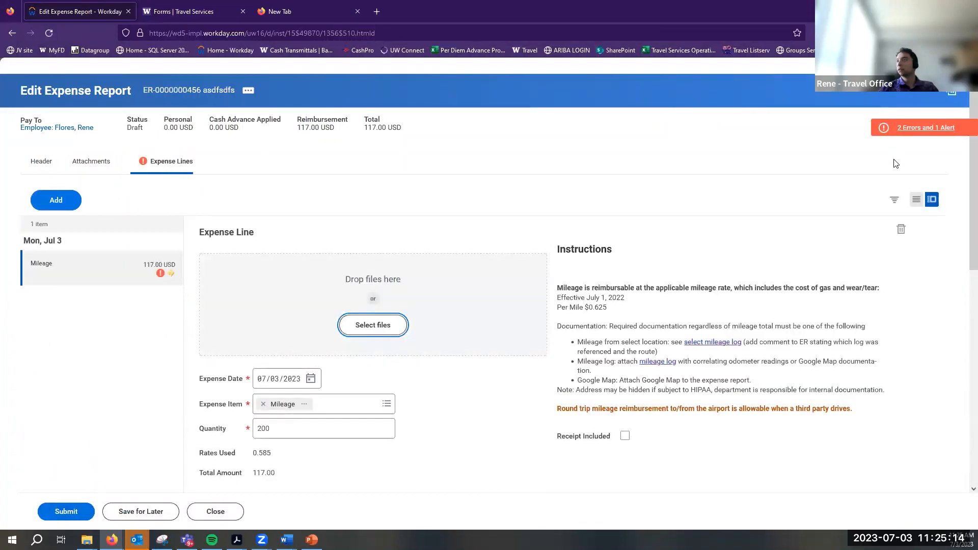
{"action": "left_click", "coordinate": [925, 128]}
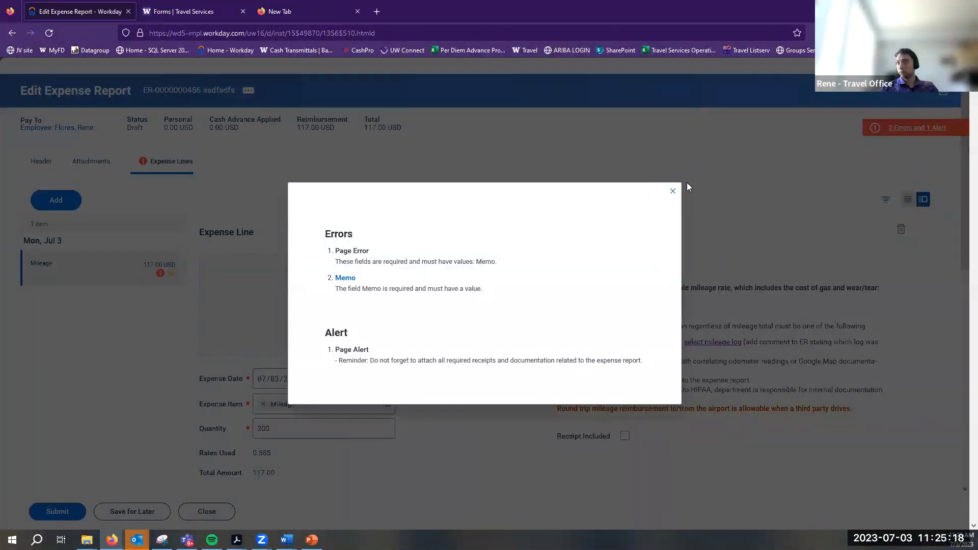
{"action": "left_click", "coordinate": [676, 191]}
Fill the mileage line's Memo with 'Adsdf' and resubmit the report
{"action": "scroll", "coordinate": [285, 407], "scroll_direction": "down", "scroll_amount": 3}
{"action": "left_click", "coordinate": [292, 394]}
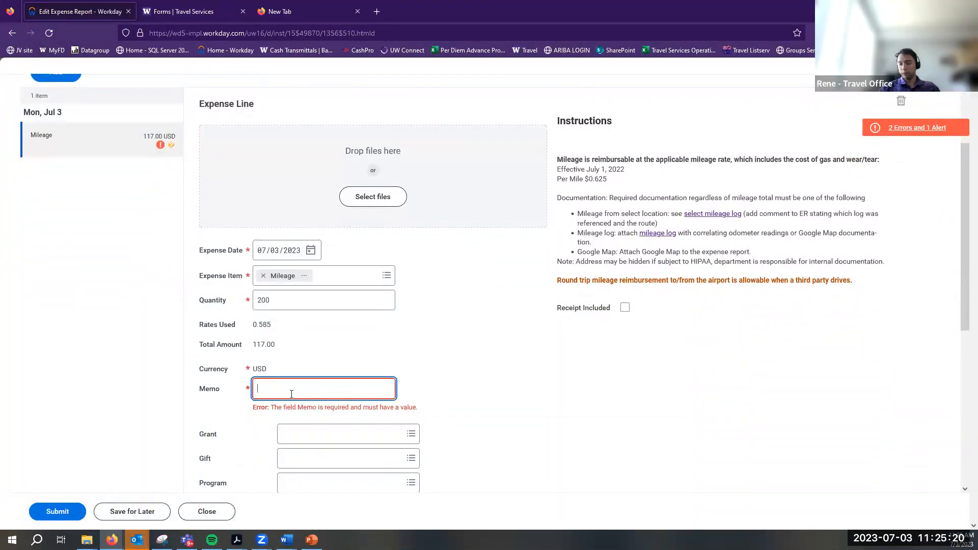
{"action": "type", "text": "Adsdf"}
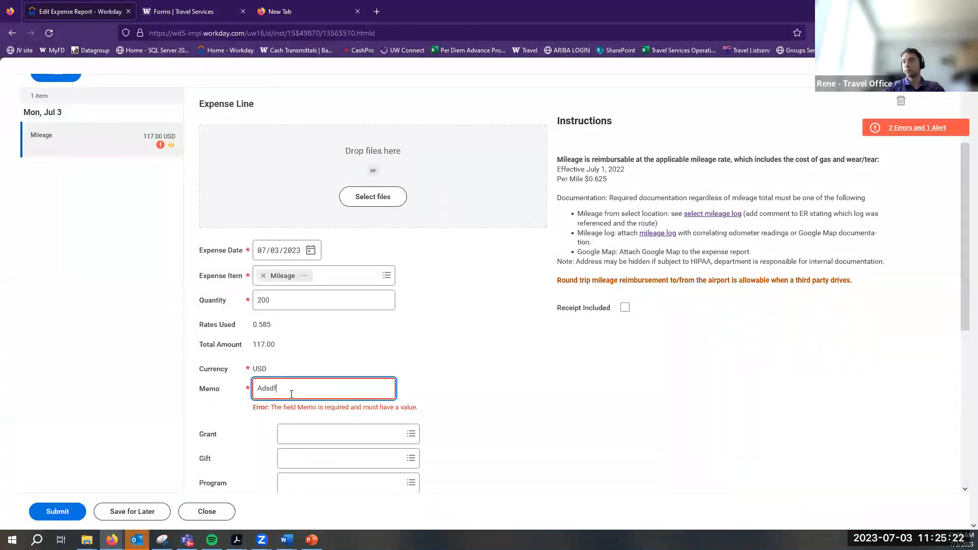
{"action": "left_click", "coordinate": [70, 513]}
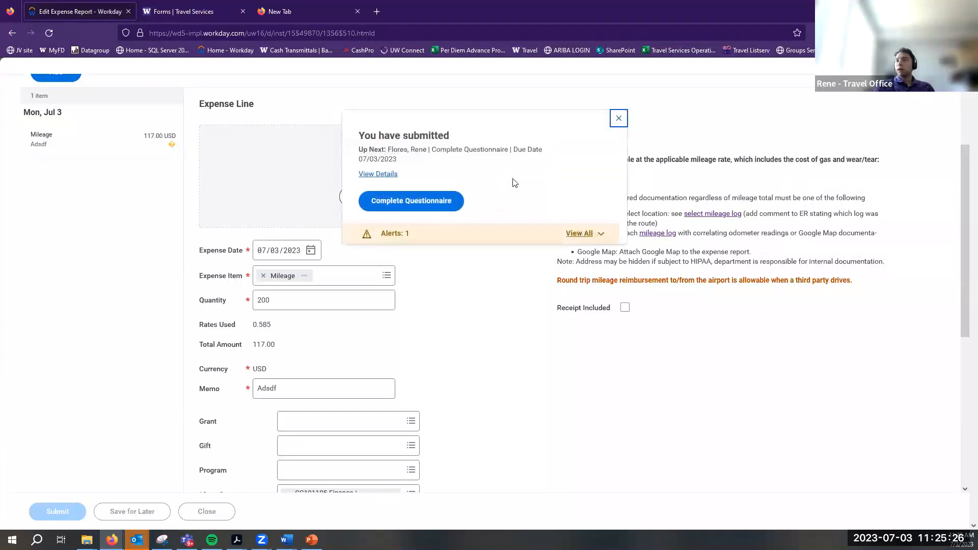
Submit the questionnaire: 'busines' trip, departing 07/03/2023, returning 07/04/2023, no personal days
{"action": "left_click", "coordinate": [419, 201]}
{"action": "left_click", "coordinate": [162, 255]}
{"action": "type", "text": "business"}
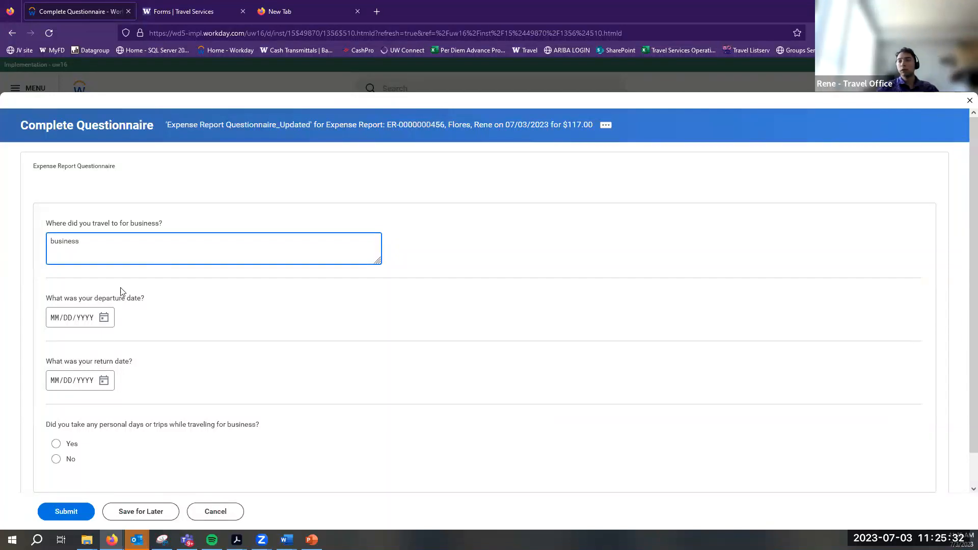
{"action": "left_click", "coordinate": [104, 318]}
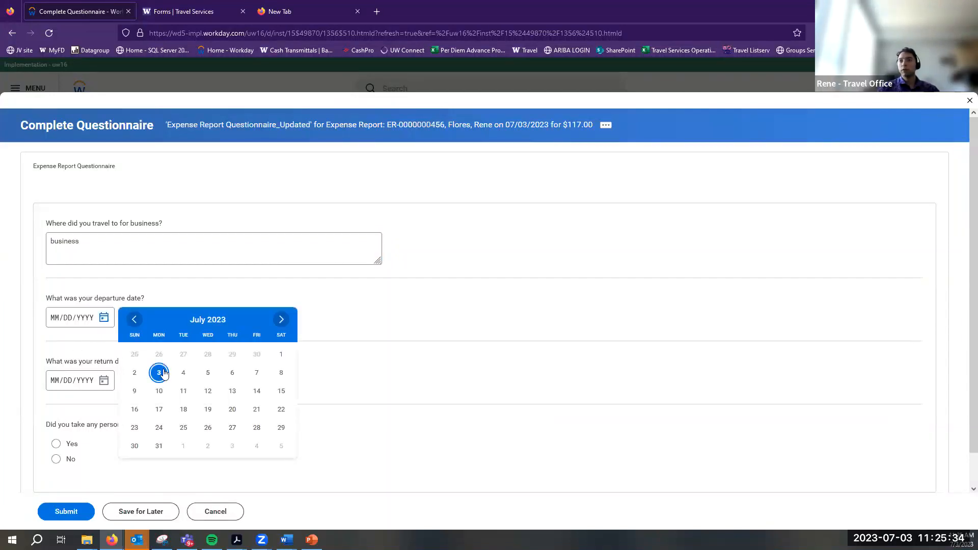
{"action": "left_click", "coordinate": [159, 372]}
{"action": "left_click", "coordinate": [104, 380]}
{"action": "left_click", "coordinate": [184, 305]}
{"action": "left_click", "coordinate": [56, 460]}
{"action": "key", "text": "Tab"}
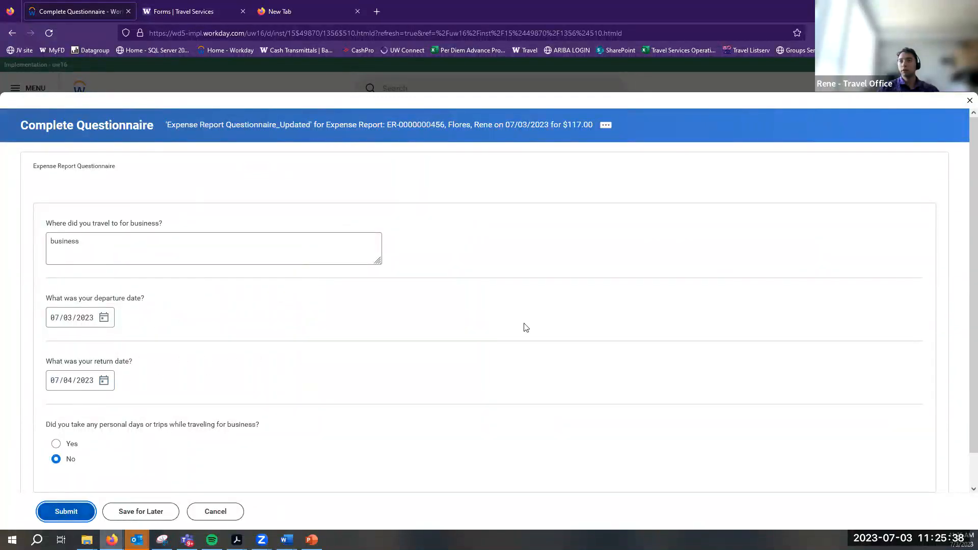
{"action": "key", "text": "Return"}
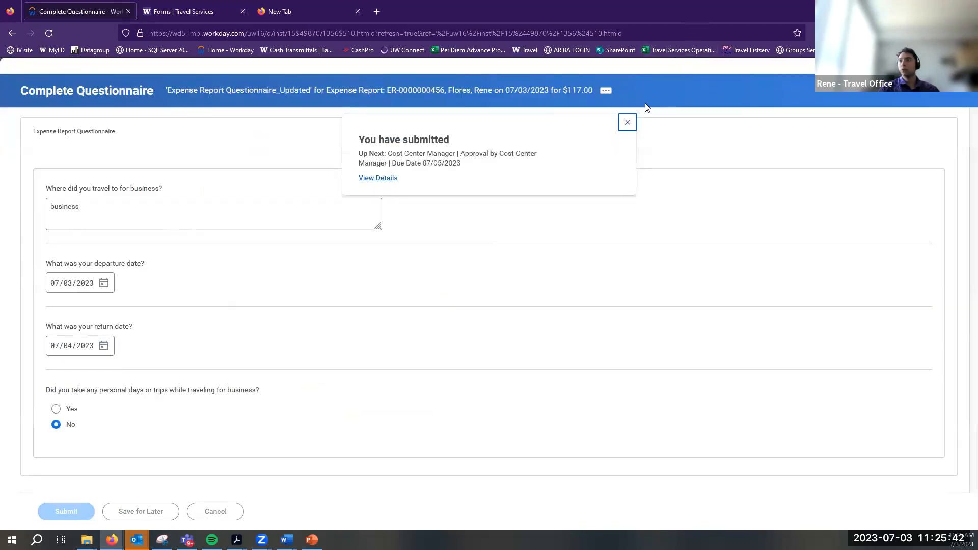
Go from the home page to Expenses and inspect the submitted report's actions
{"action": "left_click", "coordinate": [81, 92]}
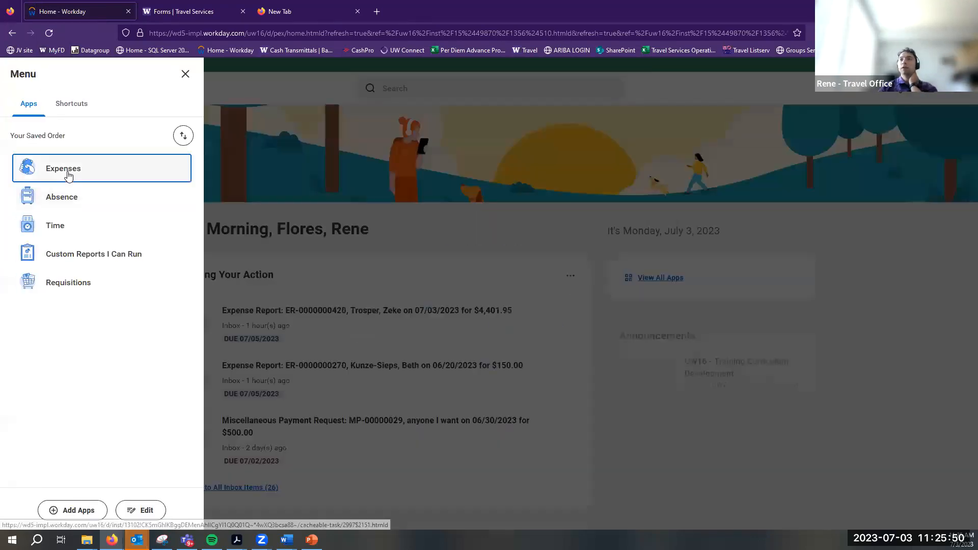
{"action": "left_click", "coordinate": [67, 176]}
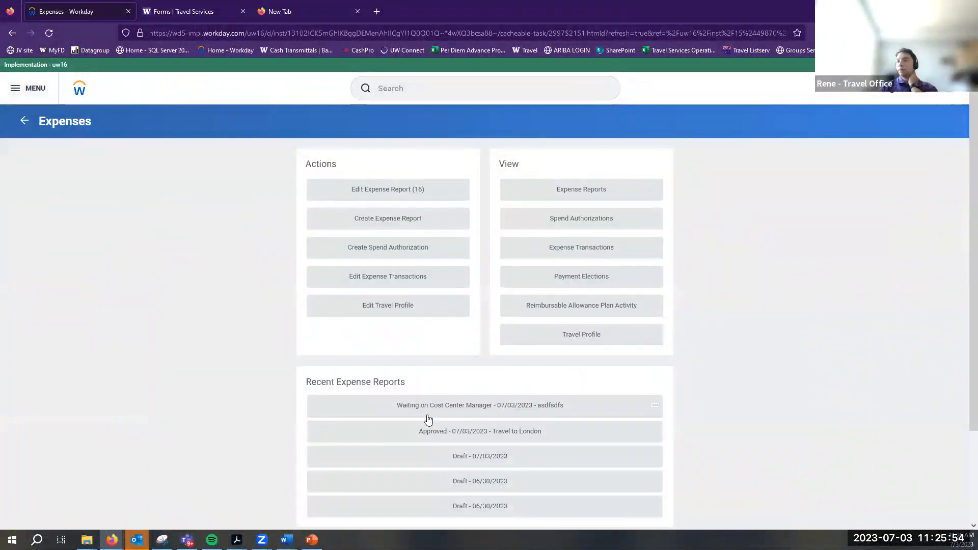
{"action": "triple_click", "coordinate": [314, 383]}
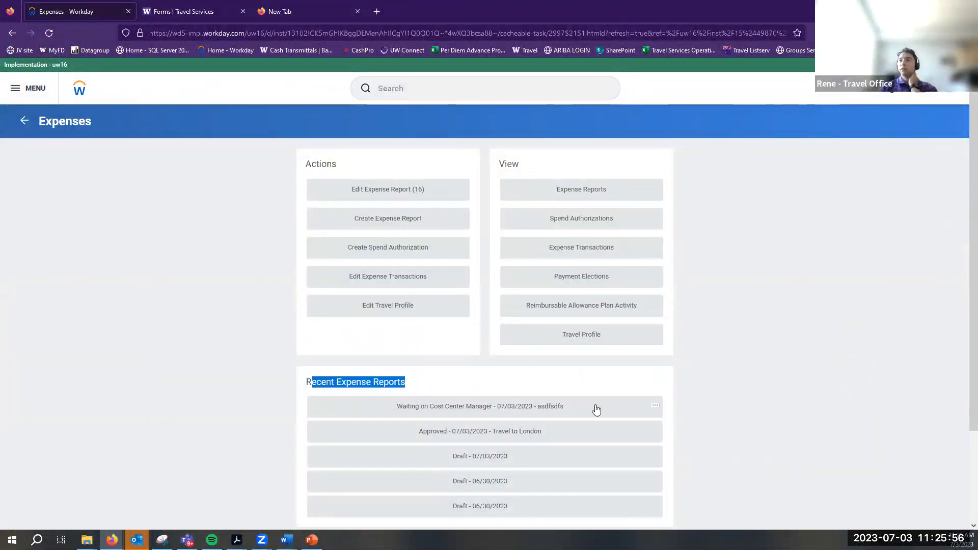
{"action": "left_click", "coordinate": [653, 413]}
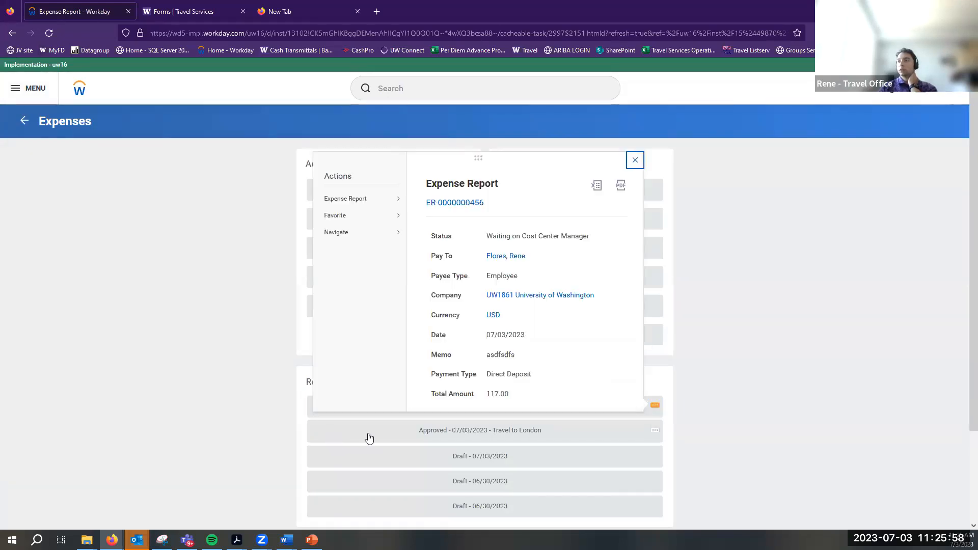
{"action": "mouse_move", "coordinate": [220, 200]}
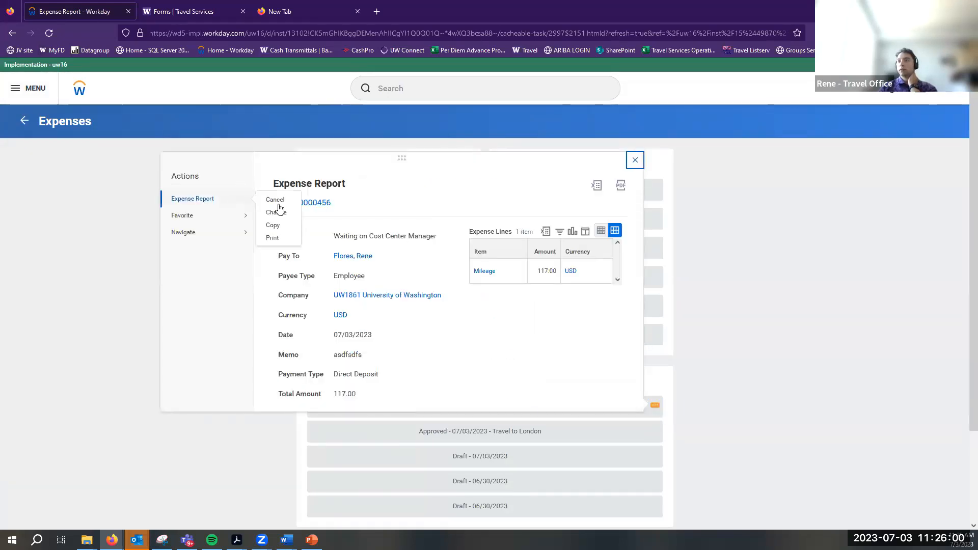
{"action": "left_click", "coordinate": [97, 447]}
{"action": "left_click", "coordinate": [654, 406]}
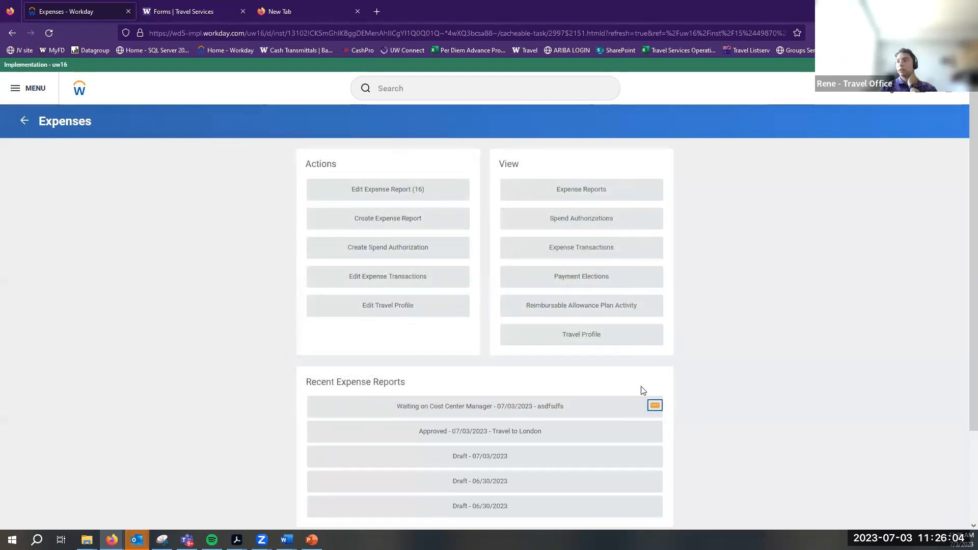
{"action": "mouse_move", "coordinate": [189, 200]}
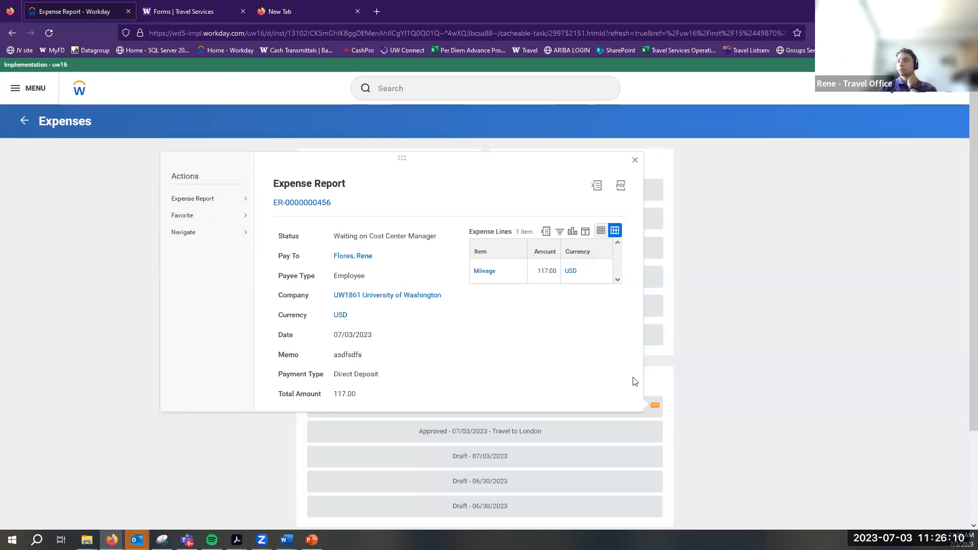
{"action": "left_click", "coordinate": [787, 371]}
{"action": "left_click", "coordinate": [576, 201]}
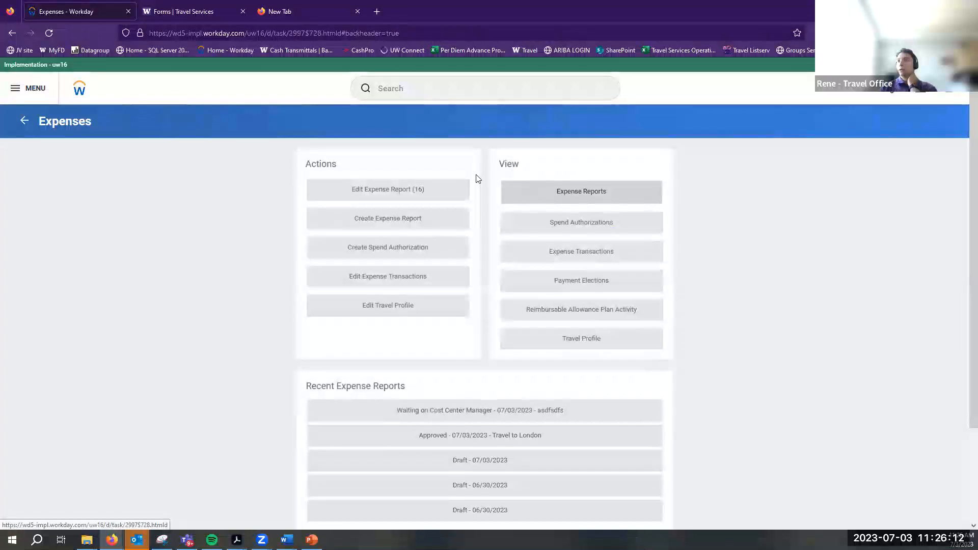
{"action": "left_click", "coordinate": [478, 196]}
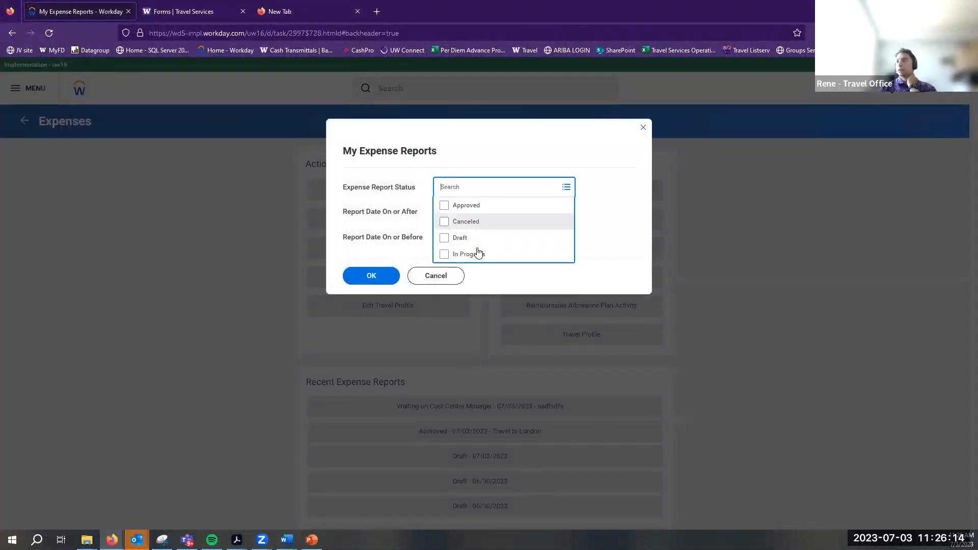
{"action": "left_click", "coordinate": [476, 254]}
{"action": "left_click", "coordinate": [369, 291]}
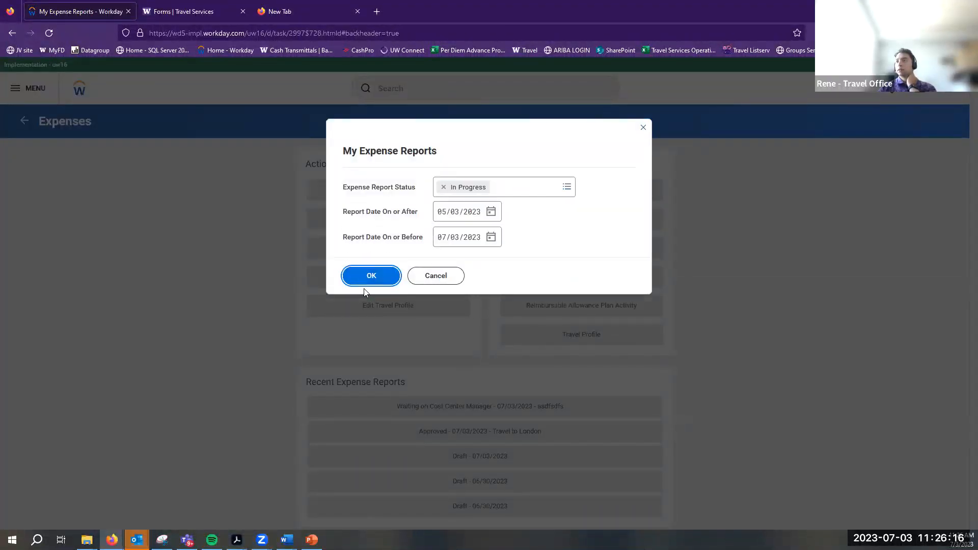
{"action": "left_click", "coordinate": [365, 271]}
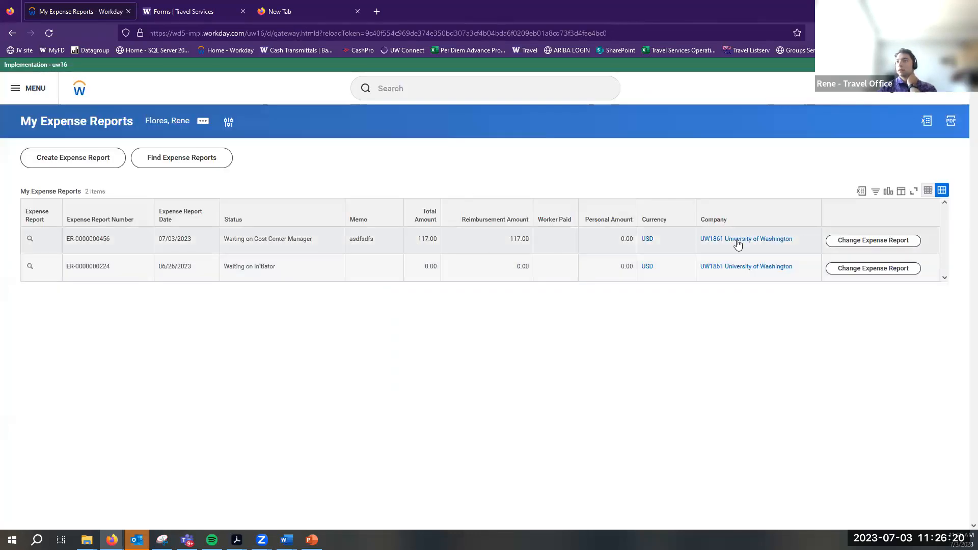
{"action": "left_click", "coordinate": [866, 240]}
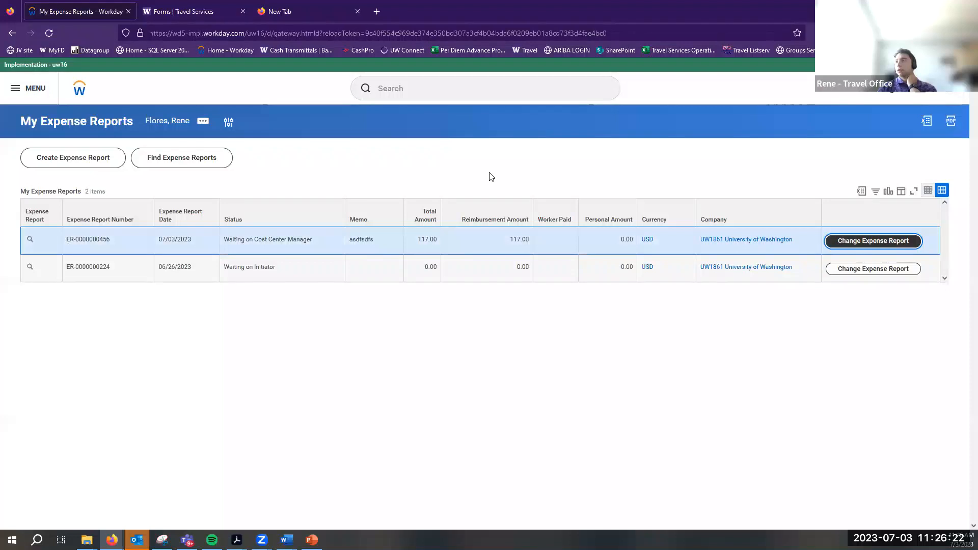
{"action": "left_click", "coordinate": [133, 511]}
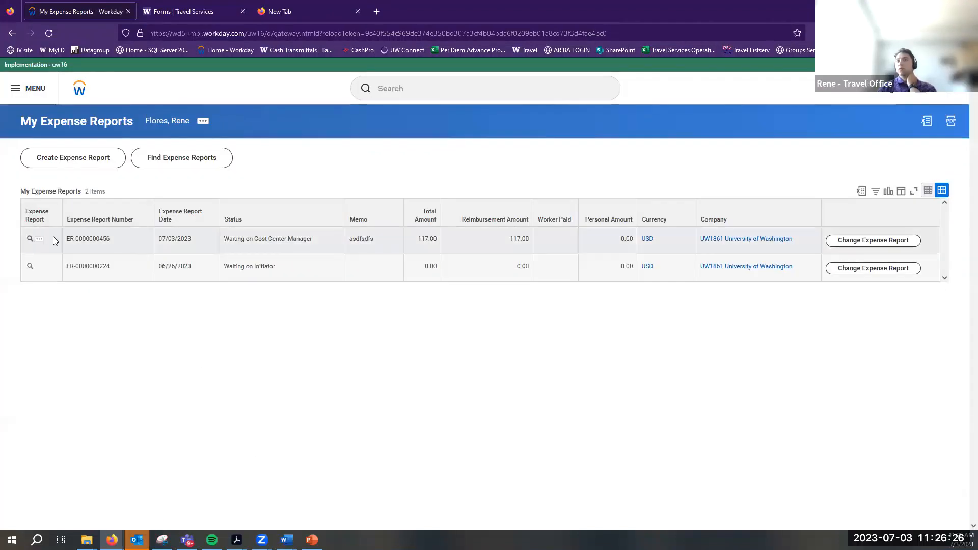
{"action": "left_click", "coordinate": [40, 240]}
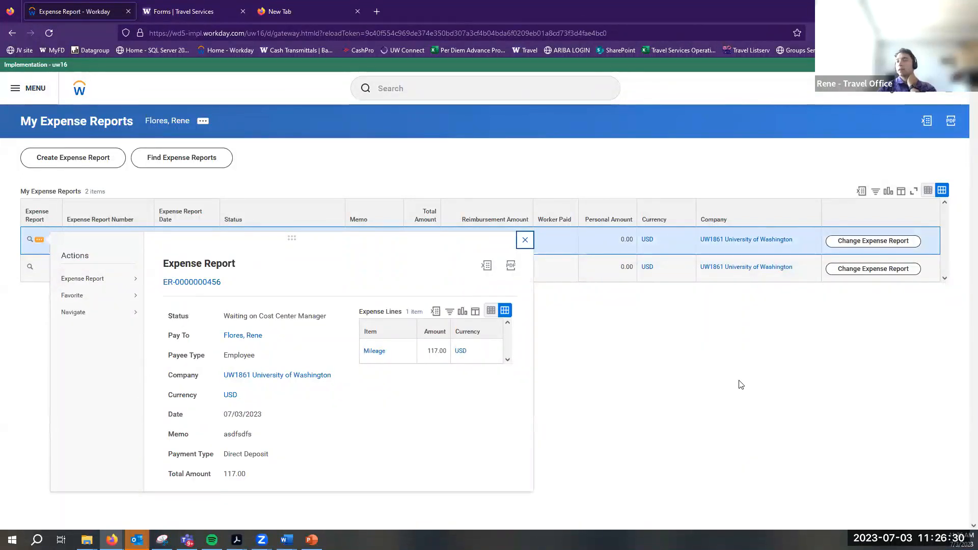
{"action": "mouse_move", "coordinate": [122, 279]}
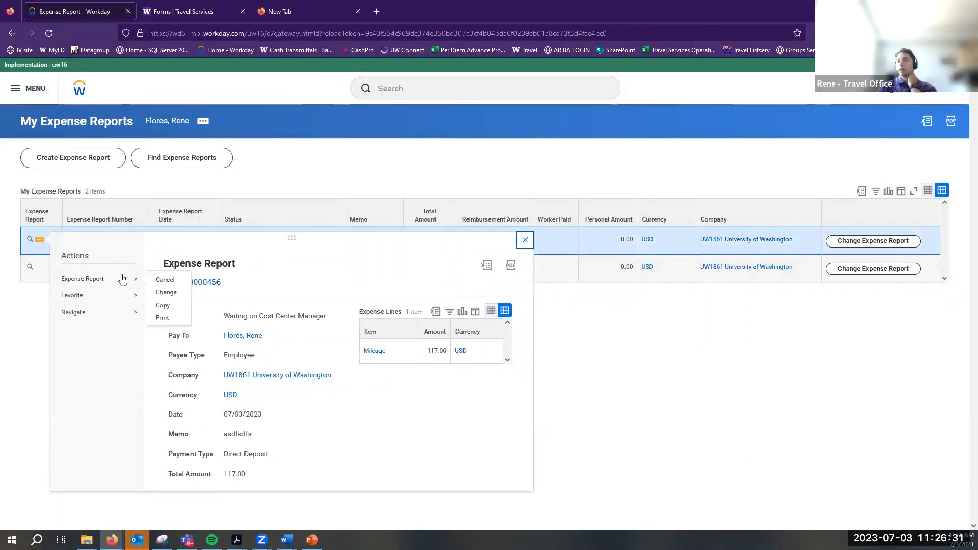
{"action": "left_click", "coordinate": [165, 279]}
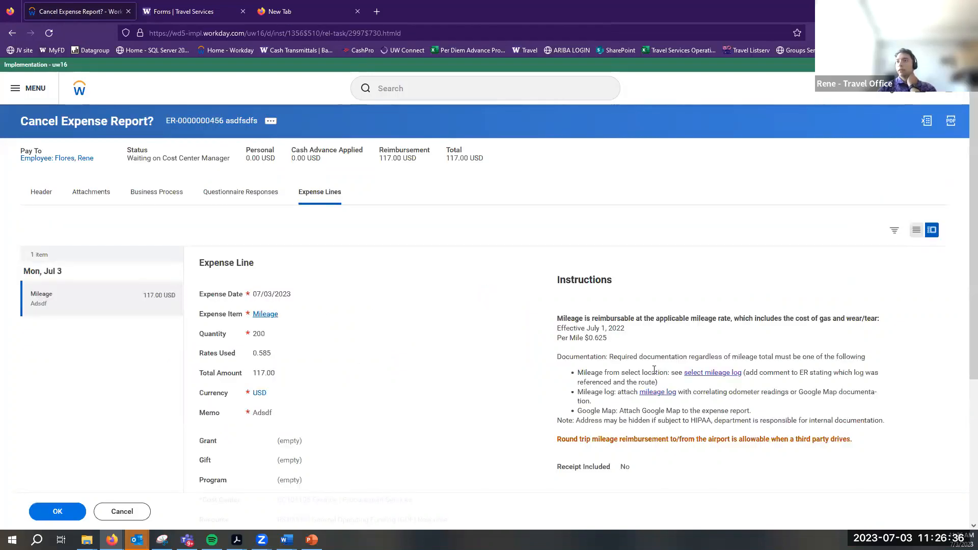
{"action": "scroll", "coordinate": [654, 371], "scroll_direction": "down", "scroll_amount": 4}
{"action": "left_click", "coordinate": [57, 512]}
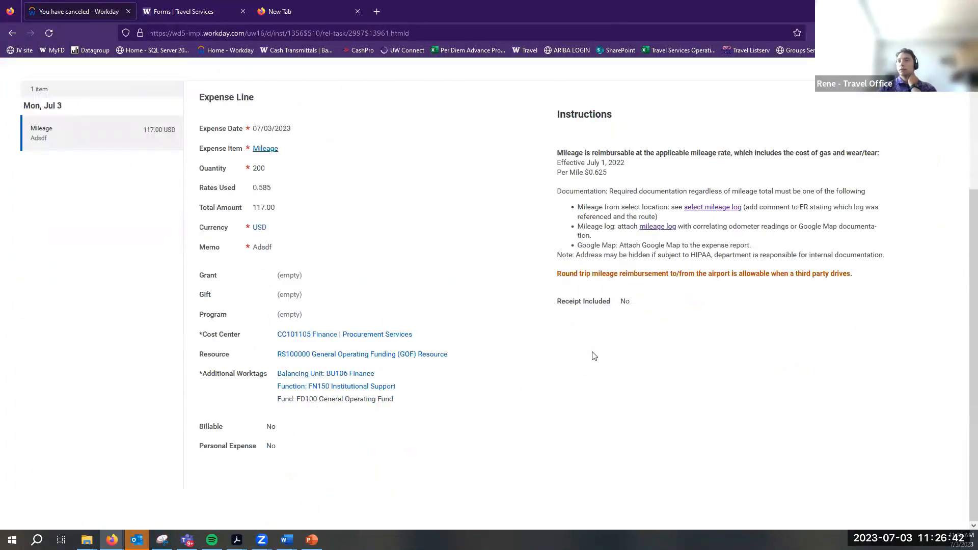
{"action": "scroll", "coordinate": [573, 330], "scroll_direction": "up", "scroll_amount": 2}
{"action": "scroll", "coordinate": [573, 330], "scroll_direction": "up", "scroll_amount": 2}
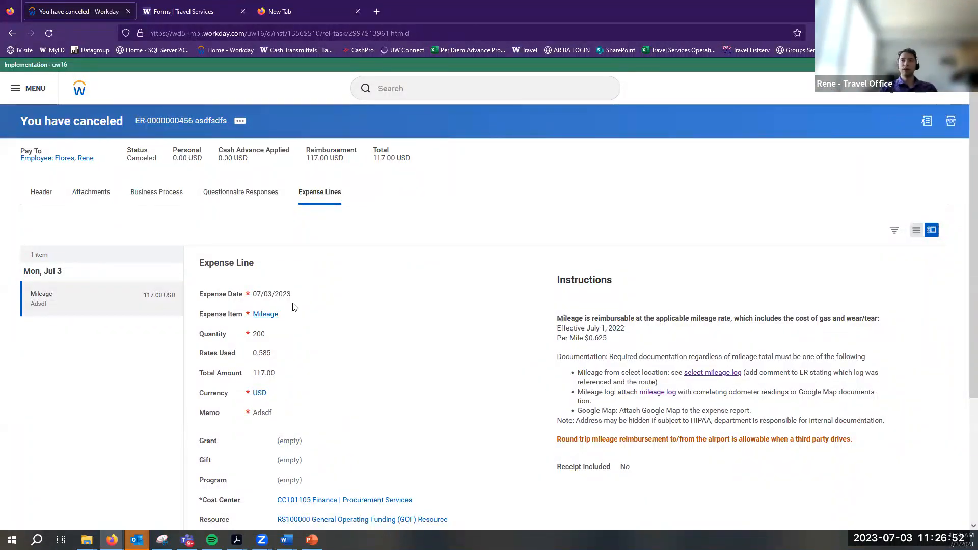
{"action": "left_click", "coordinate": [270, 194]}
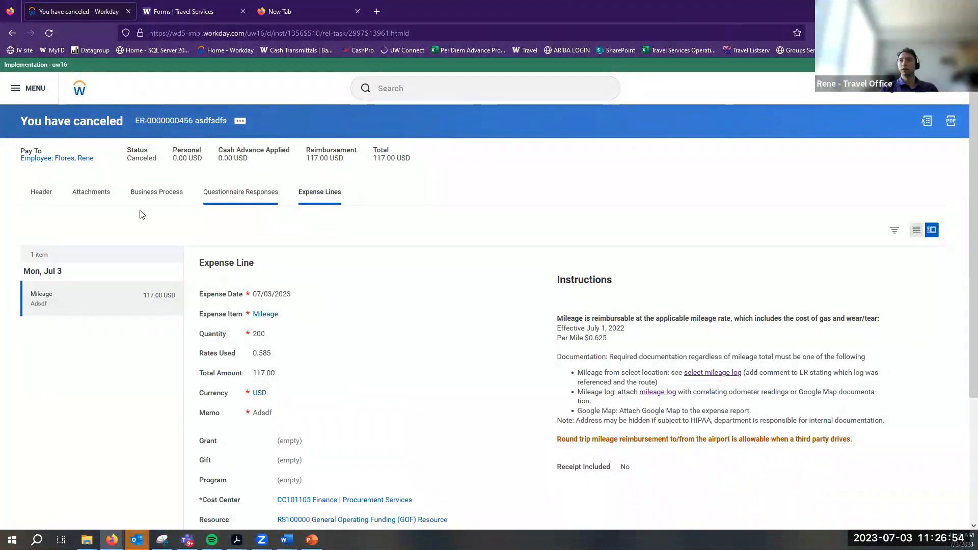
Browse the canceled report's Business Process, Attachments and Header tabs
{"action": "left_click", "coordinate": [149, 206]}
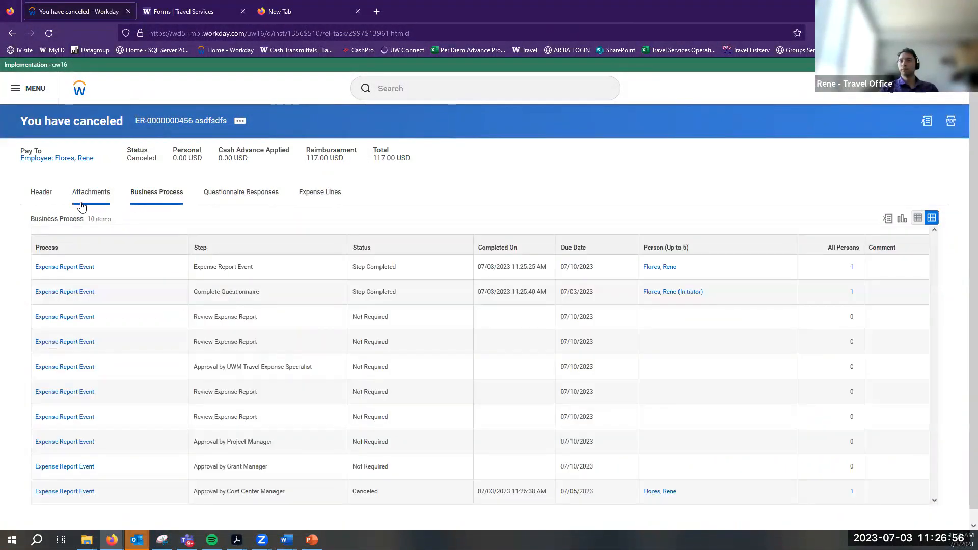
{"action": "left_click", "coordinate": [80, 206]}
{"action": "left_click", "coordinate": [40, 192]}
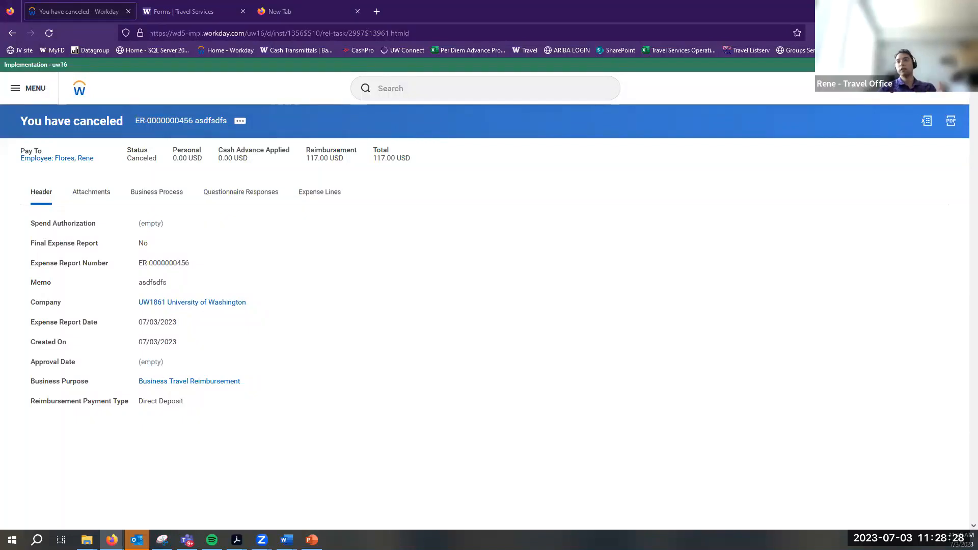
Search 'create expense' and open the Create Expense Report for Worker task
{"action": "left_click", "coordinate": [408, 83]}
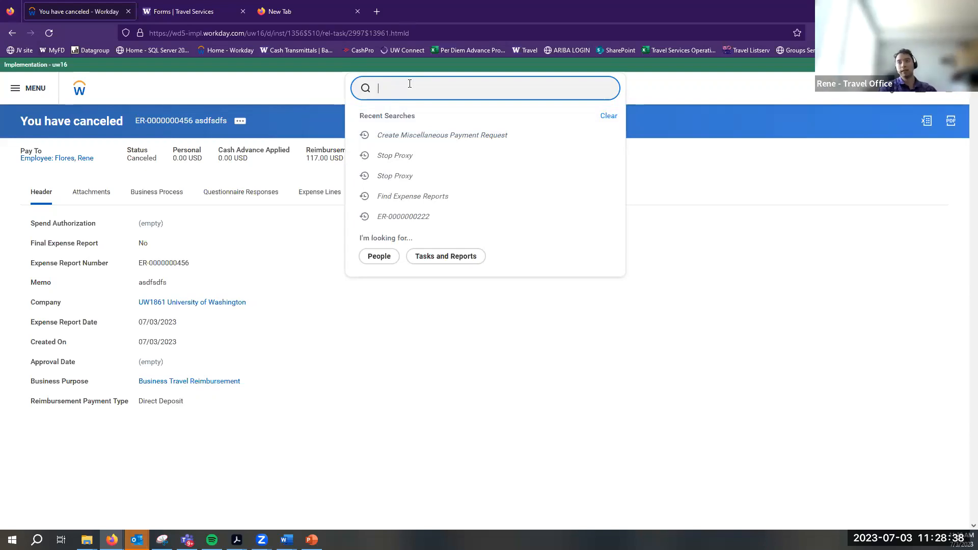
{"action": "type", "text": "create"}
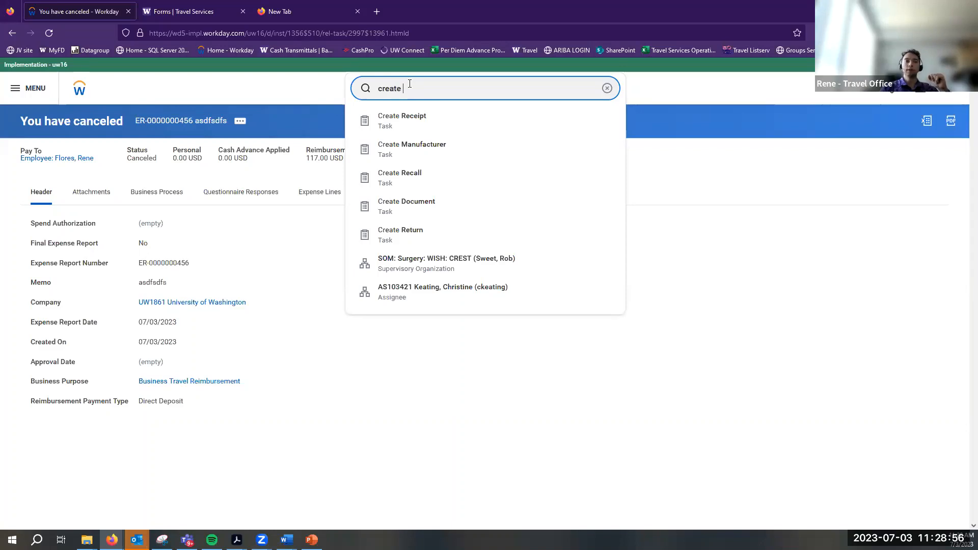
{"action": "type", "text": "expense"}
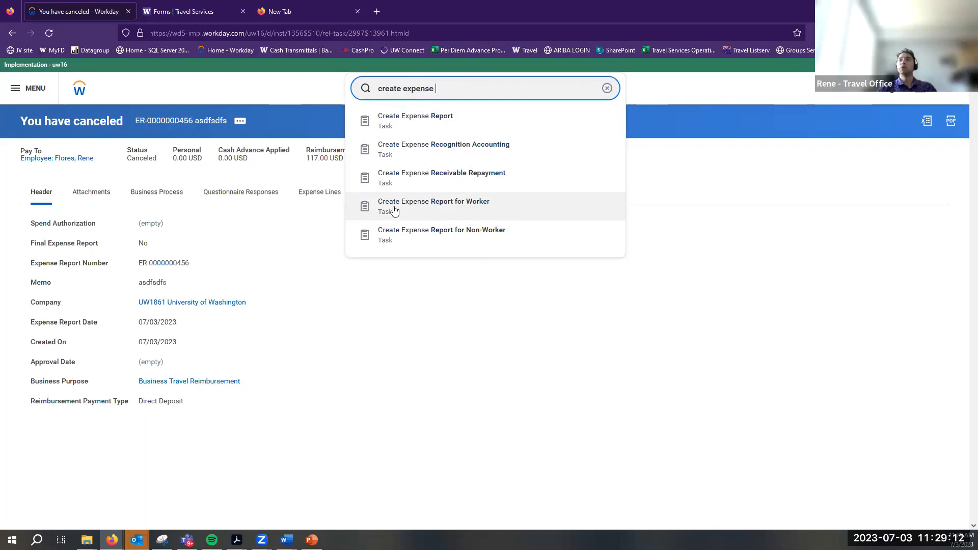
{"action": "left_click", "coordinate": [454, 214]}
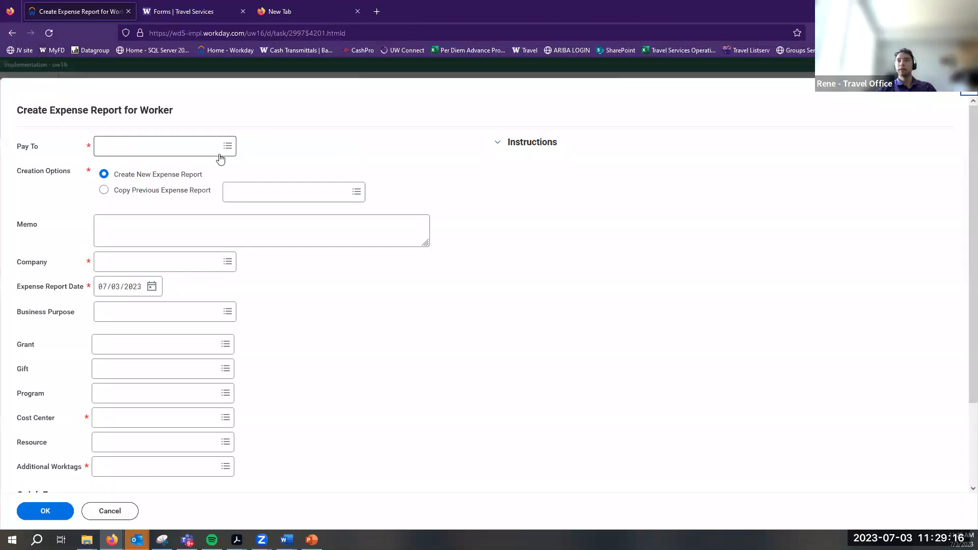
Search for the worker by name and select them in the Pay To field
{"action": "left_click", "coordinate": [216, 150]}
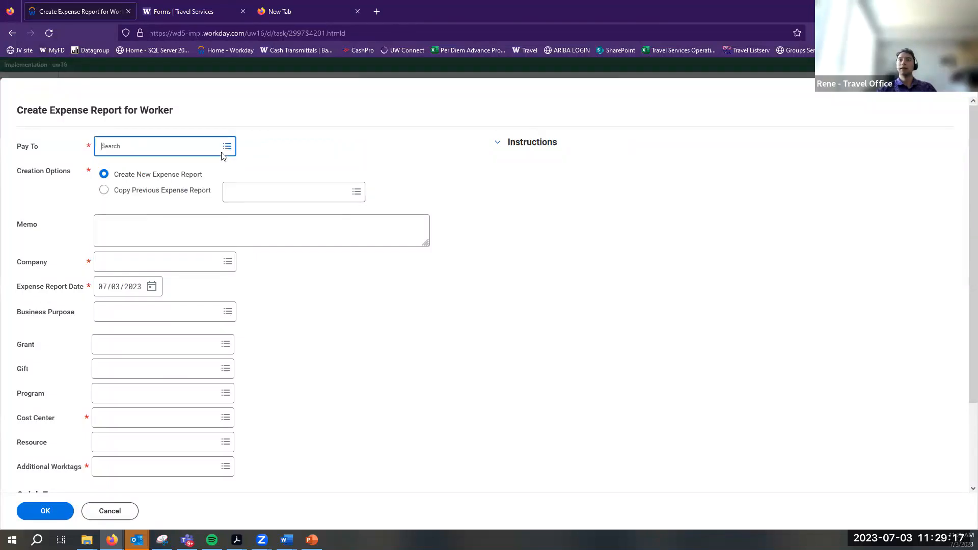
{"action": "left_click", "coordinate": [179, 146]}
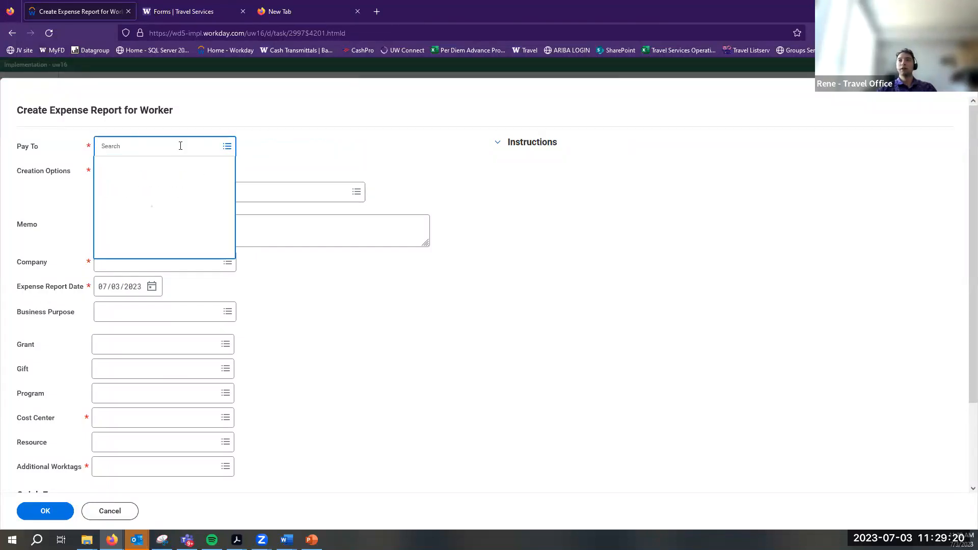
{"action": "type", "text": "Samantha"}
{"action": "key", "text": "Return"}
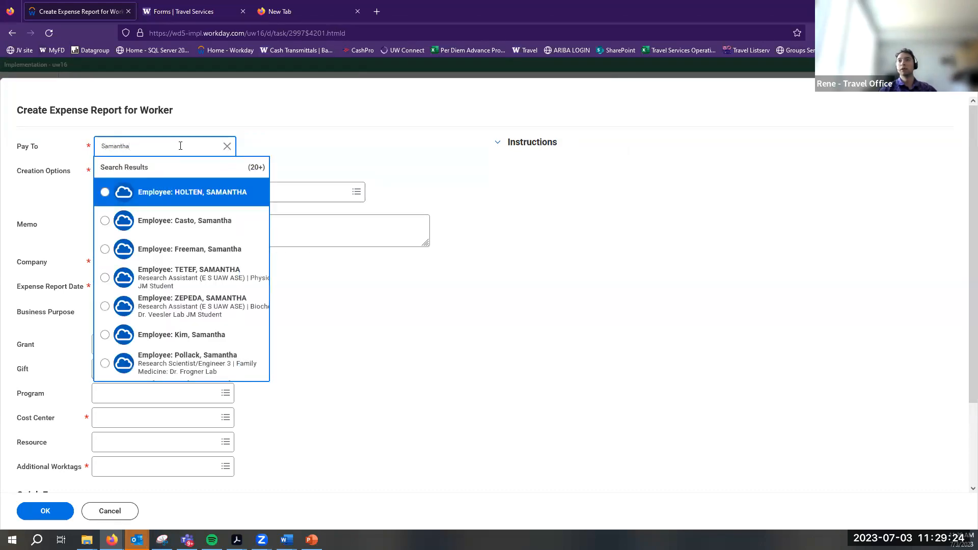
{"action": "key", "text": "ctrl+a"}
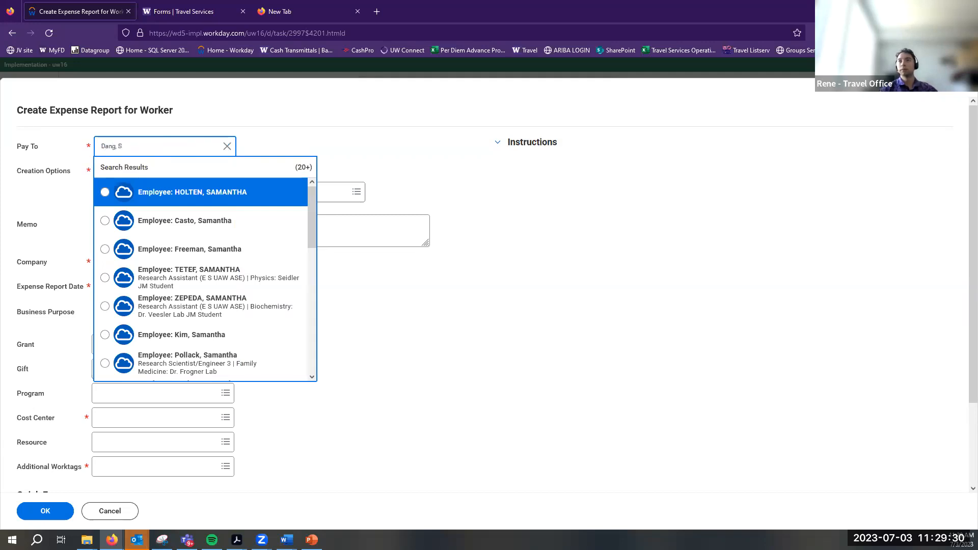
{"action": "type", "text": "Sam"}
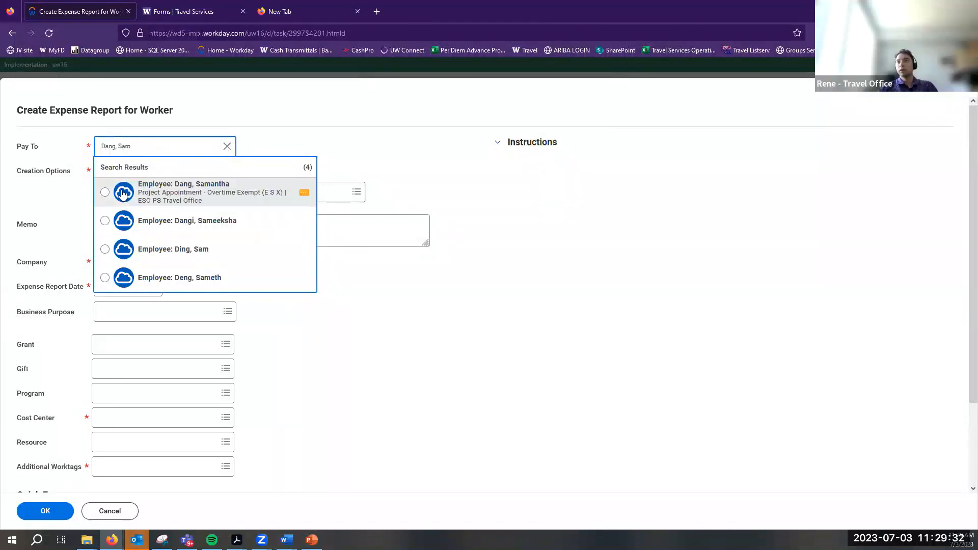
{"action": "left_click", "coordinate": [105, 193]}
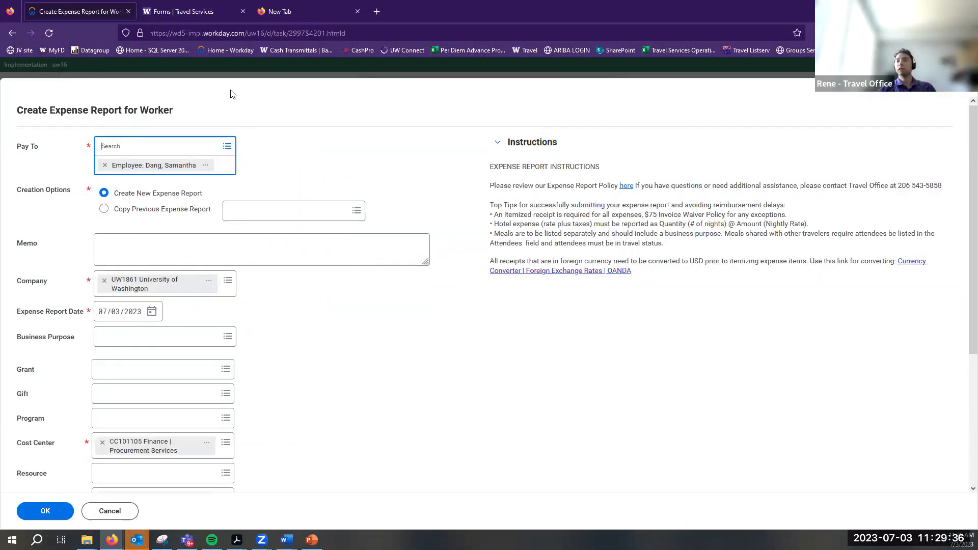
{"action": "left_click", "coordinate": [153, 224]}
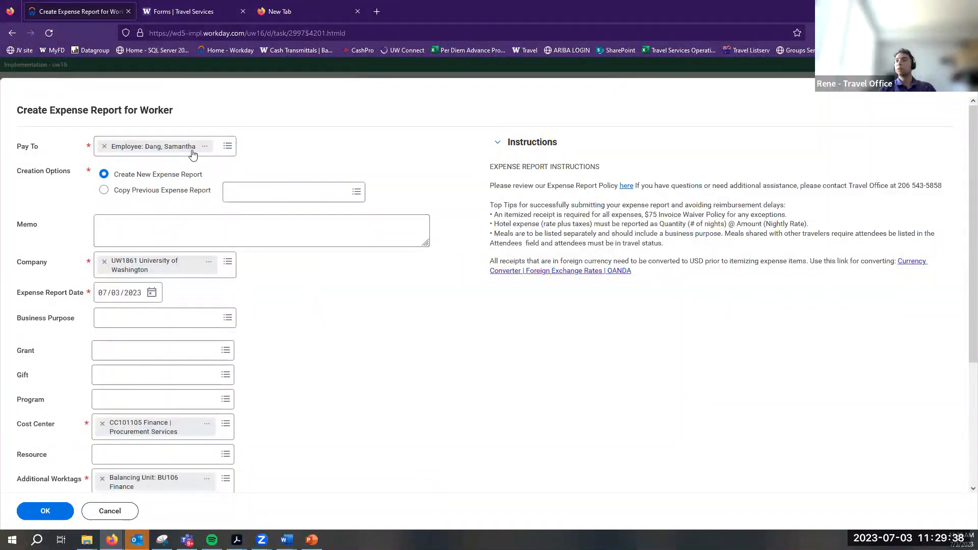
{"action": "scroll", "coordinate": [306, 331], "scroll_direction": "down", "scroll_amount": 3}
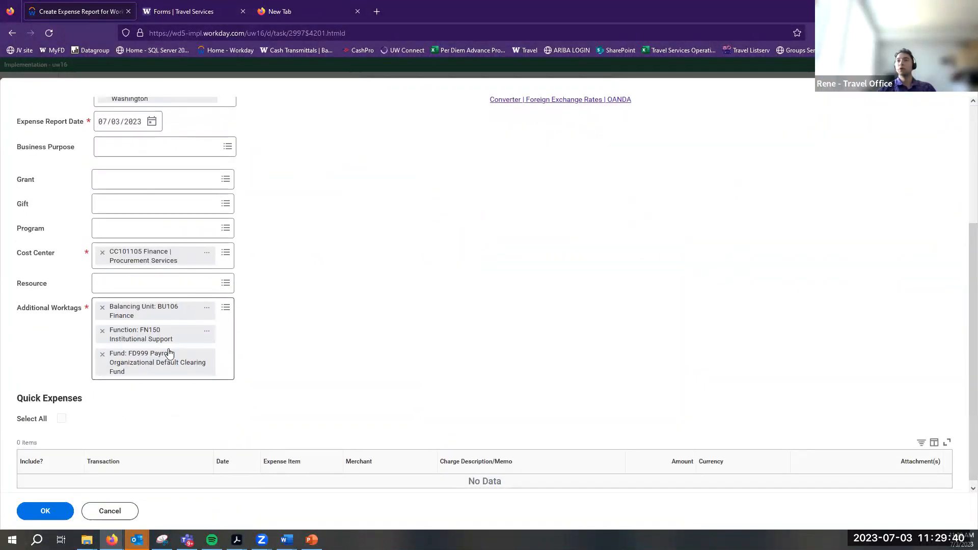
{"action": "scroll", "coordinate": [203, 447], "scroll_direction": "down", "scroll_amount": 1}
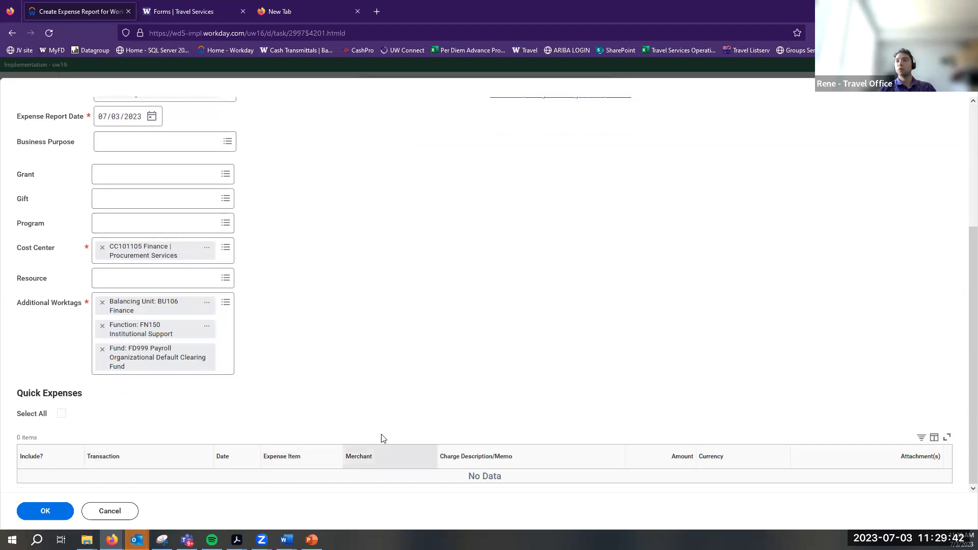
{"action": "scroll", "coordinate": [172, 410], "scroll_direction": "up", "scroll_amount": 4}
{"action": "left_click", "coordinate": [227, 312]}
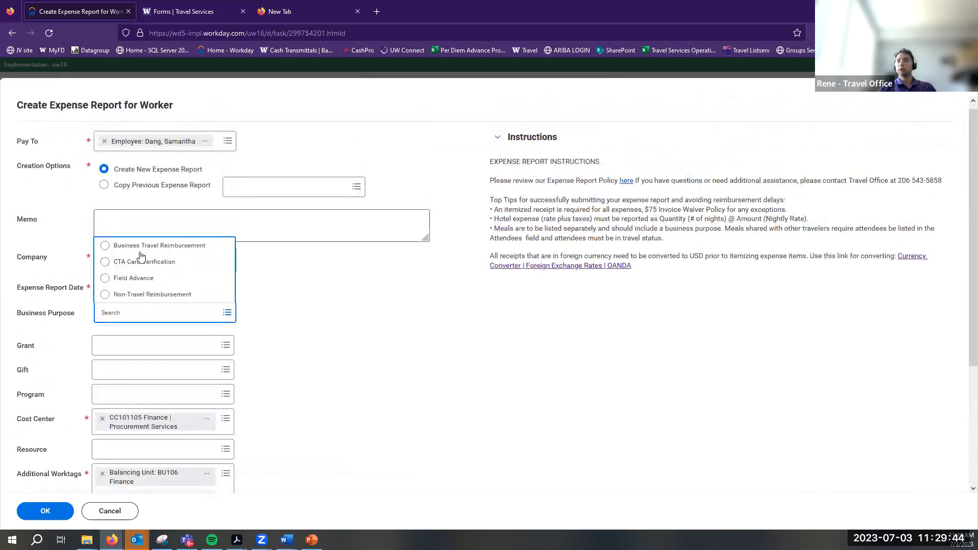
{"action": "left_click", "coordinate": [138, 243]}
{"action": "scroll", "coordinate": [294, 396], "scroll_direction": "down", "scroll_amount": 3}
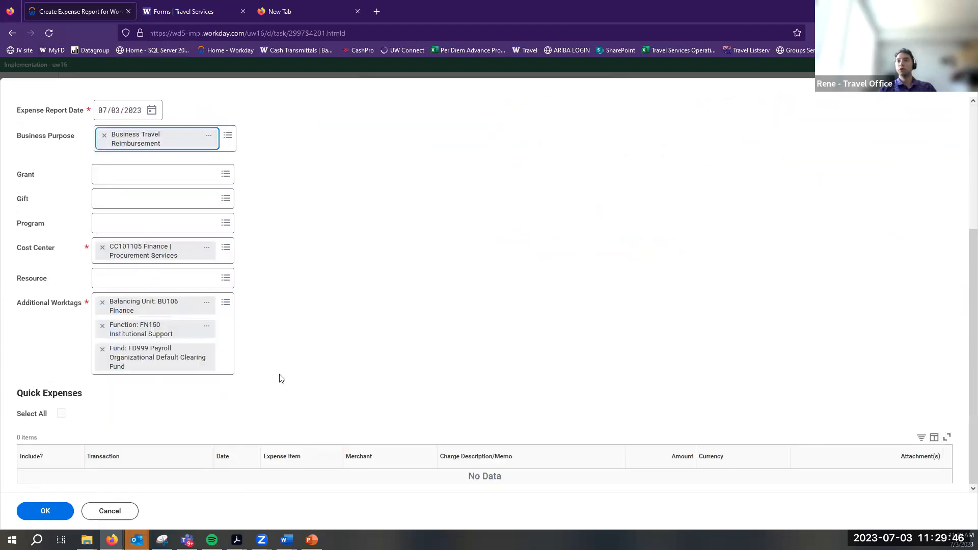
{"action": "scroll", "coordinate": [279, 377], "scroll_direction": "up", "scroll_amount": 3}
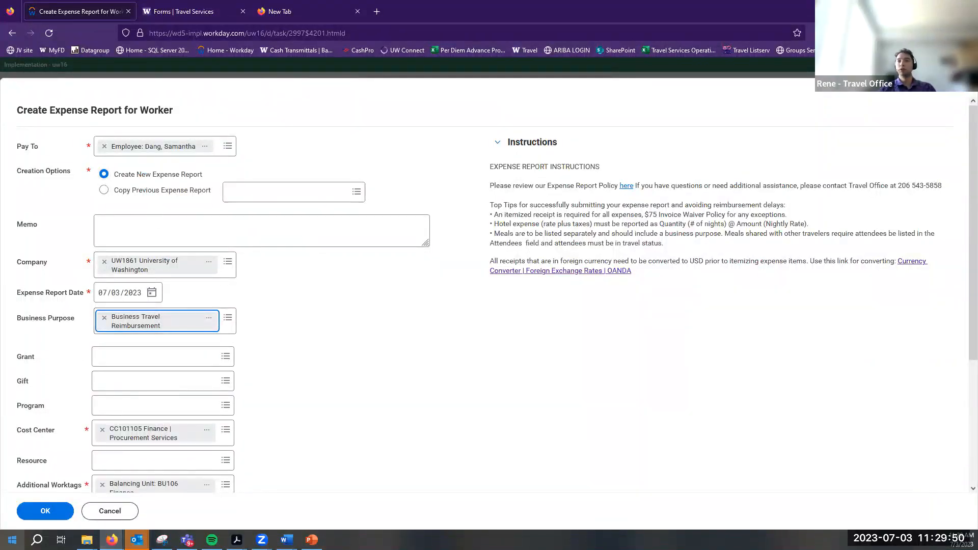
{"action": "left_click", "coordinate": [32, 514]}
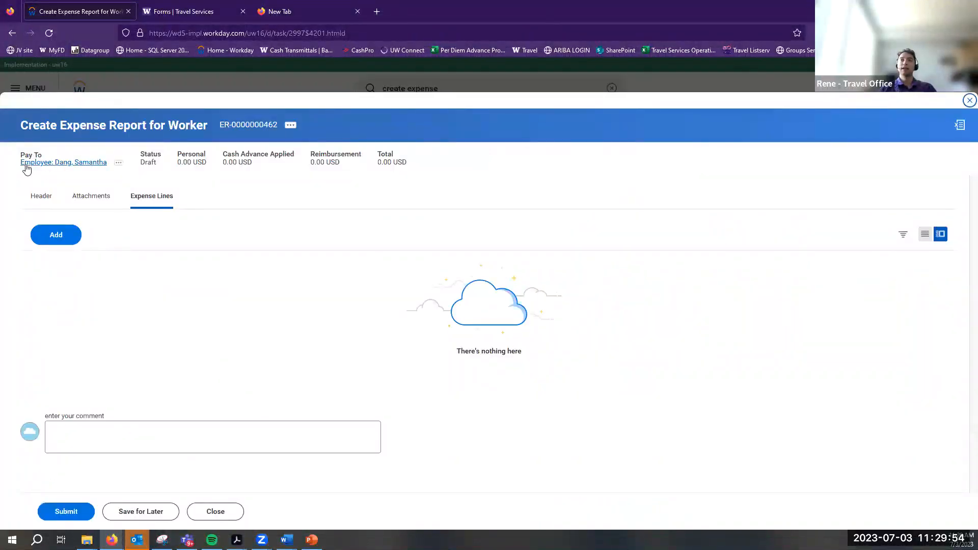
Review the new draft report's summary details, then close it and return to the Workday home page
{"action": "left_click_drag", "start_coordinate": [23, 171], "coordinate": [138, 174]}
{"action": "left_click", "coordinate": [140, 177]}
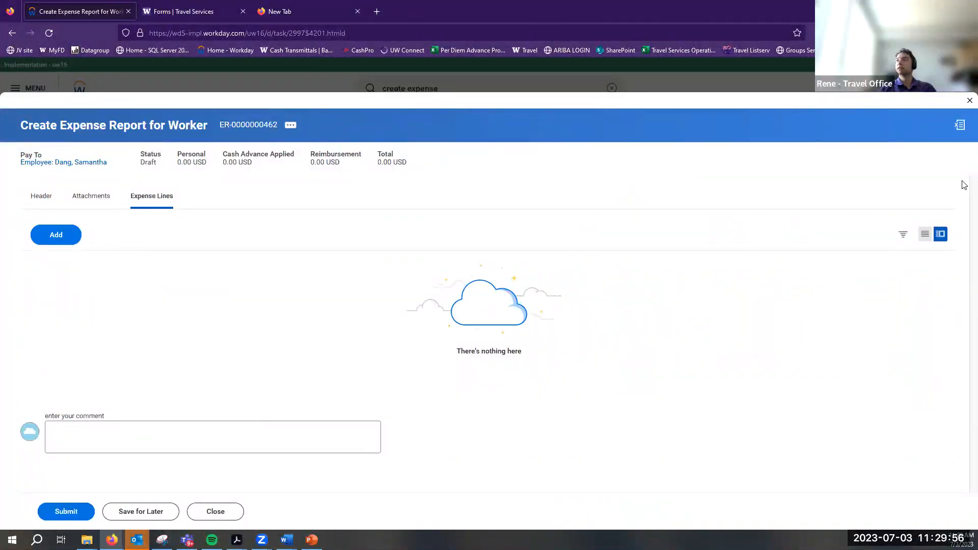
{"action": "left_click_drag", "start_coordinate": [117, 125], "coordinate": [265, 168]}
{"action": "left_click", "coordinate": [968, 102]}
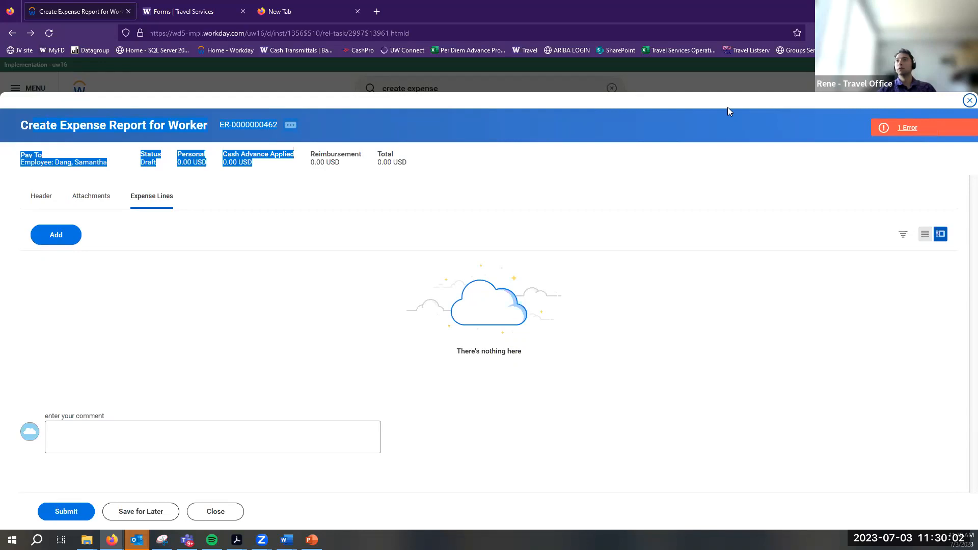
{"action": "left_click", "coordinate": [216, 514]}
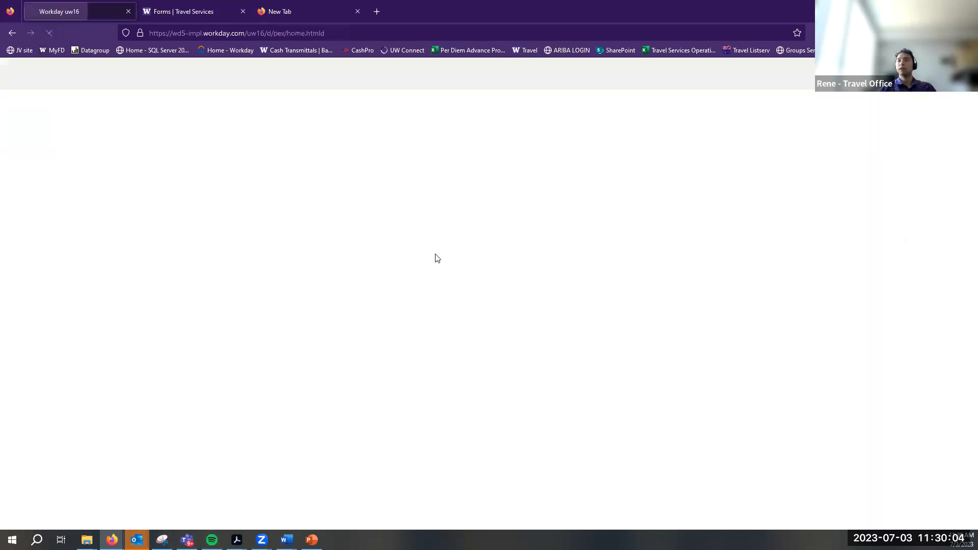
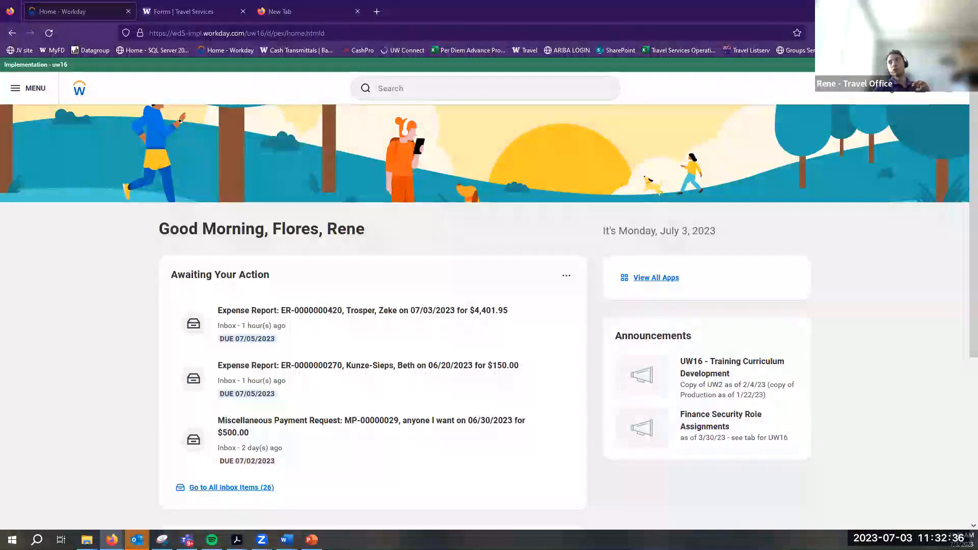
Browse the profile menu's account options and preferences page, leaving without saving changes
{"action": "left_click", "coordinate": [916, 100]}
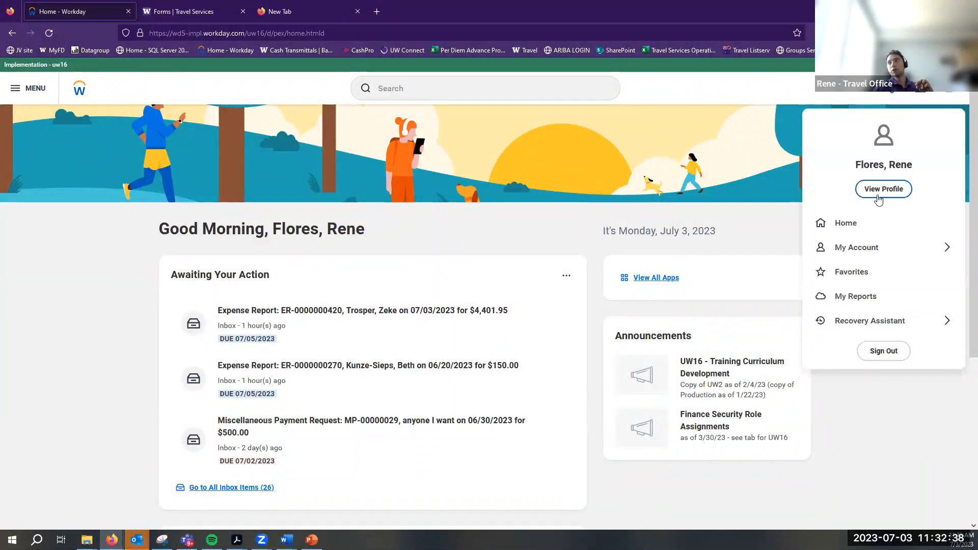
{"action": "left_click", "coordinate": [889, 251]}
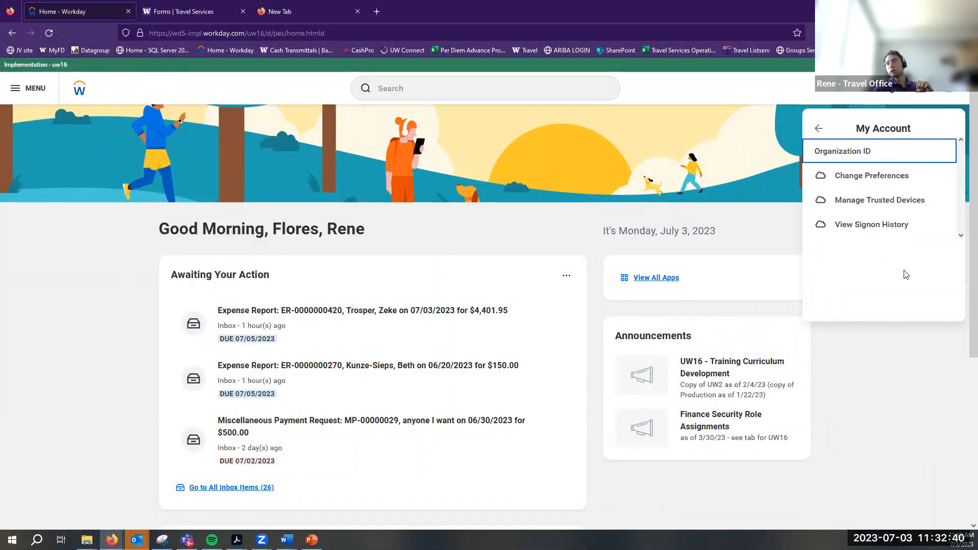
{"action": "left_click", "coordinate": [819, 130]}
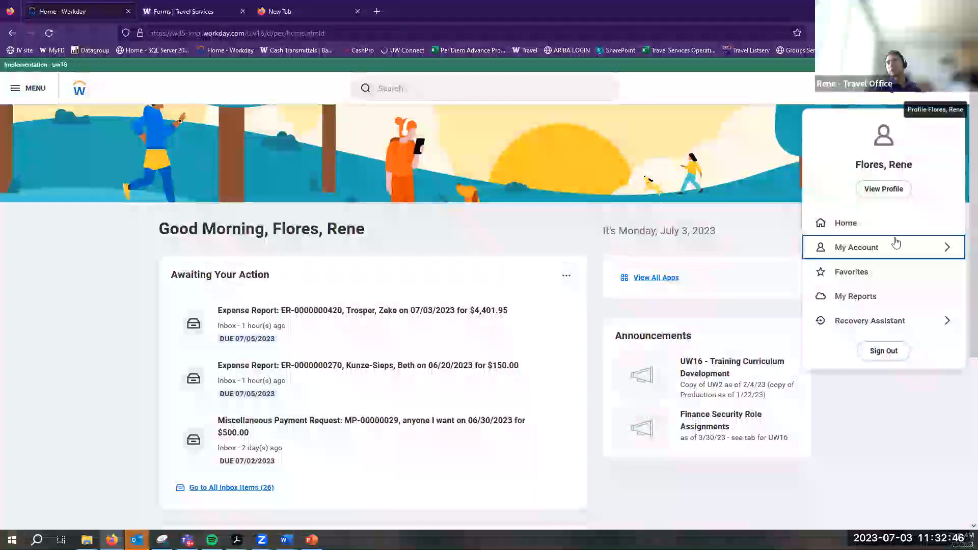
{"action": "left_click", "coordinate": [883, 256]}
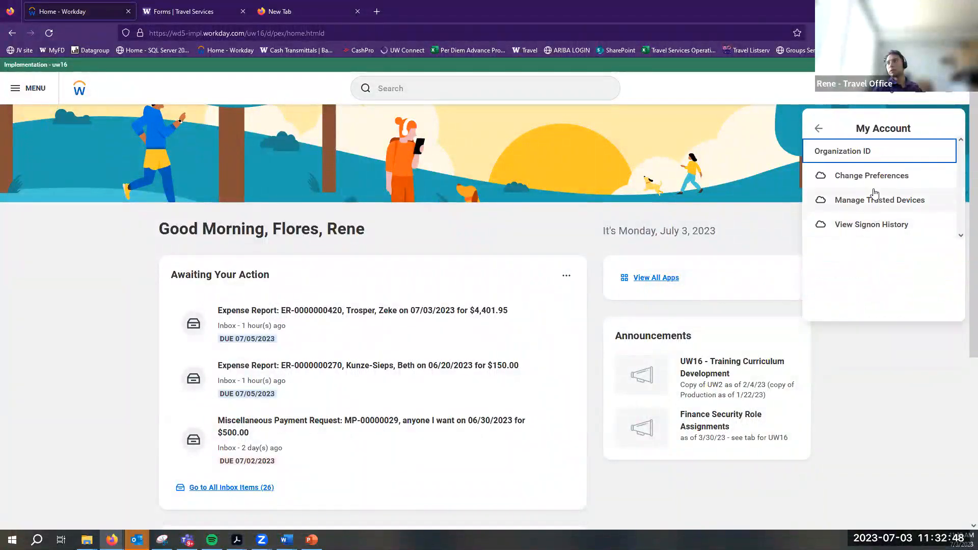
{"action": "left_click", "coordinate": [870, 175]}
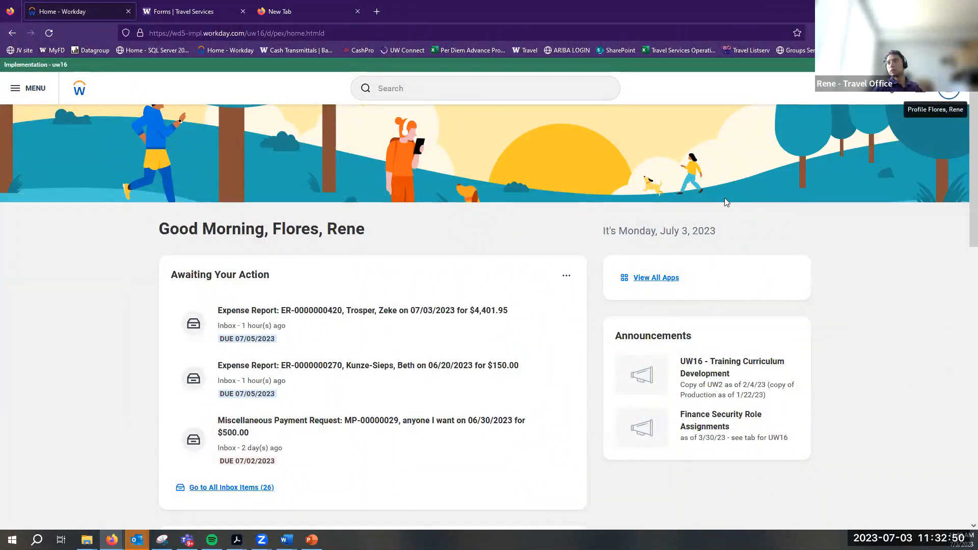
{"action": "scroll", "coordinate": [68, 275], "scroll_direction": "down", "scroll_amount": 5}
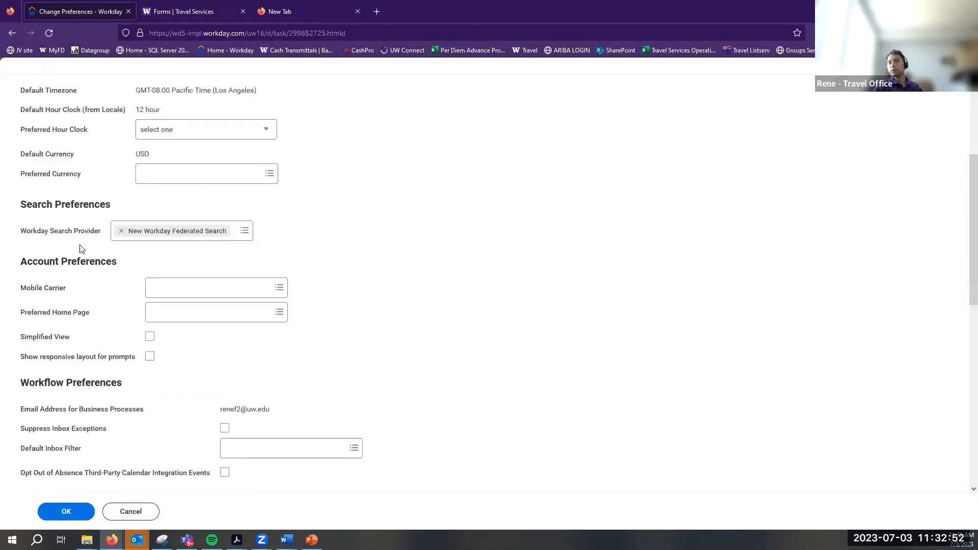
{"action": "scroll", "coordinate": [112, 275], "scroll_direction": "down", "scroll_amount": 5}
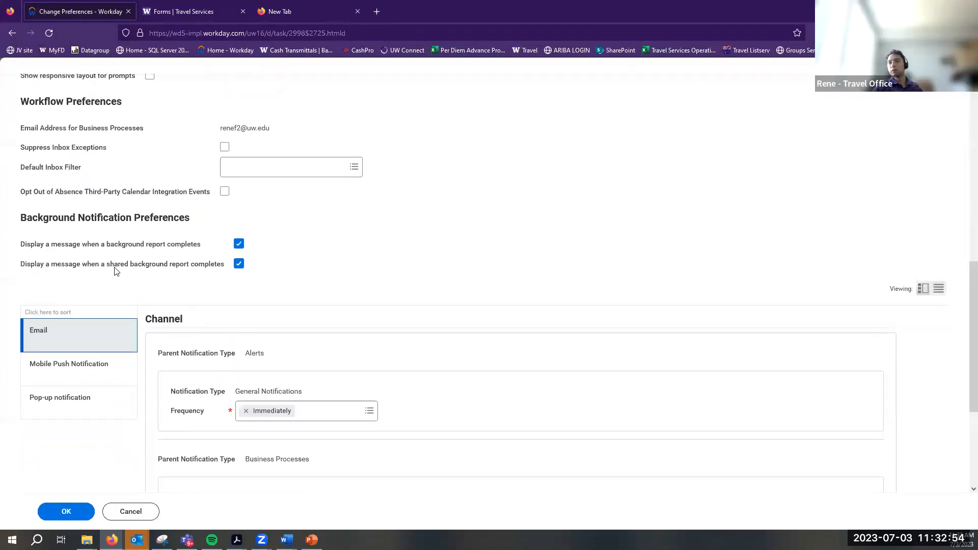
{"action": "scroll", "coordinate": [153, 366], "scroll_direction": "down", "scroll_amount": 5}
{"action": "left_click", "coordinate": [131, 511]}
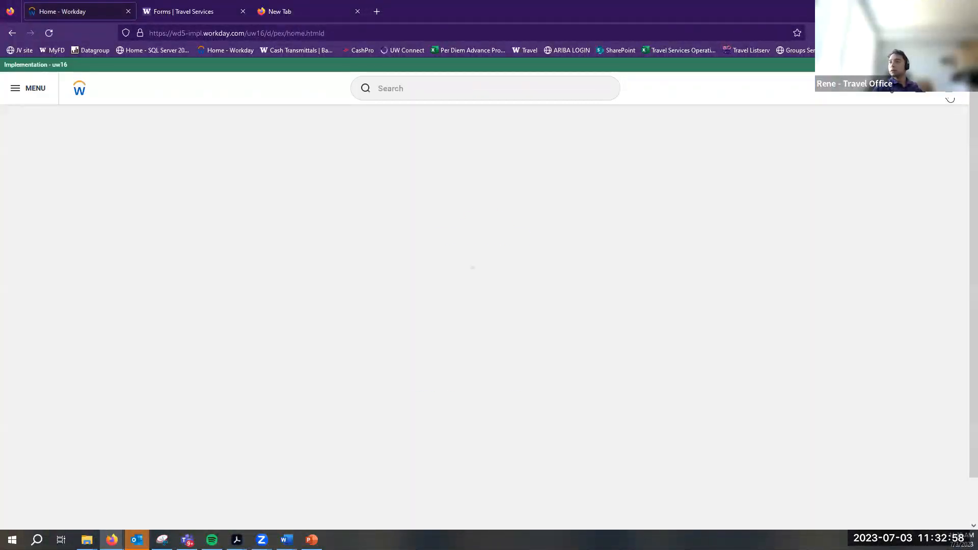
Return to the profile menu, then bring up the apps list and open Expenses
{"action": "left_click", "coordinate": [948, 100]}
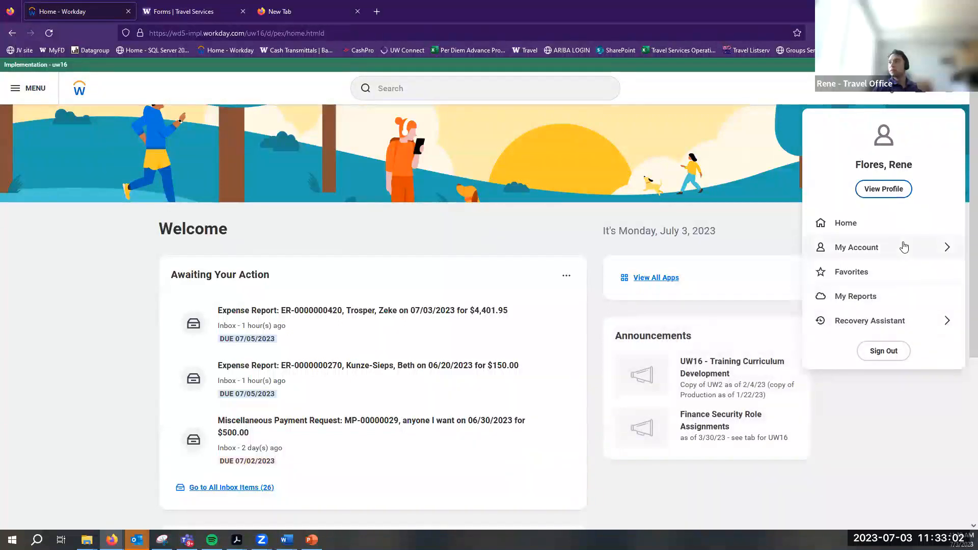
{"action": "left_click", "coordinate": [909, 257]}
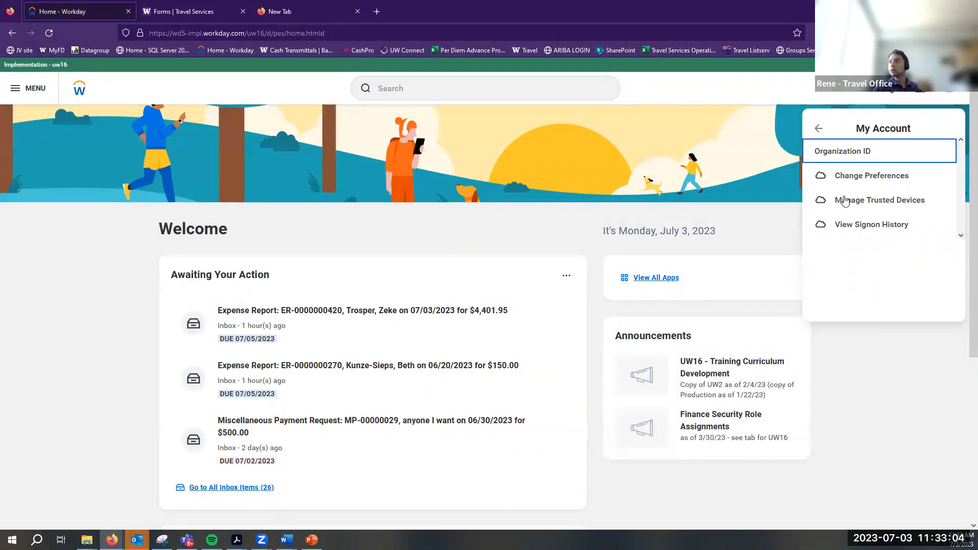
{"action": "left_click", "coordinate": [820, 135]}
{"action": "left_click", "coordinate": [658, 279]}
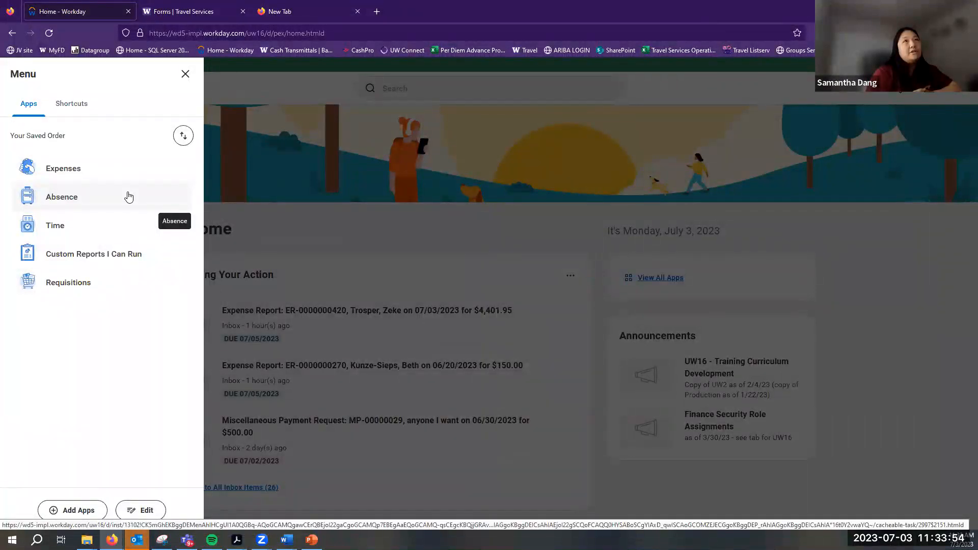
{"action": "left_click", "coordinate": [116, 179]}
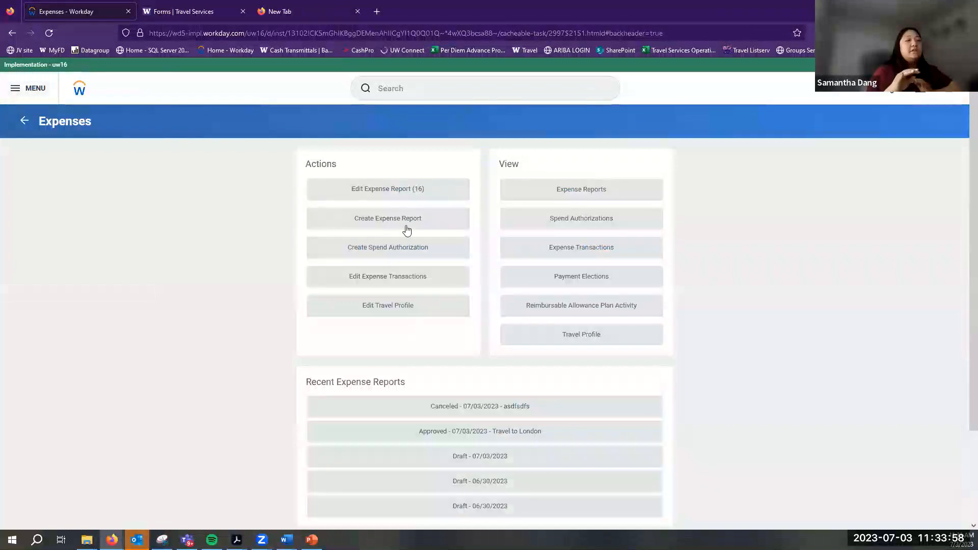
Create an expense report dated 07/03/2023 for Business Travel Reimbursement and view its Header
{"action": "left_click", "coordinate": [407, 228]}
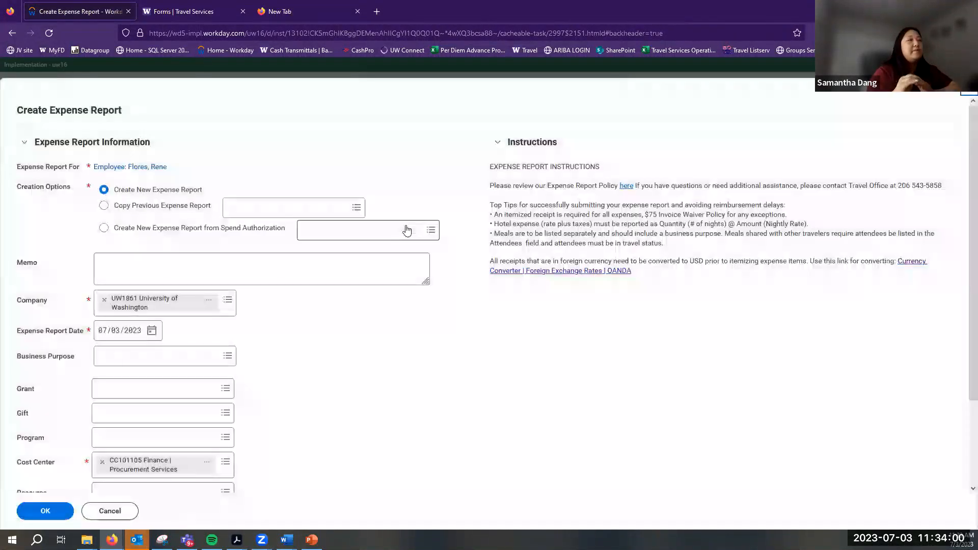
{"action": "left_click", "coordinate": [227, 355]}
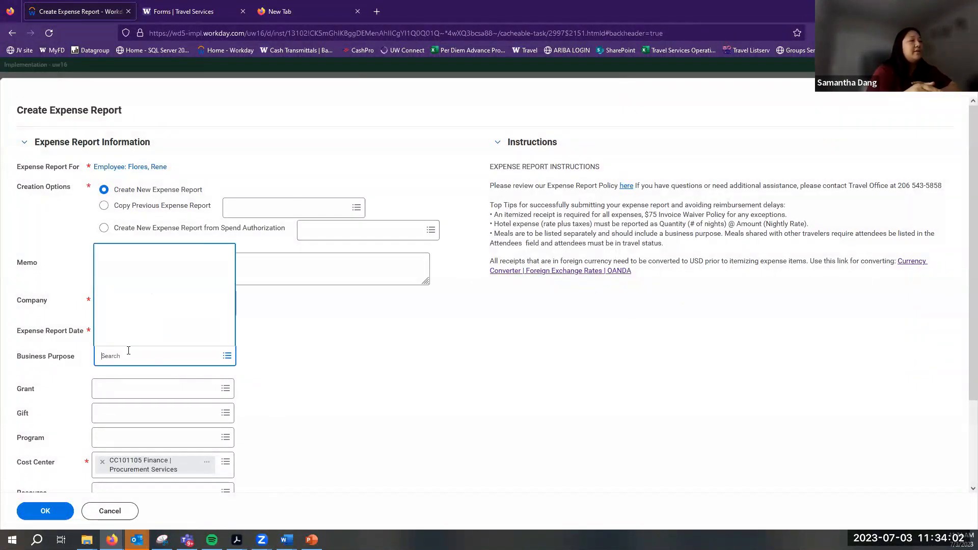
{"action": "left_click", "coordinate": [136, 295]}
{"action": "scroll", "coordinate": [400, 317], "scroll_direction": "down", "scroll_amount": 2}
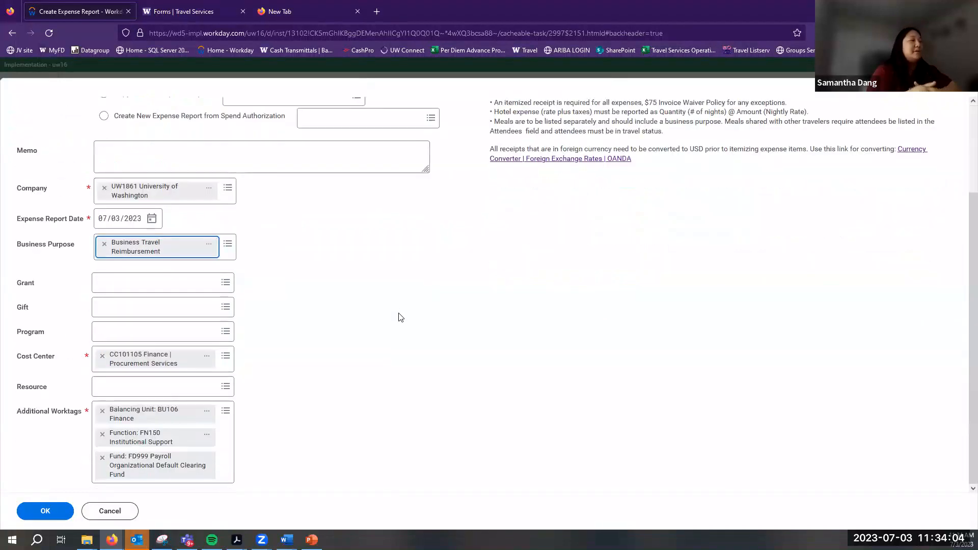
{"action": "scroll", "coordinate": [400, 316], "scroll_direction": "up", "scroll_amount": 2}
{"action": "scroll", "coordinate": [81, 451], "scroll_direction": "down", "scroll_amount": 2}
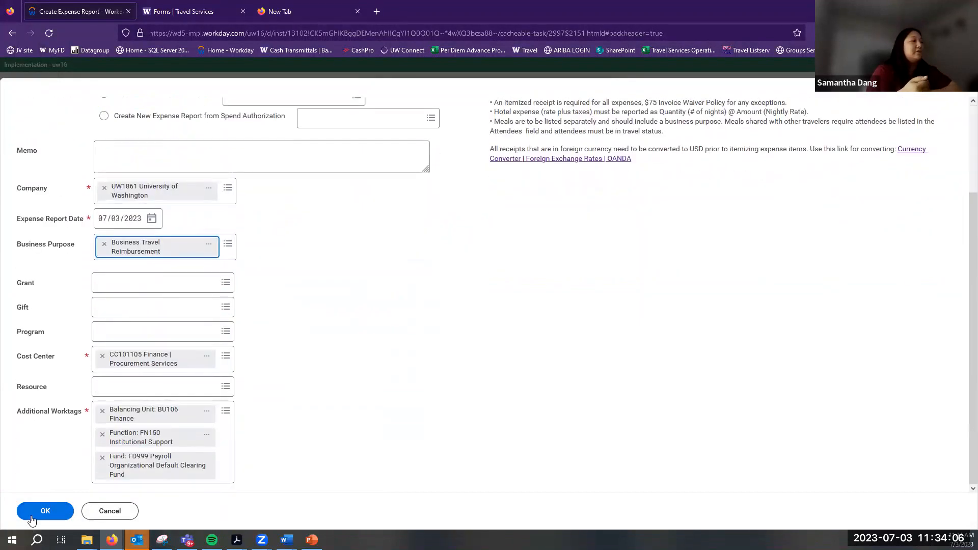
{"action": "key", "text": "Return"}
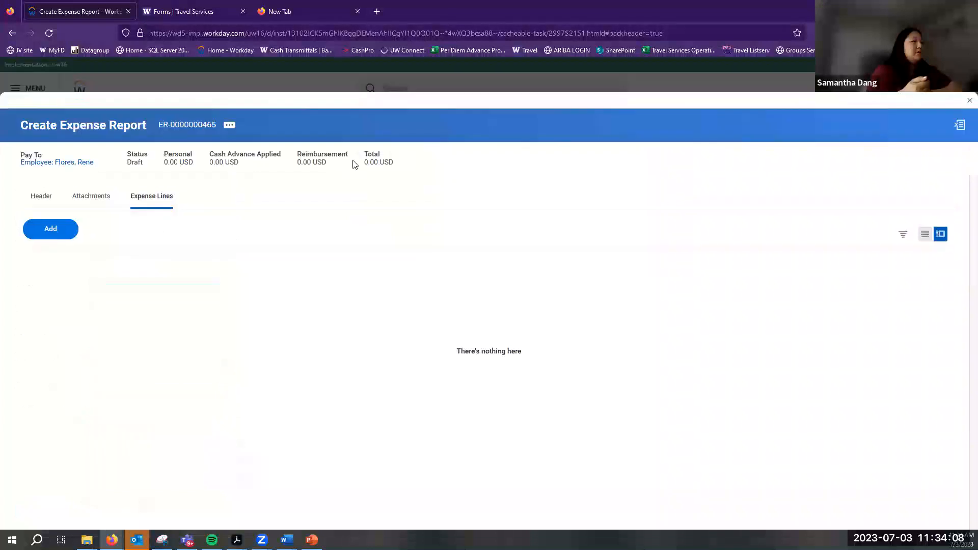
{"action": "left_click", "coordinate": [42, 197]}
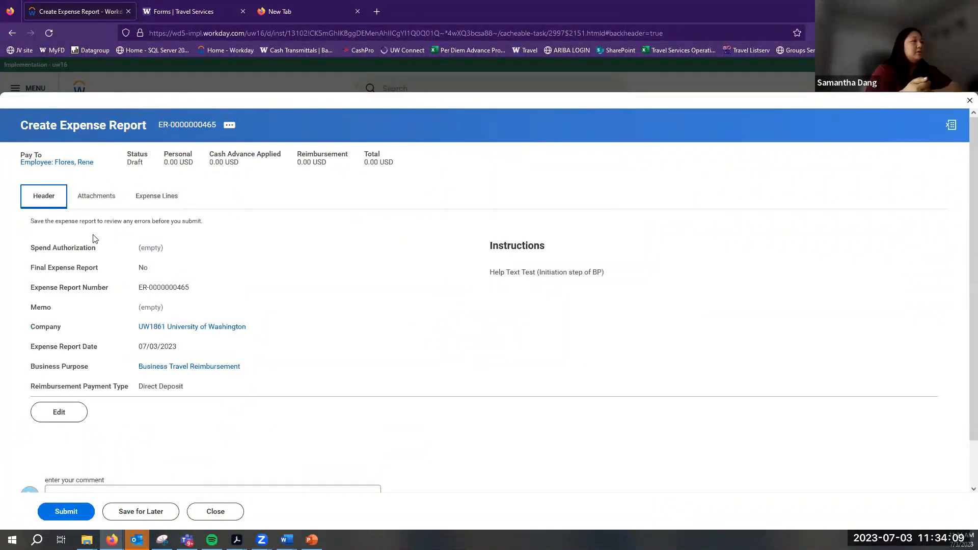
Set the header's reimbursement payment type to Check, then close the draft report
{"action": "left_click", "coordinate": [53, 411]}
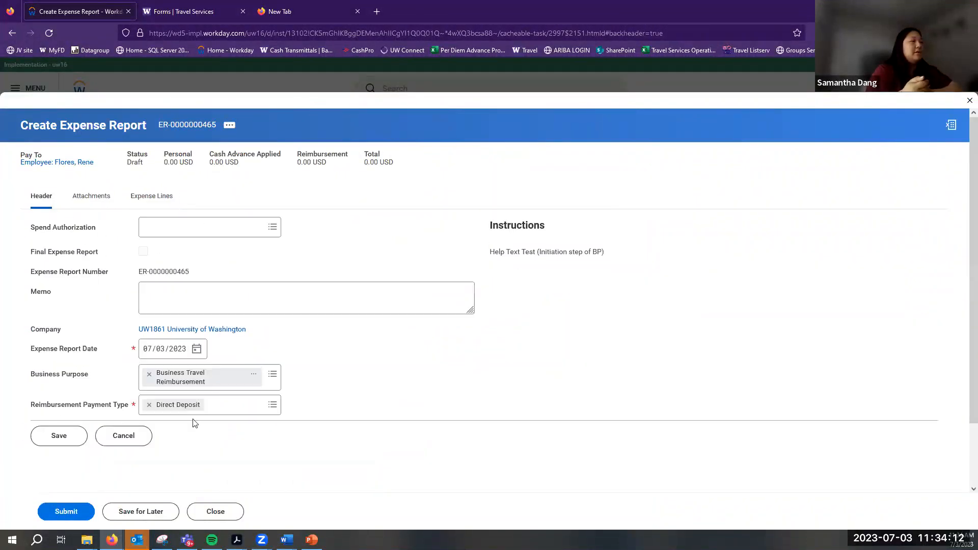
{"action": "left_click", "coordinate": [267, 406]}
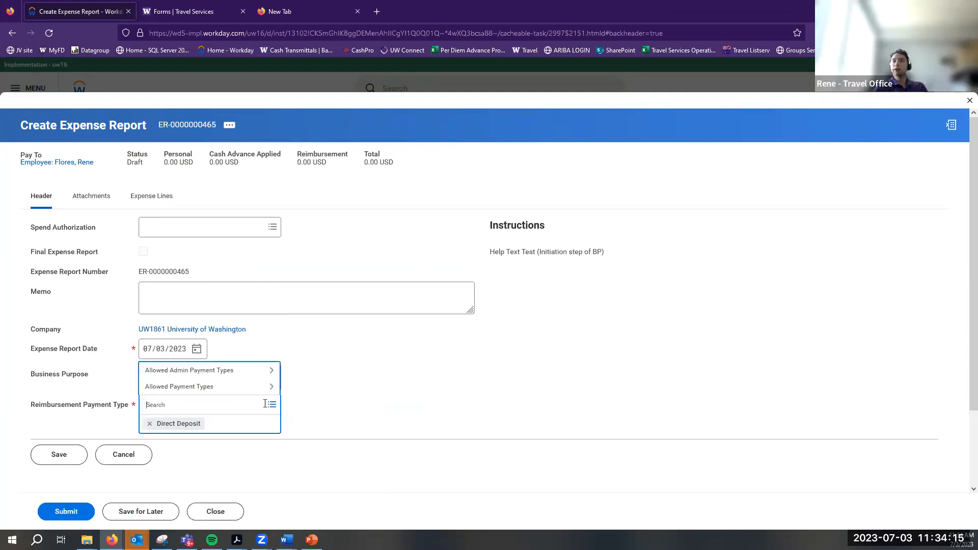
{"action": "left_click", "coordinate": [234, 384]}
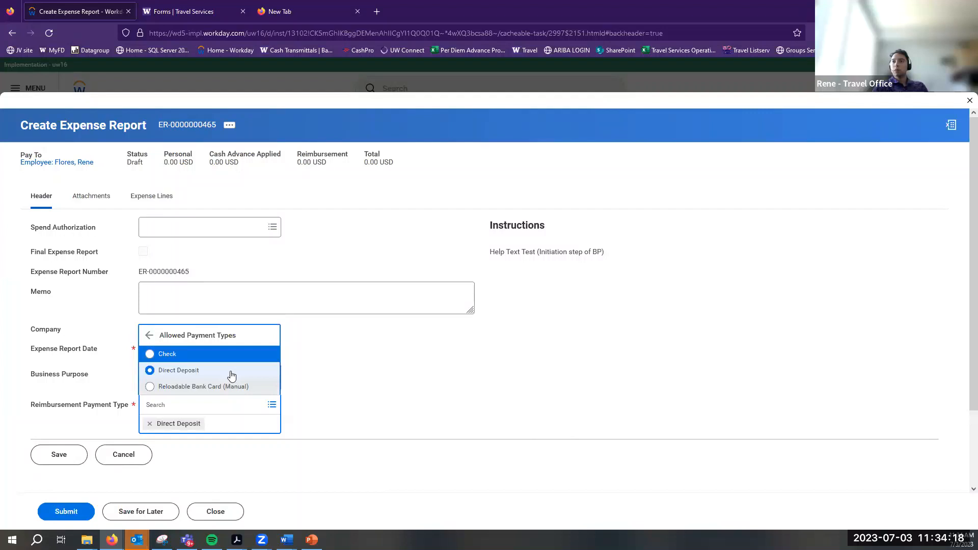
{"action": "left_click", "coordinate": [169, 355]}
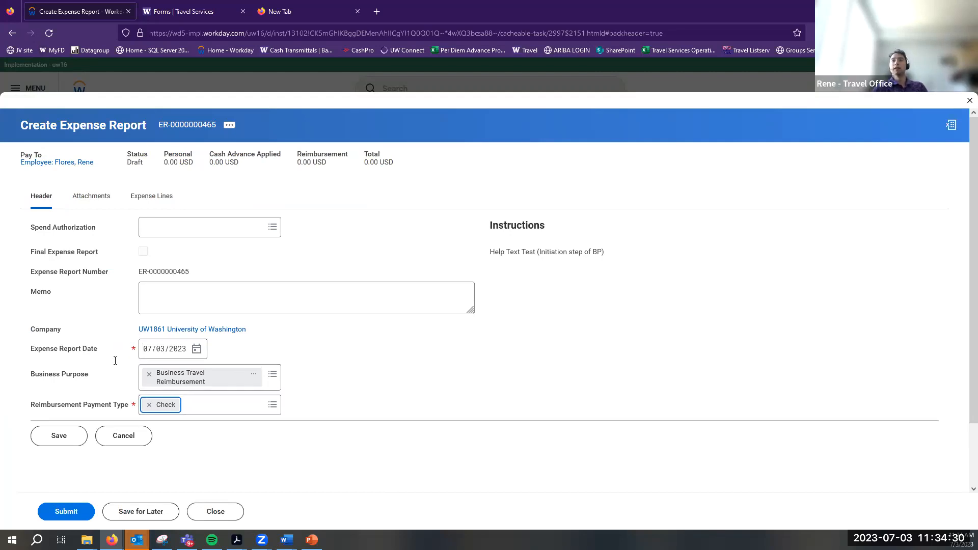
{"action": "left_click", "coordinate": [966, 101]}
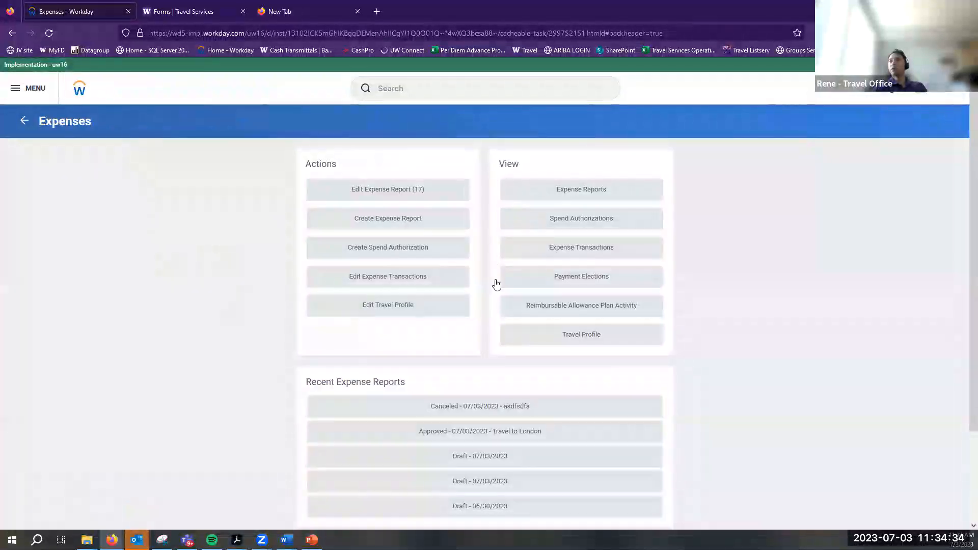
Review the Payment Elections accounts and elections tables, then return home
{"action": "left_click", "coordinate": [953, 92]}
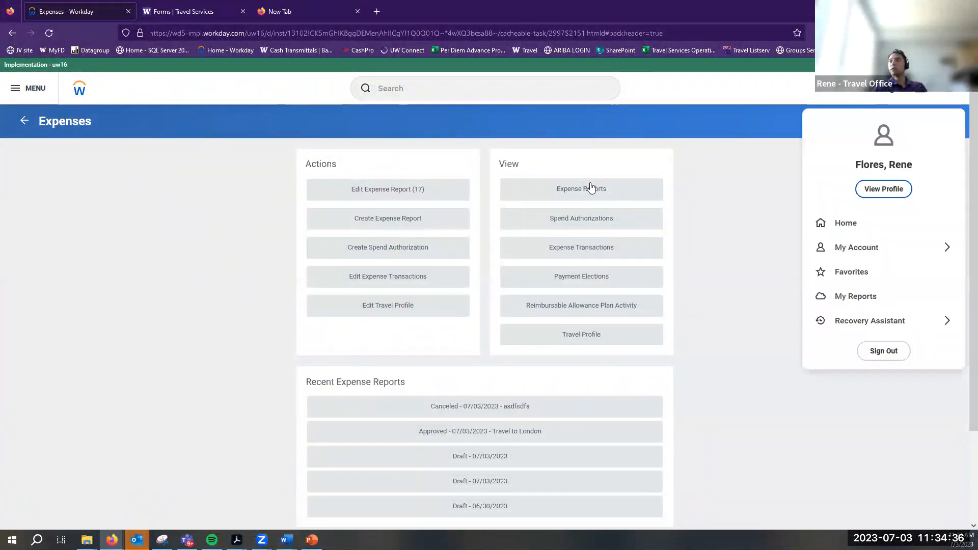
{"action": "left_click", "coordinate": [571, 281]}
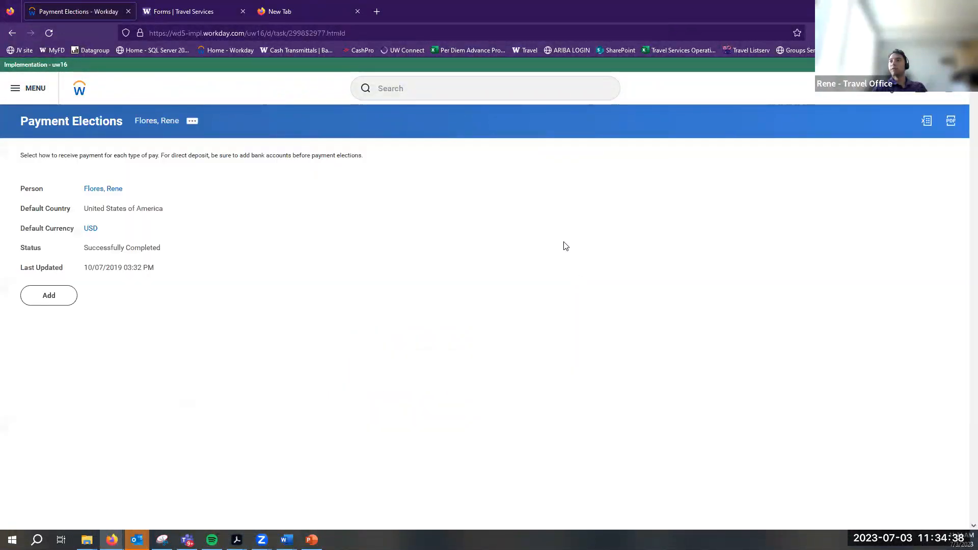
{"action": "scroll", "coordinate": [144, 321], "scroll_direction": "down", "scroll_amount": 1}
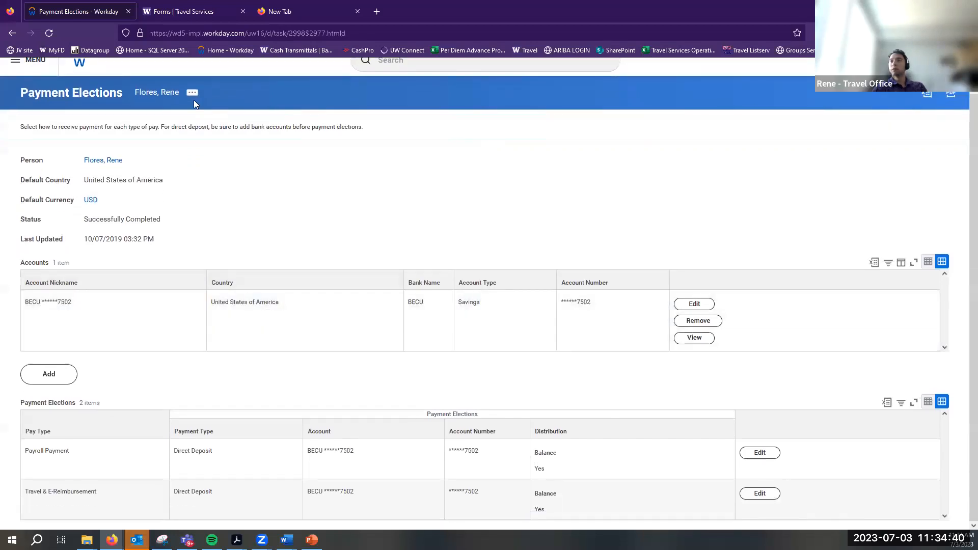
{"action": "left_click", "coordinate": [78, 65]}
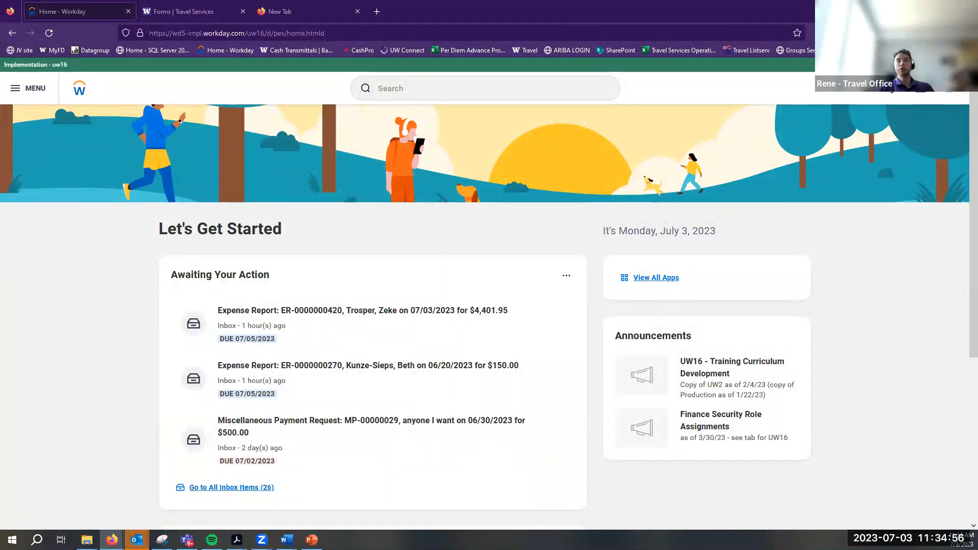
Go to Expenses from the apps menu and start Create Expense Report
{"action": "left_click", "coordinate": [29, 88]}
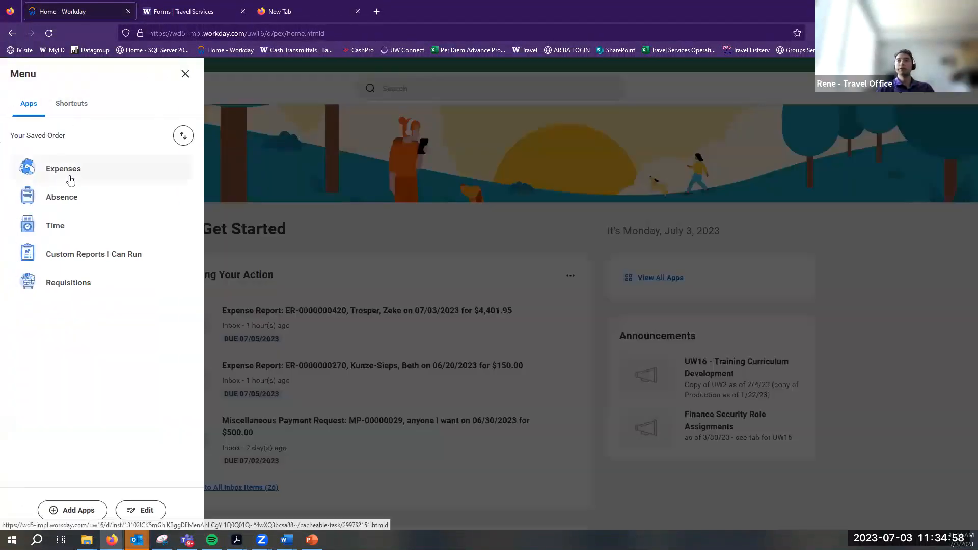
{"action": "left_click", "coordinate": [73, 169]}
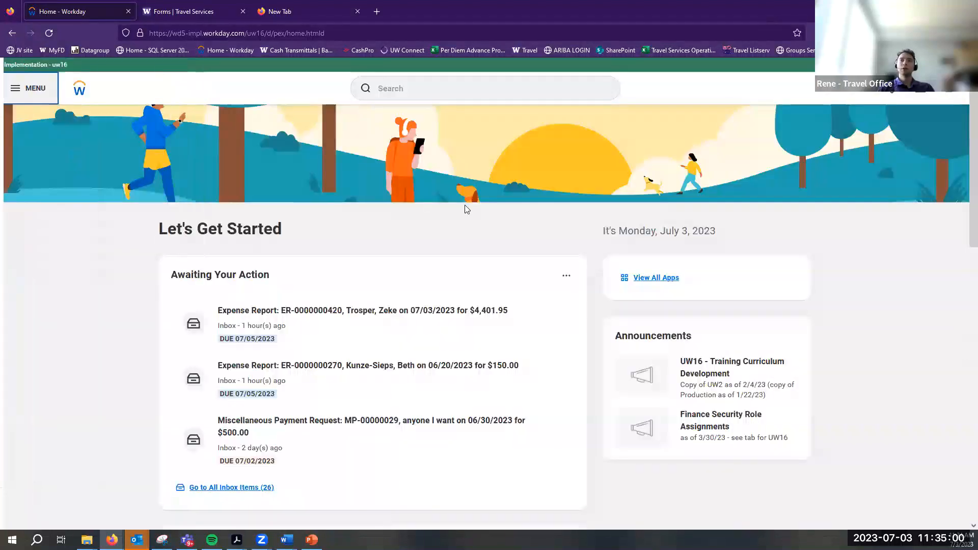
{"action": "left_click", "coordinate": [371, 224]}
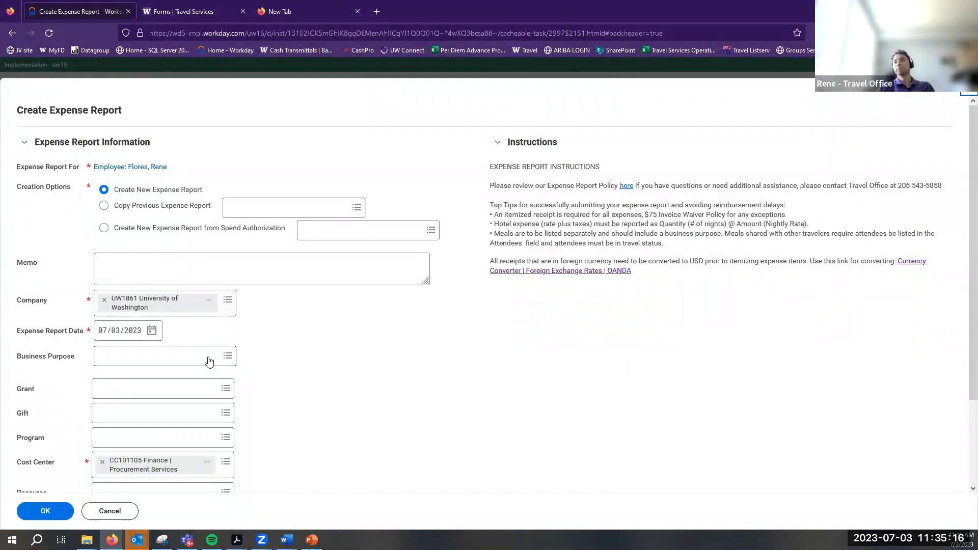
{"action": "left_click", "coordinate": [210, 357]}
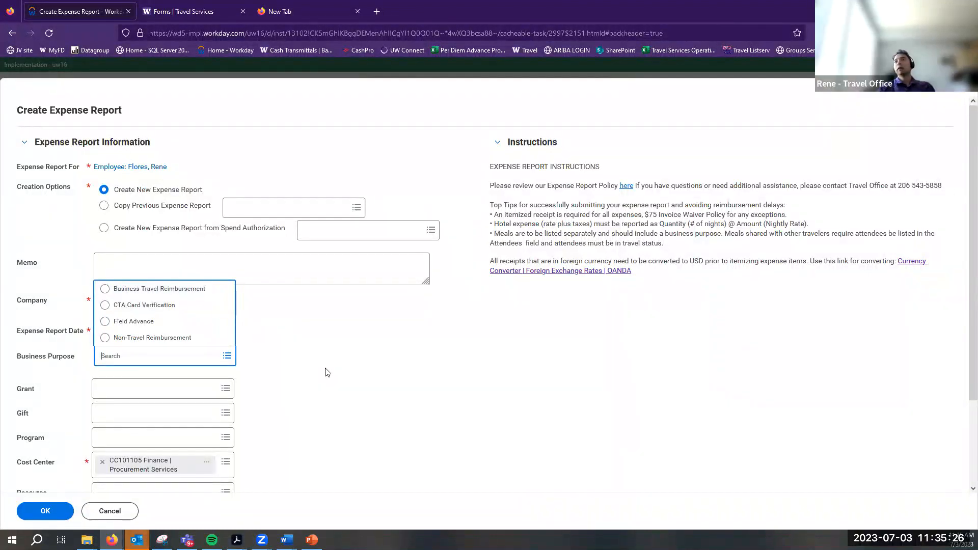
{"action": "left_click", "coordinate": [344, 391]}
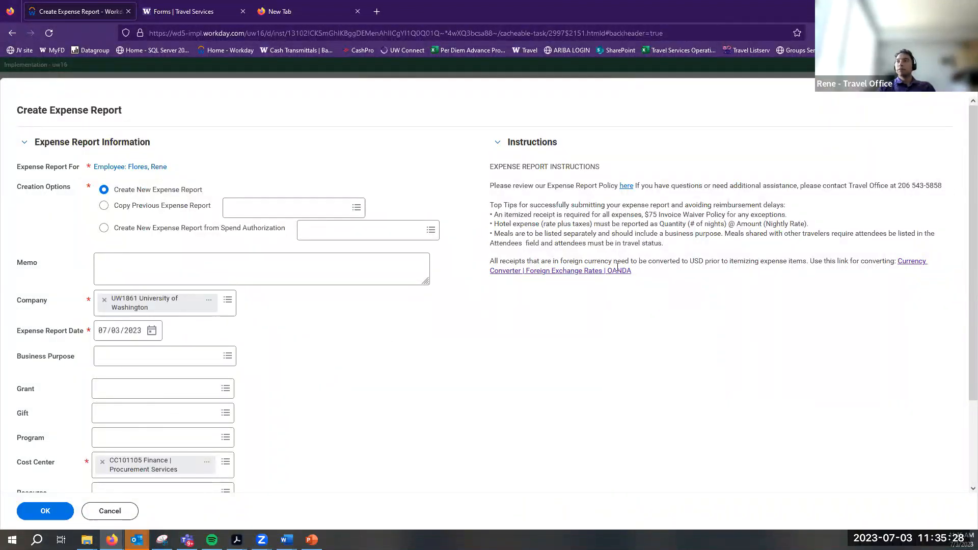
{"action": "left_click", "coordinate": [209, 355]}
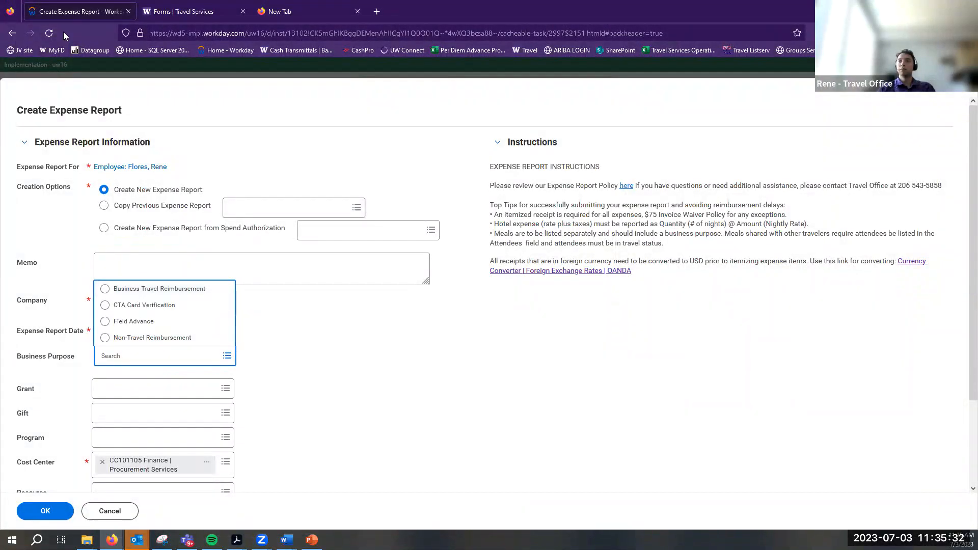
{"action": "left_click", "coordinate": [28, 250]}
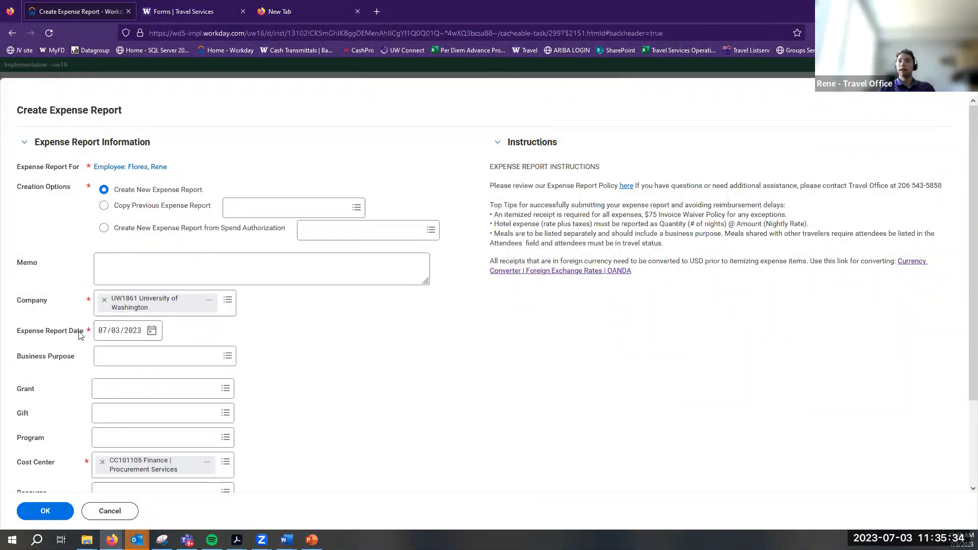
{"action": "left_click", "coordinate": [117, 356]}
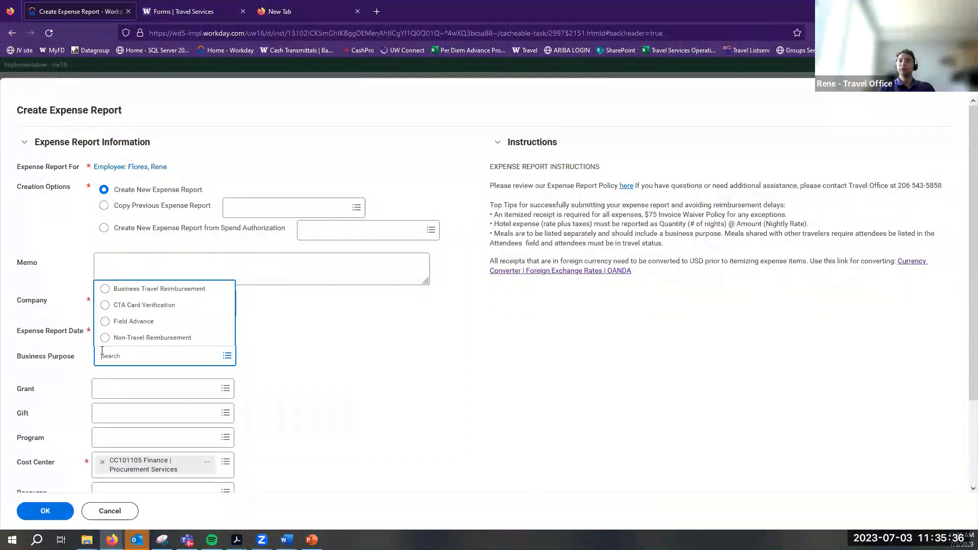
{"action": "left_click", "coordinate": [15, 363]}
{"action": "left_click_drag", "start_coordinate": [23, 365], "coordinate": [221, 346]}
{"action": "left_click", "coordinate": [219, 350]}
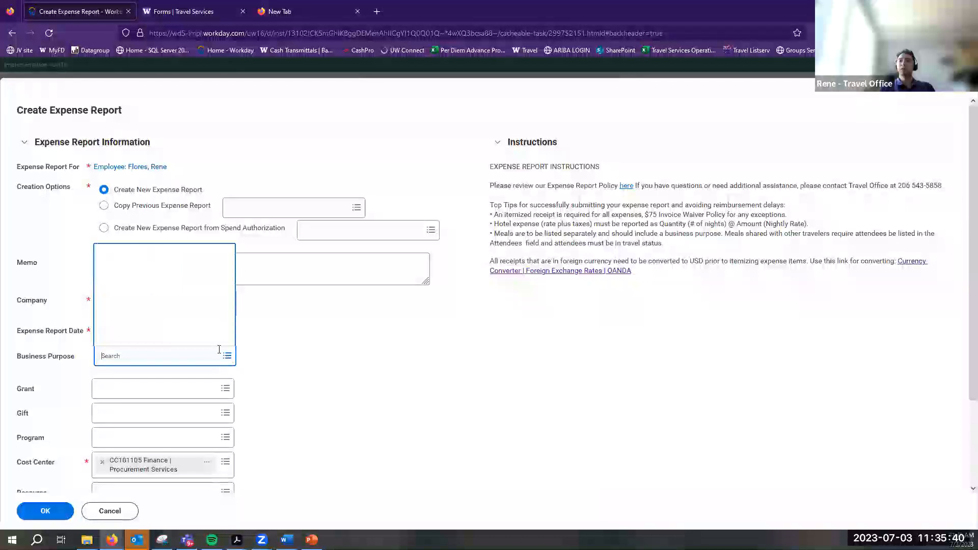
{"action": "left_click", "coordinate": [163, 294]}
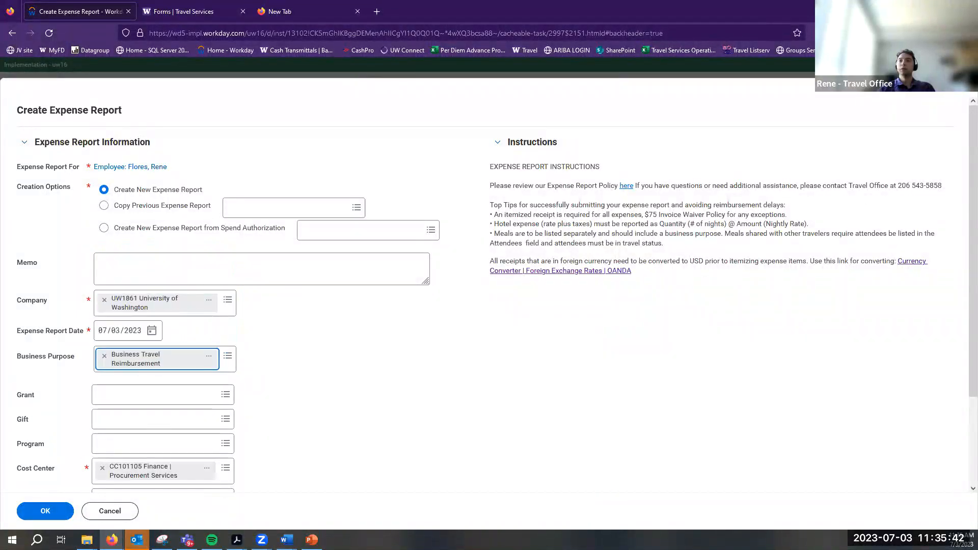
{"action": "left_click", "coordinate": [45, 511]}
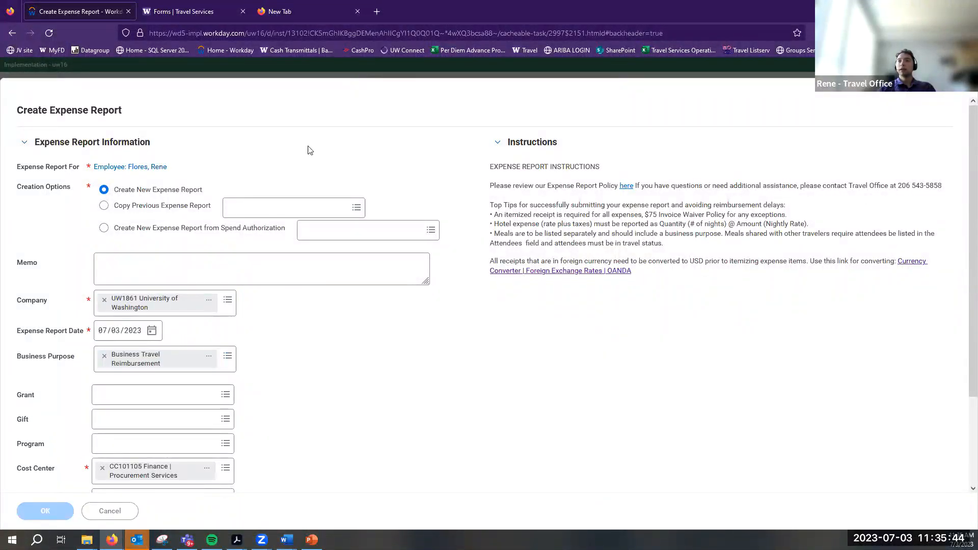
Check the header's business purpose, cancel the edit, and close the draft
{"action": "left_click", "coordinate": [42, 202]}
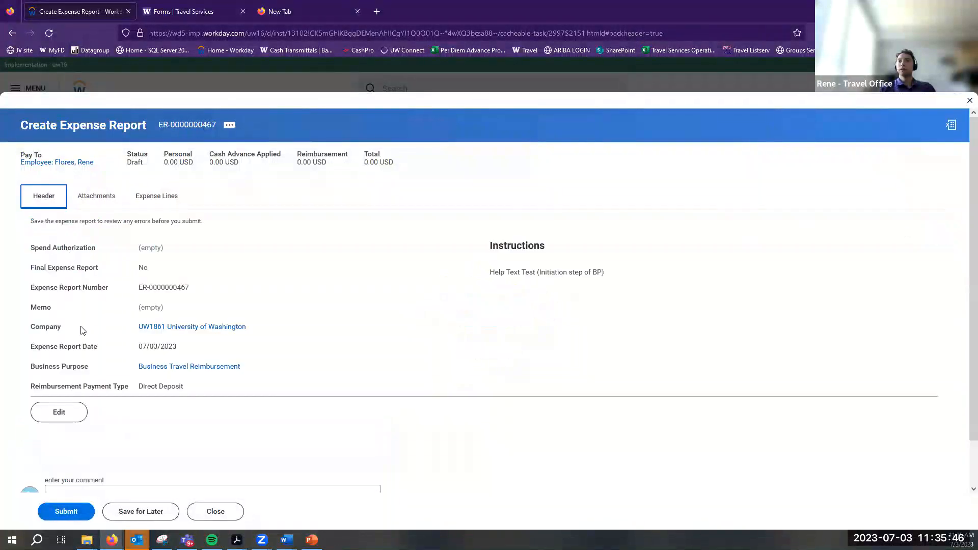
{"action": "left_click", "coordinate": [58, 410]}
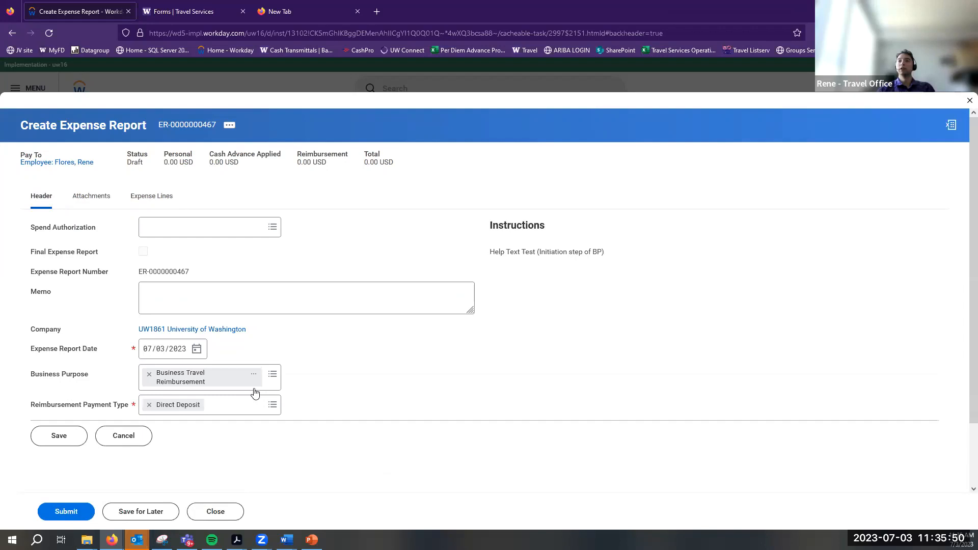
{"action": "left_click", "coordinate": [274, 384]}
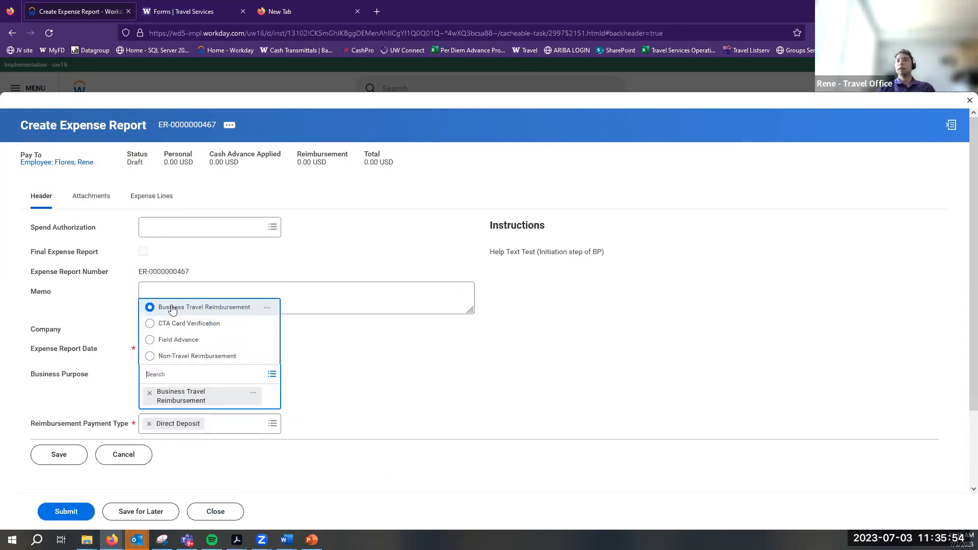
{"action": "left_click", "coordinate": [71, 370]}
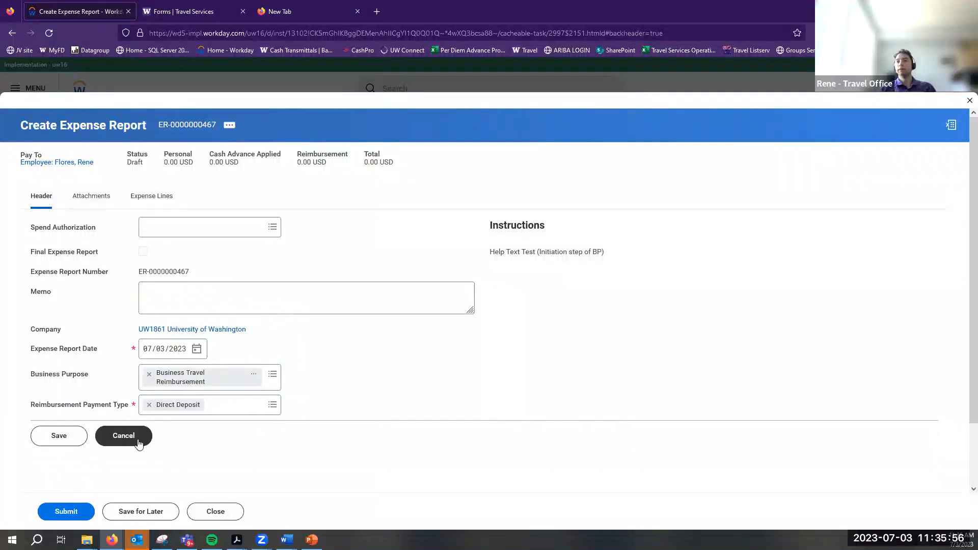
{"action": "left_click", "coordinate": [132, 438]}
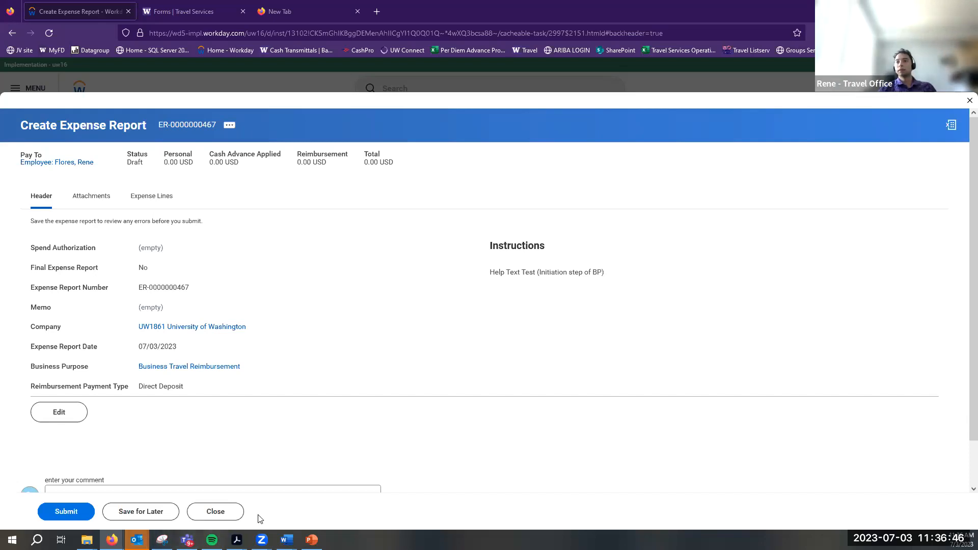
{"action": "left_click", "coordinate": [240, 514]}
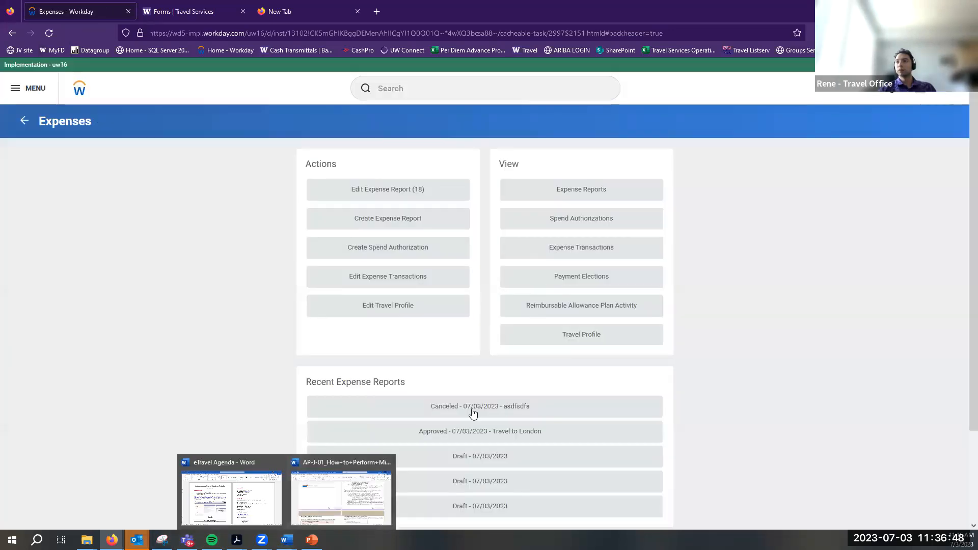
{"action": "left_click", "coordinate": [563, 437]}
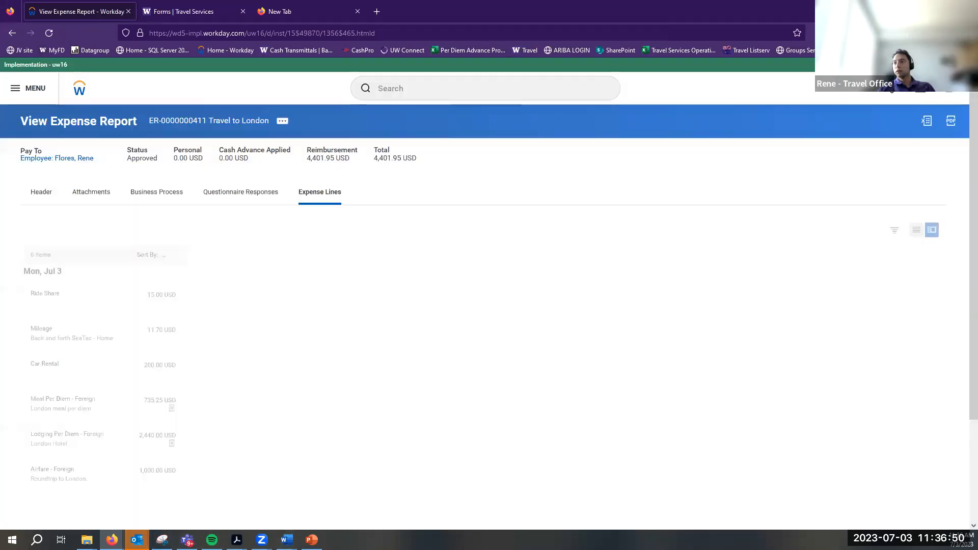
{"action": "left_click", "coordinate": [279, 124]}
{"action": "mouse_move", "coordinate": [363, 163]}
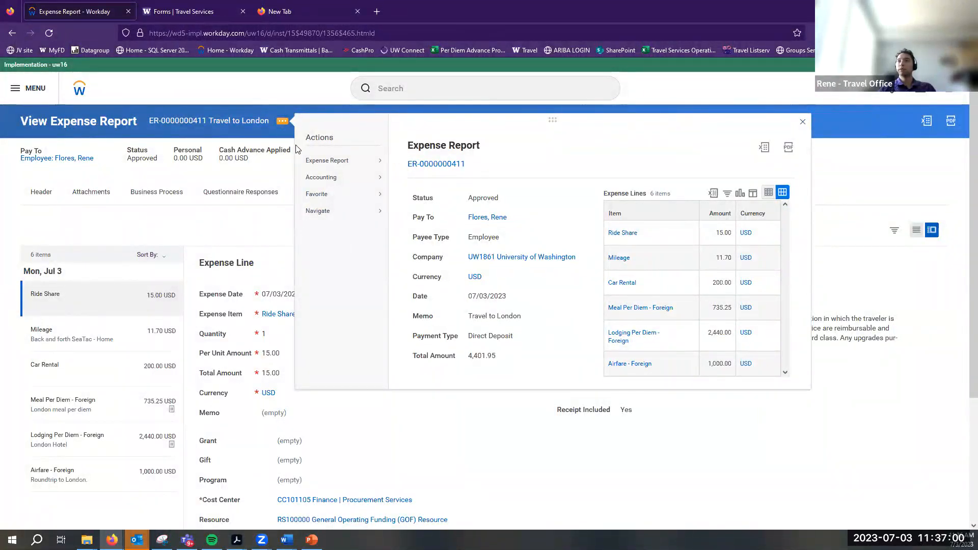
{"action": "mouse_move", "coordinate": [328, 156]}
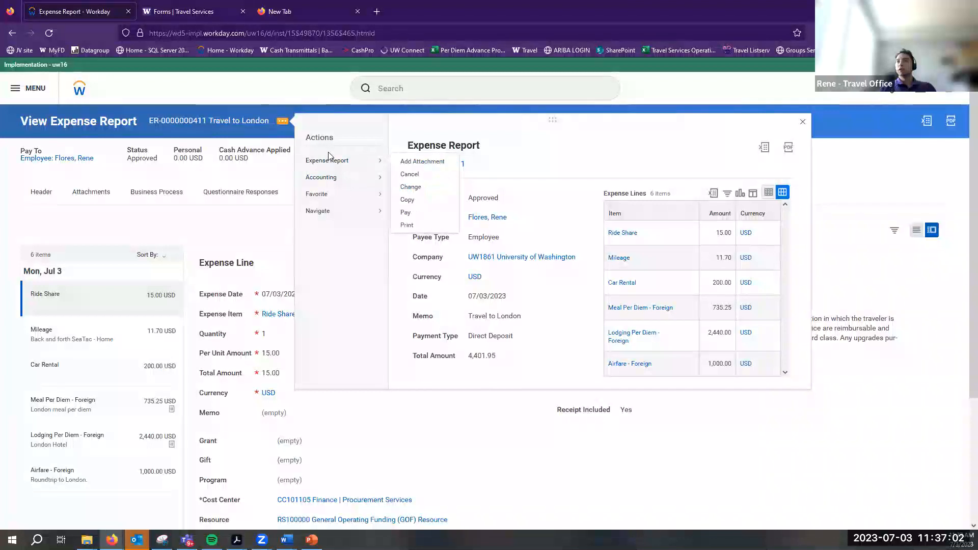
{"action": "left_click", "coordinate": [420, 227]}
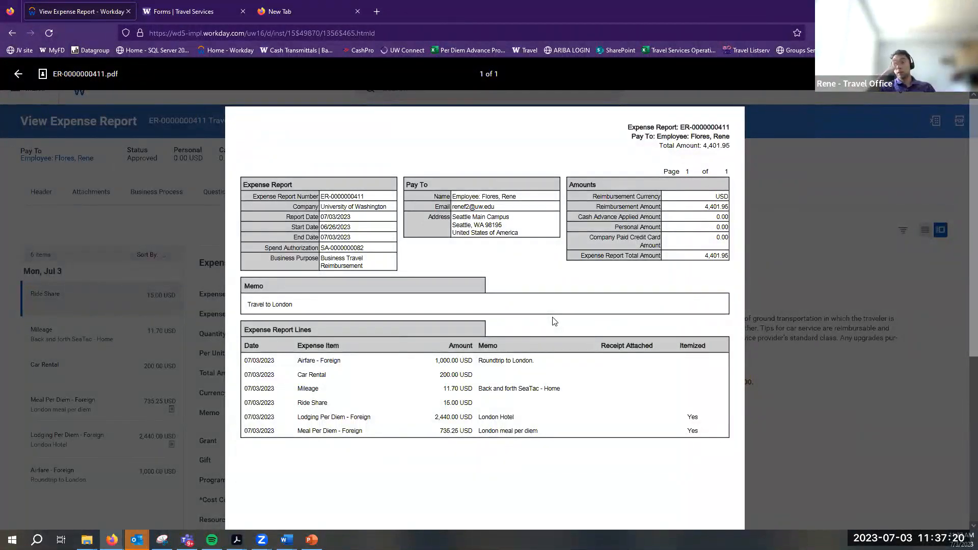
Scroll through the PDF summary, then close it to return to the report
{"action": "scroll", "coordinate": [553, 321], "scroll_direction": "down", "scroll_amount": 5}
{"action": "scroll", "coordinate": [540, 356], "scroll_direction": "up", "scroll_amount": 5}
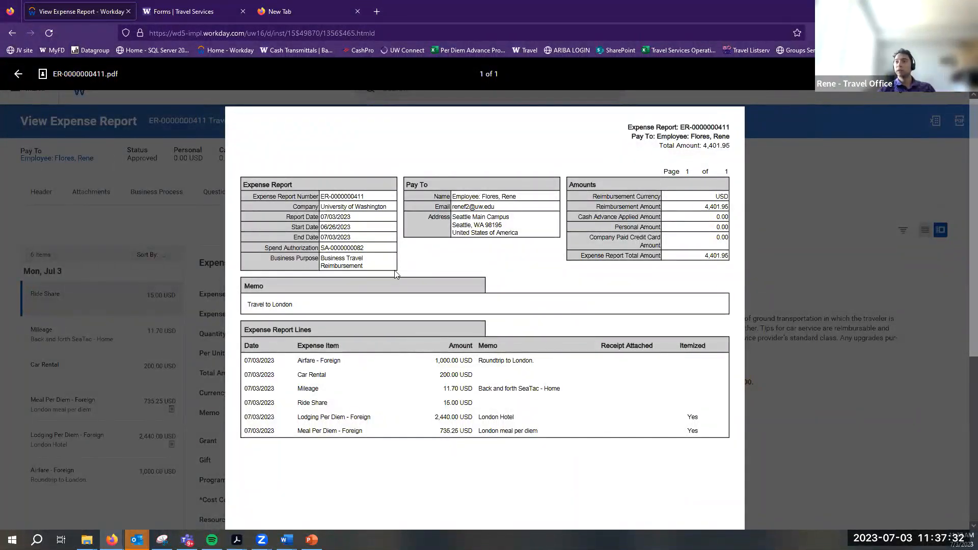
{"action": "scroll", "coordinate": [810, 254], "scroll_direction": "down", "scroll_amount": 5}
{"action": "scroll", "coordinate": [817, 276], "scroll_direction": "up", "scroll_amount": 5}
{"action": "left_click", "coordinate": [18, 74]}
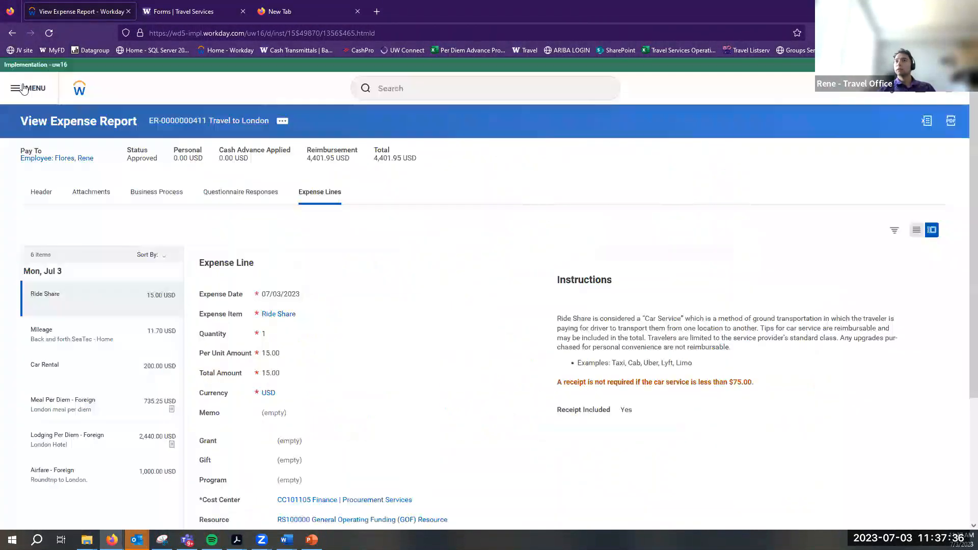
{"action": "right_click", "coordinate": [170, 306]}
{"action": "left_click", "coordinate": [191, 296]}
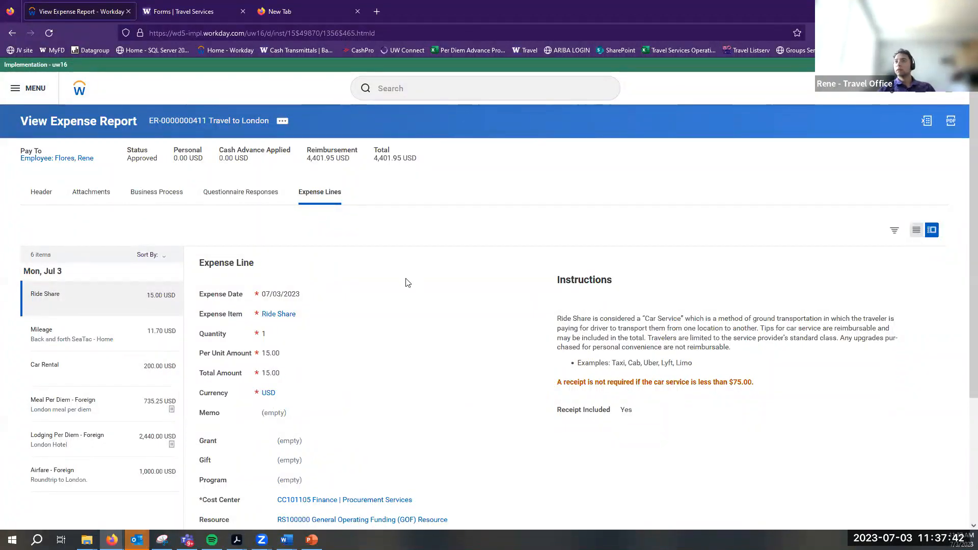
{"action": "scroll", "coordinate": [203, 350], "scroll_direction": "down", "scroll_amount": 3}
{"action": "scroll", "coordinate": [83, 279], "scroll_direction": "up", "scroll_amount": 3}
{"action": "left_click", "coordinate": [63, 462]}
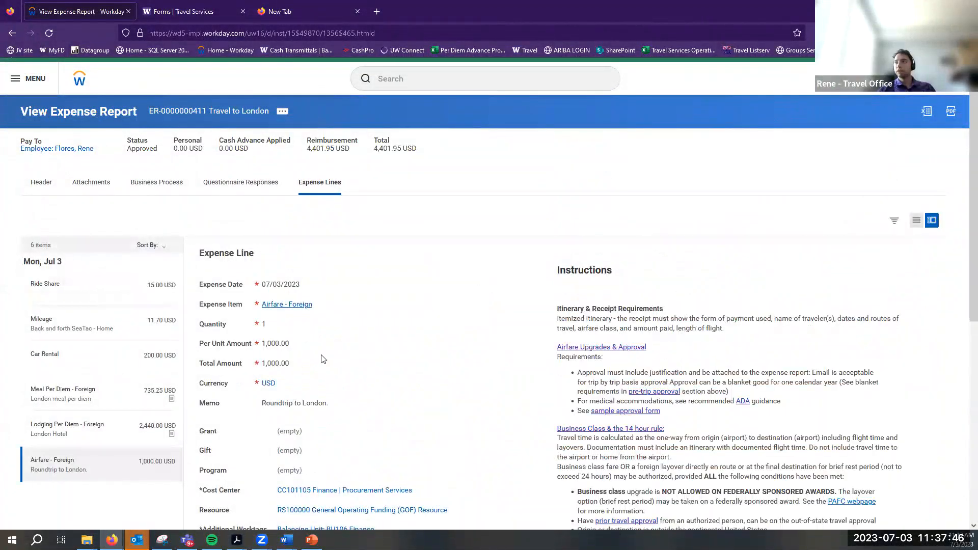
{"action": "left_click", "coordinate": [894, 220]}
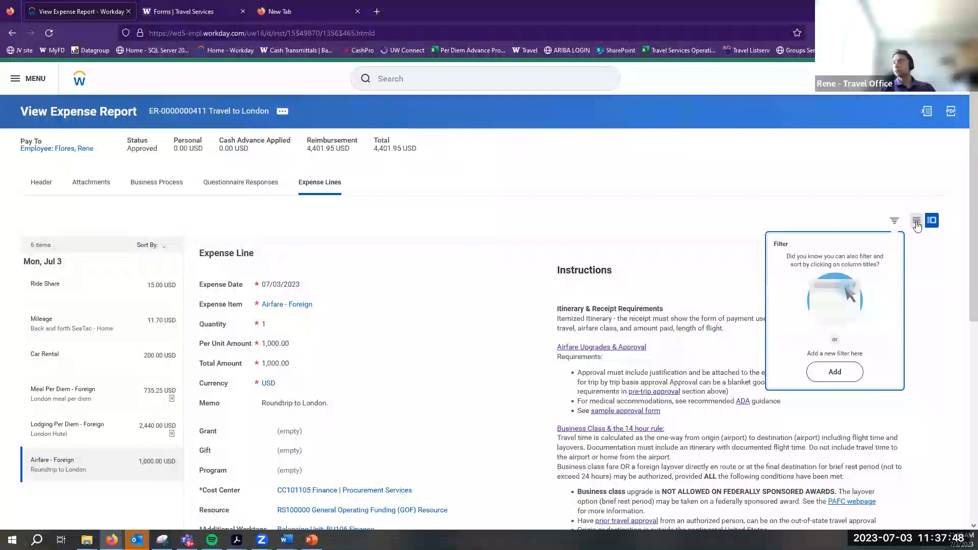
{"action": "left_click", "coordinate": [916, 220]}
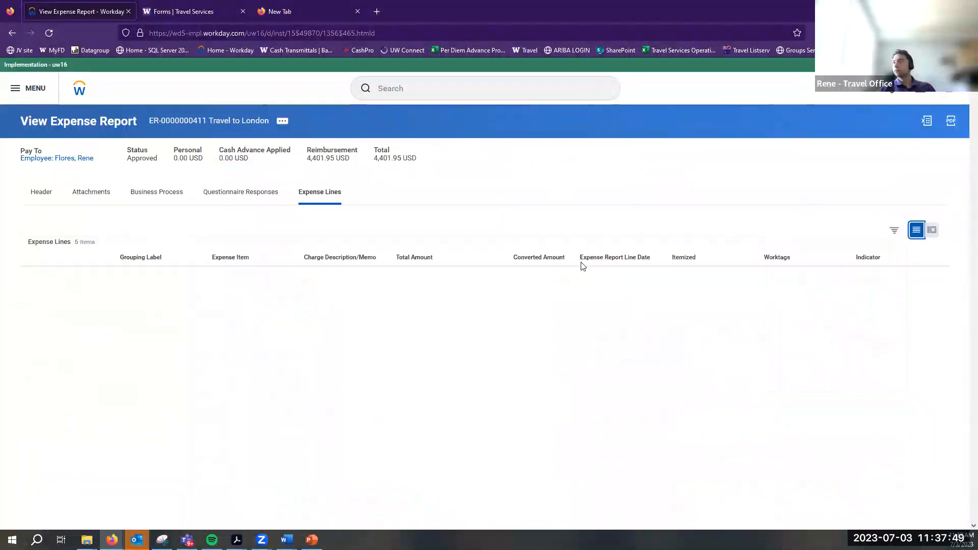
{"action": "left_click", "coordinate": [932, 230]}
{"action": "scroll", "coordinate": [351, 331], "scroll_direction": "down", "scroll_amount": 5}
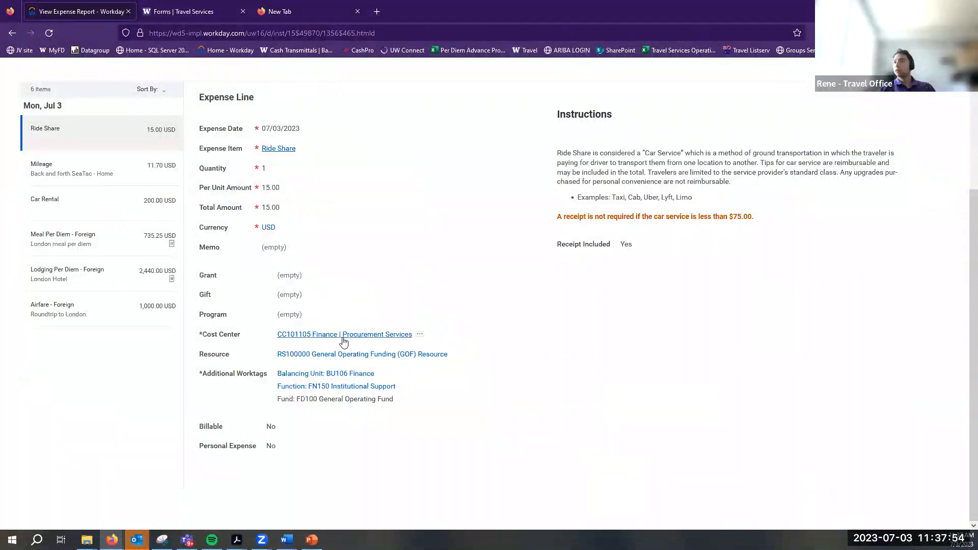
{"action": "scroll", "coordinate": [344, 341], "scroll_direction": "up", "scroll_amount": 4}
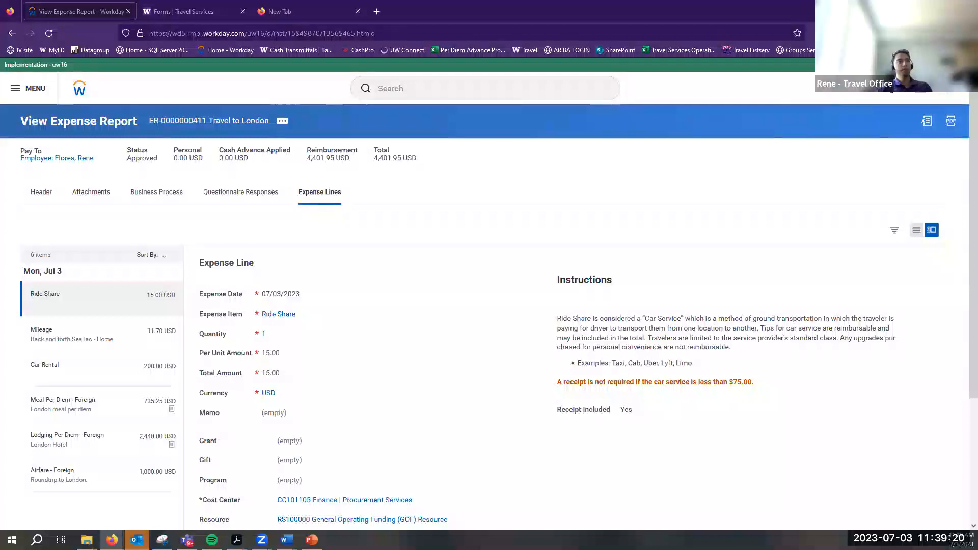
Open View Profile from the avatar menu to see the worker's job details
{"action": "left_click", "coordinate": [473, 91]}
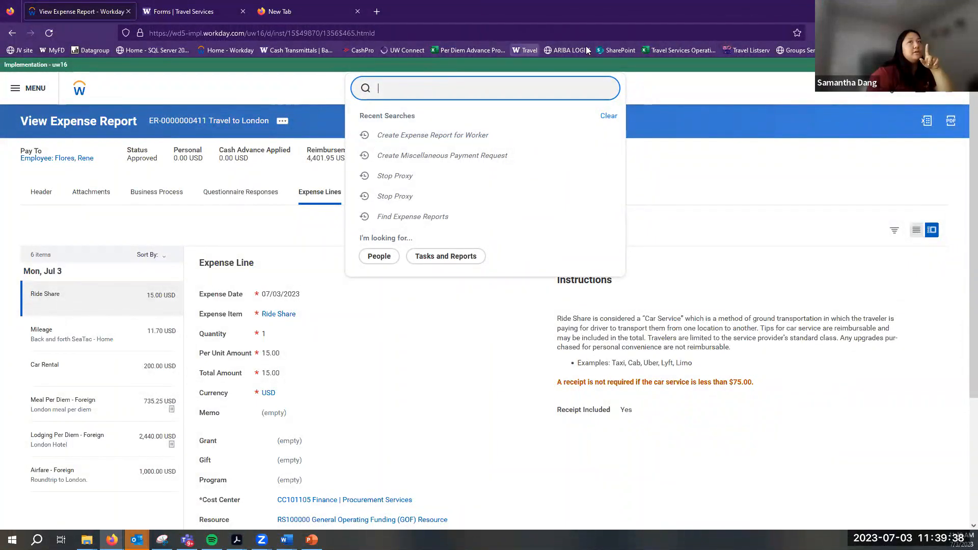
{"action": "left_click", "coordinate": [957, 94]}
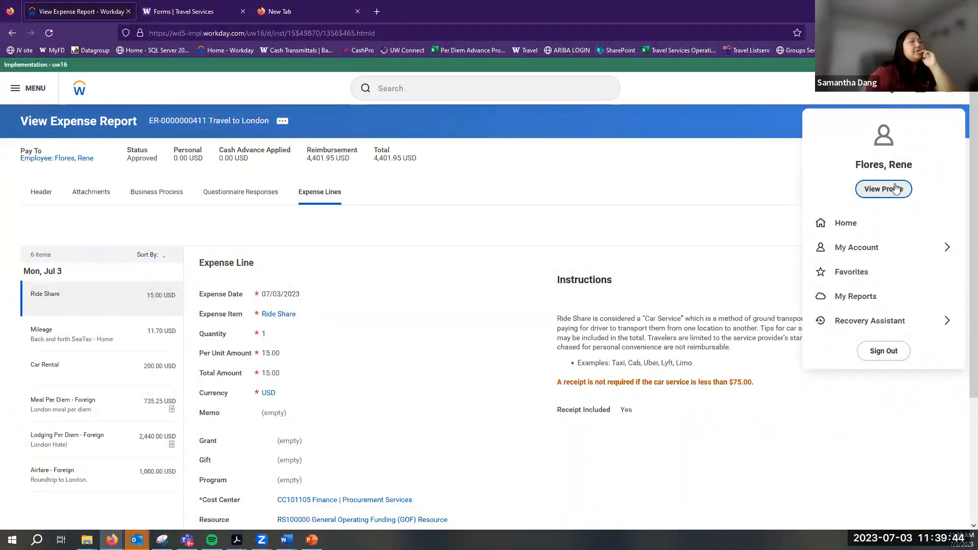
{"action": "left_click", "coordinate": [948, 89]}
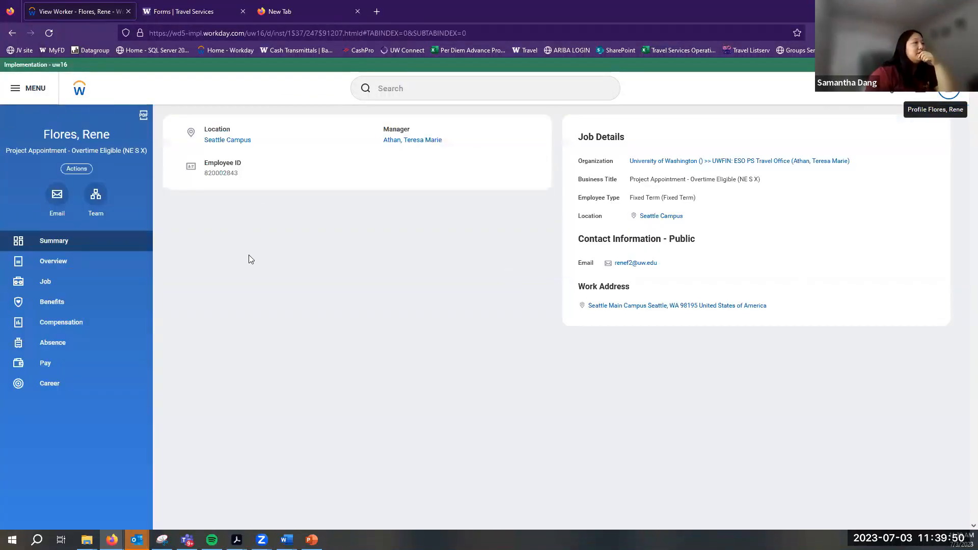
Run View Role Assignments for Worker Position for position PN-0221471
{"action": "left_click", "coordinate": [74, 169]}
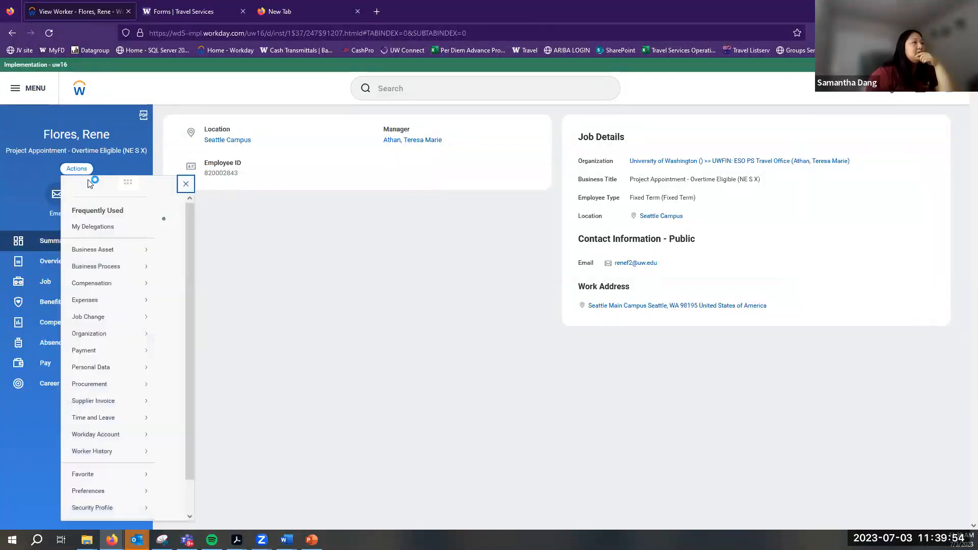
{"action": "mouse_move", "coordinate": [115, 266]}
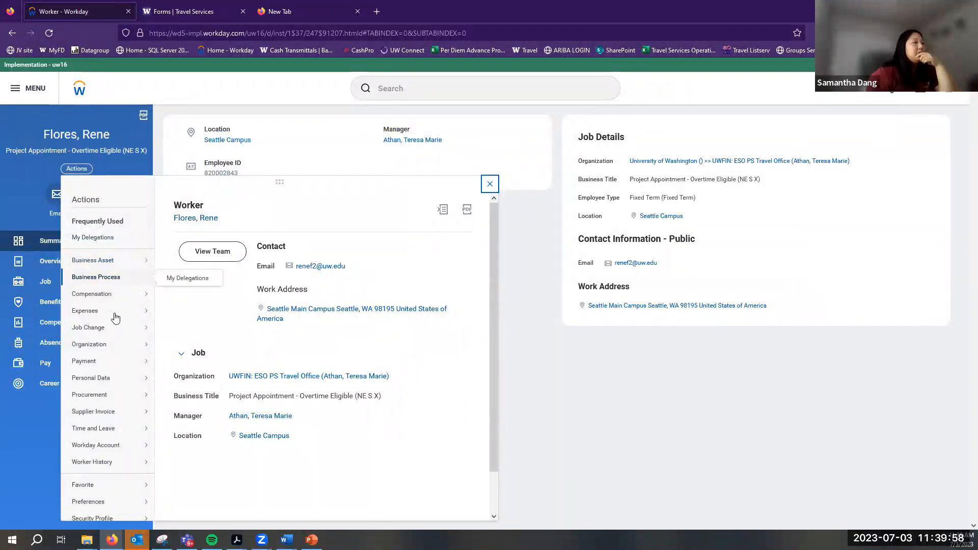
{"action": "mouse_move", "coordinate": [110, 449]}
{"action": "scroll", "coordinate": [111, 458], "scroll_direction": "down", "scroll_amount": 1}
{"action": "mouse_move", "coordinate": [112, 474]}
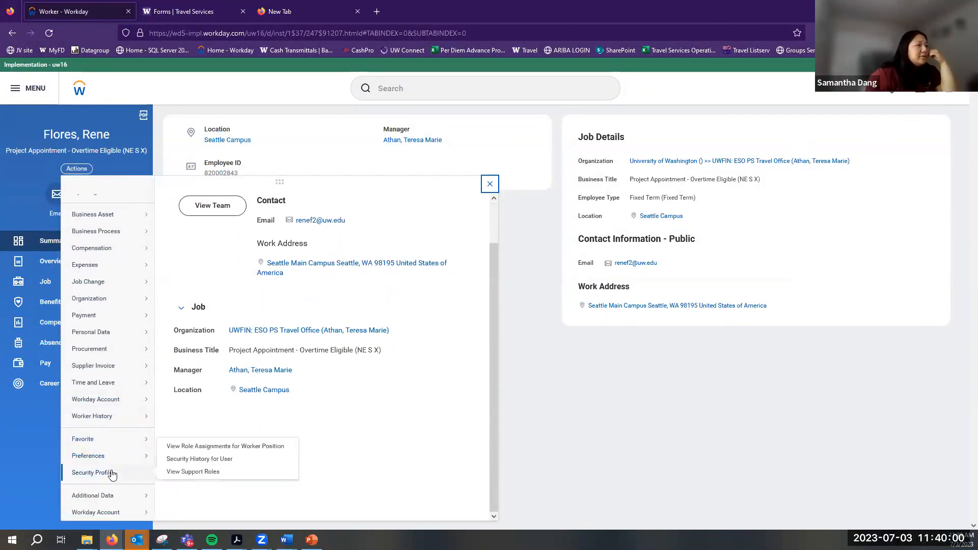
{"action": "left_click", "coordinate": [212, 447]}
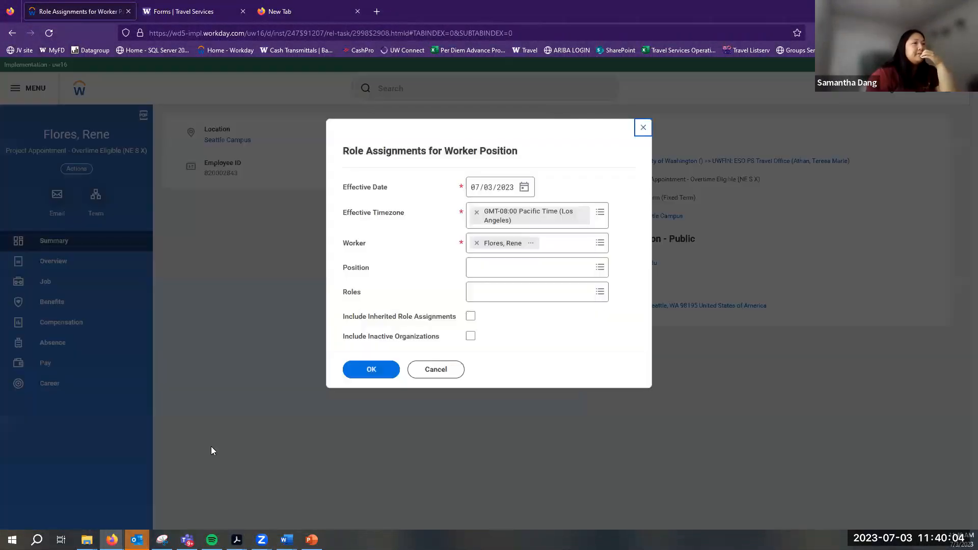
{"action": "left_click", "coordinate": [600, 267]}
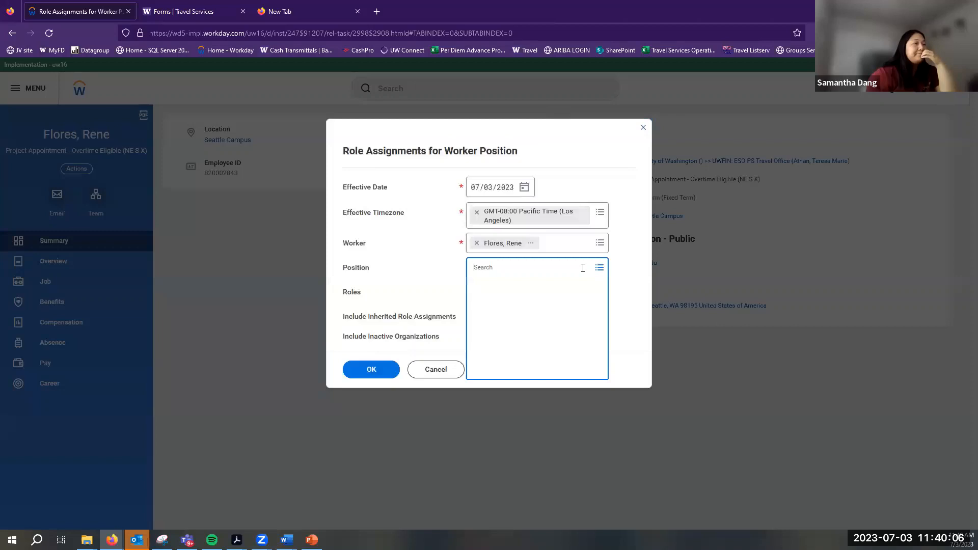
{"action": "left_click", "coordinate": [550, 291]}
{"action": "left_click", "coordinate": [438, 328]}
{"action": "triple_click", "coordinate": [438, 332]}
{"action": "left_click", "coordinate": [381, 383]}
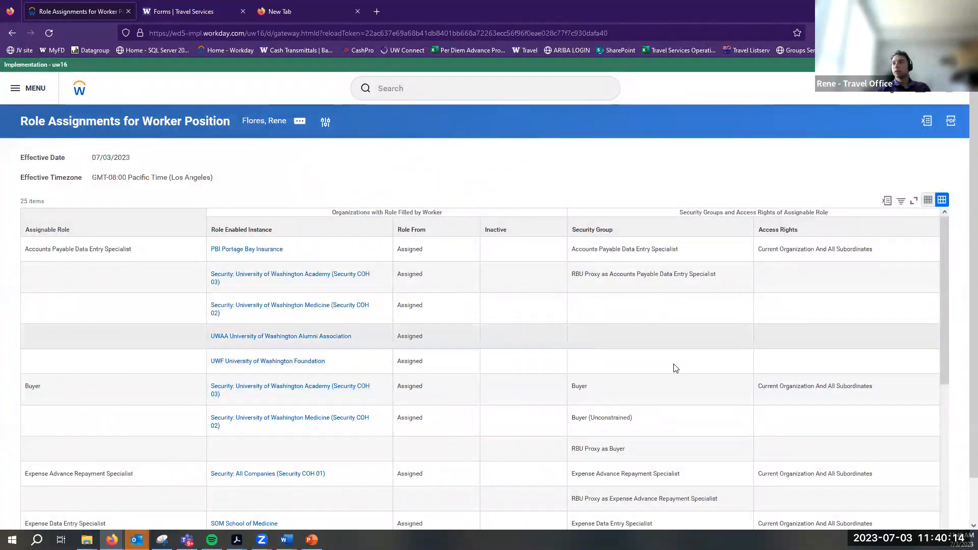
Scroll through the 25 role assignments, then return to the home page
{"action": "scroll", "coordinate": [667, 363], "scroll_direction": "down", "scroll_amount": 3}
{"action": "scroll", "coordinate": [864, 408], "scroll_direction": "down", "scroll_amount": 5}
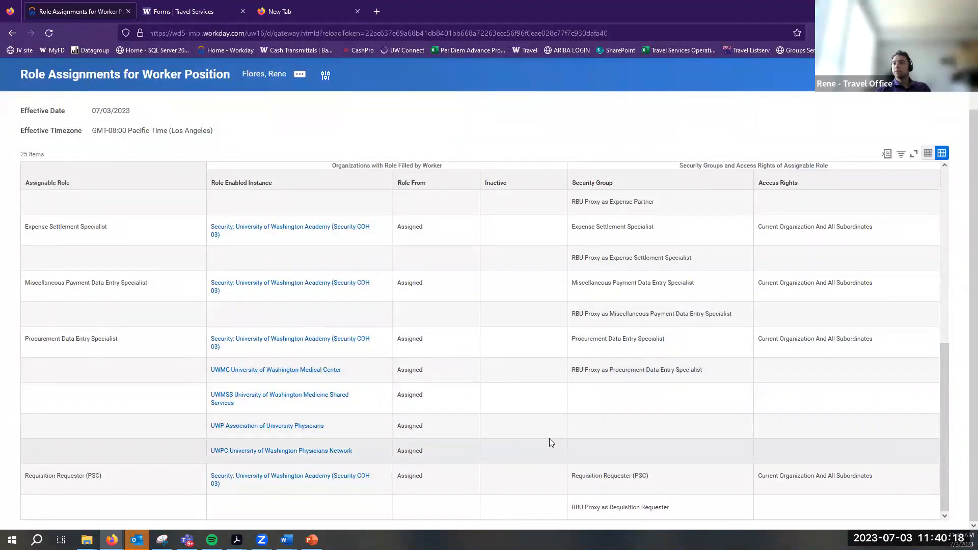
{"action": "scroll", "coordinate": [549, 438], "scroll_direction": "up", "scroll_amount": 8}
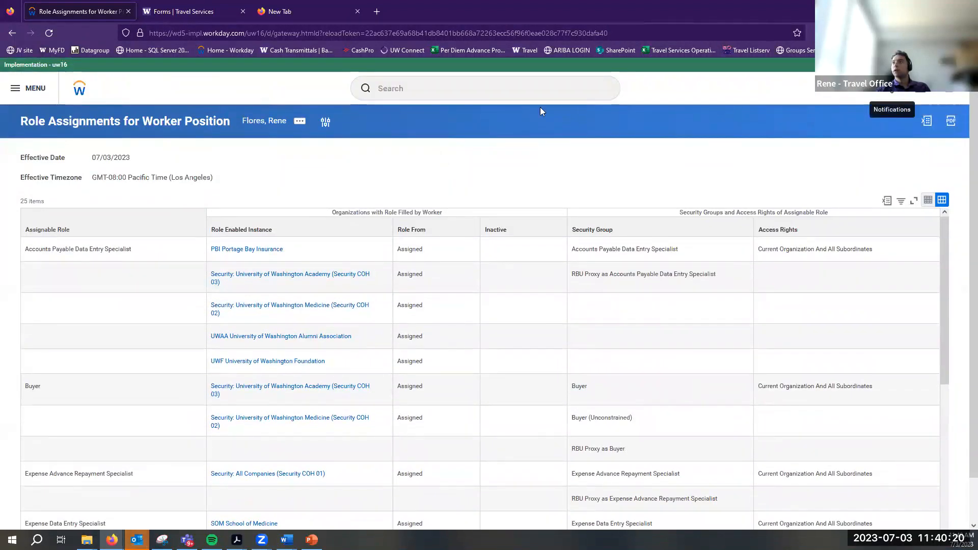
{"action": "left_click", "coordinate": [84, 96]}
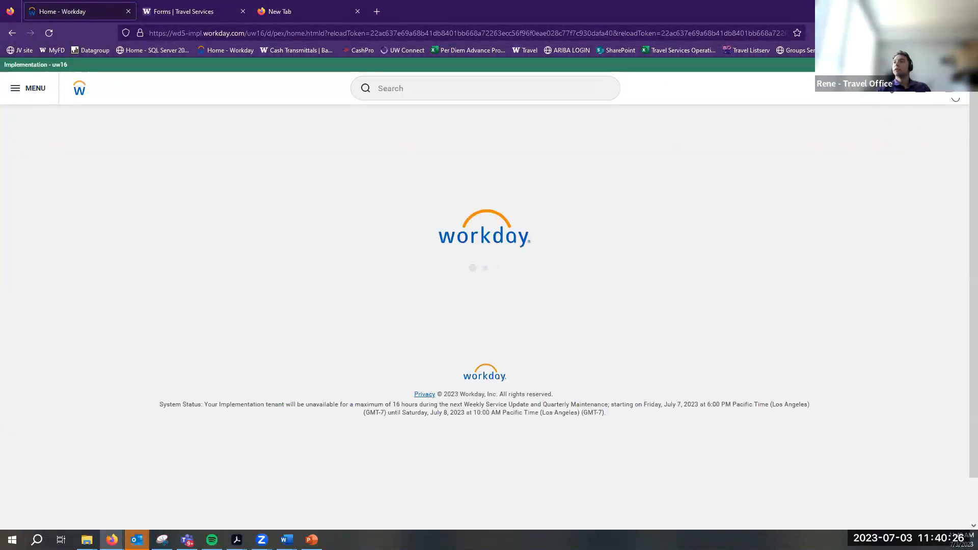
{"action": "left_click", "coordinate": [948, 89]}
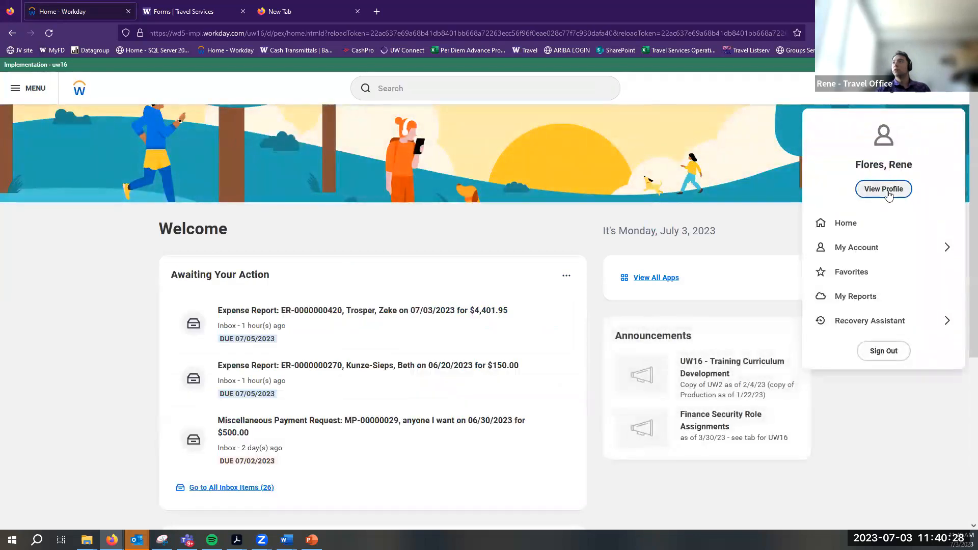
{"action": "left_click", "coordinate": [886, 190]}
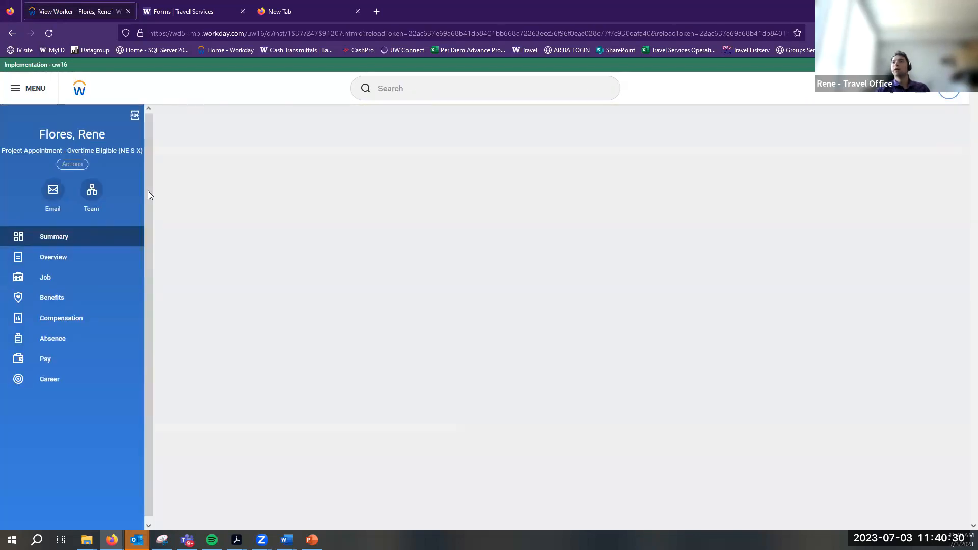
{"action": "left_click", "coordinate": [77, 170]}
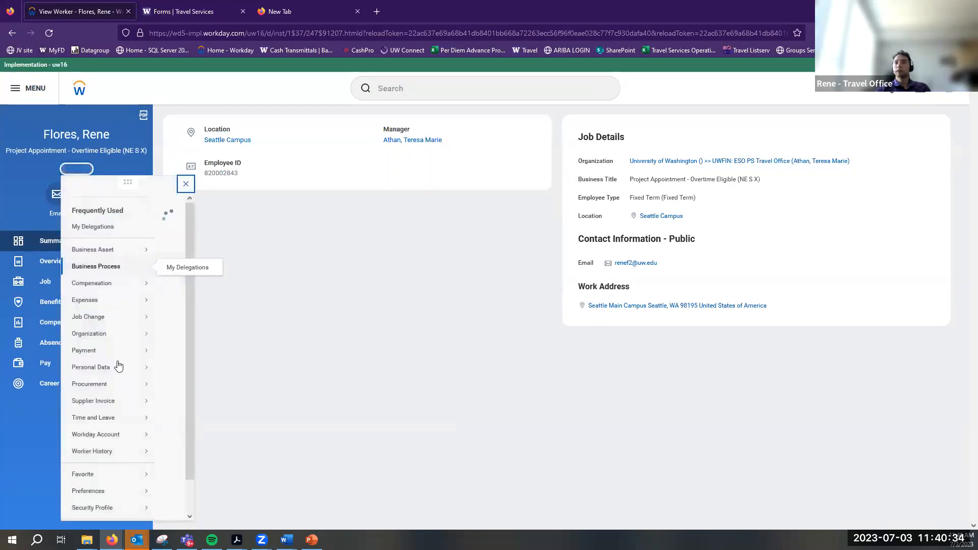
{"action": "mouse_move", "coordinate": [104, 474]}
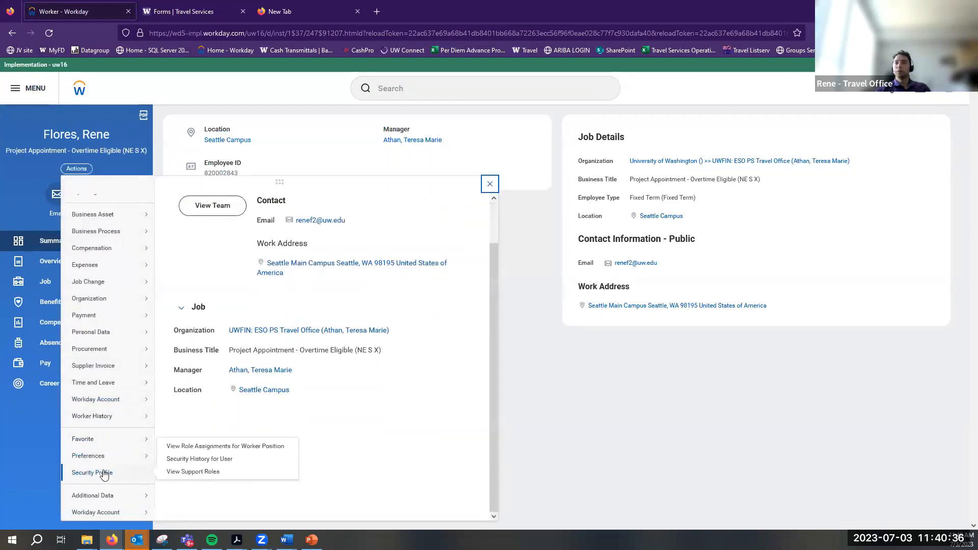
{"action": "left_click", "coordinate": [196, 447]}
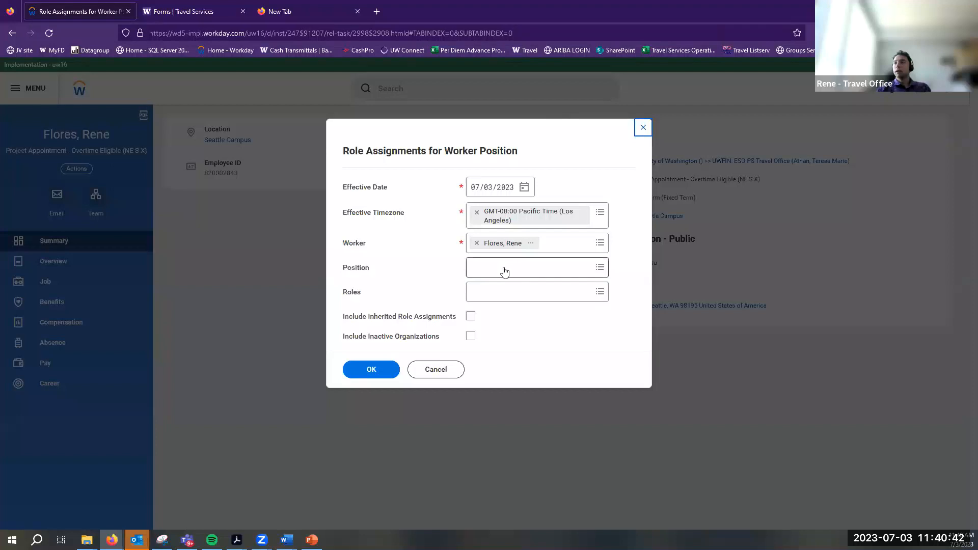
{"action": "left_click", "coordinate": [514, 267]}
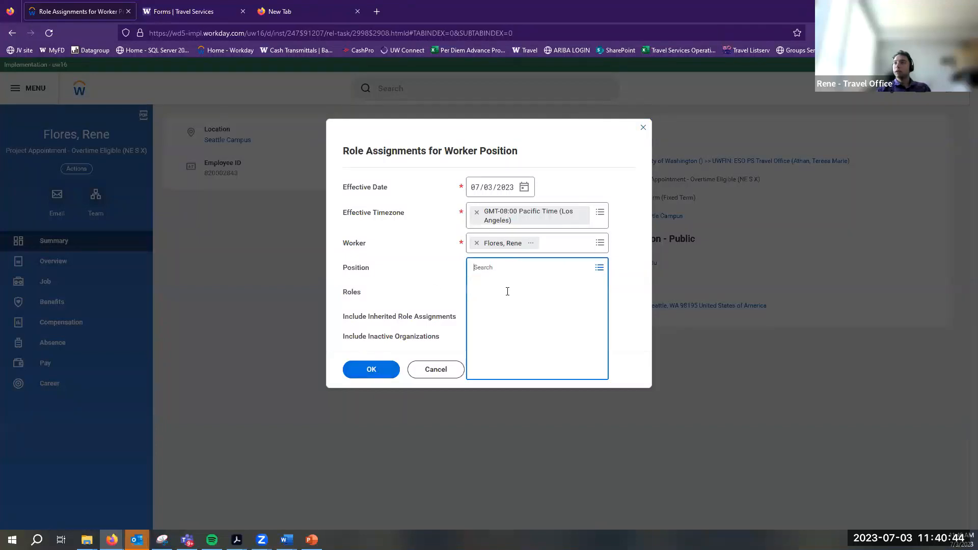
{"action": "left_click", "coordinate": [509, 296]}
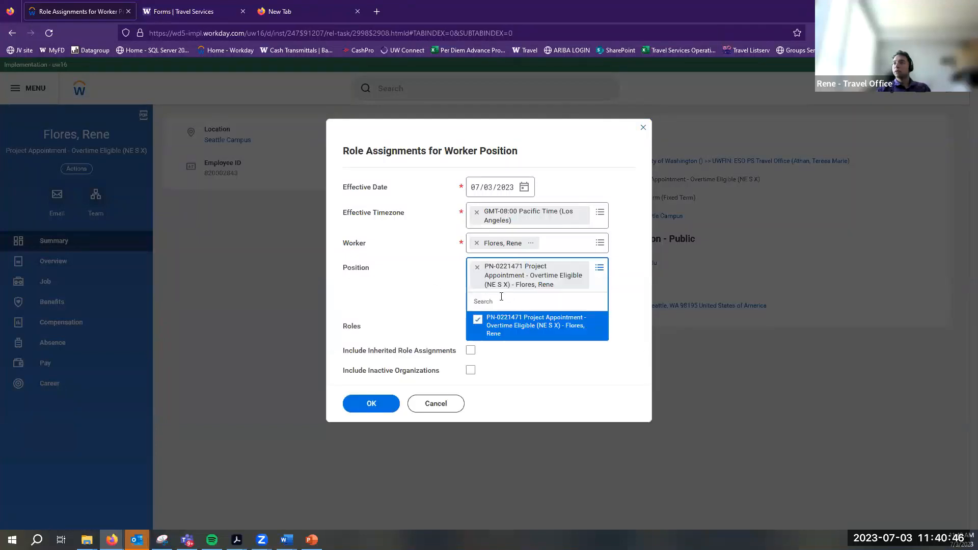
{"action": "left_click", "coordinate": [392, 304]}
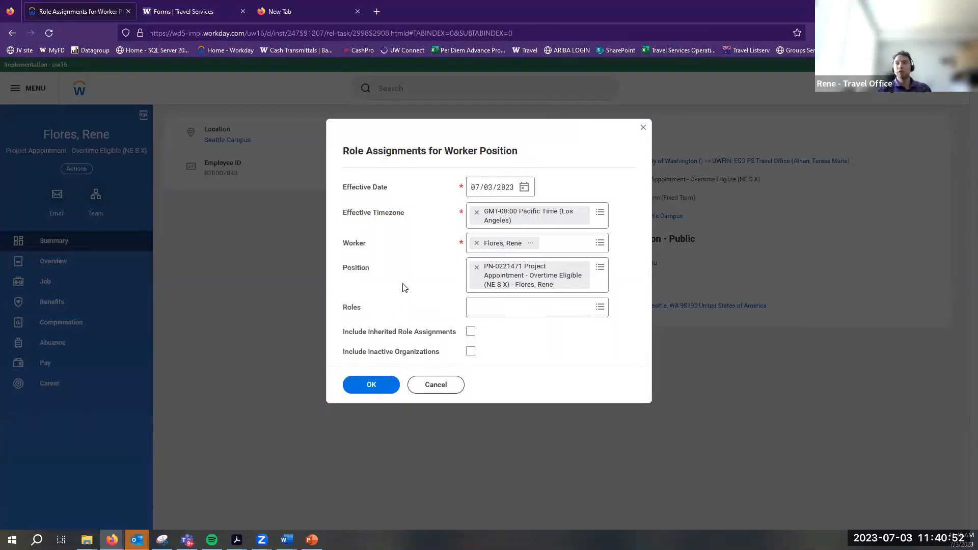
{"action": "left_click", "coordinate": [351, 388]}
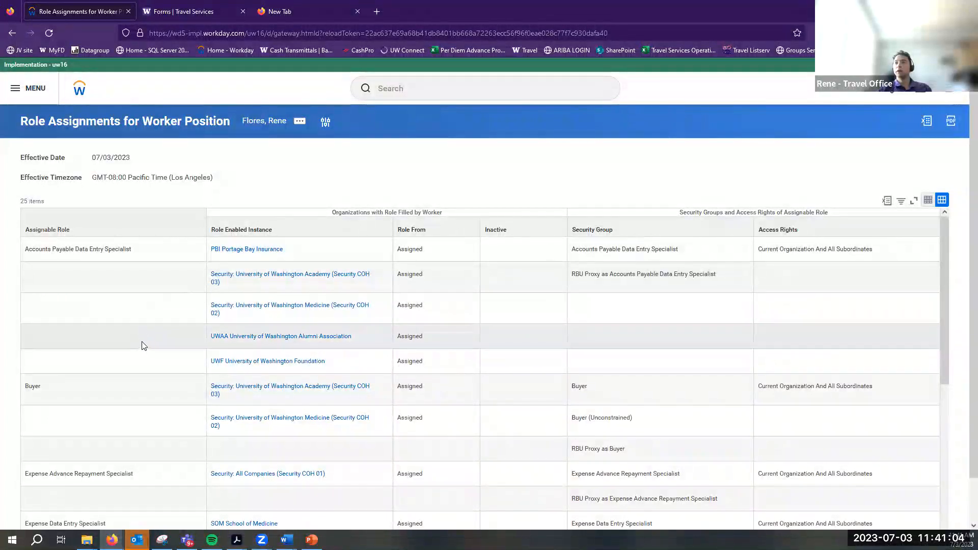
{"action": "scroll", "coordinate": [144, 338], "scroll_direction": "down", "scroll_amount": 5}
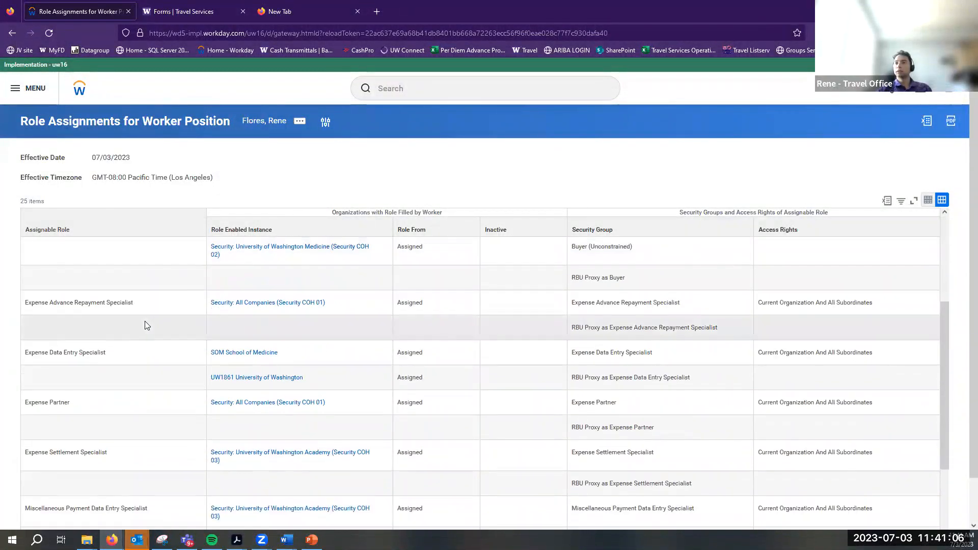
{"action": "scroll", "coordinate": [135, 335], "scroll_direction": "down", "scroll_amount": 1}
{"action": "scroll", "coordinate": [200, 382], "scroll_direction": "up", "scroll_amount": 1}
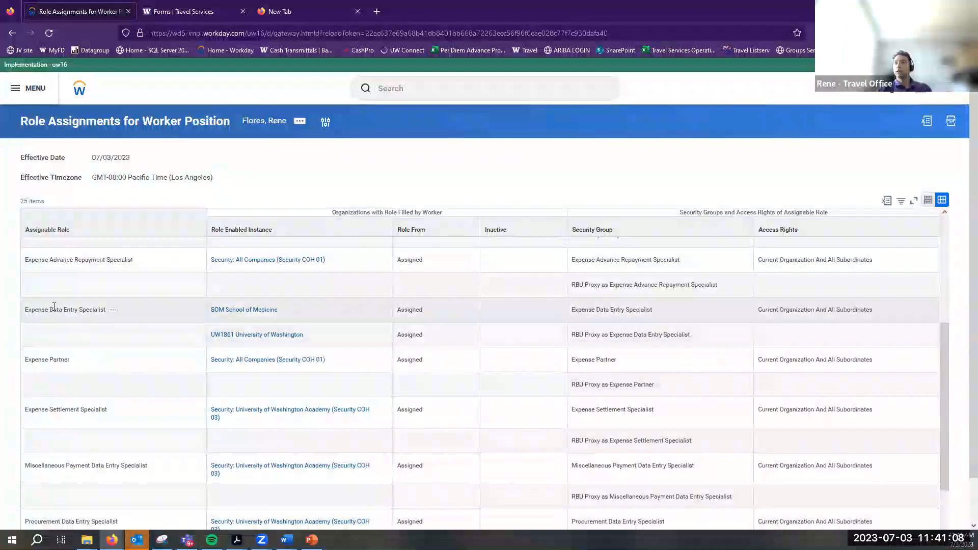
{"action": "triple_click", "coordinate": [239, 337]}
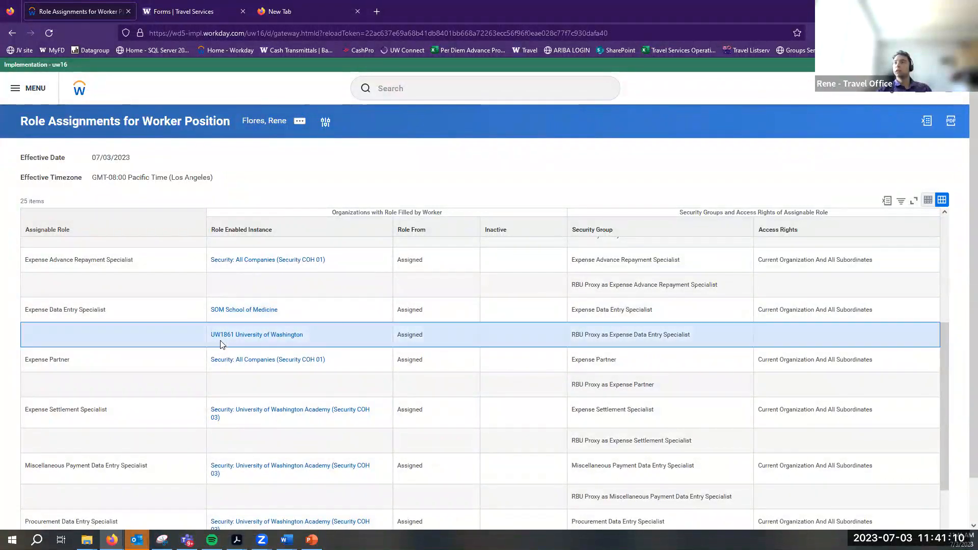
{"action": "double_click", "coordinate": [37, 309]}
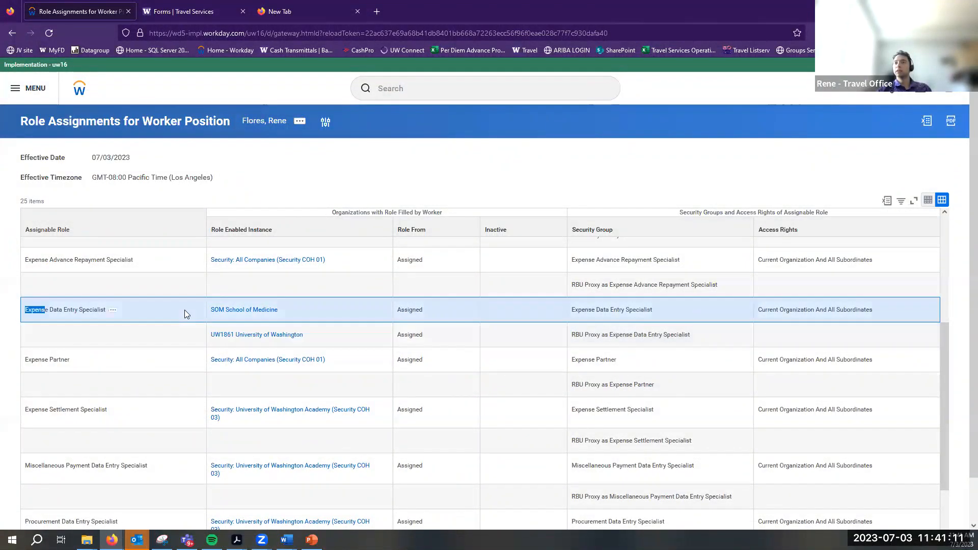
{"action": "left_click", "coordinate": [112, 329]}
{"action": "left_click", "coordinate": [100, 356]}
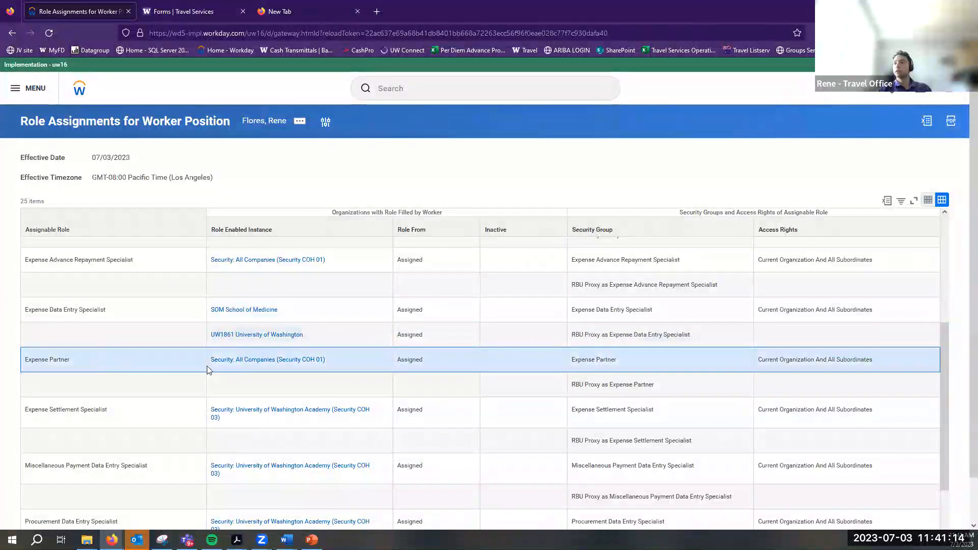
{"action": "scroll", "coordinate": [184, 395], "scroll_direction": "down", "scroll_amount": 3}
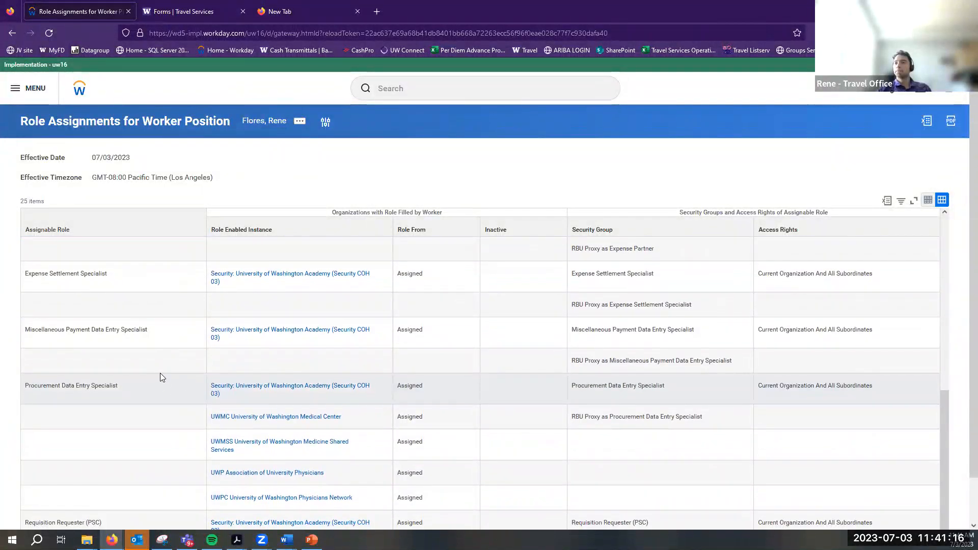
{"action": "scroll", "coordinate": [184, 413], "scroll_direction": "up", "scroll_amount": 8}
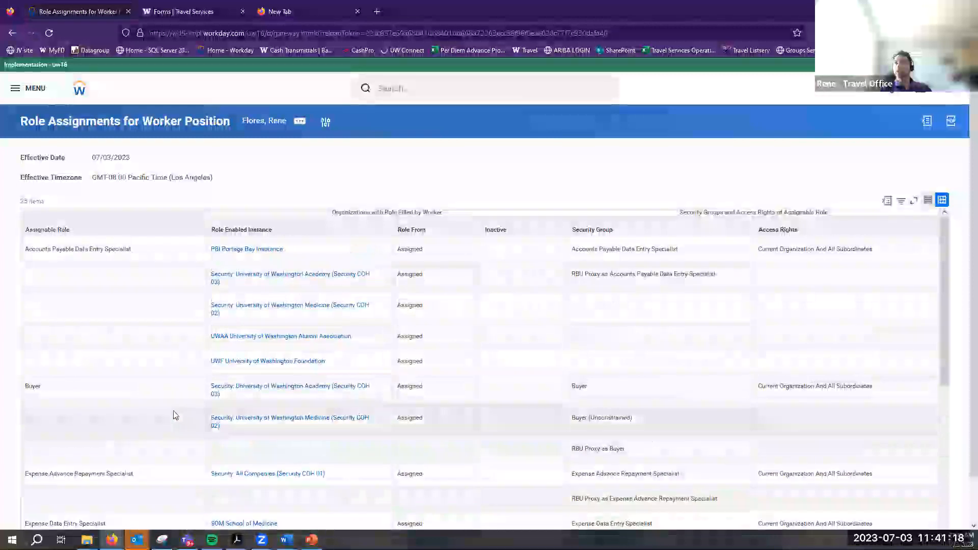
{"action": "left_click", "coordinate": [75, 91]}
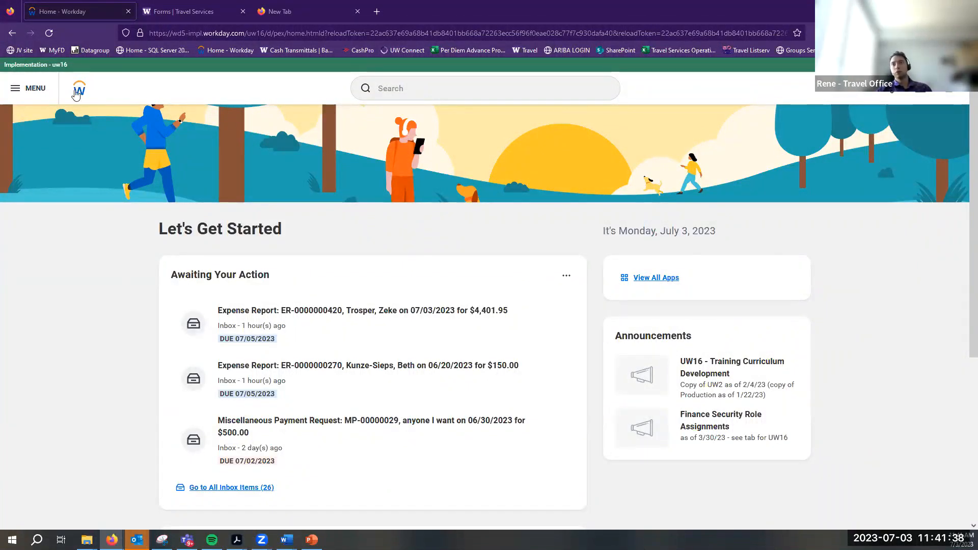
{"action": "left_click", "coordinate": [28, 88]}
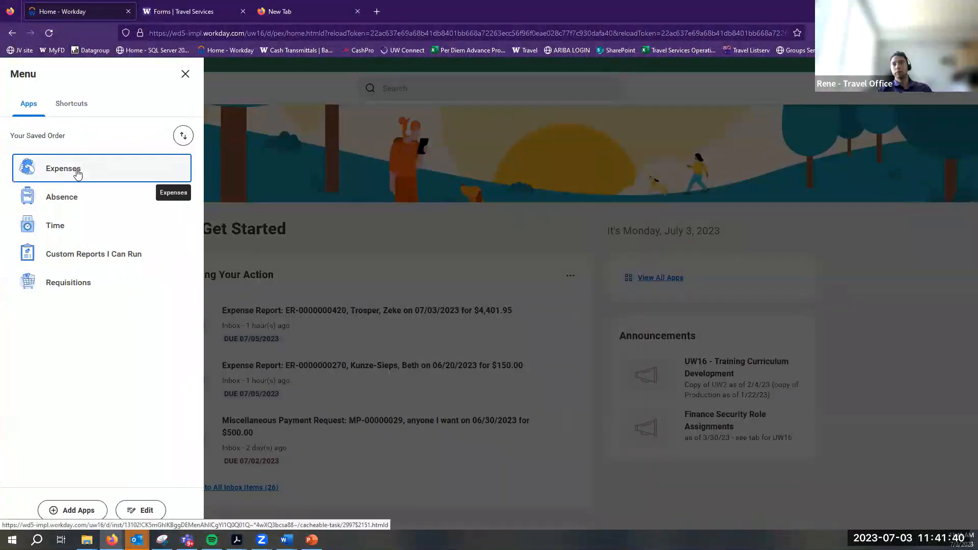
{"action": "left_click", "coordinate": [78, 172]}
{"action": "left_click", "coordinate": [316, 244]}
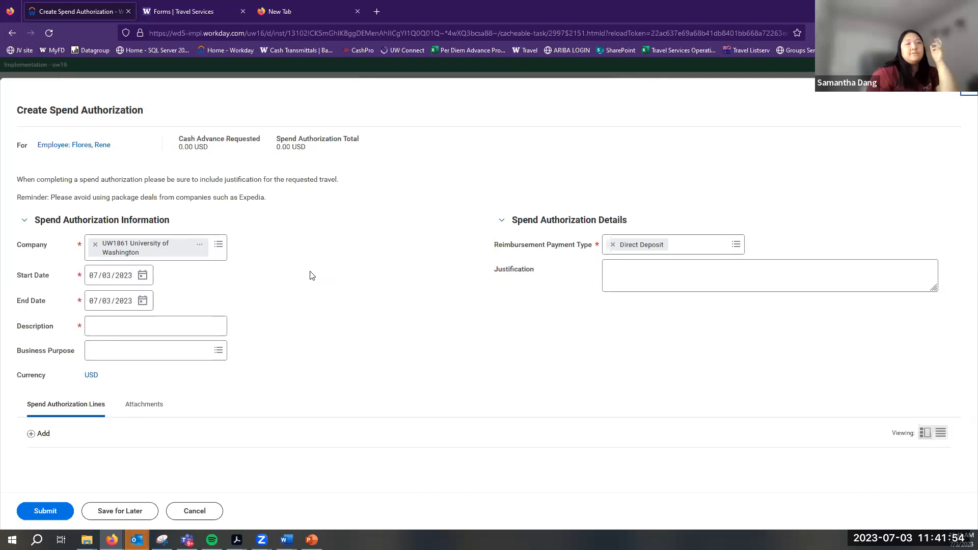
Try CTA Card Verification as purpose, clear it, then cancel and discard the spend authorization
{"action": "left_click", "coordinate": [219, 351]}
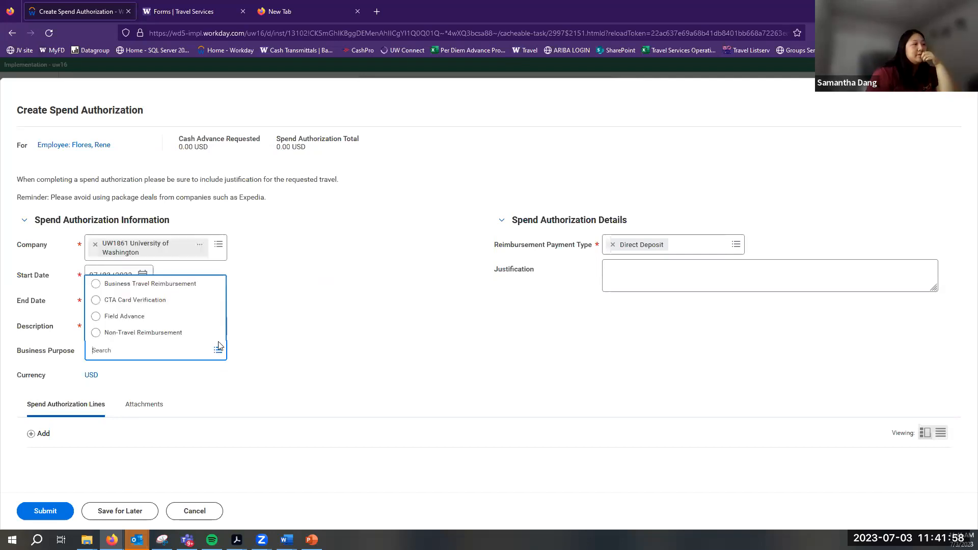
{"action": "left_click", "coordinate": [172, 311]}
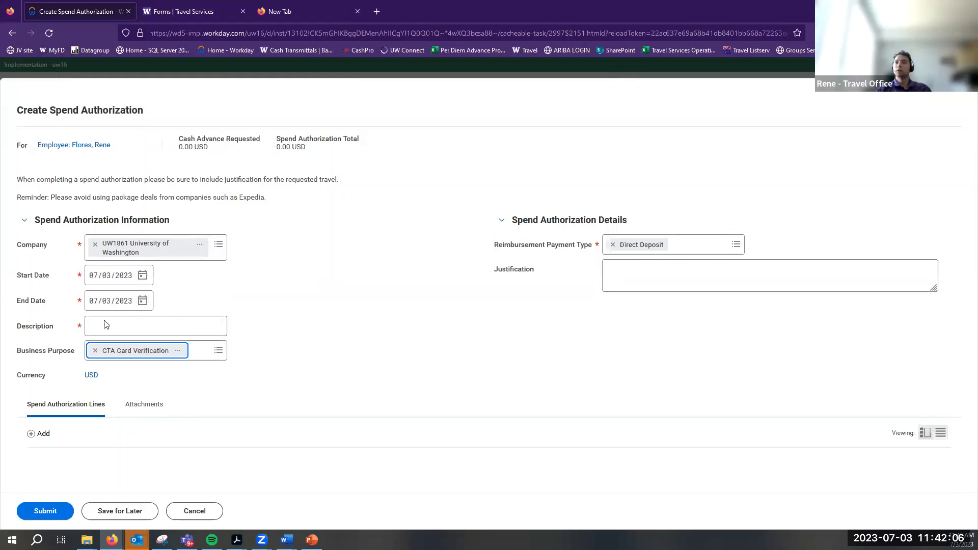
{"action": "left_click", "coordinate": [180, 330]}
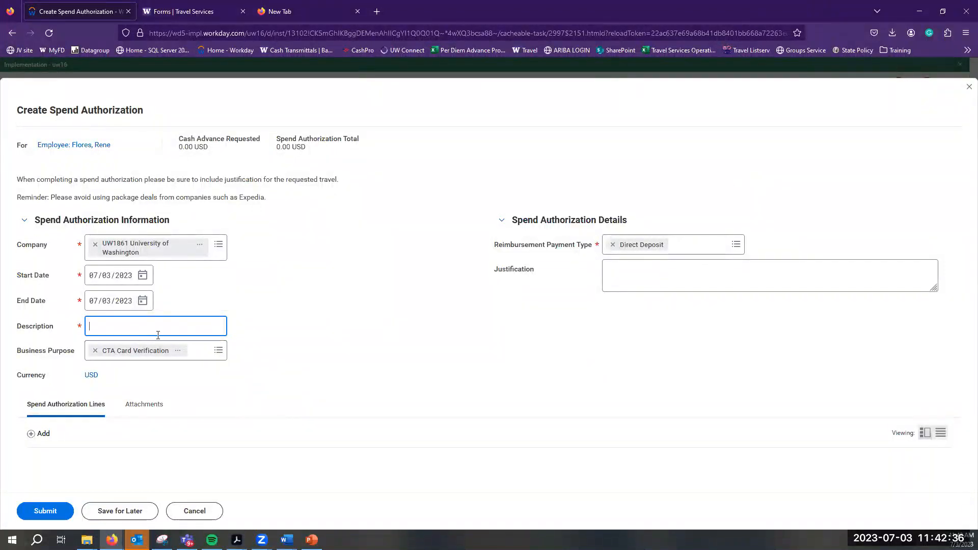
{"action": "left_click", "coordinate": [94, 351]}
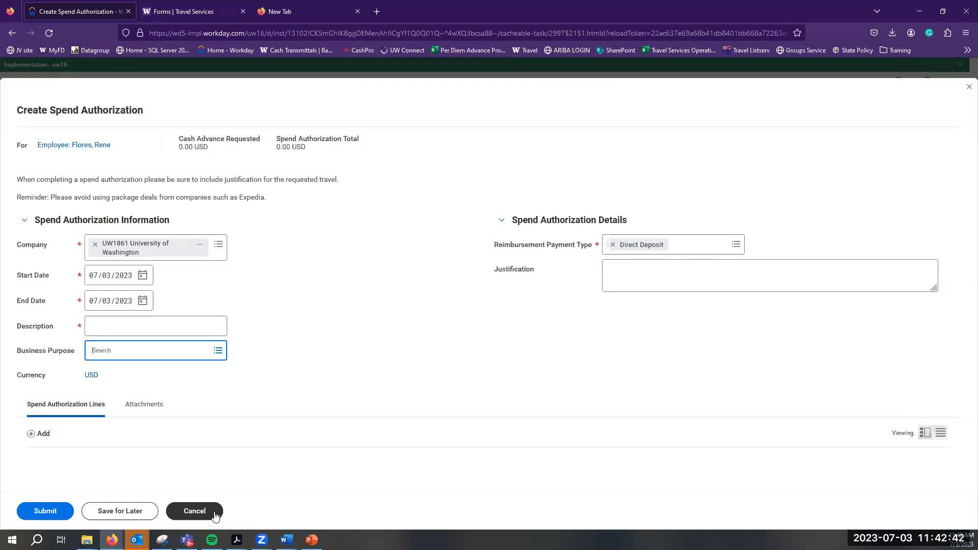
{"action": "left_click", "coordinate": [214, 514]}
{"action": "left_click", "coordinate": [462, 314]}
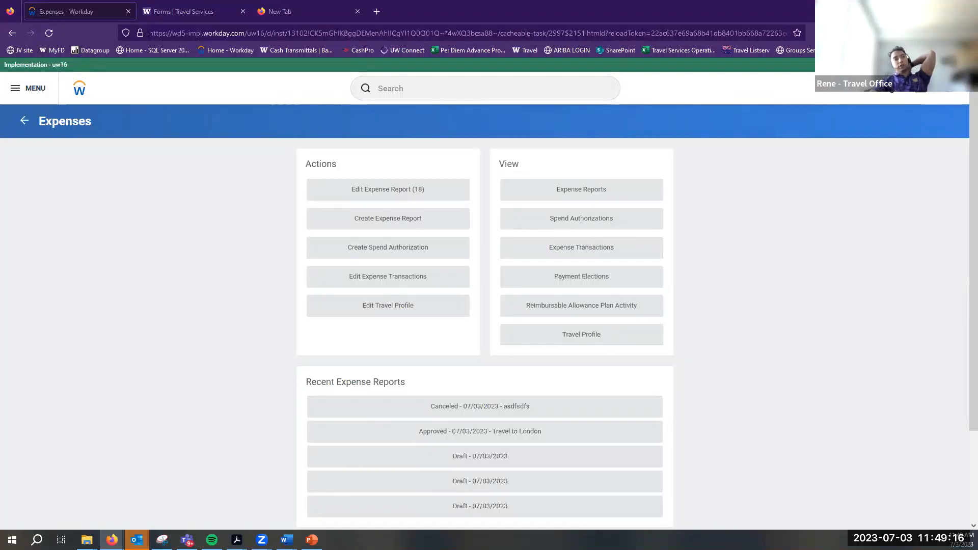
{"action": "left_click", "coordinate": [369, 225]}
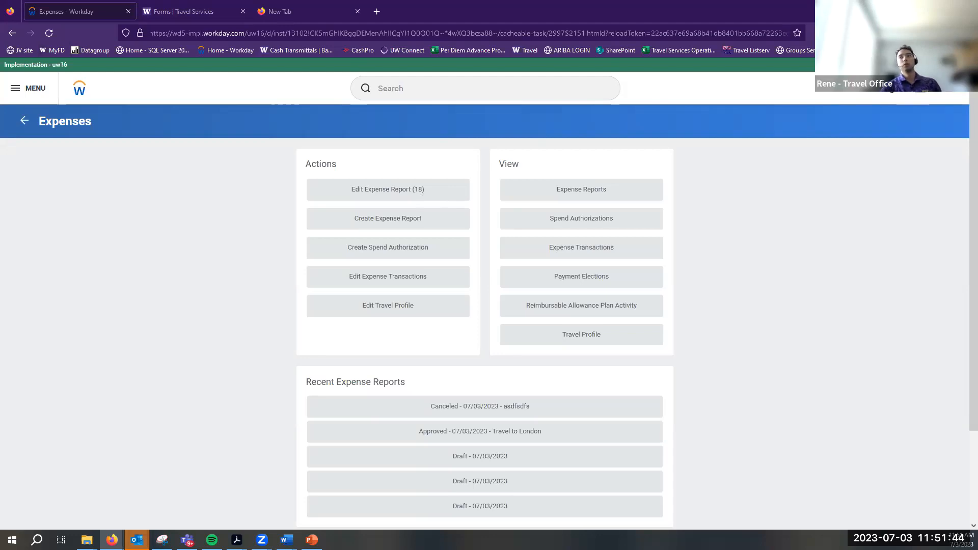
Create a new expense report with business purpose Business Travel Reimbursement
{"action": "left_click", "coordinate": [356, 217]}
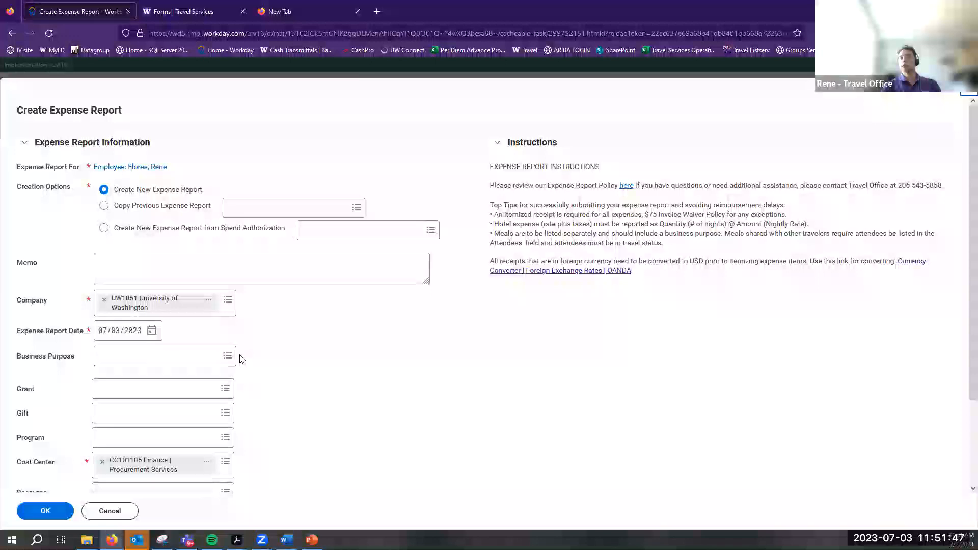
{"action": "left_click", "coordinate": [205, 360]}
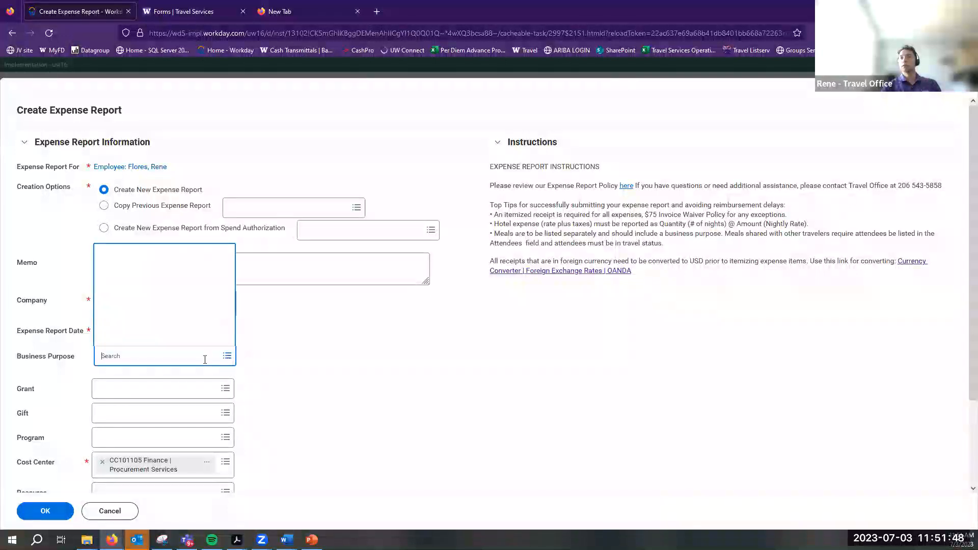
{"action": "left_click", "coordinate": [181, 304]}
{"action": "left_click", "coordinate": [229, 356]}
{"action": "left_click", "coordinate": [155, 286]}
{"action": "left_click", "coordinate": [73, 511]}
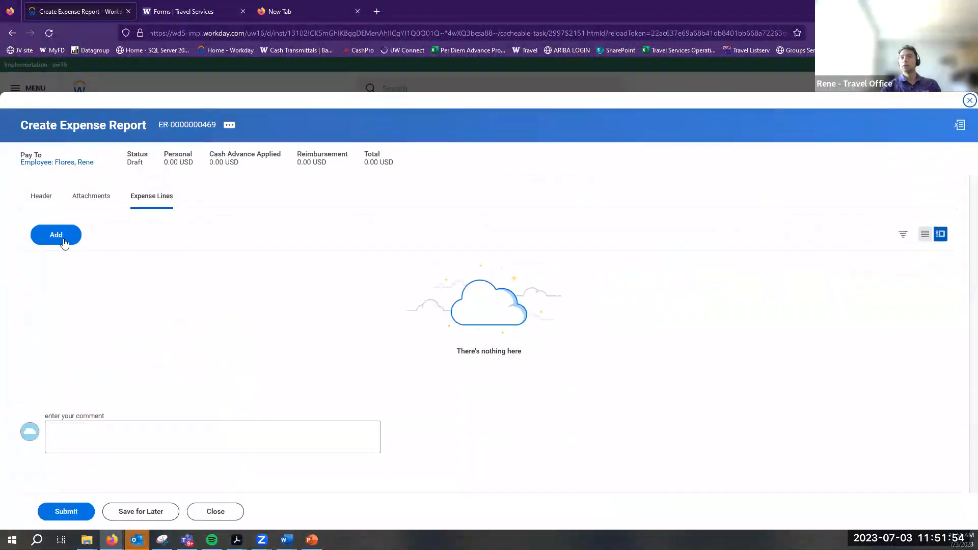
Add an expense line with item Meal Per Diem - Foreign from Business Travel: Meals/Lodging
{"action": "left_click", "coordinate": [56, 235]}
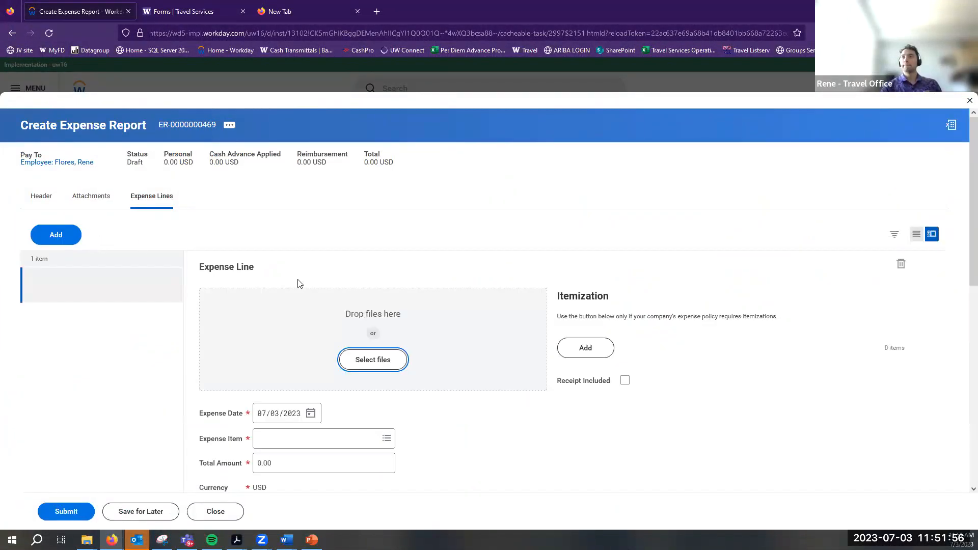
{"action": "left_click", "coordinate": [386, 438]}
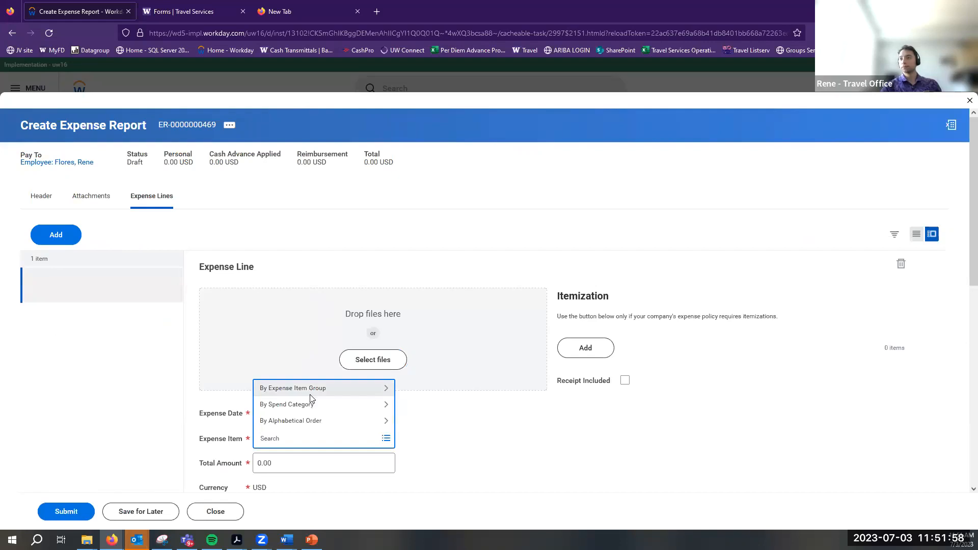
{"action": "left_click", "coordinate": [310, 395]}
{"action": "left_click", "coordinate": [312, 305]}
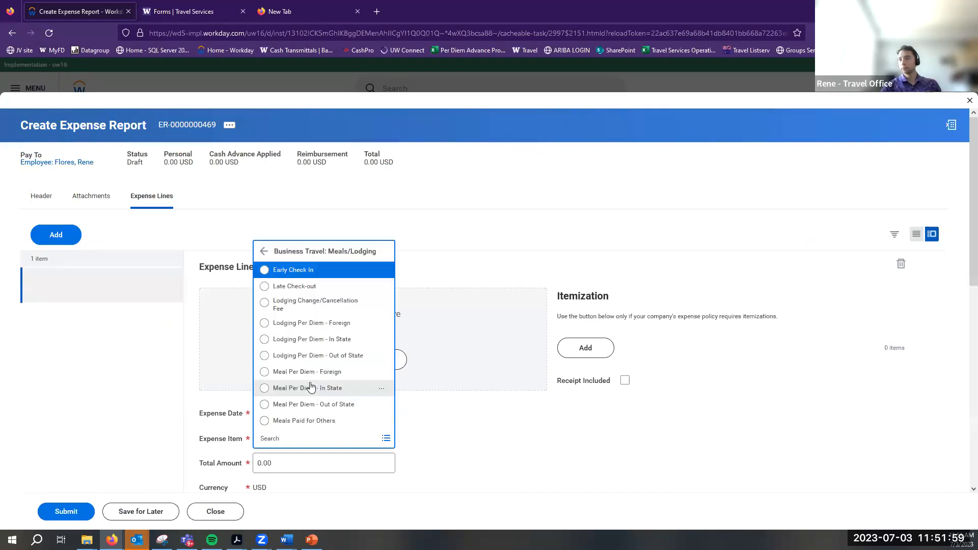
{"action": "left_click", "coordinate": [313, 323]}
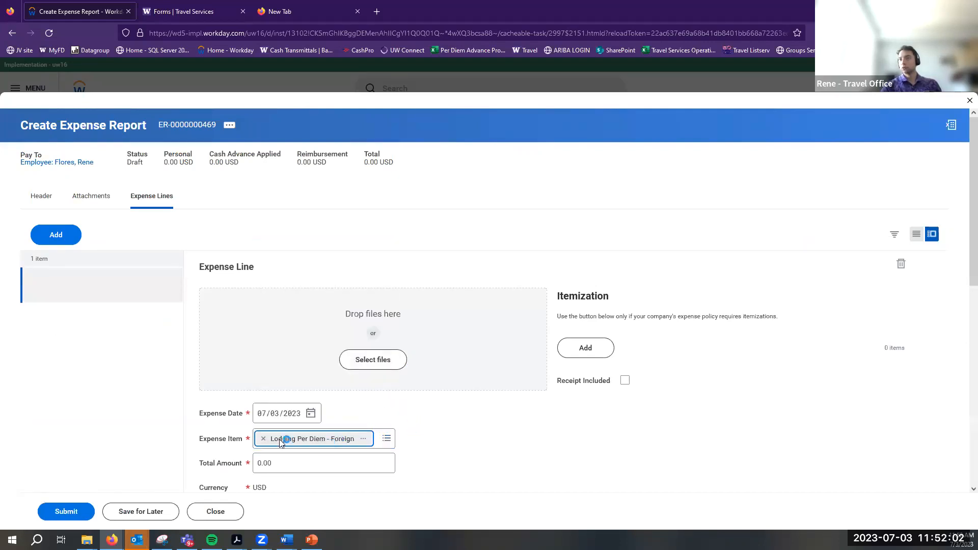
{"action": "left_click", "coordinate": [385, 439]}
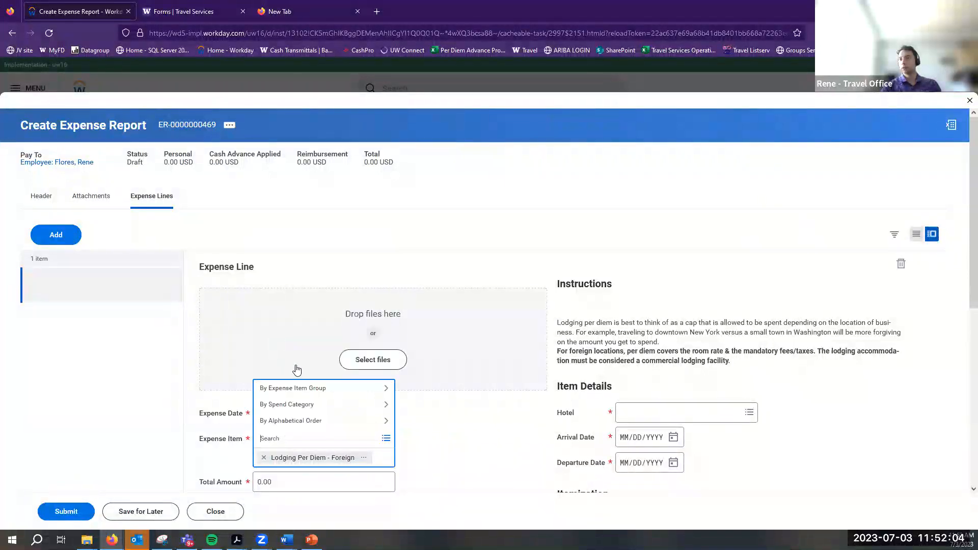
{"action": "left_click", "coordinate": [285, 388]}
{"action": "left_click", "coordinate": [312, 326]}
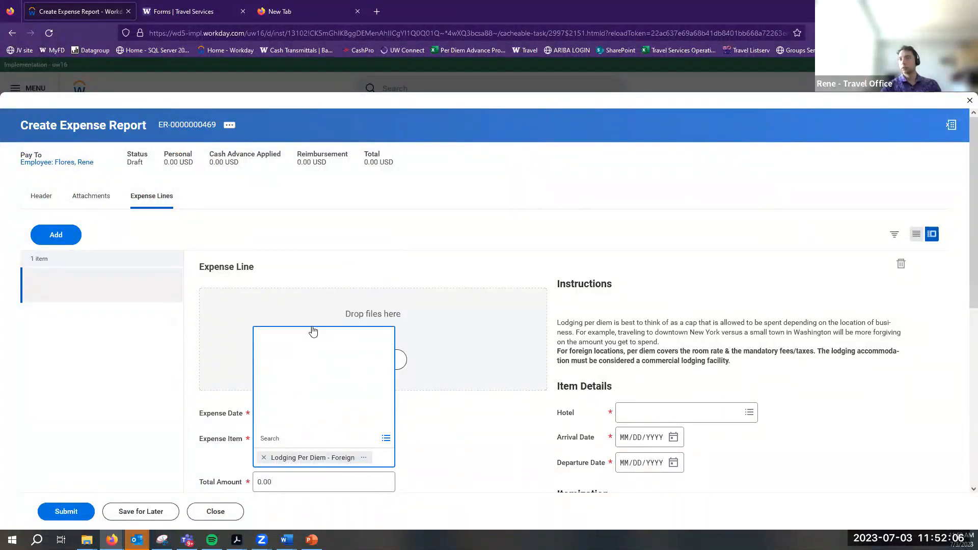
{"action": "left_click", "coordinate": [330, 375]}
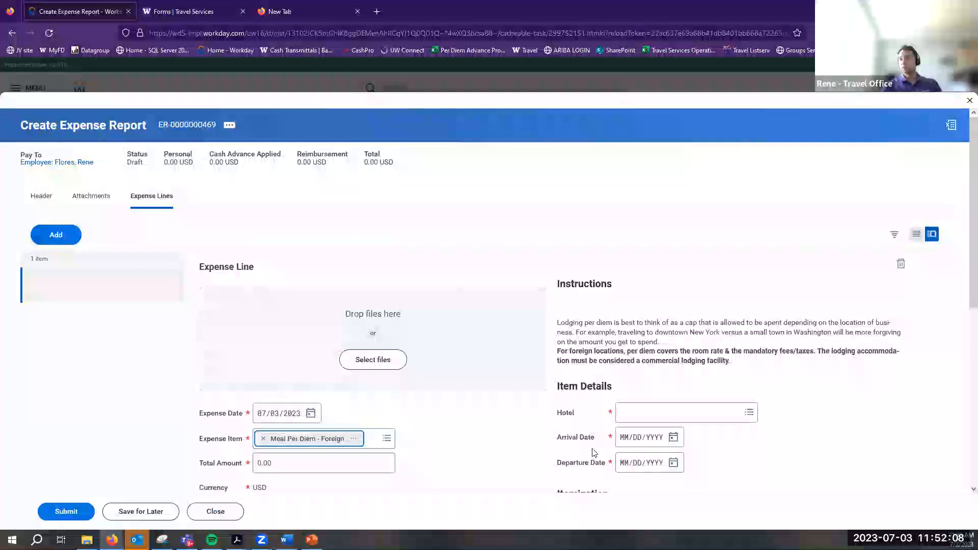
{"action": "scroll", "coordinate": [696, 326], "scroll_direction": "down", "scroll_amount": 5}
Set the arrival date to 06/12/2023 and the departure date to 06/15/2023
{"action": "left_click", "coordinate": [675, 321]}
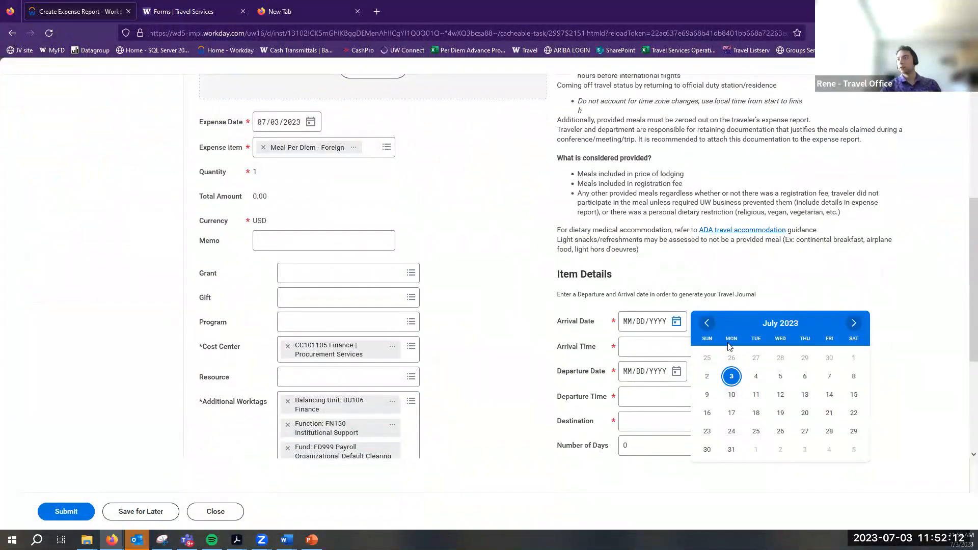
{"action": "left_click", "coordinate": [706, 323]}
{"action": "left_click", "coordinate": [731, 394]}
{"action": "left_click", "coordinate": [676, 370]}
{"action": "left_click", "coordinate": [706, 372]}
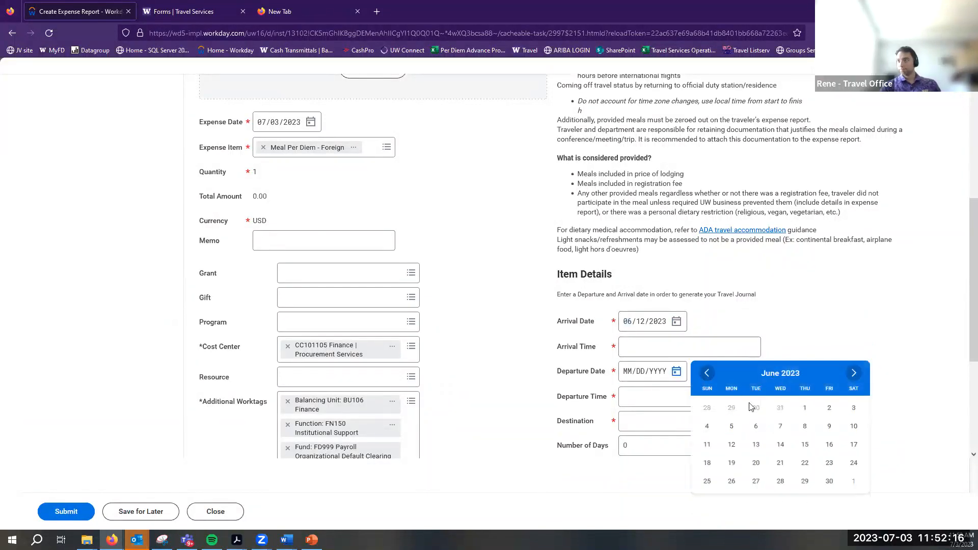
{"action": "left_click", "coordinate": [804, 444]}
Enter 7:00 AM as the arrival time and 7:00 PM as the departure time
{"action": "left_click", "coordinate": [690, 343]}
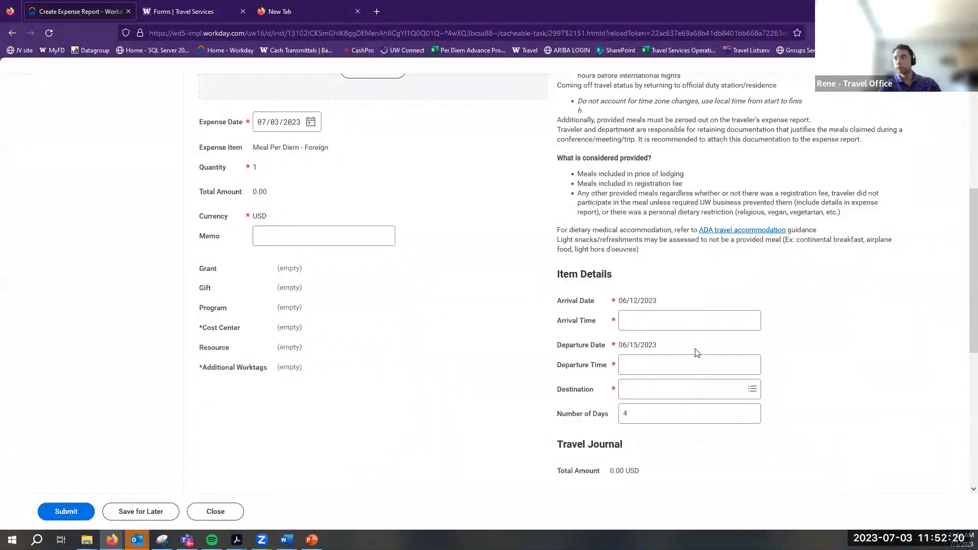
{"action": "left_click", "coordinate": [640, 320]}
{"action": "type", "text": "7am"}
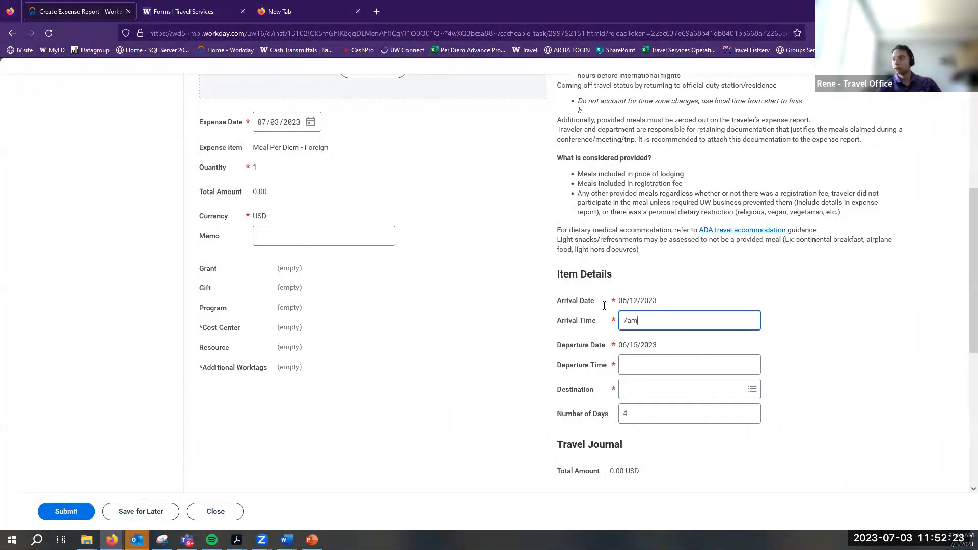
{"action": "left_click", "coordinate": [634, 365]}
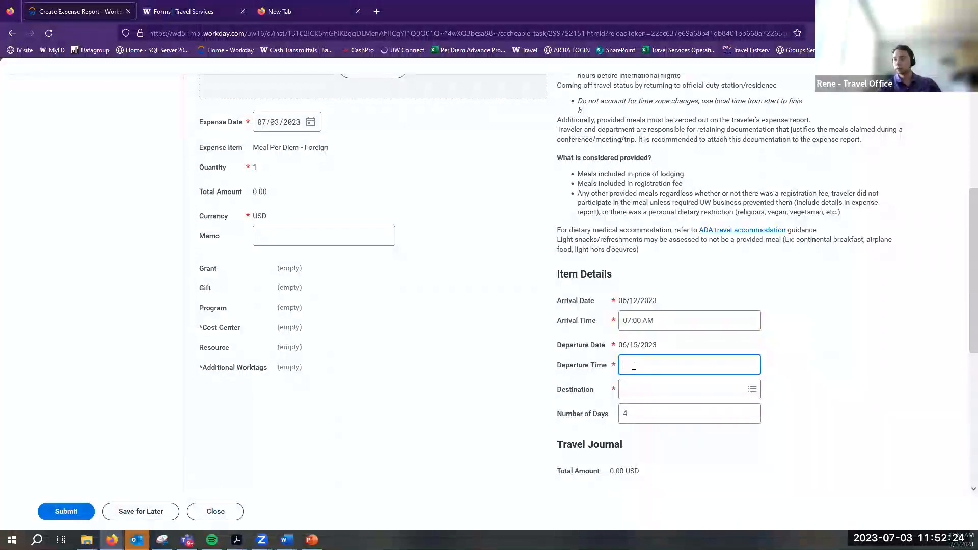
{"action": "type", "text": "7pm"}
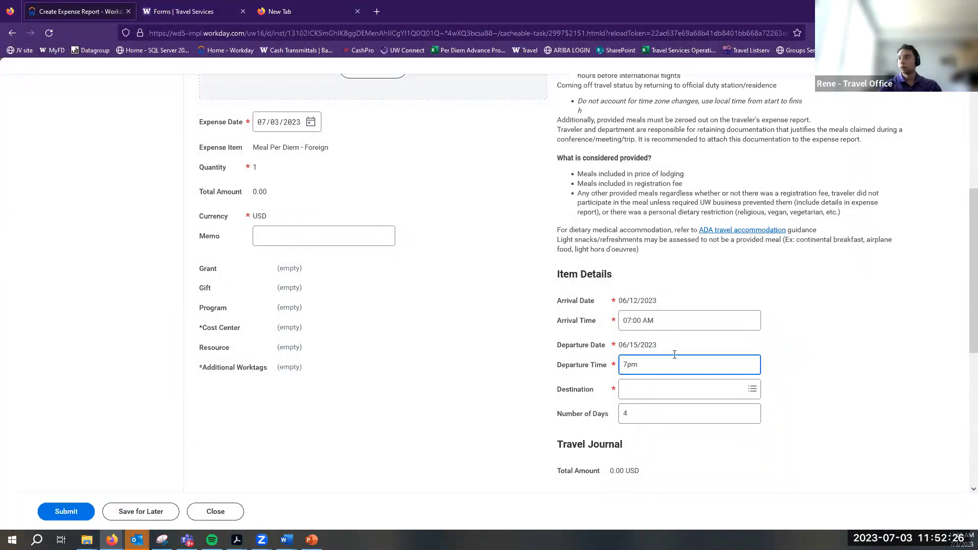
Set the destination to London, United Kingdom, bringing the total to 648.75 USD
{"action": "left_click", "coordinate": [634, 397]}
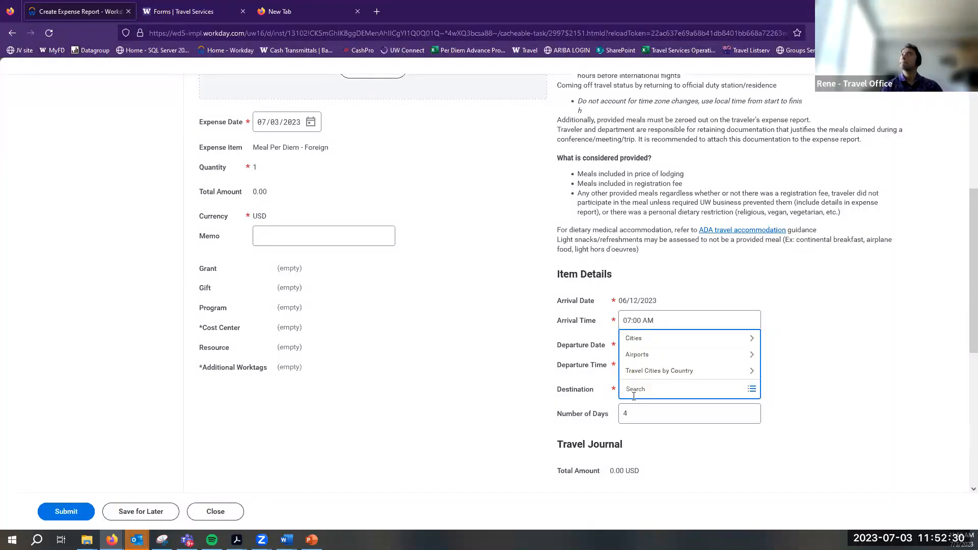
{"action": "type", "text": "London"}
{"action": "key", "text": "Return"}
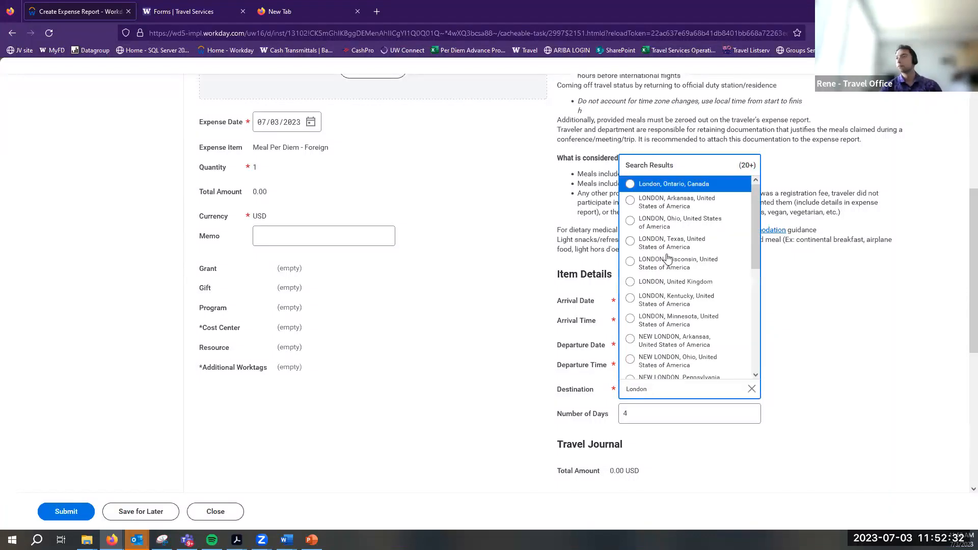
{"action": "left_click", "coordinate": [673, 281]}
{"action": "scroll", "coordinate": [519, 382], "scroll_direction": "down", "scroll_amount": 4}
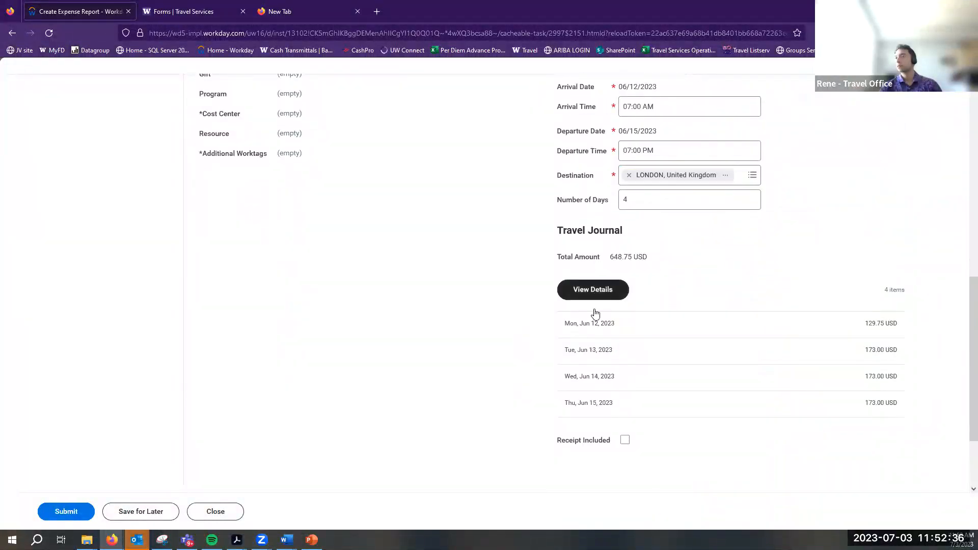
Preview the per diem daily breakdown, then close it and review the expense line
{"action": "left_click", "coordinate": [593, 289]}
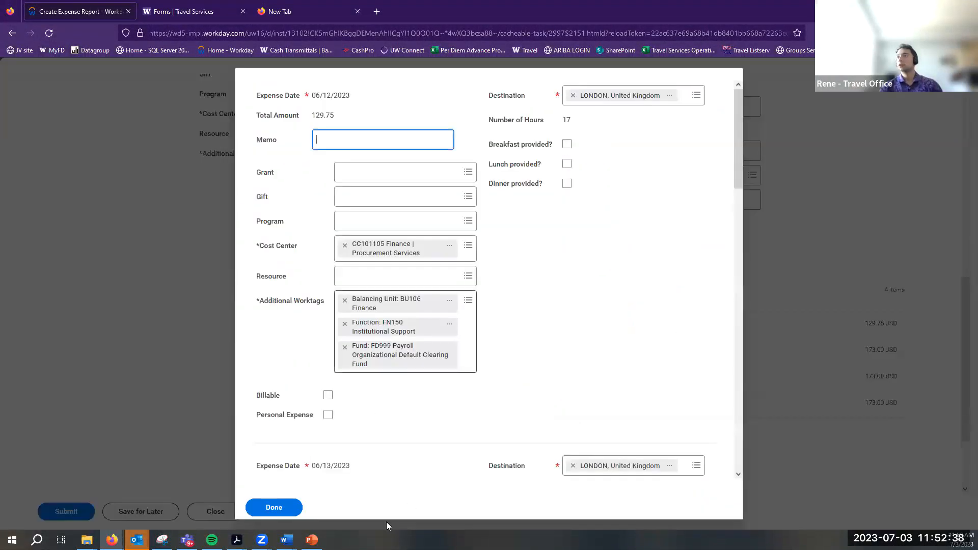
{"action": "left_click", "coordinate": [312, 497]}
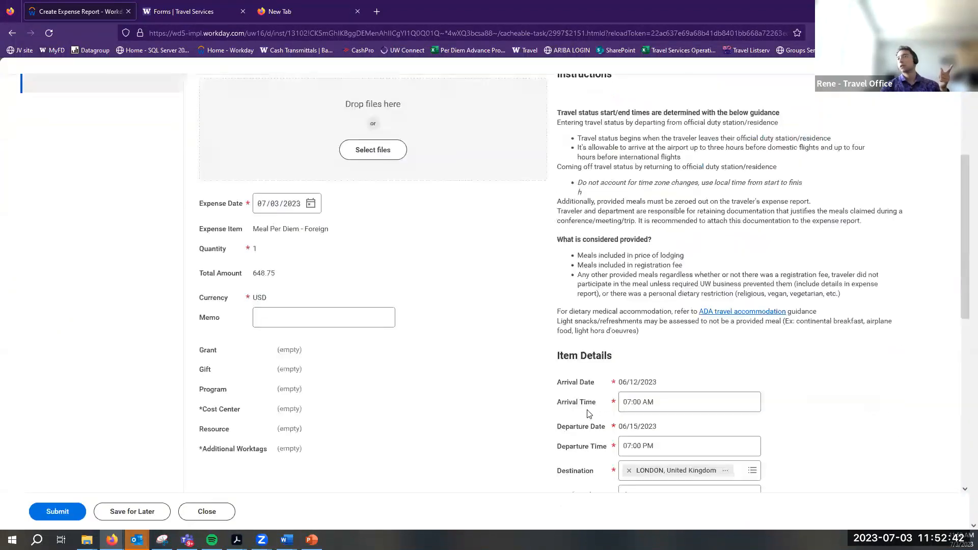
{"action": "scroll", "coordinate": [575, 405], "scroll_direction": "up", "scroll_amount": 6}
{"action": "scroll", "coordinate": [655, 366], "scroll_direction": "down", "scroll_amount": 3}
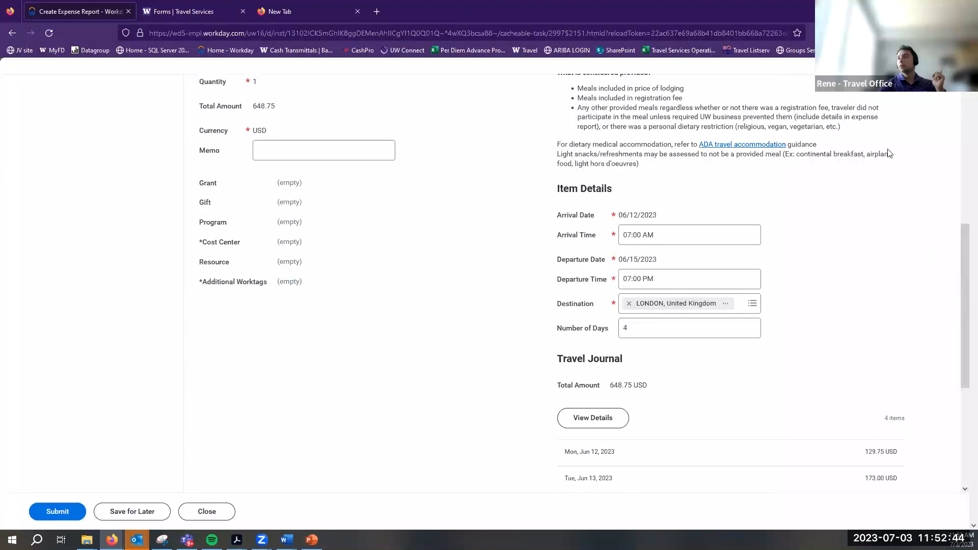
{"action": "left_click_drag", "start_coordinate": [802, 219], "coordinate": [695, 385]}
{"action": "left_click", "coordinate": [696, 384]}
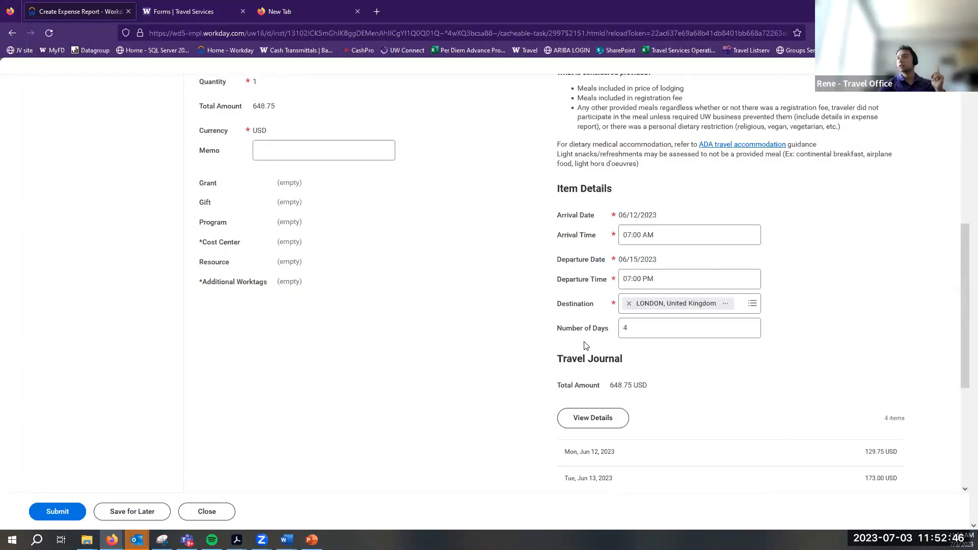
{"action": "scroll", "coordinate": [585, 341], "scroll_direction": "down", "scroll_amount": 3}
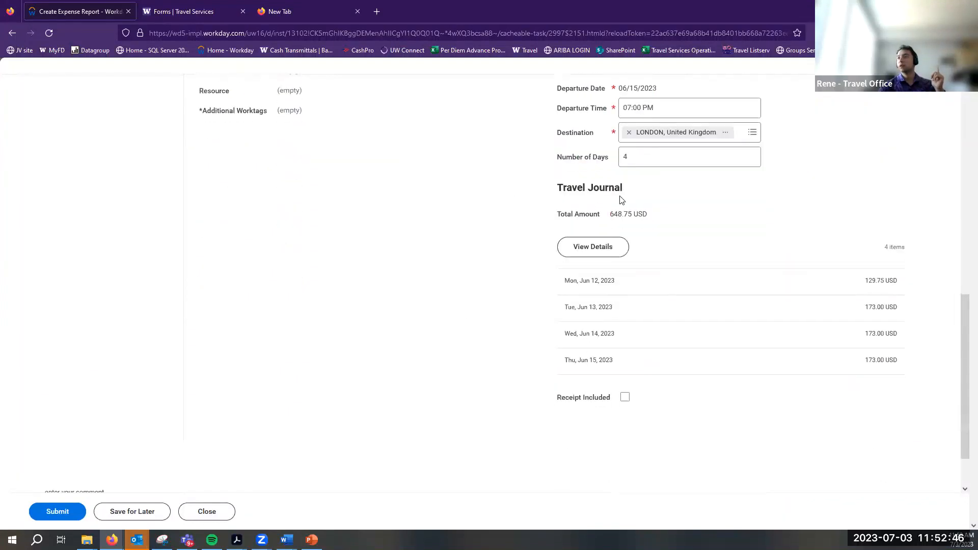
Reopen the per-day breakdown and mark dinner provided for 06/13/2023, lowering it to 86.50
{"action": "left_click", "coordinate": [594, 252]}
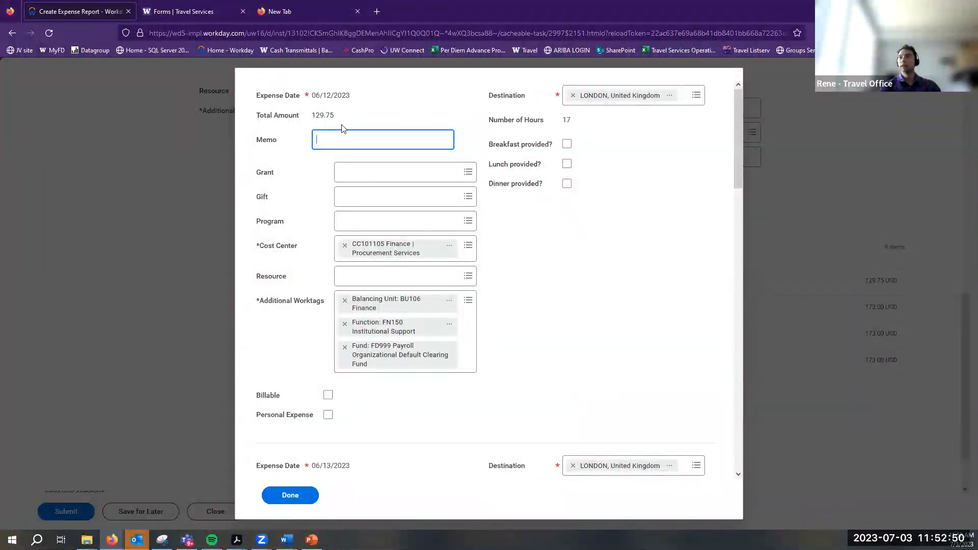
{"action": "left_click_drag", "start_coordinate": [268, 96], "coordinate": [346, 104]}
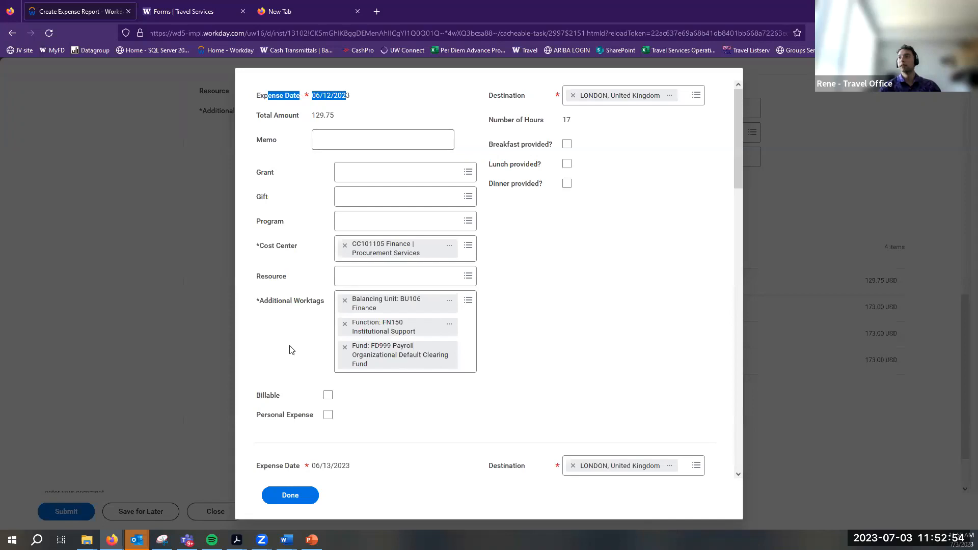
{"action": "scroll", "coordinate": [371, 253], "scroll_direction": "down", "scroll_amount": 12}
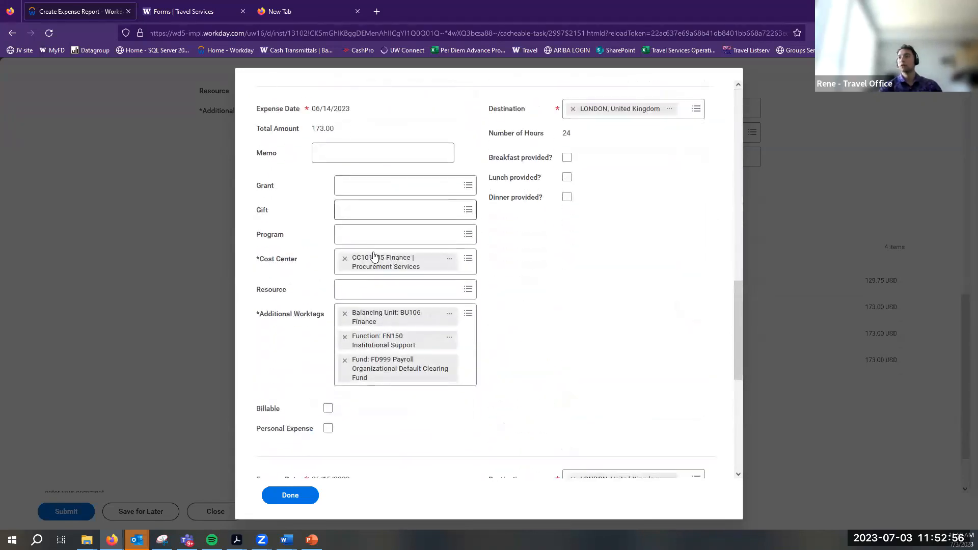
{"action": "scroll", "coordinate": [372, 255], "scroll_direction": "down", "scroll_amount": 6}
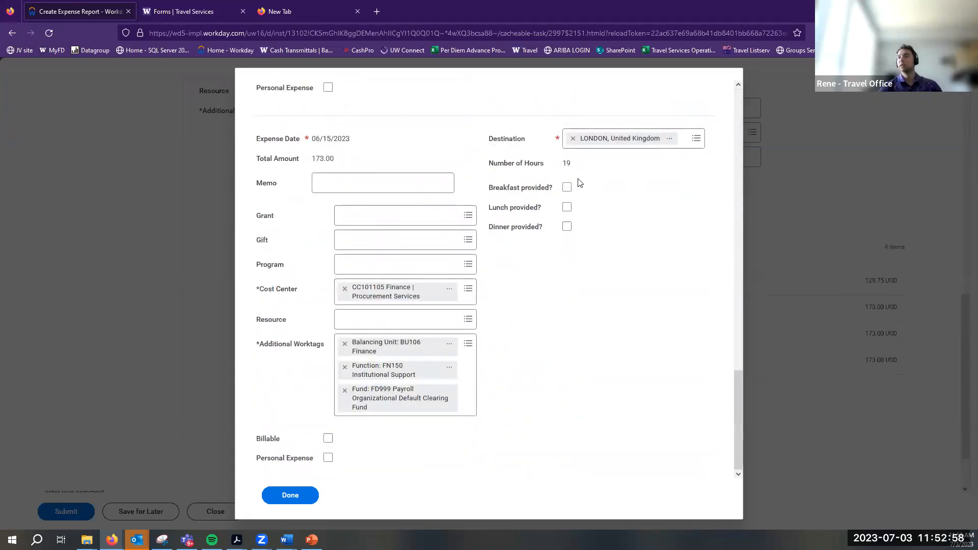
{"action": "scroll", "coordinate": [524, 214], "scroll_direction": "up", "scroll_amount": 8}
{"action": "scroll", "coordinate": [552, 319], "scroll_direction": "up", "scroll_amount": 10}
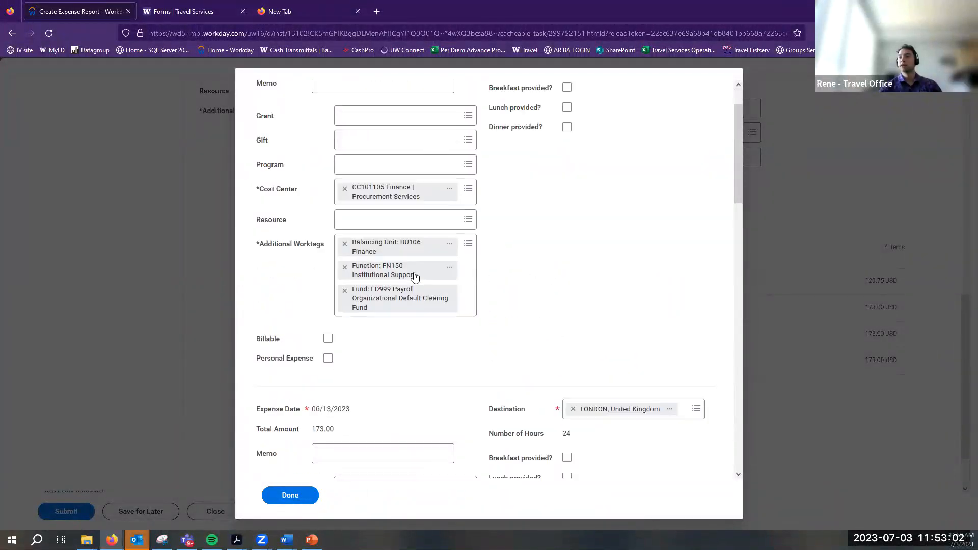
{"action": "scroll", "coordinate": [414, 276], "scroll_direction": "up", "scroll_amount": 1}
{"action": "scroll", "coordinate": [371, 284], "scroll_direction": "down", "scroll_amount": 5}
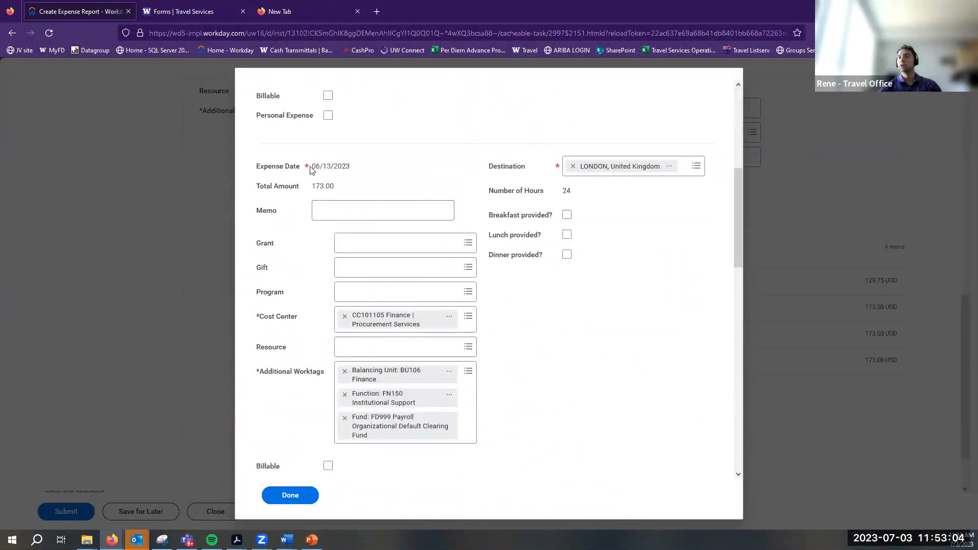
{"action": "left_click_drag", "start_coordinate": [353, 167], "coordinate": [309, 168]}
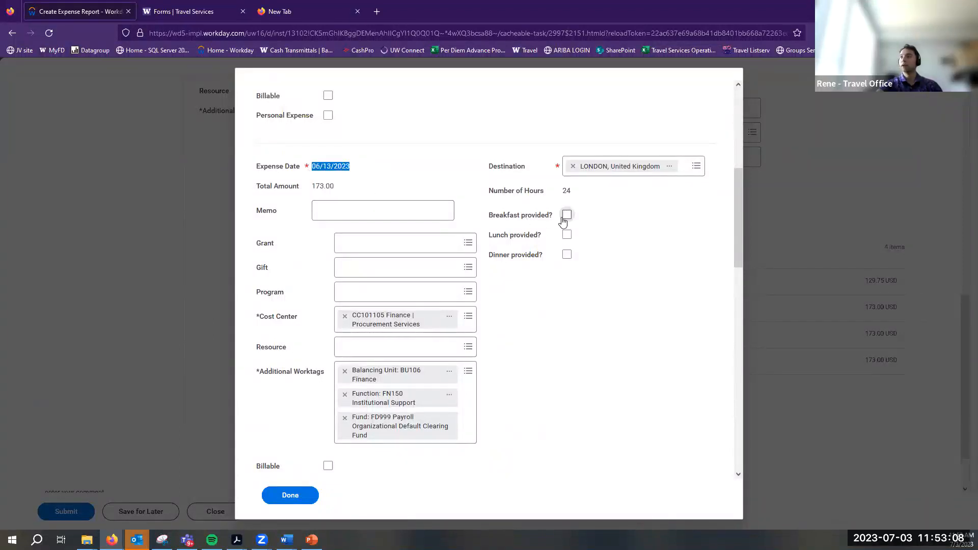
{"action": "left_click", "coordinate": [566, 257]}
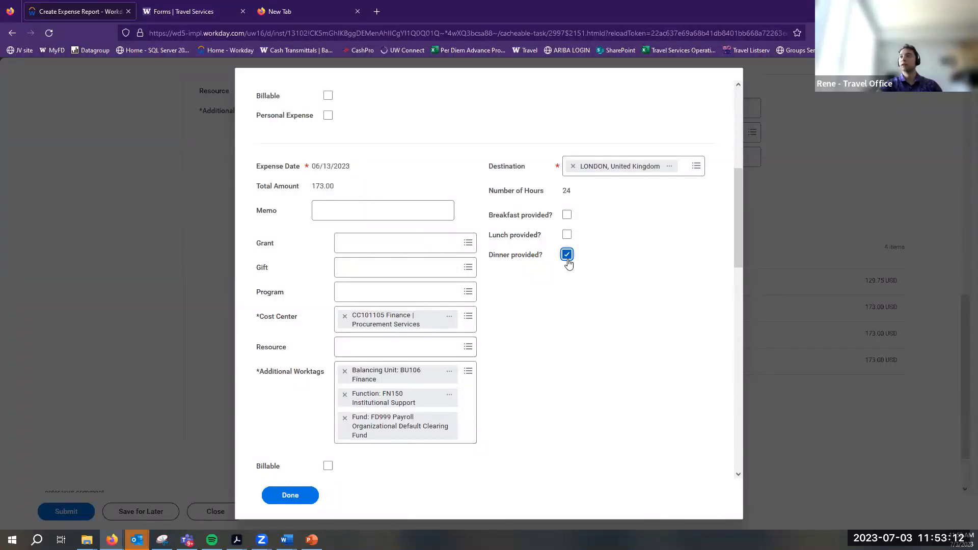
Enter the memo 'conference provided dinner.' on the 06/13/2023 per diem day
{"action": "left_click", "coordinate": [342, 213]}
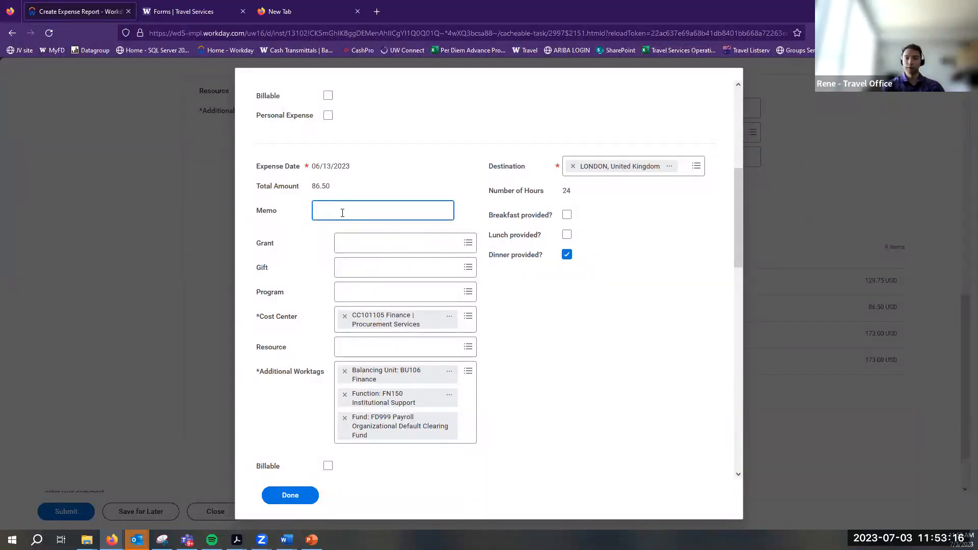
{"action": "type", "text": "Dinn"}
{"action": "key", "text": "BackSpace"}
{"action": "key", "text": "BackSpace"}
{"action": "type", "text": "conference"}
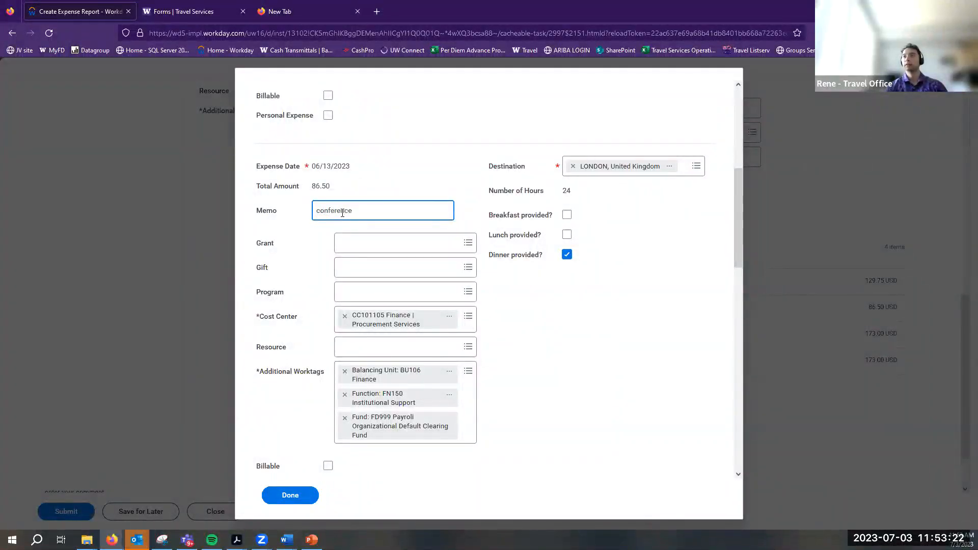
{"action": "type", "text": "ded dinner."}
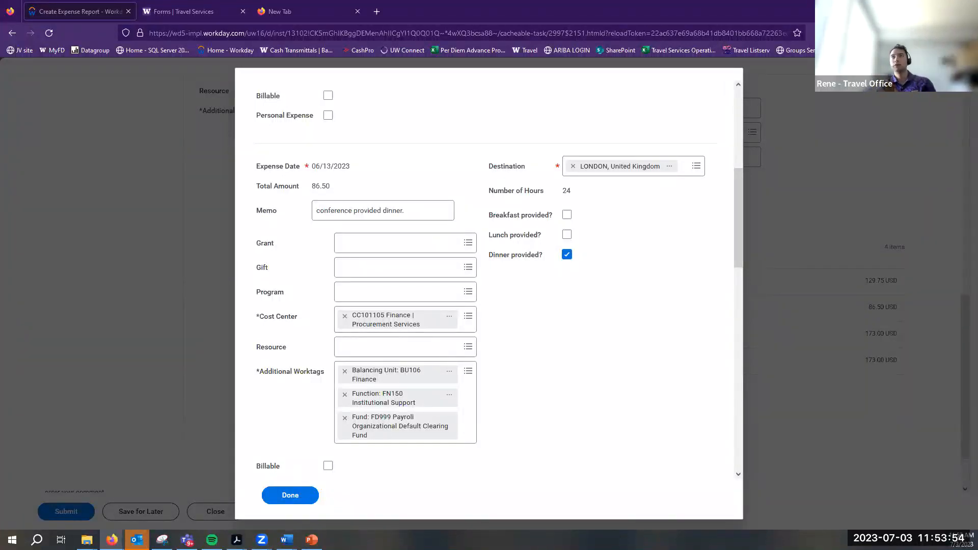
{"action": "left_click", "coordinate": [188, 11]}
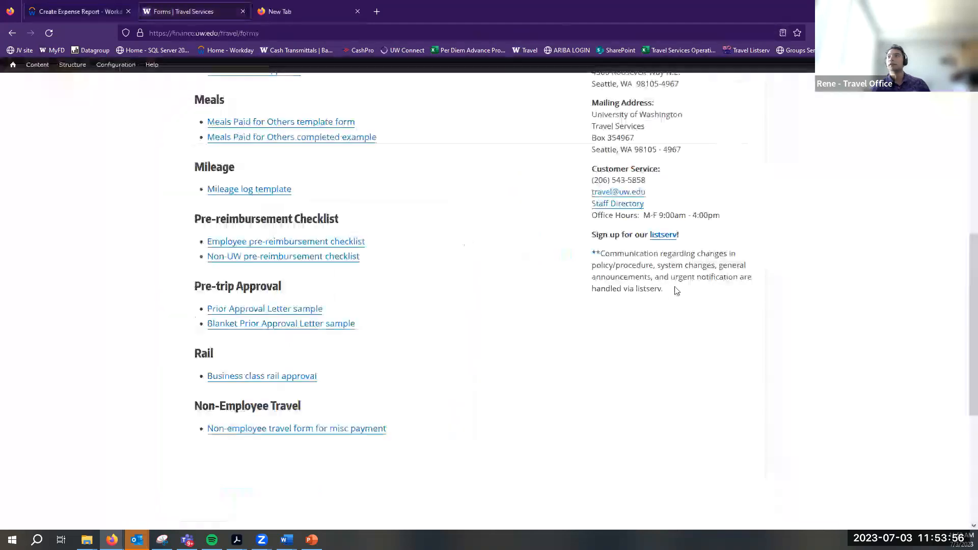
{"action": "scroll", "coordinate": [657, 302], "scroll_direction": "down", "scroll_amount": 15}
{"action": "scroll", "coordinate": [646, 305], "scroll_direction": "up", "scroll_amount": 6}
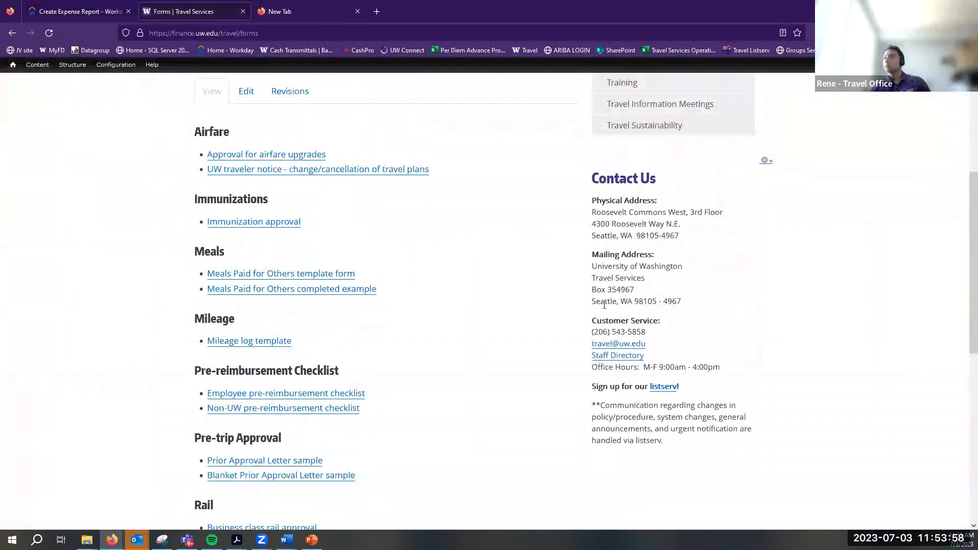
{"action": "left_click_drag", "start_coordinate": [594, 332], "coordinate": [657, 335]}
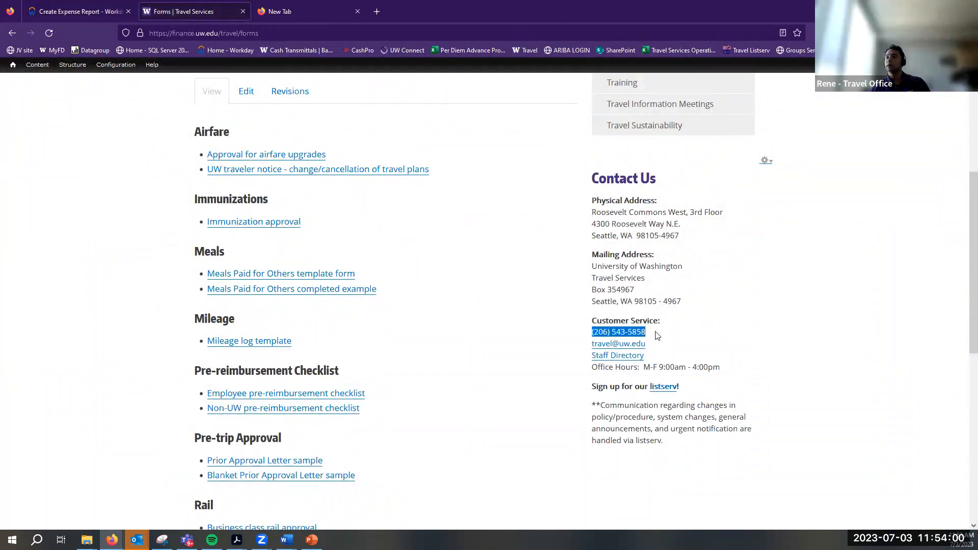
{"action": "left_click_drag", "start_coordinate": [685, 350], "coordinate": [583, 348]}
{"action": "left_click", "coordinate": [583, 348]}
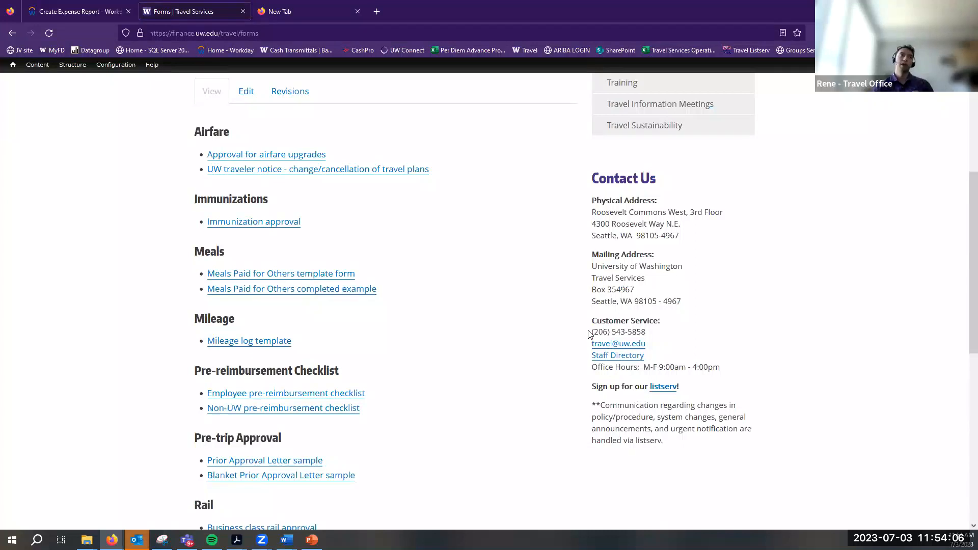
{"action": "triple_click", "coordinate": [590, 337]}
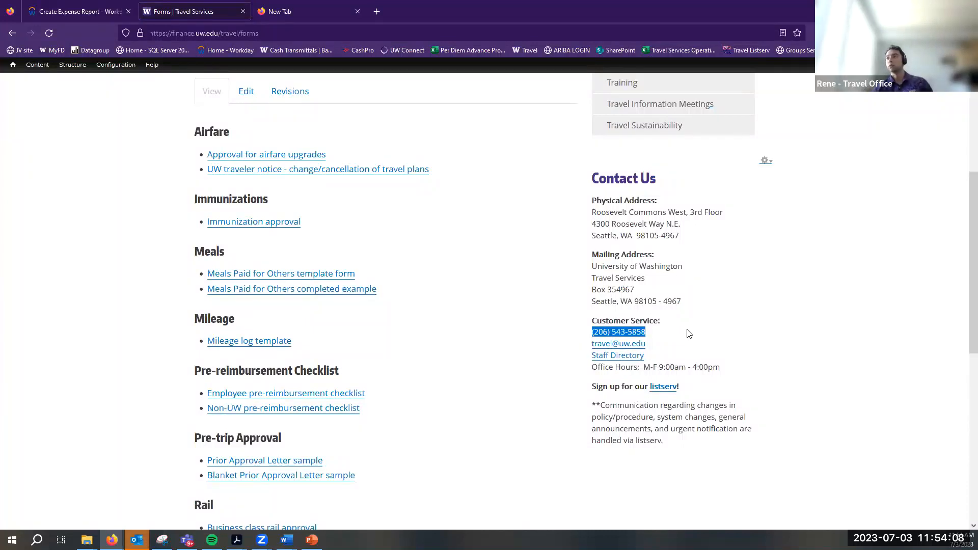
{"action": "left_click", "coordinate": [685, 338]}
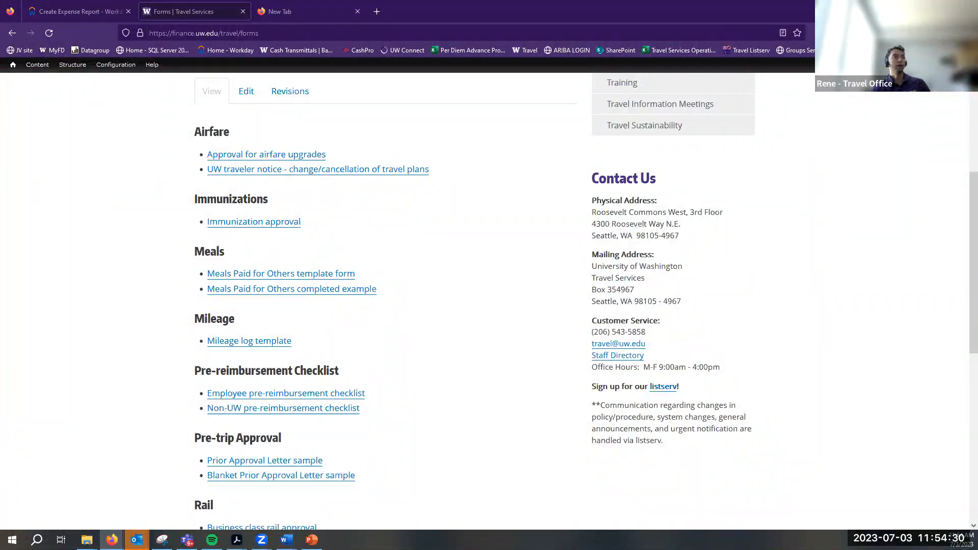
{"action": "left_click", "coordinate": [67, 5]}
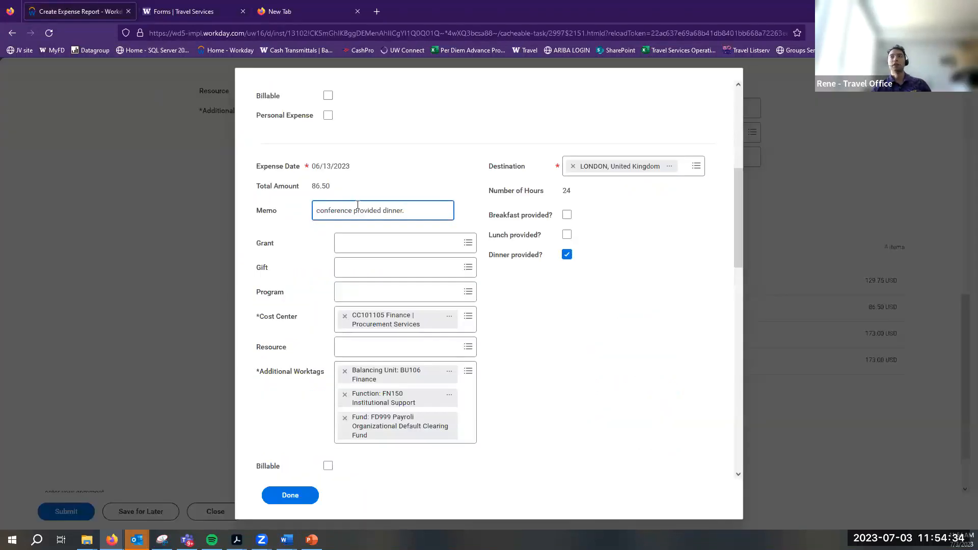
Save the per diem details and start a new Miscellaneous Payment Request, showing its Attachments area
{"action": "scroll", "coordinate": [308, 479], "scroll_direction": "down", "scroll_amount": 8}
{"action": "left_click", "coordinate": [290, 495]}
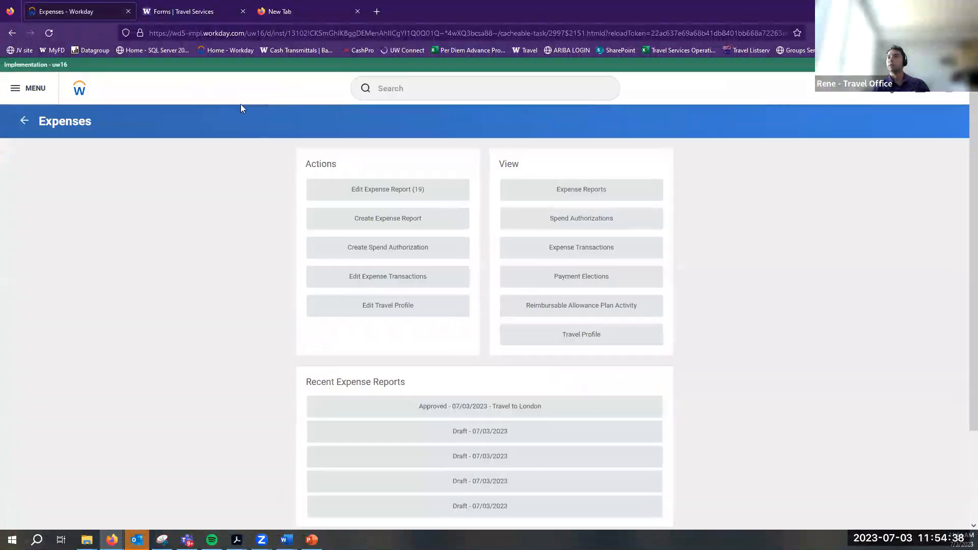
{"action": "left_click", "coordinate": [423, 91]}
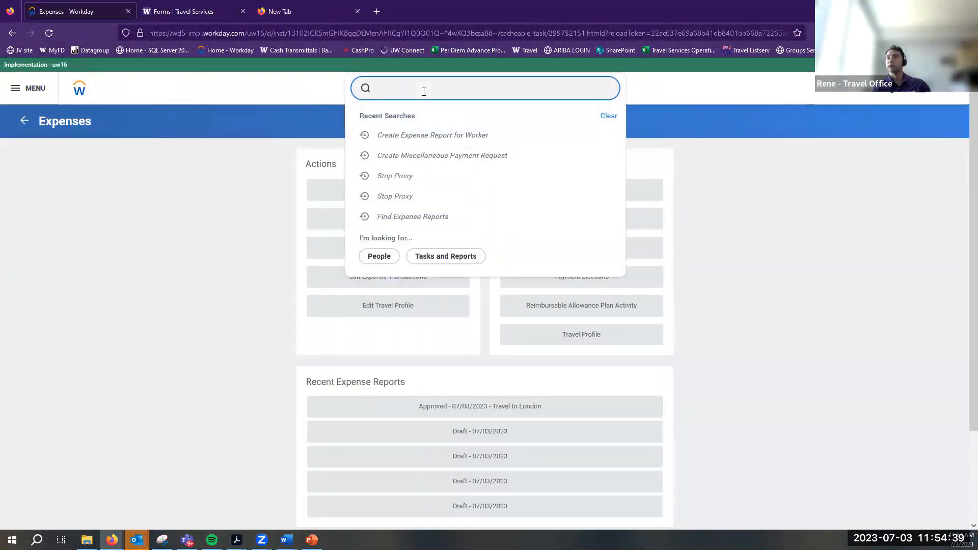
{"action": "left_click", "coordinate": [454, 155]}
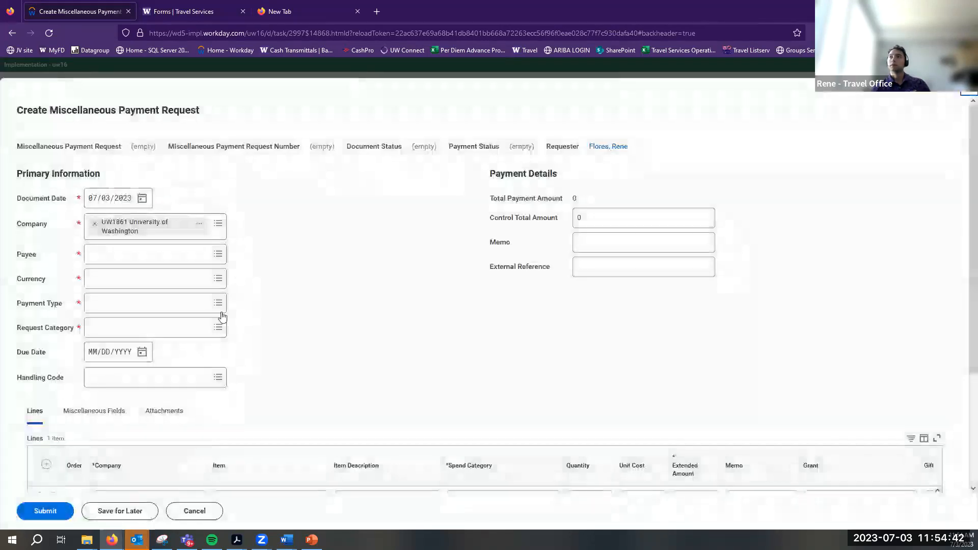
{"action": "scroll", "coordinate": [196, 327], "scroll_direction": "down", "scroll_amount": 2}
{"action": "scroll", "coordinate": [197, 328], "scroll_direction": "down", "scroll_amount": 2}
{"action": "left_click", "coordinate": [163, 255]}
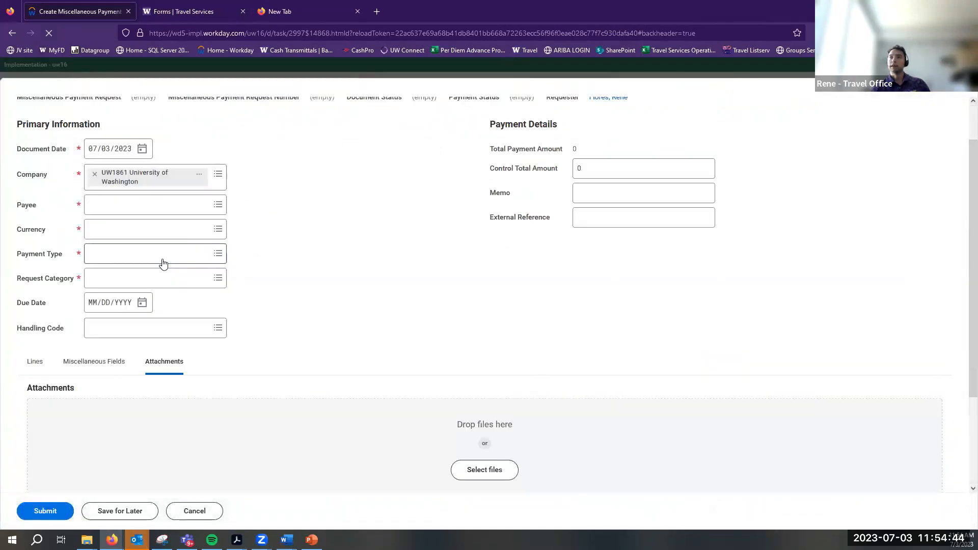
{"action": "scroll", "coordinate": [509, 402], "scroll_direction": "down", "scroll_amount": 3}
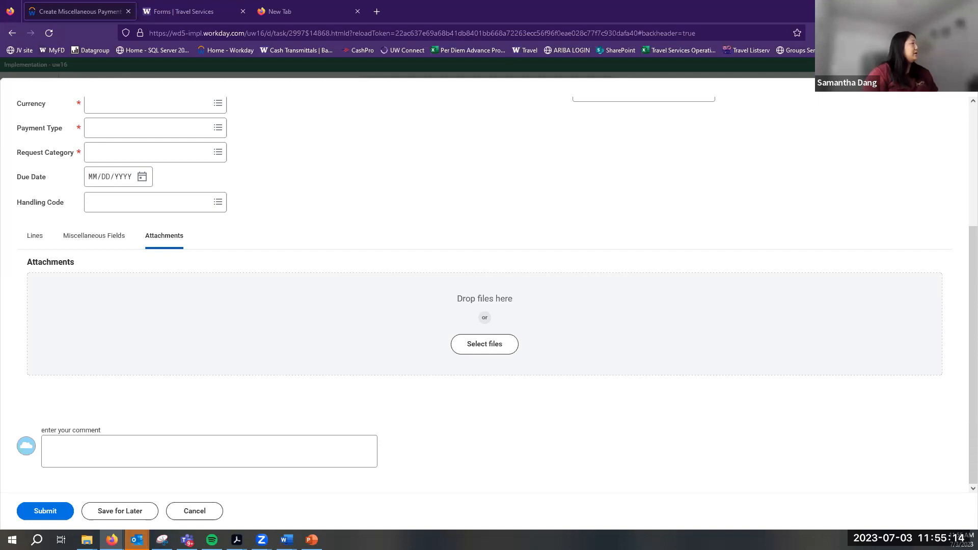
Switch to the Word guide 'How to Perform Miscellaneous Payments in Workday'
{"action": "left_click", "coordinate": [287, 540]}
{"action": "scroll", "coordinate": [761, 279], "scroll_direction": "up", "scroll_amount": 5}
{"action": "scroll", "coordinate": [762, 279], "scroll_direction": "up", "scroll_amount": 10}
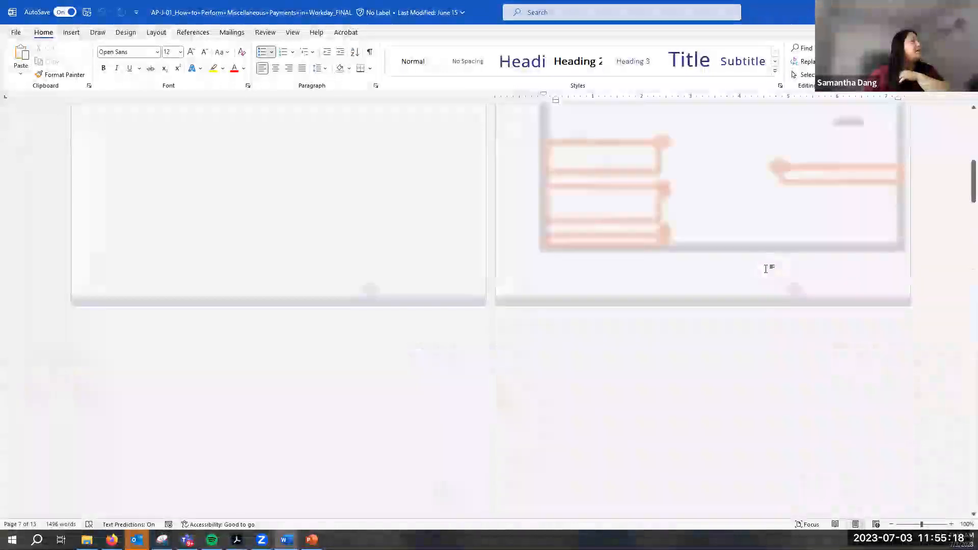
Highlight the Expense Data Entry Specialist (UWA) audience role, then return to the Workday form
{"action": "scroll", "coordinate": [765, 269], "scroll_direction": "up", "scroll_amount": 10}
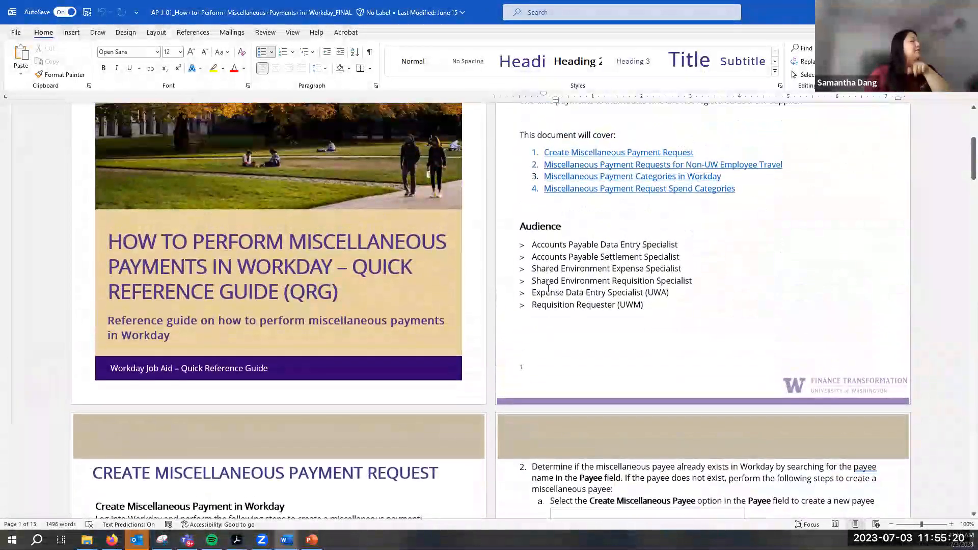
{"action": "left_click_drag", "start_coordinate": [646, 297], "coordinate": [680, 293]}
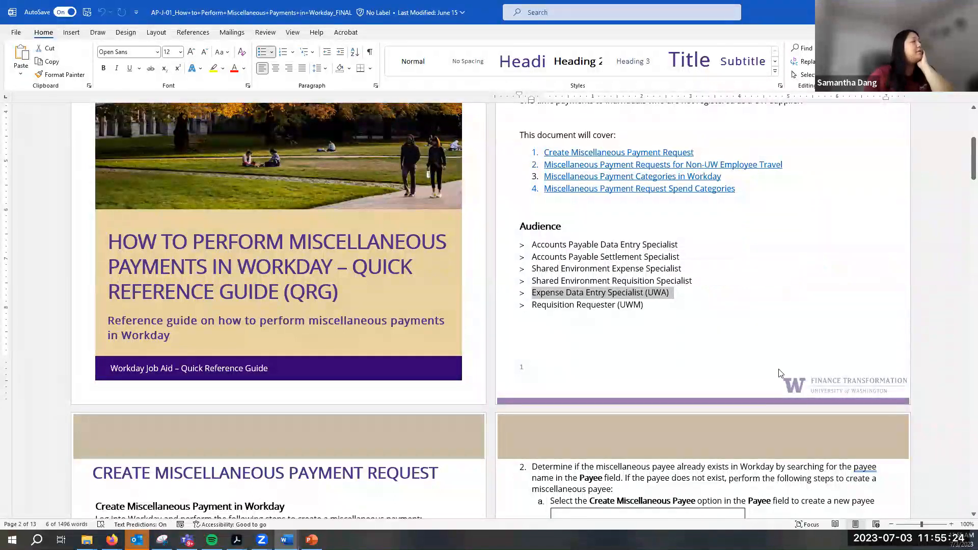
{"action": "left_click", "coordinate": [740, 305]}
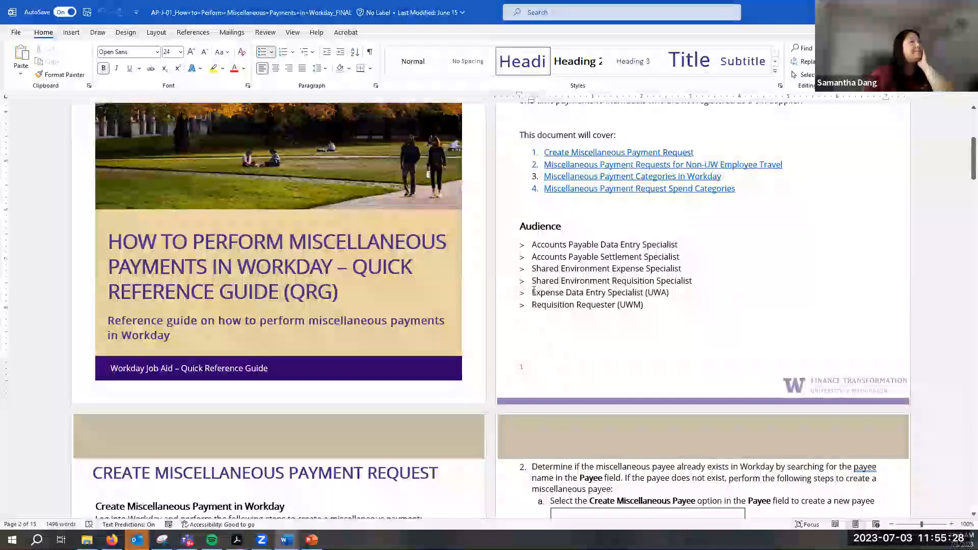
{"action": "left_click_drag", "start_coordinate": [532, 292], "coordinate": [660, 302]}
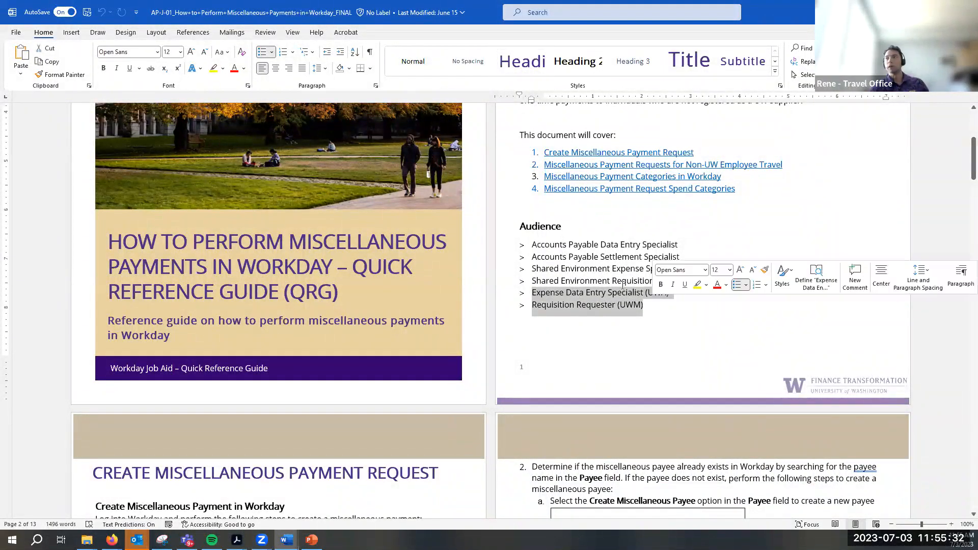
{"action": "left_click", "coordinate": [584, 293]}
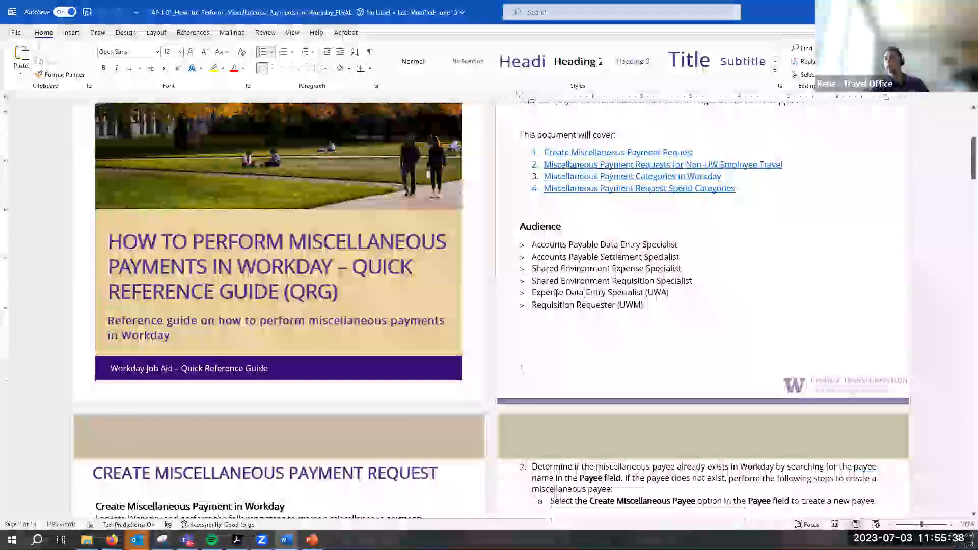
{"action": "left_click_drag", "start_coordinate": [532, 293], "coordinate": [687, 296]}
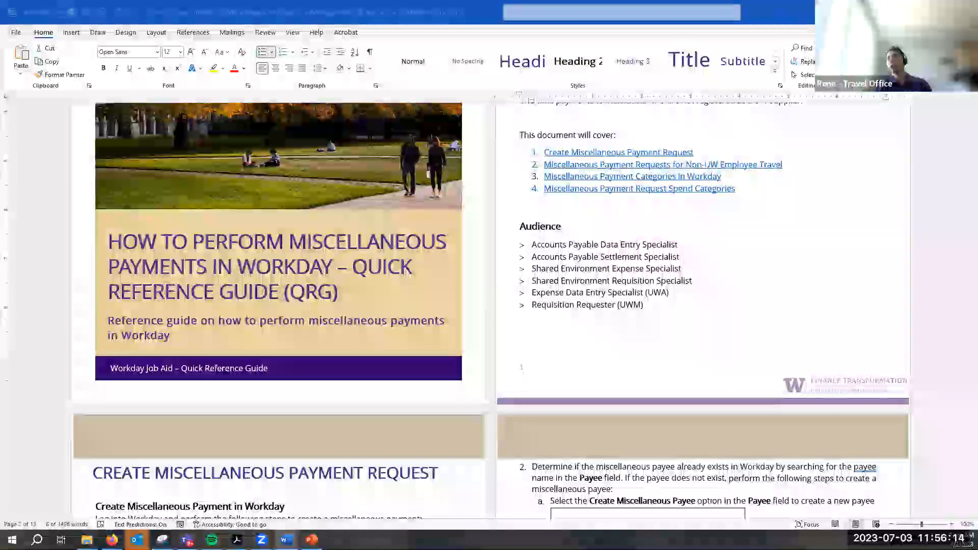
{"action": "key", "text": "alt+Tab"}
{"action": "scroll", "coordinate": [323, 317], "scroll_direction": "up", "scroll_amount": 5}
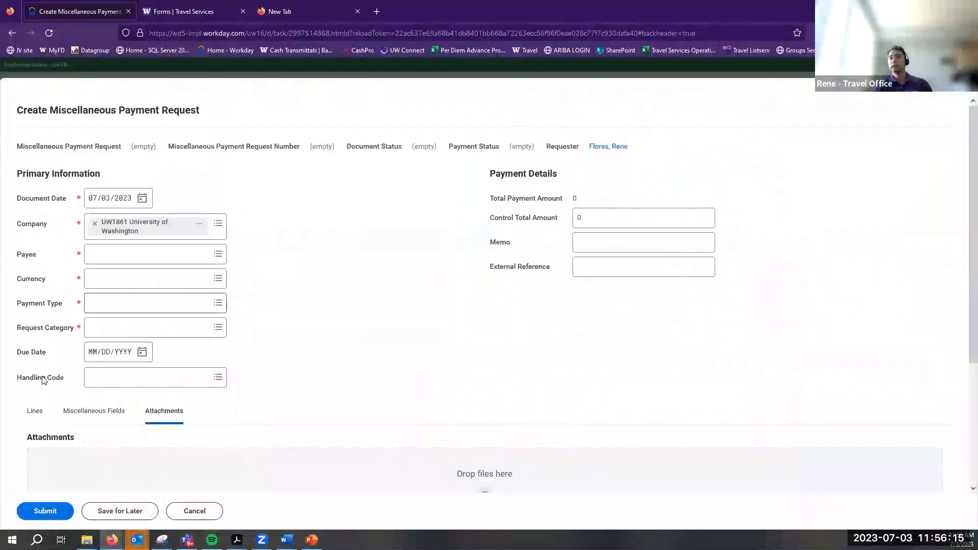
Look over the payment request's Miscellaneous Fields and Lines sections
{"action": "left_click", "coordinate": [95, 410]}
{"action": "scroll", "coordinate": [194, 409], "scroll_direction": "down", "scroll_amount": 5}
{"action": "scroll", "coordinate": [32, 164], "scroll_direction": "up", "scroll_amount": 2}
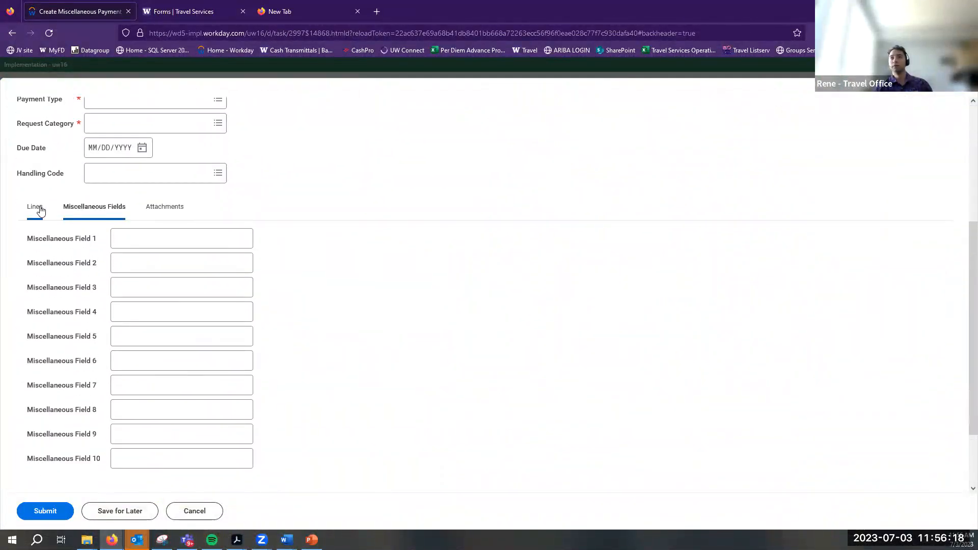
{"action": "left_click", "coordinate": [32, 207]}
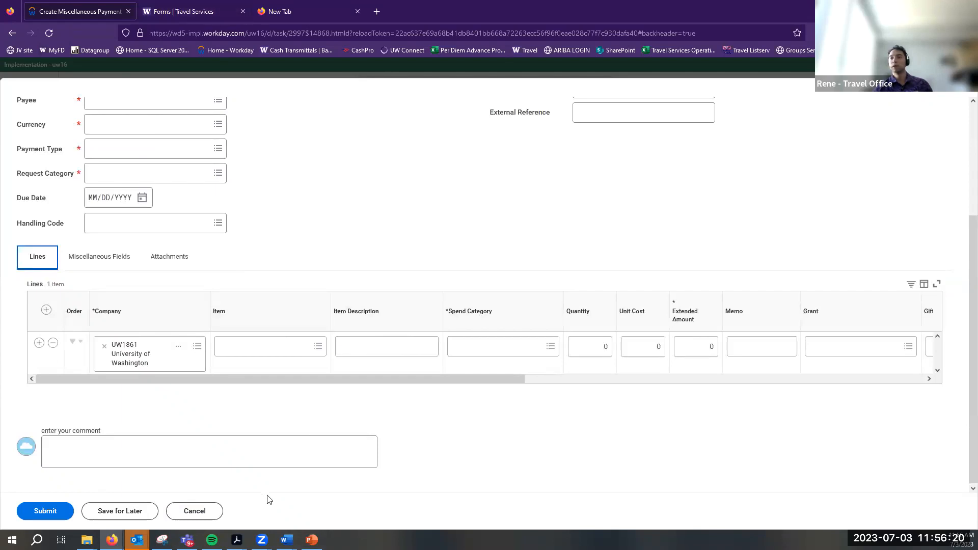
Bring back the Word guide at the spend categories SC2566 and SC2567 pages
{"action": "mouse_move", "coordinate": [237, 539]}
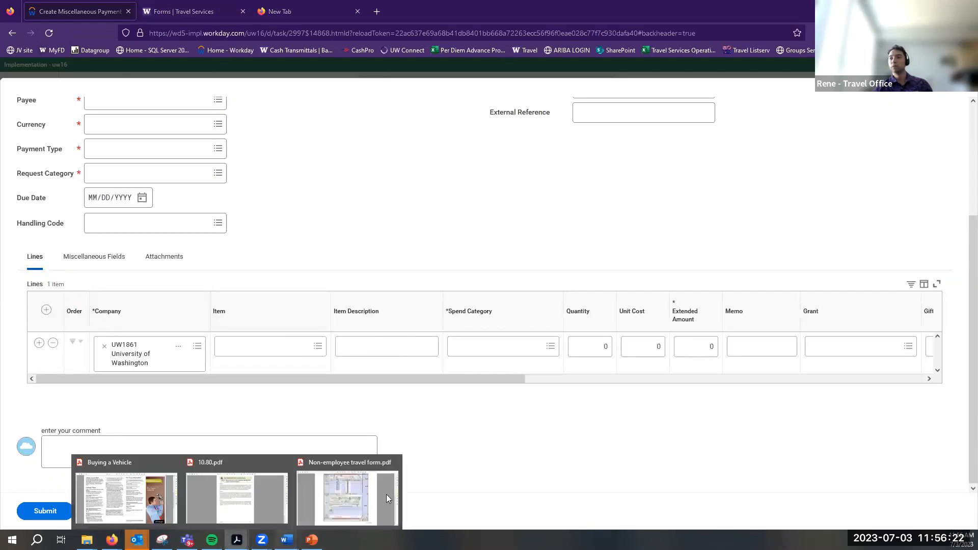
{"action": "left_click", "coordinate": [287, 539]}
{"action": "scroll", "coordinate": [586, 319], "scroll_direction": "down", "scroll_amount": 6}
{"action": "scroll", "coordinate": [586, 320], "scroll_direction": "down", "scroll_amount": 20}
{"action": "scroll", "coordinate": [586, 320], "scroll_direction": "down", "scroll_amount": 10}
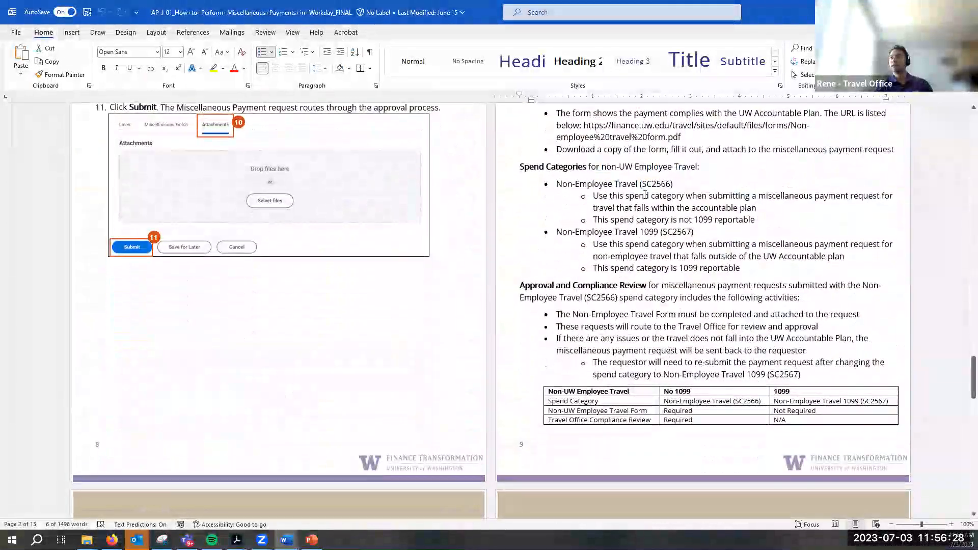
Highlight the Non-Employee Travel (SC2566) spend category entry in the guide
{"action": "left_click", "coordinate": [641, 184]}
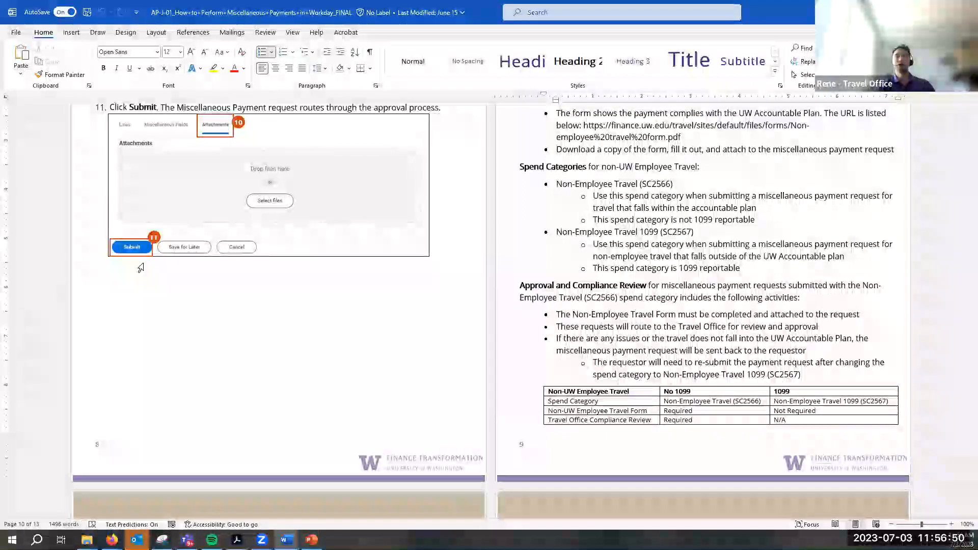
{"action": "left_click_drag", "start_coordinate": [680, 186], "coordinate": [641, 187]}
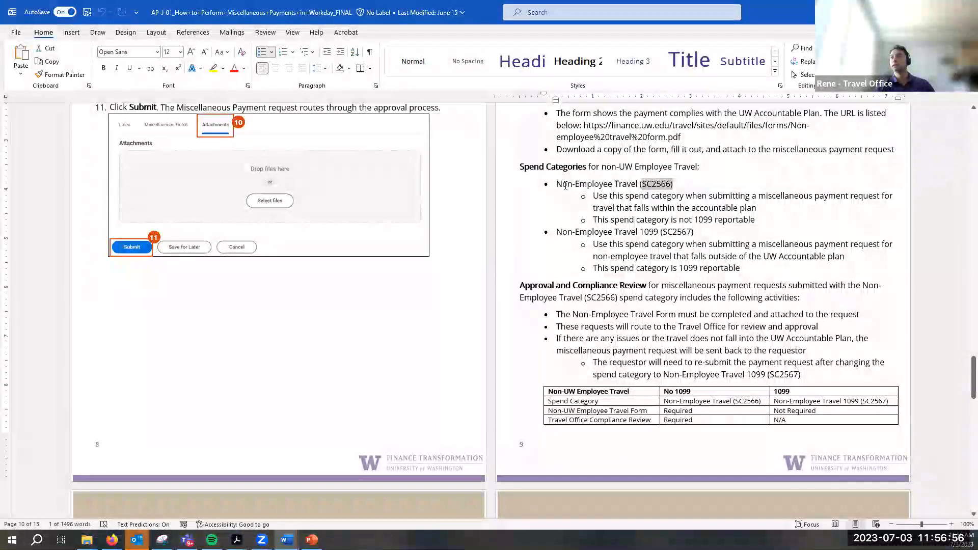
{"action": "left_click_drag", "start_coordinate": [557, 188], "coordinate": [650, 197]}
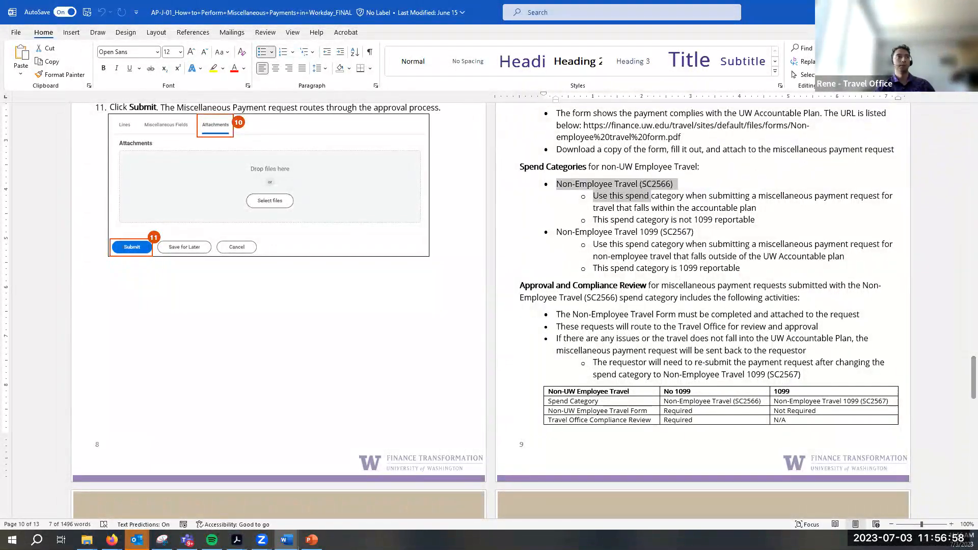
{"action": "left_click", "coordinate": [651, 197]}
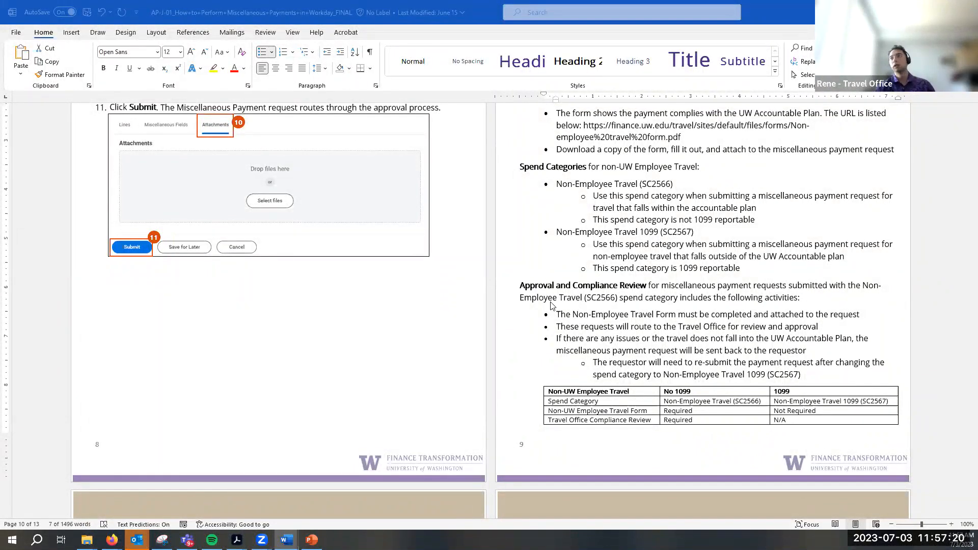
Review the Create Miscellaneous Payment Request steps, then open Non-employee travel form.pdf in Acrobat
{"action": "scroll", "coordinate": [628, 378], "scroll_direction": "up", "scroll_amount": 6}
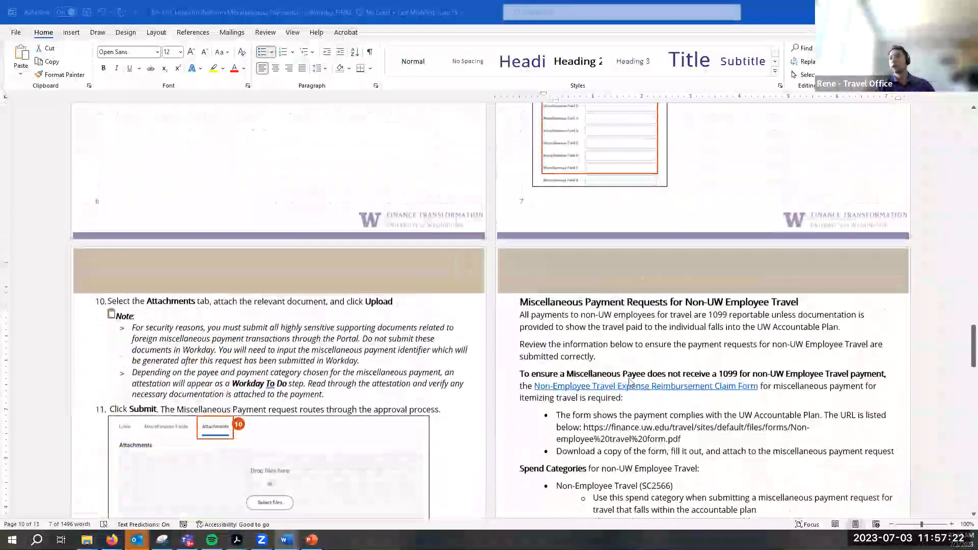
{"action": "scroll", "coordinate": [629, 382], "scroll_direction": "up", "scroll_amount": 15}
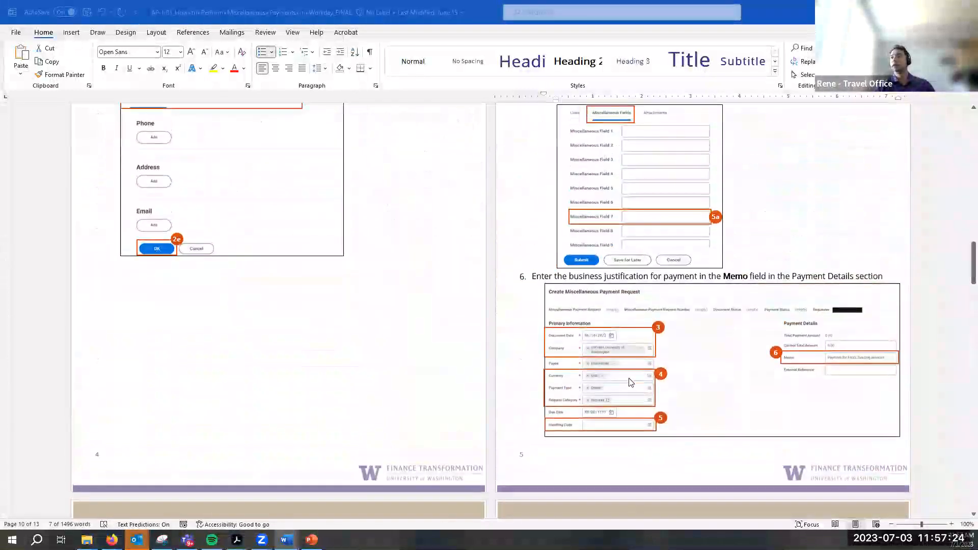
{"action": "scroll", "coordinate": [629, 377], "scroll_direction": "up", "scroll_amount": 15}
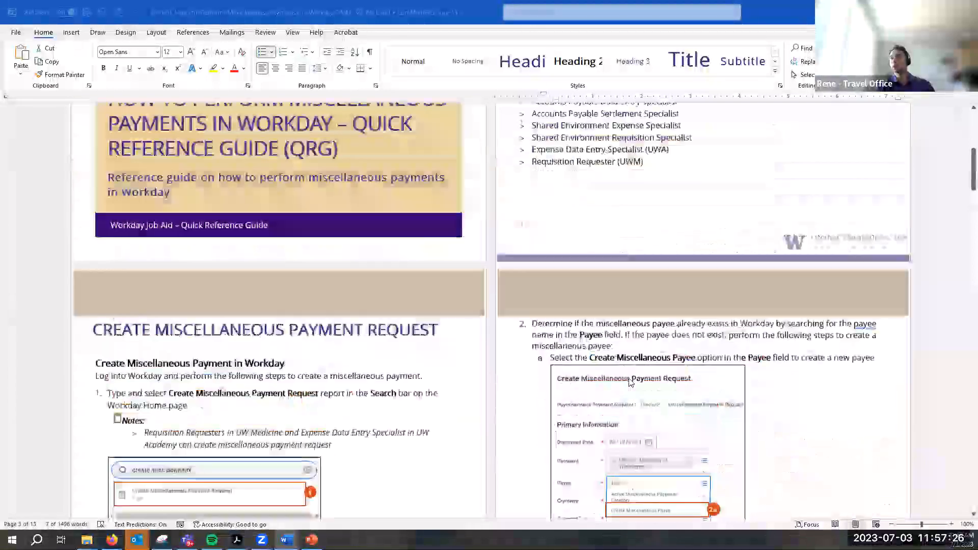
{"action": "scroll", "coordinate": [630, 381], "scroll_direction": "down", "scroll_amount": 4}
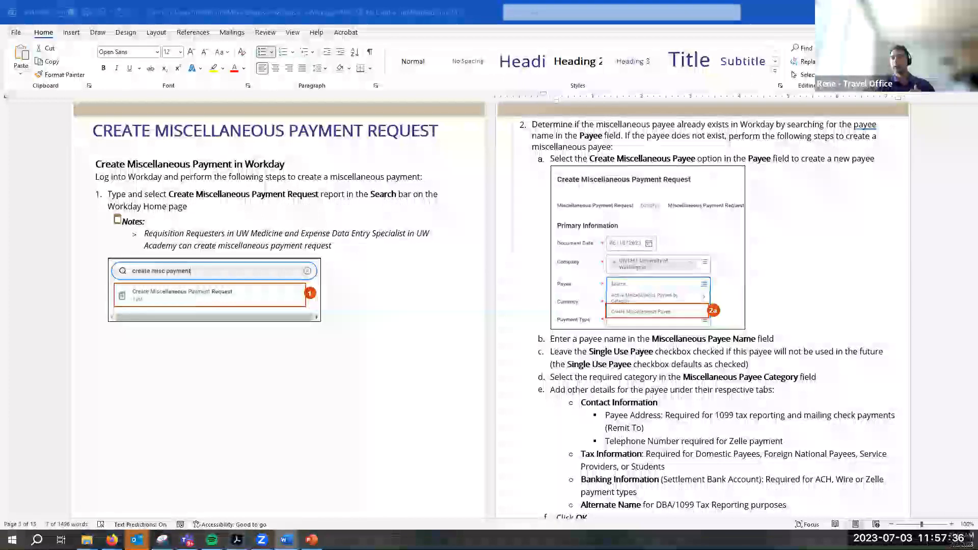
{"action": "mouse_move", "coordinate": [237, 539]}
{"action": "left_click", "coordinate": [302, 499]}
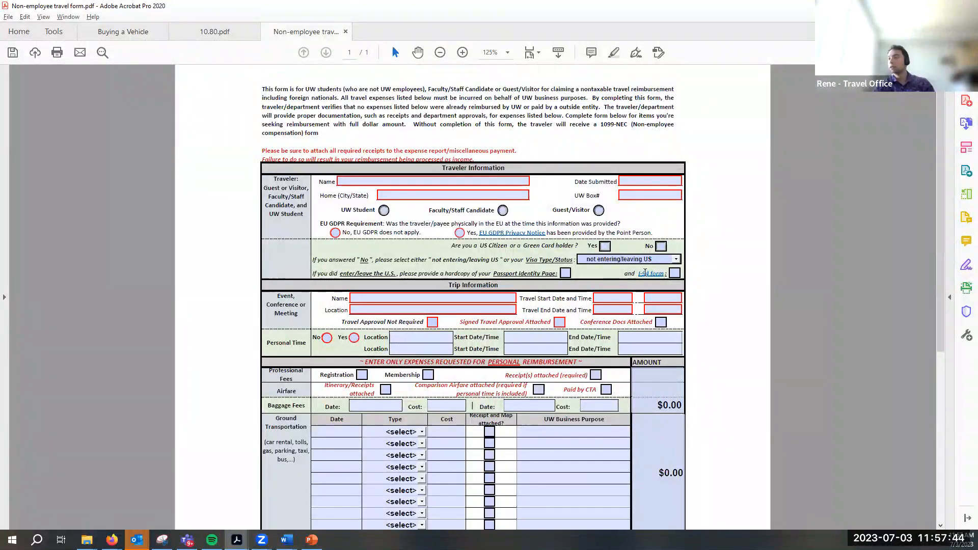
Open the I-94 link, answer No to US Citizen or Green Card holder, and choose visa F-1
{"action": "left_click", "coordinate": [649, 274]}
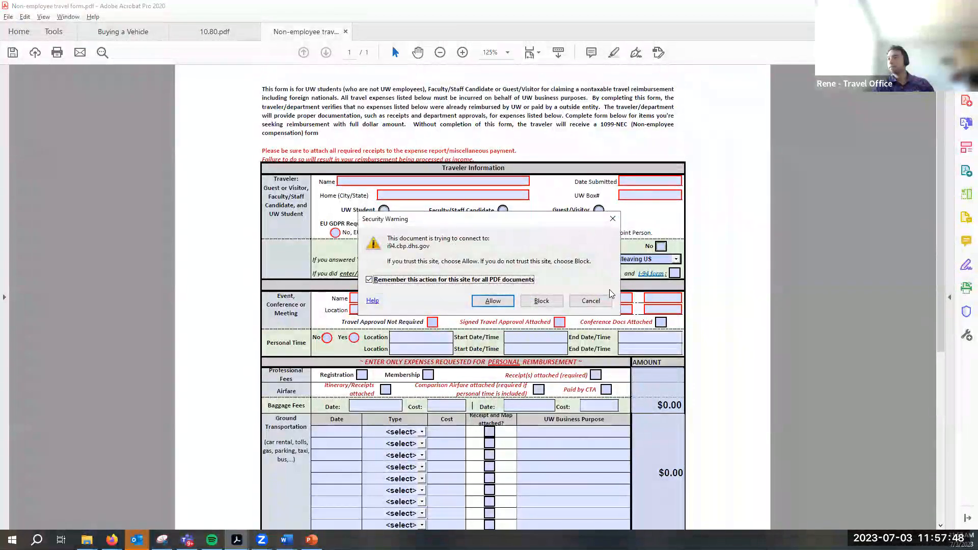
{"action": "left_click", "coordinate": [490, 300]}
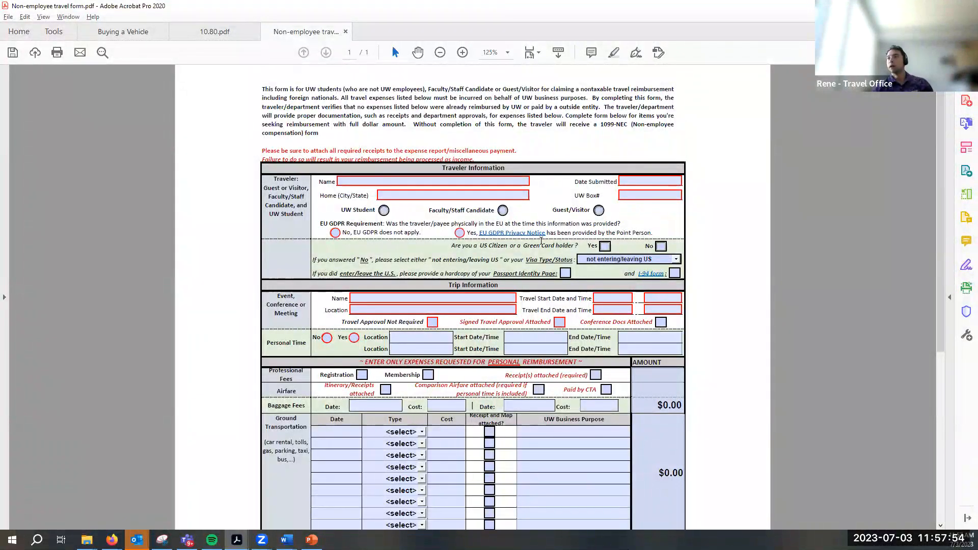
{"action": "left_click_drag", "start_coordinate": [478, 245], "coordinate": [577, 245]}
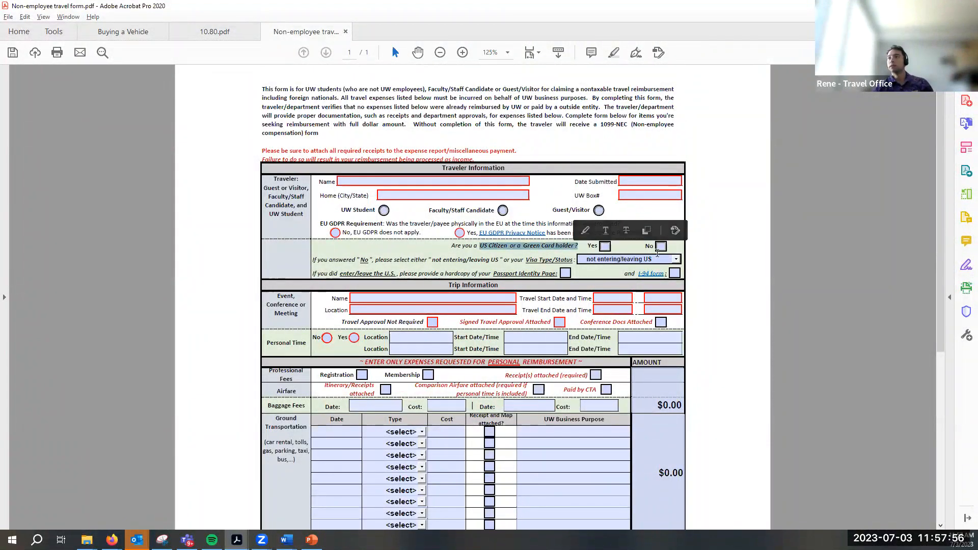
{"action": "left_click", "coordinate": [660, 247]}
{"action": "left_click", "coordinate": [662, 259]}
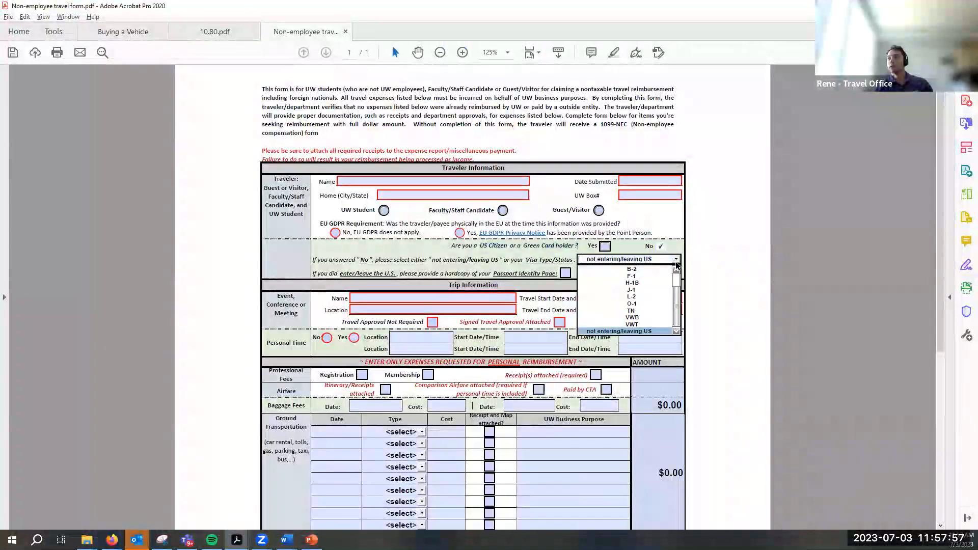
{"action": "left_click", "coordinate": [660, 280]}
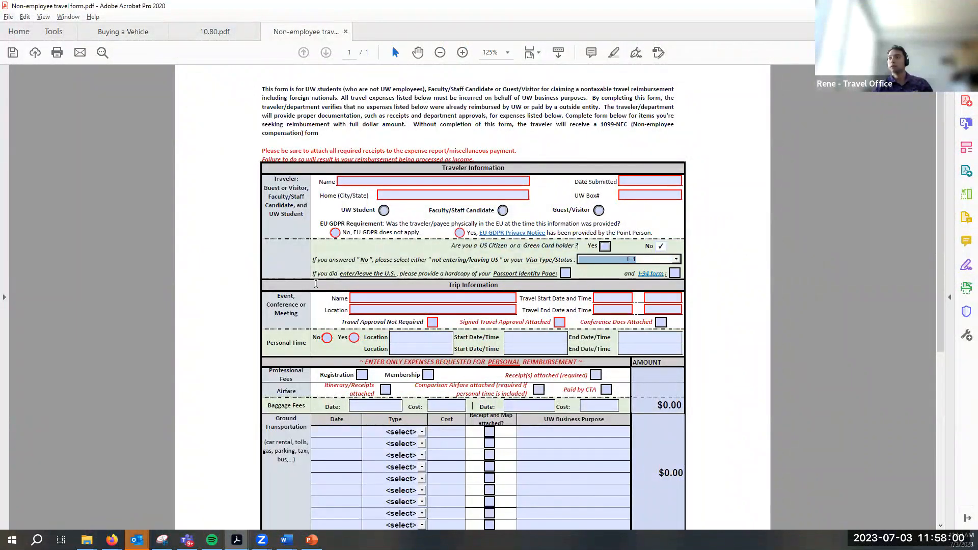
Tick the Passport Identity Page and I-94 attachment boxes, then untick them again
{"action": "left_click_drag", "start_coordinate": [312, 274], "coordinate": [534, 278]}
{"action": "left_click", "coordinate": [538, 276]}
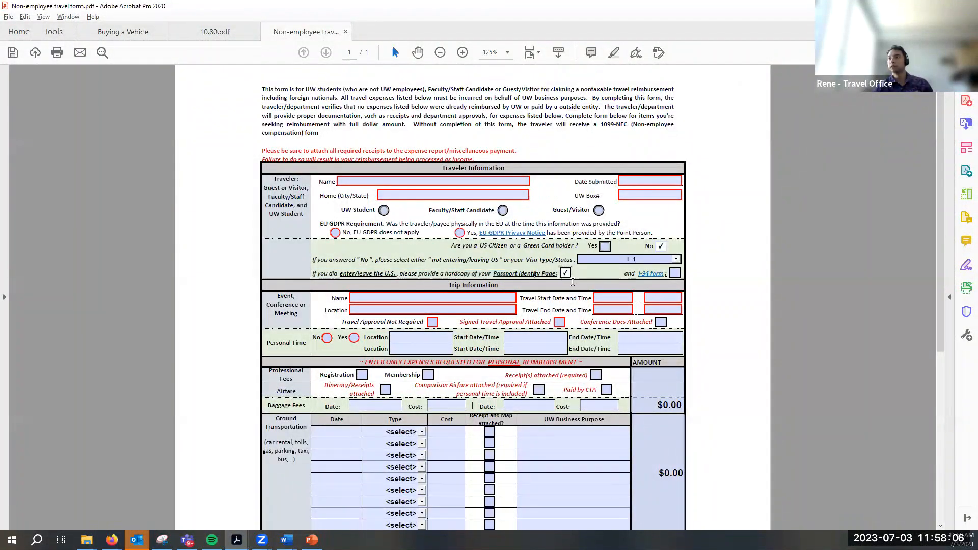
{"action": "left_click", "coordinate": [674, 273]}
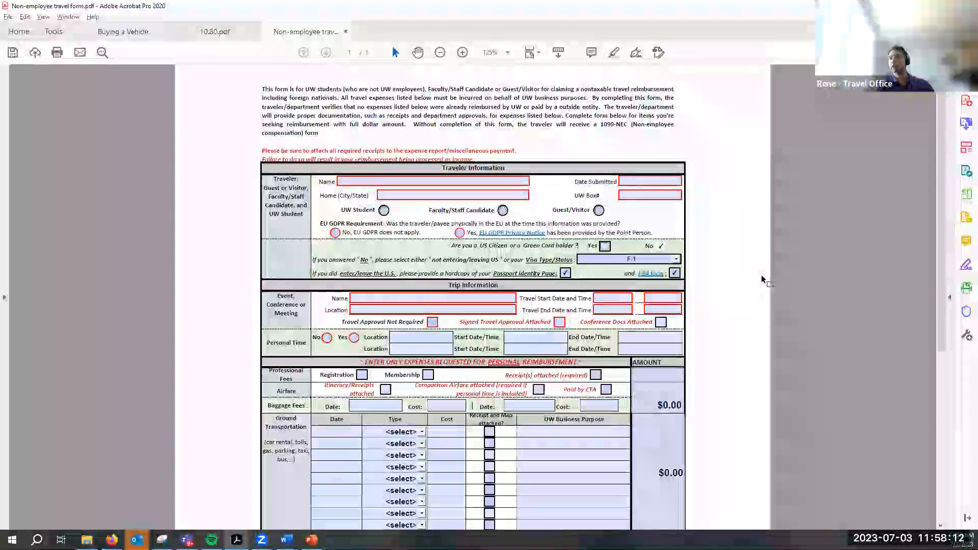
{"action": "left_click_drag", "start_coordinate": [531, 299], "coordinate": [432, 274]}
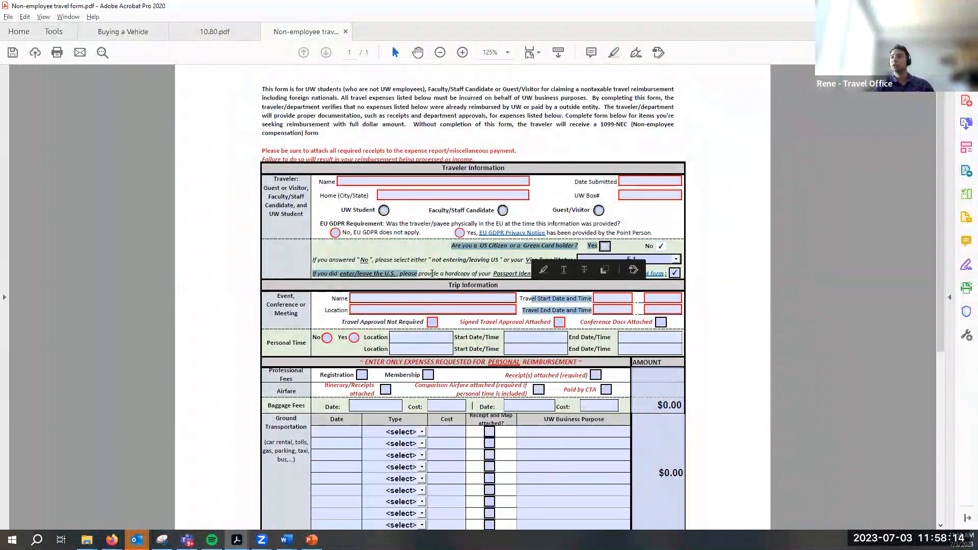
{"action": "left_click", "coordinate": [380, 234]}
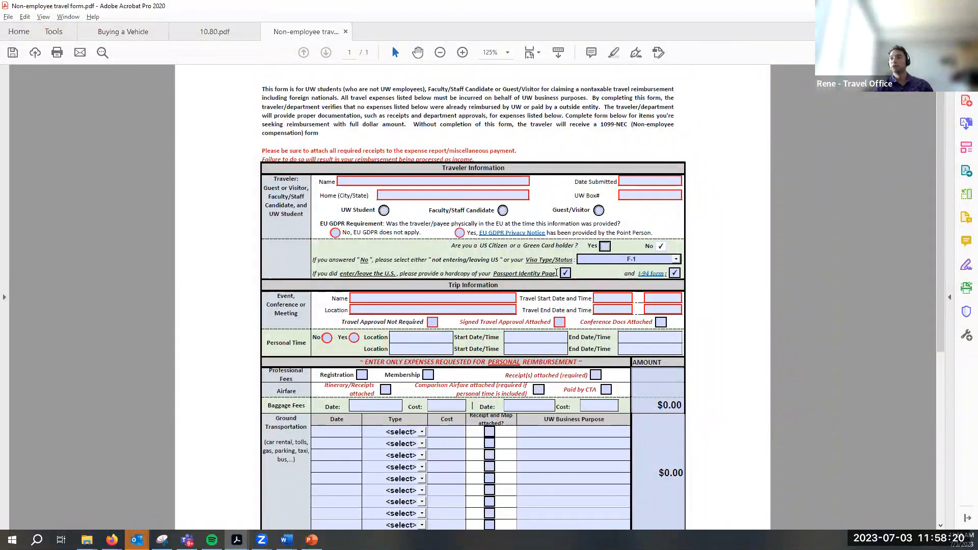
{"action": "left_click", "coordinate": [565, 273]}
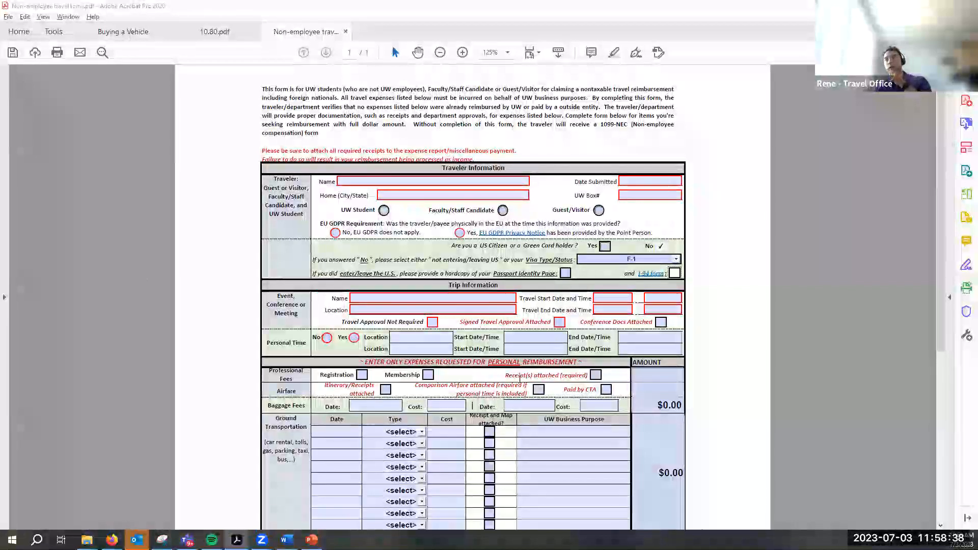
{"action": "left_click_drag", "start_coordinate": [577, 389], "coordinate": [585, 395]}
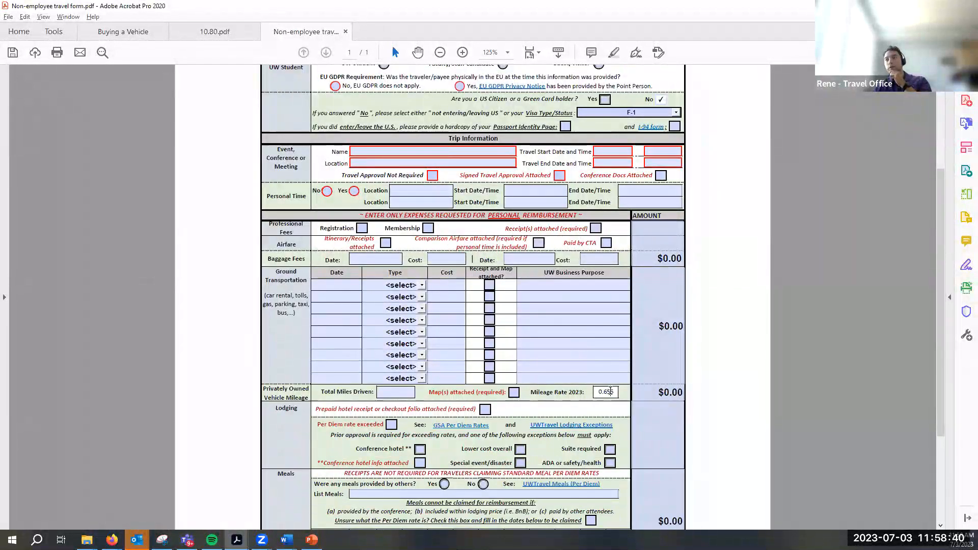
Select the Mileage Rate field showing the prefilled 0.655 rate
{"action": "left_click", "coordinate": [605, 391]}
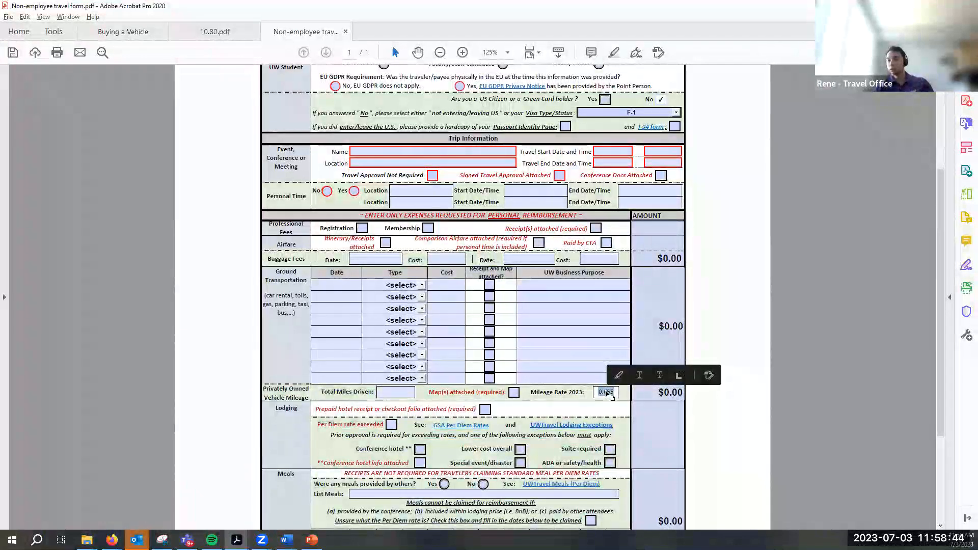
{"action": "left_click", "coordinate": [591, 391]}
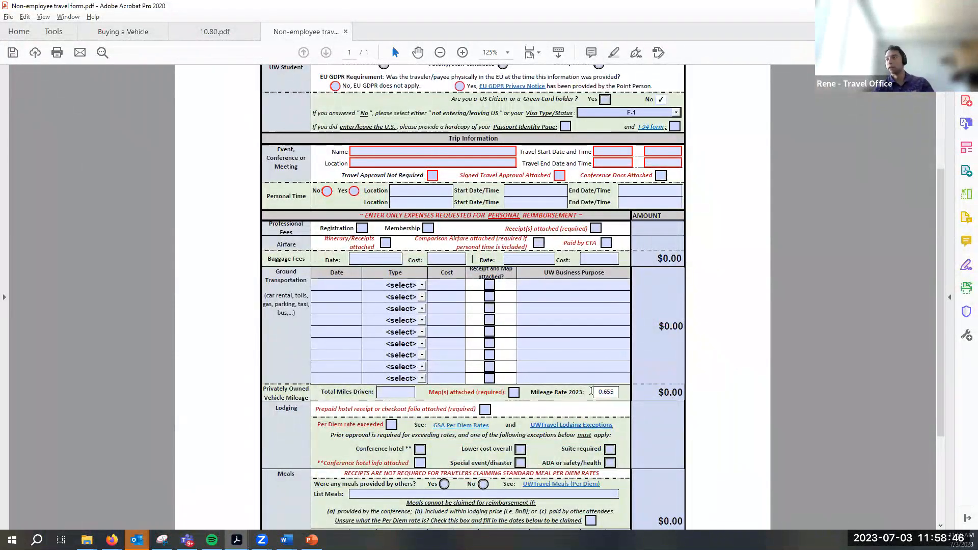
{"action": "left_click", "coordinate": [599, 391]}
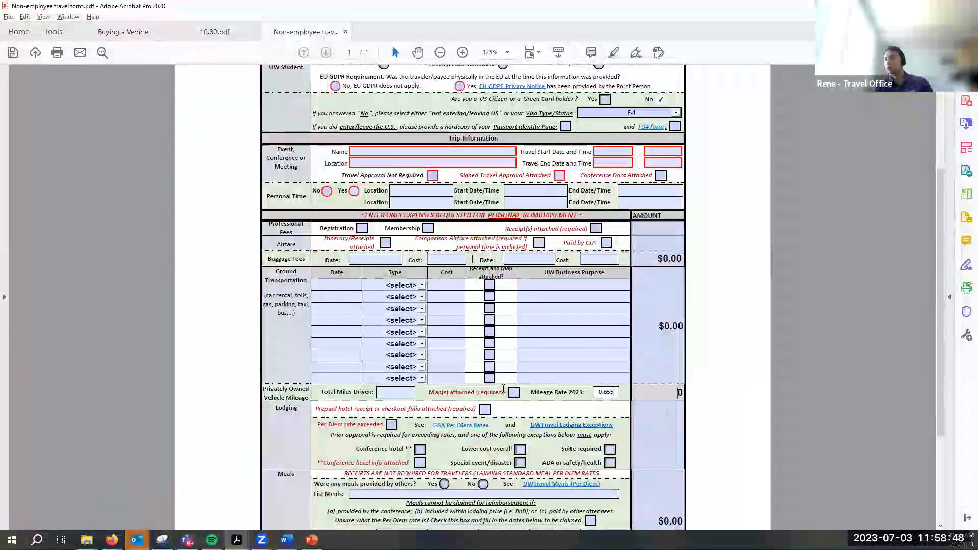
{"action": "scroll", "coordinate": [544, 380], "scroll_direction": "down", "scroll_amount": 5}
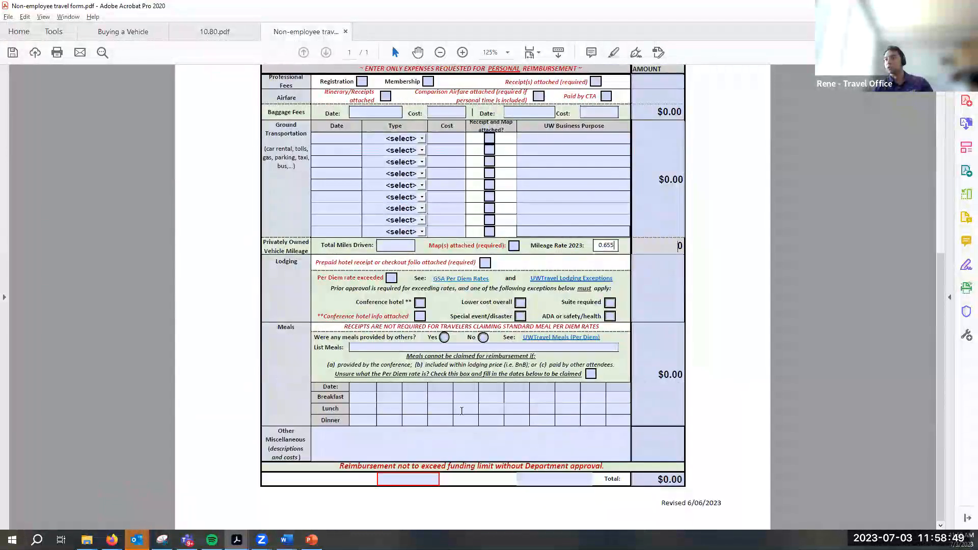
Enter 'Mileage override' in the Other Miscellaneous field and leave the field
{"action": "left_click", "coordinate": [346, 455]}
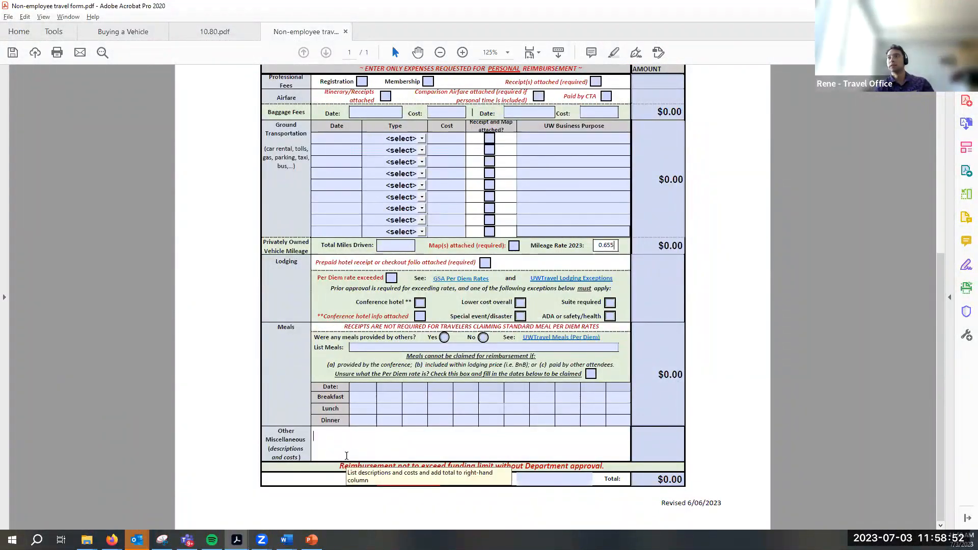
{"action": "type", "text": "Mileage override"}
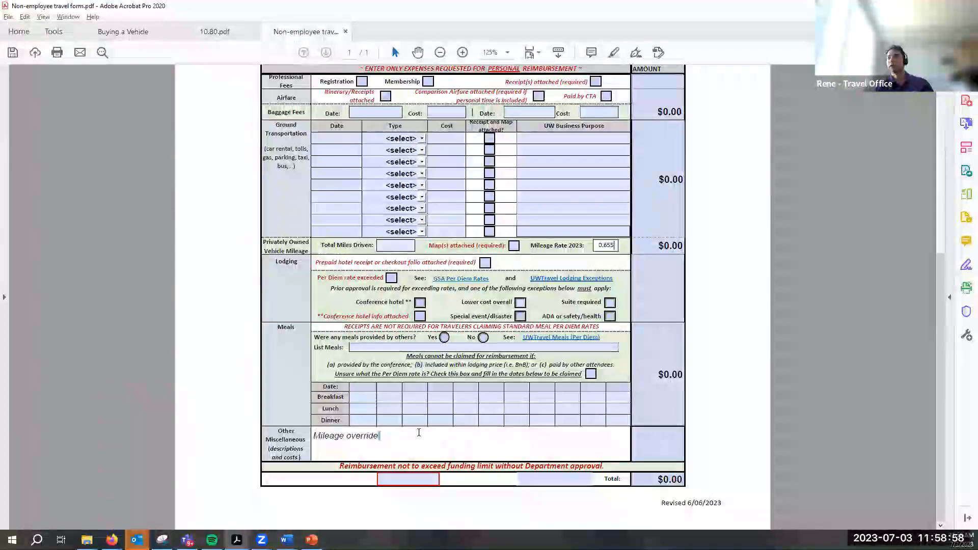
{"action": "scroll", "coordinate": [382, 434], "scroll_direction": "up", "scroll_amount": 4}
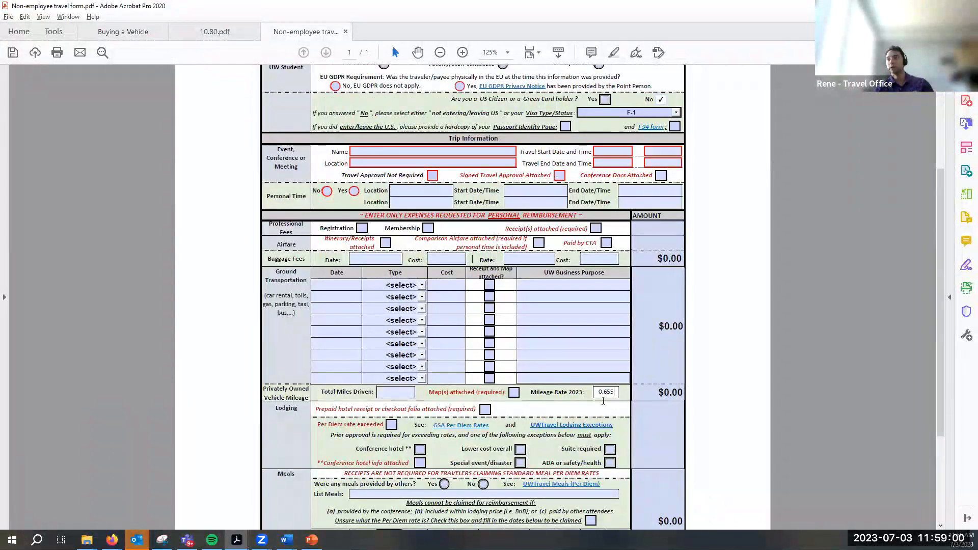
{"action": "scroll", "coordinate": [650, 425], "scroll_direction": "down", "scroll_amount": 5}
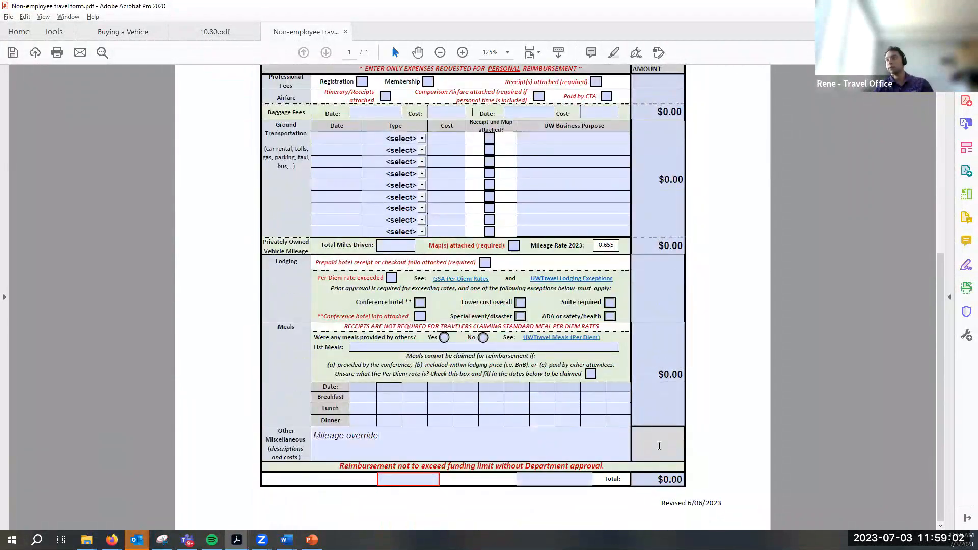
{"action": "scroll", "coordinate": [455, 353], "scroll_direction": "up", "scroll_amount": 7}
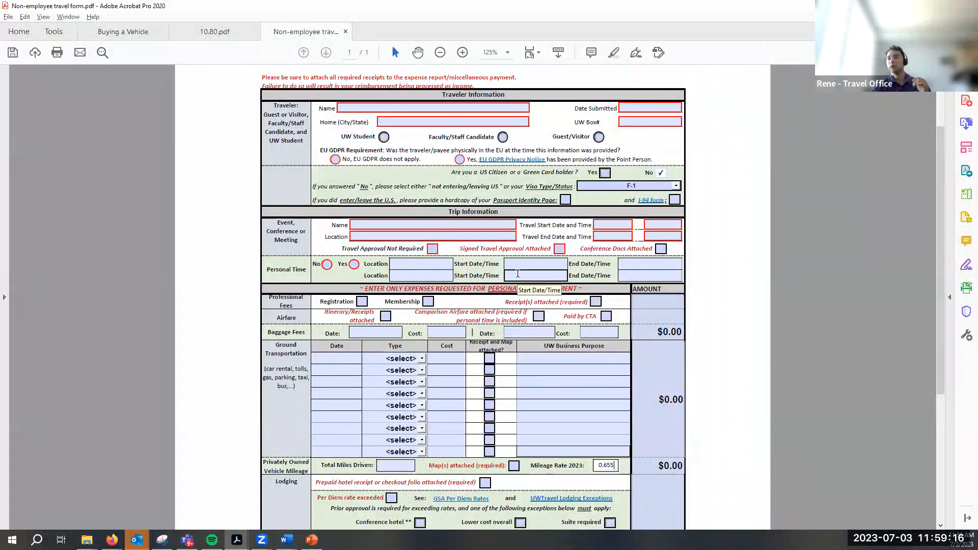
{"action": "scroll", "coordinate": [503, 435], "scroll_direction": "down", "scroll_amount": 4}
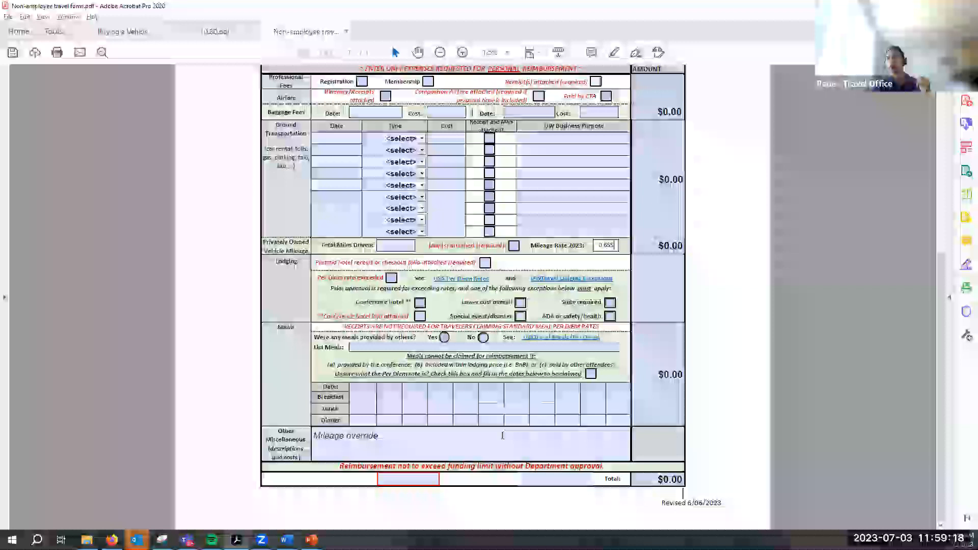
{"action": "left_click_drag", "start_coordinate": [503, 435], "coordinate": [324, 436]}
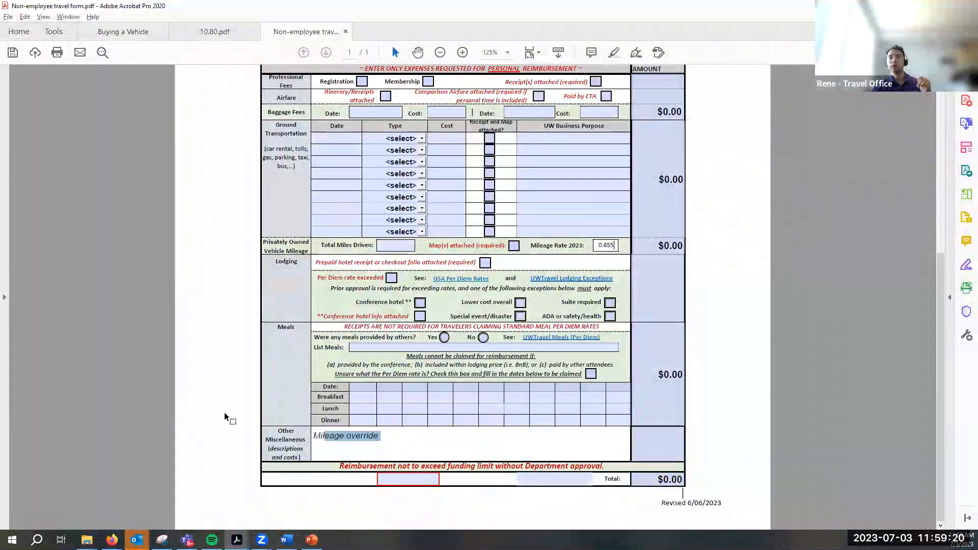
{"action": "left_click", "coordinate": [224, 411]}
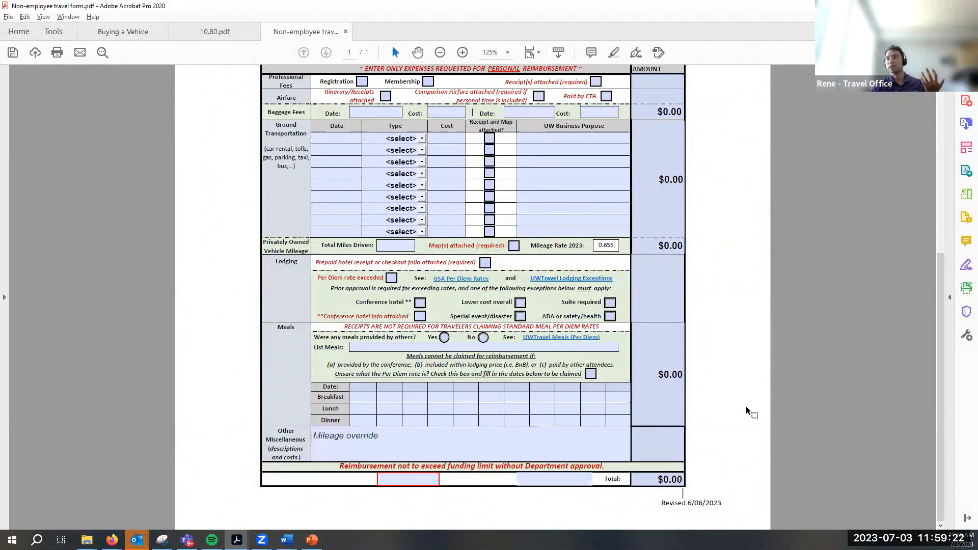
{"action": "left_click", "coordinate": [498, 436]}
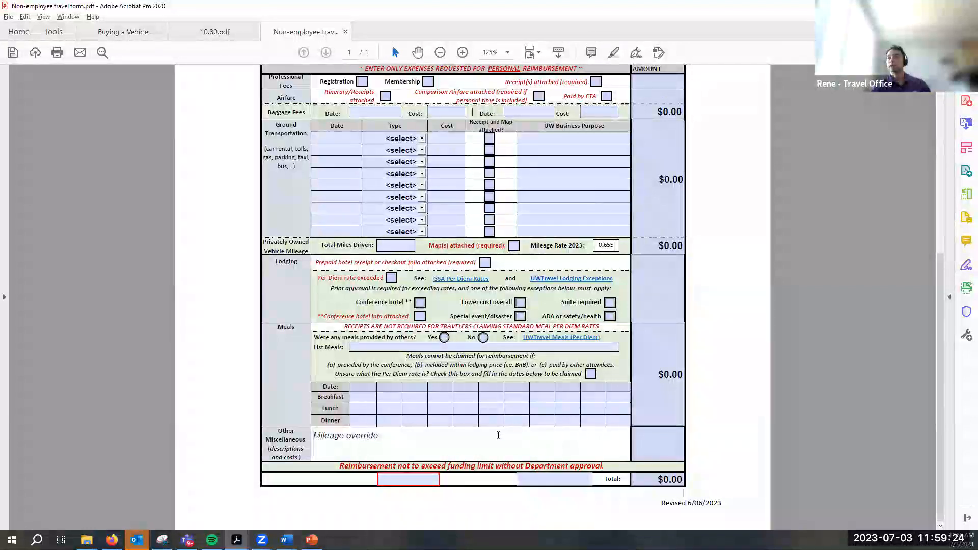
{"action": "left_click", "coordinate": [536, 244]}
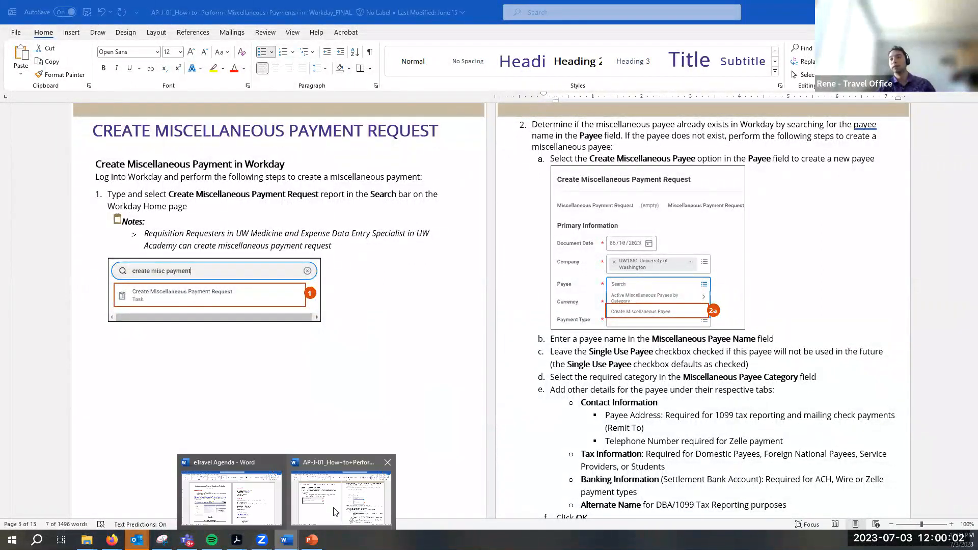
Bring the Non-employee travel form, with its Mileage override note, back in front of the Word guide
{"action": "mouse_move", "coordinate": [286, 539]}
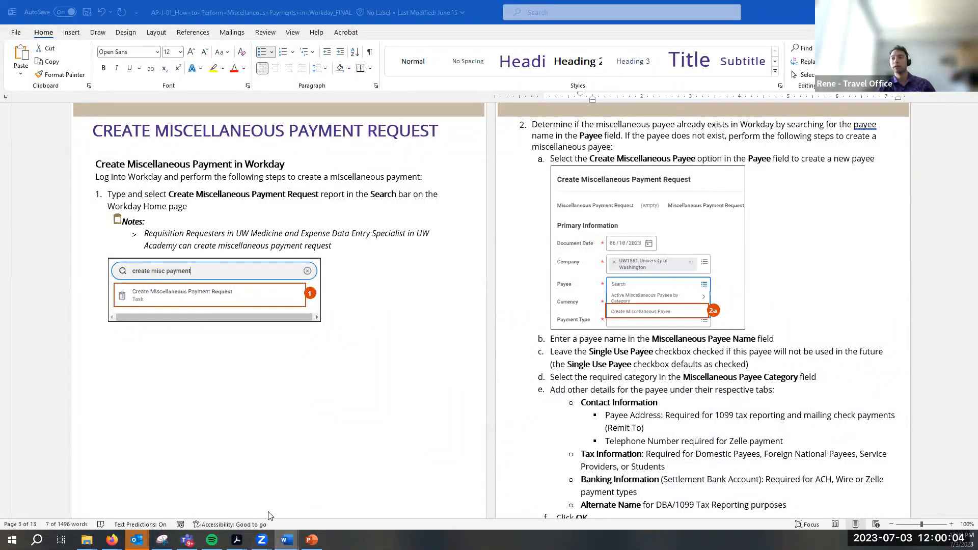
{"action": "mouse_move", "coordinate": [236, 540]}
{"action": "left_click", "coordinate": [316, 511]}
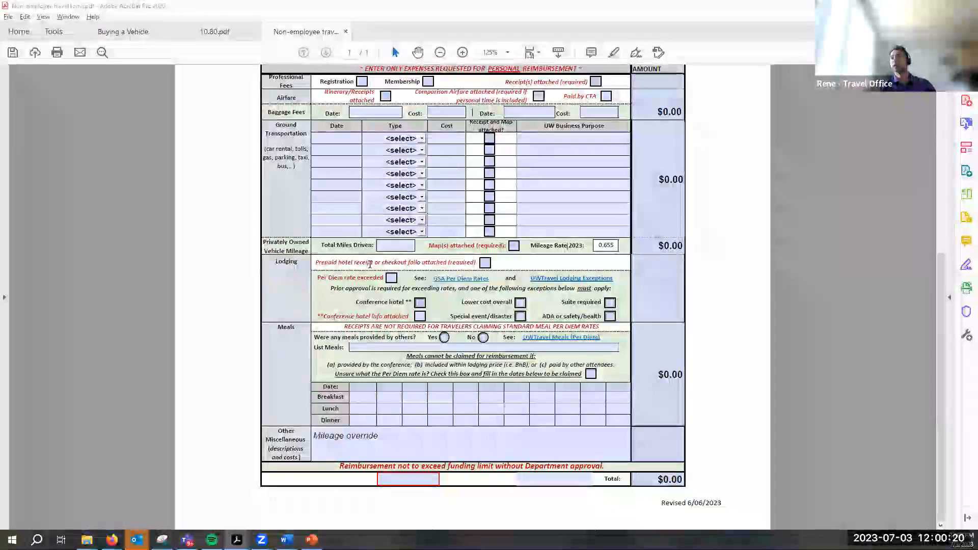
Scroll to the top of the travel form, then switch to the Word payments guide
{"action": "scroll", "coordinate": [370, 263], "scroll_direction": "up", "scroll_amount": 6}
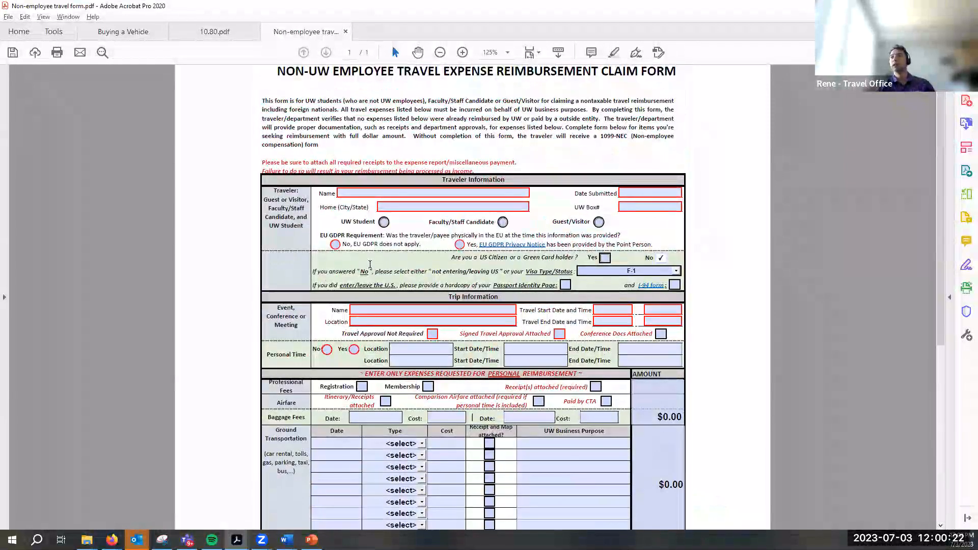
{"action": "left_click", "coordinate": [658, 257]}
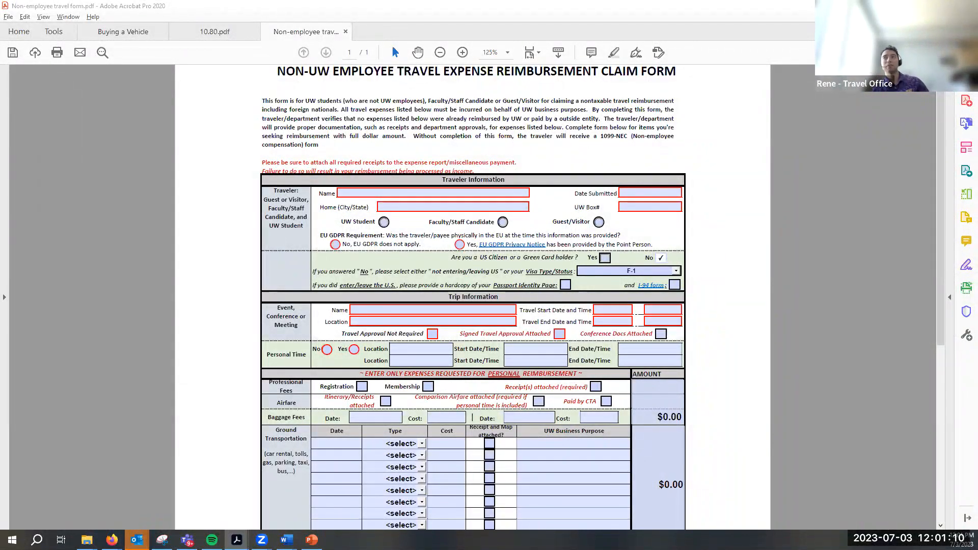
{"action": "key", "text": "alt+Tab"}
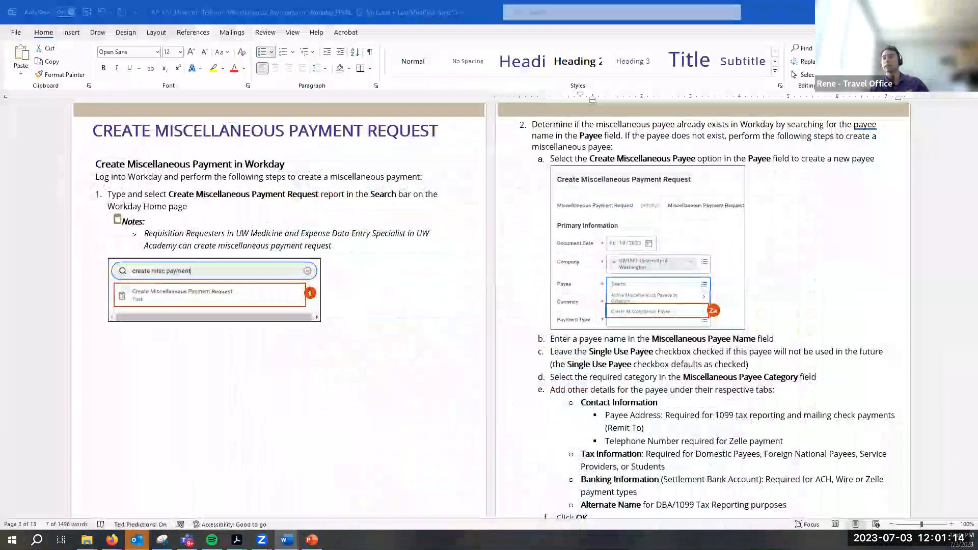
Switch to Workday in Firefox and go back to the Expenses page
{"action": "mouse_move", "coordinate": [112, 539]}
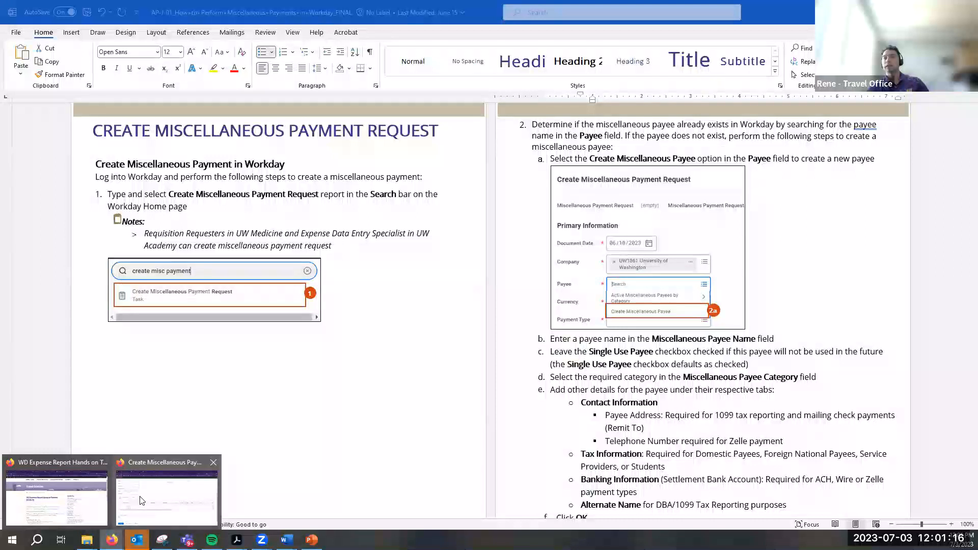
{"action": "left_click", "coordinate": [168, 488]}
{"action": "scroll", "coordinate": [195, 126], "scroll_direction": "up", "scroll_amount": 3}
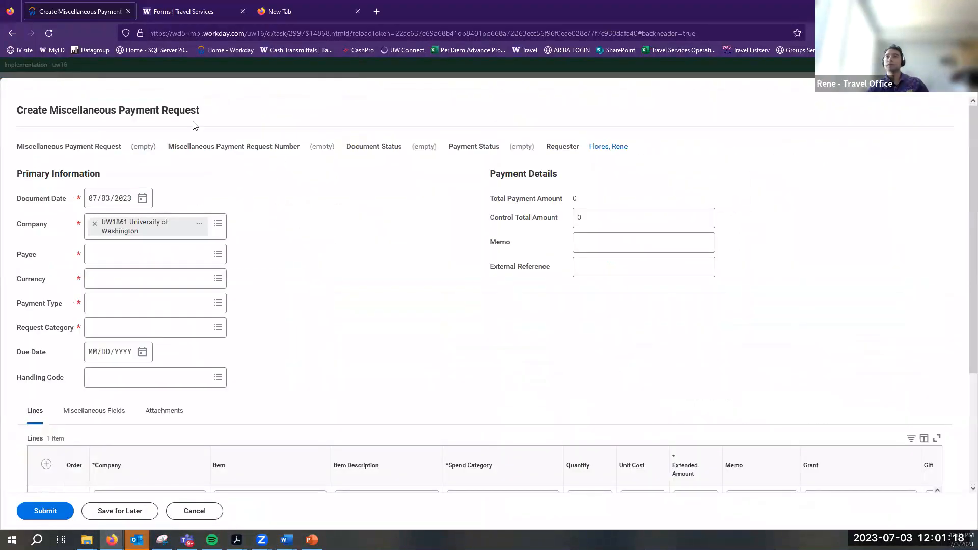
{"action": "key", "text": "alt+Left"}
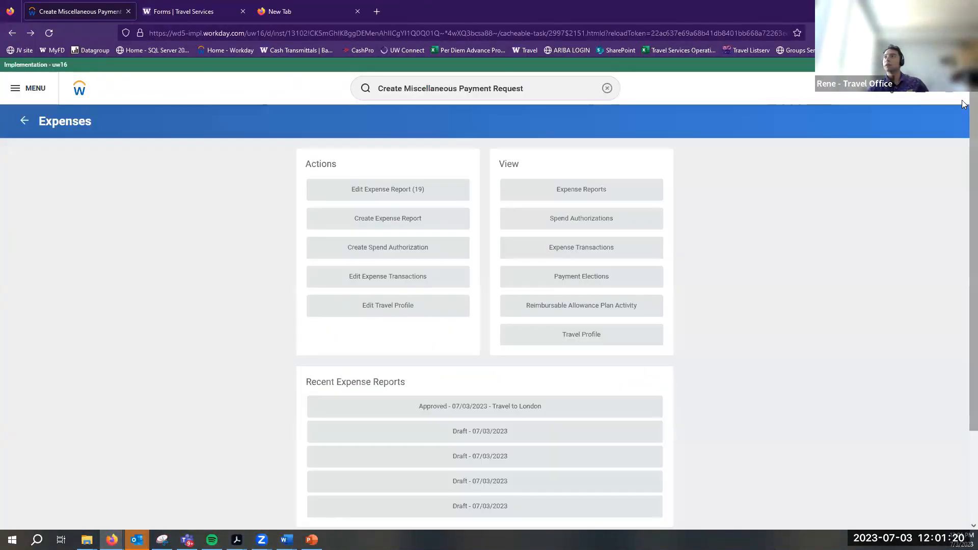
{"action": "left_click", "coordinate": [401, 227]}
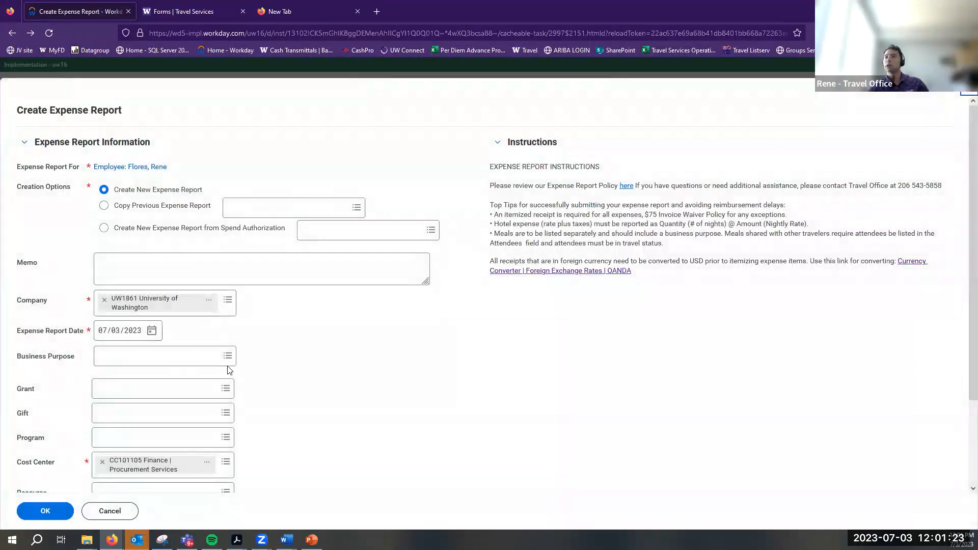
{"action": "left_click", "coordinate": [227, 356]}
{"action": "left_click", "coordinate": [148, 286]}
{"action": "left_click", "coordinate": [55, 512]}
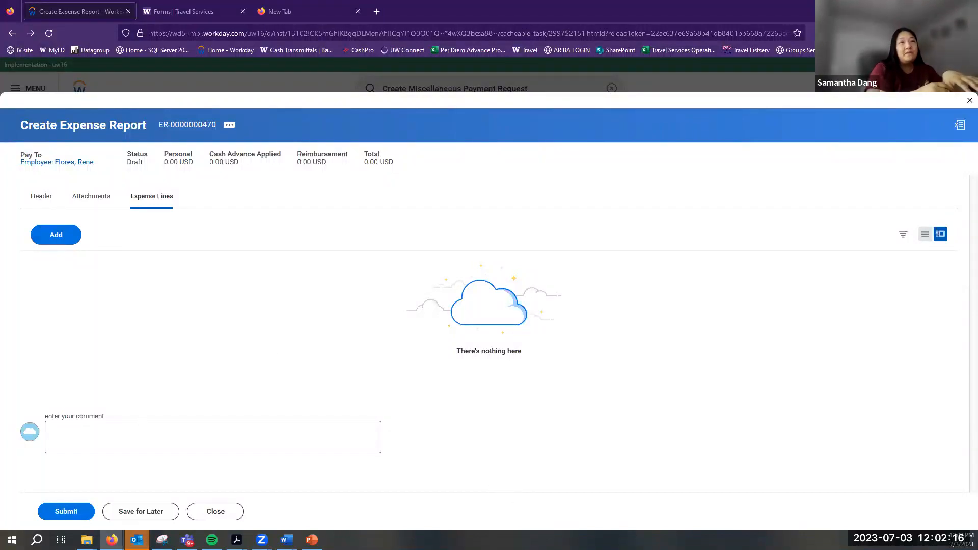
{"action": "mouse_move", "coordinate": [136, 540]}
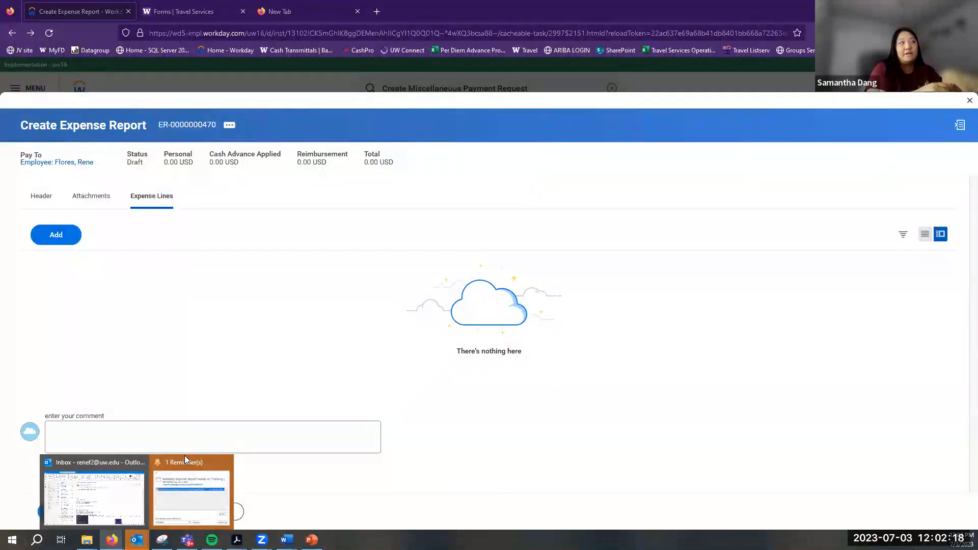